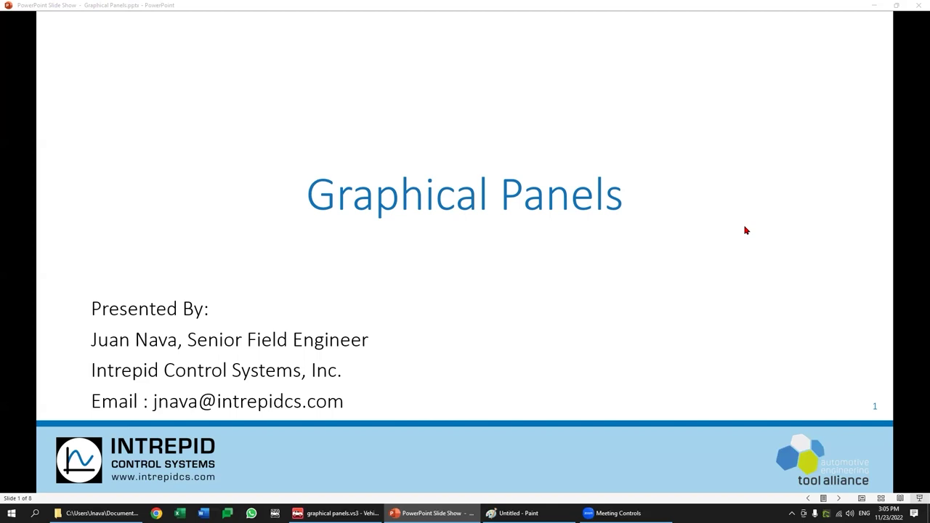
pyautogui.click(728, 241)
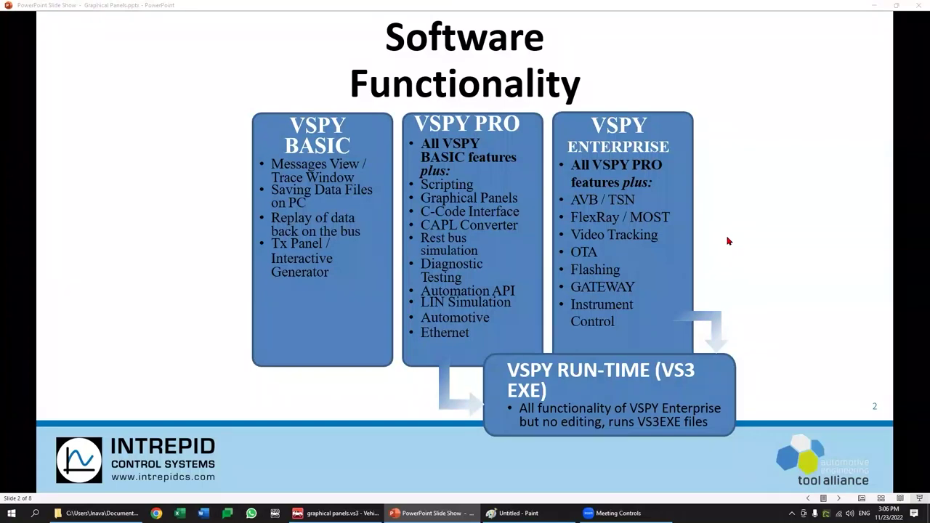
pyautogui.press('Right')
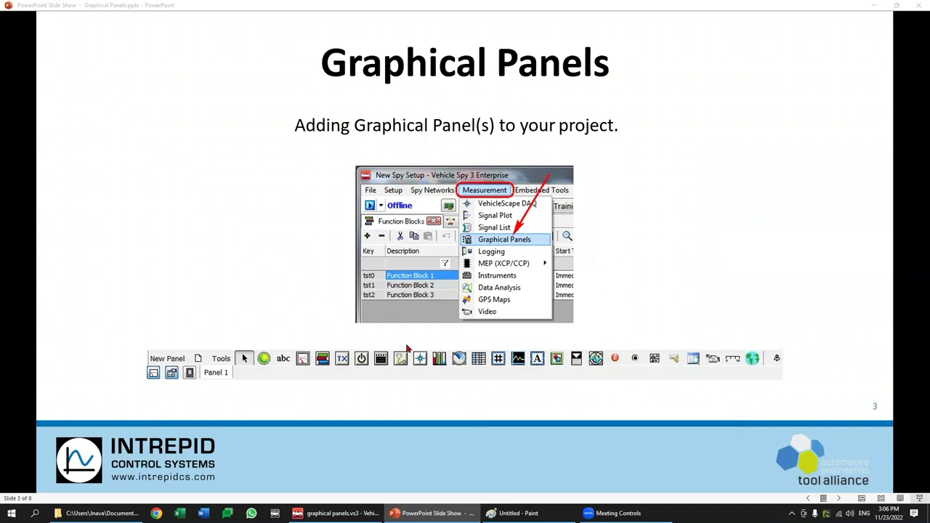
pyautogui.click(310, 385)
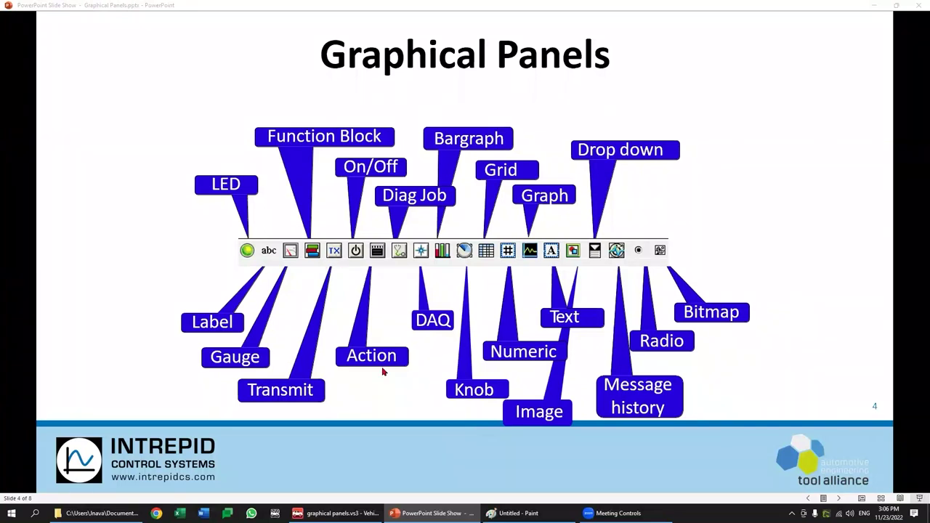
pyautogui.press('XF86AudioLowerVolume')
pyautogui.click(683, 238)
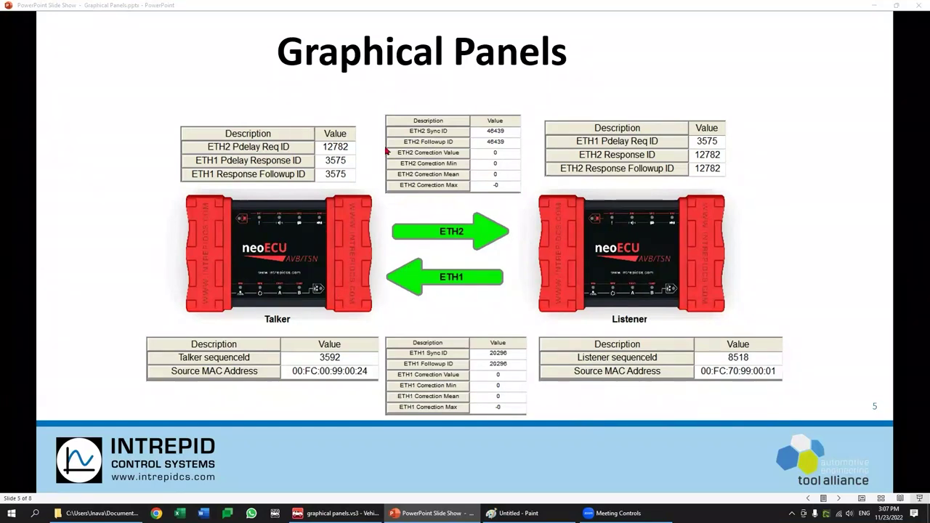
pyautogui.click(598, 436)
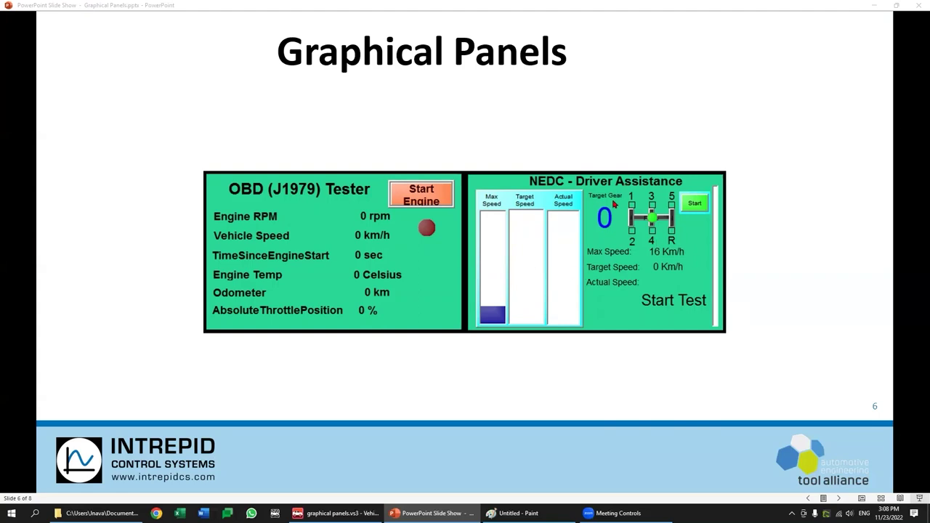
pyautogui.press('Right')
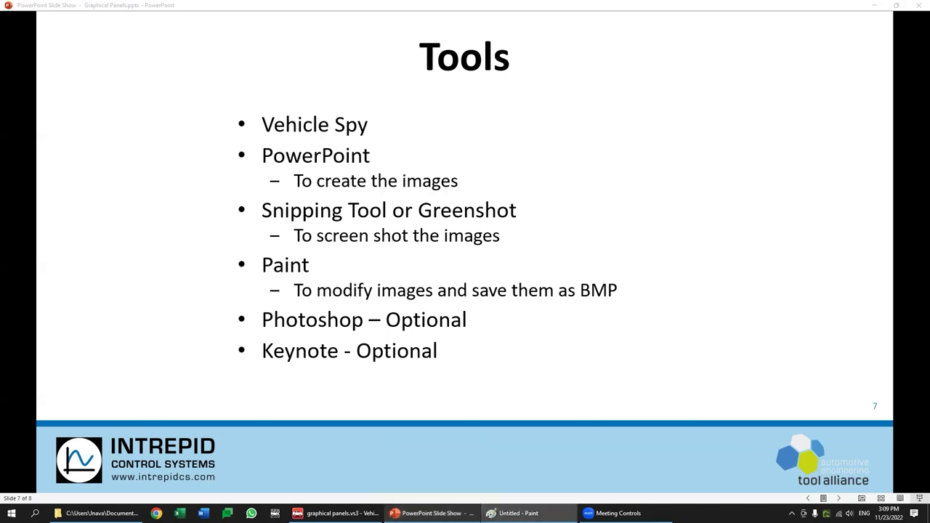
# Step: Switch to Vehicle Spy 3 Enterprise and open its Graphical Panels view
pyautogui.click(338, 513)
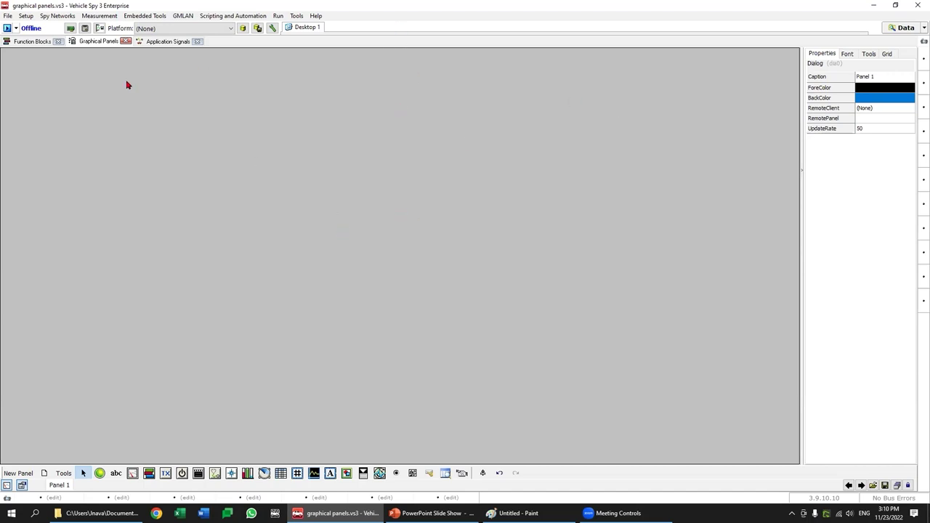
pyautogui.click(102, 17)
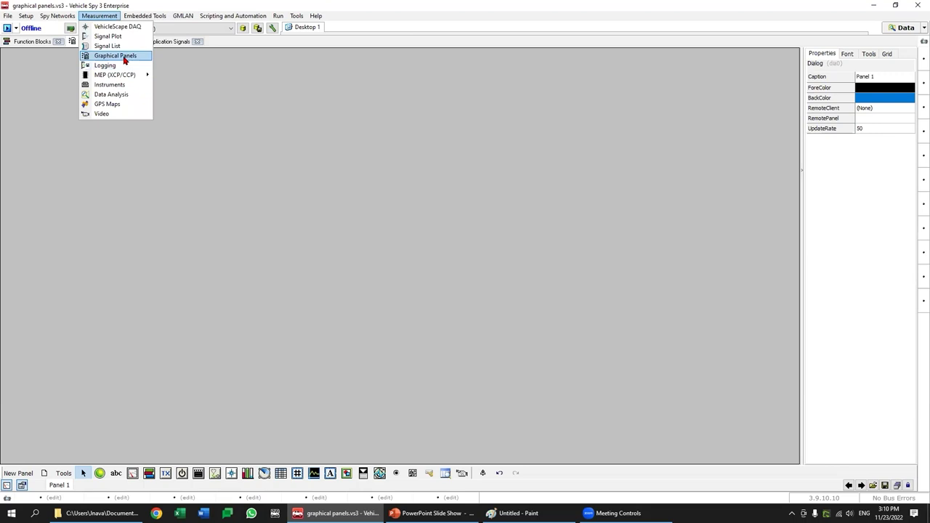
pyautogui.click(117, 56)
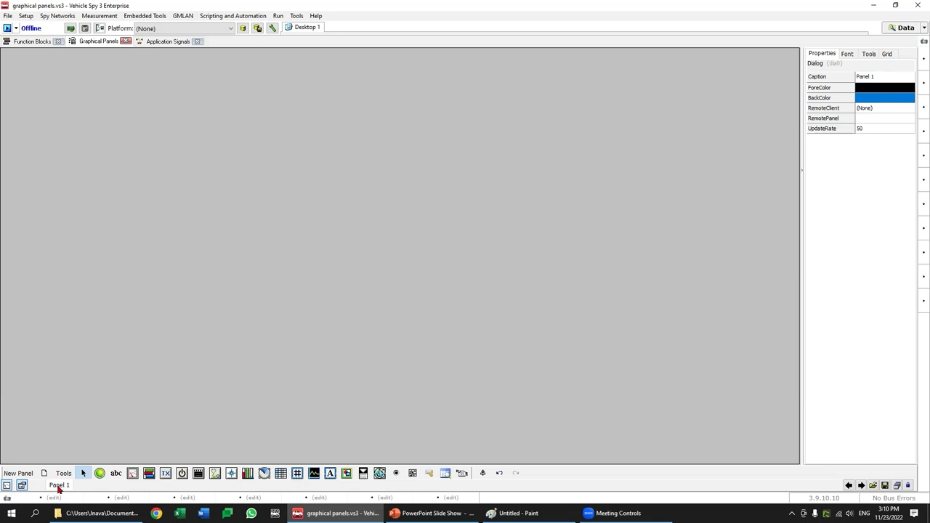
# Step: Set the first panel's caption to HVAC and add a new blank panel to the project
pyautogui.click(888, 80)
pyautogui.doubleClick(883, 76)
pyautogui.write('HV')
pyautogui.press('Return')
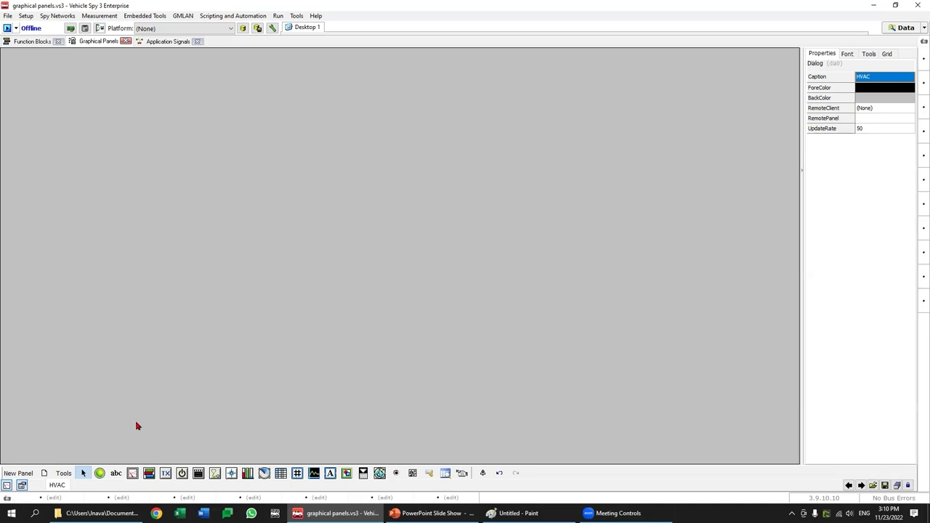
pyautogui.click(44, 473)
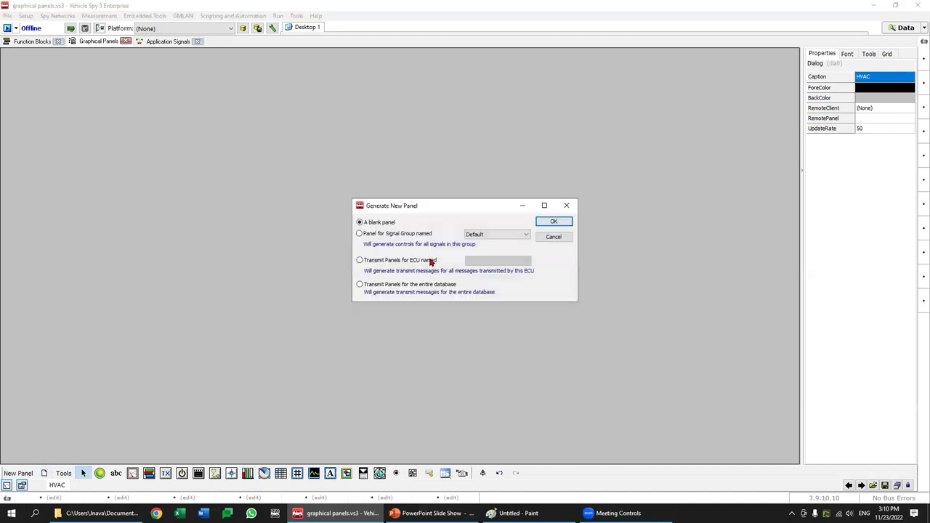
pyautogui.click(549, 222)
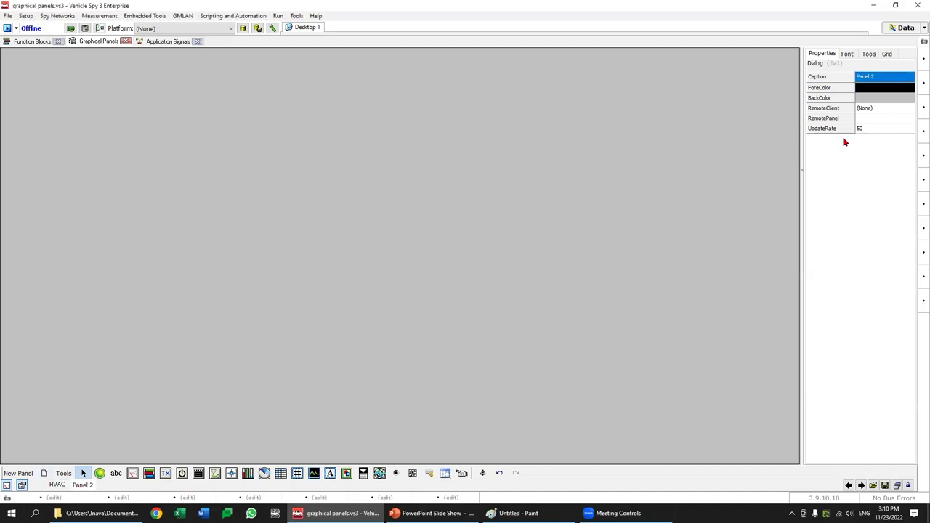
# Step: Preview the HVAC panel with the panels locked, and return to Panel 2 in edit mode
pyautogui.click(910, 485)
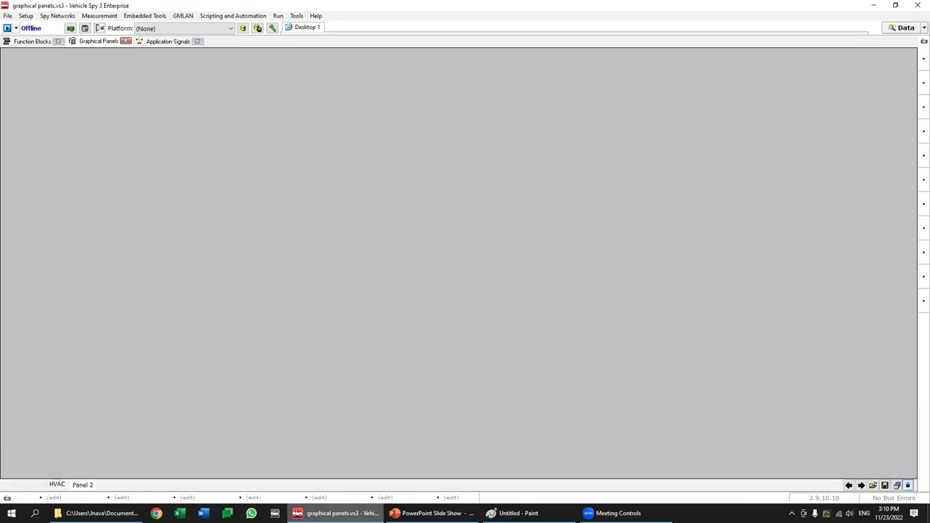
pyautogui.click(55, 484)
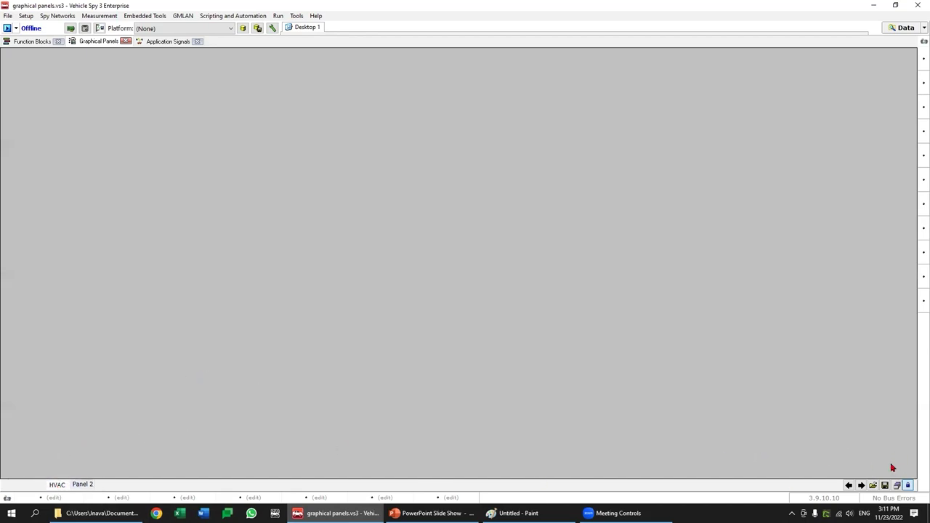
pyautogui.click(908, 485)
pyautogui.click(82, 484)
pyautogui.rightClick(80, 485)
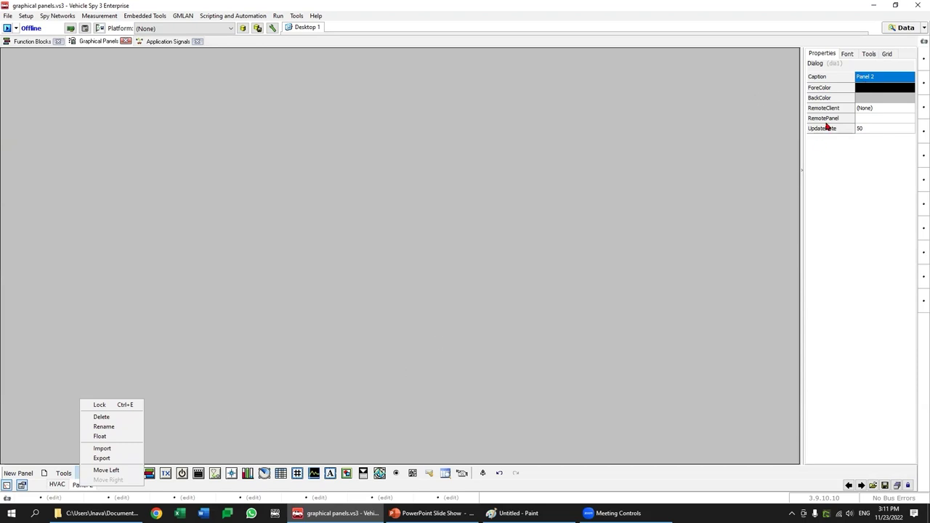
pyautogui.click(795, 470)
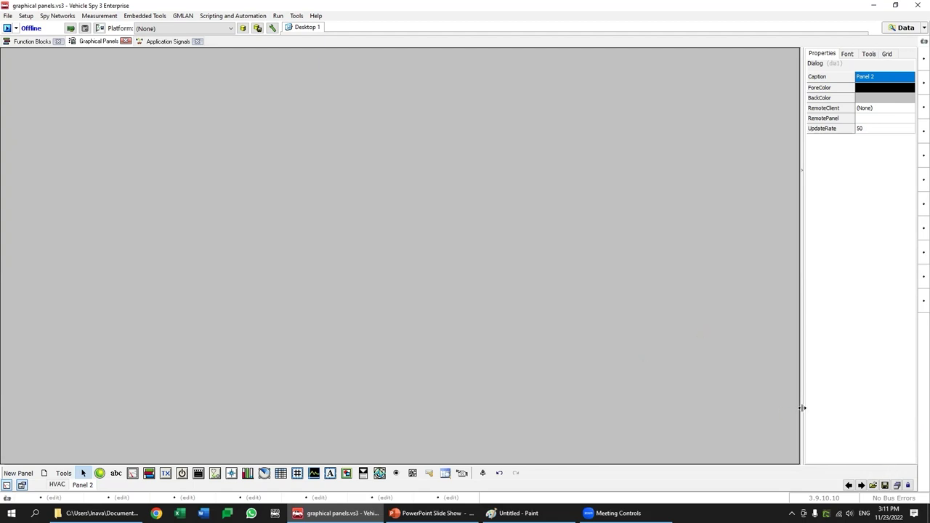
# Step: Switch to the HVAC panel while the panels are locked, and unlock it for editing
pyautogui.click(907, 485)
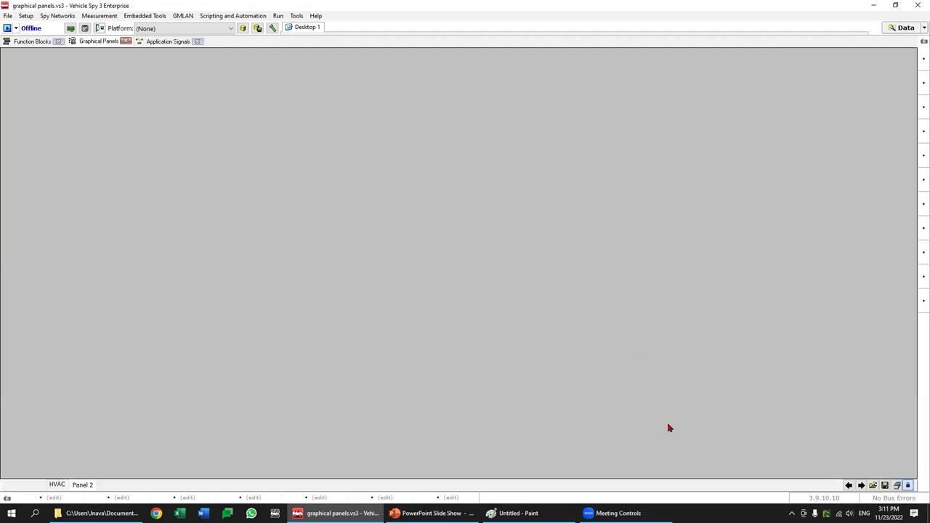
pyautogui.click(55, 484)
pyautogui.click(908, 486)
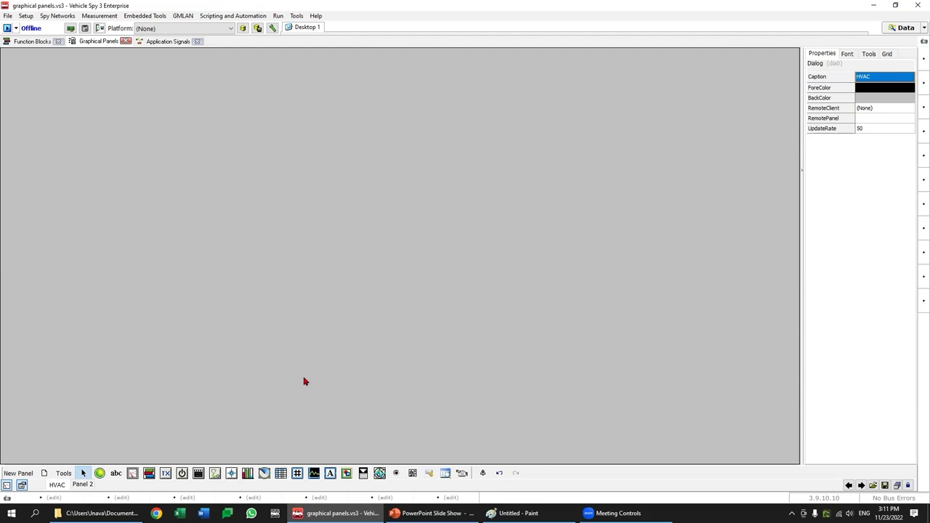
# Step: Place an LED about 113 wide and 96 high in the upper-left area of the HVAC panel
pyautogui.click(98, 474)
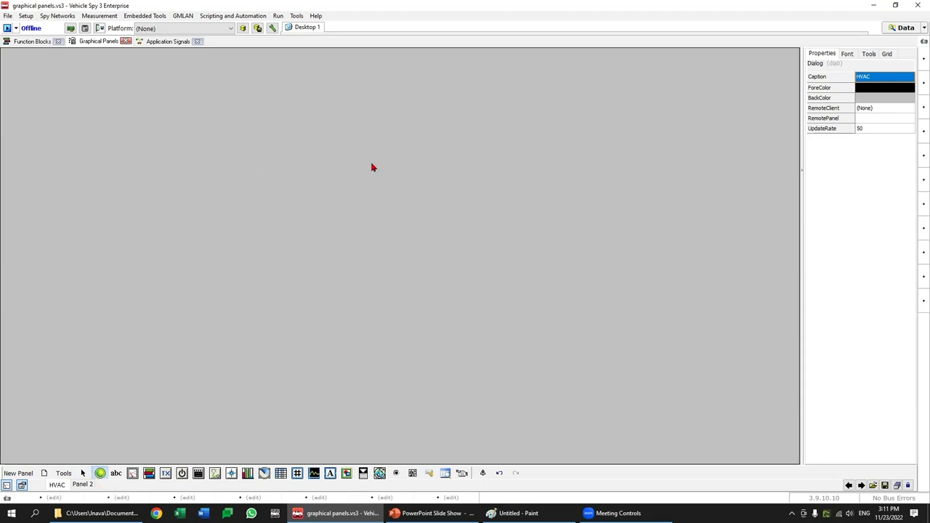
pyautogui.click(226, 158)
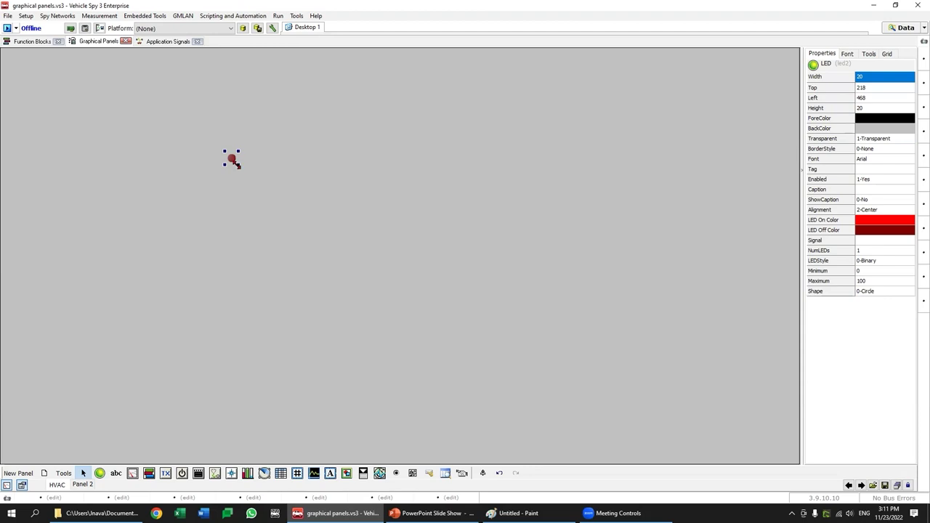
pyautogui.moveTo(237, 164); pyautogui.dragTo(292, 213)
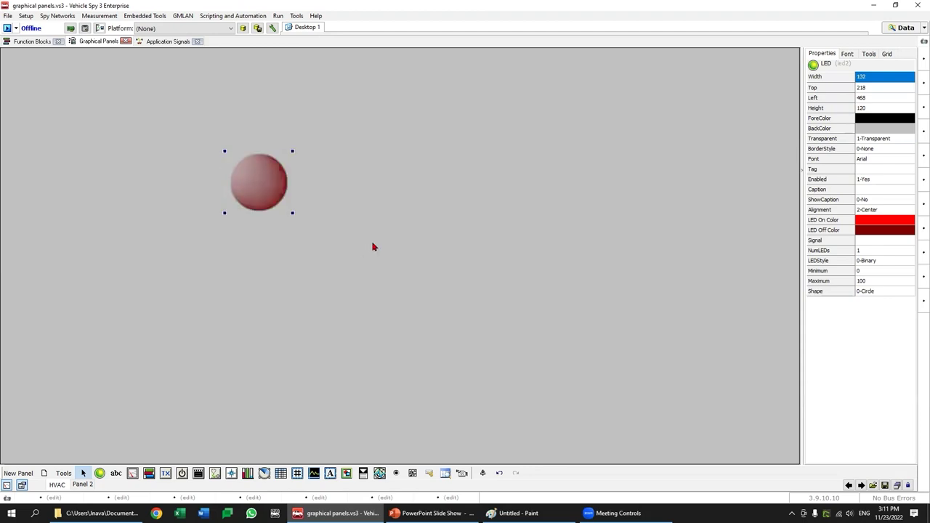
pyautogui.moveTo(292, 212); pyautogui.dragTo(284, 201)
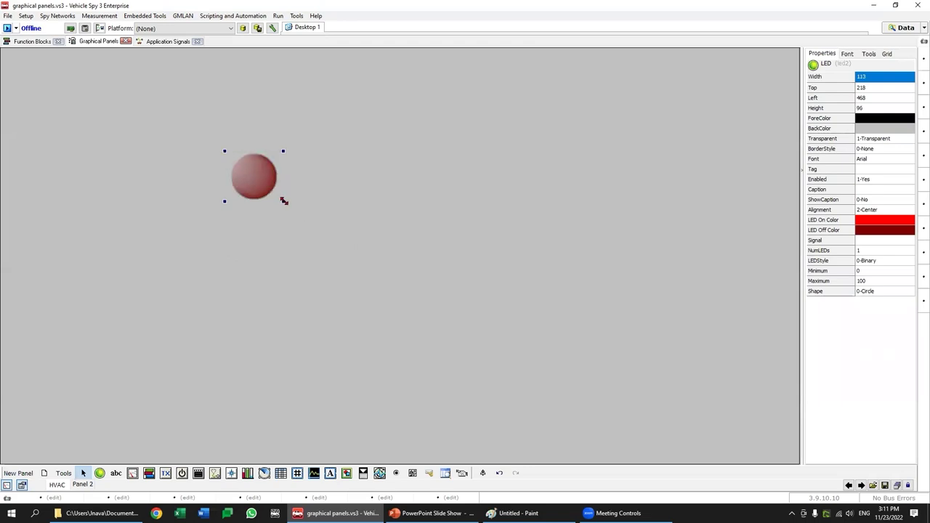
pyautogui.click(277, 223)
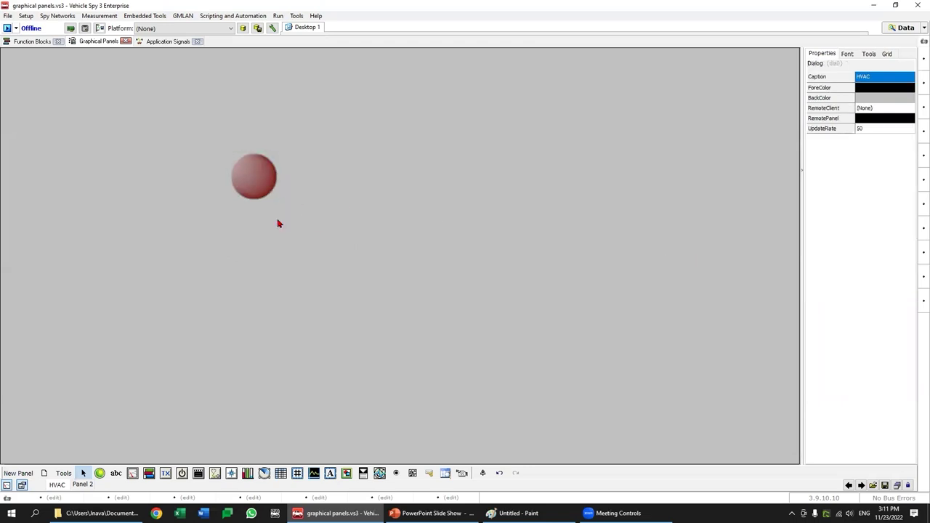
pyautogui.moveTo(252, 183); pyautogui.dragTo(496, 211)
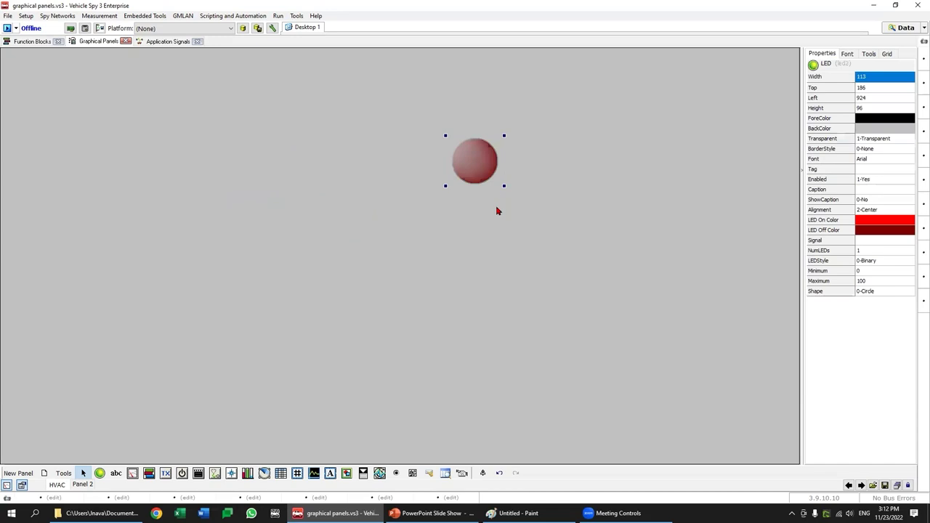
pyautogui.moveTo(469, 170); pyautogui.dragTo(163, 152)
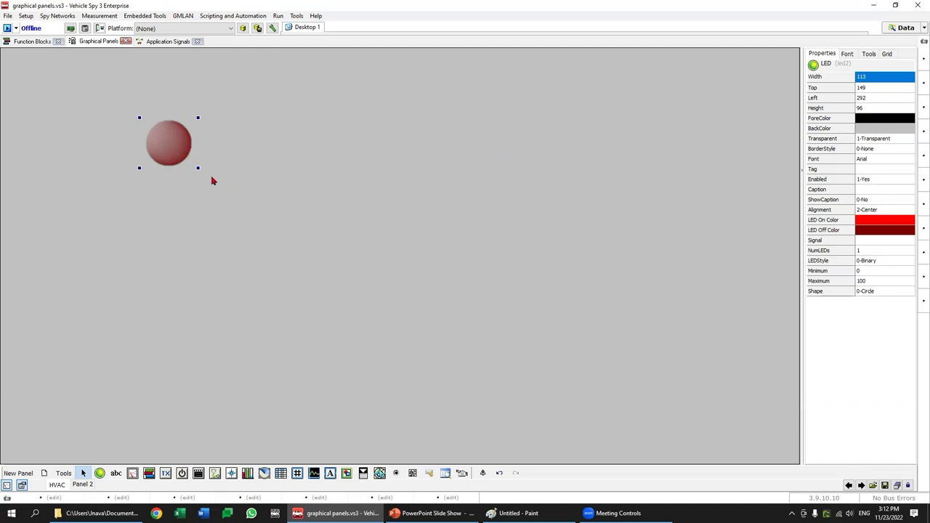
# Step: Paste a duplicate of the LED and position it roughly below the original
pyautogui.rightClick(155, 151)
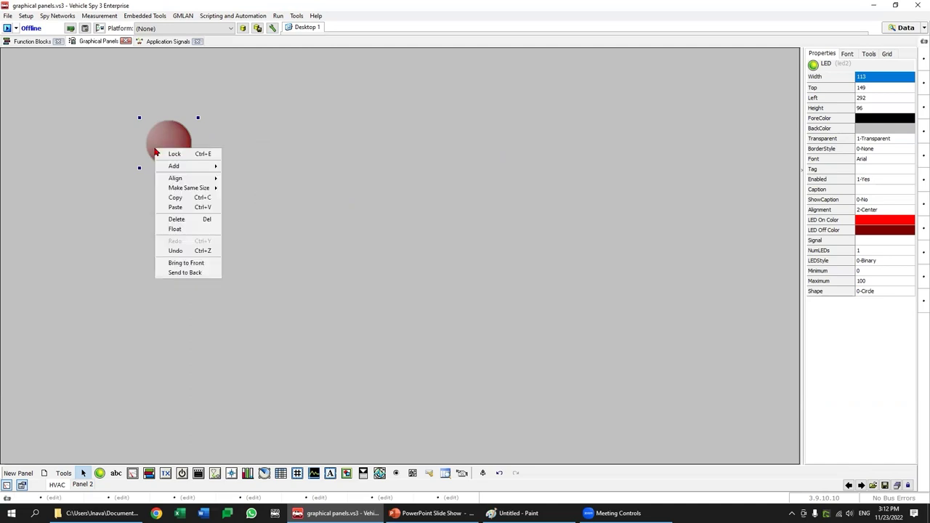
pyautogui.rightClick(169, 241)
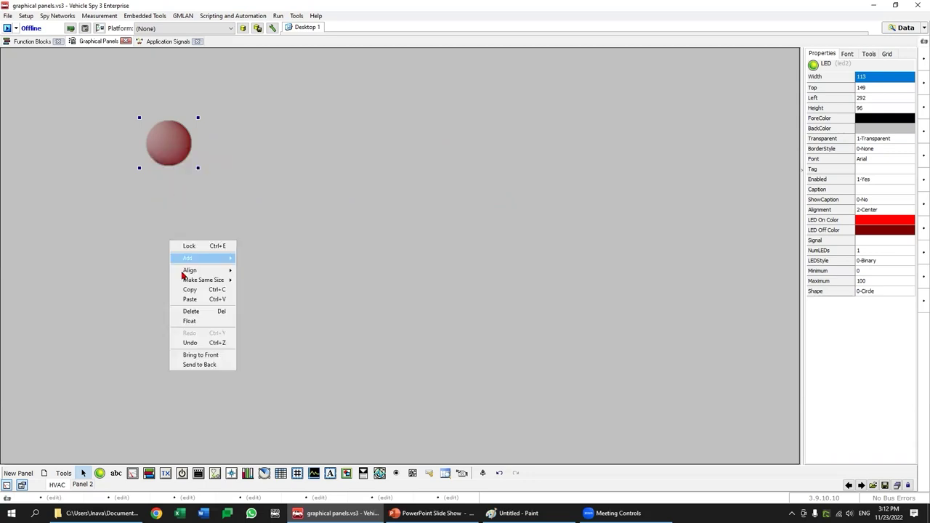
pyautogui.moveTo(176, 281)
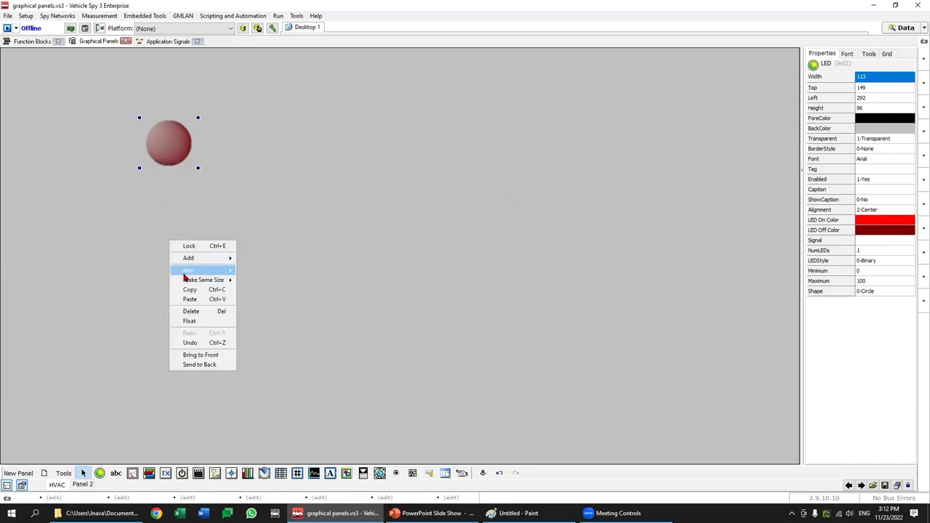
pyautogui.click(206, 300)
pyautogui.moveTo(188, 168); pyautogui.dragTo(165, 233)
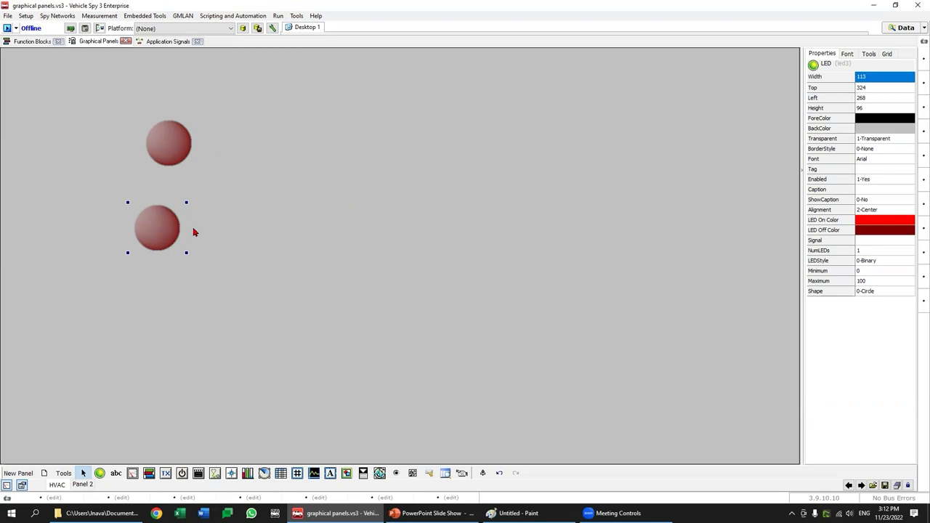
pyautogui.moveTo(156, 231)
pyautogui.mouseDown()
pyautogui.moveTo(181, 225)
pyautogui.moveTo(172, 225)
pyautogui.mouseUp()
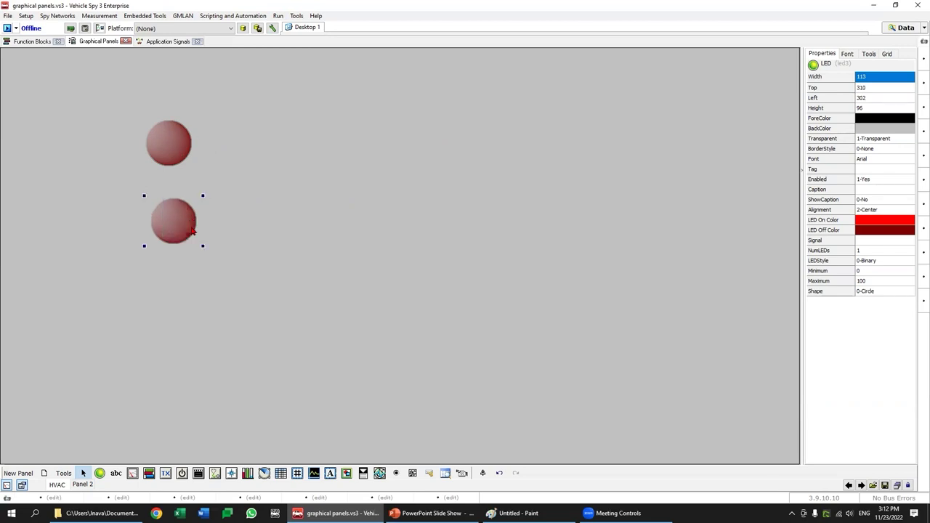
# Step: Delete the duplicate LED below the original
pyautogui.click(240, 237)
pyautogui.click(177, 224)
pyautogui.press('Delete')
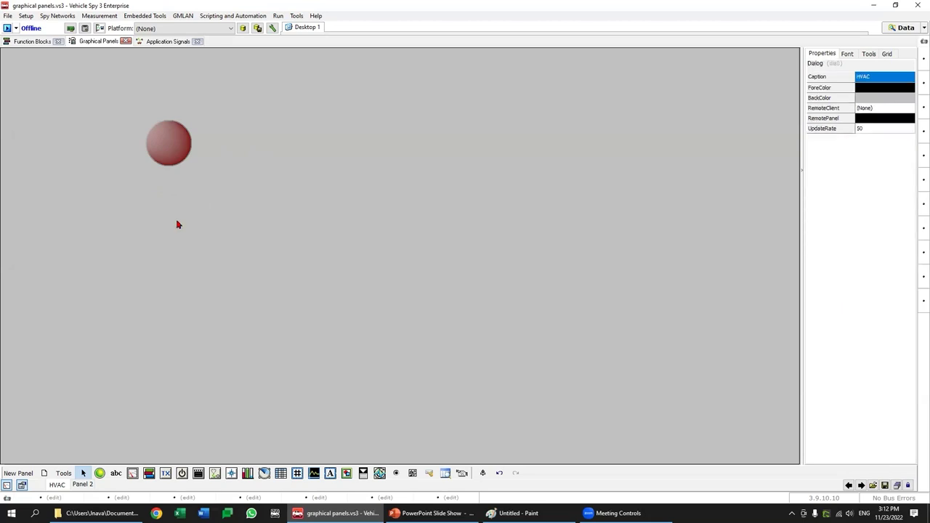
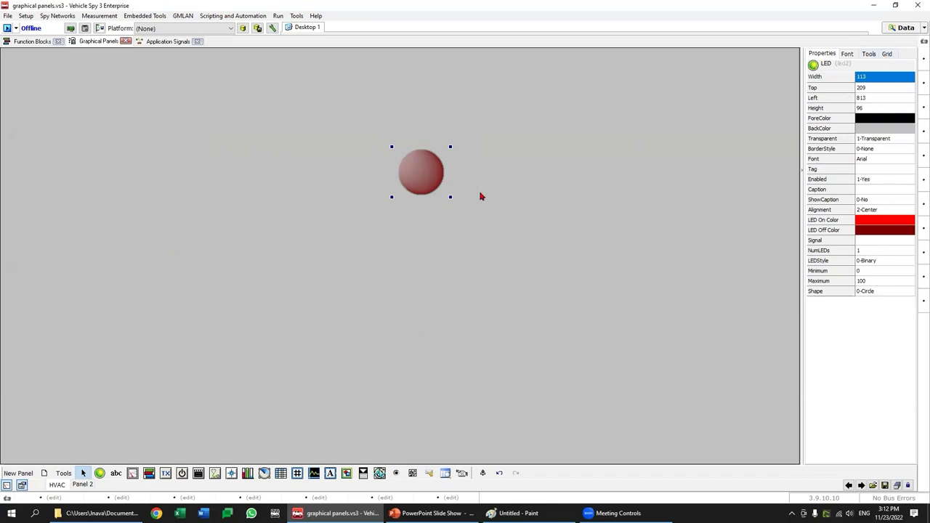
# Step: Place a meter gauge below the LED, enlarged to about 246 wide and 152 high
pyautogui.click(133, 473)
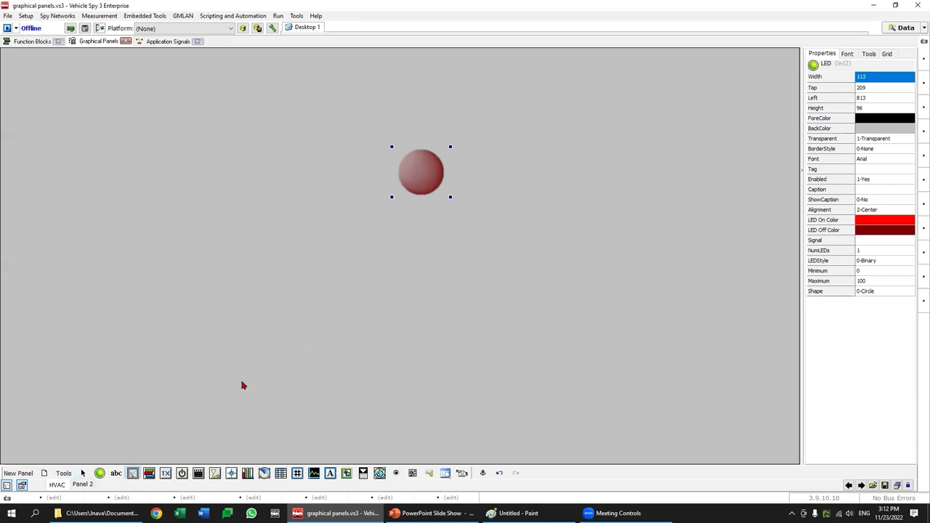
pyautogui.click(386, 268)
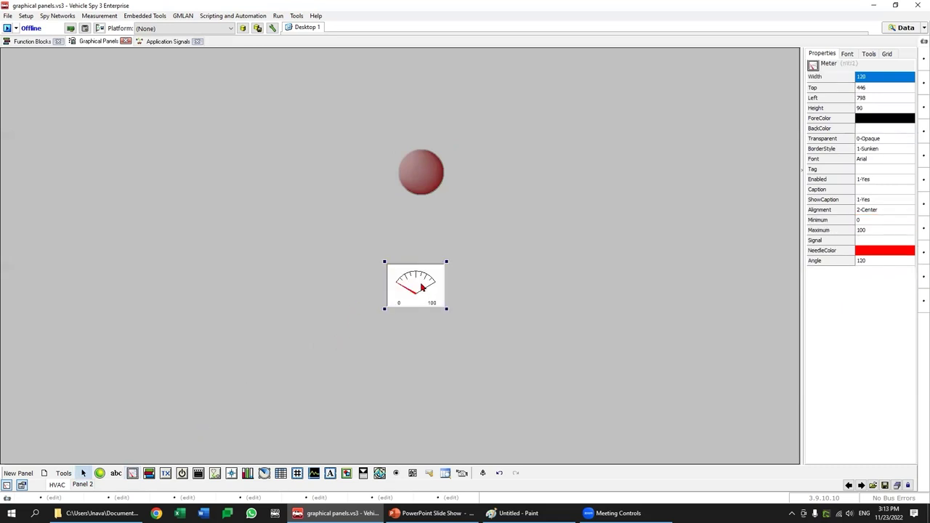
pyautogui.moveTo(442, 304); pyautogui.dragTo(501, 333)
pyautogui.moveTo(481, 279); pyautogui.dragTo(469, 271)
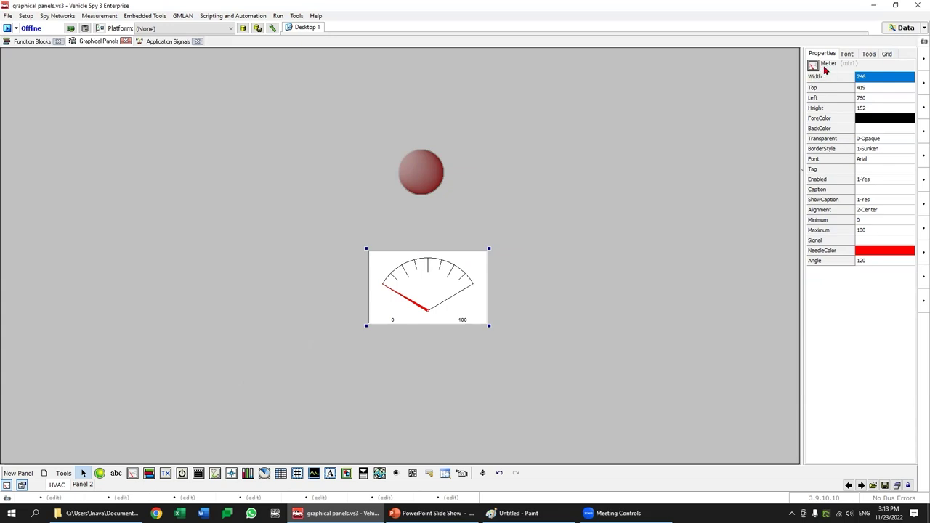
# Step: Place a text display about 60 wide and 30 high on the HVAC panel, to the left of the LED
pyautogui.click(419, 173)
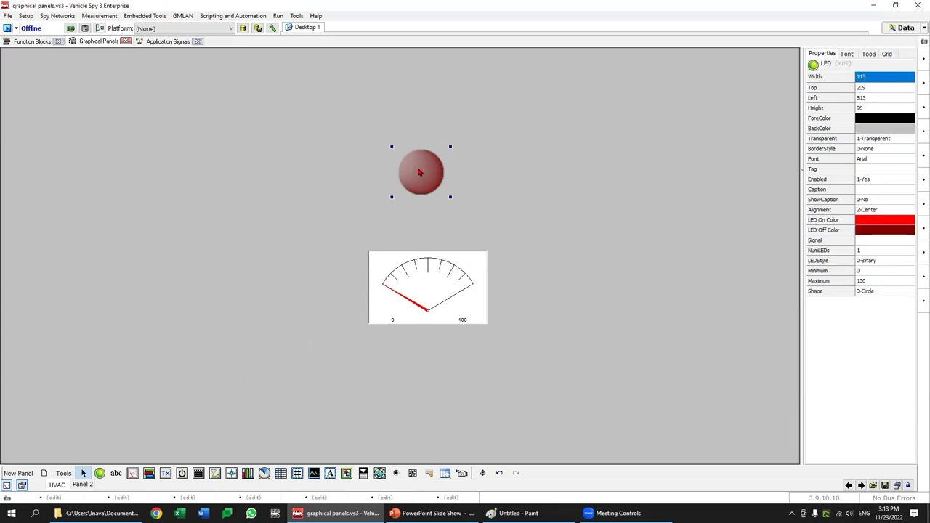
pyautogui.click(688, 180)
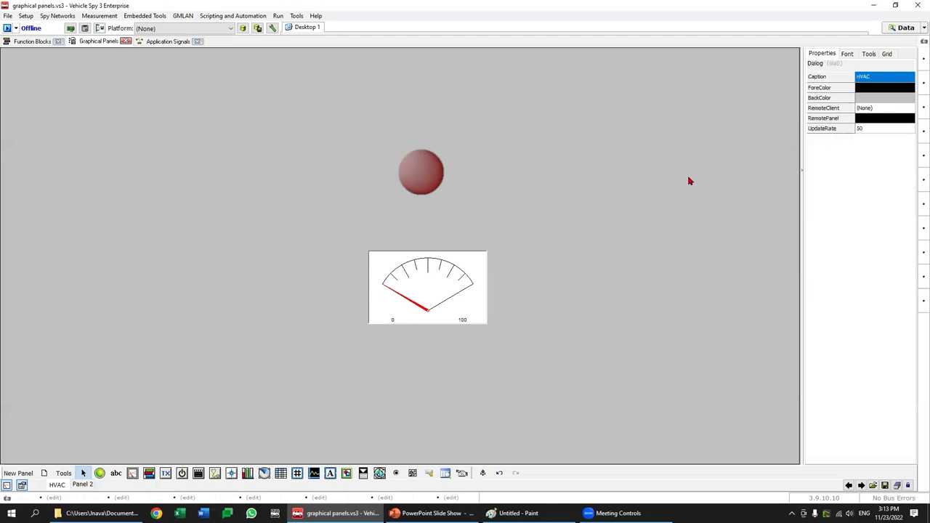
pyautogui.click(116, 474)
pyautogui.click(207, 183)
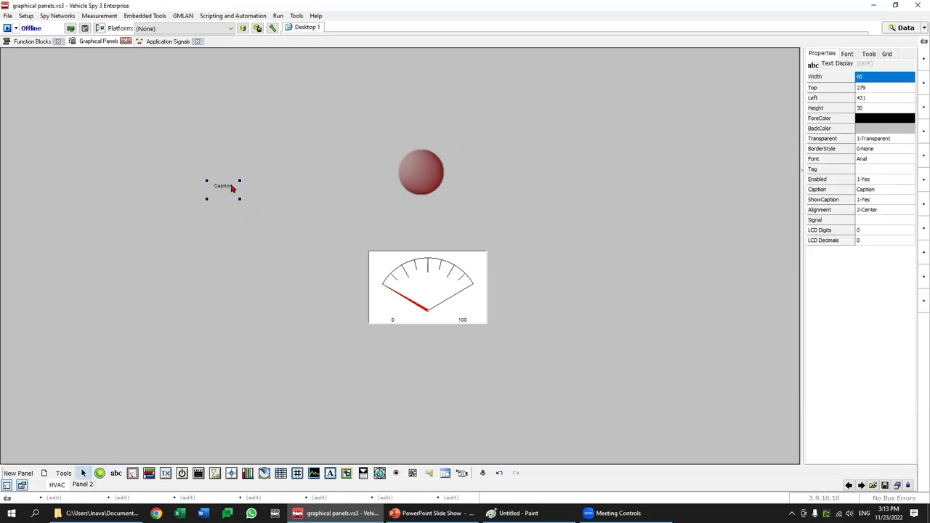
# Step: Move the LED slightly right to a Left position of about 826, centred above the meter
pyautogui.click(406, 180)
pyautogui.click(417, 291)
pyautogui.click(222, 188)
pyautogui.click(419, 172)
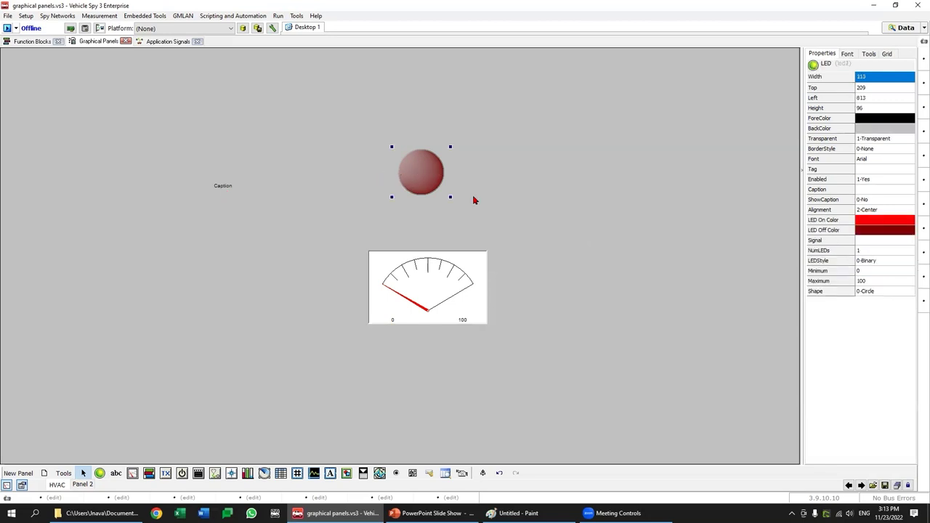
pyautogui.moveTo(422, 174); pyautogui.dragTo(431, 172)
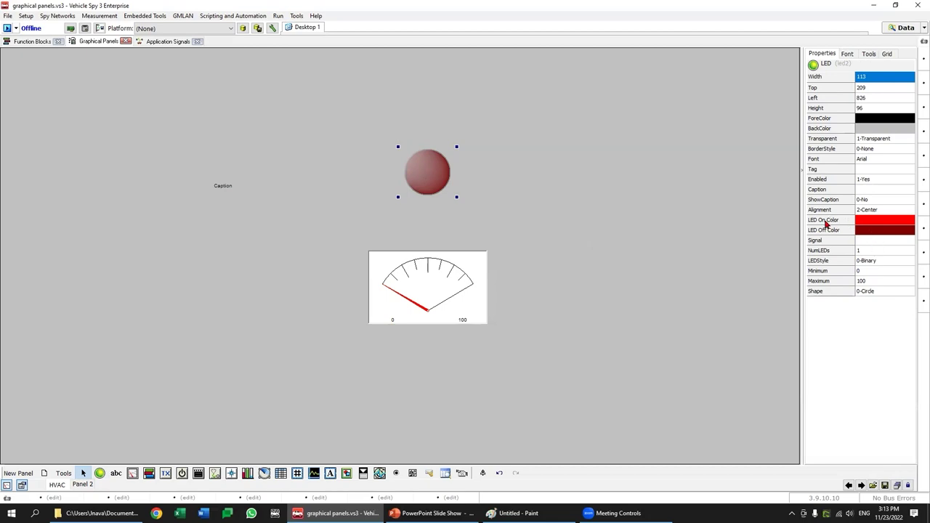
# Step: Set the LED's on color to bright green
pyautogui.doubleClick(879, 220)
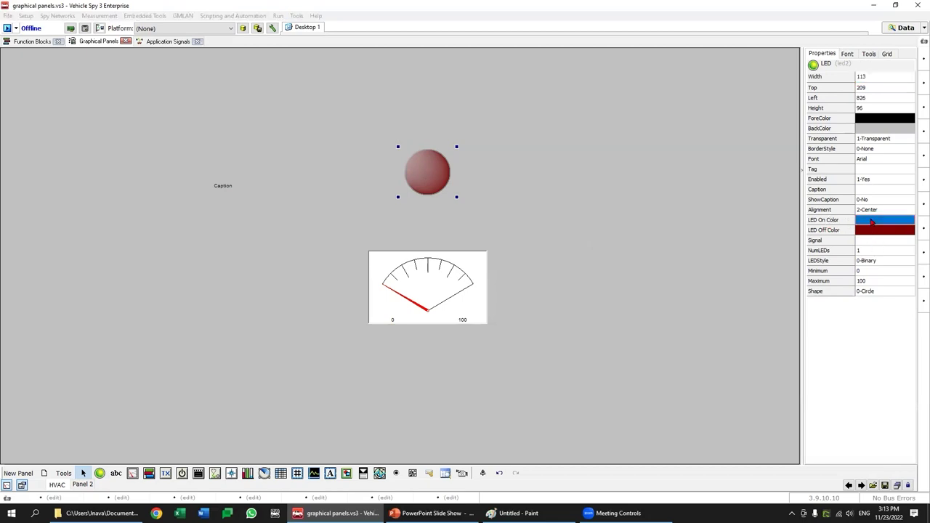
pyautogui.click(446, 172)
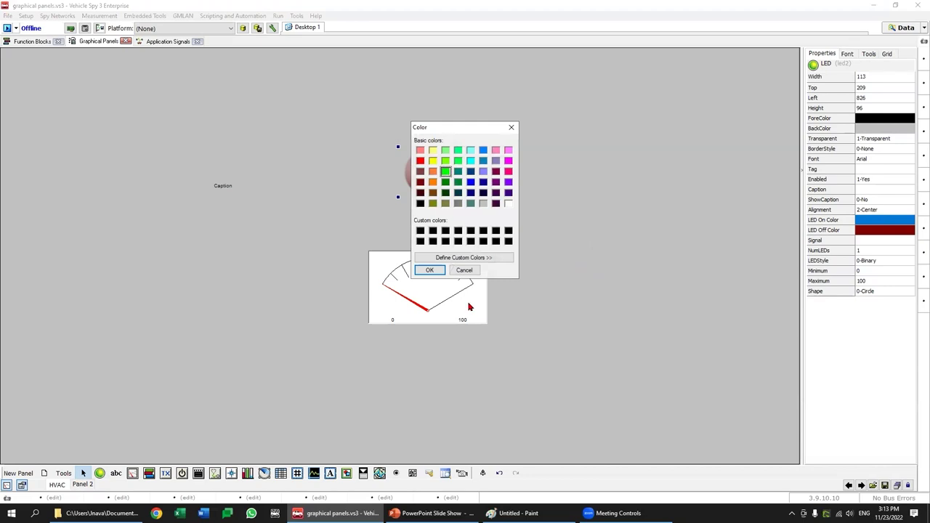
pyautogui.click(431, 270)
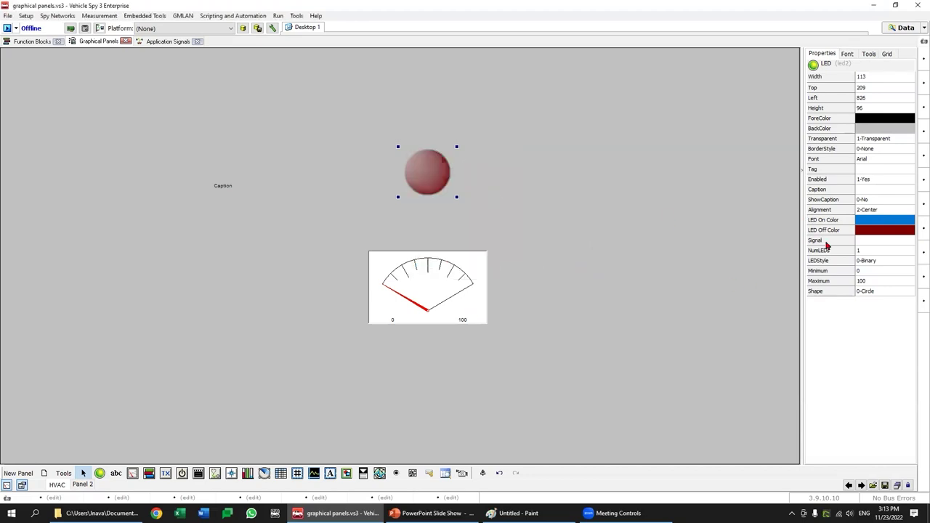
# Step: Set the LED's off color to light grey
pyautogui.doubleClick(862, 229)
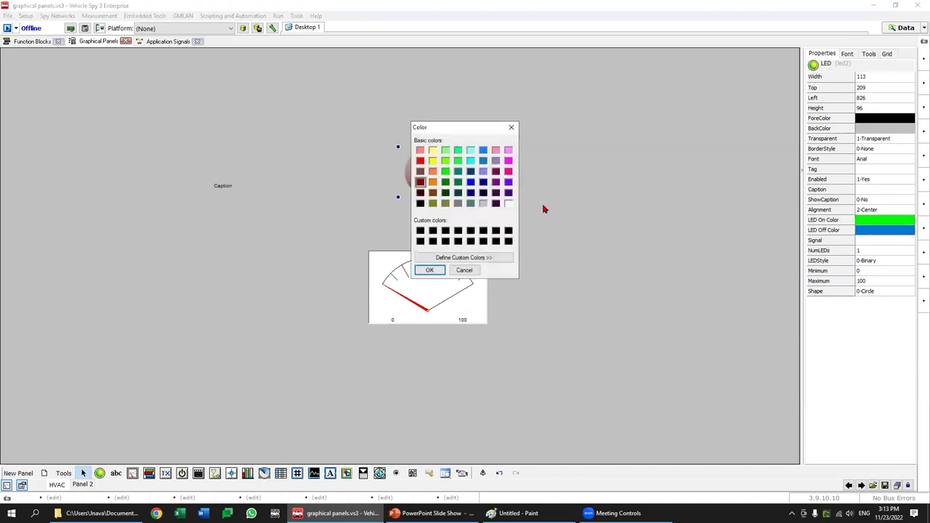
pyautogui.click(483, 204)
pyautogui.click(428, 270)
pyautogui.click(567, 247)
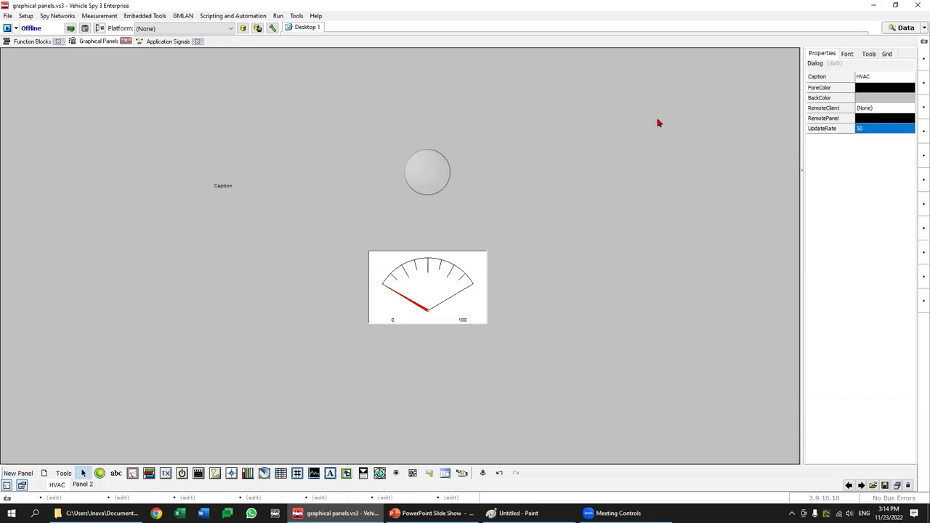
# Step: Try olive and mid-grey as background colors for the HVAC panel
pyautogui.click(886, 102)
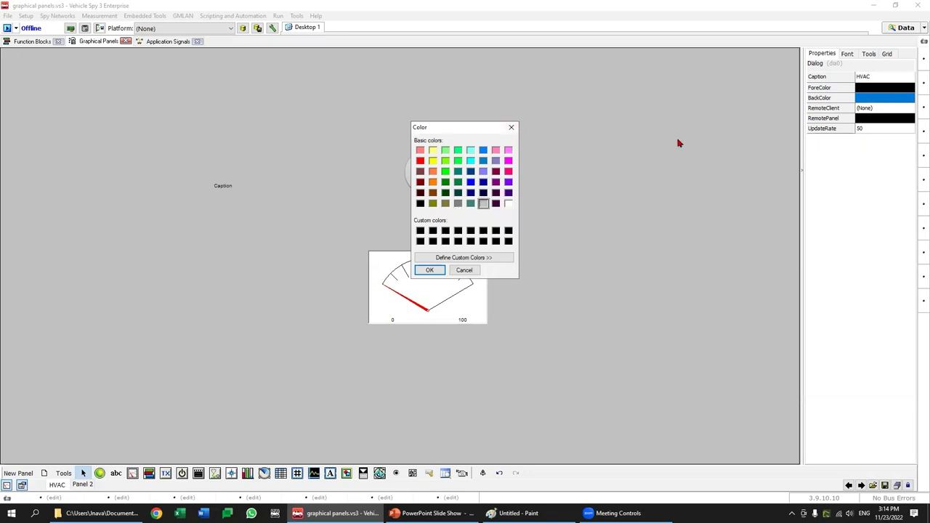
pyautogui.click(445, 203)
pyautogui.click(429, 270)
pyautogui.click(887, 103)
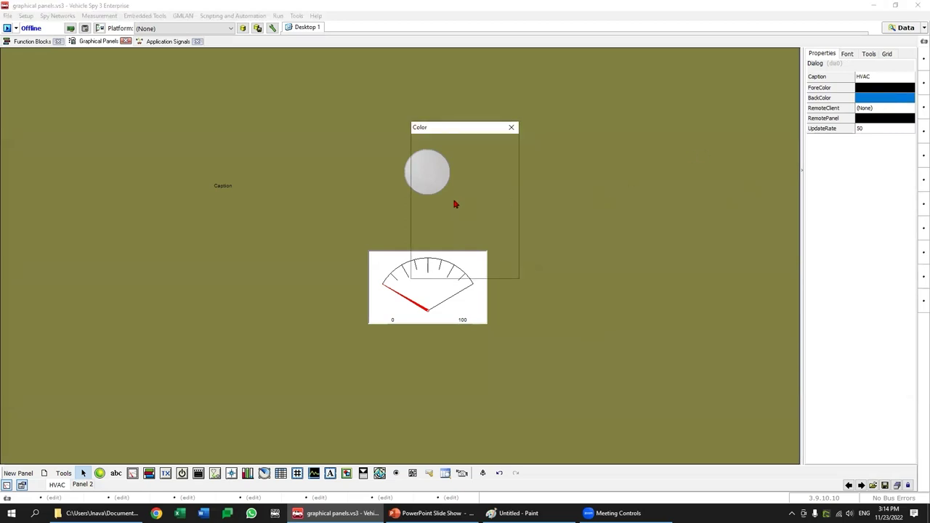
pyautogui.click(872, 98)
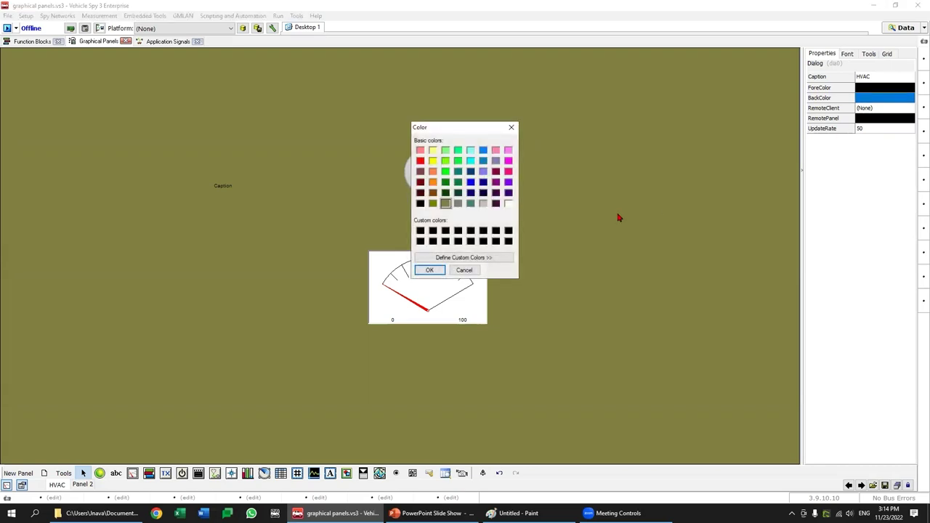
pyautogui.click(457, 204)
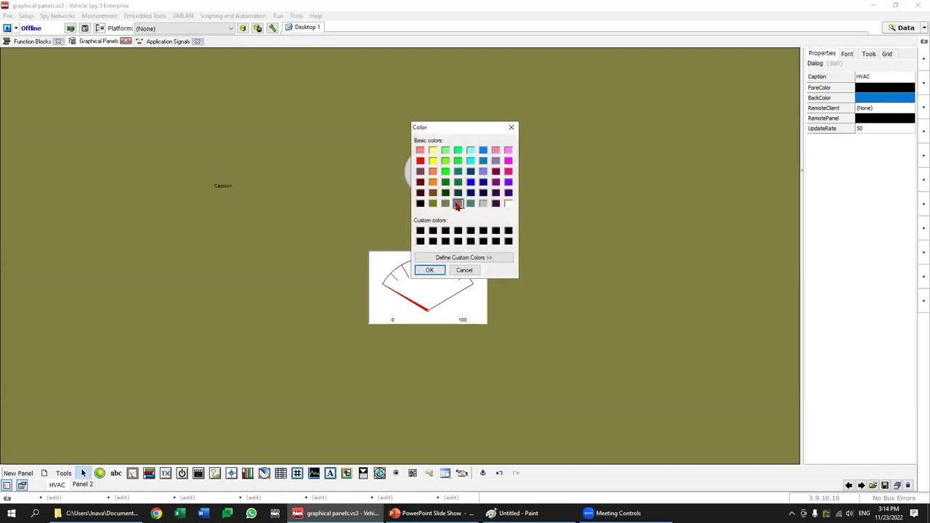
pyautogui.click(435, 270)
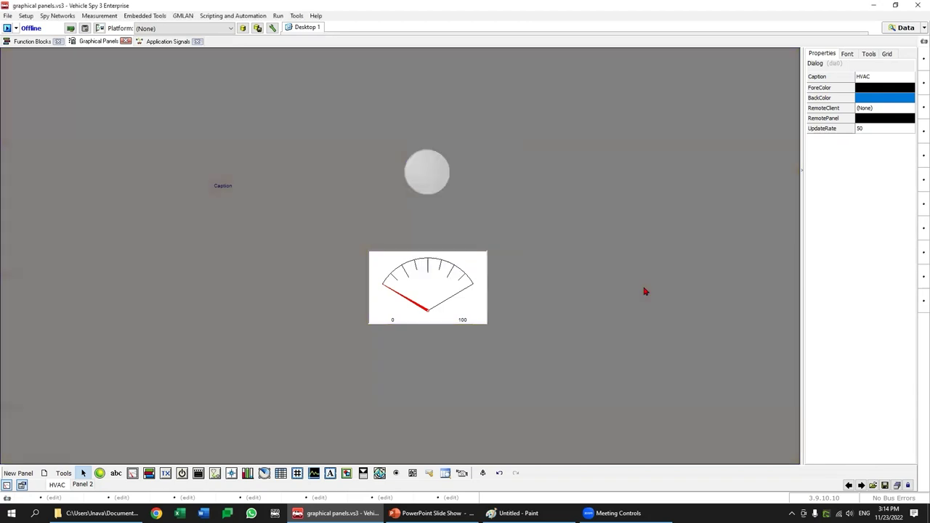
# Step: Set the HVAC panel's background color to black
pyautogui.click(872, 98)
pyautogui.click(419, 204)
pyautogui.click(427, 269)
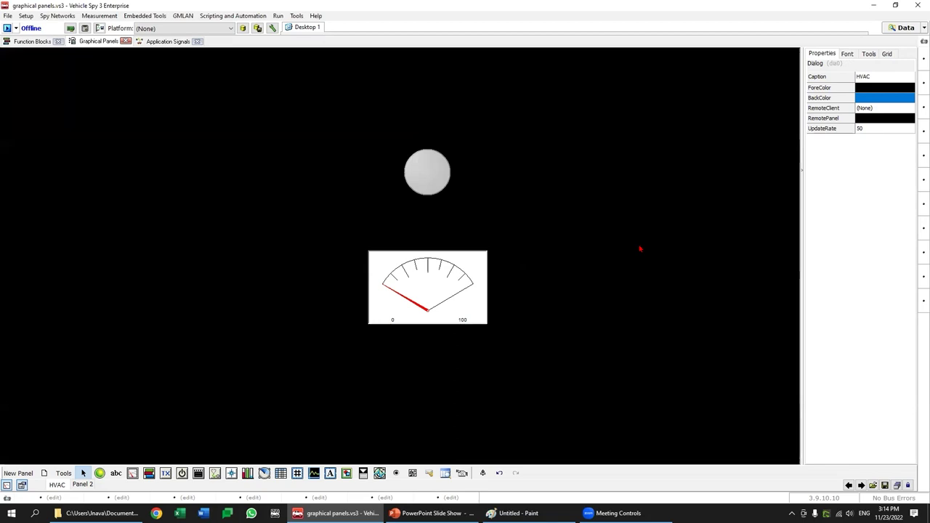
pyautogui.click(871, 99)
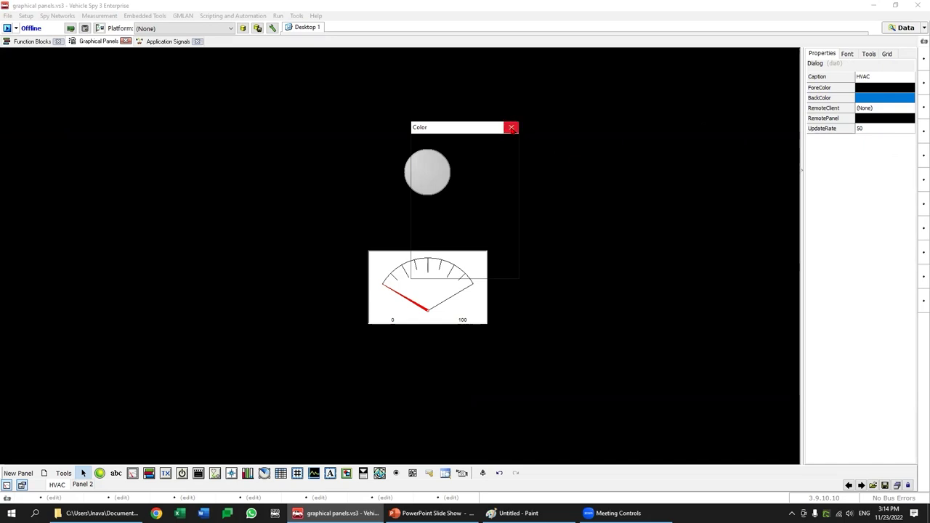
pyautogui.click(511, 127)
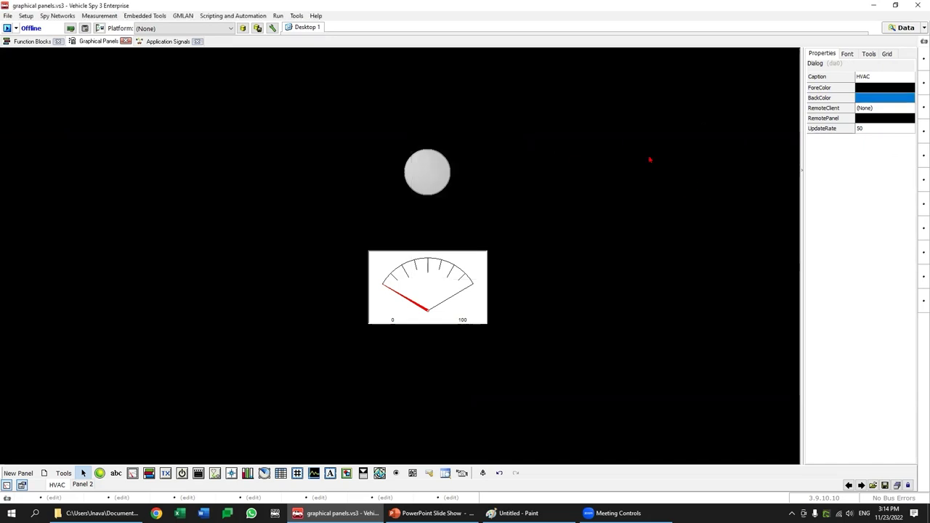
# Step: Change the LED's off color to black
pyautogui.click(428, 178)
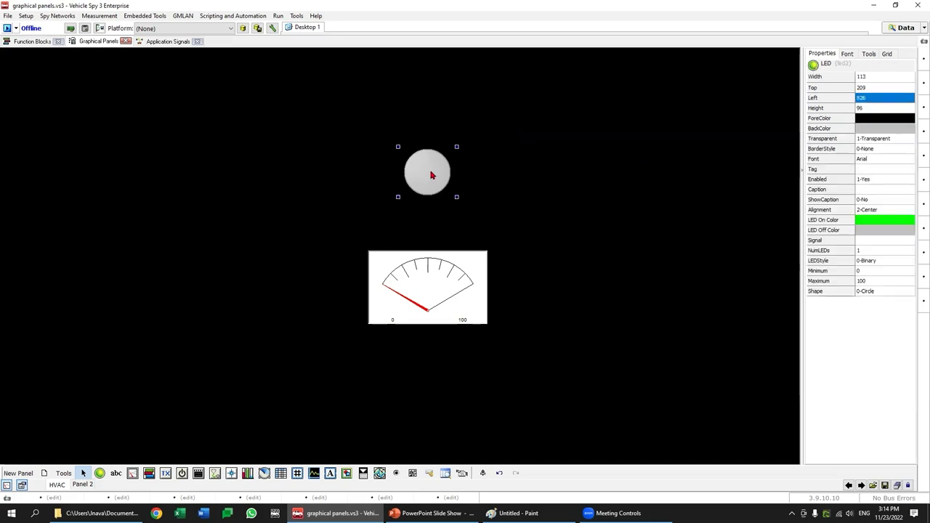
pyautogui.click(882, 231)
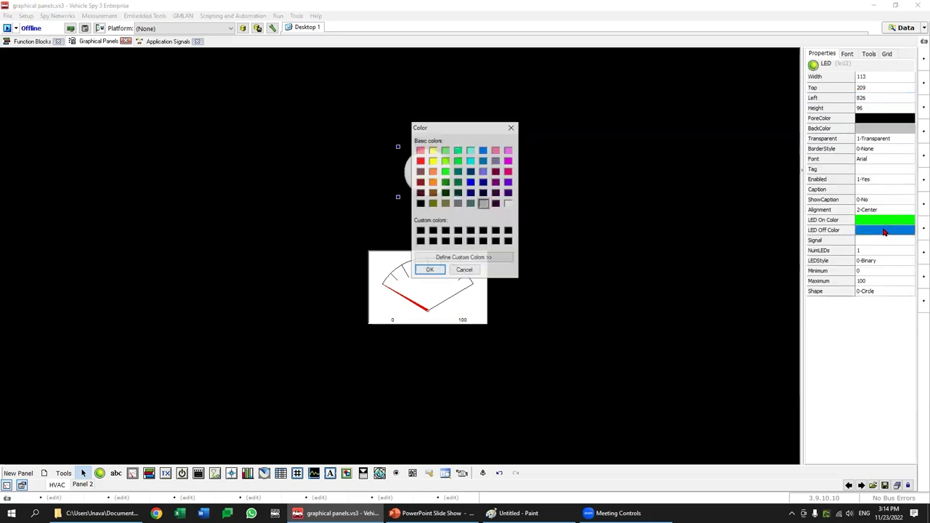
pyautogui.click(420, 204)
pyautogui.click(429, 270)
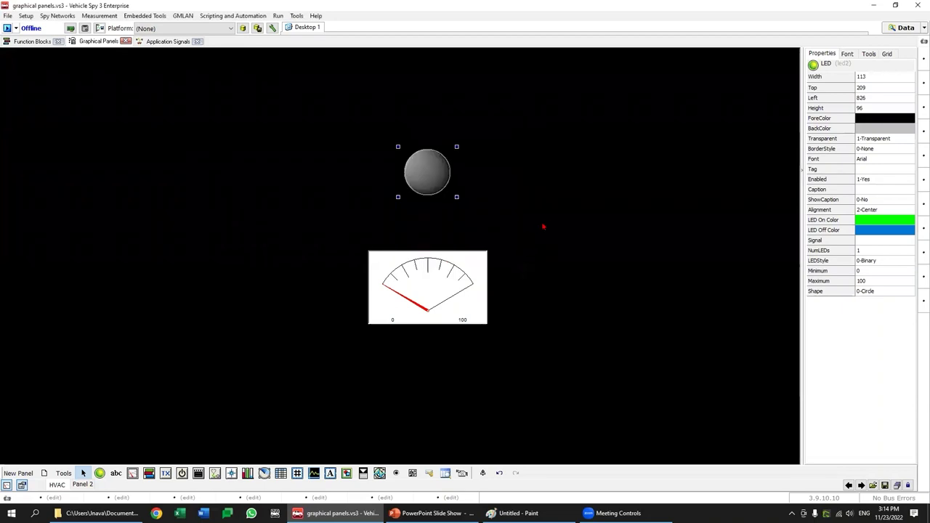
pyautogui.click(553, 216)
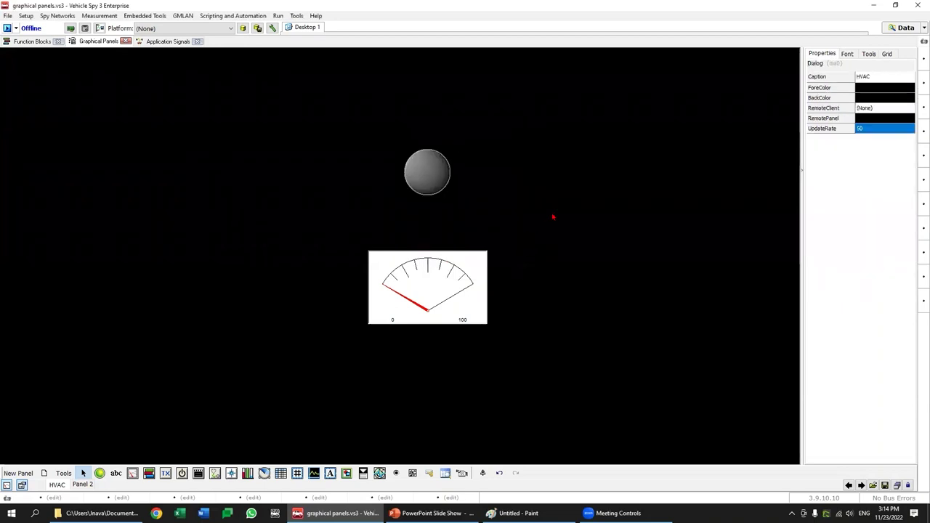
pyautogui.click(426, 170)
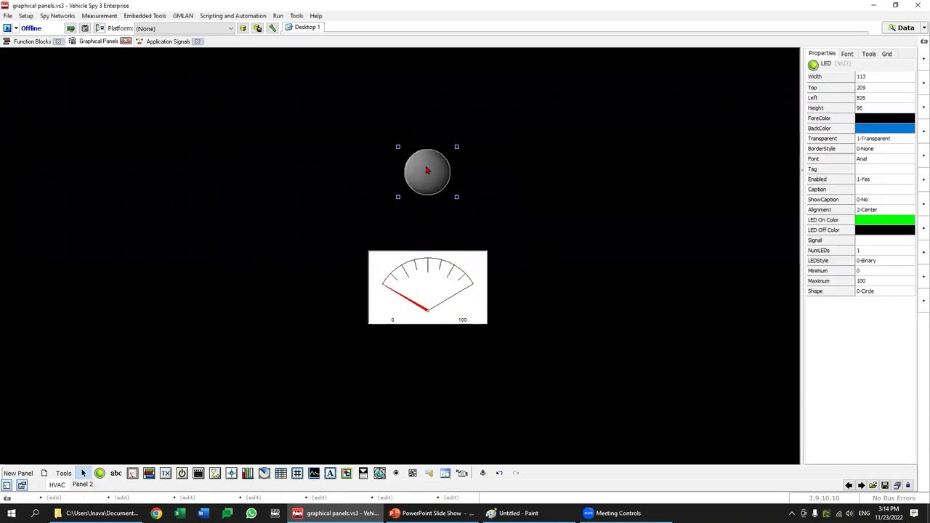
pyautogui.click(587, 178)
pyautogui.click(439, 182)
# Step: Browse the signal sources for the meter and assign the application signal "count 0-250 (Value)" as its signal
pyautogui.click(451, 293)
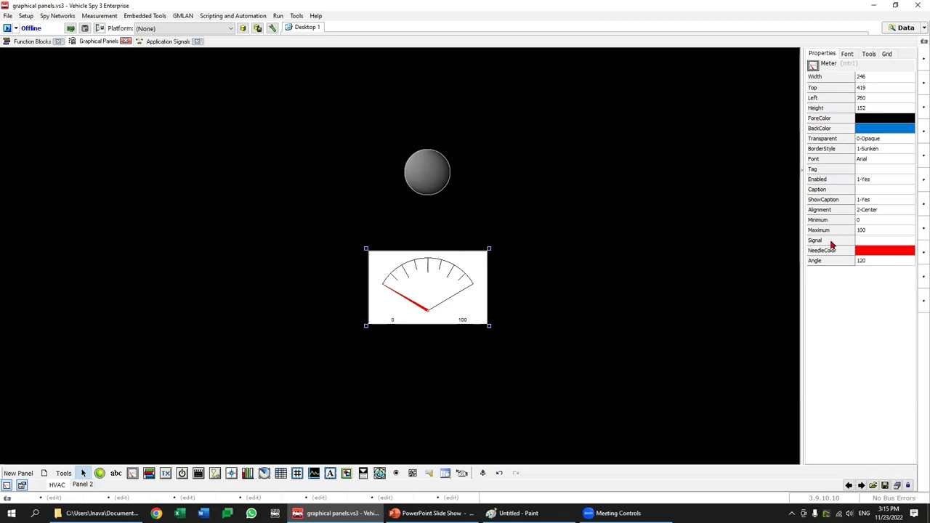
pyautogui.doubleClick(870, 242)
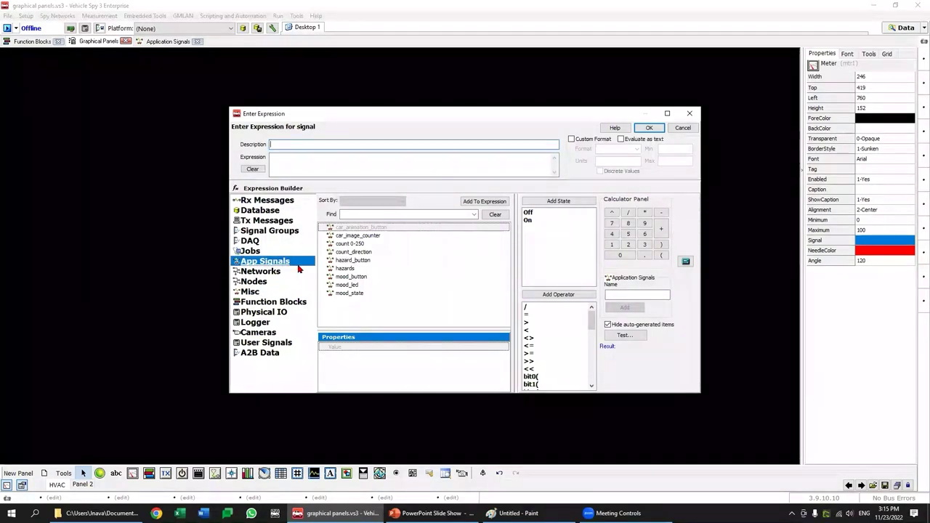
pyautogui.click(256, 211)
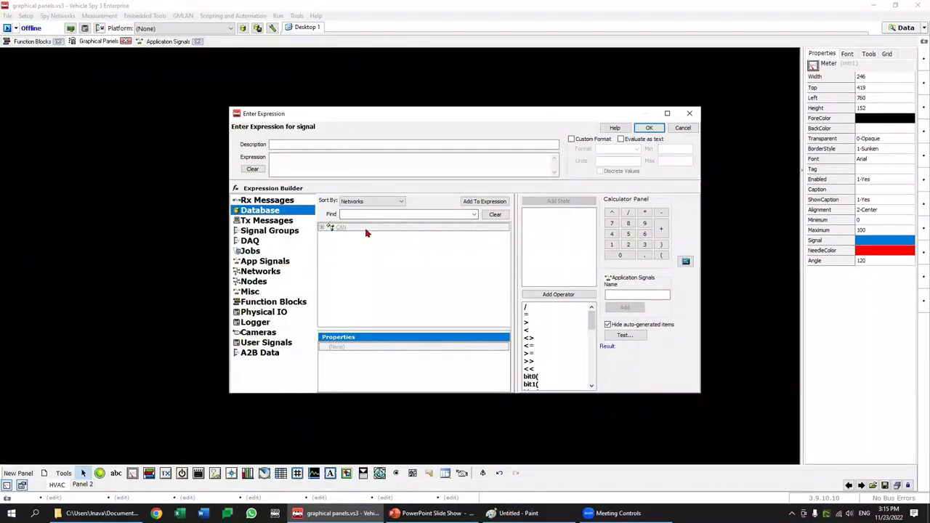
pyautogui.click(321, 227)
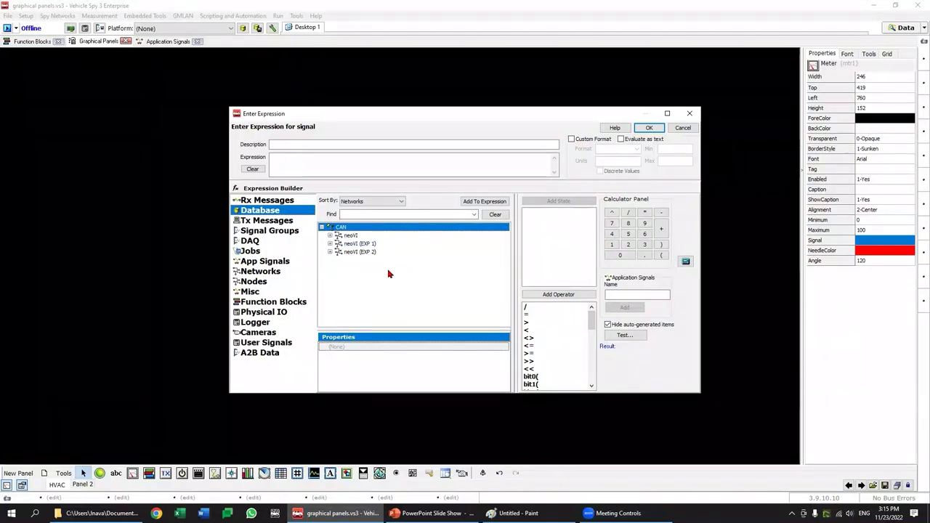
pyautogui.click(268, 204)
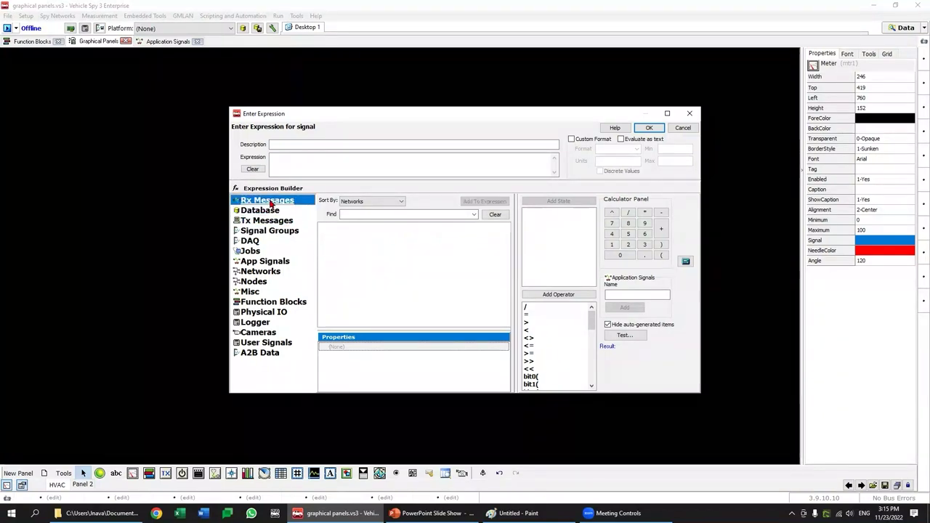
pyautogui.click(266, 222)
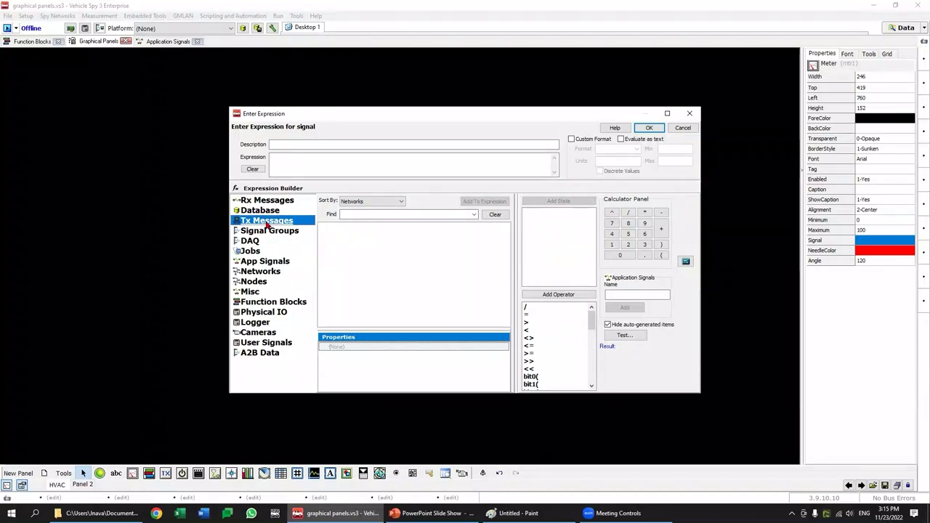
pyautogui.click(273, 204)
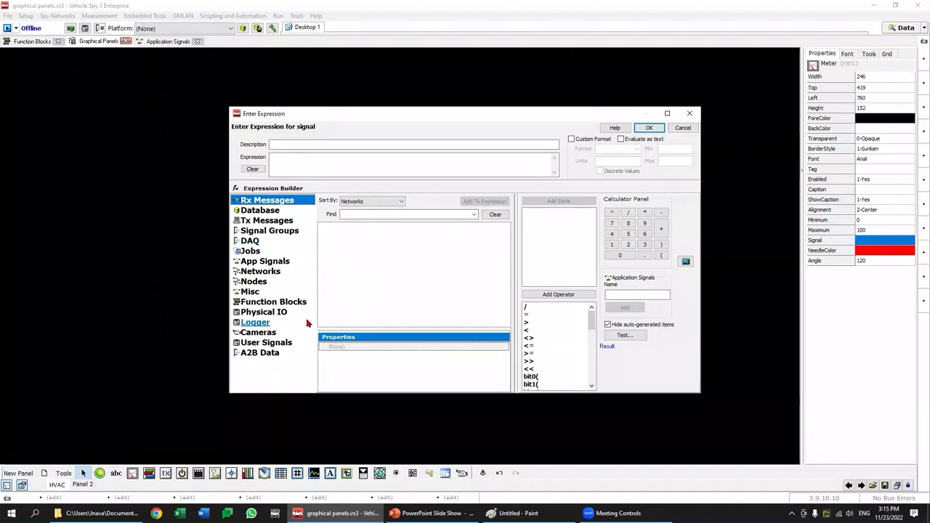
pyautogui.click(269, 262)
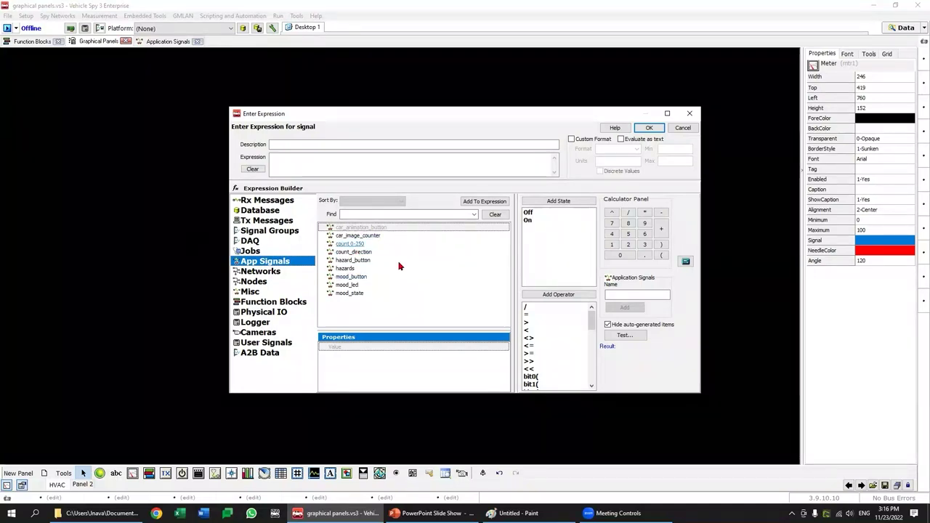
pyautogui.click(351, 244)
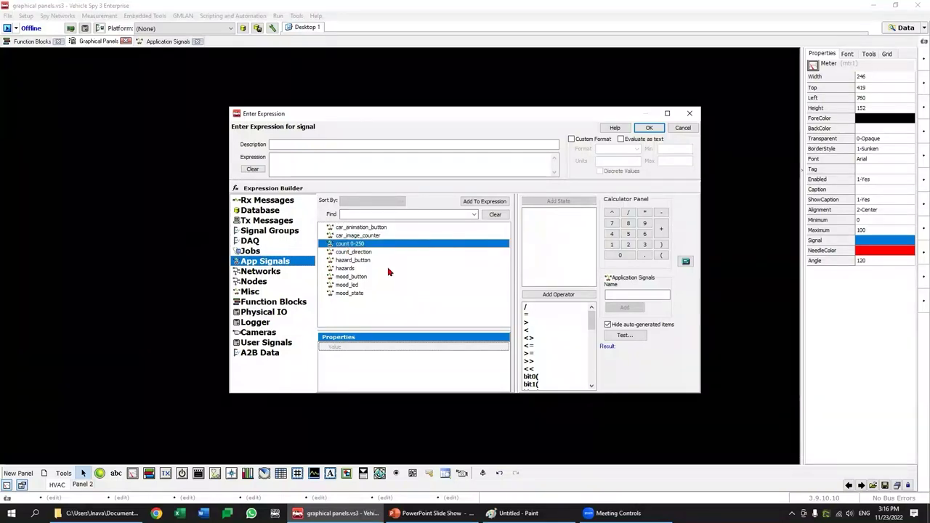
pyautogui.doubleClick(340, 247)
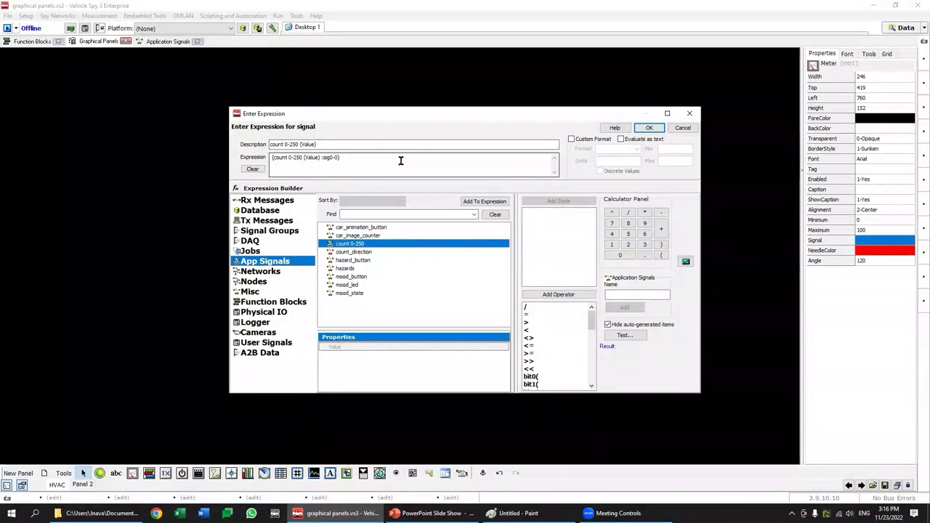
pyautogui.click(649, 128)
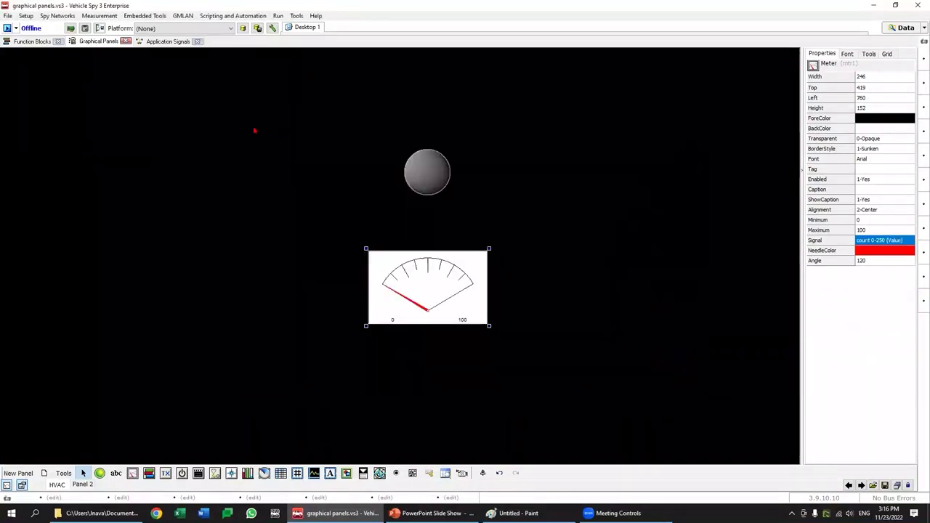
# Step: Review the definition of the application signal "count 0-250"
pyautogui.click(167, 41)
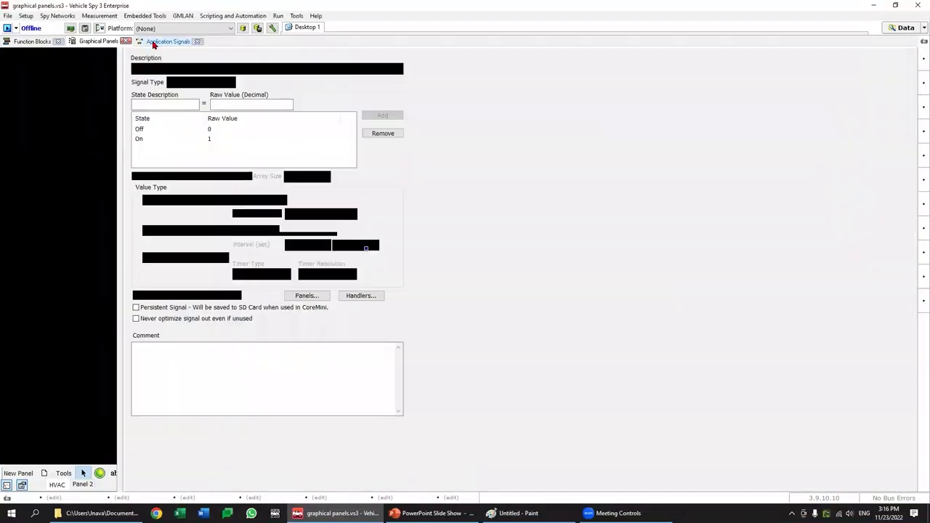
pyautogui.click(39, 79)
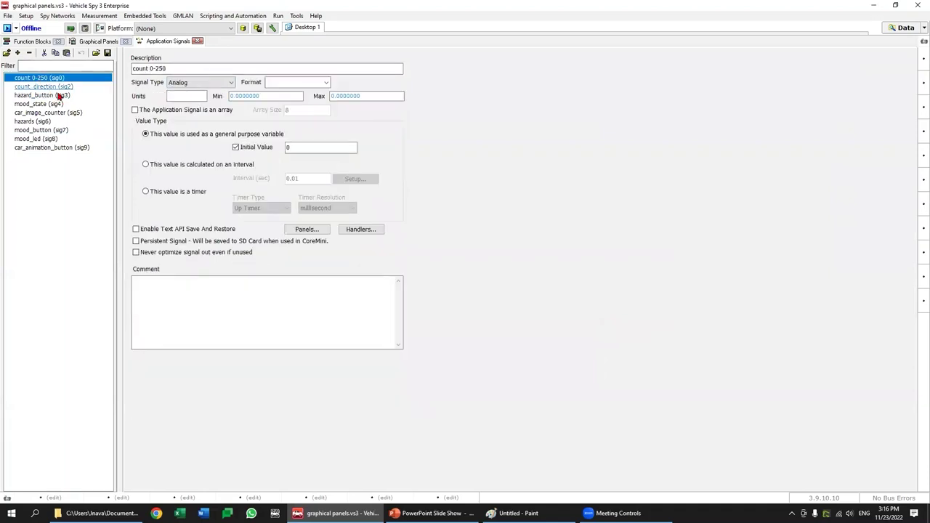
pyautogui.click(167, 67)
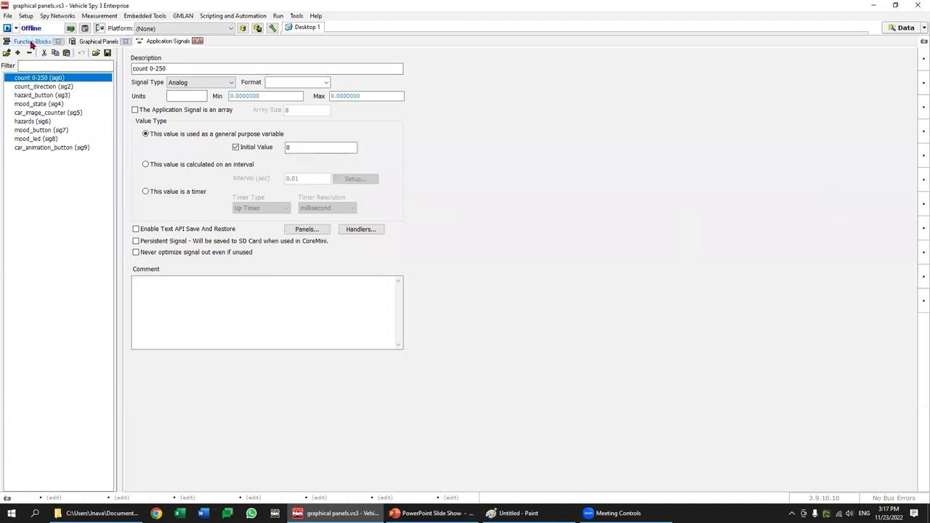
# Step: Examine the "counter 0-250" function block script to see how it counts up and down and switches direction
pyautogui.click(33, 41)
pyautogui.click(54, 86)
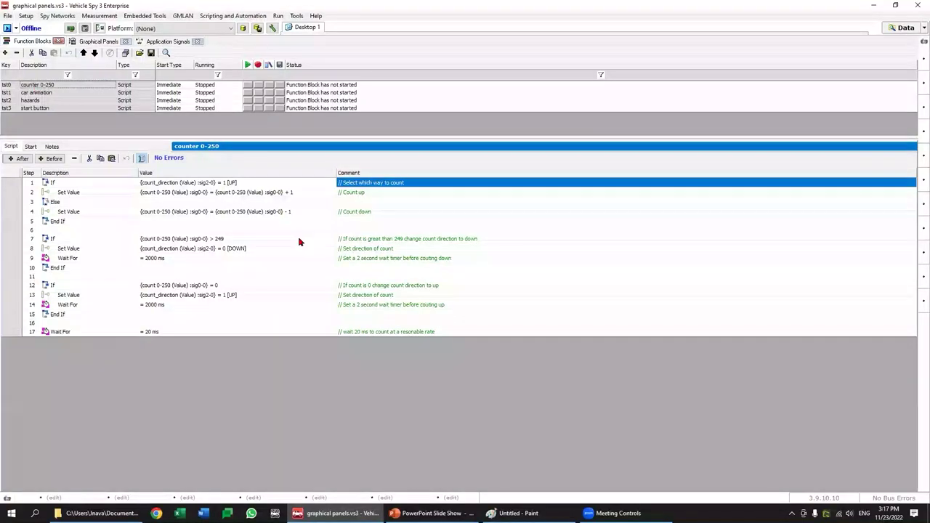
pyautogui.click(542, 296)
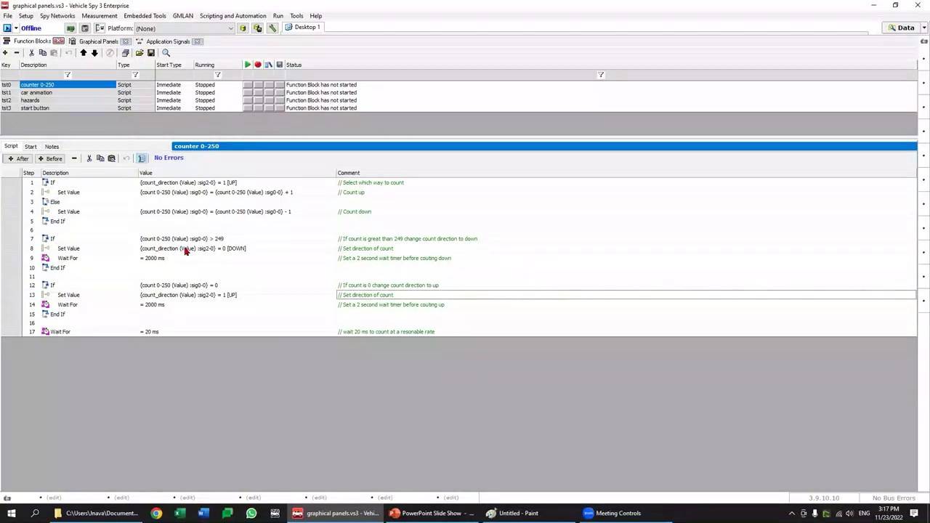
pyautogui.click(226, 211)
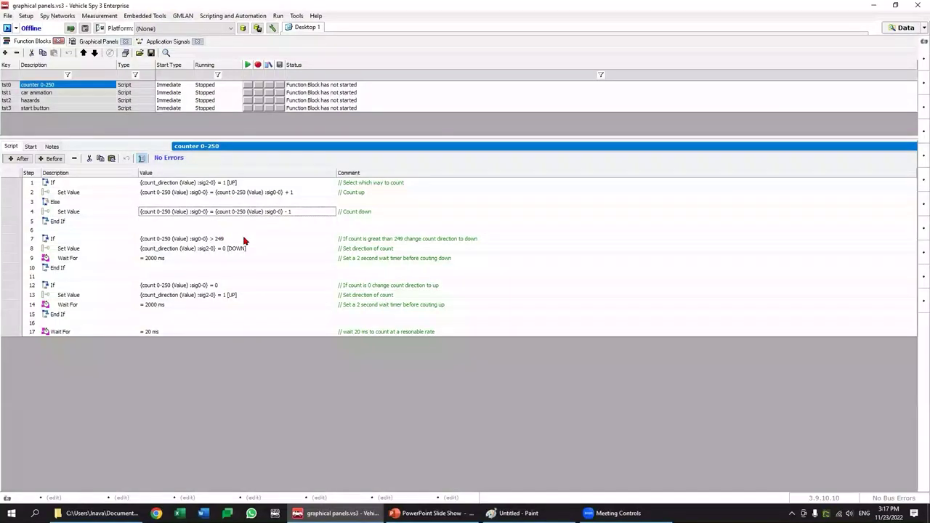
pyautogui.click(202, 300)
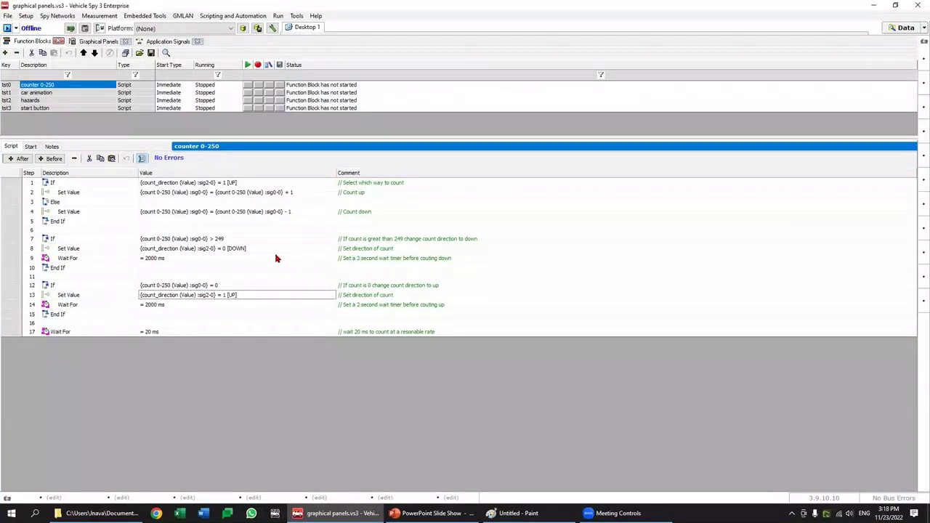
# Step: Return to the HVAC graphical panel and check the signal expression assigned to the meter
pyautogui.click(101, 41)
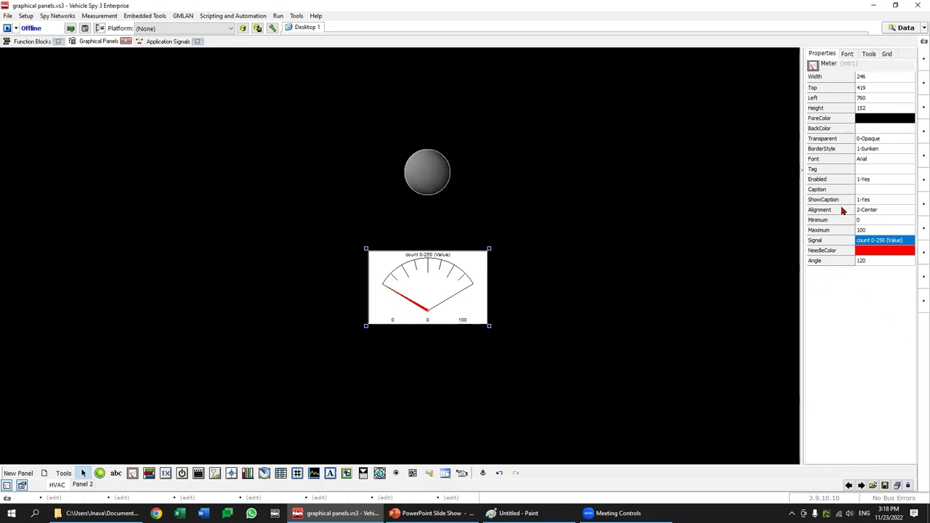
pyautogui.doubleClick(882, 240)
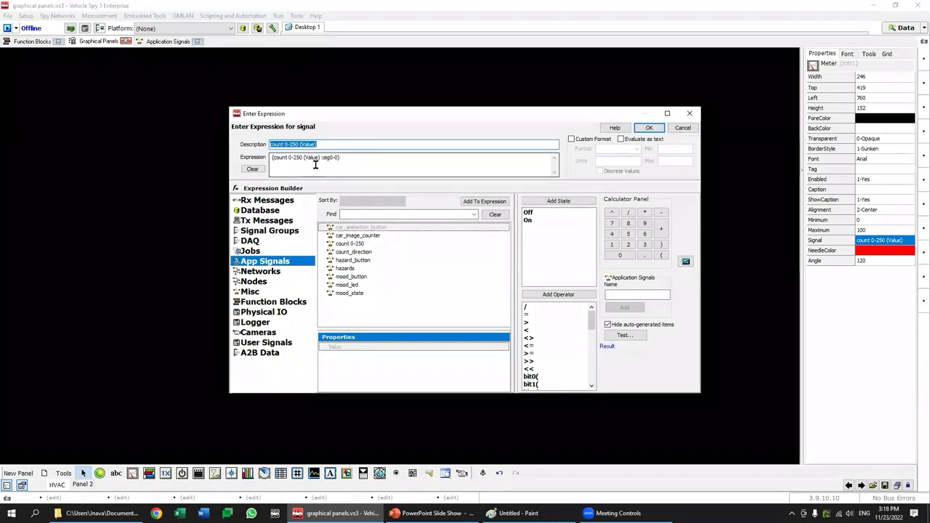
pyautogui.click(649, 127)
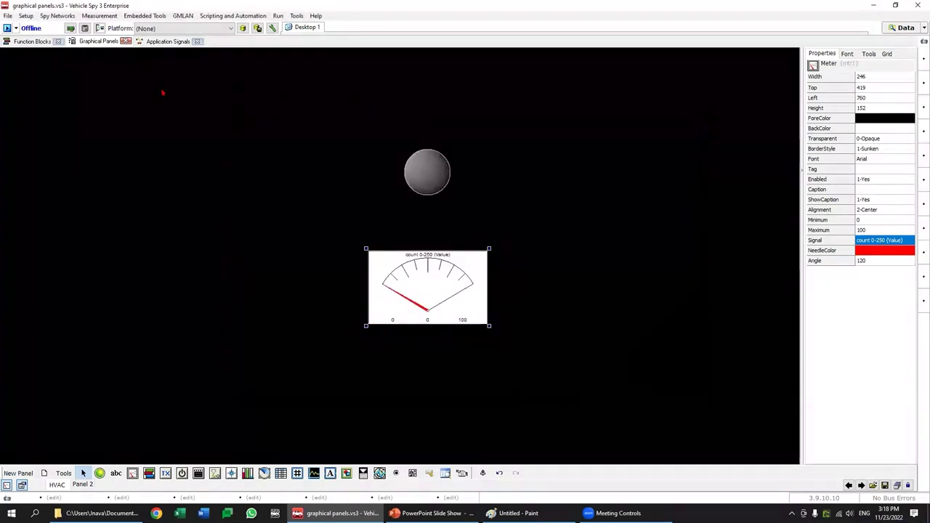
# Step: Run the setup as a simulation with no replay file
pyautogui.click(16, 28)
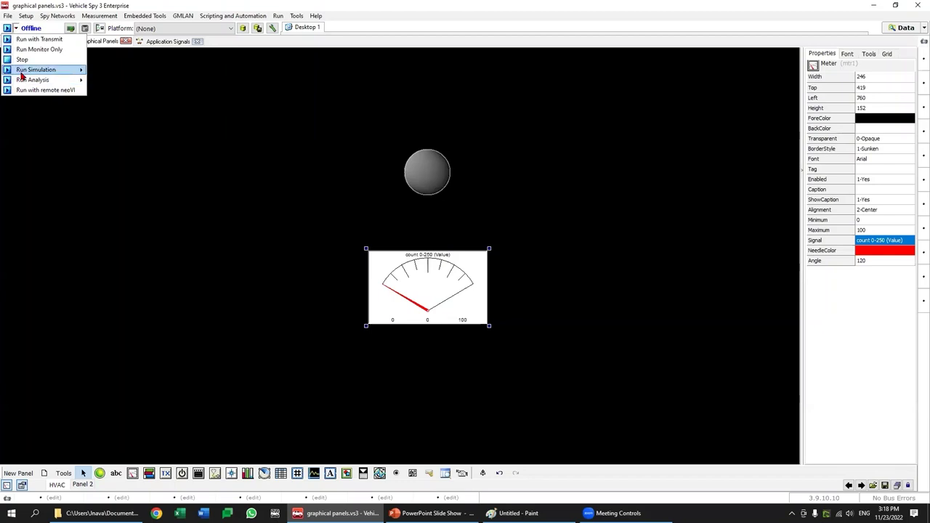
pyautogui.moveTo(33, 71)
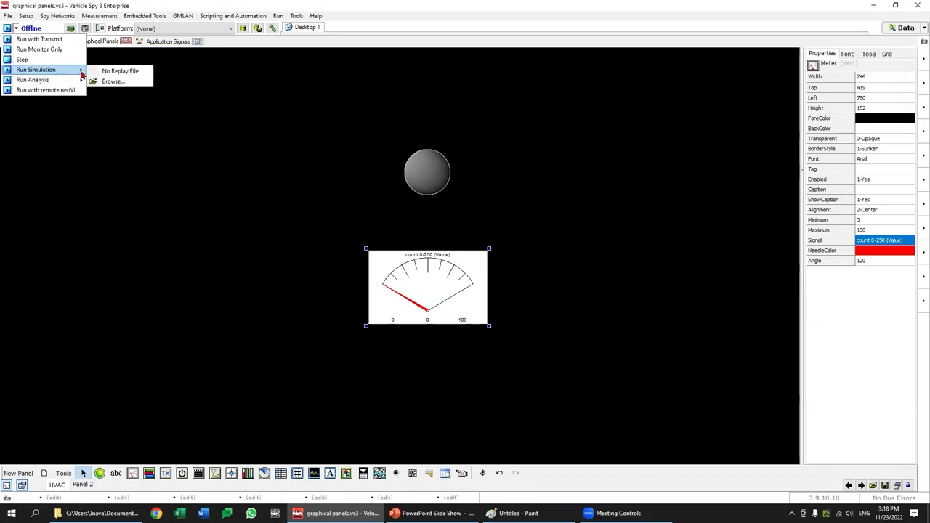
pyautogui.click(116, 71)
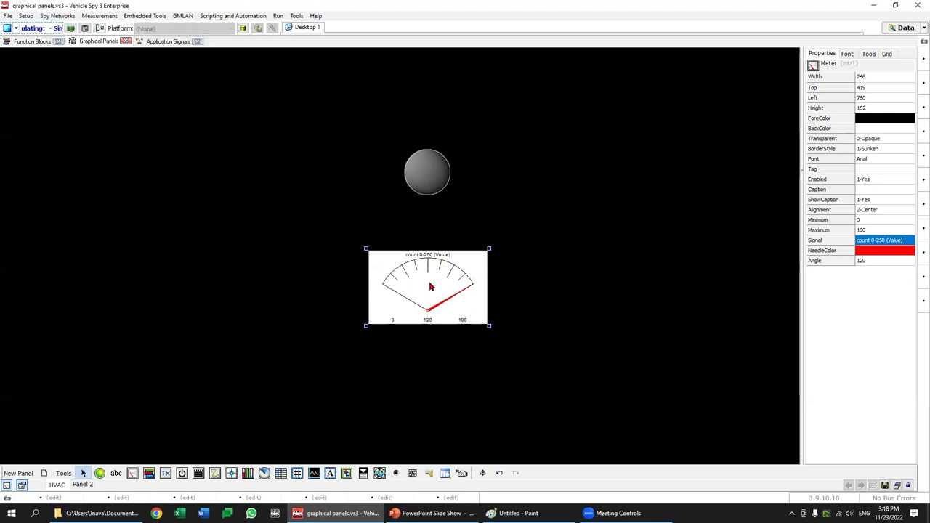
# Step: Set the meter's maximum to 250
pyautogui.click(877, 220)
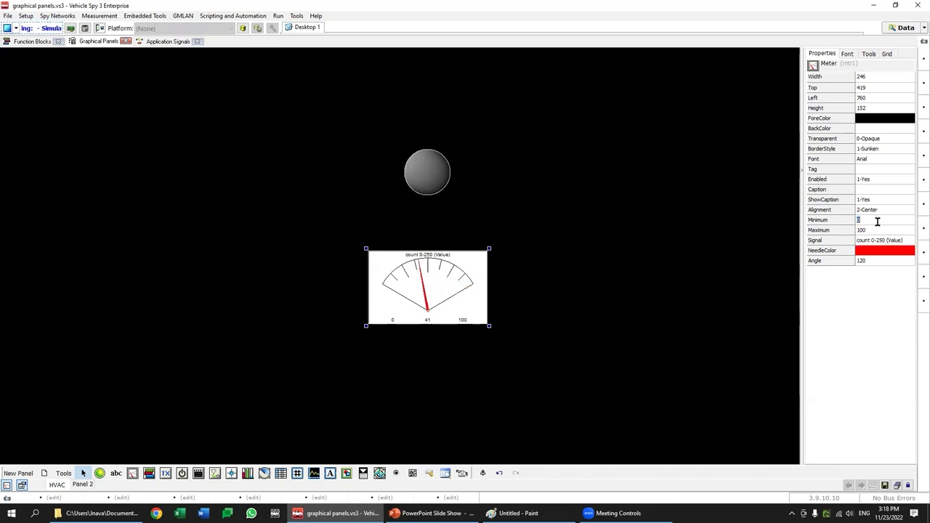
pyautogui.click(876, 230)
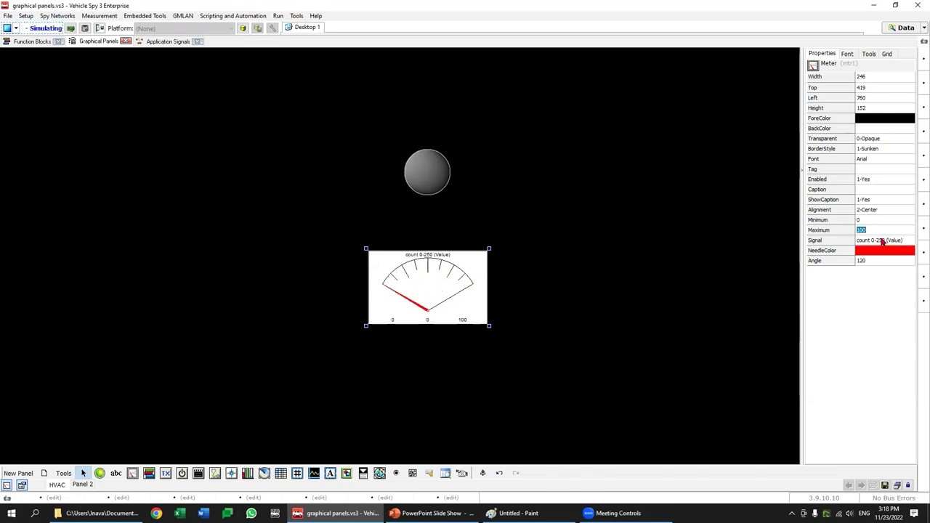
pyautogui.write('250')
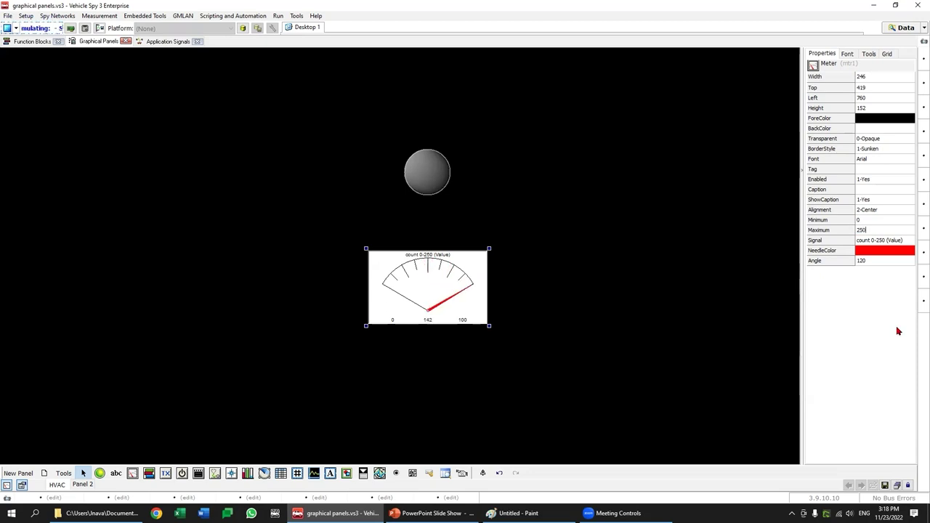
pyautogui.press('Return')
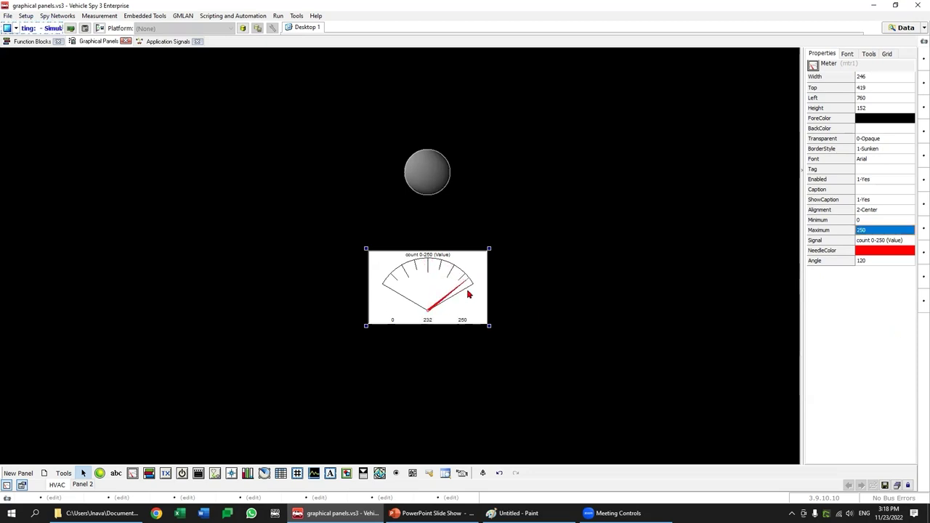
# Step: Set the meter's angle to 180
pyautogui.click(883, 263)
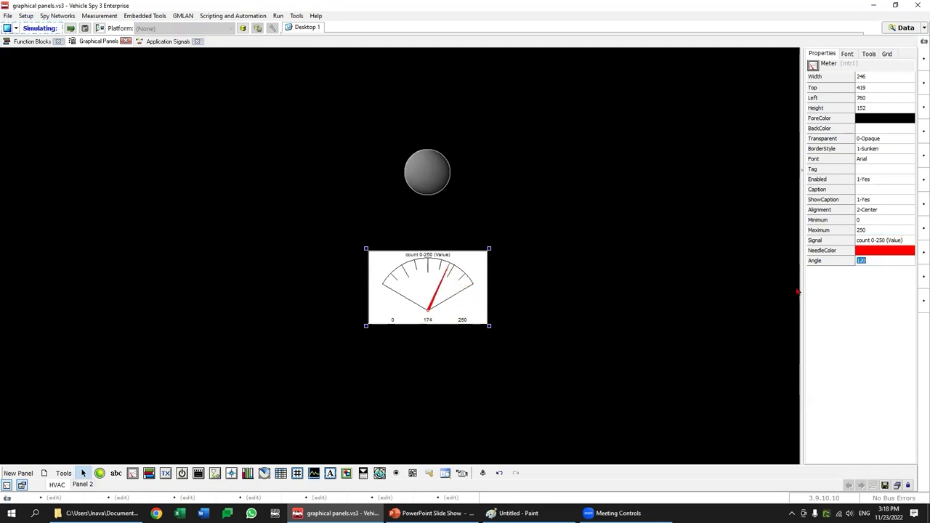
pyautogui.write('180')
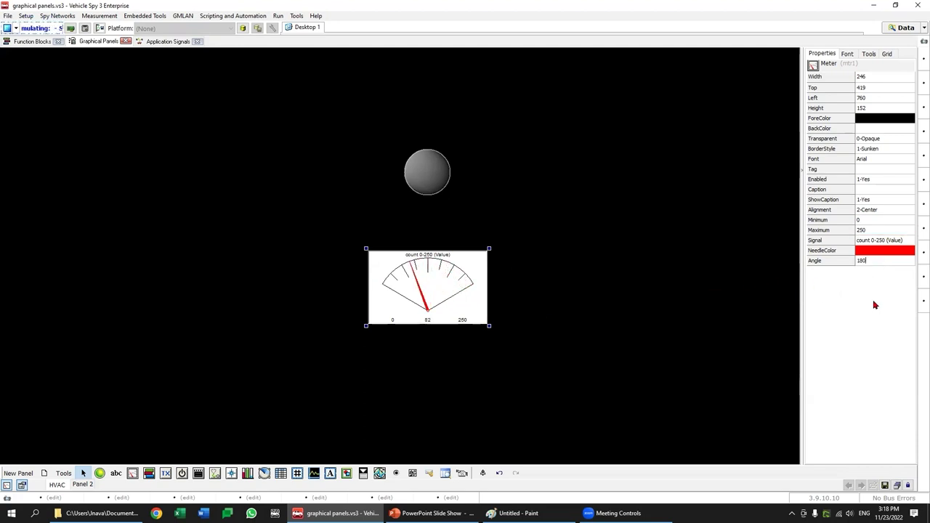
pyautogui.press('Return')
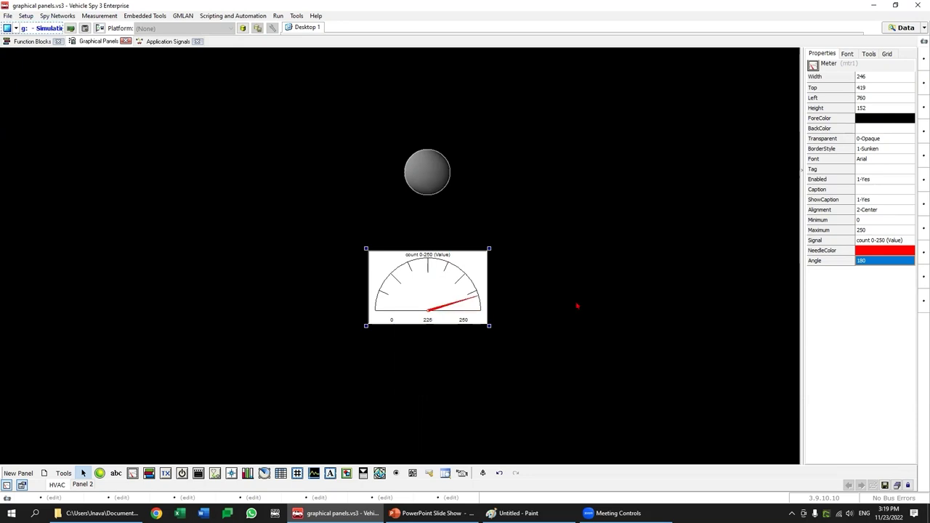
pyautogui.press('XF86AudioRaiseVolume')
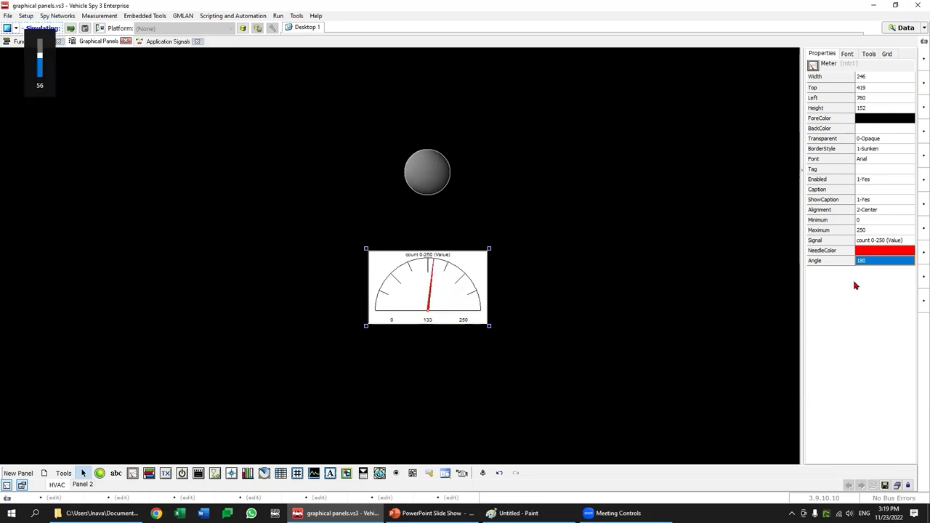
# Step: Change the meter's needle color to orange
pyautogui.doubleClick(877, 252)
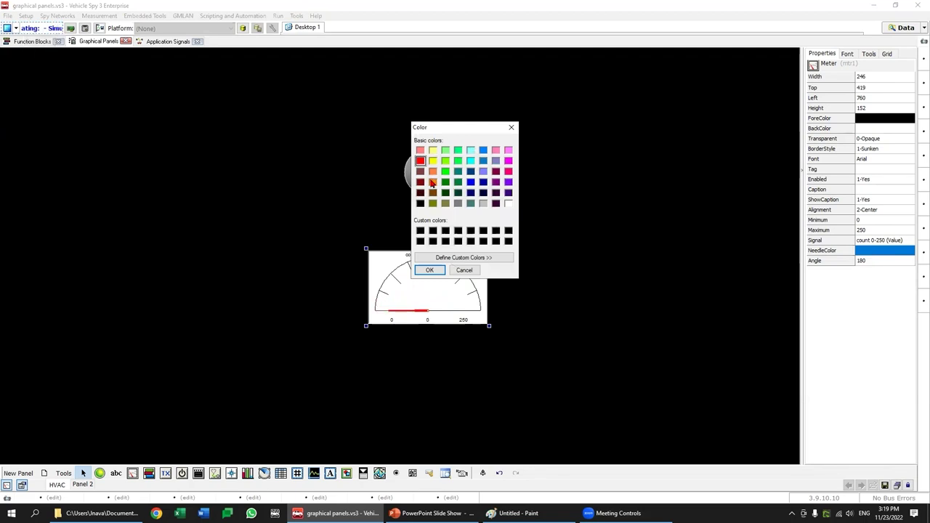
pyautogui.click(433, 182)
pyautogui.click(429, 270)
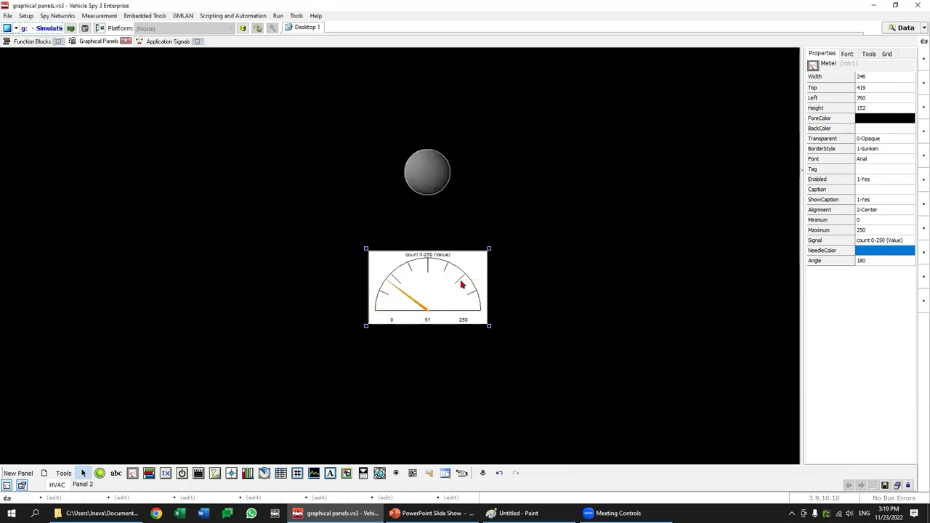
# Step: Shift the meter toward the panel's left side and enlarge it to about 470 wide by 266 high
pyautogui.moveTo(349, 274); pyautogui.dragTo(298, 275)
pyautogui.moveTo(380, 321); pyautogui.dragTo(452, 362)
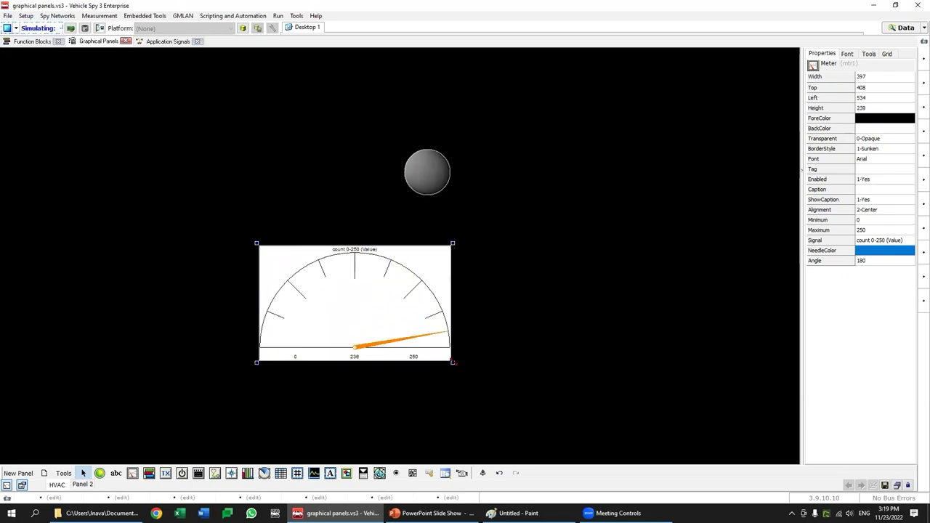
pyautogui.moveTo(458, 365); pyautogui.dragTo(488, 376)
pyautogui.click(211, 261)
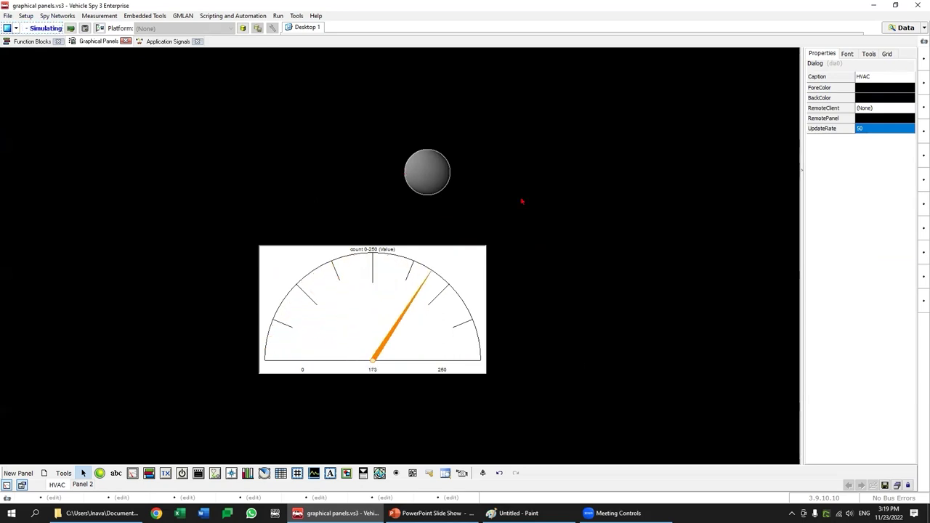
pyautogui.click(419, 173)
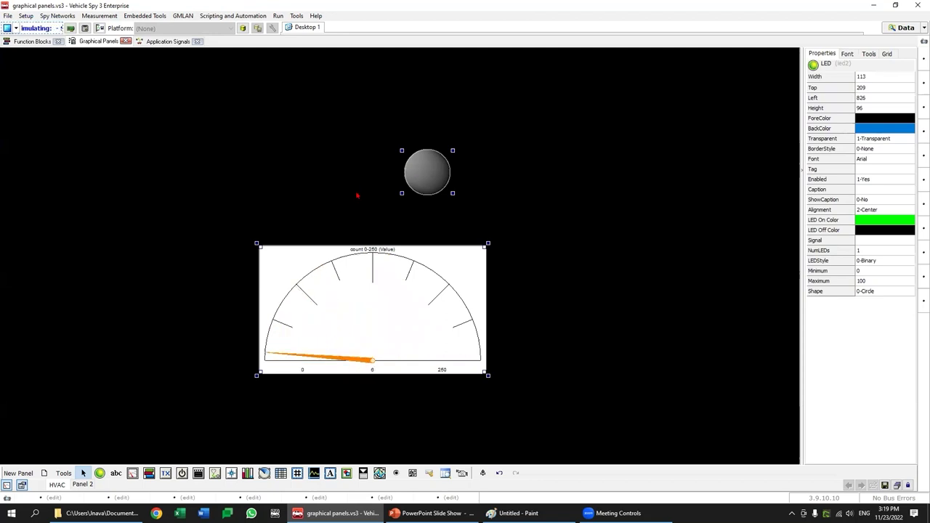
pyautogui.click(443, 276)
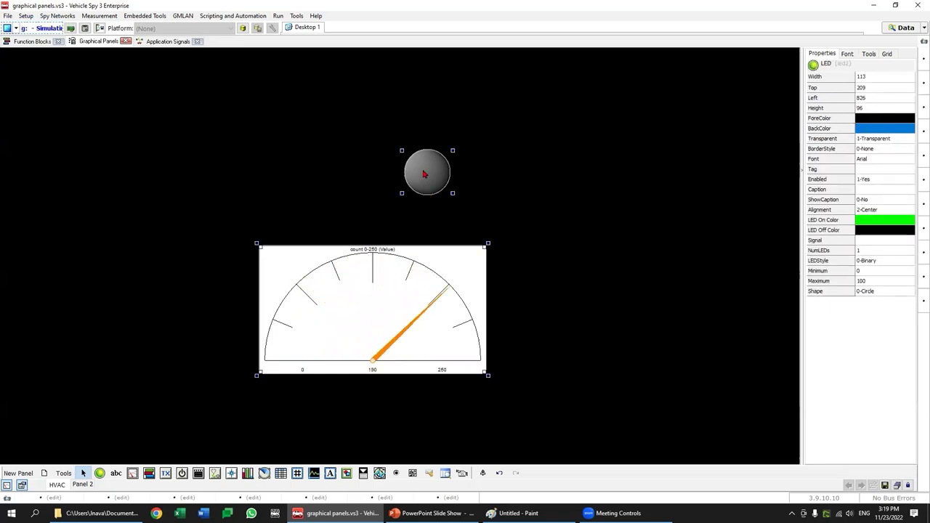
pyautogui.click(583, 285)
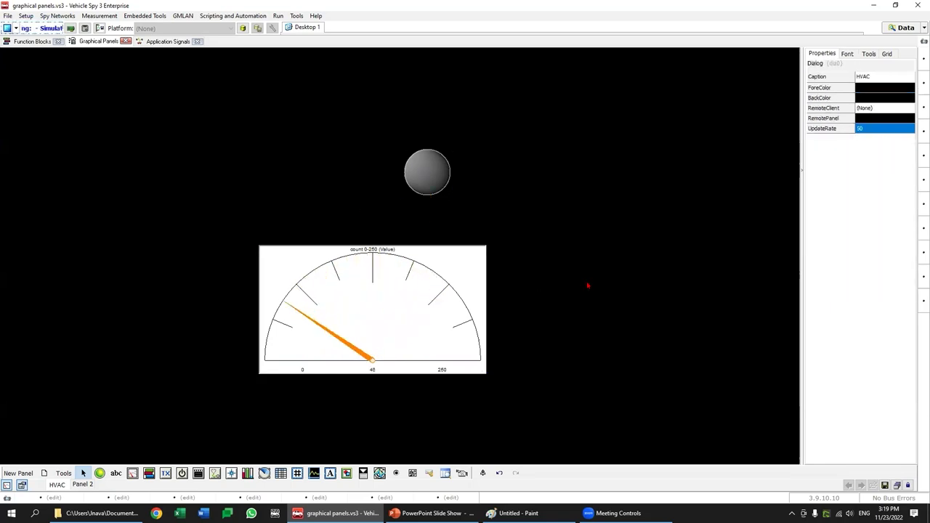
# Step: Try aligning the meter to the LED by their left edges, and align the two by their centers instead
pyautogui.click(476, 257)
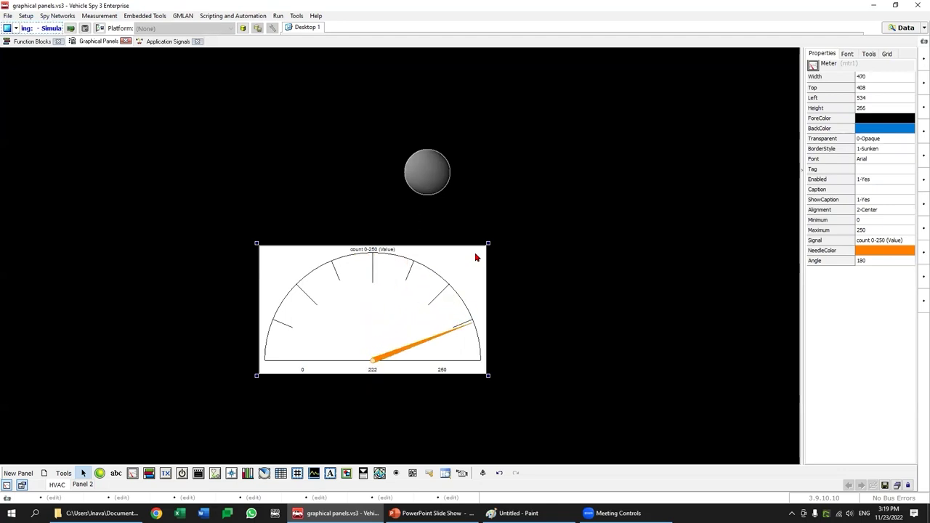
pyautogui.keyDown('ctrl'); pyautogui.click(427, 173); pyautogui.keyUp('ctrl')
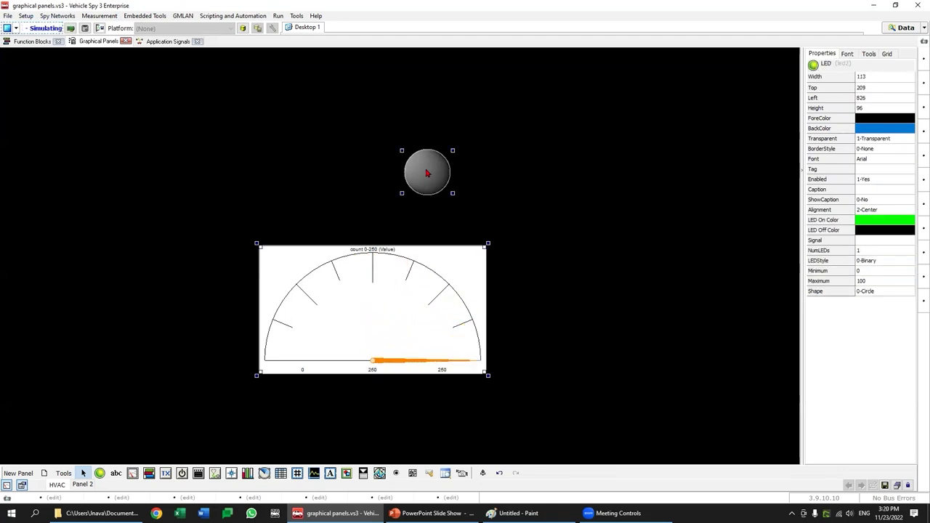
pyautogui.rightClick(480, 471)
pyautogui.moveTo(508, 456)
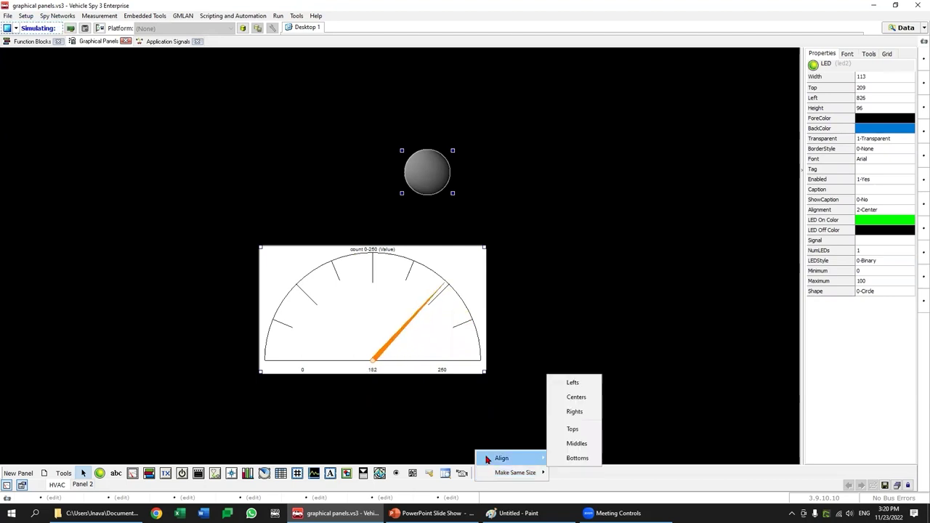
pyautogui.click(568, 382)
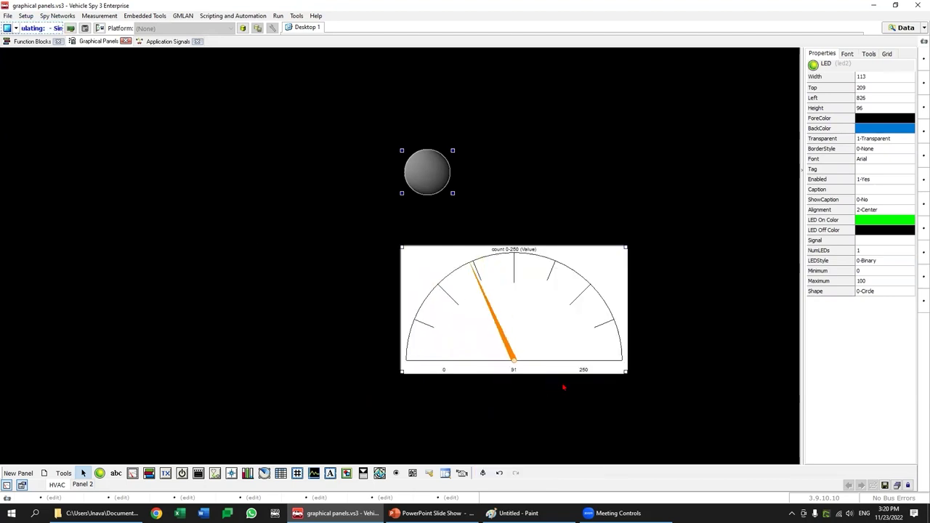
pyautogui.rightClick(484, 480)
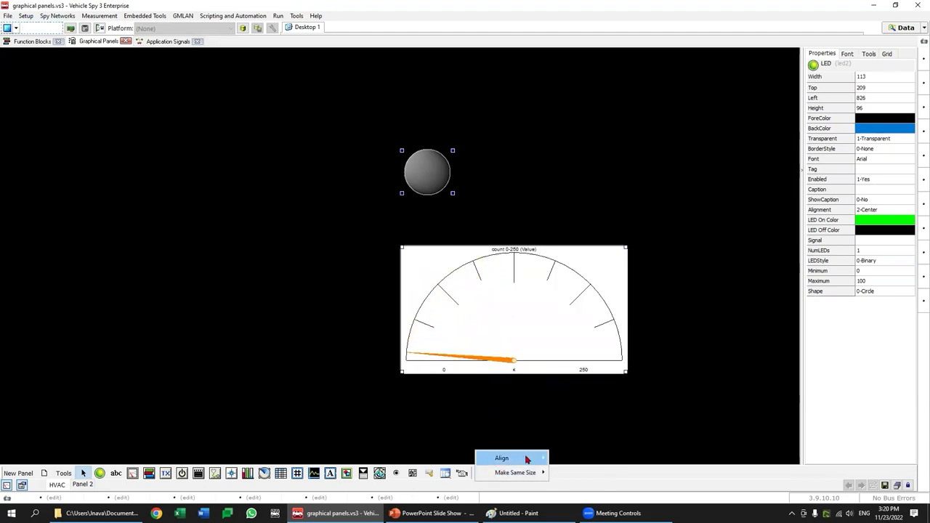
pyautogui.moveTo(524, 456)
pyautogui.click(582, 399)
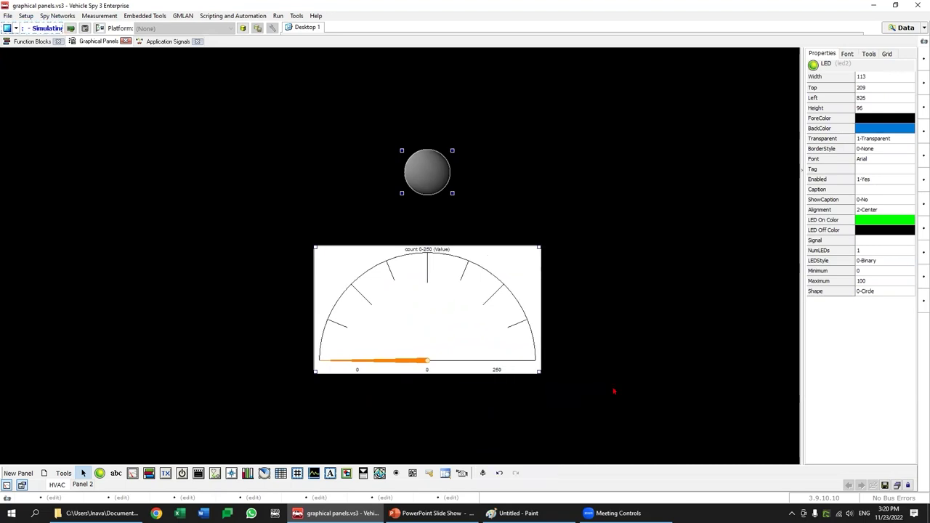
pyautogui.click(616, 384)
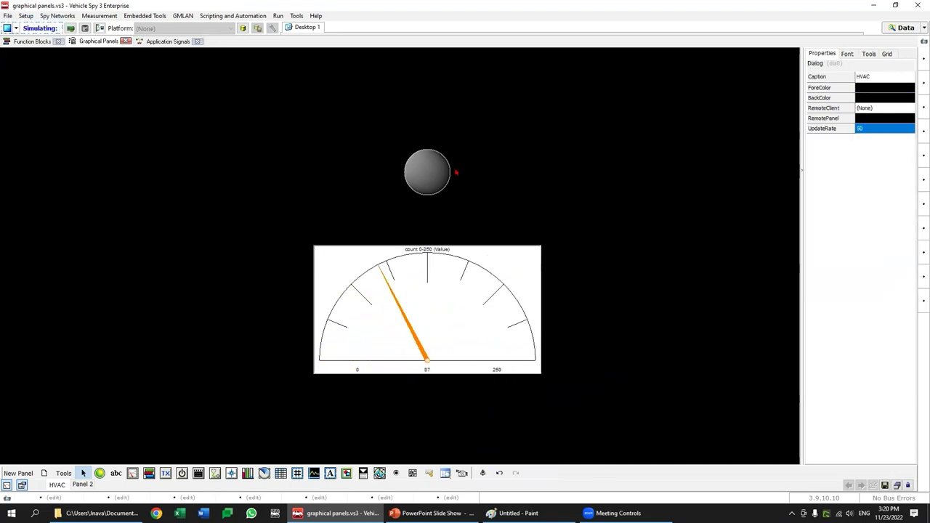
# Step: Align the LED with the meter by their left edges
pyautogui.click(423, 178)
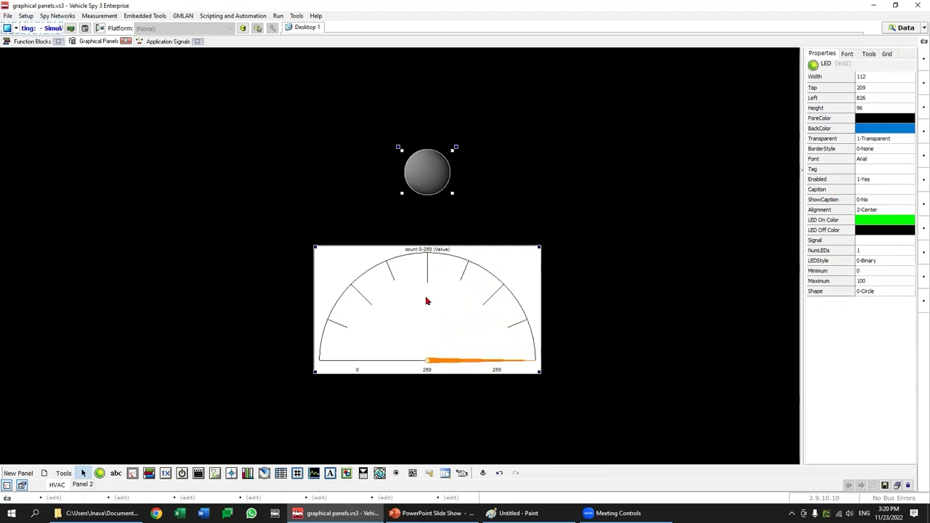
pyautogui.rightClick(482, 483)
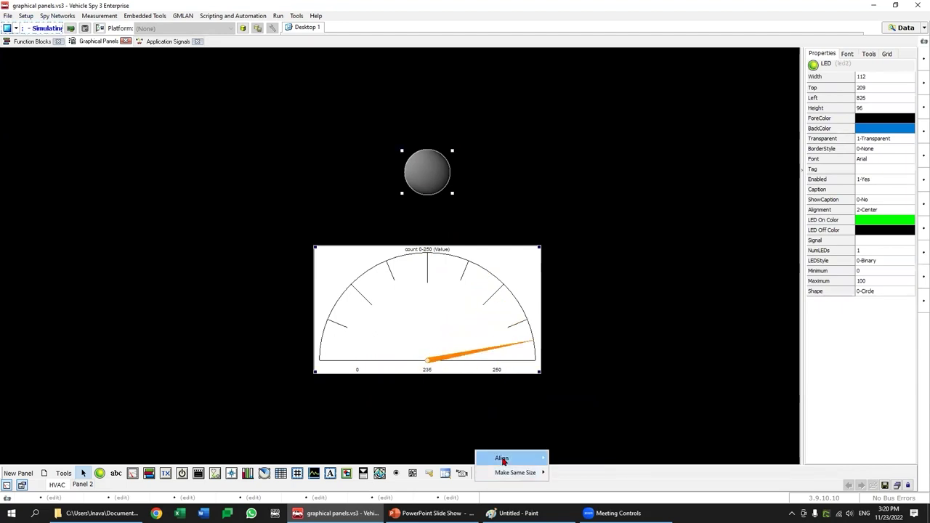
pyautogui.moveTo(509, 459)
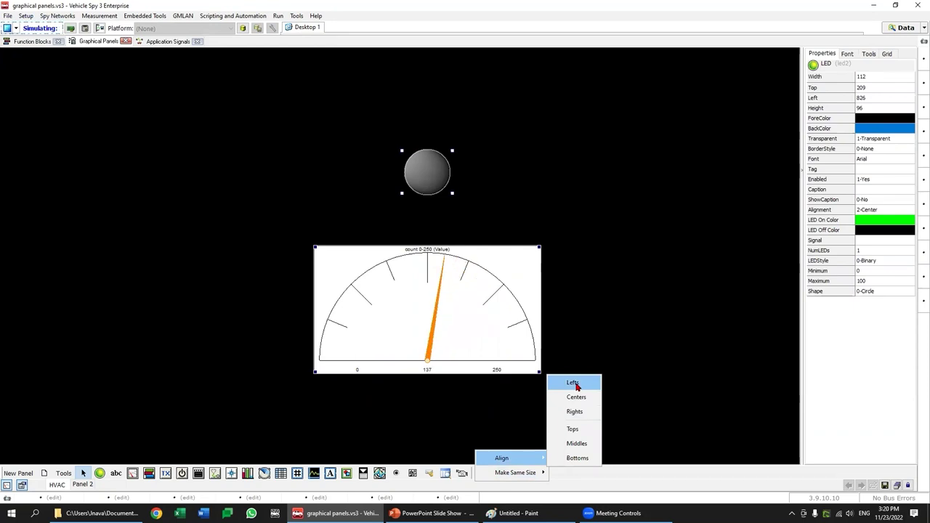
pyautogui.click(573, 382)
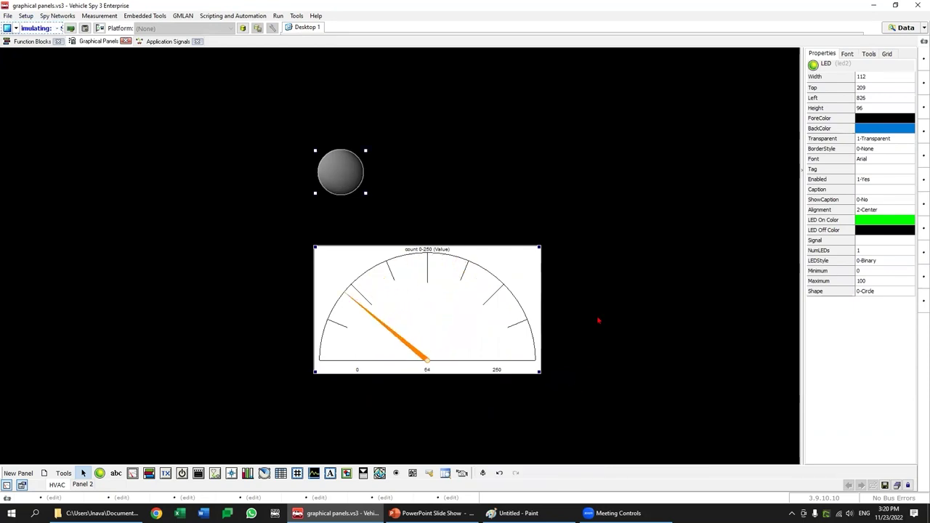
# Step: Try aligning the meter and the LED by their middles, and undo that alignment
pyautogui.click(363, 244)
pyautogui.keyDown('ctrl'); pyautogui.click(343, 177); pyautogui.keyUp('ctrl')
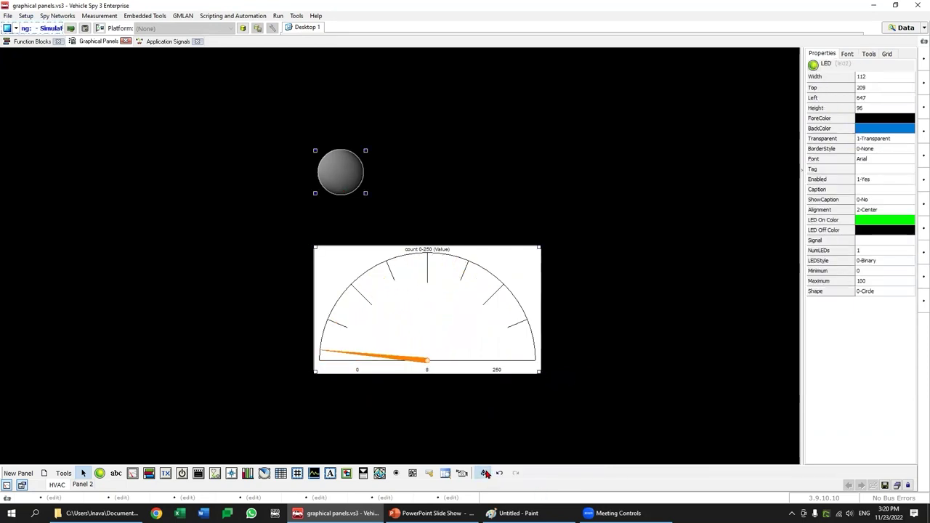
pyautogui.rightClick(476, 468)
pyautogui.moveTo(519, 457)
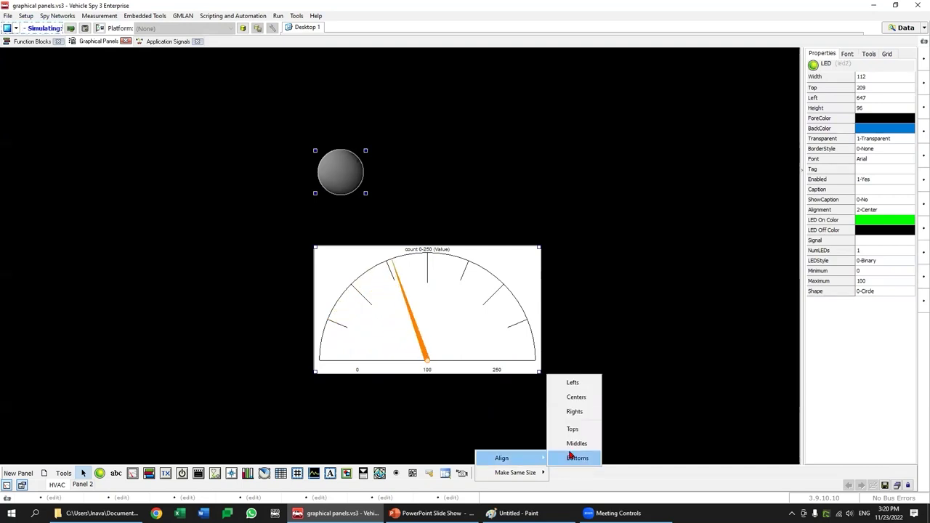
pyautogui.click(575, 444)
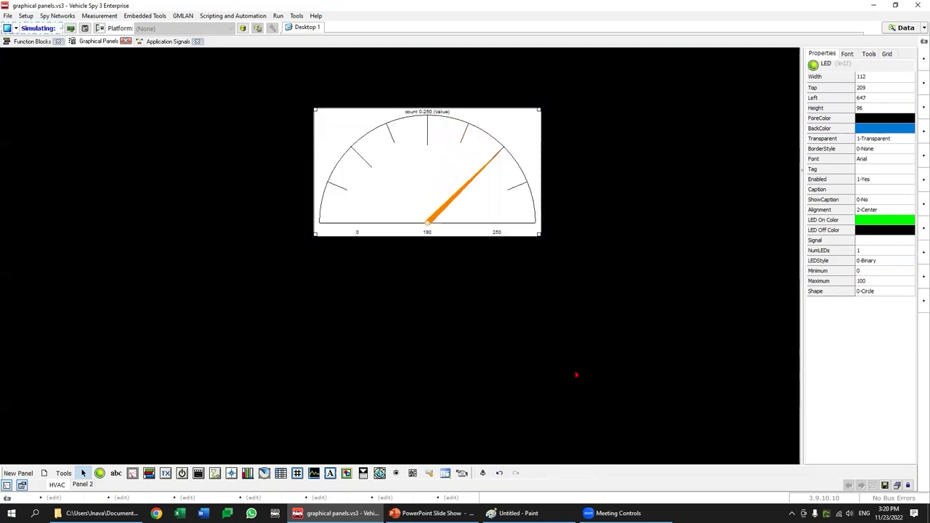
pyautogui.click(500, 474)
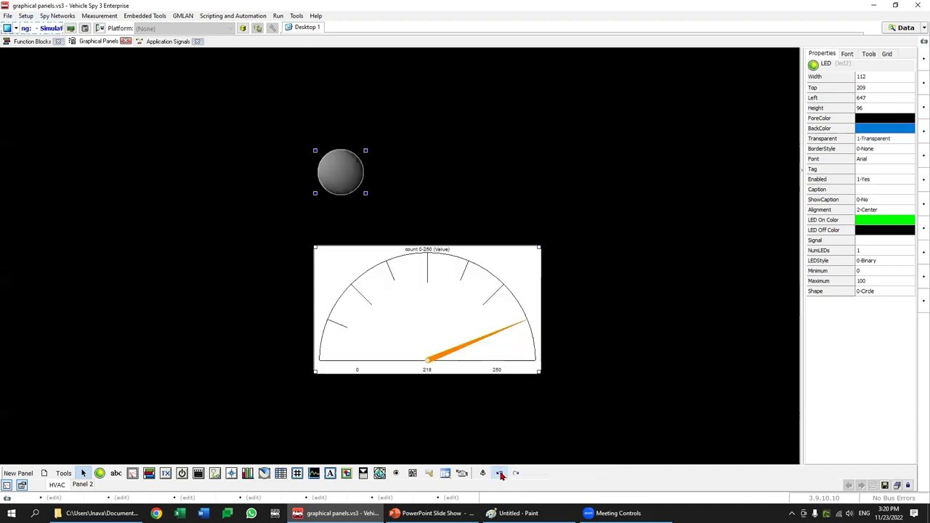
# Step: Review the counter 0-250 function block script, and return to the HVAC graphical panel
pyautogui.click(494, 308)
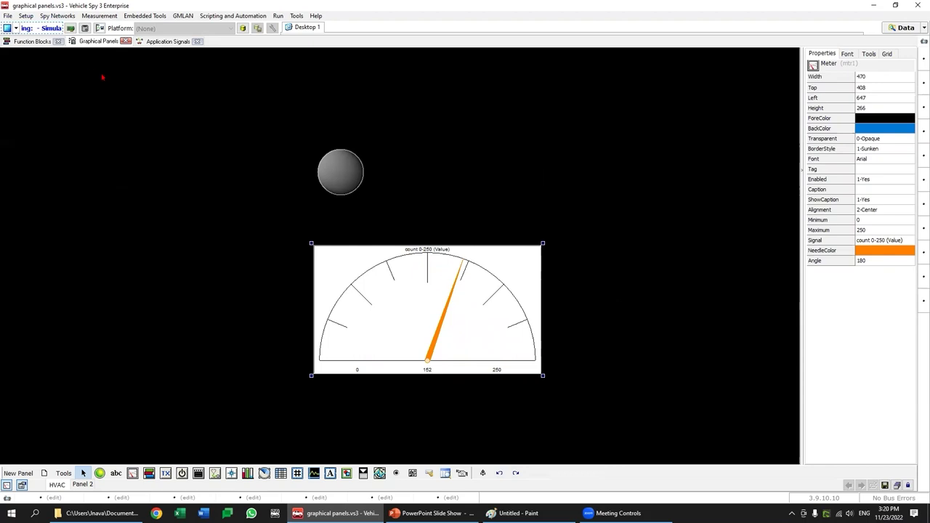
pyautogui.click(29, 41)
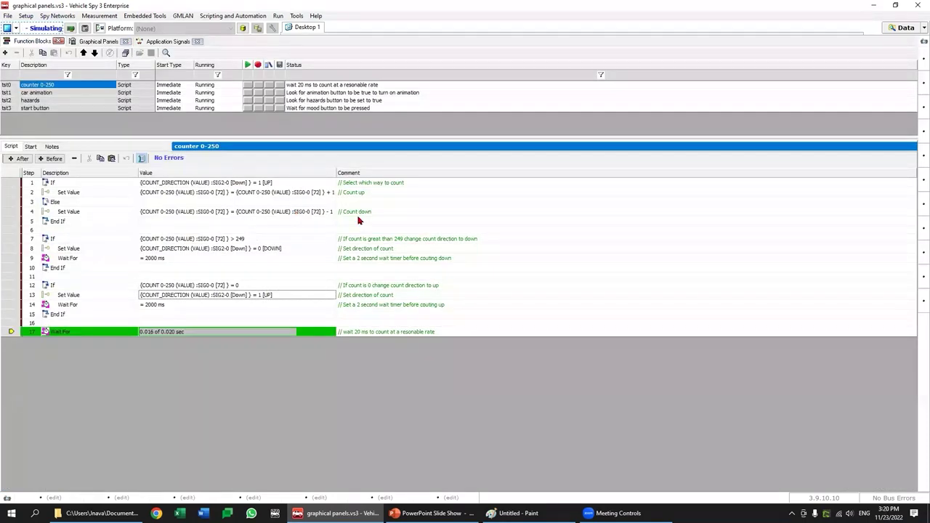
pyautogui.click(98, 40)
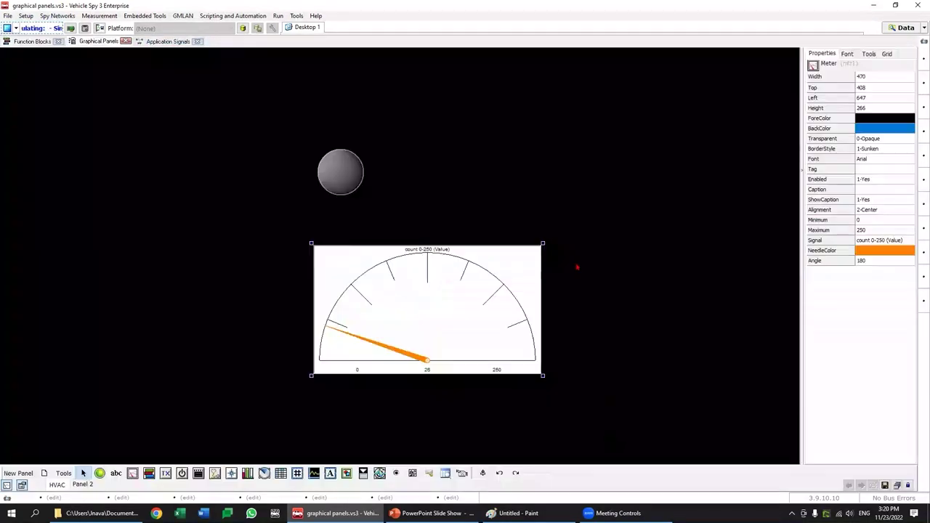
# Step: Move the LED above the meter's center and set its signal expression to {count 0-250 (Value) :sig0-0} > 150
pyautogui.click(332, 157)
pyautogui.moveTo(412, 172); pyautogui.dragTo(431, 171)
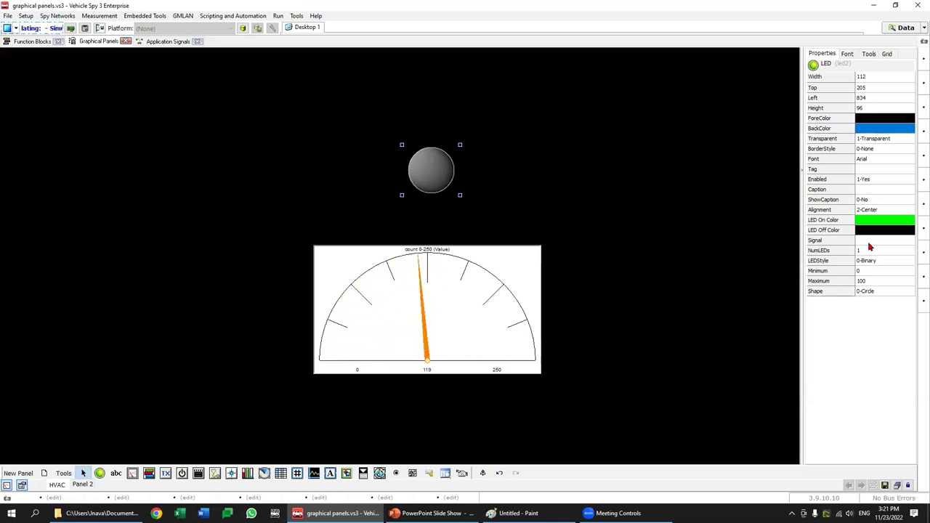
pyautogui.click(867, 240)
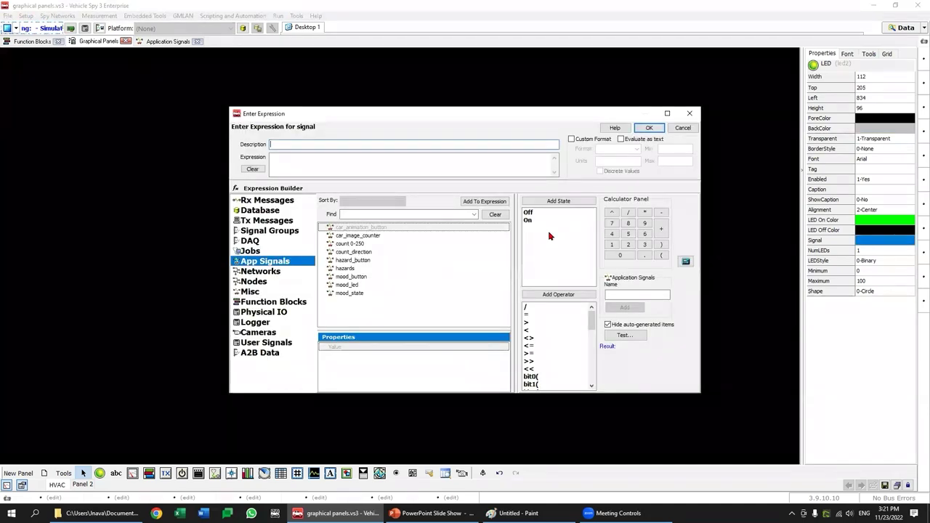
pyautogui.click(356, 244)
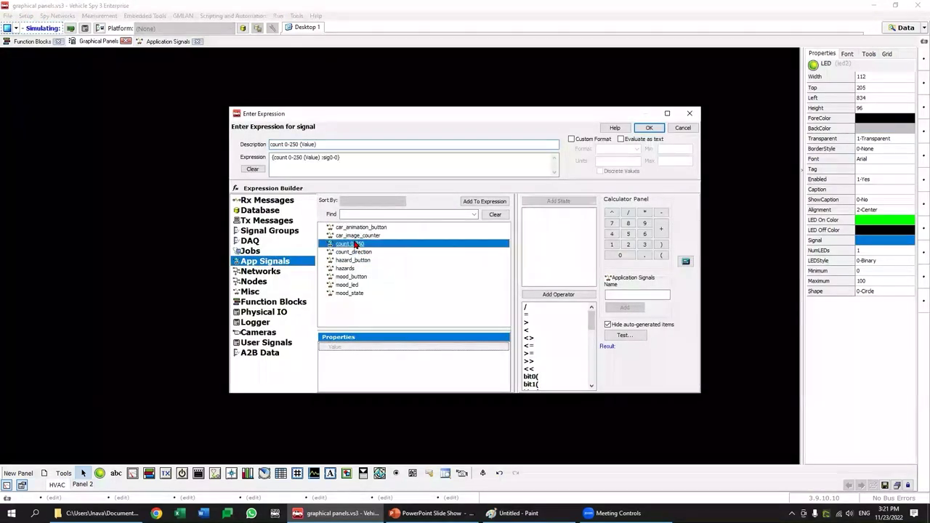
pyautogui.click(412, 168)
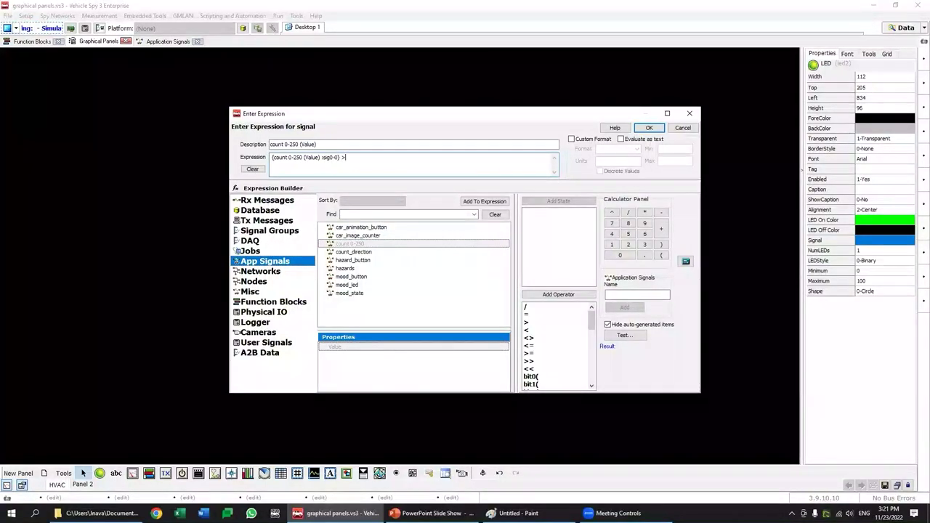
pyautogui.write('> 150')
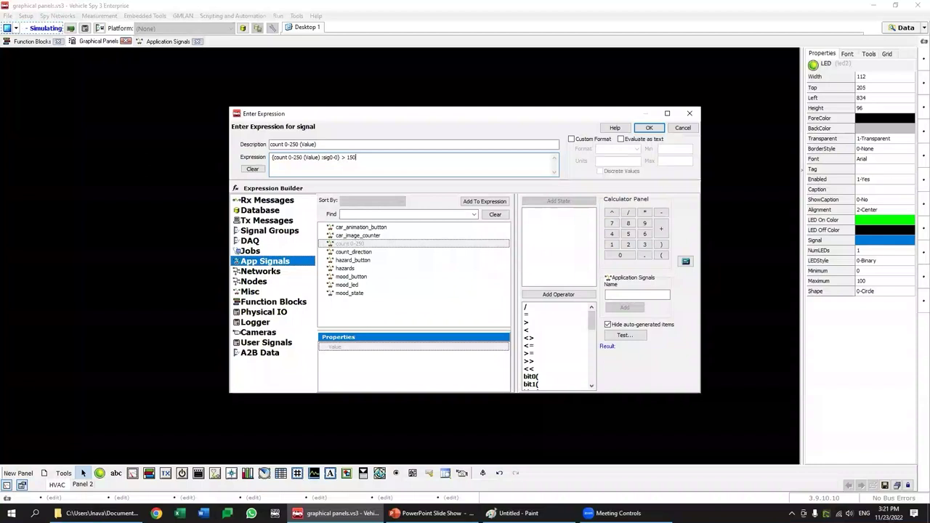
pyautogui.click(649, 128)
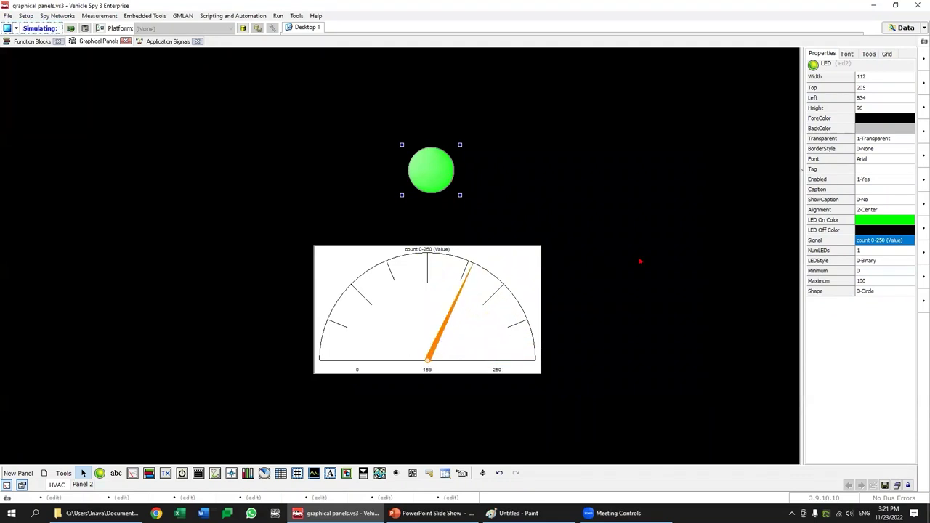
pyautogui.click(640, 261)
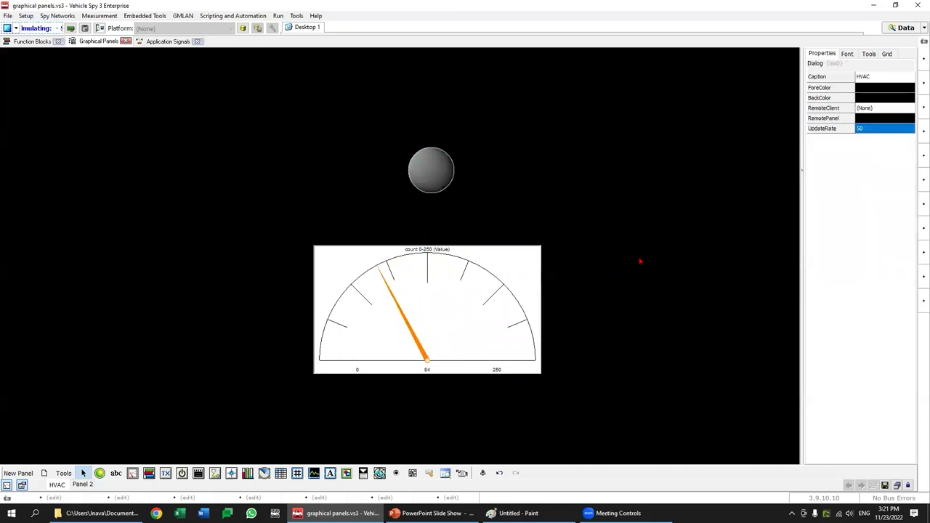
# Step: Set the LED's NumLEDs to 5 and enlarge it to about 207 wide by 121 high
pyautogui.click(428, 185)
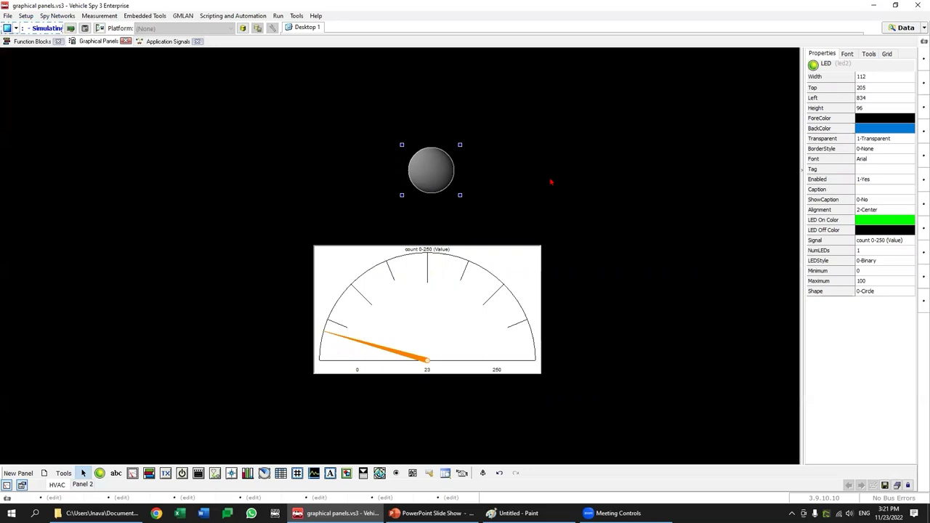
pyautogui.click(873, 250)
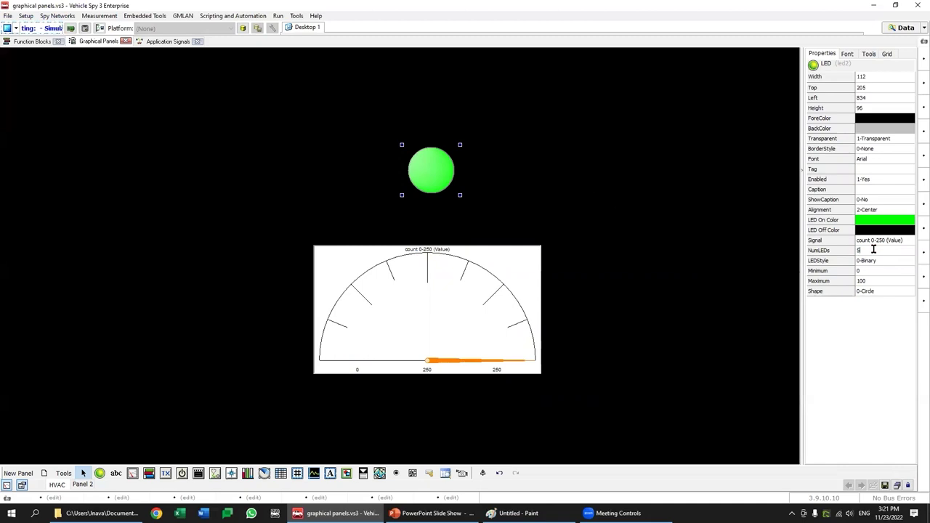
pyautogui.write('5')
pyautogui.press('Return')
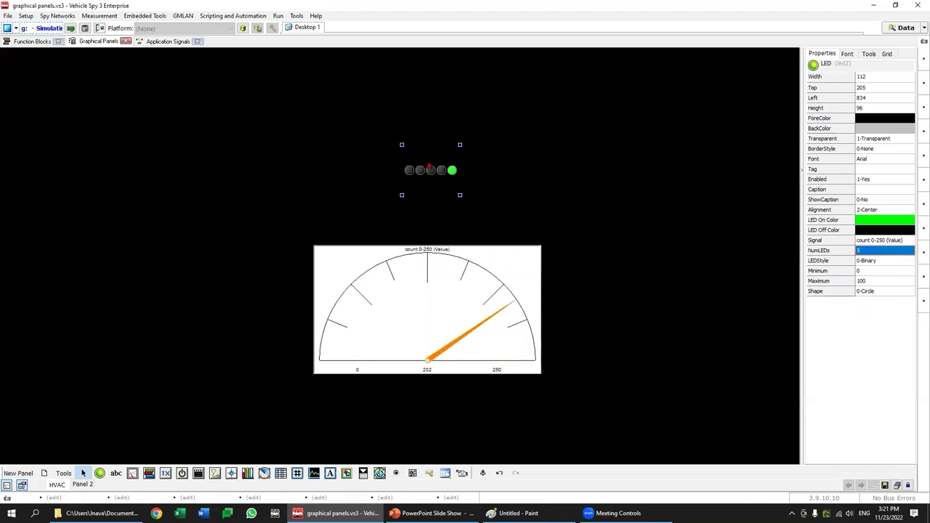
pyautogui.moveTo(459, 194); pyautogui.dragTo(506, 208)
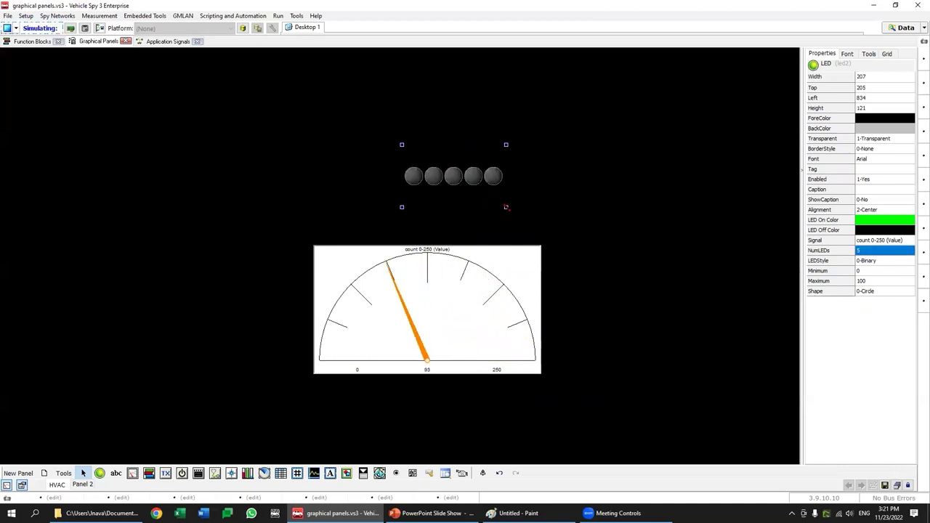
# Step: Change the LED's style to 1-Bargraph
pyautogui.click(887, 263)
pyautogui.click(876, 276)
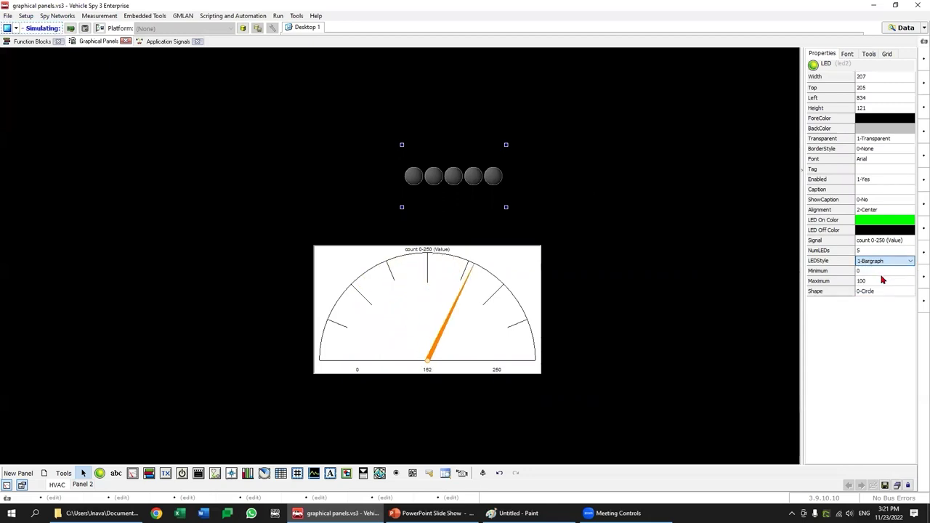
pyautogui.click(897, 274)
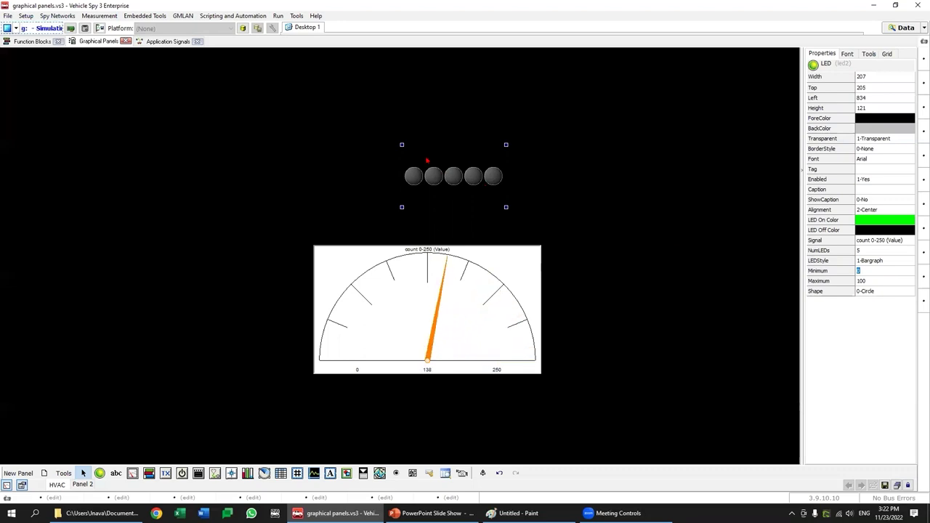
# Step: Remove the > 150 condition from the LED's signal expression, leaving only the count 0-250 value
pyautogui.doubleClick(877, 243)
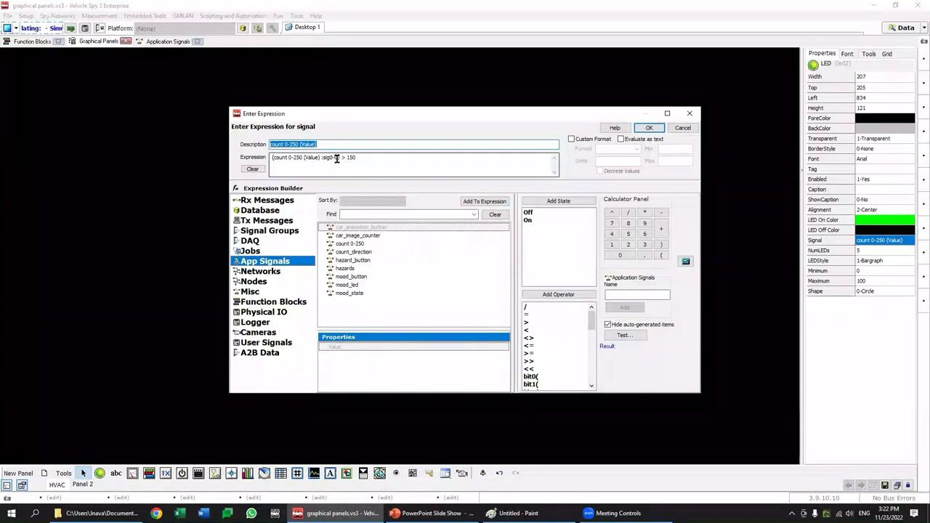
pyautogui.moveTo(341, 157); pyautogui.dragTo(377, 158)
pyautogui.press('BackSpace')
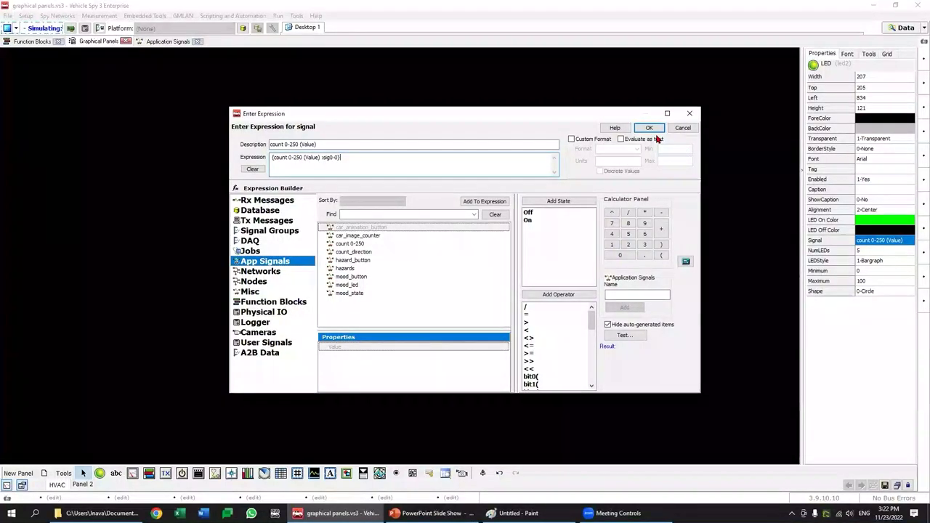
pyautogui.click(649, 128)
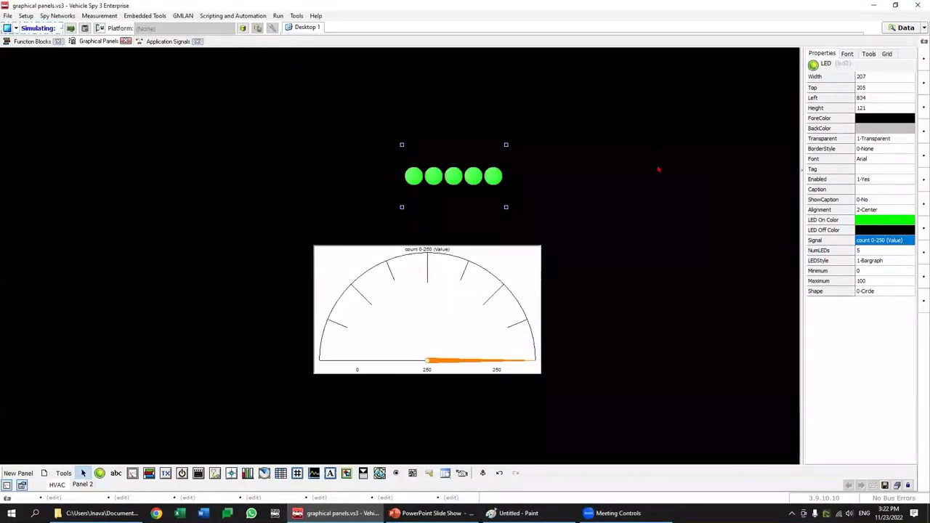
pyautogui.click(658, 170)
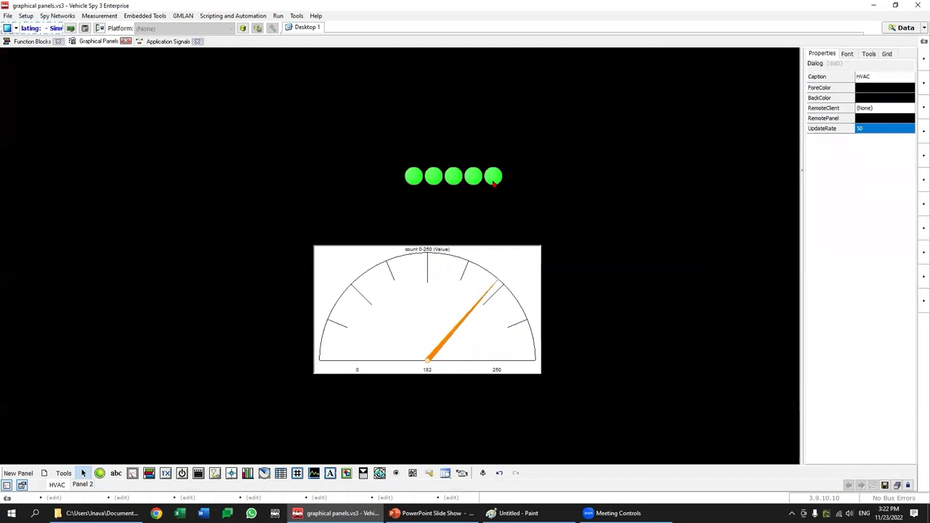
# Step: Set the LED bargraph's maximum to 250
pyautogui.press('Tab')
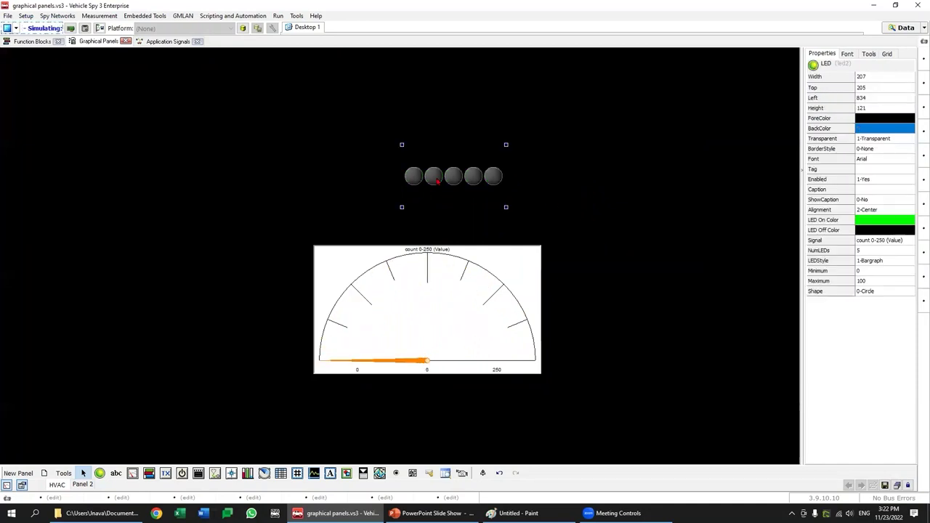
pyautogui.click(871, 280)
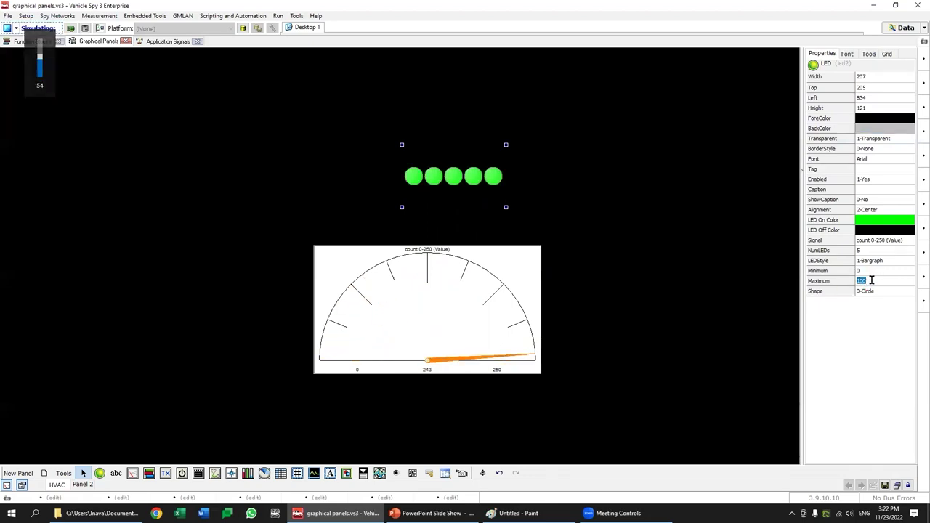
pyautogui.write('250')
pyautogui.press('Return')
pyautogui.click(660, 265)
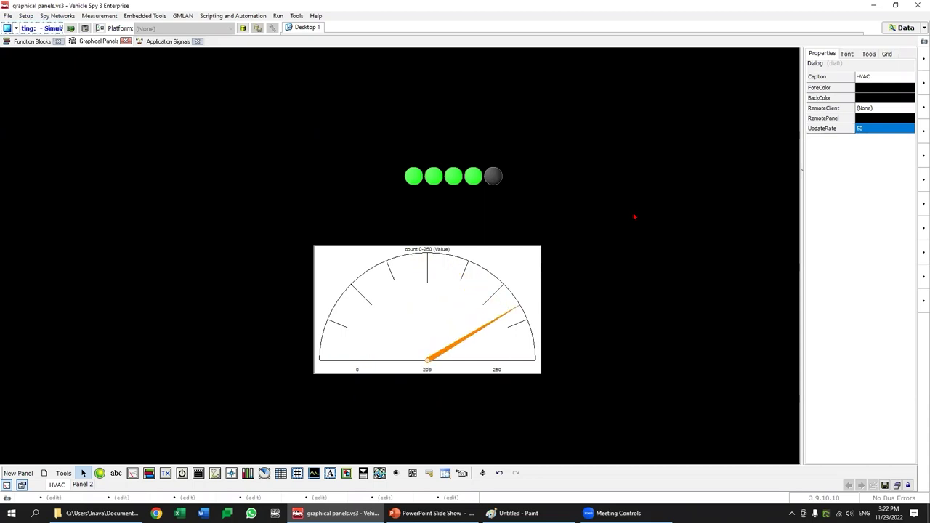
# Step: Set the bargraph's NumLEDs to 10 and enlarge it to about 439 wide by 237 high
pyautogui.click(491, 180)
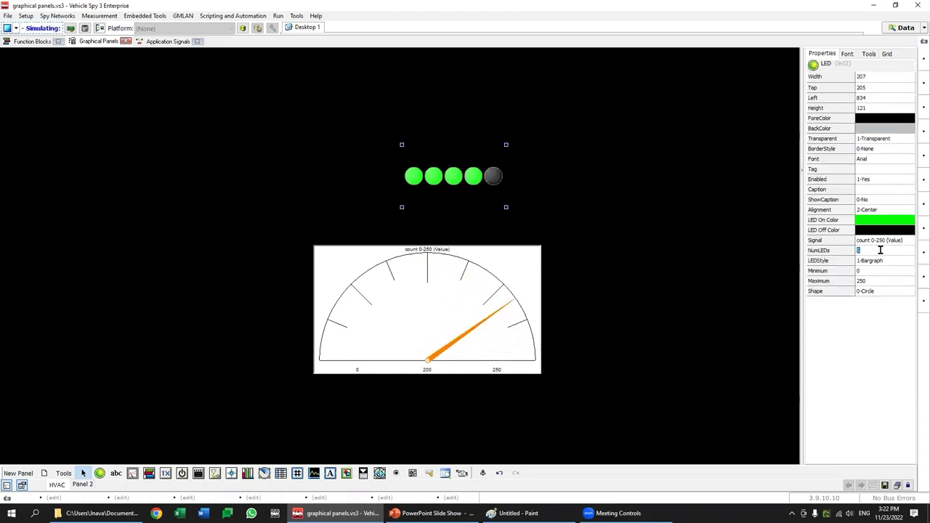
pyautogui.write('10')
pyautogui.press('Return')
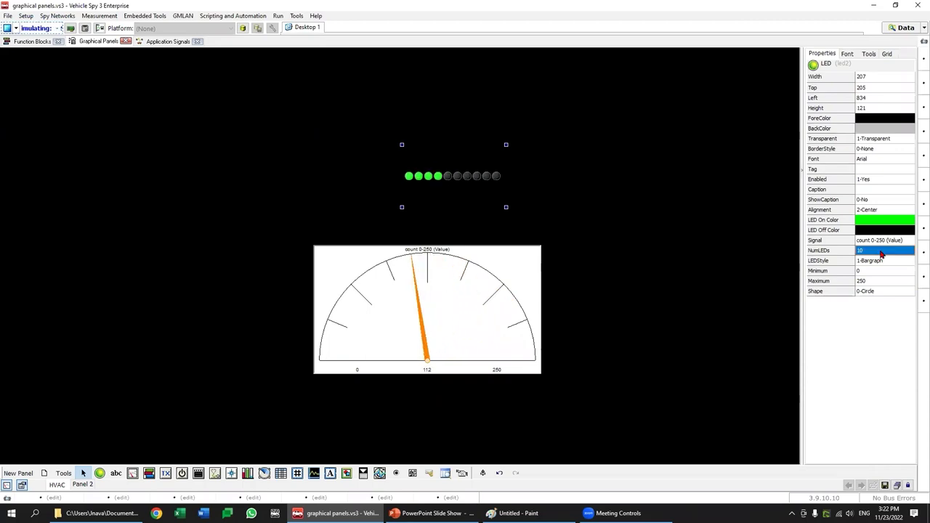
pyautogui.moveTo(402, 144); pyautogui.dragTo(289, 87)
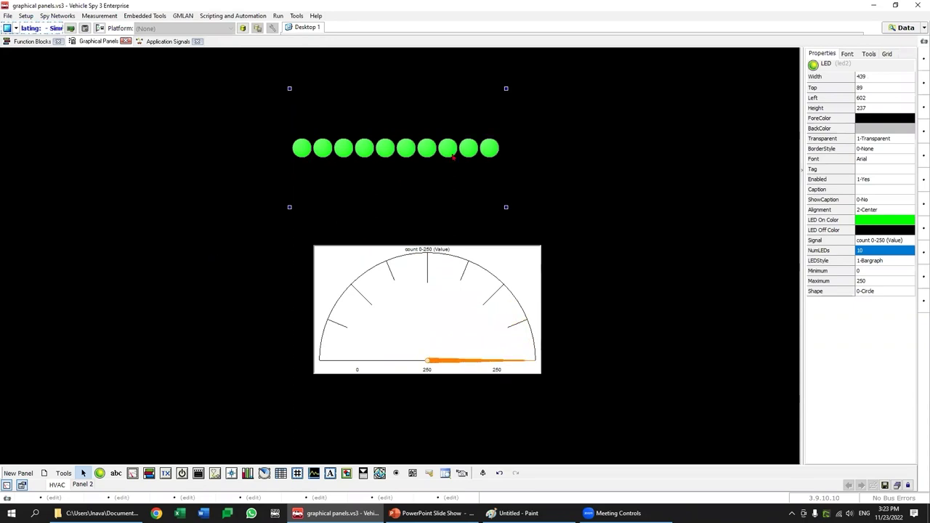
pyautogui.click(156, 183)
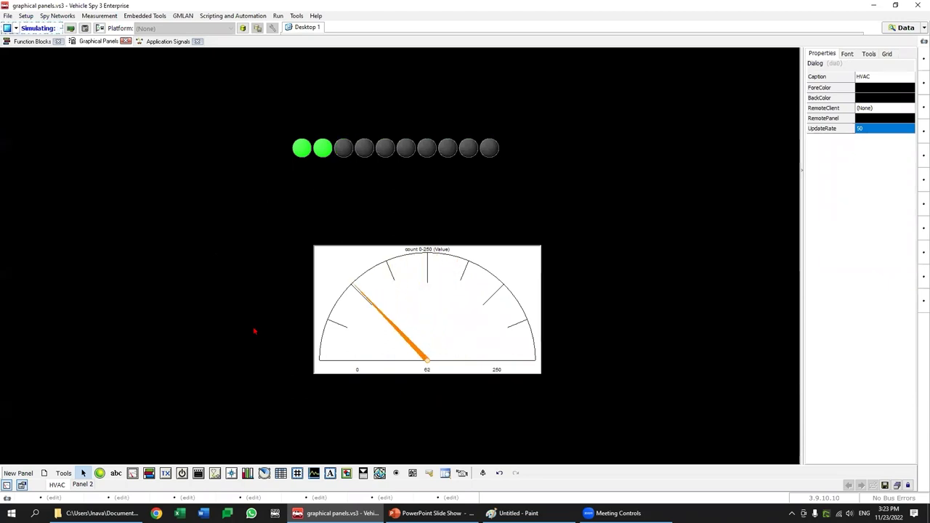
# Step: Set the LED bargraph's shape to 1-Rectangle and resize it to about 527 wide by 38 high
pyautogui.click(490, 153)
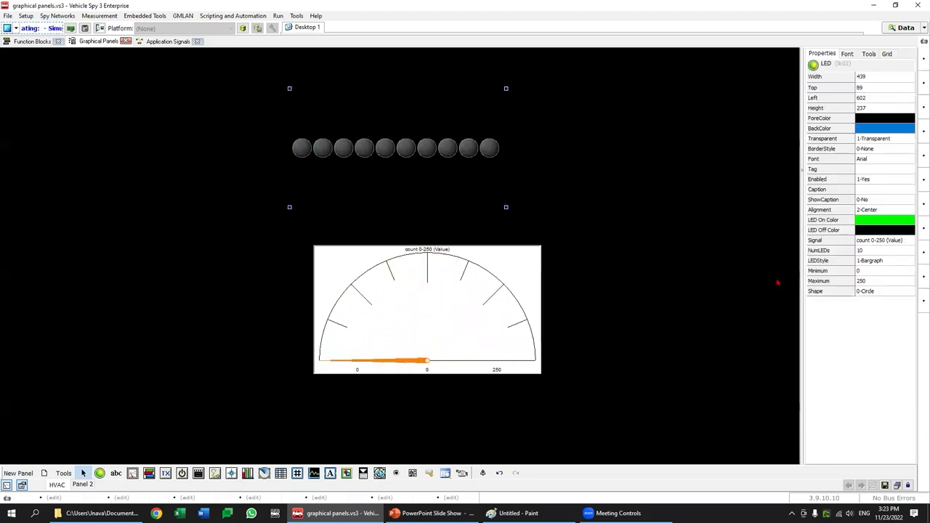
pyautogui.click(892, 292)
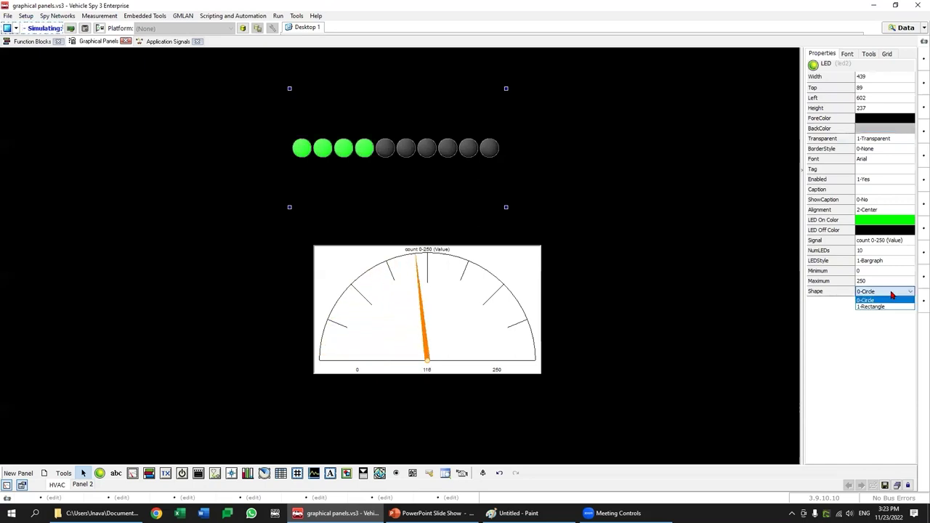
pyautogui.click(890, 307)
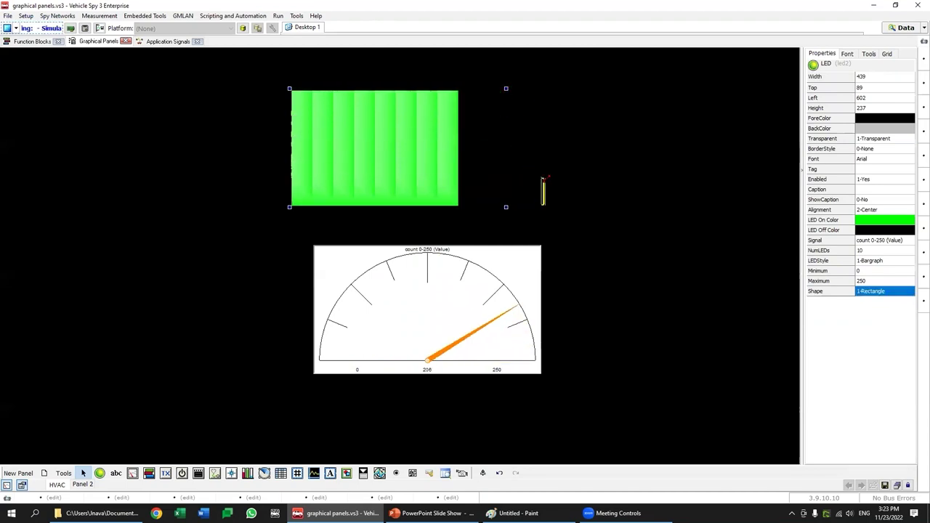
pyautogui.moveTo(542, 187); pyautogui.dragTo(549, 184)
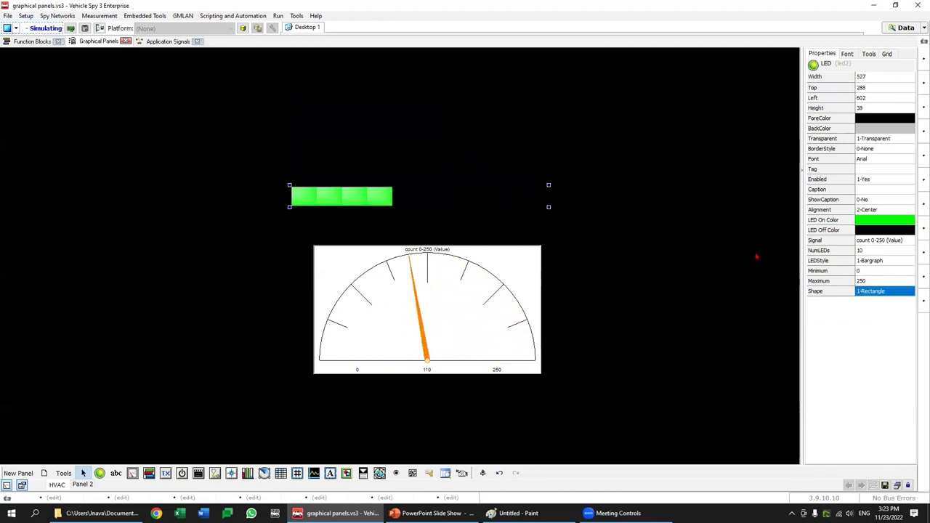
# Step: Set the LED bargraph's NumLEDs to 250
pyautogui.click(864, 250)
pyautogui.write('250')
pyautogui.click(633, 261)
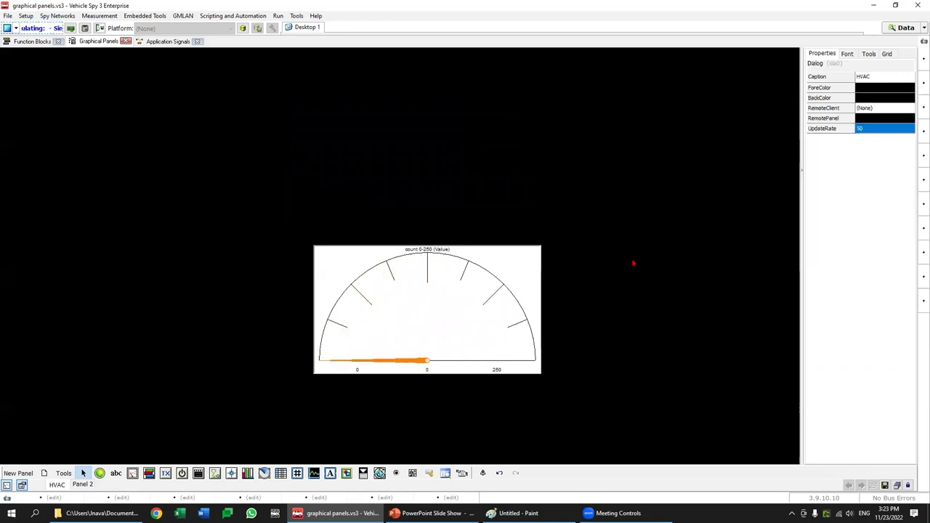
# Step: Try the 2-Cylon, 0-Binary and 3-Reverse Binary styles on the LED and return it to 1-Bargraph
pyautogui.click(471, 203)
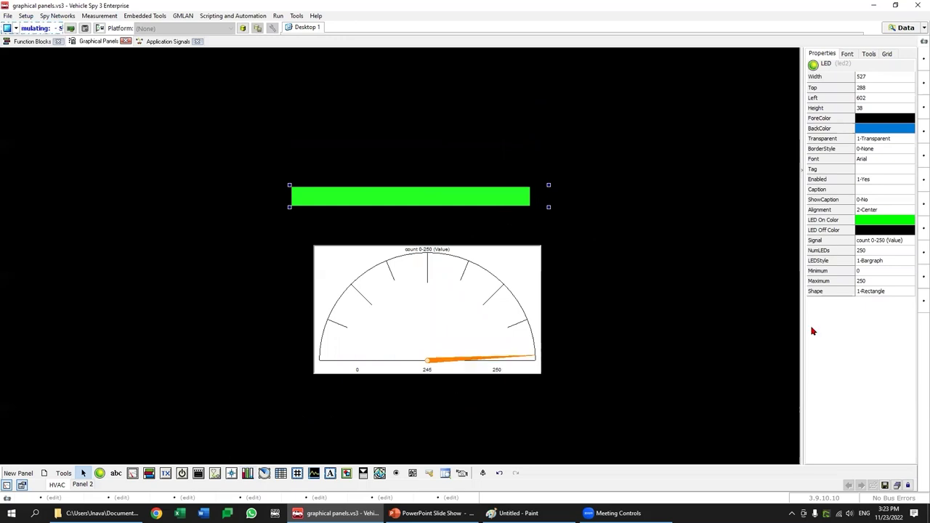
pyautogui.click(892, 261)
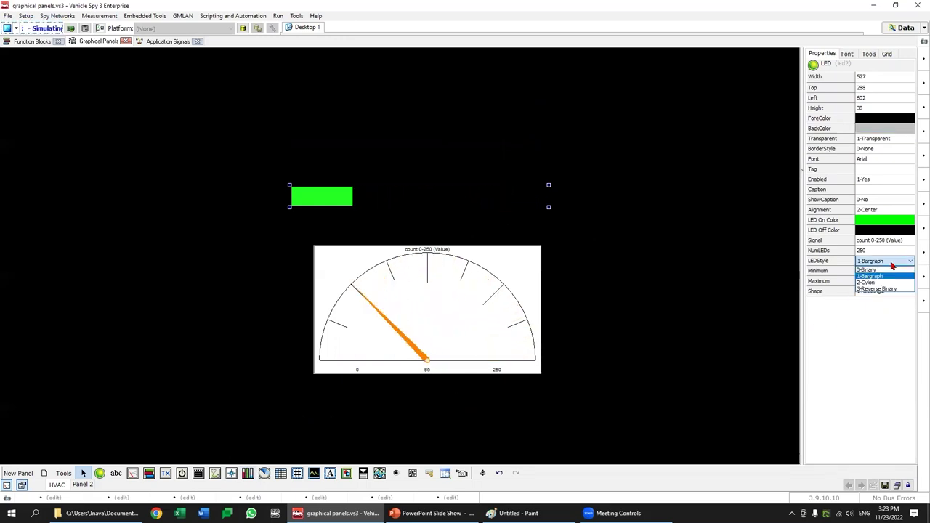
pyautogui.click(876, 283)
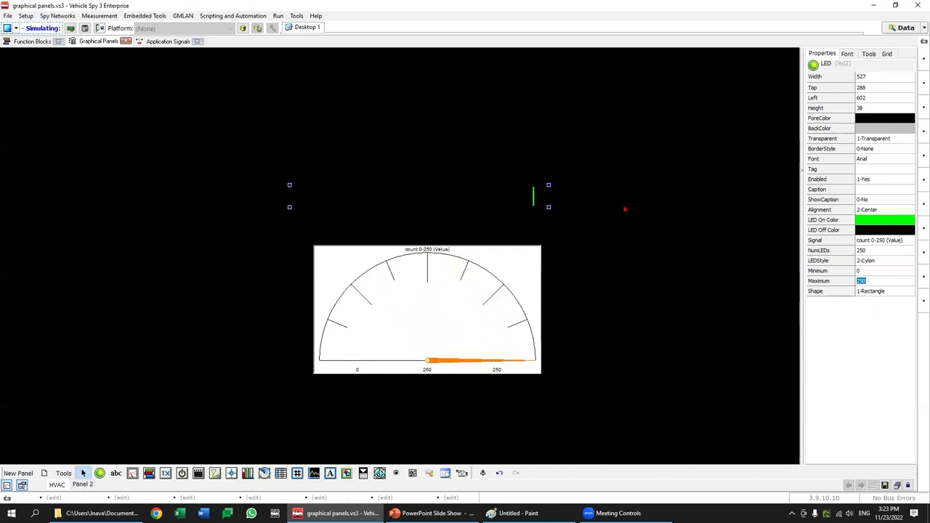
pyautogui.click(892, 260)
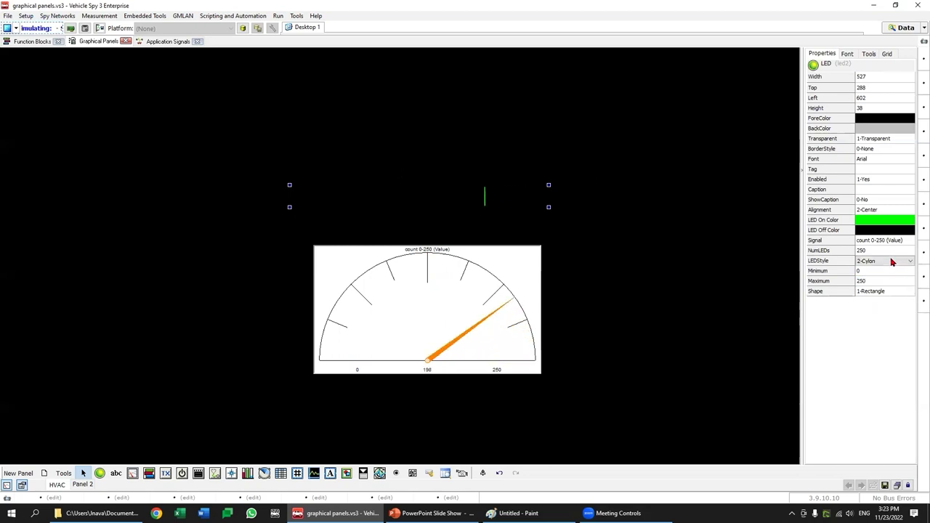
pyautogui.click(892, 260)
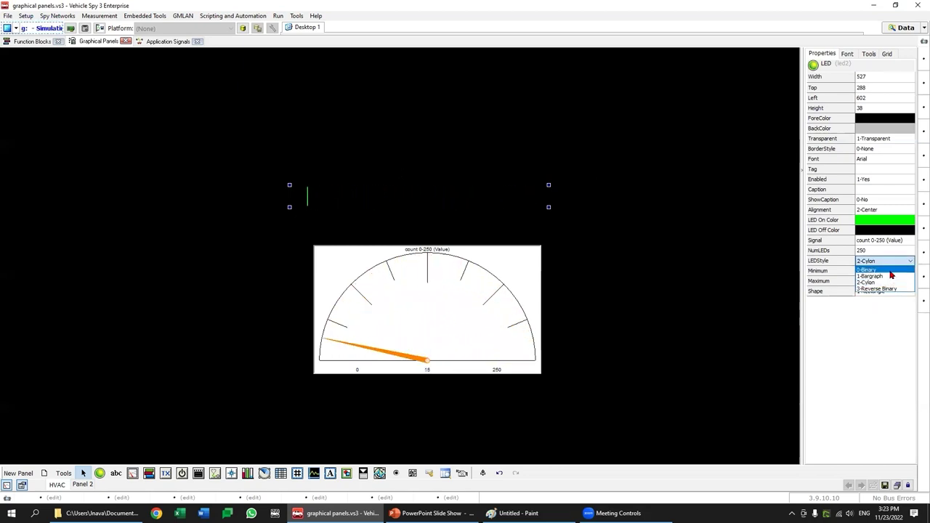
pyautogui.click(890, 271)
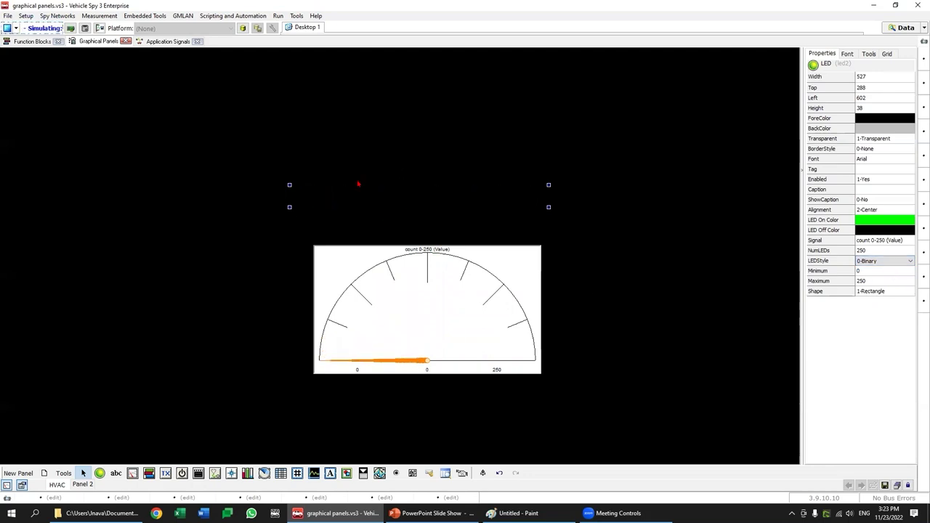
pyautogui.click(881, 263)
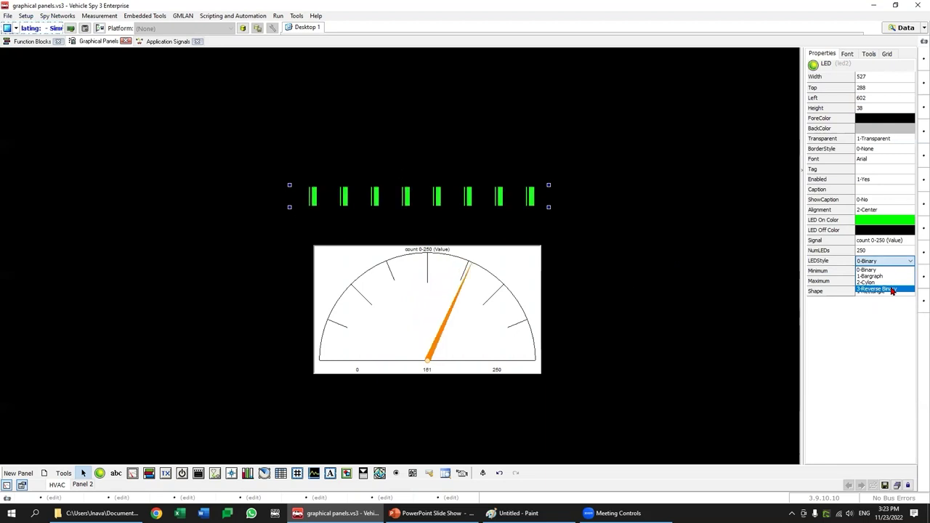
pyautogui.click(891, 288)
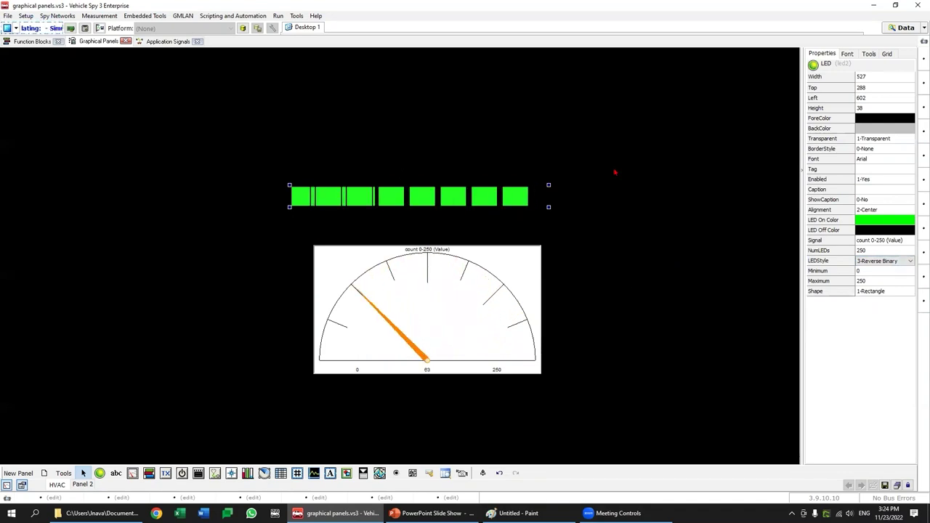
pyautogui.click(880, 261)
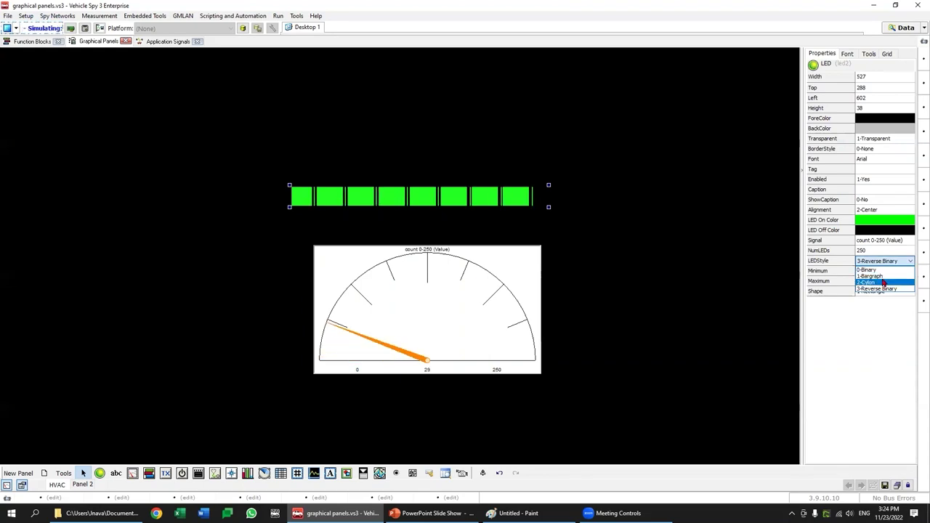
pyautogui.click(882, 277)
pyautogui.click(716, 314)
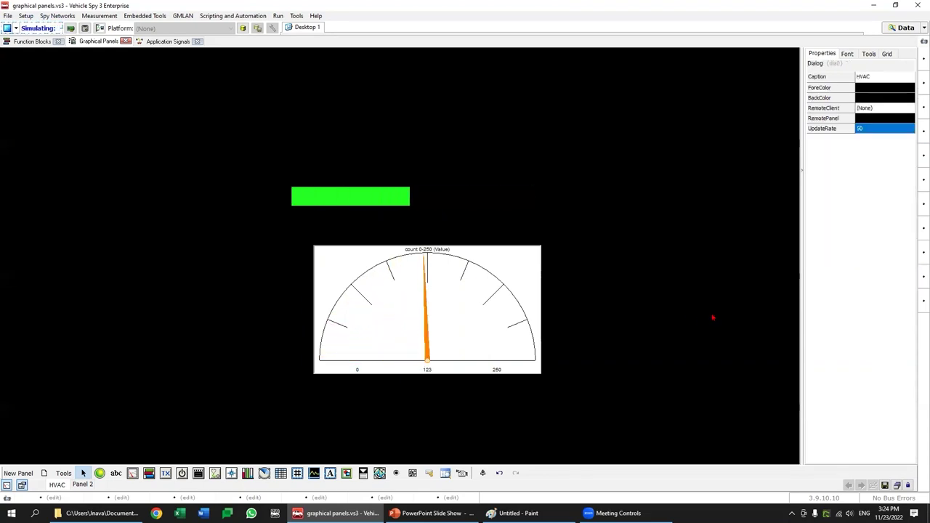
# Step: Enlarge the LED bargraph to about 530 wide by 54 high and set the HVAC panel's BackColor to gray
pyautogui.click(451, 206)
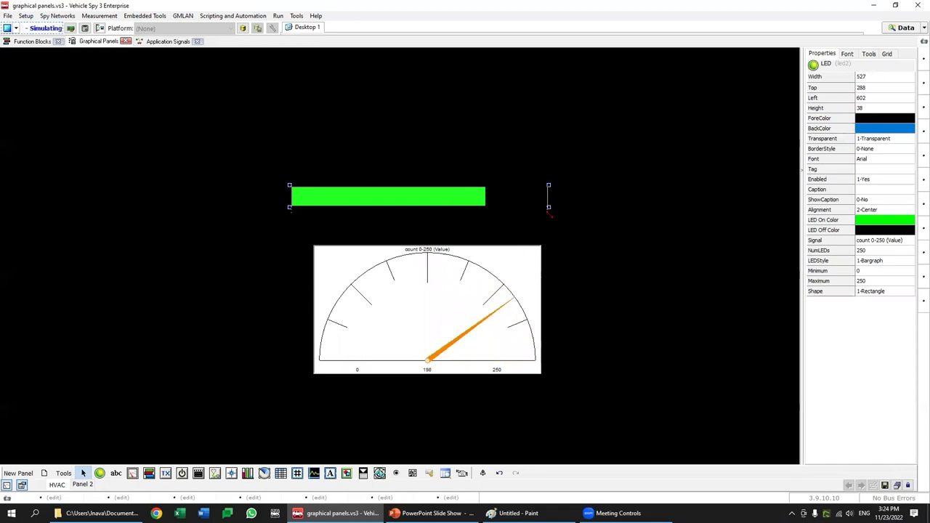
pyautogui.moveTo(548, 206); pyautogui.dragTo(550, 214)
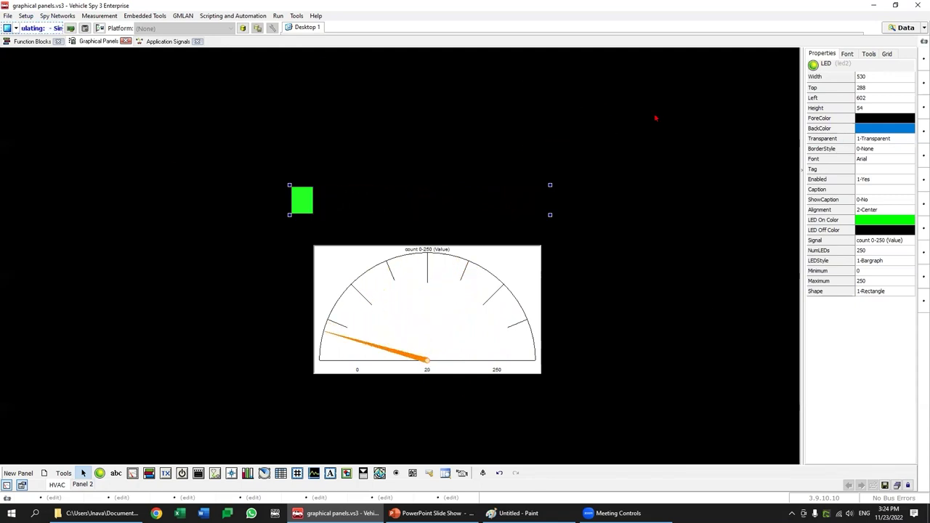
pyautogui.click(678, 110)
pyautogui.click(867, 103)
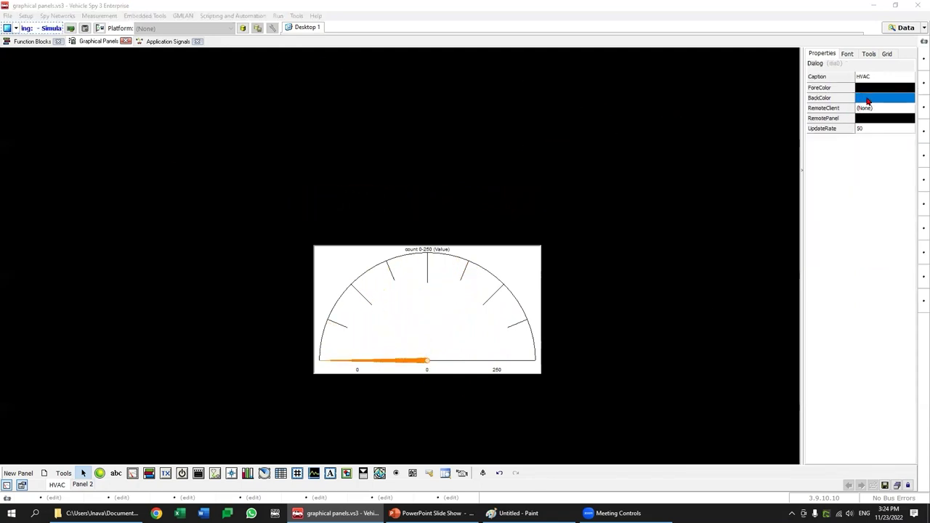
pyautogui.click(865, 100)
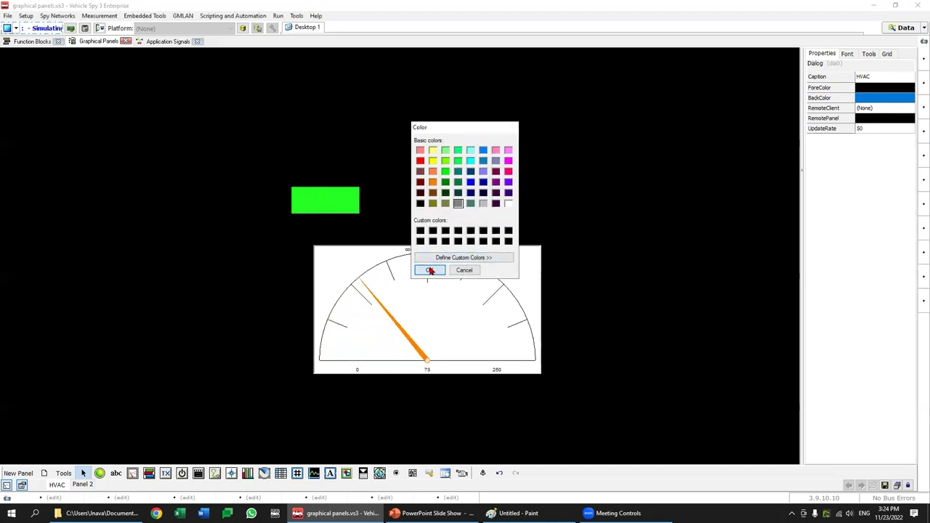
pyautogui.click(429, 269)
# Step: Resize the LED bargraph to about 512 wide by 82 high and move it above the meter, at about left 641, top 121
pyautogui.click(504, 199)
pyautogui.moveTo(512, 181); pyautogui.dragTo(520, 218)
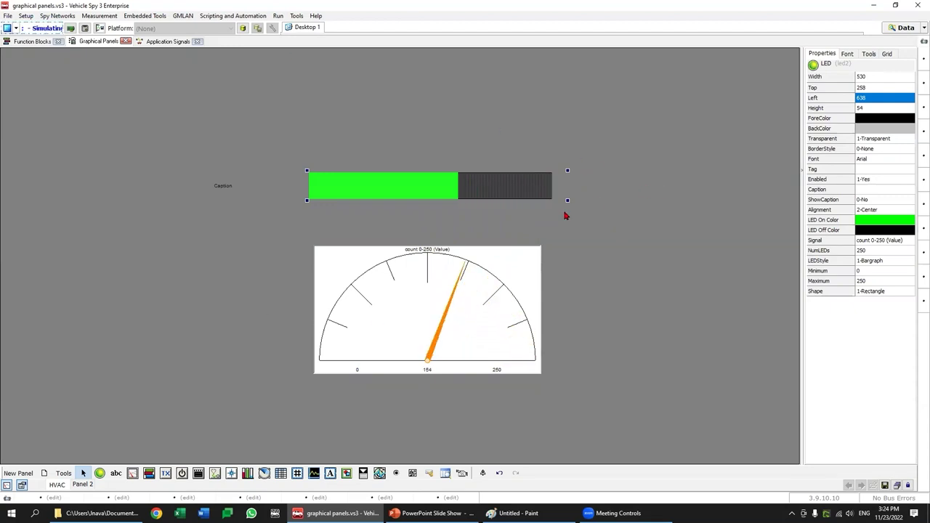
pyautogui.moveTo(600, 202); pyautogui.dragTo(598, 202)
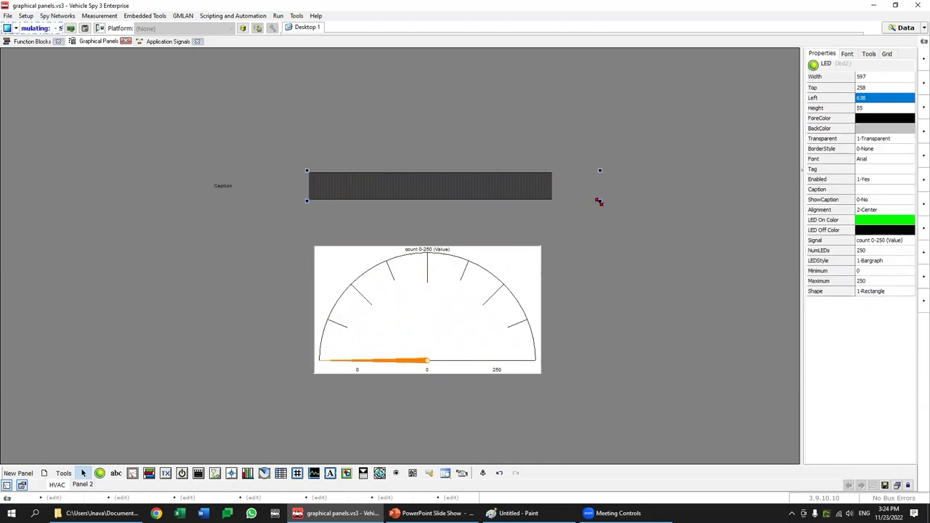
pyautogui.moveTo(551, 209); pyautogui.dragTo(552, 208)
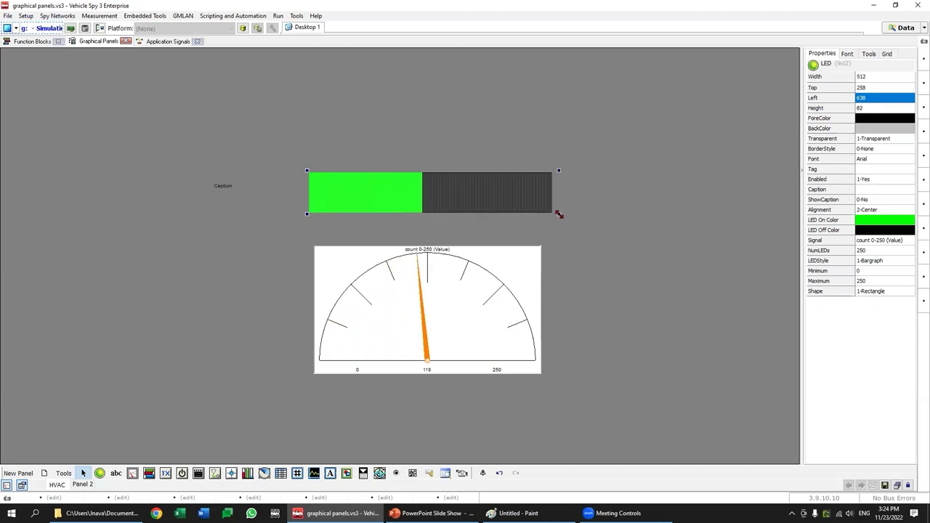
pyautogui.click(632, 216)
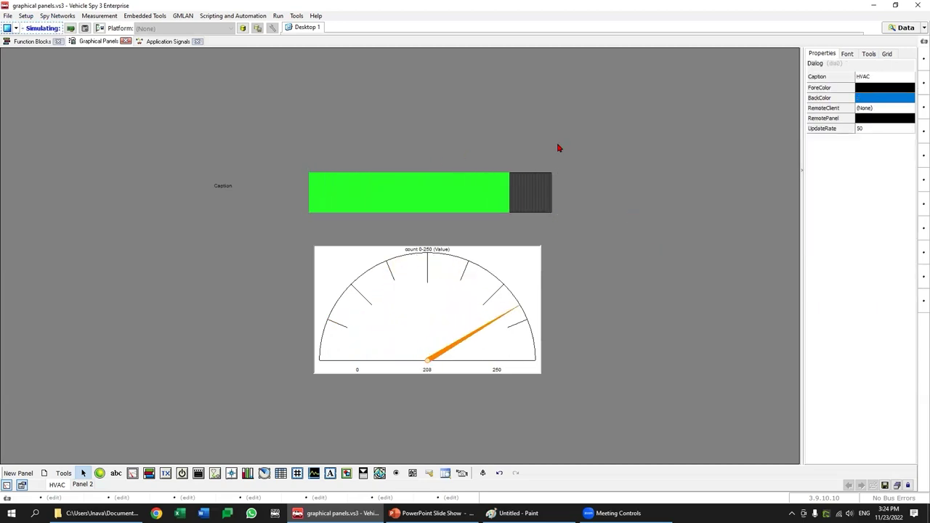
pyautogui.click(450, 184)
pyautogui.moveTo(451, 146); pyautogui.dragTo(450, 119)
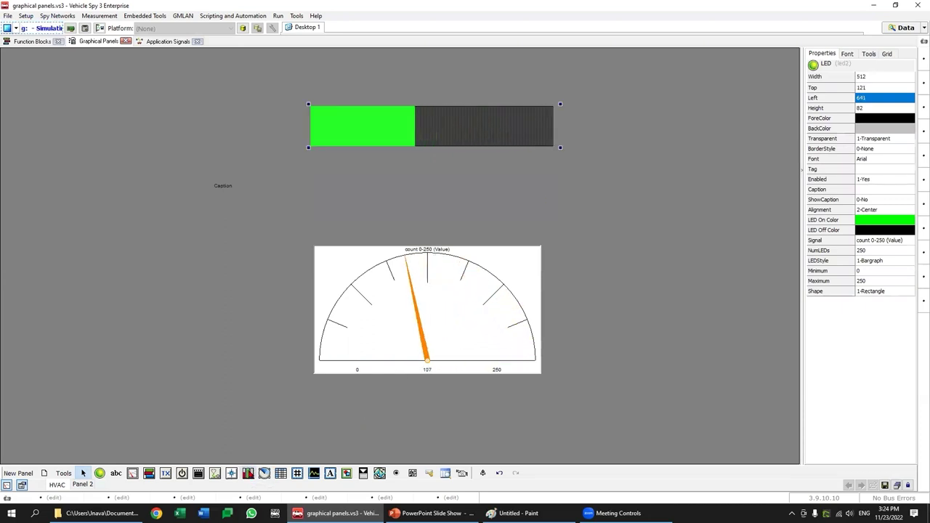
# Step: Add a Bargraph control between the LED bargraph and the meter, and link its signal to count 0-250
pyautogui.click(411, 176)
pyautogui.moveTo(411, 177); pyautogui.dragTo(341, 196)
pyautogui.doubleClick(885, 230)
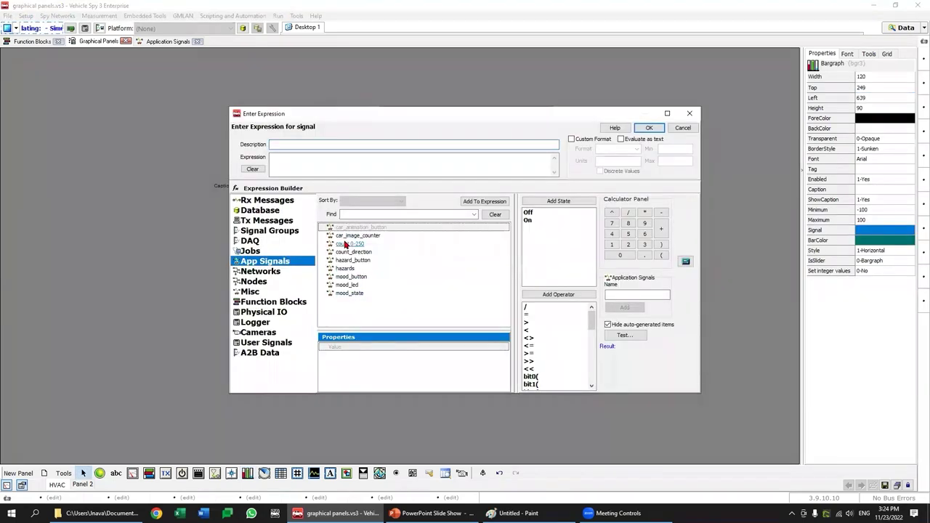
pyautogui.click(346, 245)
pyautogui.click(648, 128)
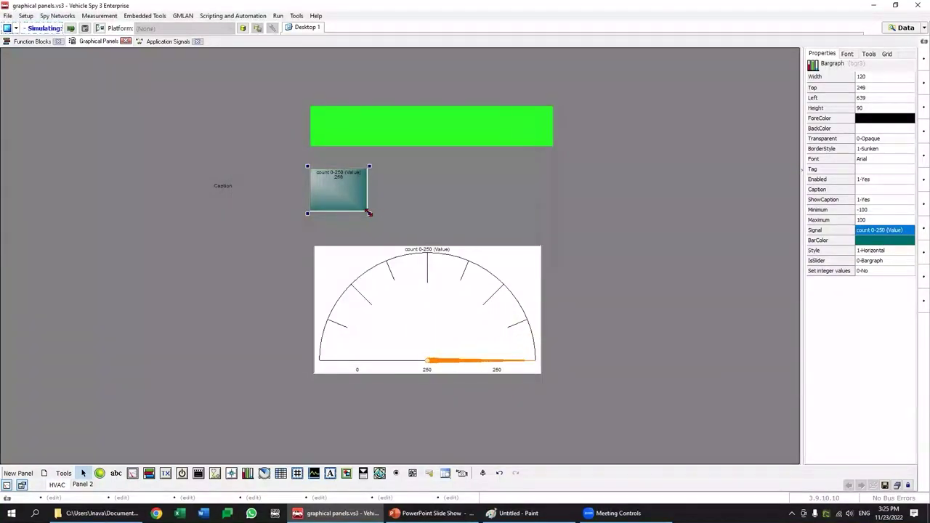
# Step: Stretch the new bargraph to about 502 by 81 and match its width and height to the LED bargraph
pyautogui.moveTo(539, 207); pyautogui.dragTo(554, 209)
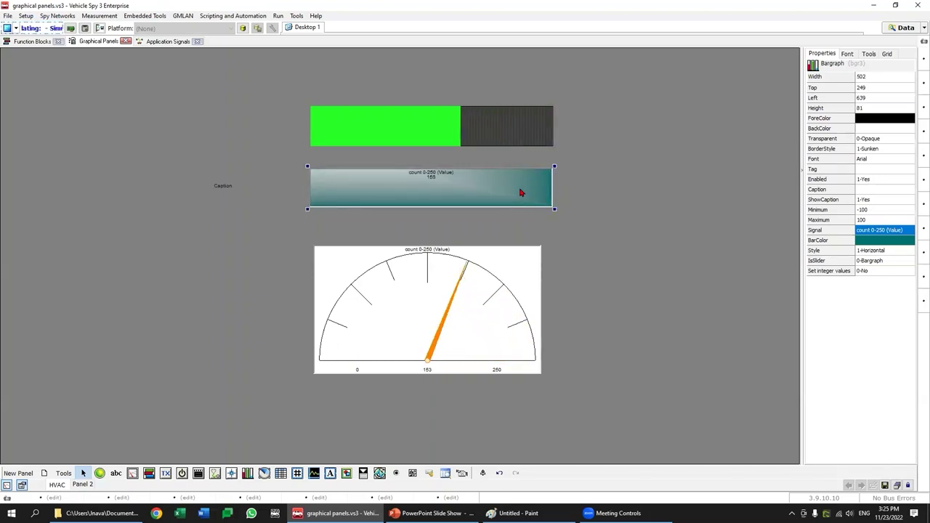
pyautogui.click(515, 128)
pyautogui.rightClick(492, 460)
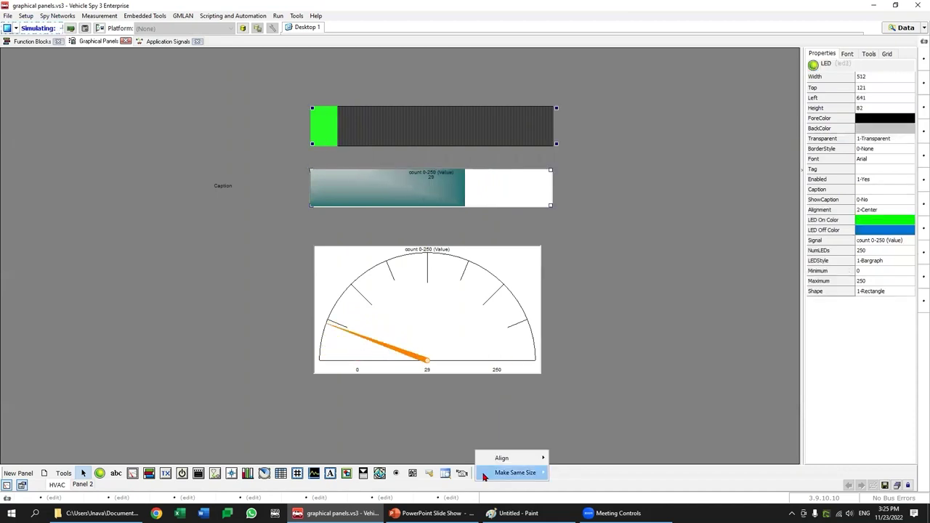
pyautogui.moveTo(494, 459)
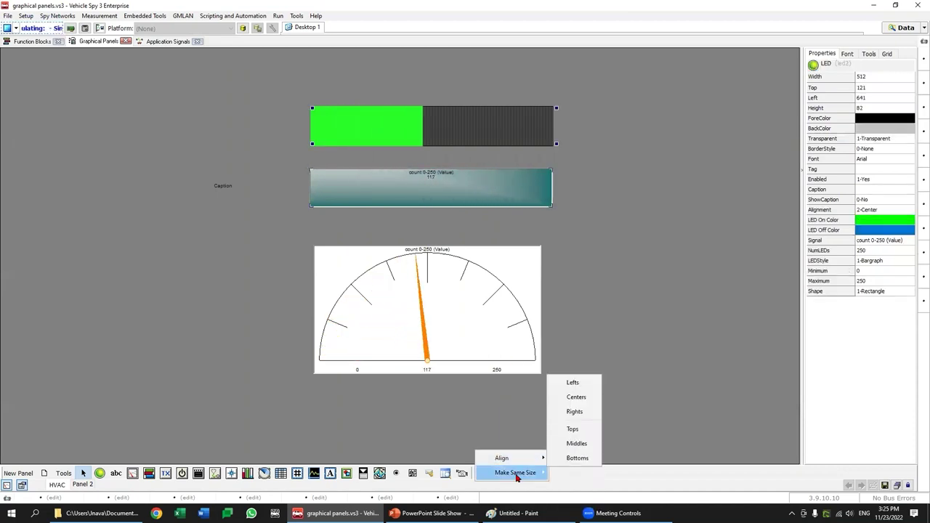
pyautogui.moveTo(523, 472)
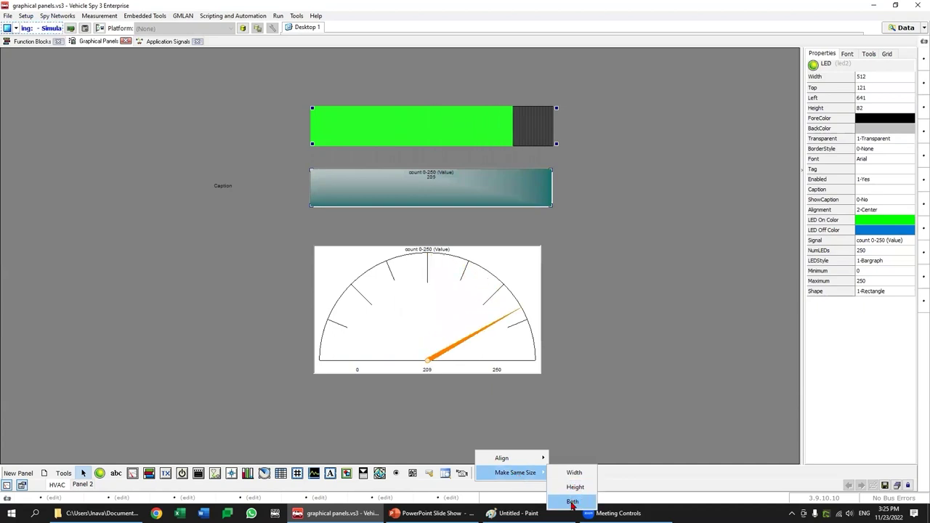
pyautogui.click(572, 501)
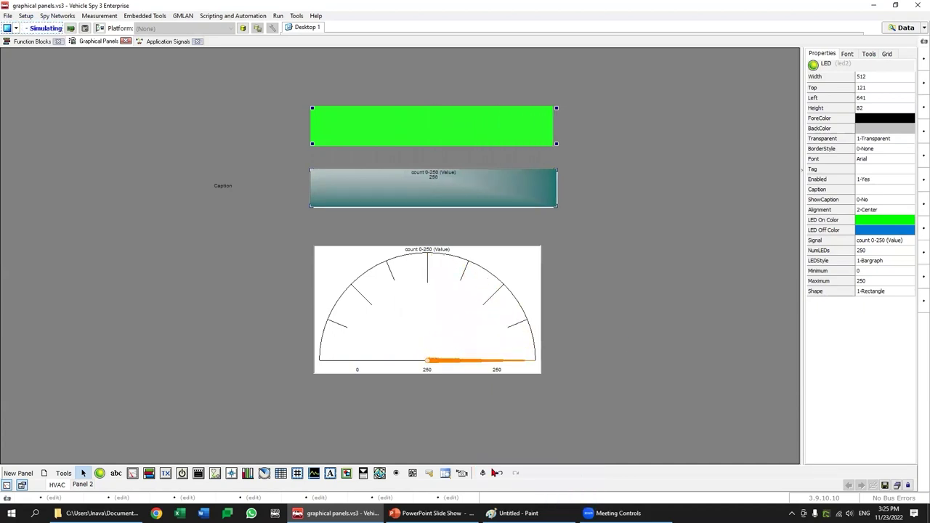
# Step: Align the left edges of the LED bargraph and the new bargraph
pyautogui.click(483, 474)
pyautogui.moveTo(499, 457)
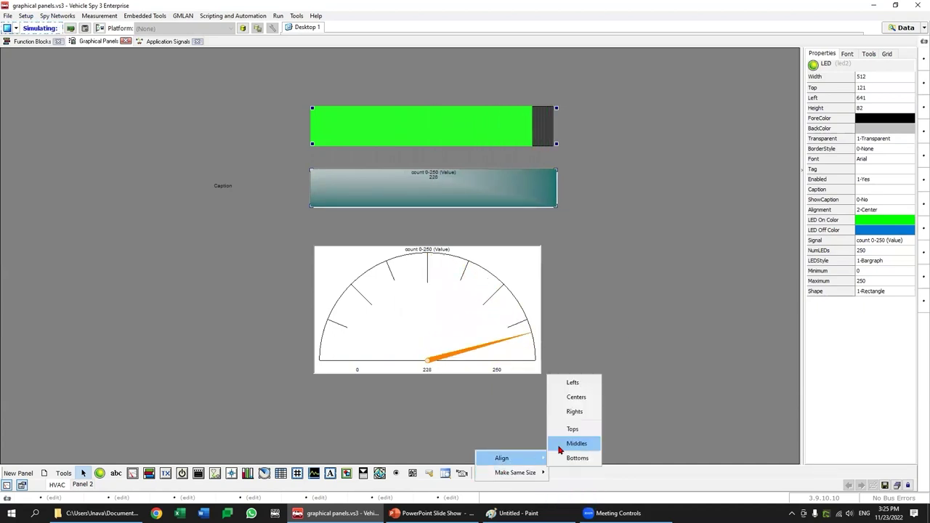
pyautogui.click(572, 384)
pyautogui.click(620, 313)
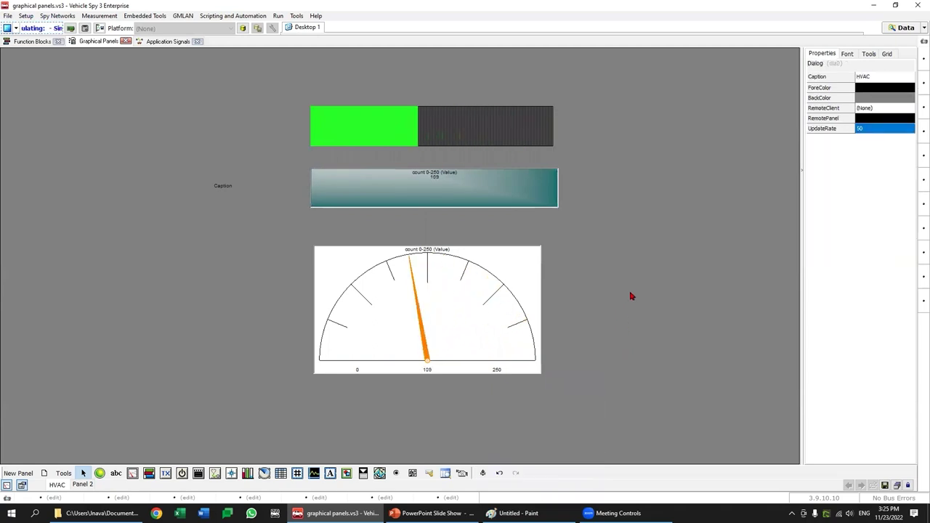
# Step: Align the LED bargraph and the bargraph below it with each other once more
pyautogui.click(521, 181)
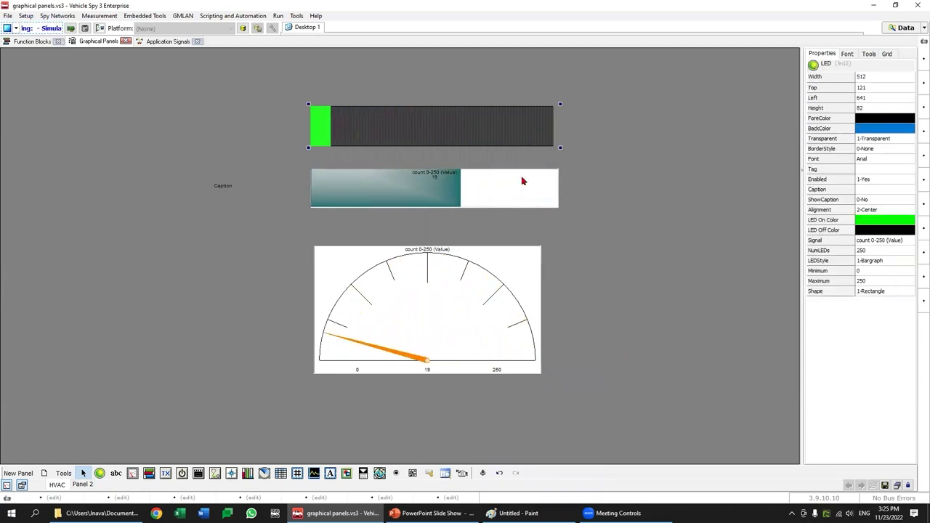
pyautogui.keyDown('ctrl'); pyautogui.click(520, 141); pyautogui.keyUp('ctrl')
pyautogui.click(484, 474)
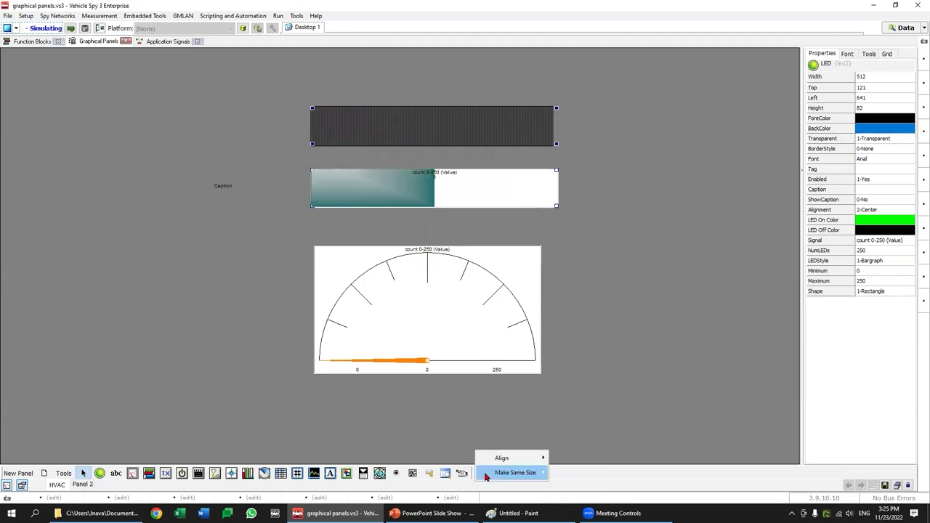
pyautogui.moveTo(501, 458)
pyautogui.click(581, 397)
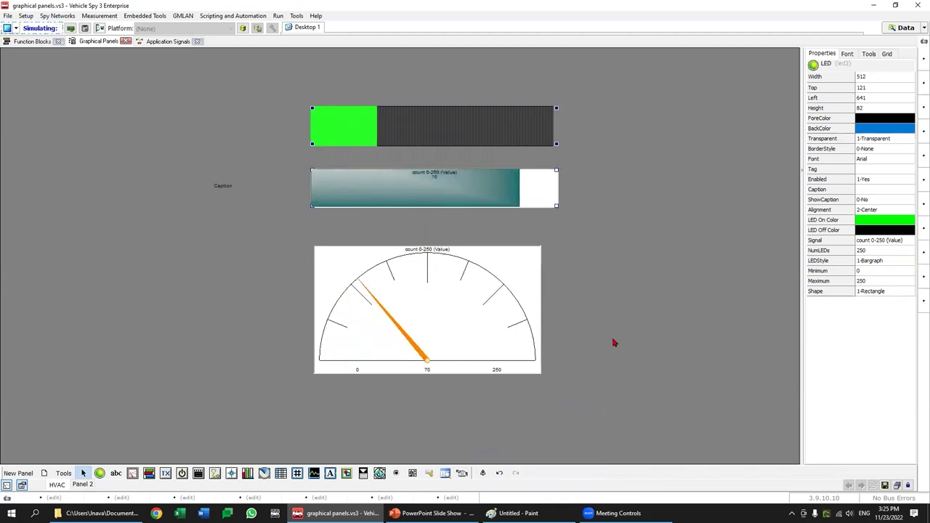
pyautogui.click(610, 319)
# Step: Set the lower bargraph's minimum to 0 and its maximum to 250
pyautogui.click(517, 189)
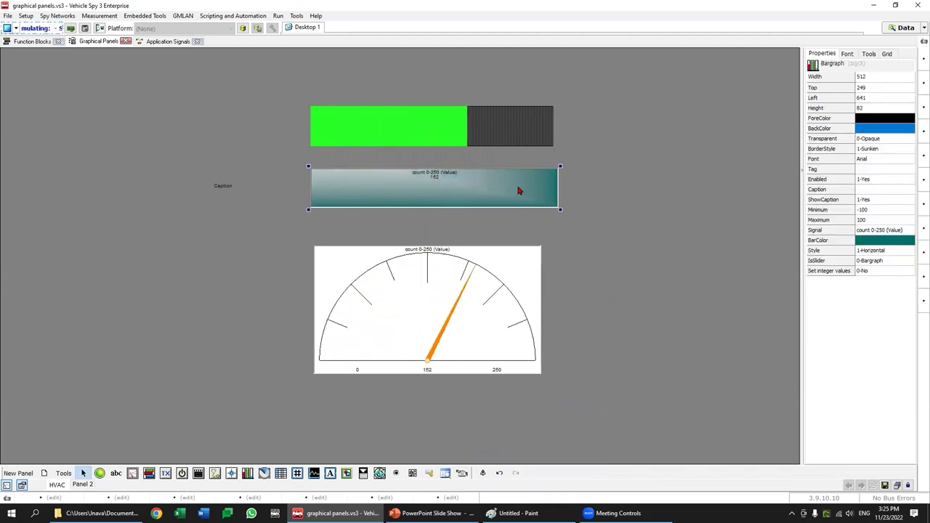
pyautogui.click(872, 210)
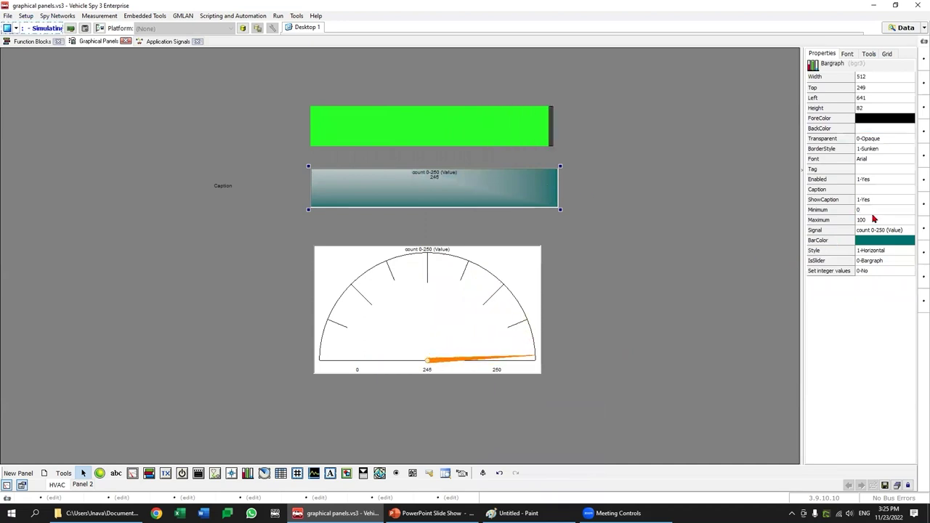
pyautogui.click(872, 219)
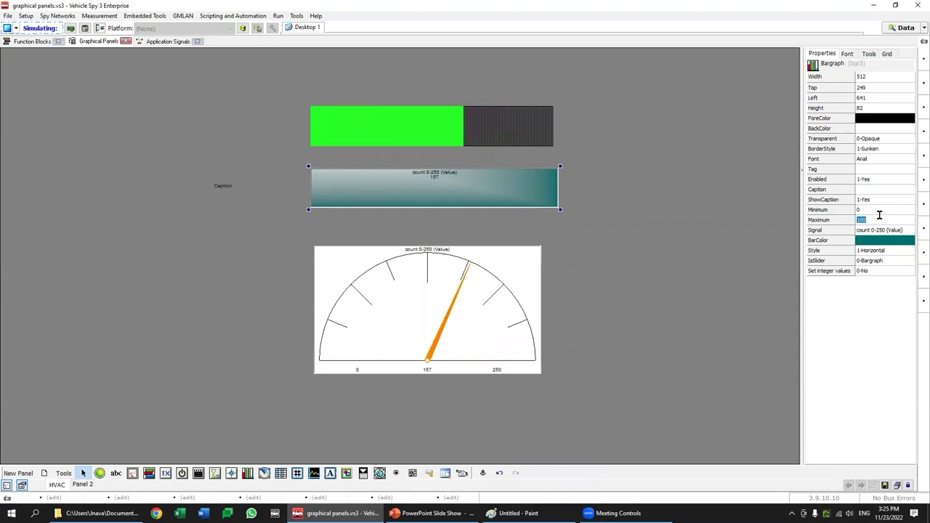
pyautogui.write('250')
pyautogui.press('Return')
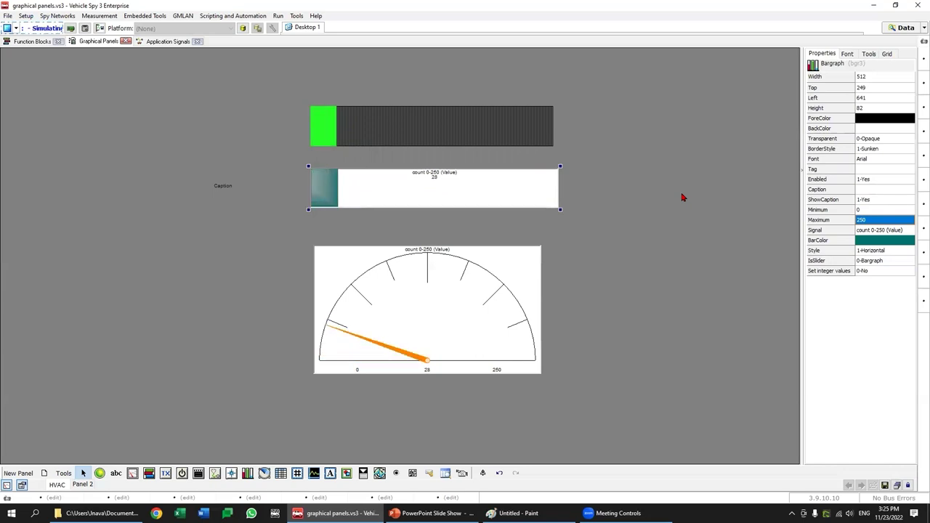
# Step: Change the lower bargraph's bar color to bright green
pyautogui.click(885, 240)
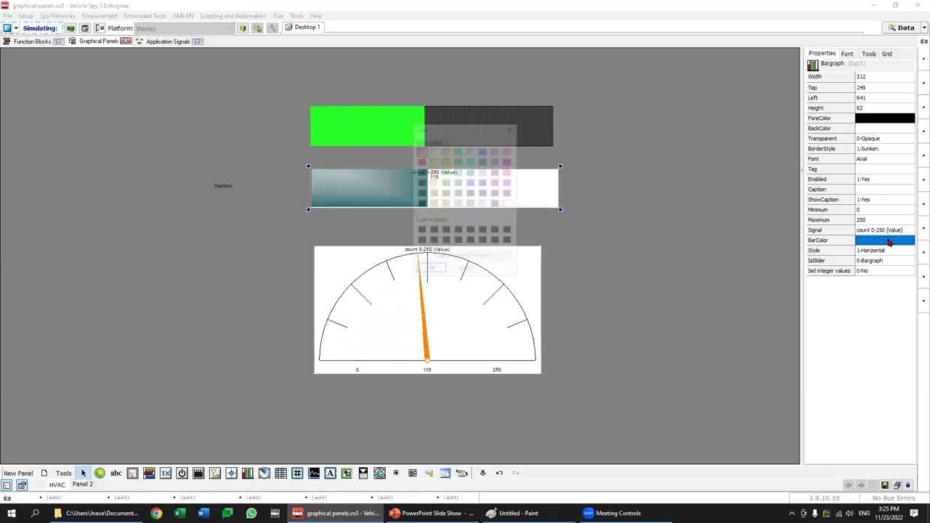
pyautogui.click(433, 171)
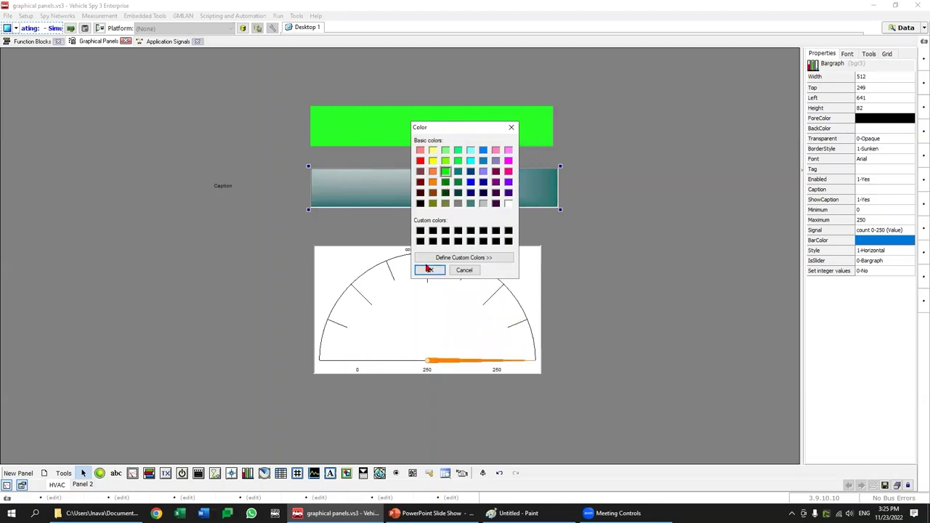
pyautogui.click(427, 270)
pyautogui.click(679, 282)
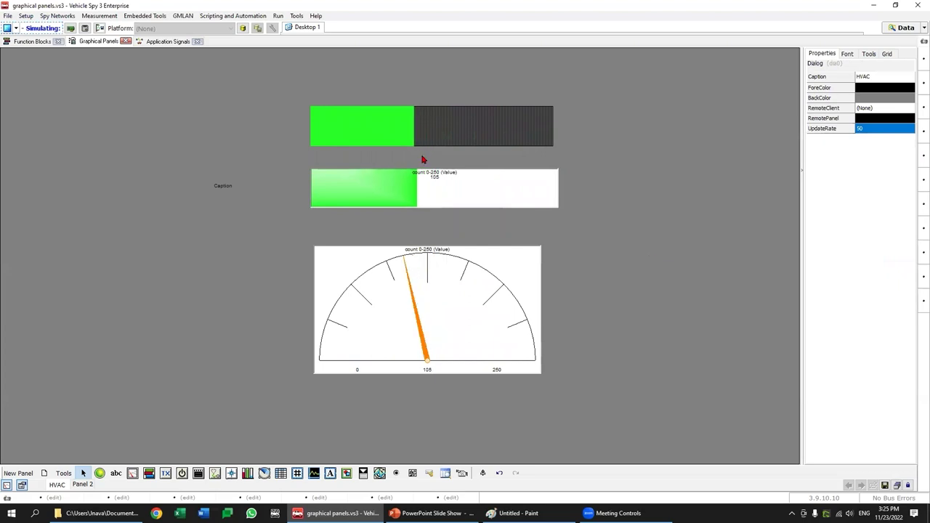
# Step: Hide the green bargraph's caption by setting ShowCaption to 0-No
pyautogui.click(454, 179)
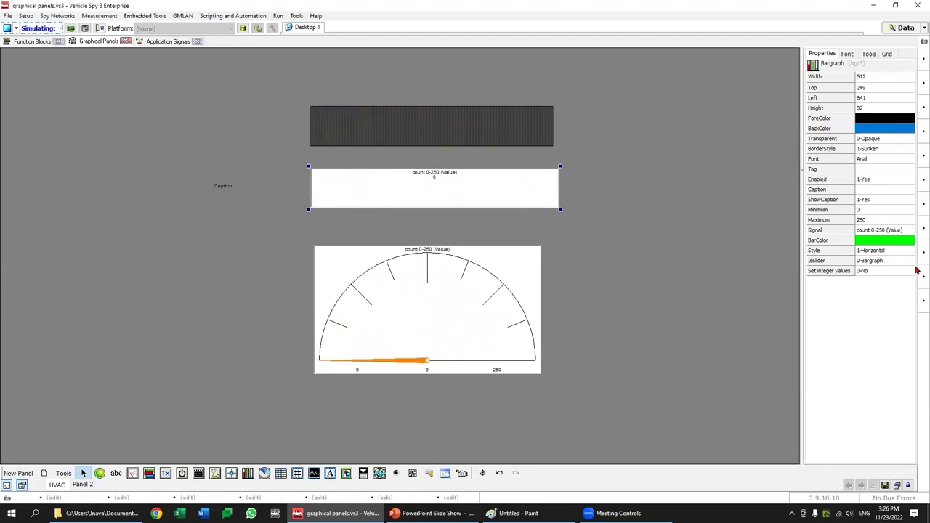
pyautogui.click(882, 202)
pyautogui.click(910, 199)
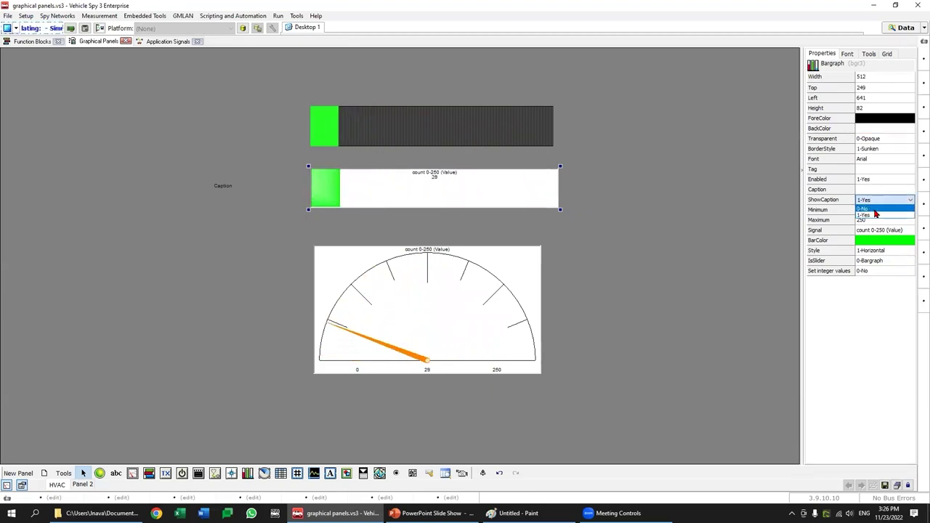
pyautogui.click(871, 209)
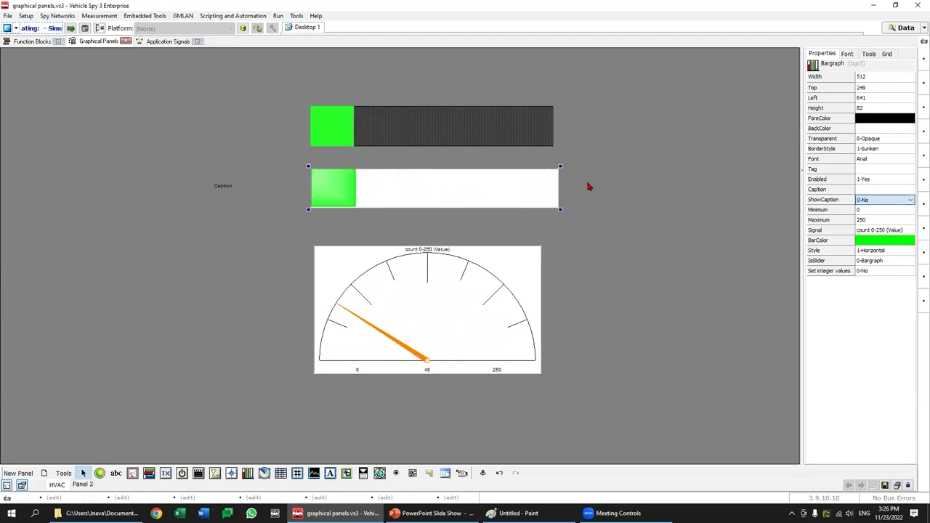
# Step: Duplicate the green bargraph by copy and paste, and move the copy to about left 899, top 295
pyautogui.rightClick(514, 185)
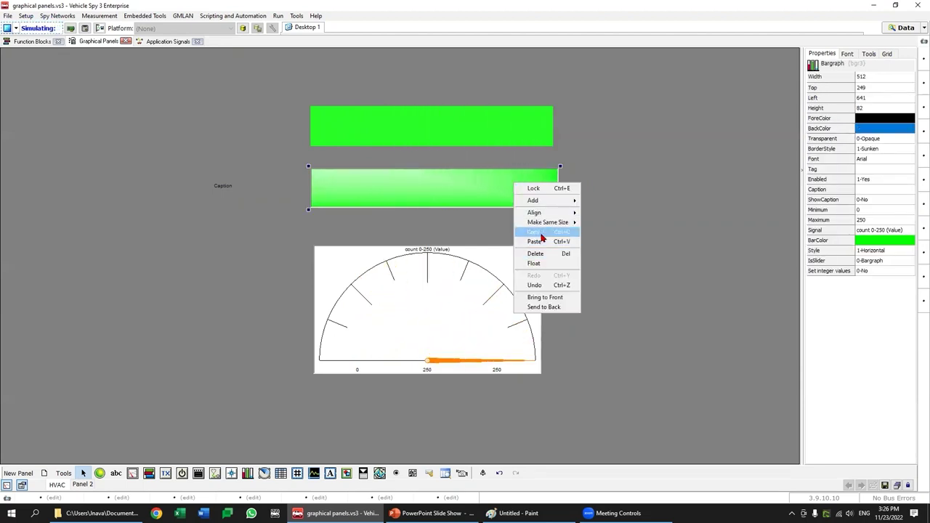
pyautogui.click(584, 213)
pyautogui.rightClick(584, 212)
pyautogui.click(594, 271)
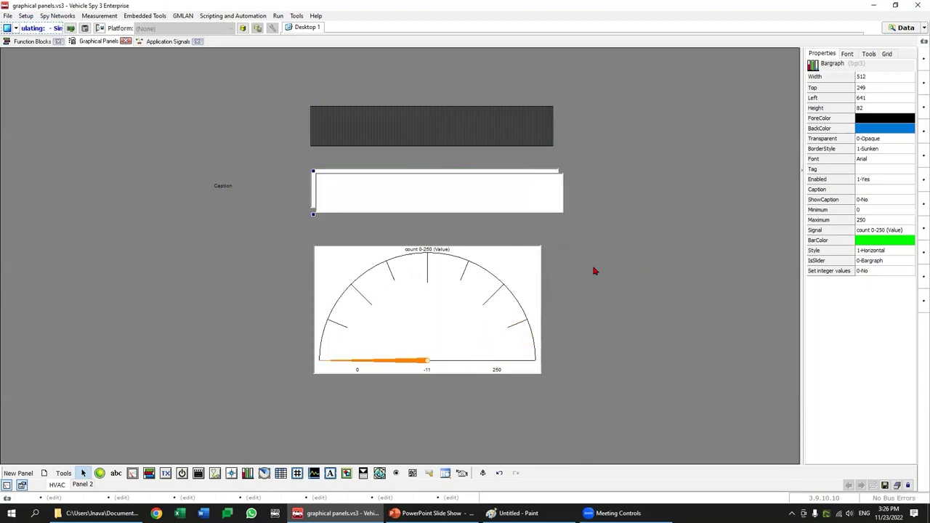
pyautogui.moveTo(559, 207); pyautogui.dragTo(680, 225)
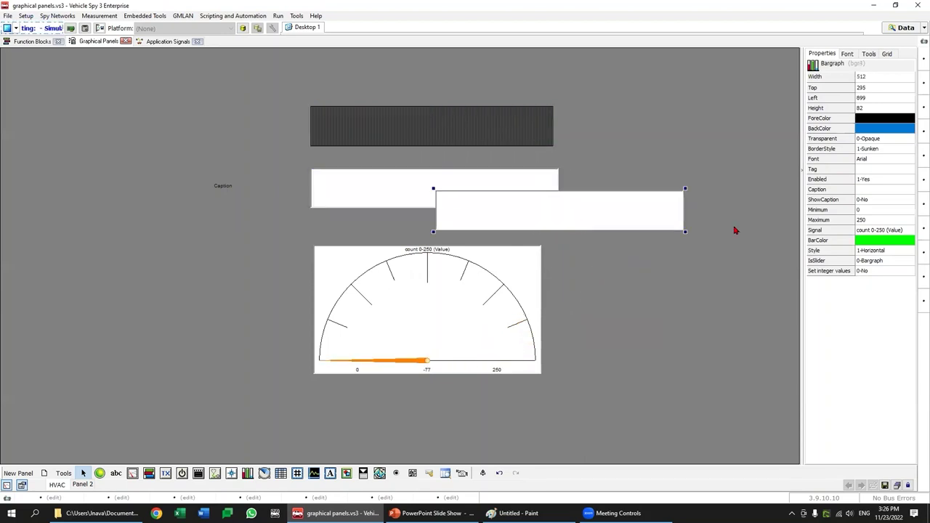
# Step: Change the bar color of the copied bargraph to red
pyautogui.click(875, 244)
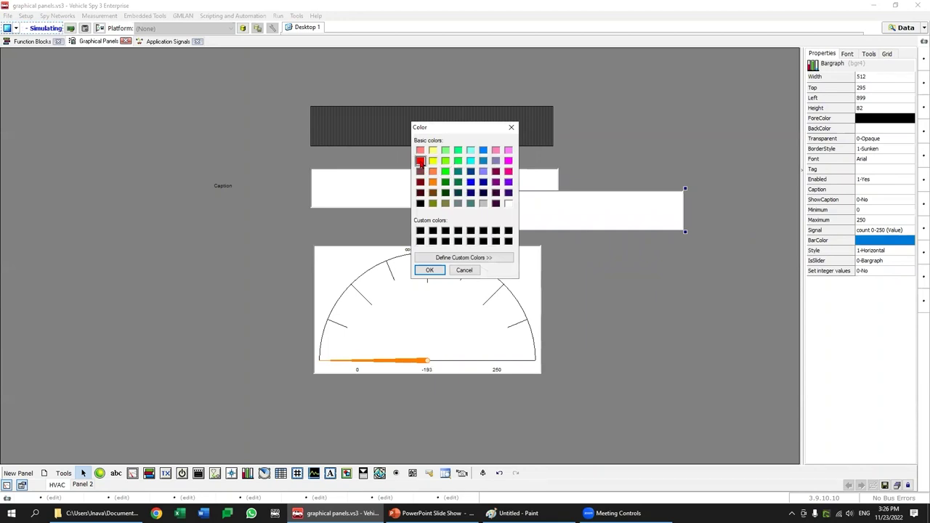
pyautogui.click(430, 270)
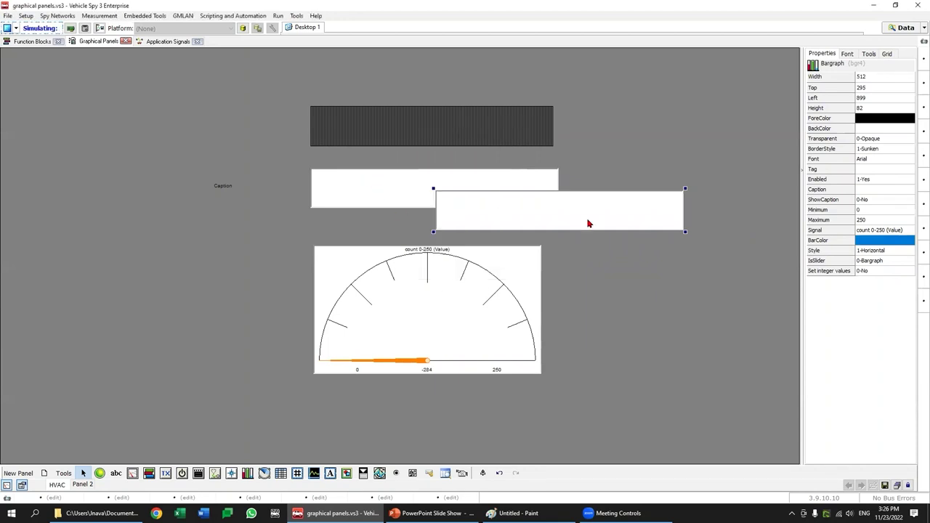
pyautogui.click(653, 296)
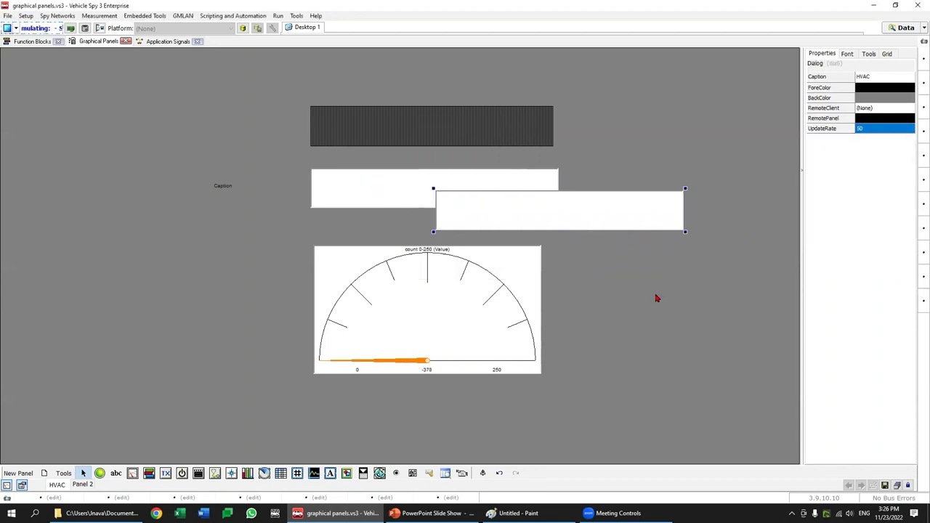
# Step: Move the red bargraph clear of the green one, to about left 1121, top 349, and restart the simulation
pyautogui.click(495, 179)
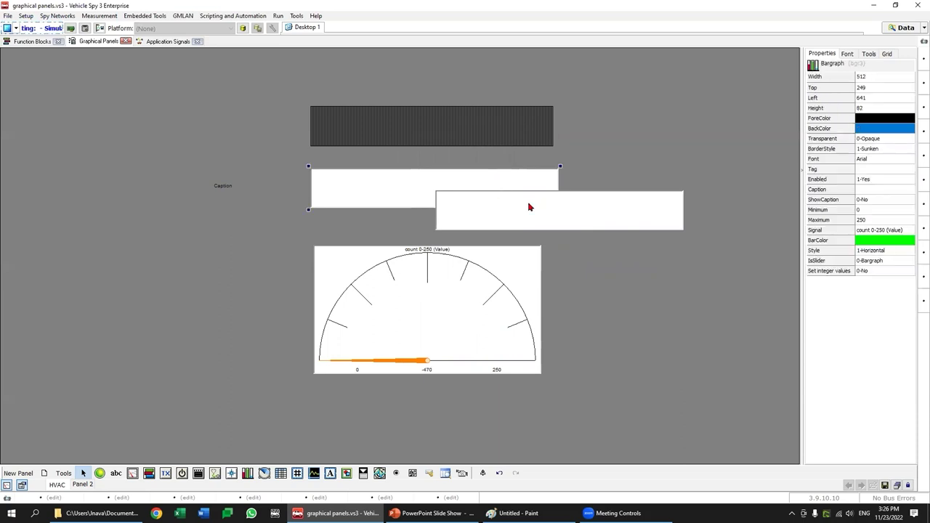
pyautogui.moveTo(554, 214); pyautogui.dragTo(635, 232)
pyautogui.click(644, 186)
pyautogui.click(503, 187)
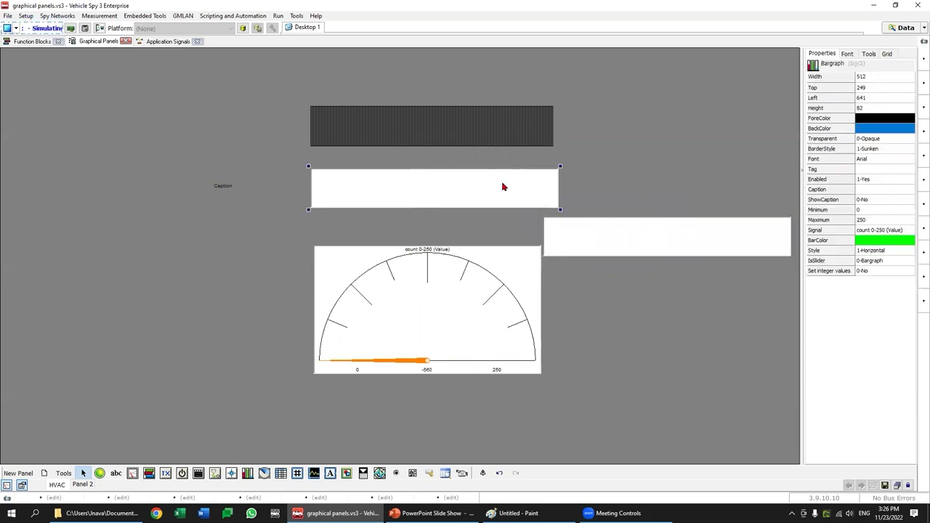
pyautogui.click(7, 29)
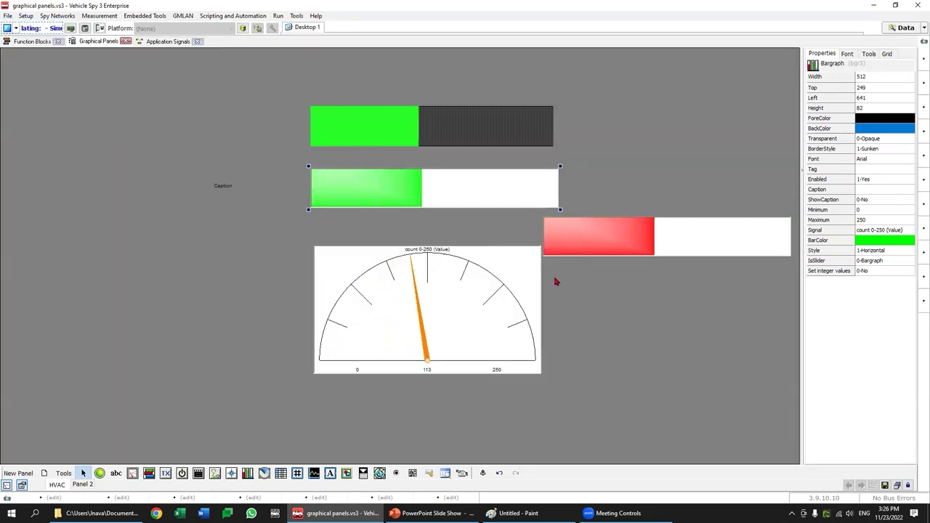
# Step: Set the red bargraph's minimum to 150
pyautogui.click(671, 241)
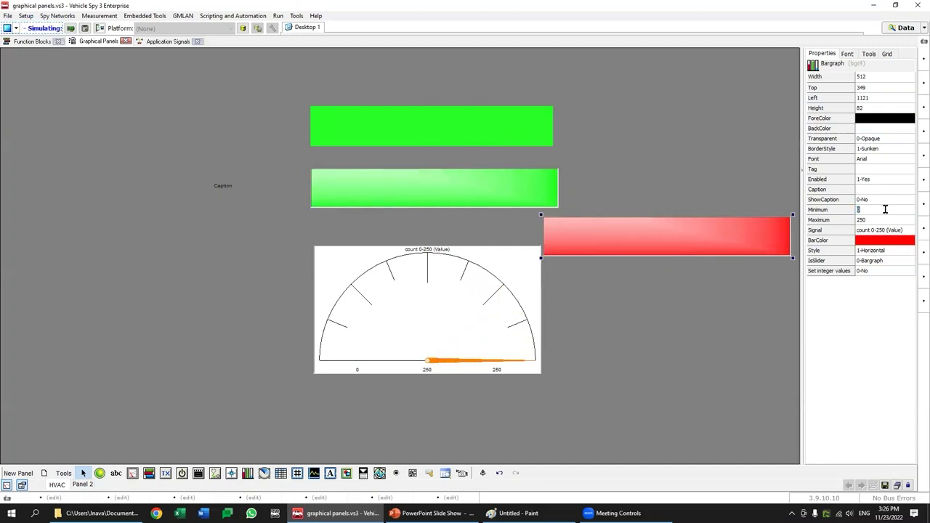
pyautogui.write('150')
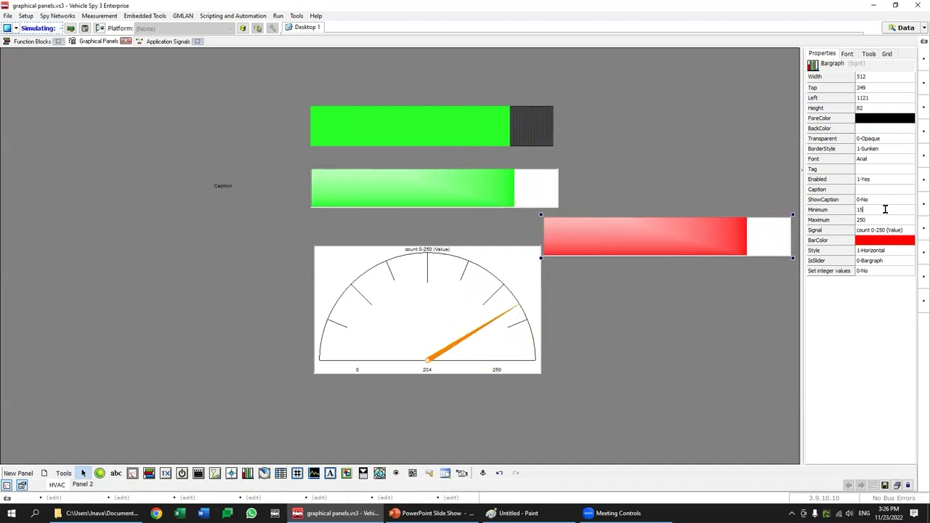
pyautogui.press('Return')
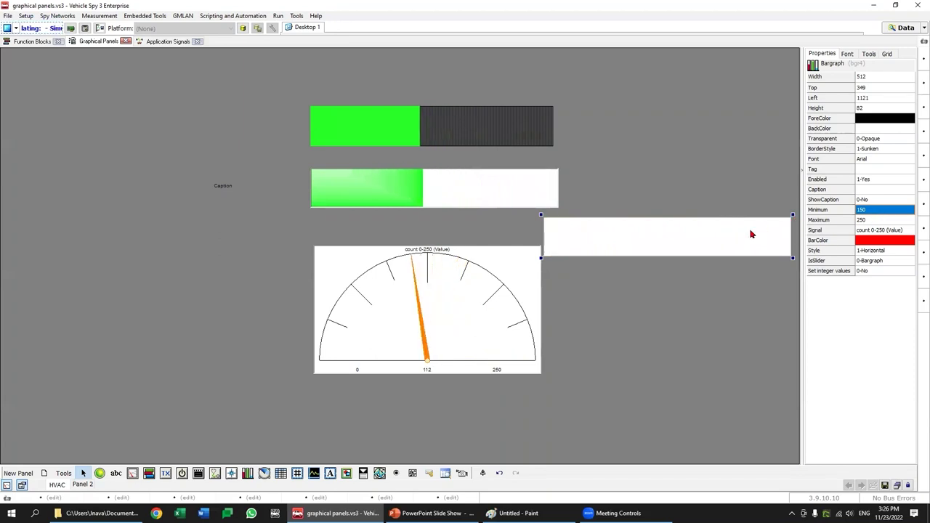
# Step: Shrink the red bargraph to about 239 by 87 and place it over the green bargraph's right end, at about left 914, top 217
pyautogui.moveTo(651, 234); pyautogui.dragTo(641, 197)
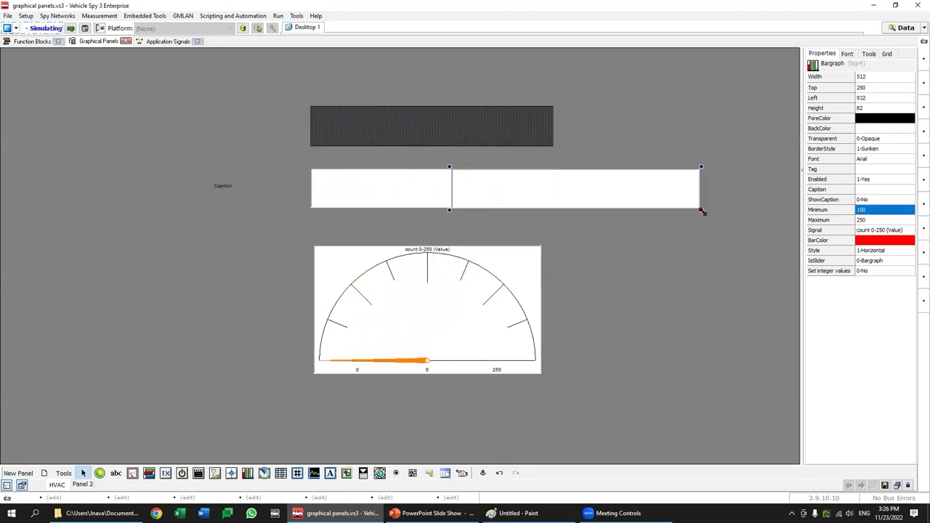
pyautogui.moveTo(702, 211); pyautogui.dragTo(567, 210)
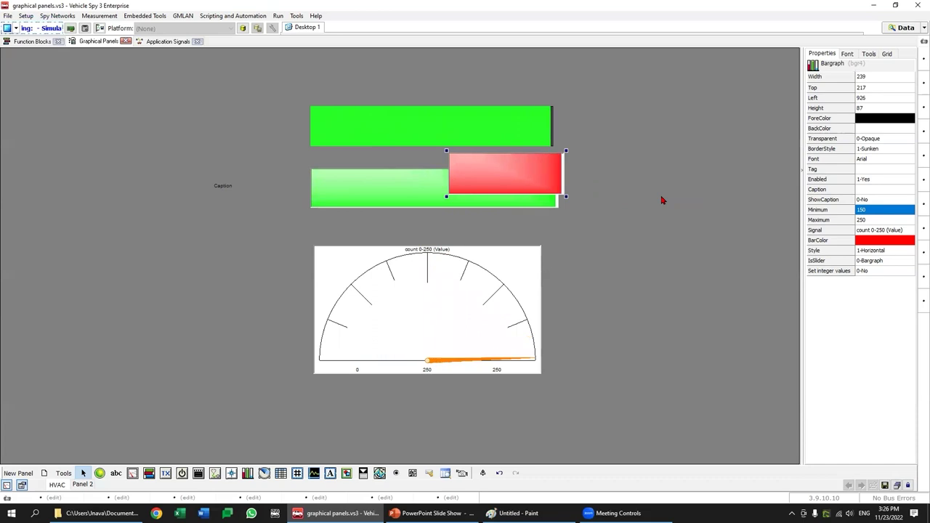
pyautogui.press('Left')
pyautogui.press('Left')
pyautogui.press('Left')
pyautogui.press('Left')
pyautogui.press('Left')
pyautogui.press('Left')
pyautogui.press('Left')
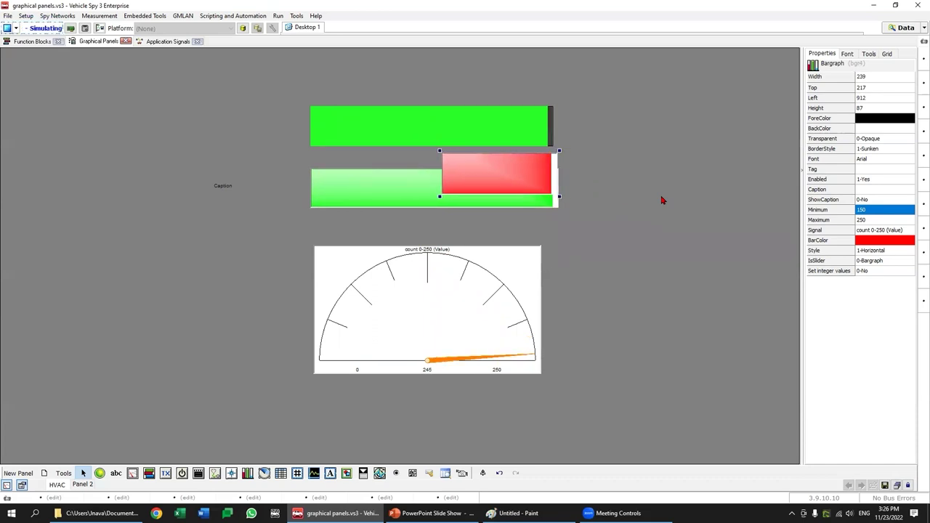
pyautogui.press('Right')
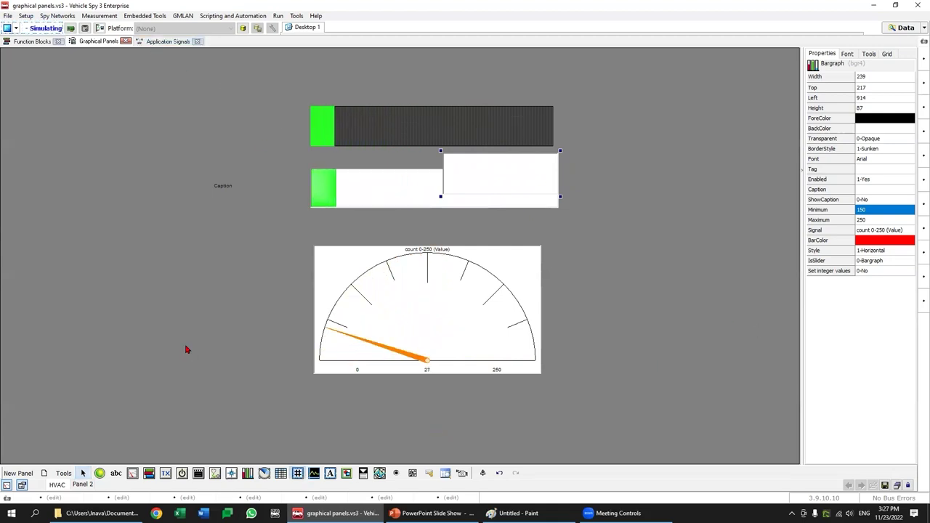
# Step: Add a Numeric Entry control beside the meter, at about left 333, top 520, and link its signal to count 0-250
pyautogui.click(163, 303)
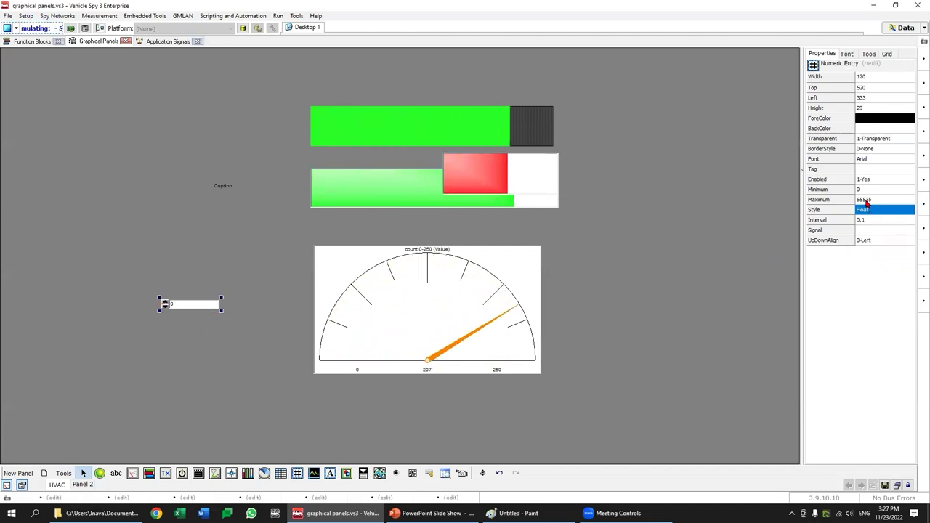
pyautogui.doubleClick(846, 230)
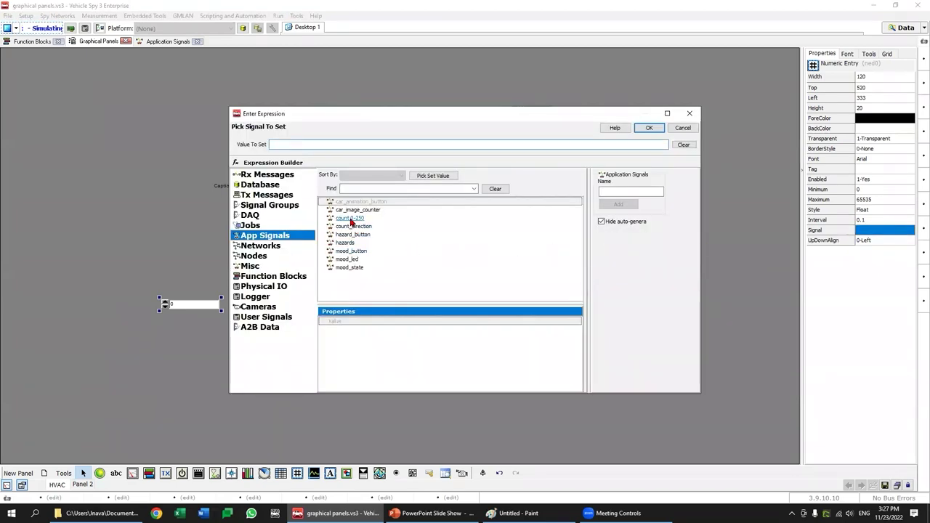
pyautogui.click(347, 218)
pyautogui.doubleClick(351, 219)
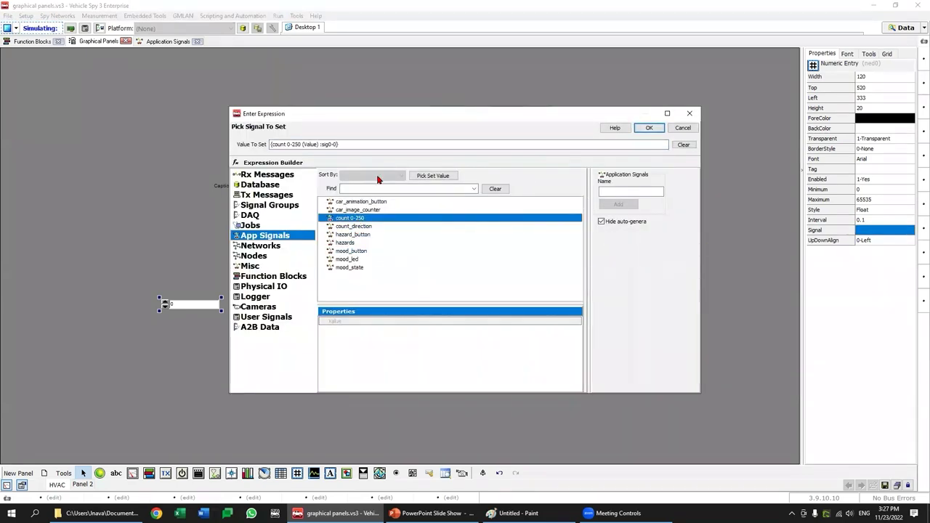
pyautogui.click(648, 128)
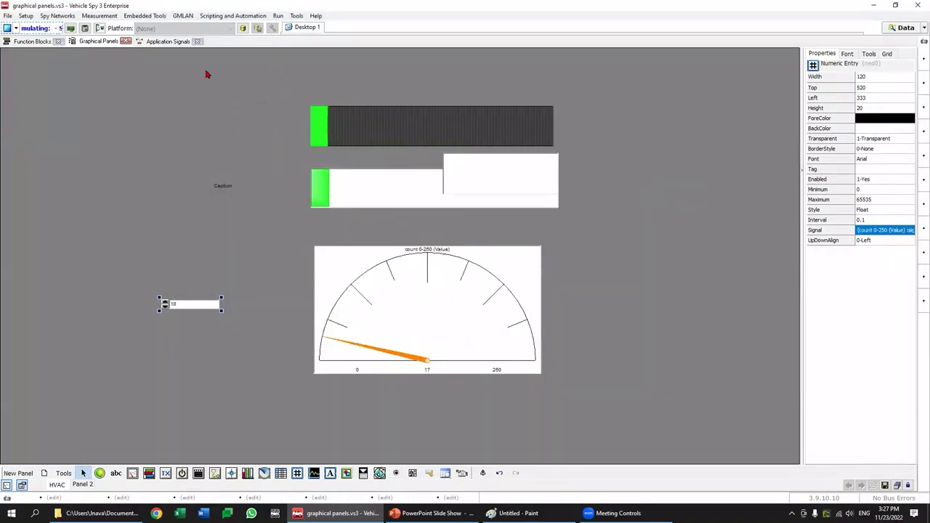
# Step: Stop the counter 0-250 function block and return to the graphical panel
pyautogui.click(32, 42)
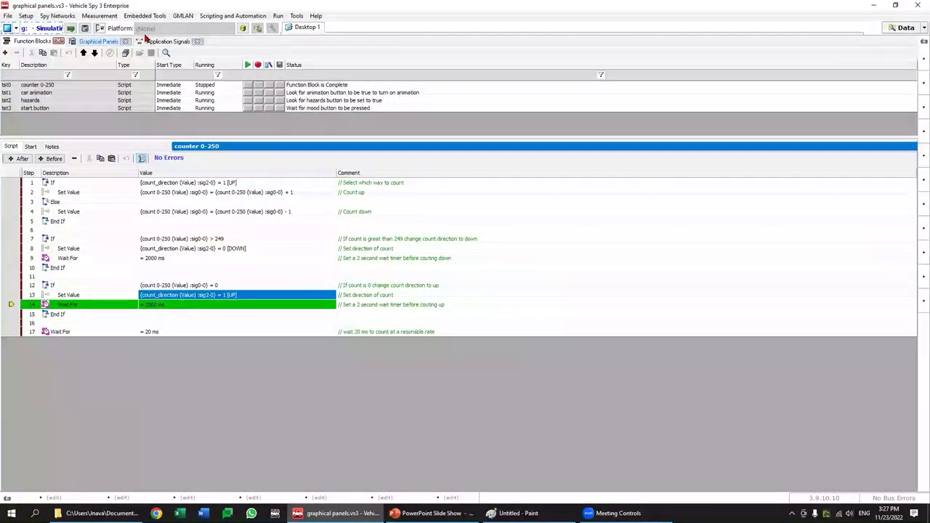
pyautogui.click(94, 41)
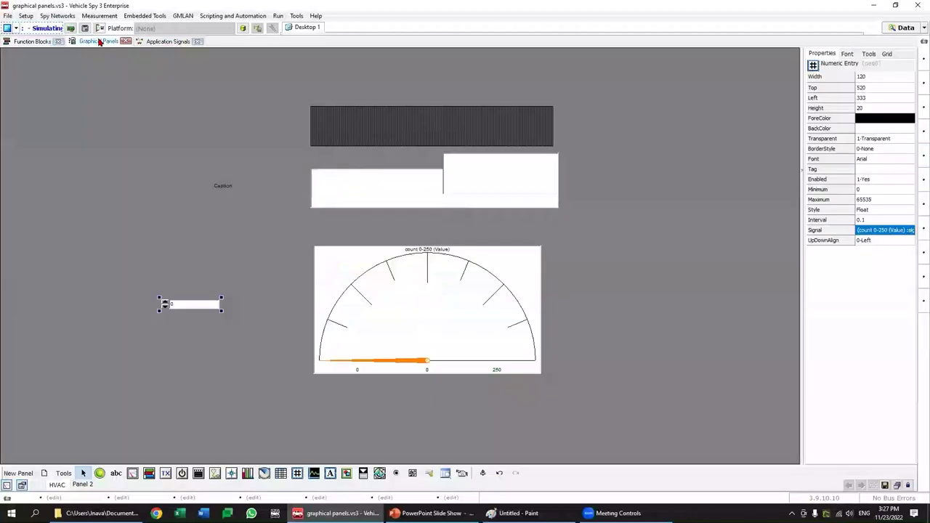
# Step: Try to set the numeric entry's interval to 10 and step its value up on the locked panel
pyautogui.click(357, 222)
pyautogui.click(907, 485)
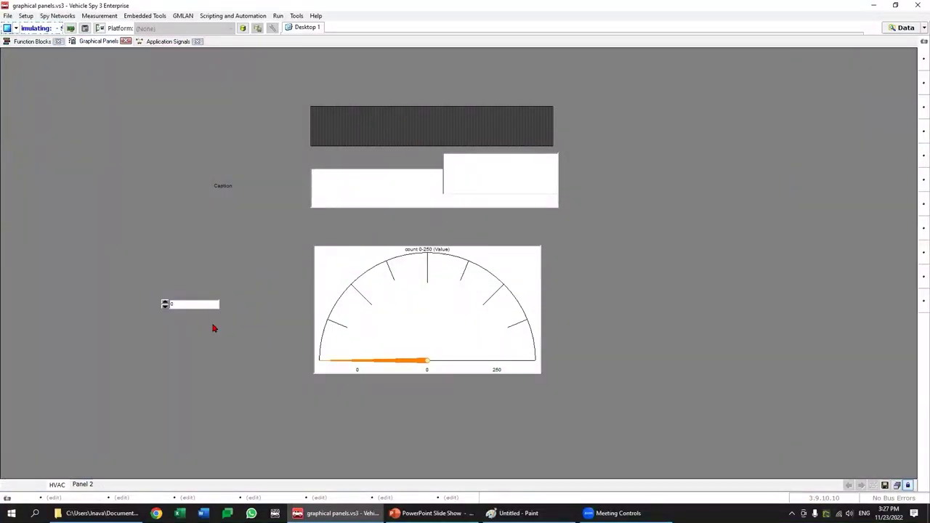
pyautogui.click(909, 486)
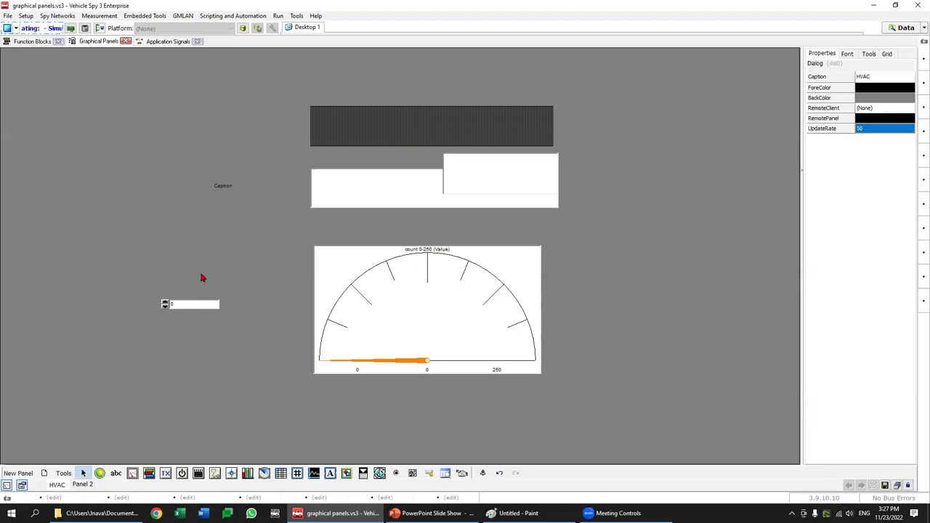
pyautogui.click(187, 307)
pyautogui.click(866, 221)
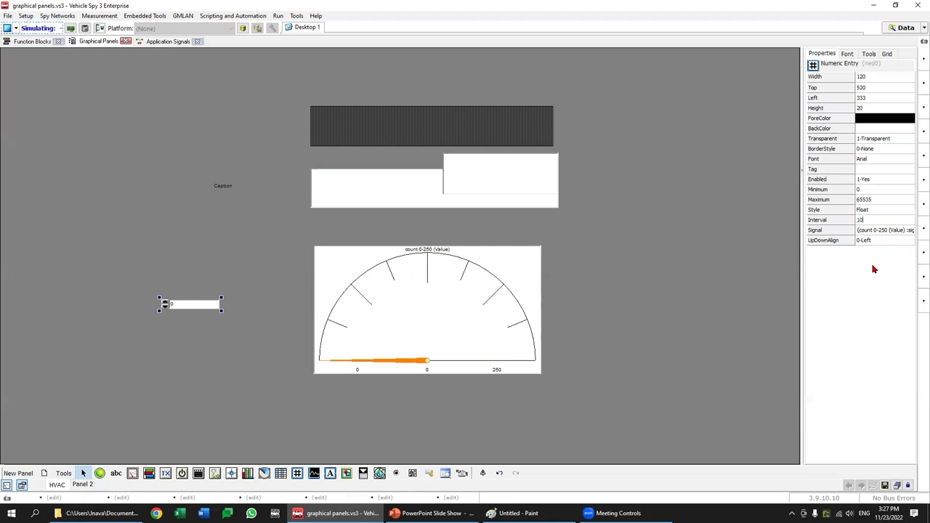
pyautogui.write('10')
pyautogui.click(907, 484)
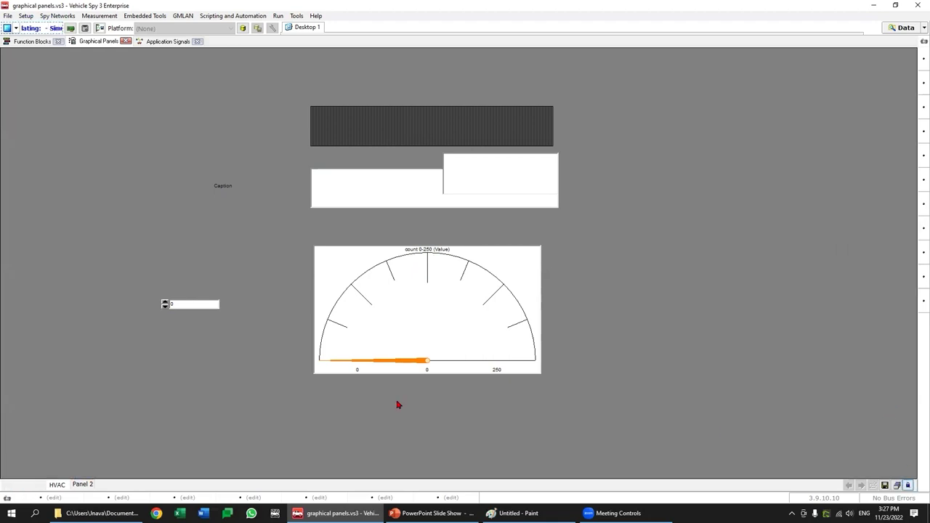
pyautogui.click(166, 303)
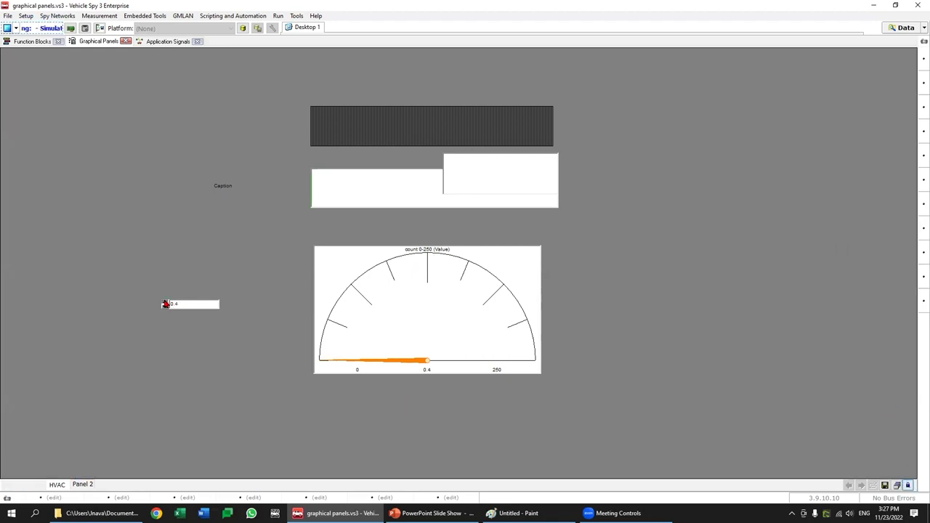
# Step: Unlock the panel and set the numeric entry's interval to 10
pyautogui.click(908, 484)
pyautogui.click(192, 305)
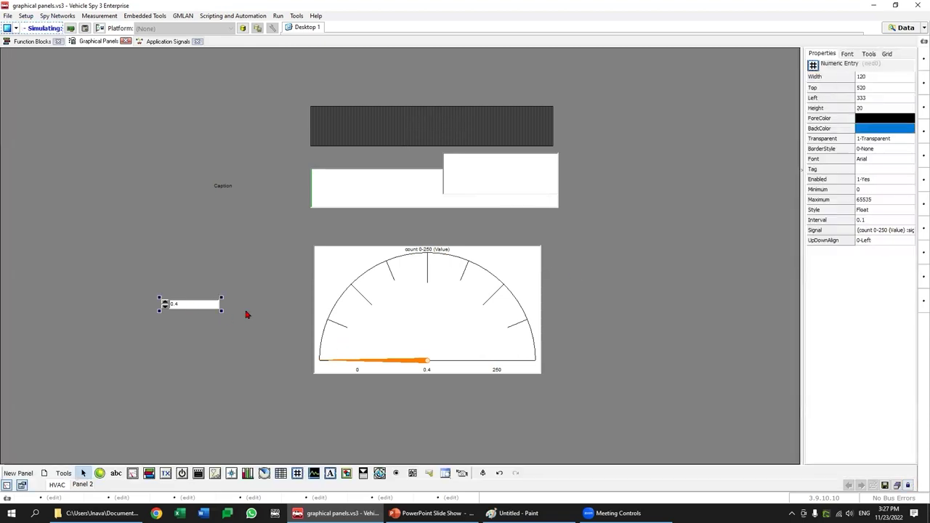
pyautogui.click(877, 220)
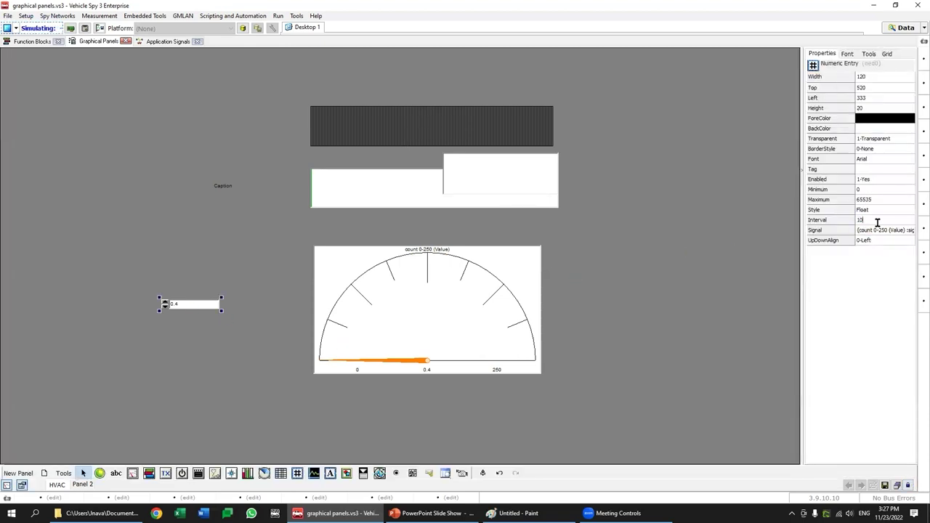
pyautogui.press('Return')
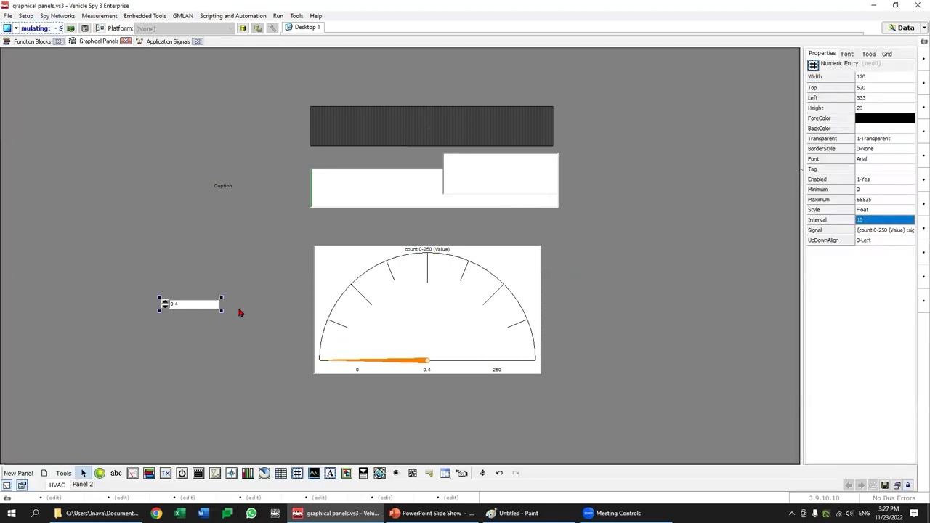
# Step: Lock the panel and enter a value of 10 in the numeric entry
pyautogui.click(908, 486)
pyautogui.press('Tab')
pyautogui.write('10')
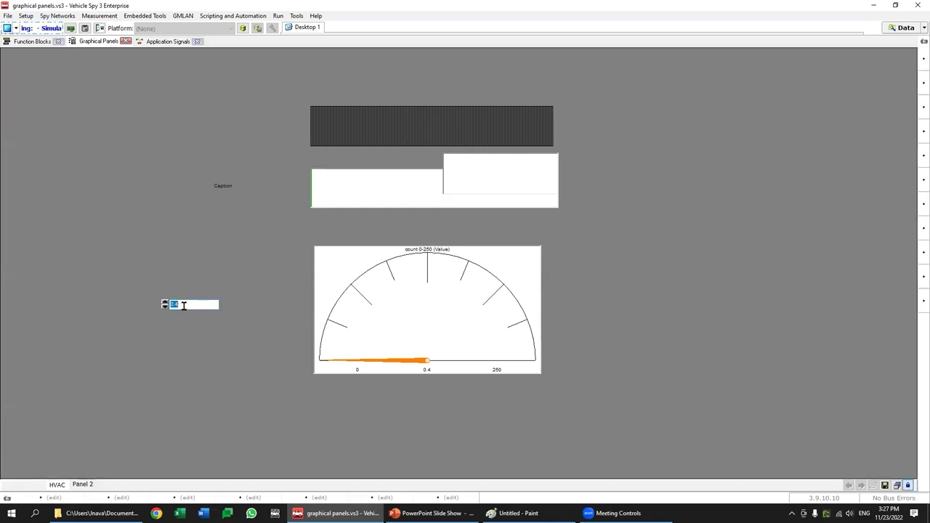
pyautogui.press('Return')
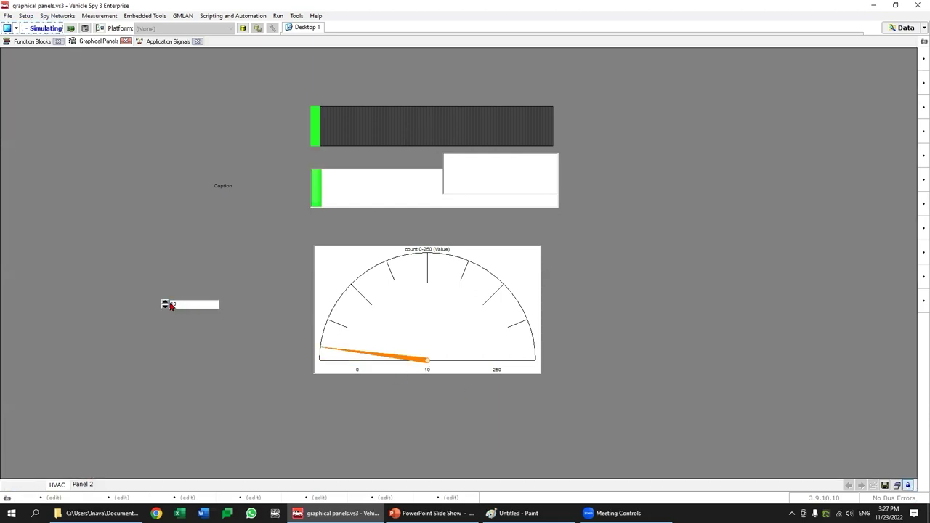
# Step: Step the numeric entry's value up to 160 and back down to 150
pyautogui.click(165, 302)
pyautogui.click(165, 302)
pyautogui.click(165, 303)
pyautogui.click(165, 302)
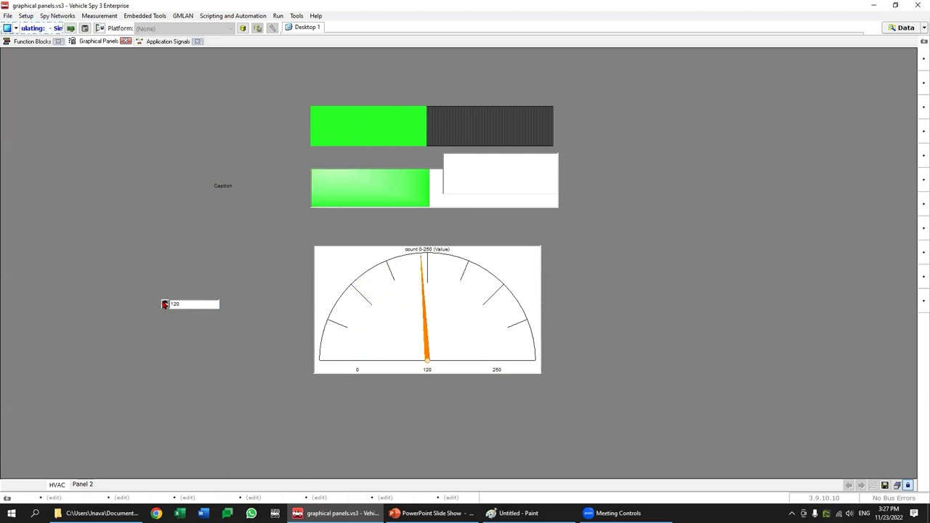
pyautogui.click(165, 302)
pyautogui.click(165, 302)
pyautogui.click(165, 302)
pyautogui.click(165, 302)
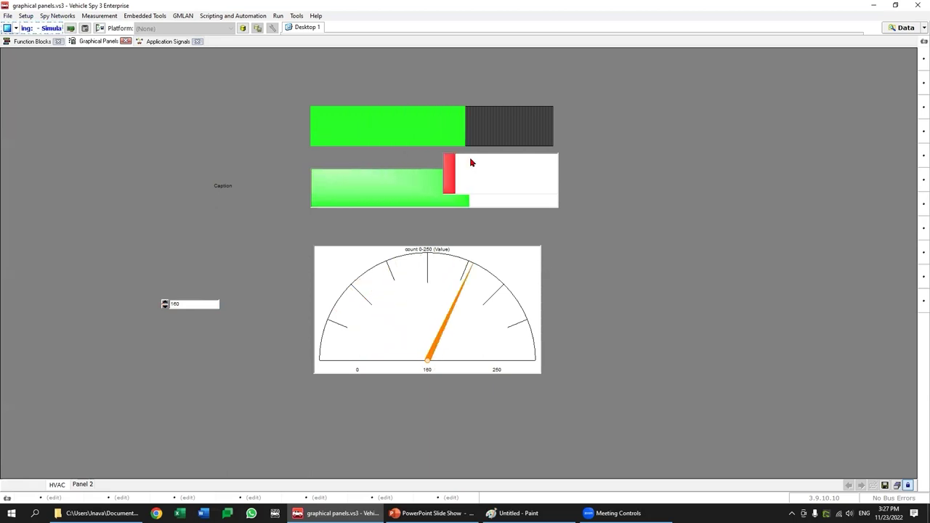
pyautogui.click(164, 306)
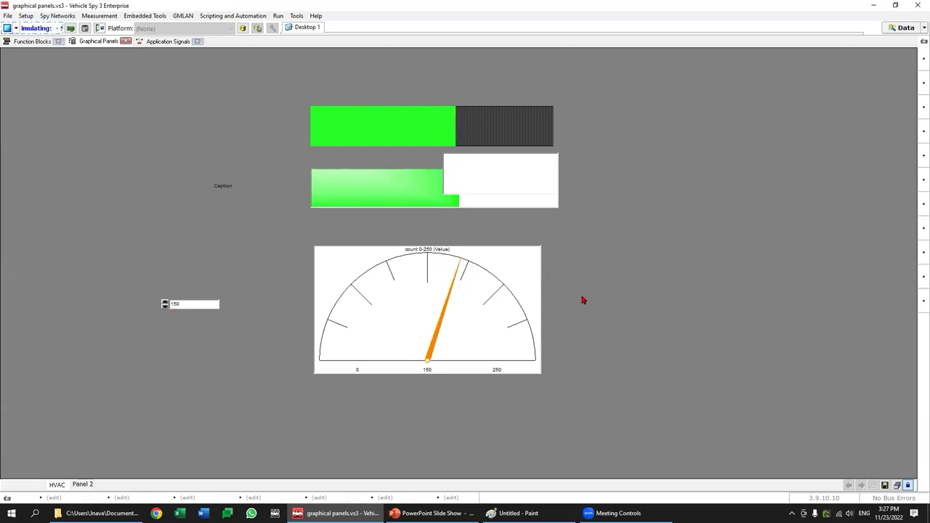
# Step: Unlock the panel and narrow the red bargraph so its left edge meets the end of the green fill at 150, about 92 high
pyautogui.click(907, 484)
pyautogui.click(486, 180)
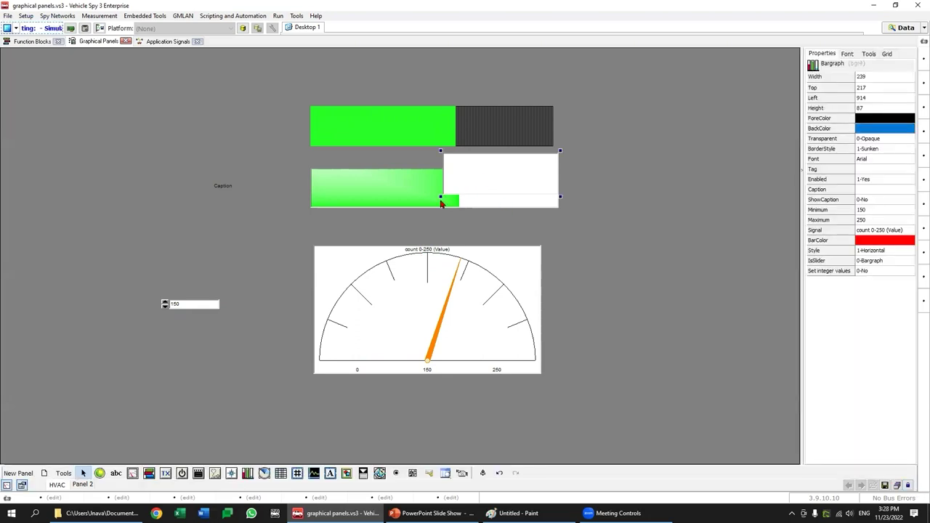
pyautogui.moveTo(441, 196); pyautogui.dragTo(456, 199)
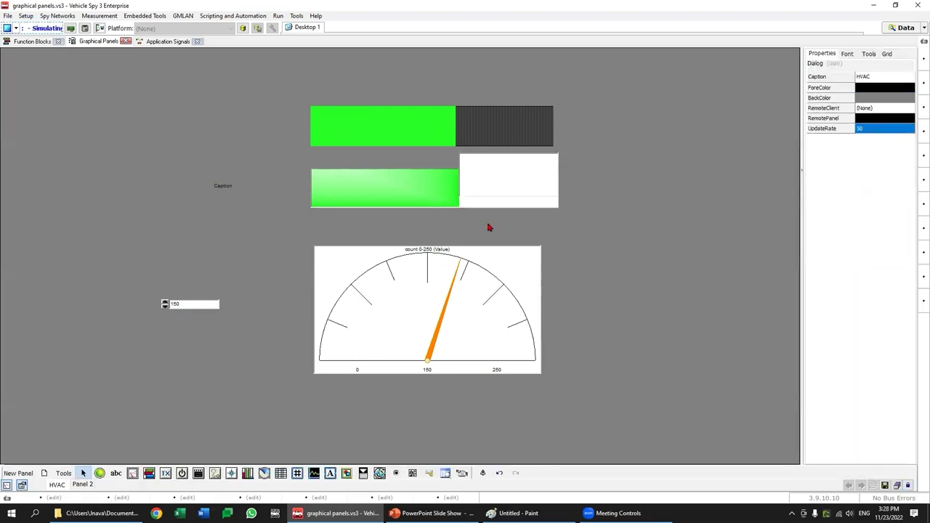
# Step: Lock the panel and step the numeric entry between 160 and 150, ending at 160, to check where the red bar starts
pyautogui.click(165, 303)
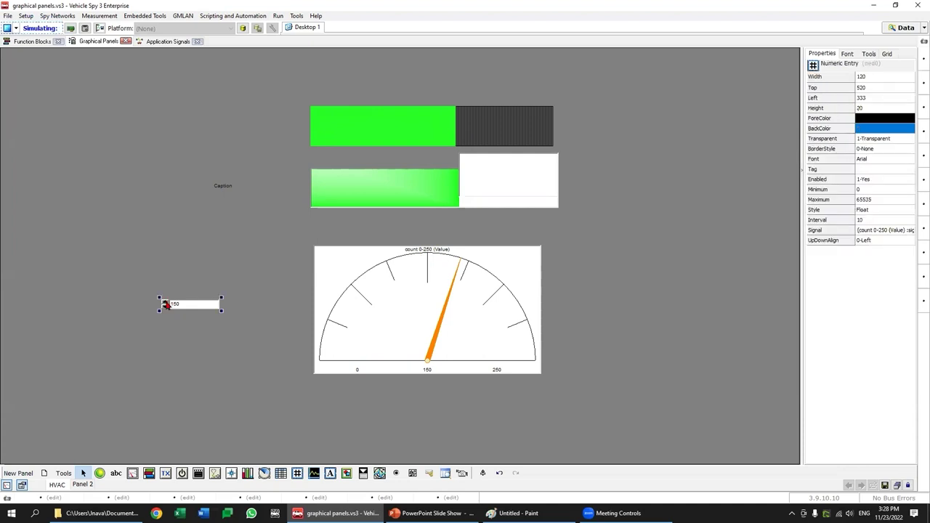
pyautogui.click(907, 485)
pyautogui.click(165, 304)
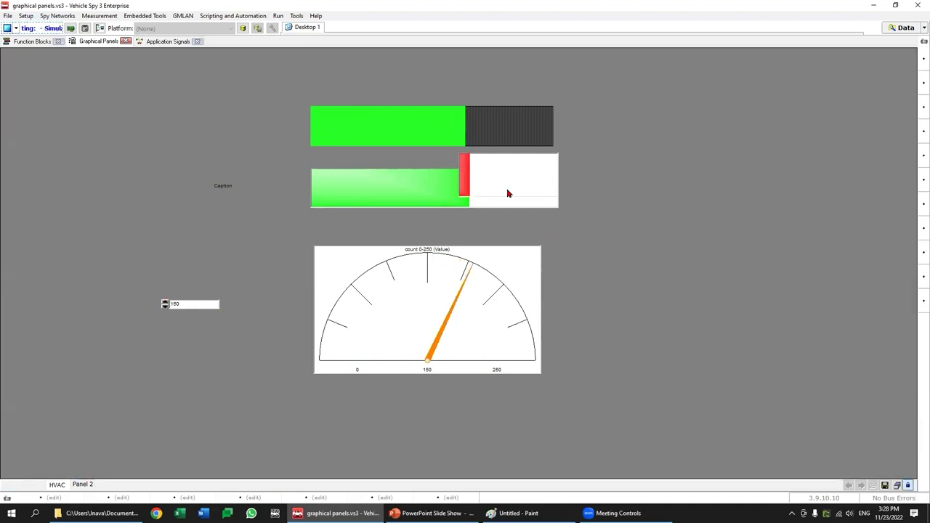
pyautogui.click(165, 308)
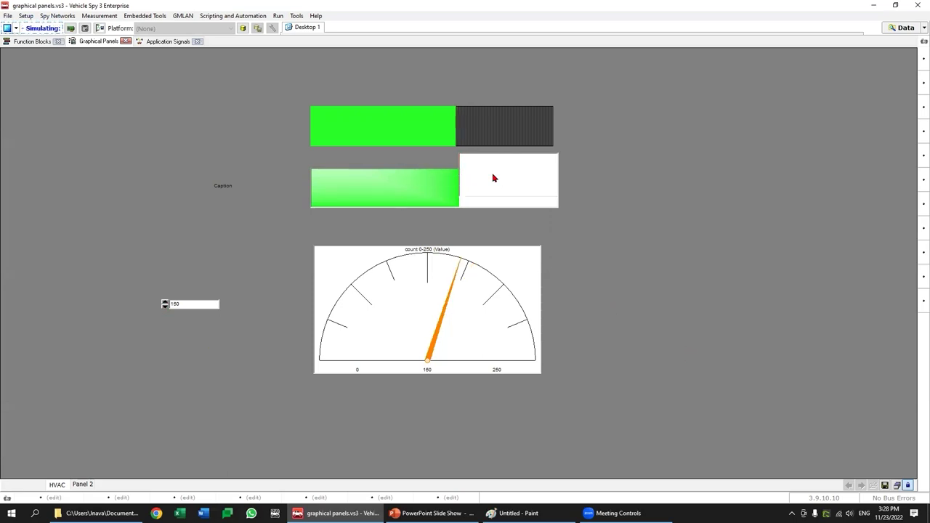
pyautogui.click(166, 302)
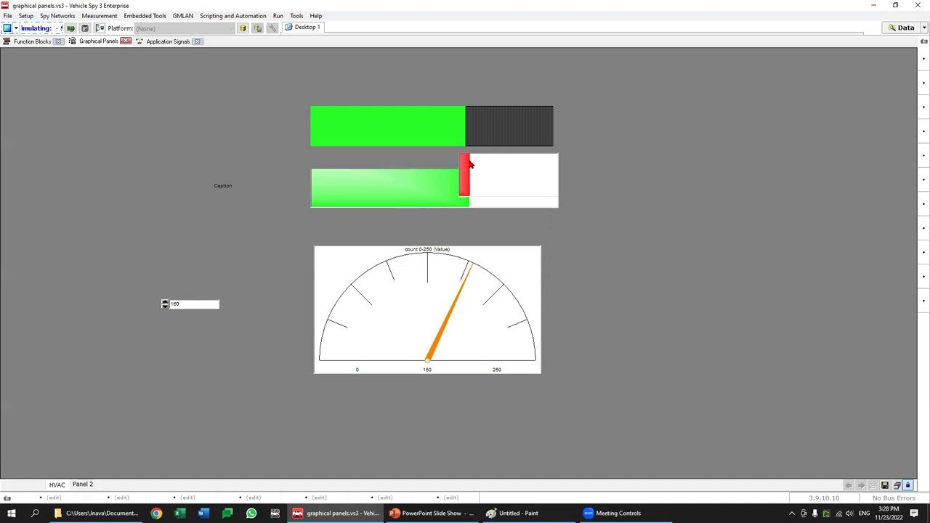
# Step: Unlock the panel and fine-tune the red bargraph's left edge to about 945, making it about 208 wide
pyautogui.click(896, 485)
pyautogui.click(556, 196)
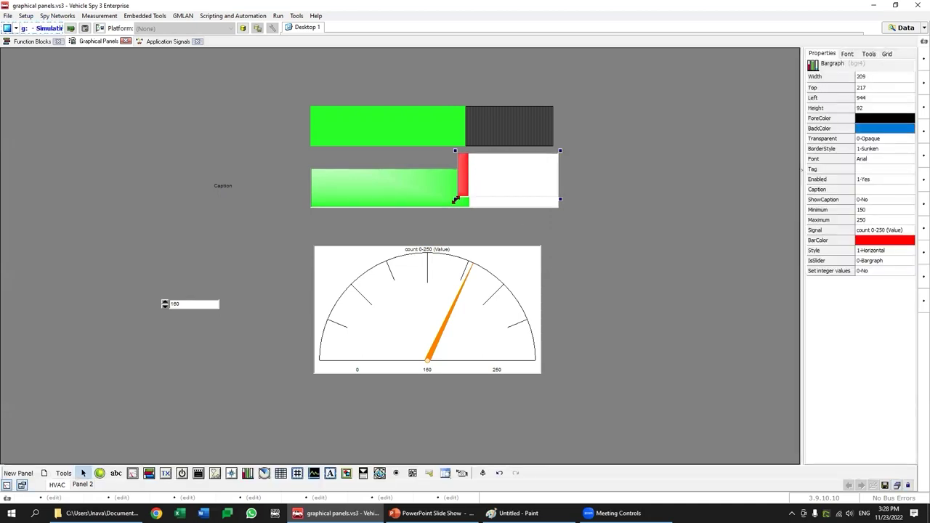
pyautogui.moveTo(456, 199); pyautogui.dragTo(454, 199)
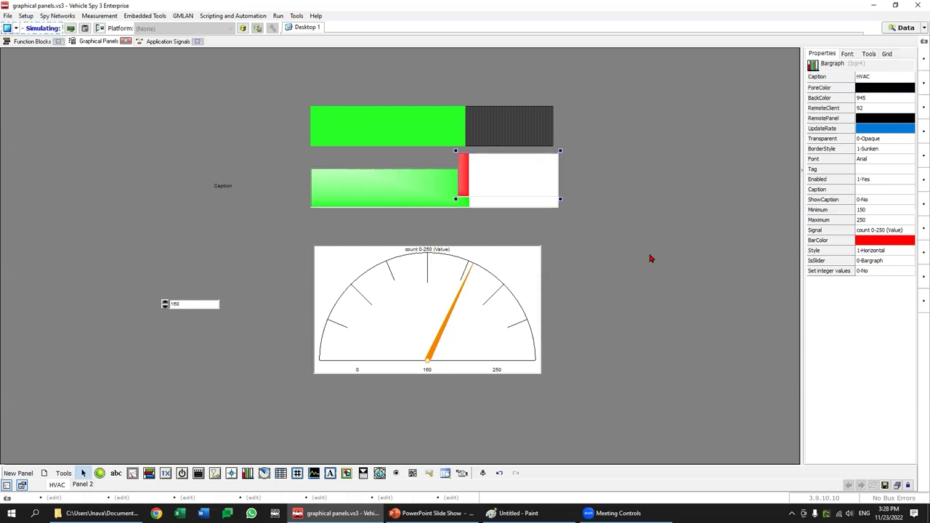
# Step: Nudge the red bargraph down over the green bargraph, to about top 241
pyautogui.press('Down')
pyautogui.press('Down')
pyautogui.press('Down')
pyautogui.press('Down')
pyautogui.press('Down')
pyautogui.press('Down')
pyautogui.press('Down')
pyautogui.press('Down')
pyautogui.press('Down')
pyautogui.press('Down')
pyautogui.press('Down')
pyautogui.press('Down')
pyautogui.press('Down')
pyautogui.press('Down')
pyautogui.press('Down')
pyautogui.press('Down')
pyautogui.press('Down')
pyautogui.press('Down')
pyautogui.press('Down')
pyautogui.press('Down')
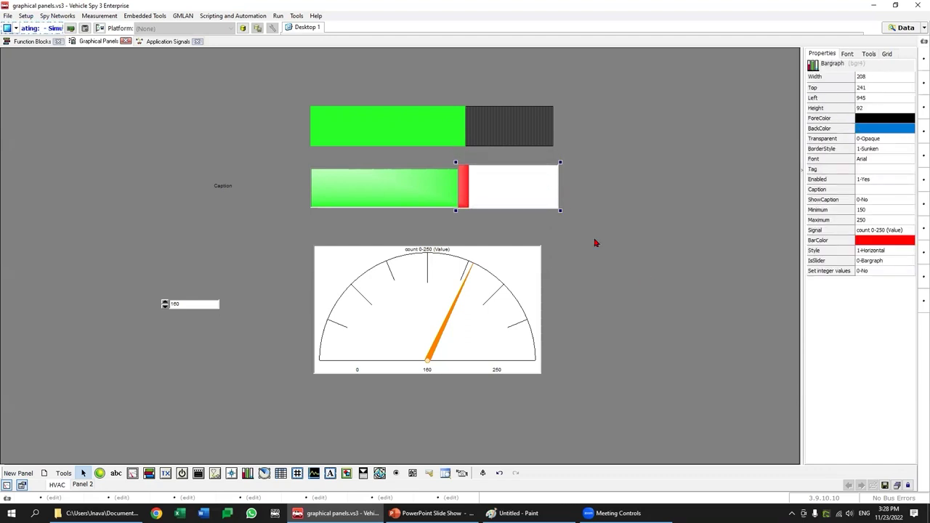
pyautogui.click(412, 200)
pyautogui.click(482, 473)
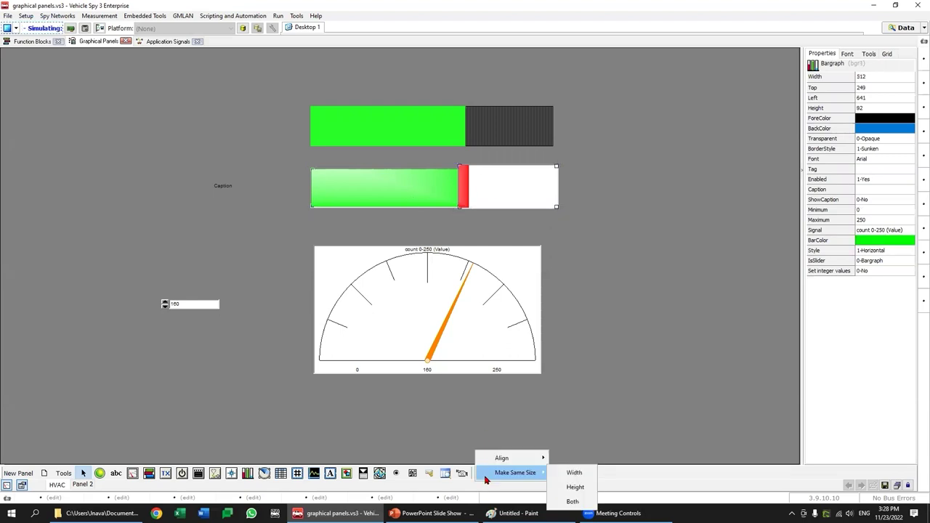
pyautogui.click(640, 193)
# Step: Select the red and green bargraphs together and make the red one match the green one's height of 82
pyautogui.click(545, 193)
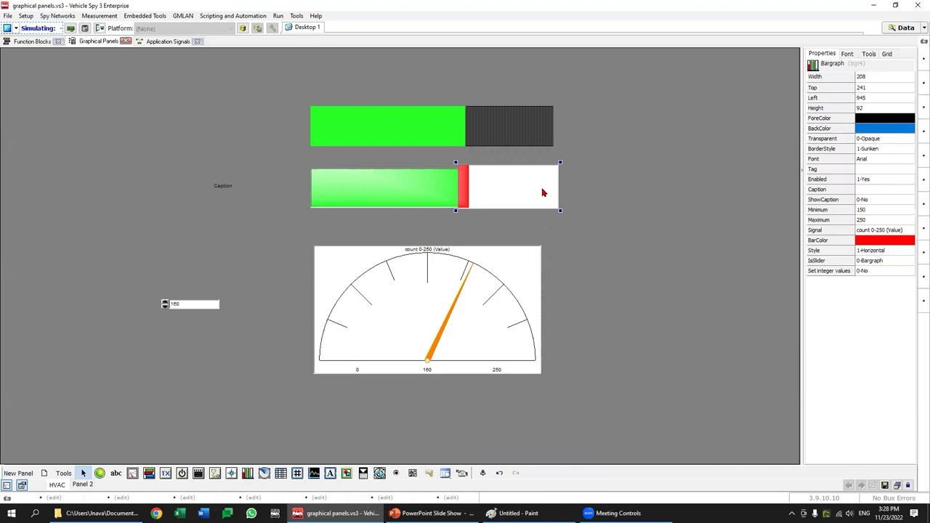
pyautogui.keyDown('ctrl'); pyautogui.click(406, 184); pyautogui.keyUp('ctrl')
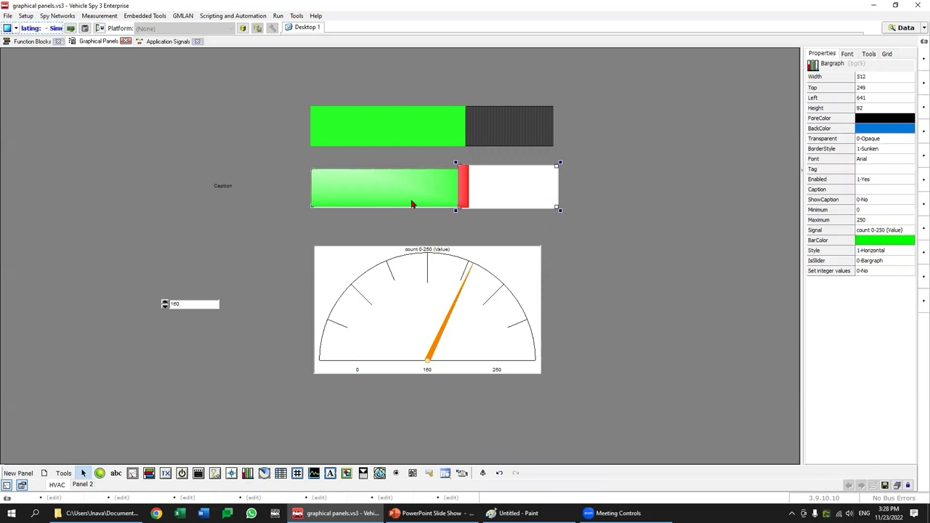
pyautogui.click(483, 473)
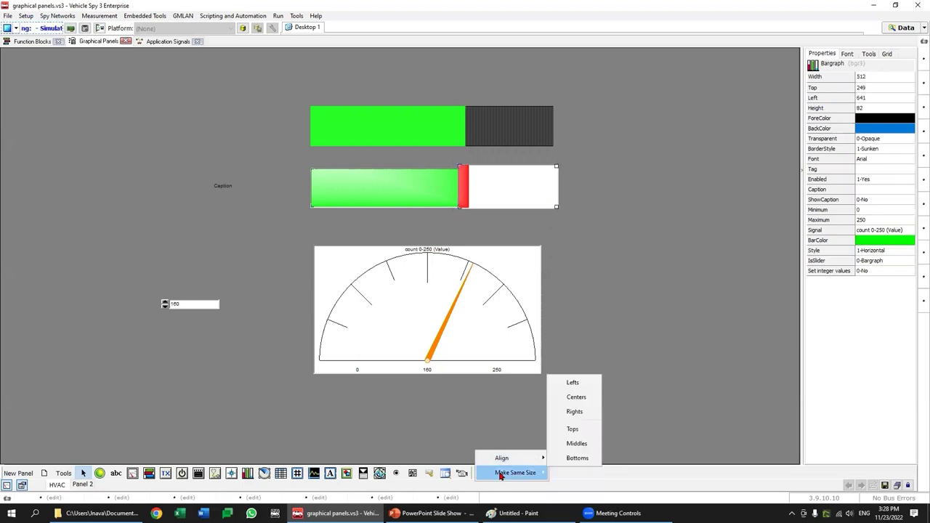
pyautogui.moveTo(509, 473)
pyautogui.click(574, 487)
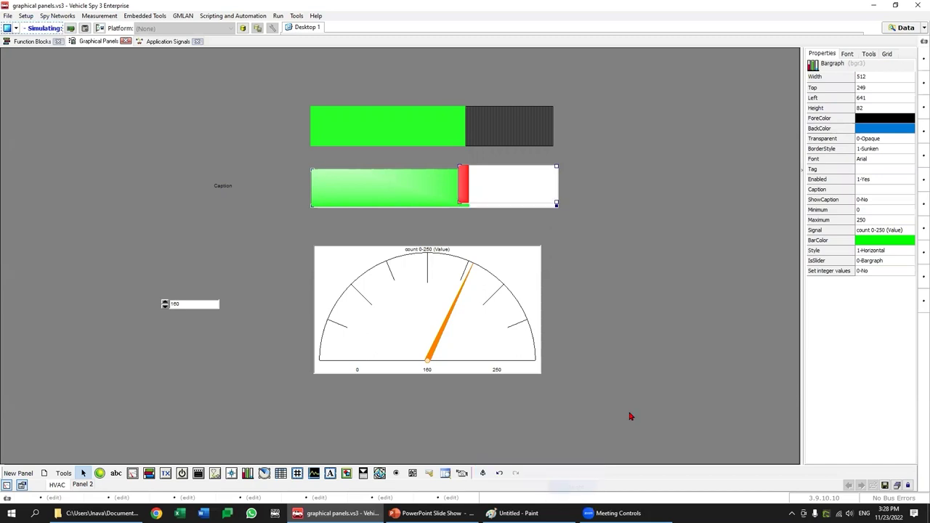
# Step: Try aligning the two selected bargraphs by their centers and undo that alignment
pyautogui.click(481, 473)
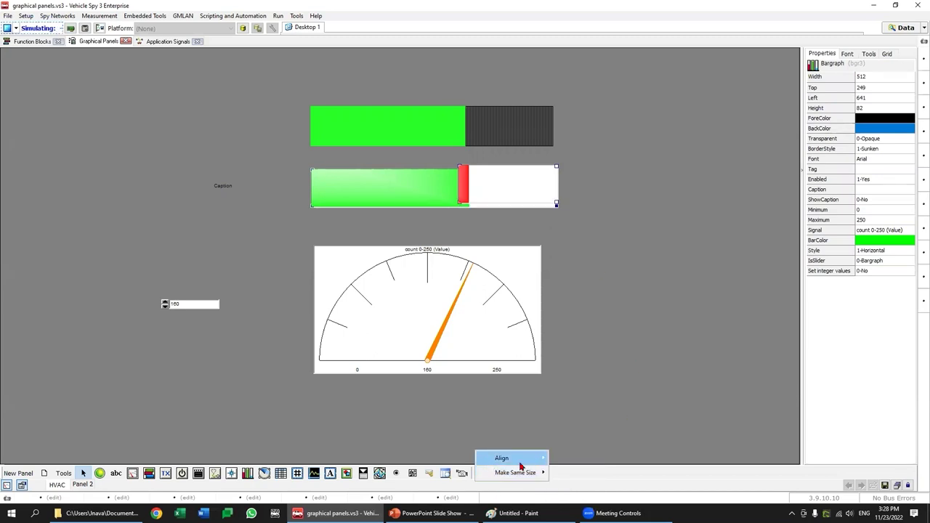
pyautogui.moveTo(509, 458)
pyautogui.click(576, 398)
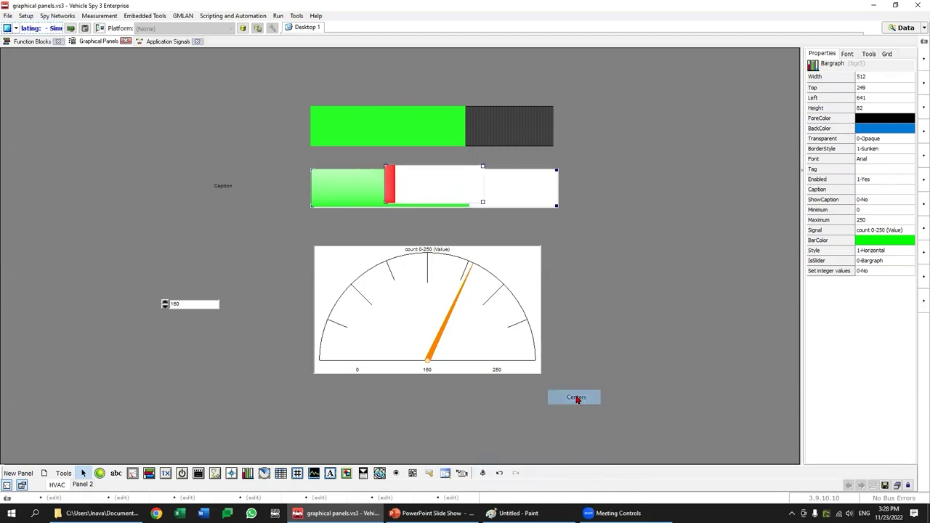
pyautogui.click(499, 473)
# Step: Align the red and green bargraphs by their middles
pyautogui.click(482, 472)
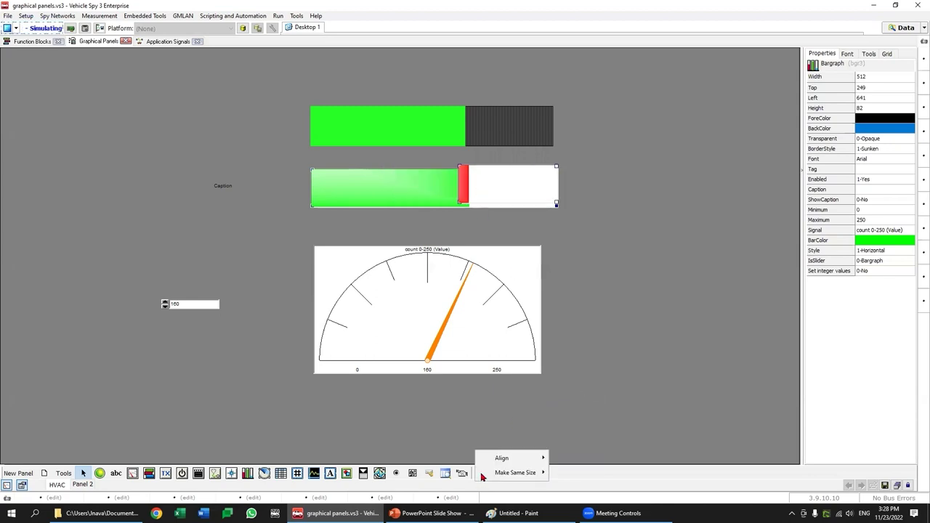
pyautogui.moveTo(508, 458)
pyautogui.click(575, 444)
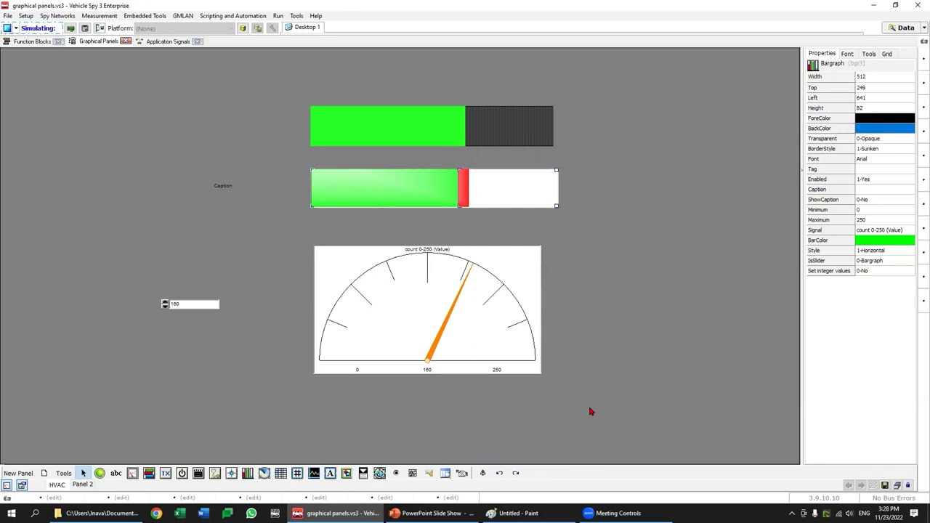
# Step: Deselect the bargraphs, check them on the locked panel with the numeric entry lowered to 90, and unlock the panel
pyautogui.click(607, 394)
pyautogui.click(907, 484)
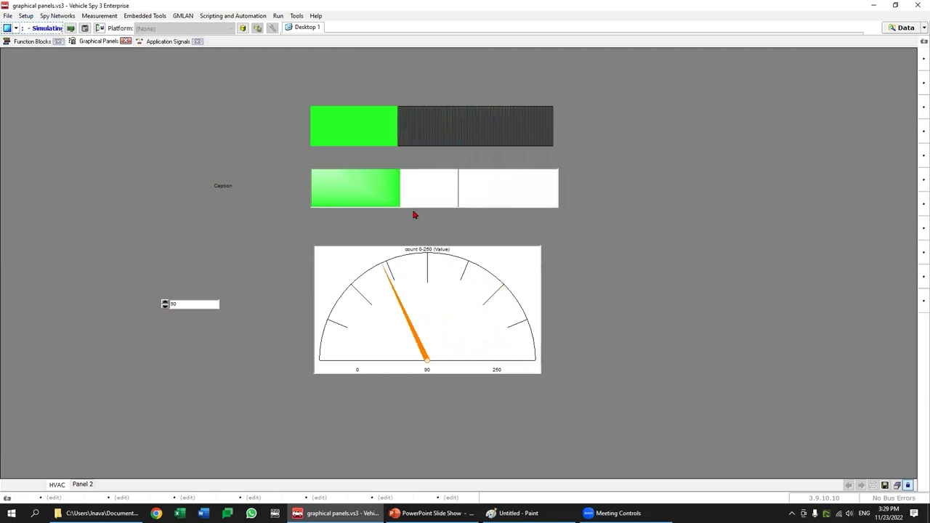
pyautogui.click(908, 485)
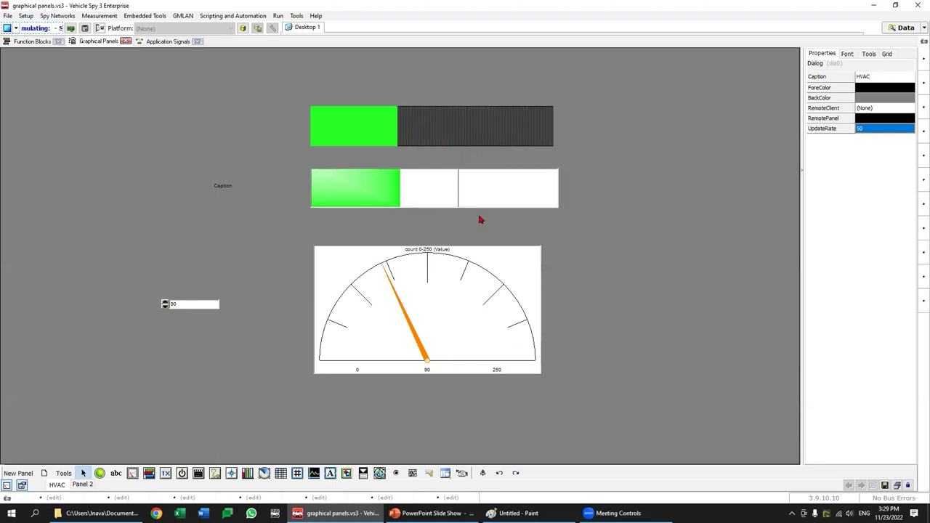
# Step: Set the red bargraph's border style to 0-None
pyautogui.click(504, 200)
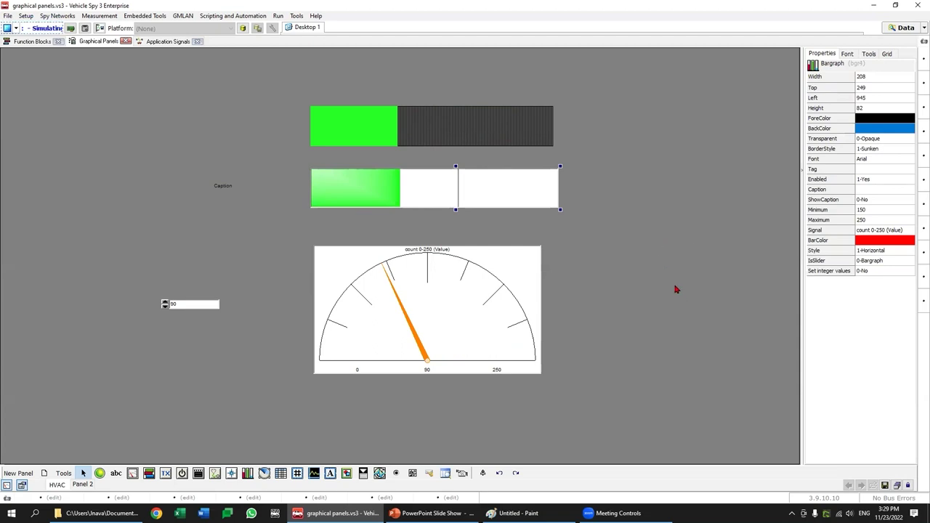
pyautogui.click(880, 149)
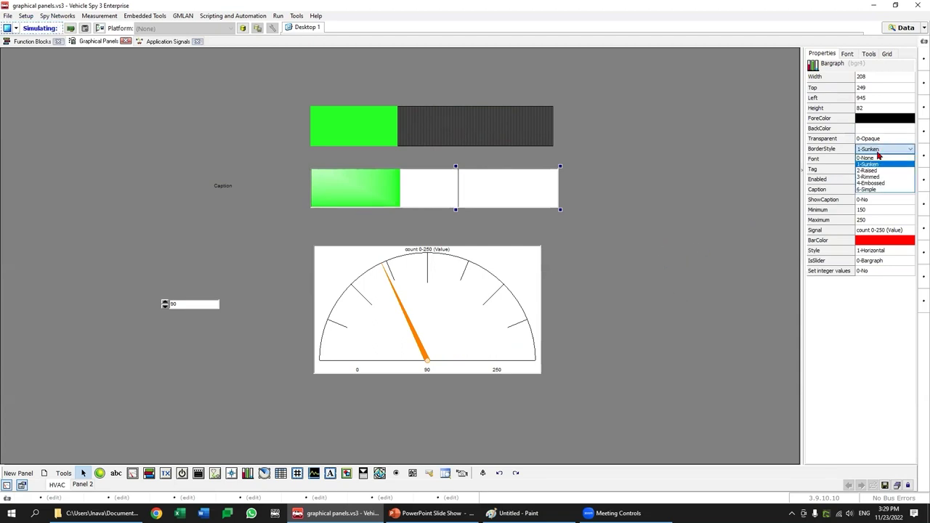
pyautogui.click(876, 159)
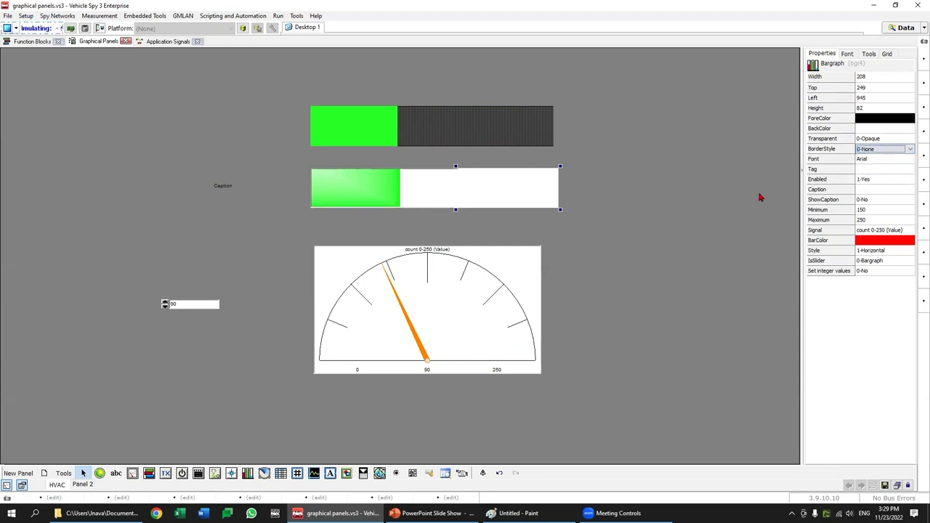
pyautogui.click(682, 207)
# Step: Nudge the red bargraph back up to a top position of 249 and compare its properties with the green bargraph's
pyautogui.click(477, 187)
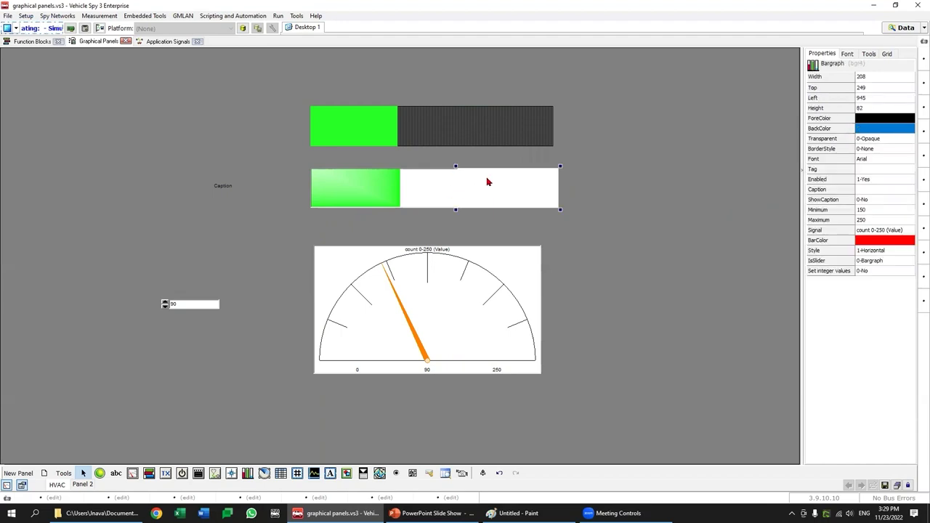
pyautogui.click(574, 203)
pyautogui.click(502, 209)
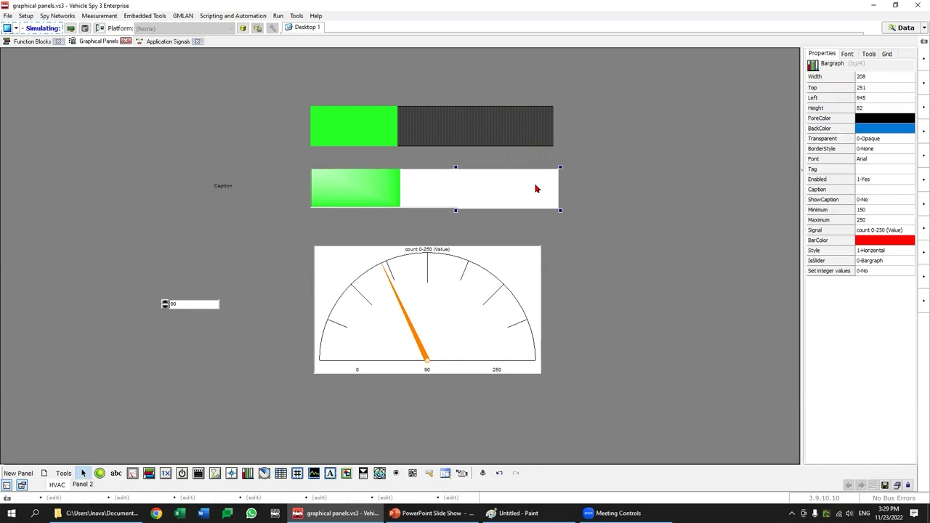
pyautogui.press('Up')
pyautogui.press('Up')
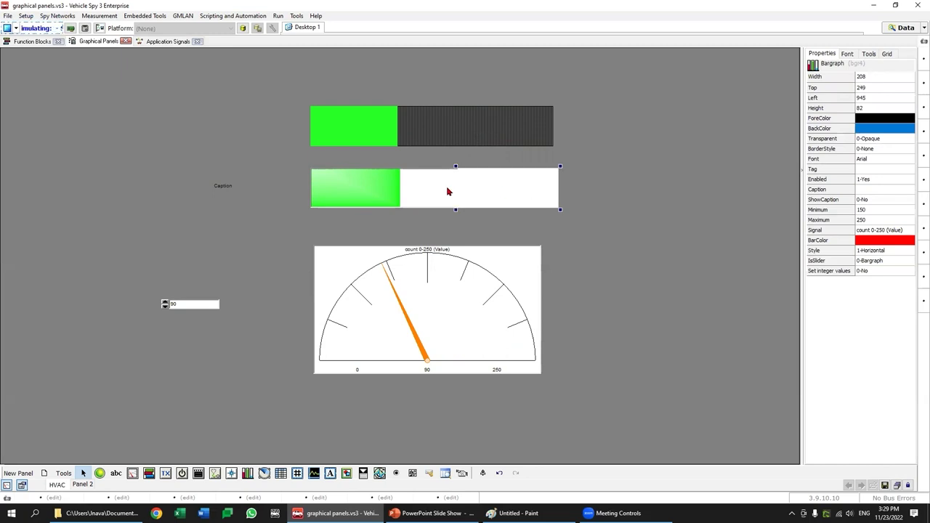
pyautogui.click(427, 191)
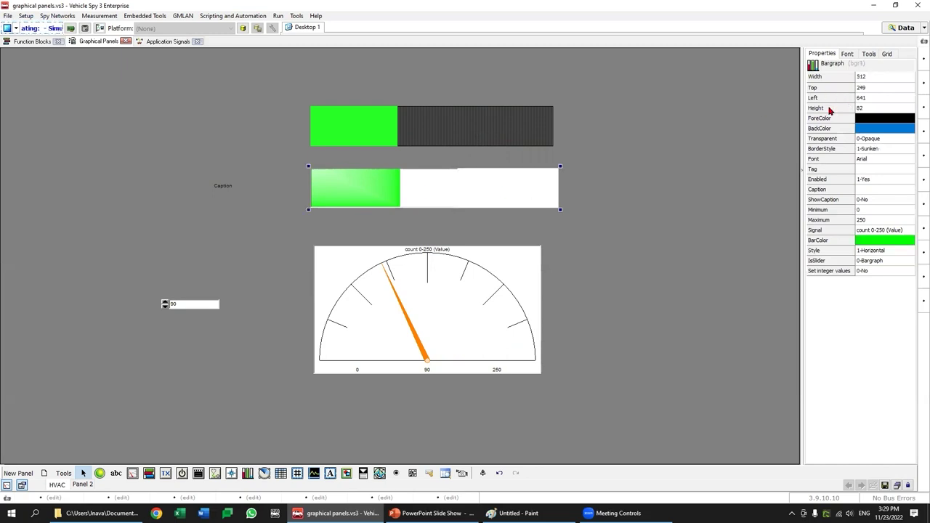
pyautogui.click(487, 189)
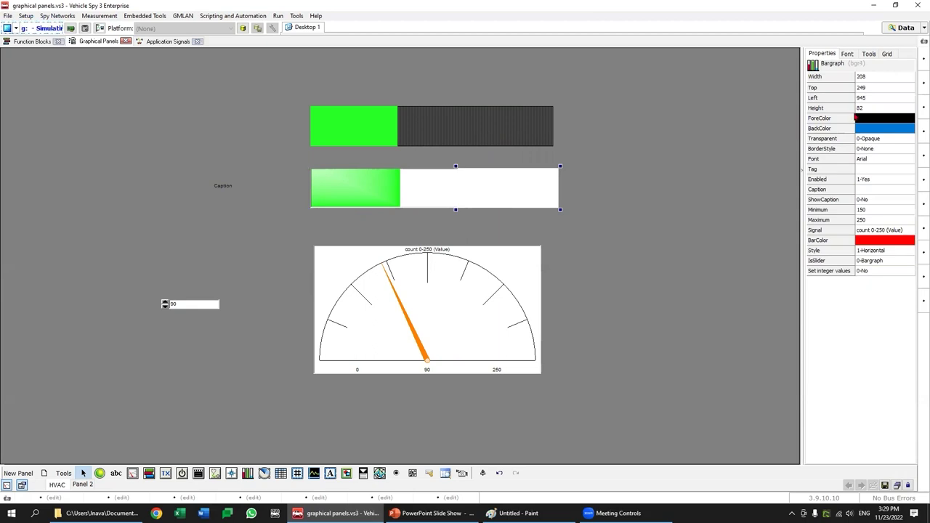
pyautogui.click(609, 201)
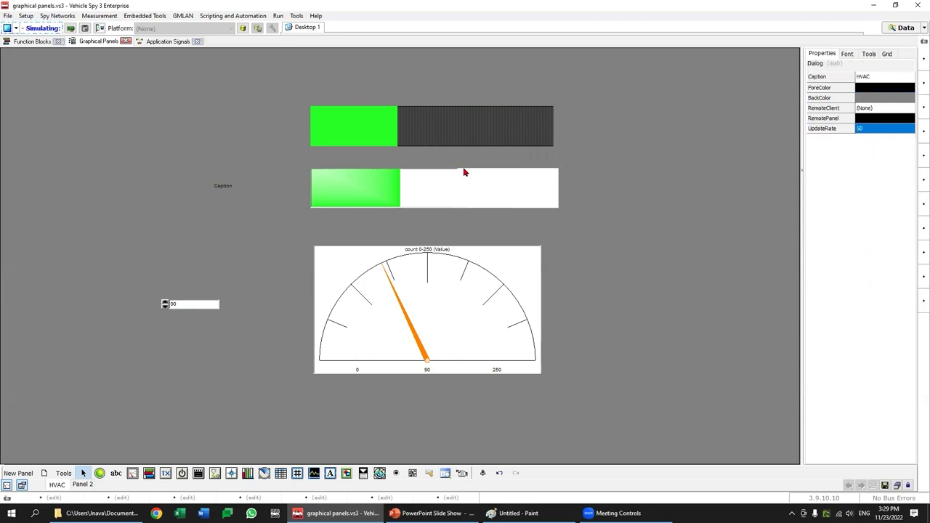
# Step: Set the green bargraph's border style to 0-None and deselect it
pyautogui.click(438, 195)
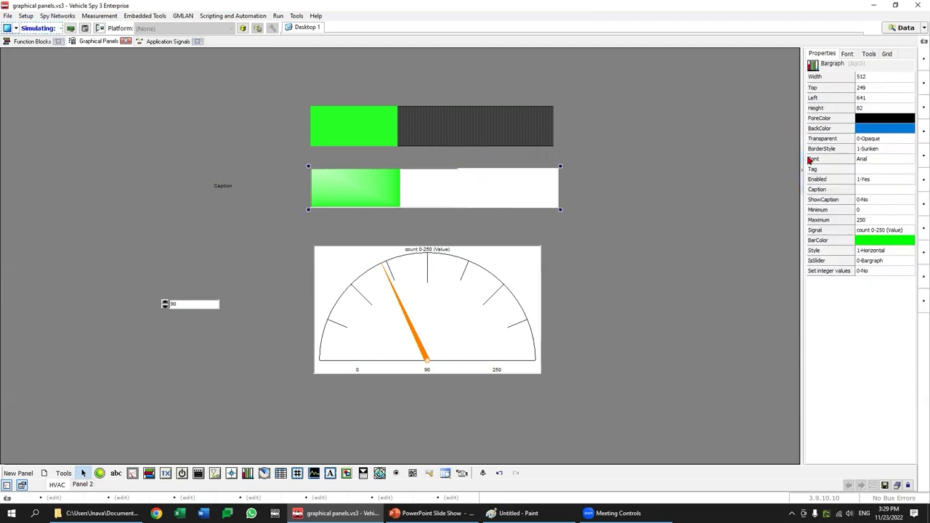
pyautogui.click(881, 149)
pyautogui.click(875, 158)
pyautogui.click(722, 174)
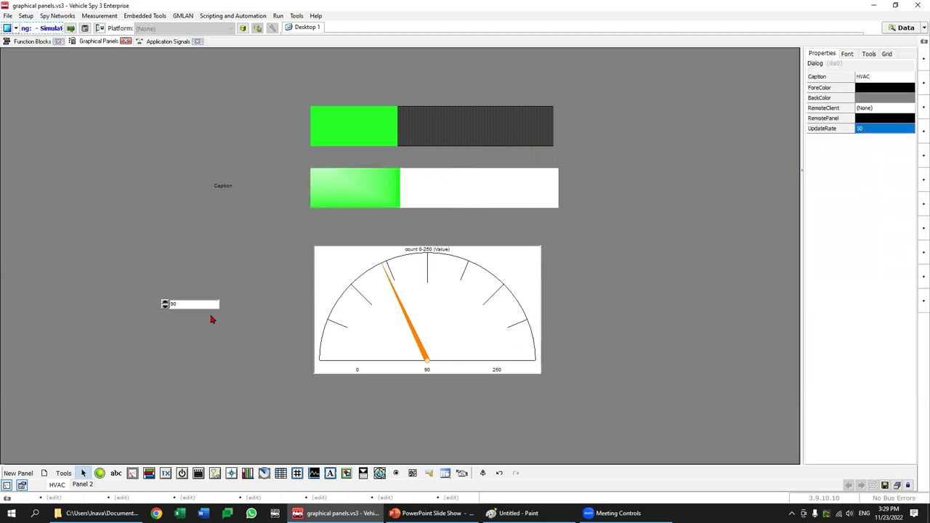
# Step: Delete the numeric entry from the HVAC panel
pyautogui.click(188, 308)
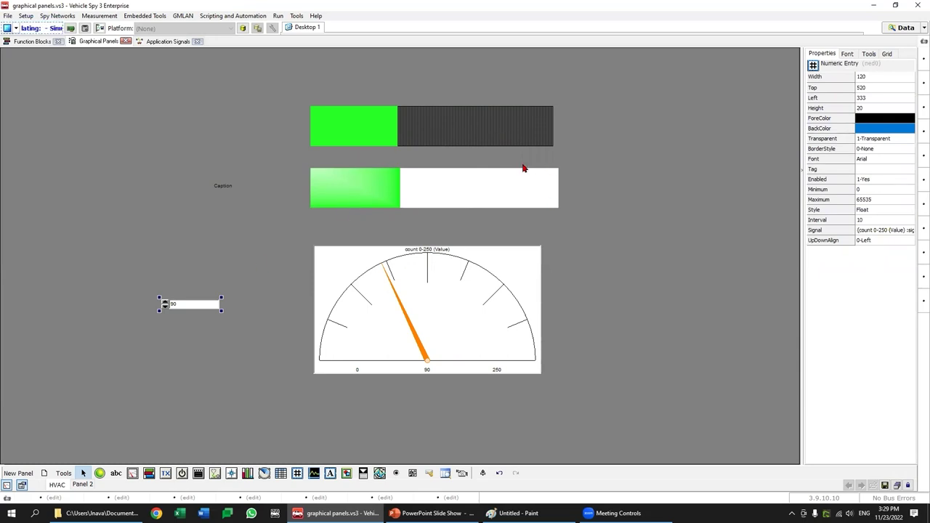
pyautogui.click(231, 324)
pyautogui.click(183, 308)
pyautogui.press('Delete')
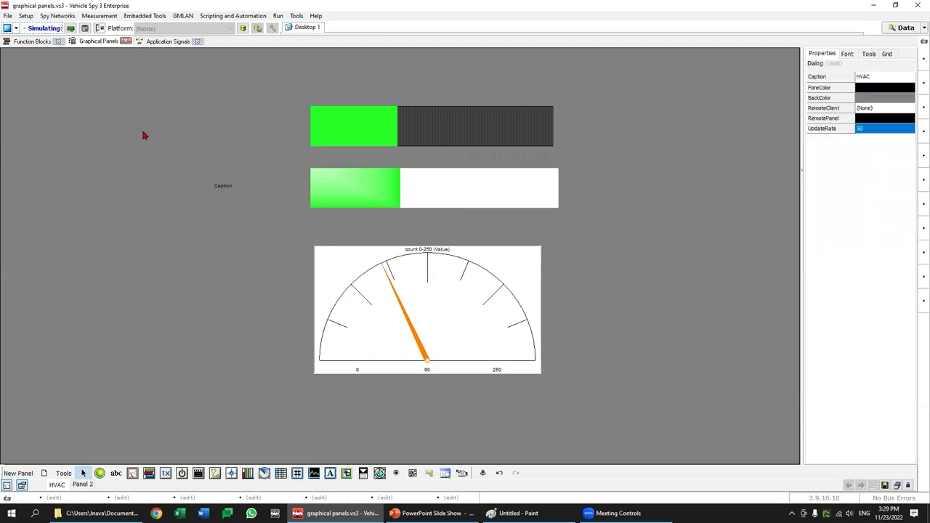
# Step: Start the counter 0-250 function block and return to the HVAC graphical panel
pyautogui.click(33, 41)
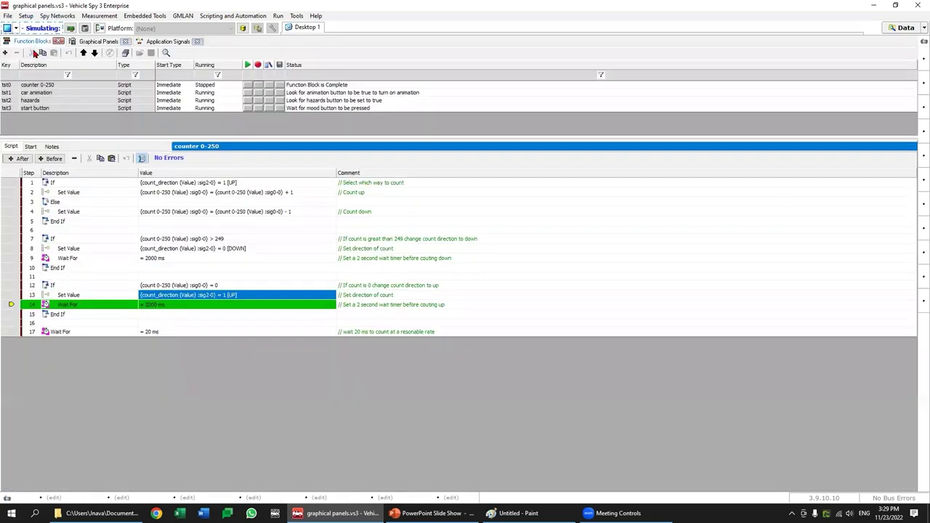
pyautogui.click(251, 85)
pyautogui.click(97, 42)
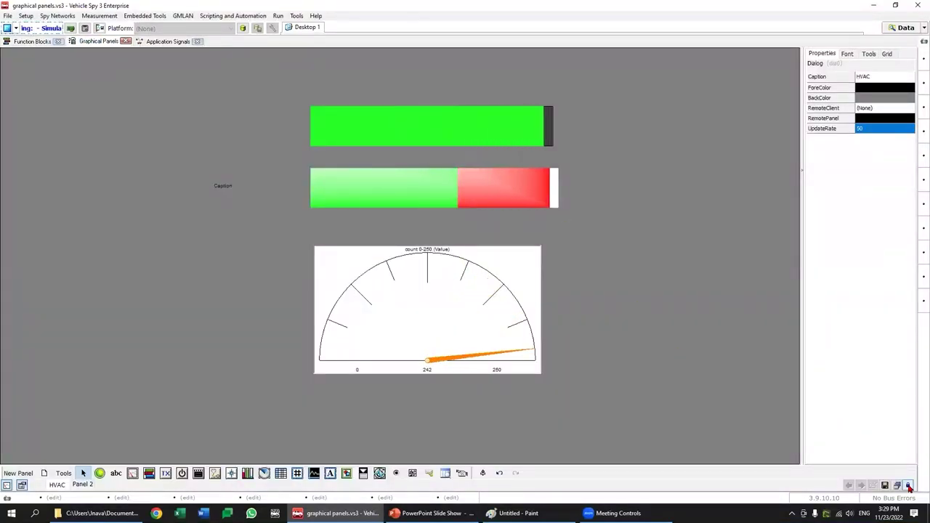
# Step: Set the HVAC panel's background color to black and delete the LED bargraph above the two-color bargraph
pyautogui.click(887, 96)
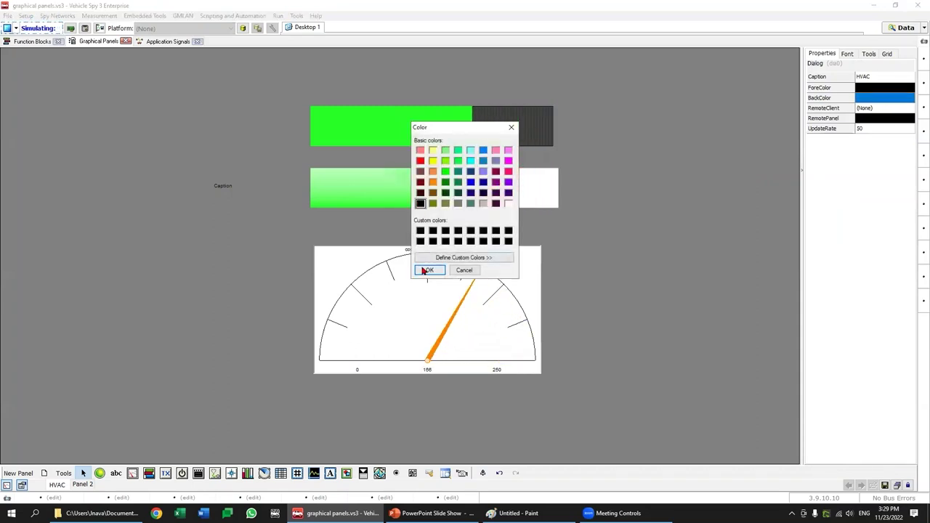
pyautogui.click(428, 270)
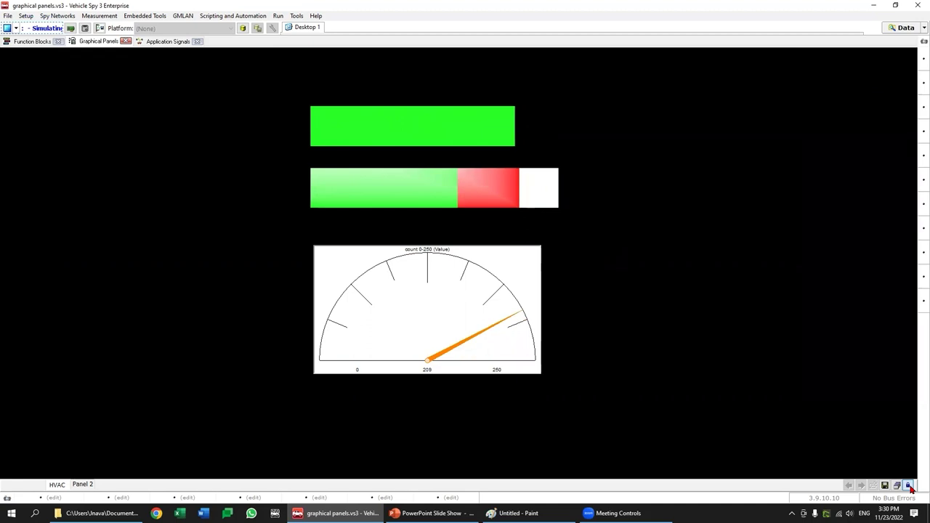
pyautogui.click(409, 123)
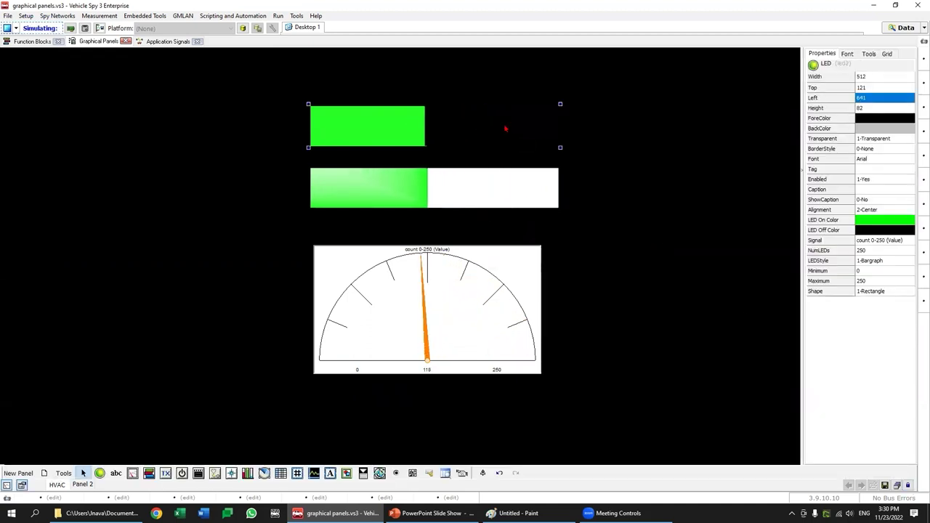
pyautogui.press('Delete')
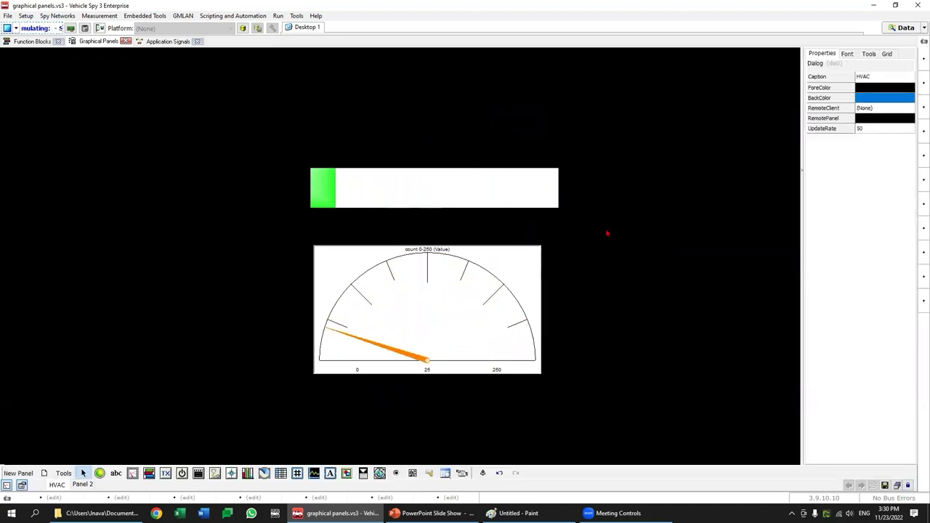
# Step: Switch to a new PowerPoint window and create a blank presentation
pyautogui.click(529, 282)
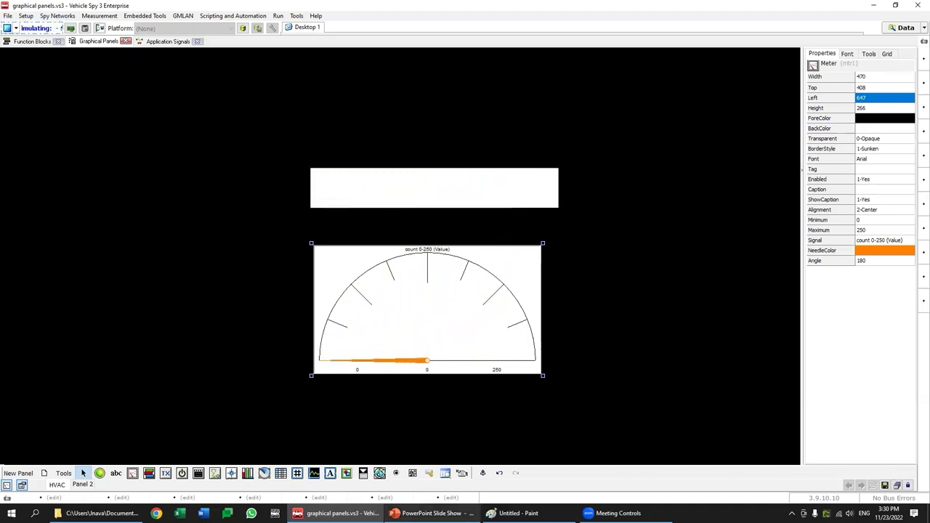
pyautogui.click(432, 513)
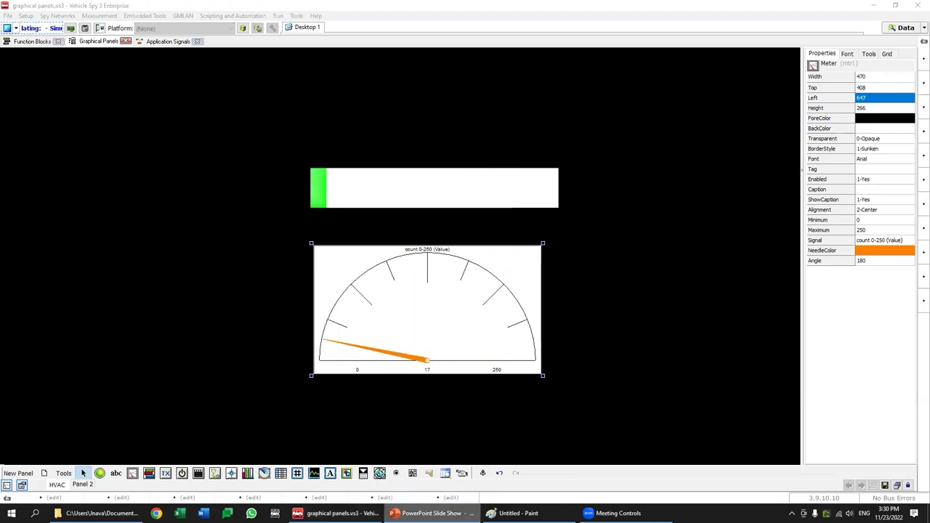
pyautogui.rightClick(431, 513)
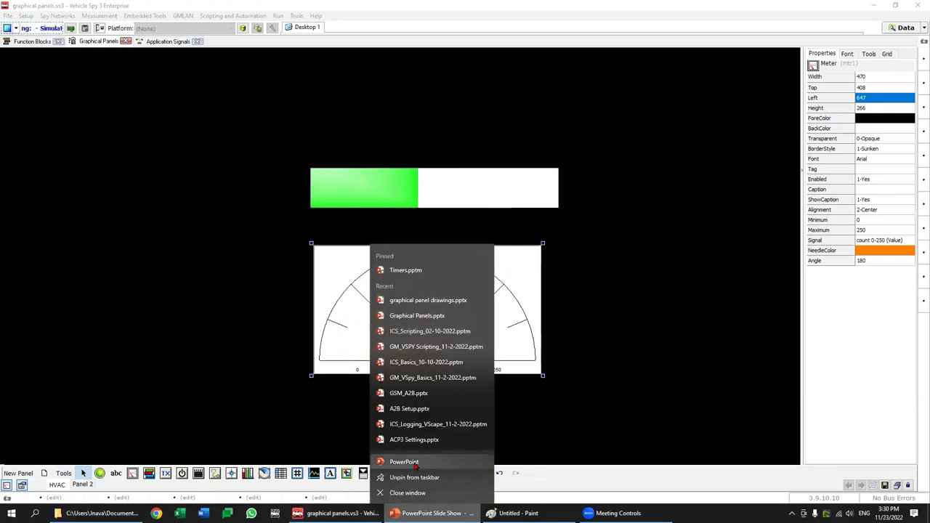
pyautogui.click(201, 366)
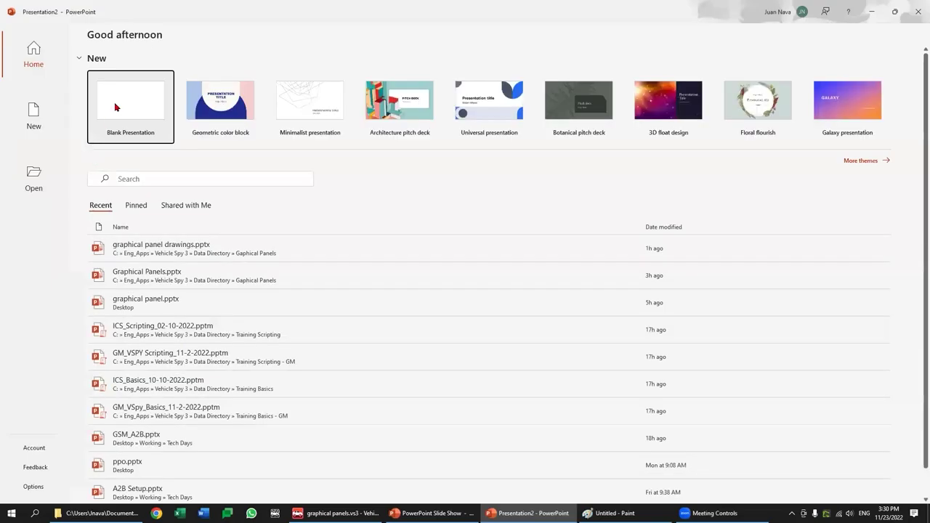
pyautogui.click(120, 98)
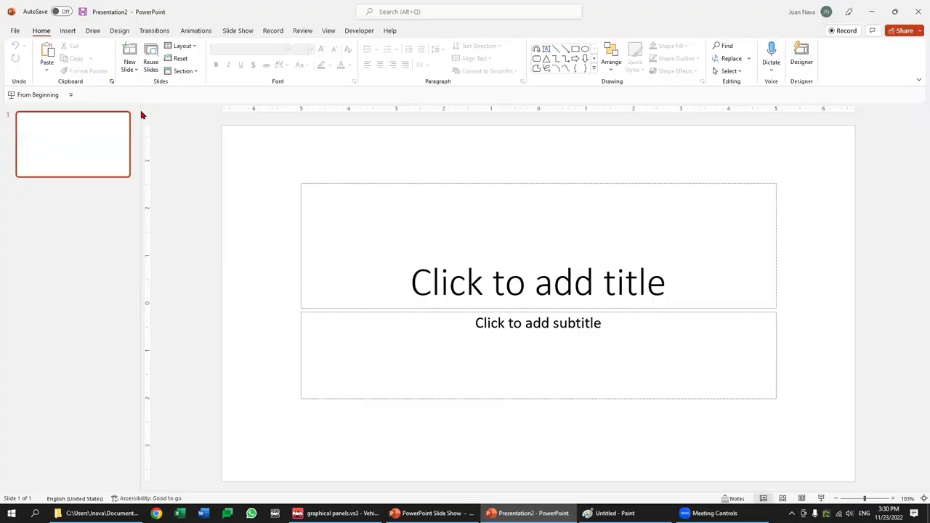
# Step: Delete the title and subtitle placeholders from the slide and close the Designer suggestions
pyautogui.click(332, 188)
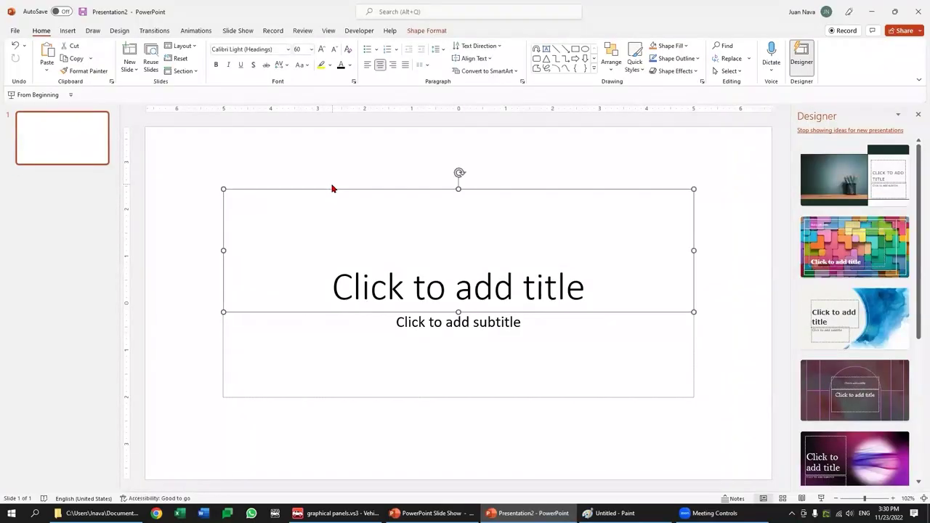
pyautogui.press('Delete')
pyautogui.click(345, 397)
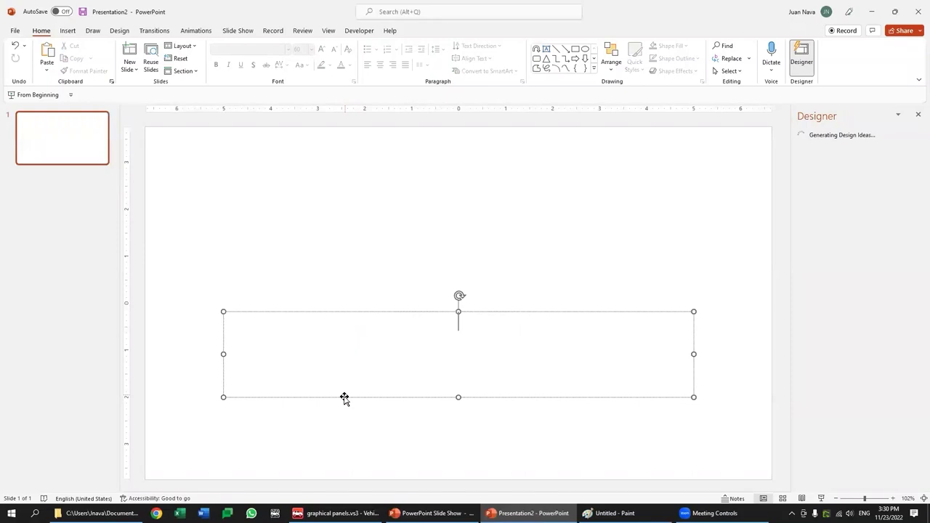
pyautogui.press('Delete')
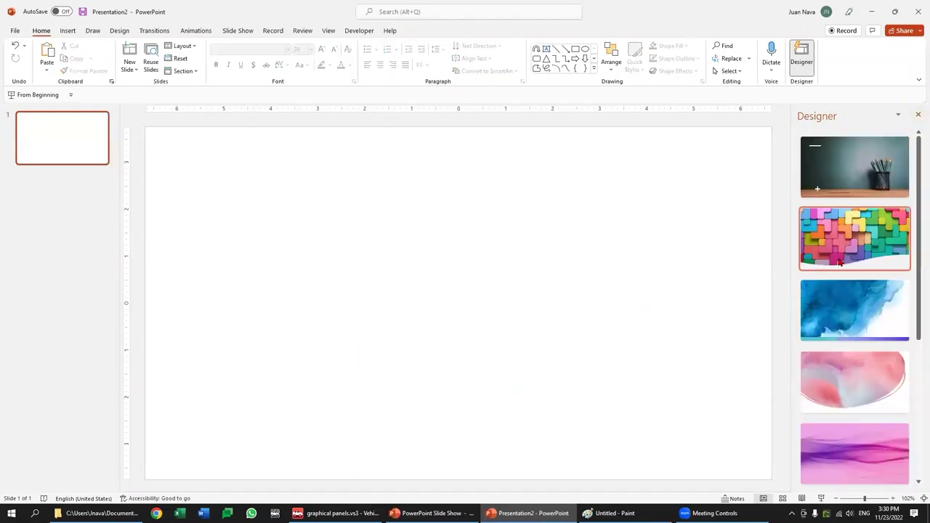
pyautogui.click(917, 117)
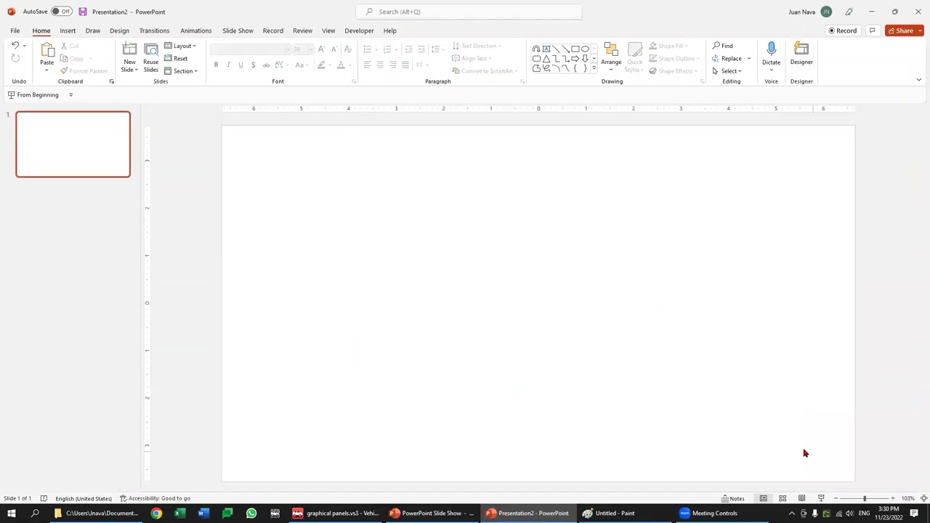
# Step: Set the slide's zoom level to 100%
pyautogui.click(843, 500)
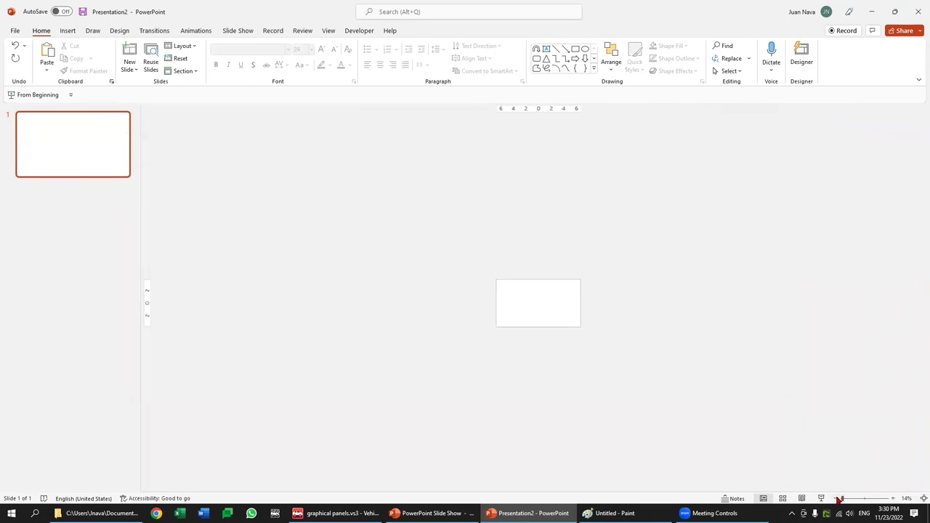
pyautogui.click(892, 498)
pyautogui.click(892, 498)
pyautogui.click(892, 498)
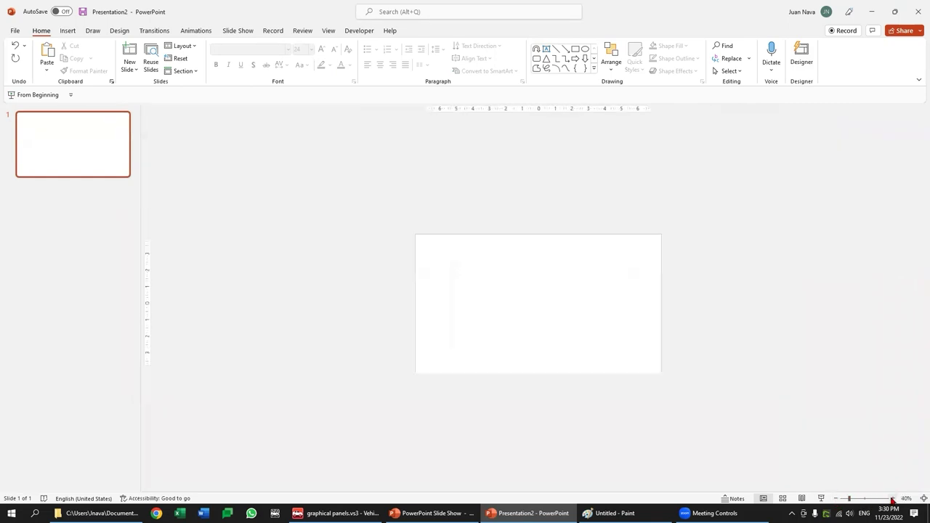
pyautogui.click(893, 499)
pyautogui.click(893, 498)
pyautogui.click(893, 498)
pyautogui.click(893, 498)
pyautogui.click(892, 499)
pyautogui.click(892, 498)
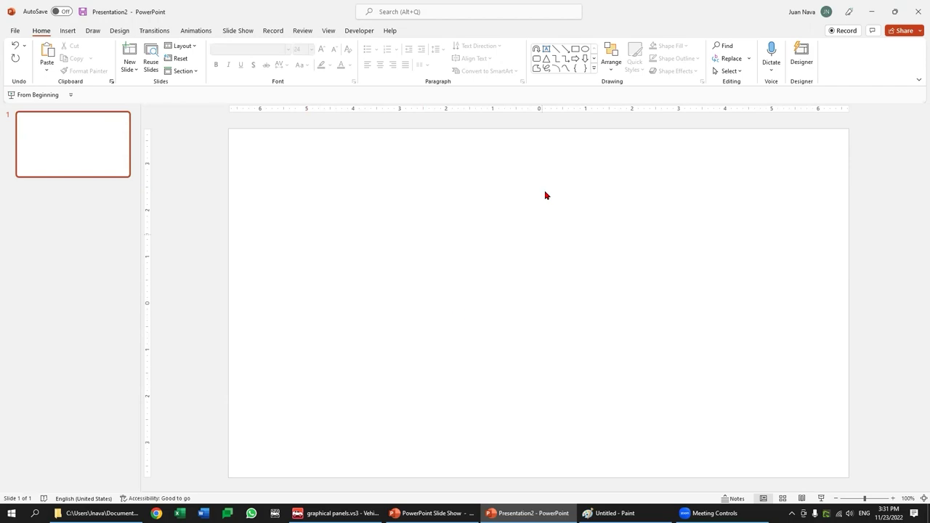
# Step: Draw a circle about 2.29" in diameter in the lower middle of the blank slide
pyautogui.click(67, 30)
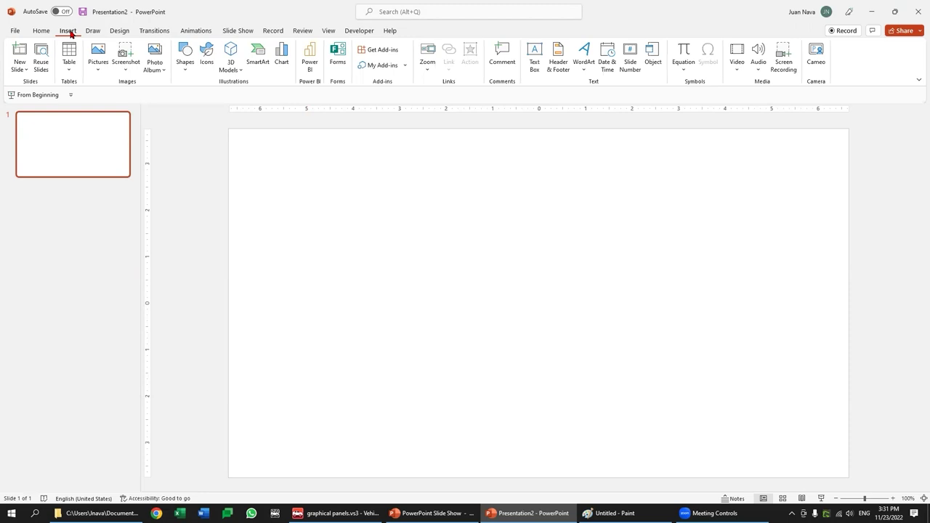
pyautogui.click(190, 73)
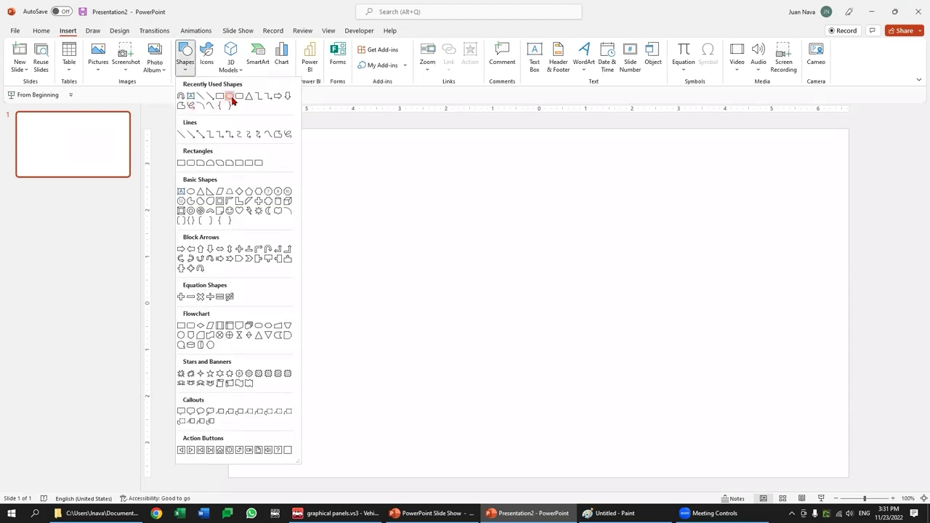
pyautogui.click(229, 96)
pyautogui.click(450, 302)
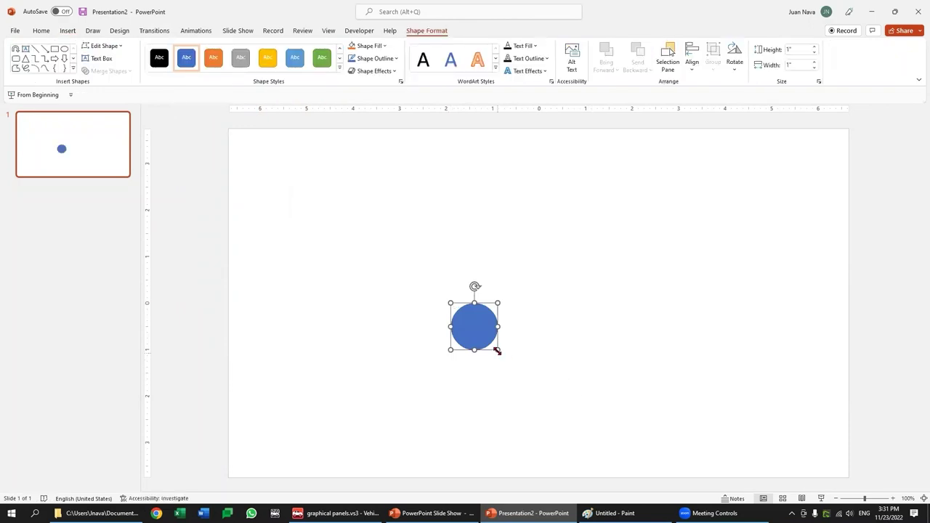
pyautogui.moveTo(508, 362); pyautogui.dragTo(562, 405)
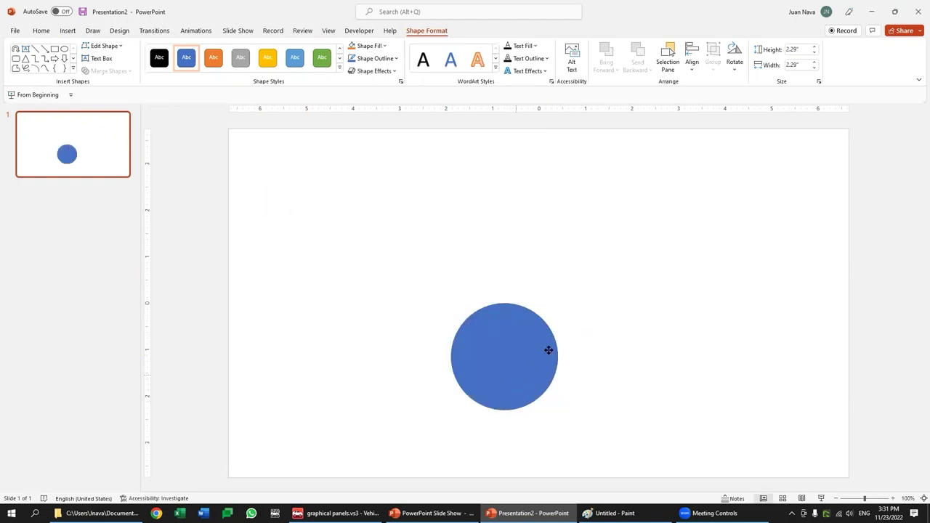
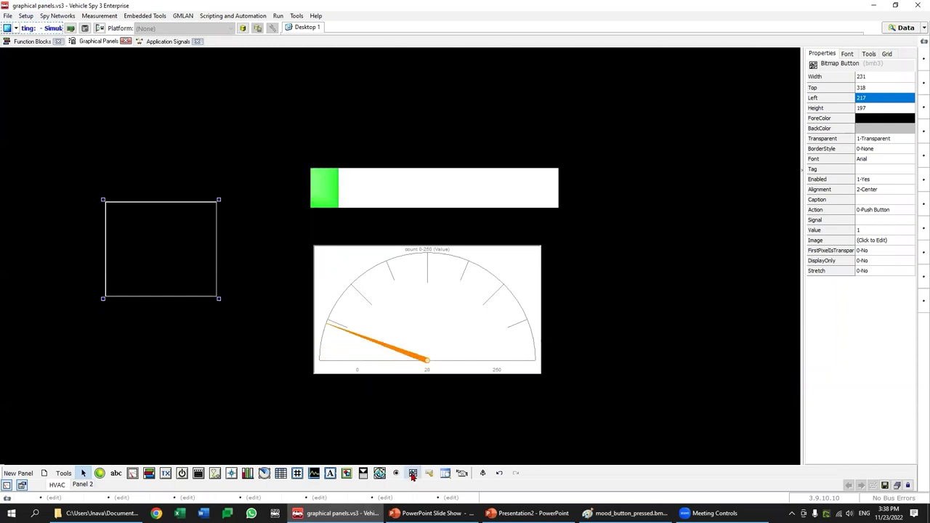
# Step: Delete the empty bitmap buttons from the HVAC panel, including a small extra one placed inside the large one
pyautogui.click(183, 301)
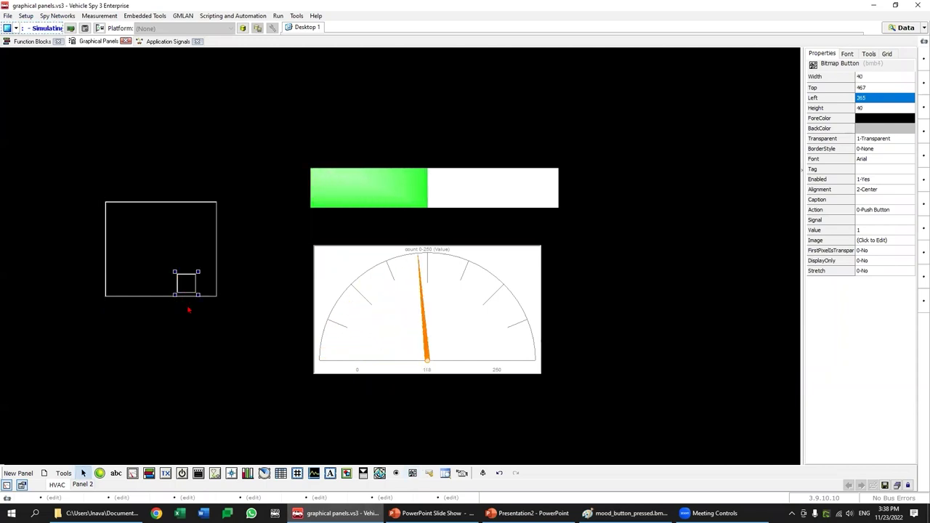
pyautogui.click(189, 309)
pyautogui.hotkey('ctrl', 'z')
pyautogui.click(181, 277)
pyautogui.press('Delete')
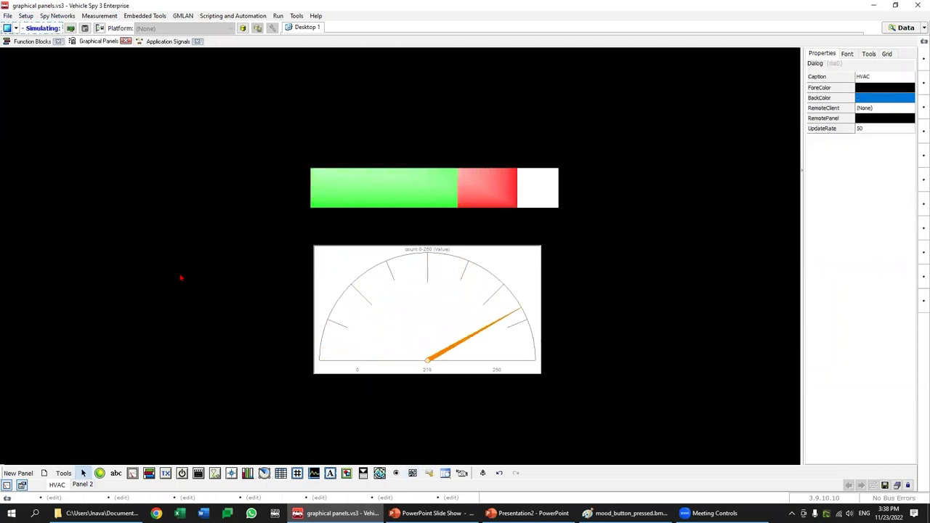
# Step: Place a new bitmap button to the left of the bar graph on the HVAC panel, about 249 wide and 219 high
pyautogui.click(412, 473)
pyautogui.click(196, 212)
pyautogui.moveTo(203, 220); pyautogui.dragTo(125, 157)
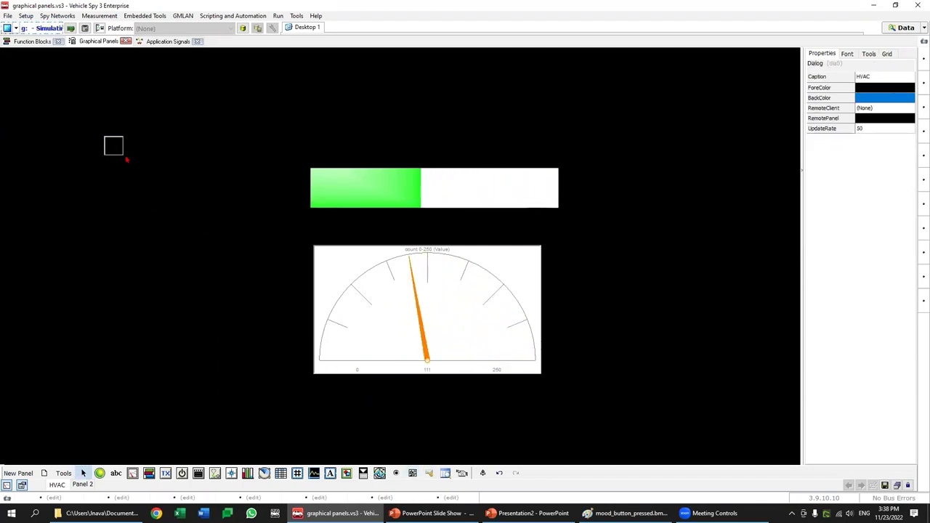
pyautogui.moveTo(125, 157); pyautogui.dragTo(226, 243)
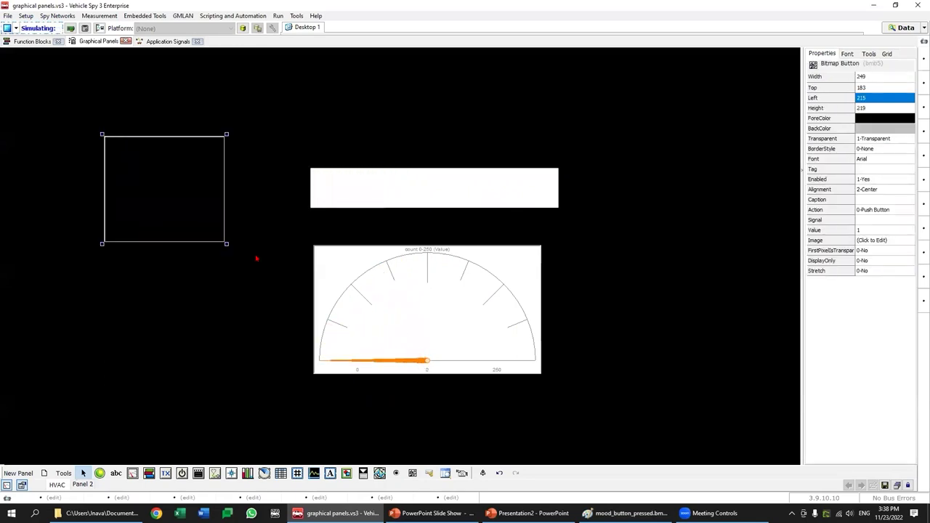
# Step: Load start_button.bmp as both the Disabled and the State 1 image of the new bitmap button
pyautogui.click(876, 241)
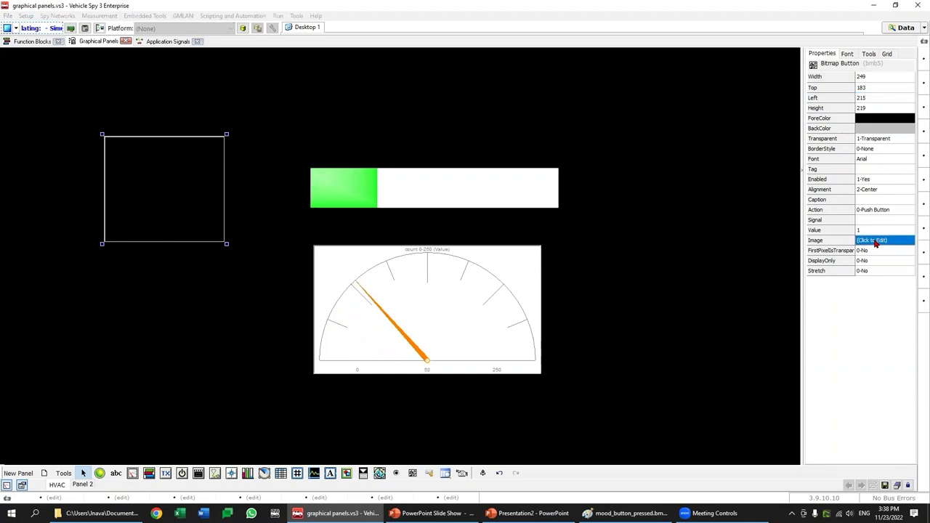
pyautogui.click(267, 148)
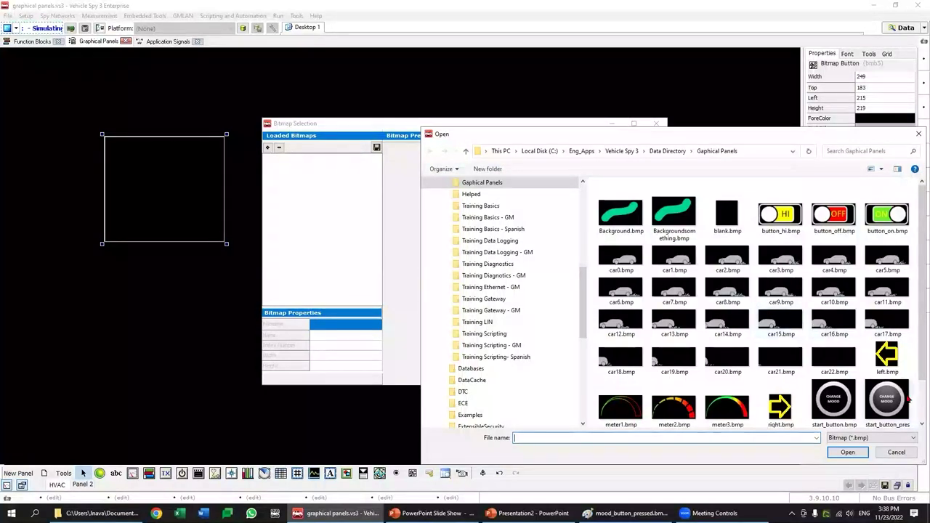
pyautogui.click(831, 401)
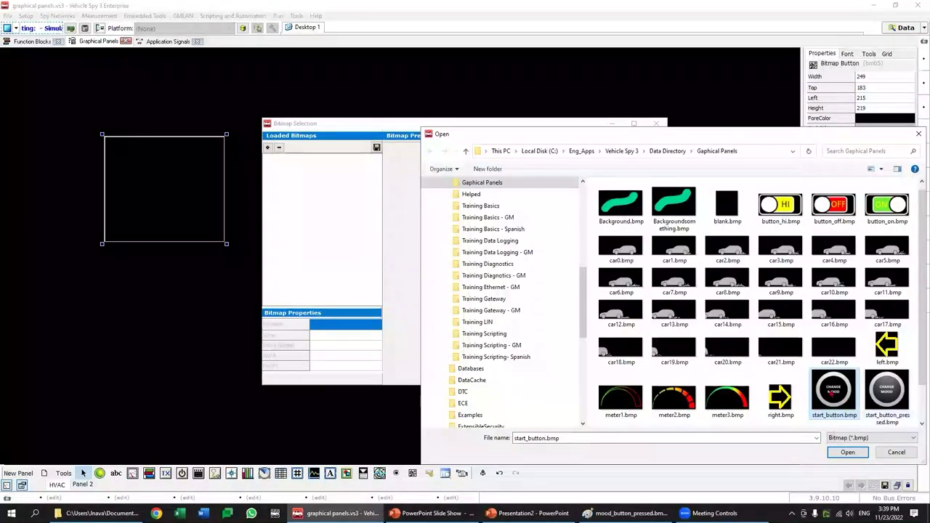
pyautogui.click(847, 451)
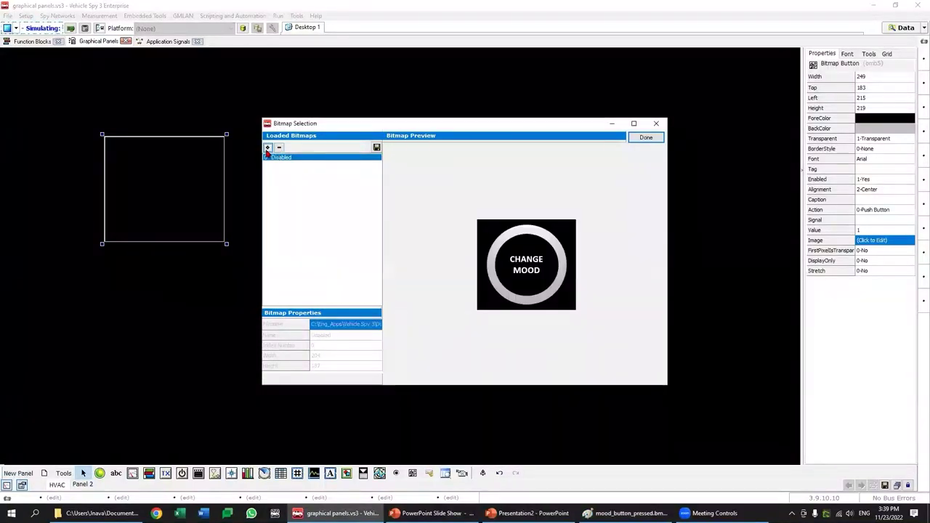
pyautogui.click(599, 361)
pyautogui.click(834, 389)
pyautogui.click(847, 453)
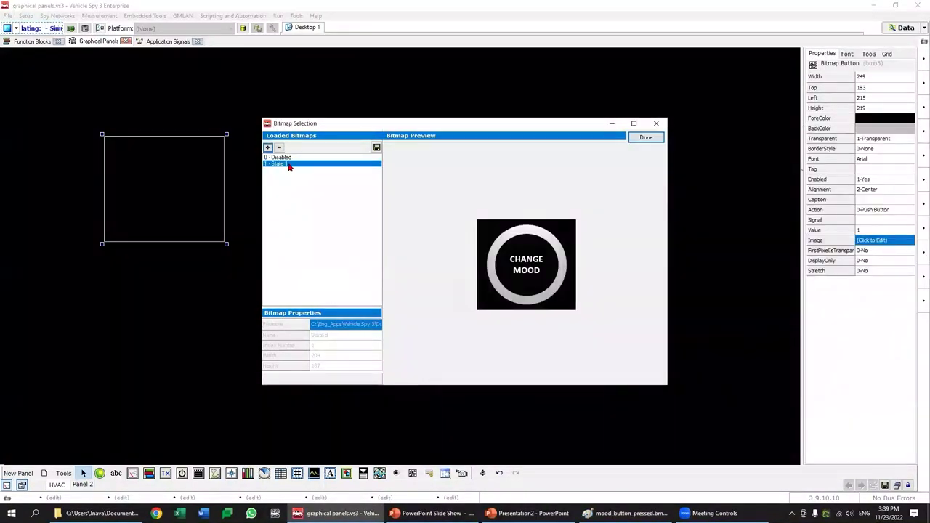
# Step: Load start_button_pressed.bmp as the State 2 image and shrink the bitmap button to about 207 by 186
pyautogui.click(398, 249)
pyautogui.click(886, 388)
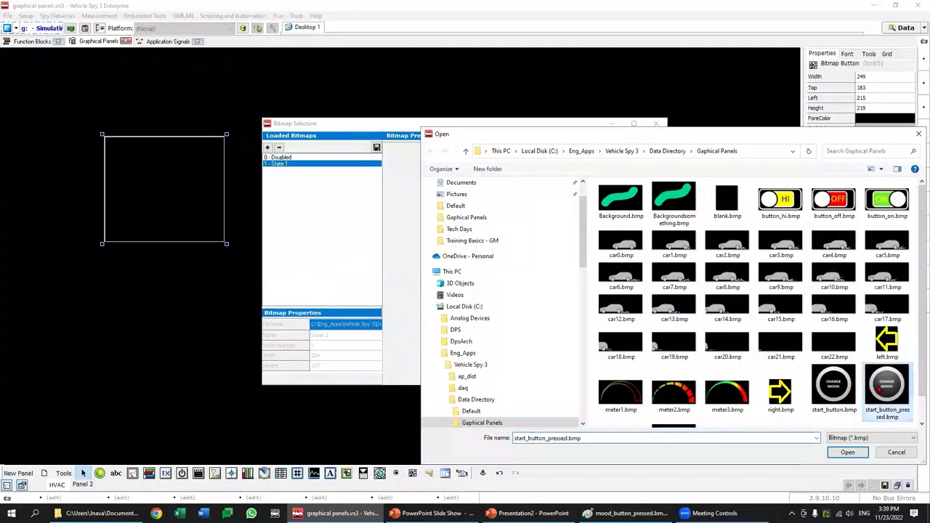
pyautogui.click(843, 452)
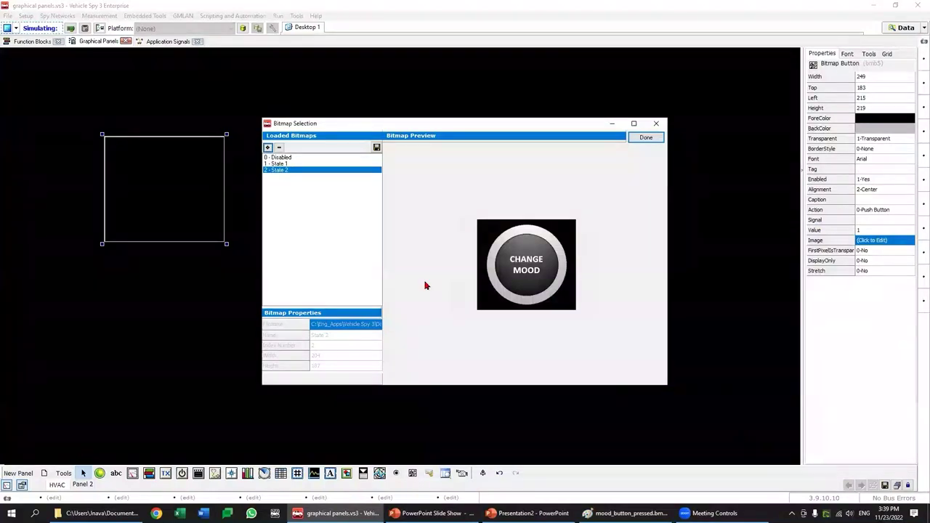
pyautogui.click(643, 138)
pyautogui.moveTo(227, 243); pyautogui.dragTo(206, 227)
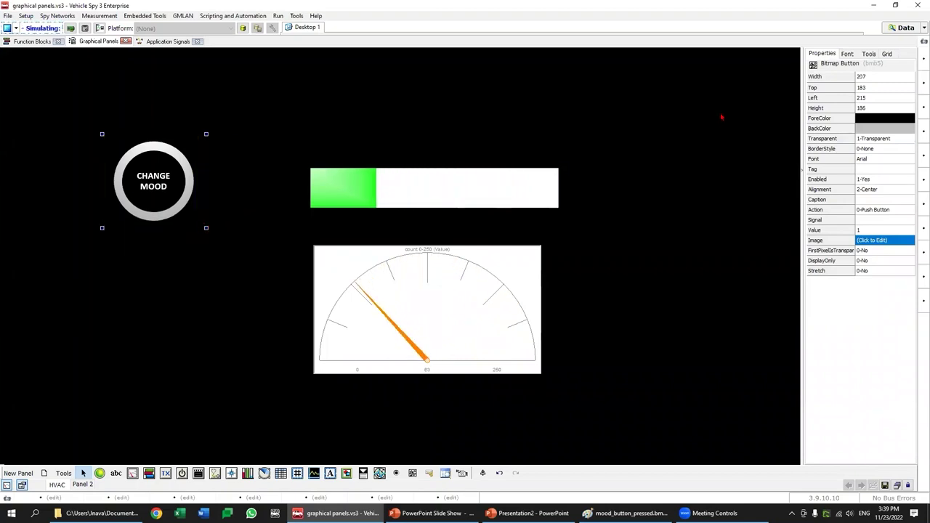
# Step: Set the HVAC panel's background colour to grey
pyautogui.click(754, 116)
pyautogui.click(875, 97)
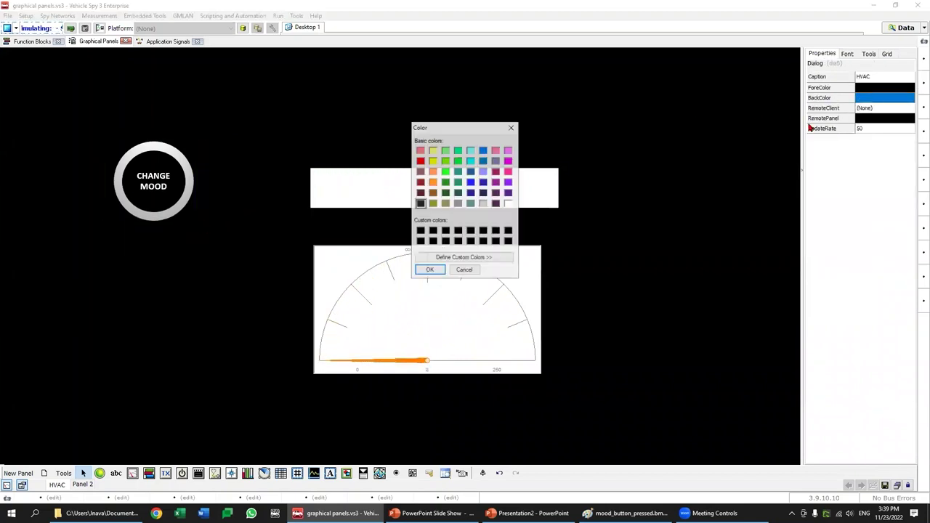
pyautogui.click(460, 204)
pyautogui.click(429, 270)
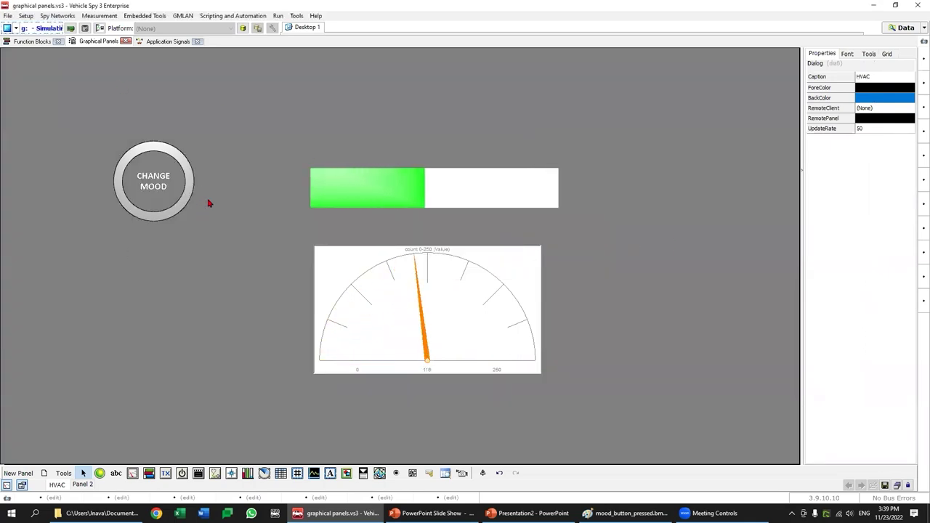
# Step: Shift the CHANGE MOOD button slightly down and enlarge its frame to about 245 wide and 220 high
pyautogui.click(181, 195)
pyautogui.click(202, 231)
pyautogui.click(204, 228)
pyautogui.moveTo(204, 225); pyautogui.dragTo(226, 250)
pyautogui.click(206, 229)
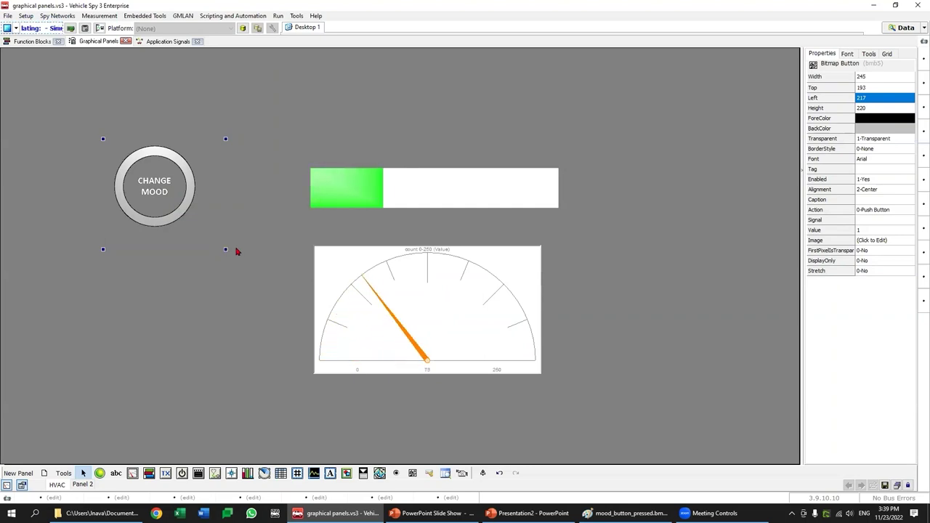
# Step: Set the HVAC panel's background colour to black
pyautogui.click(702, 191)
pyautogui.click(870, 102)
pyautogui.click(420, 204)
pyautogui.click(429, 270)
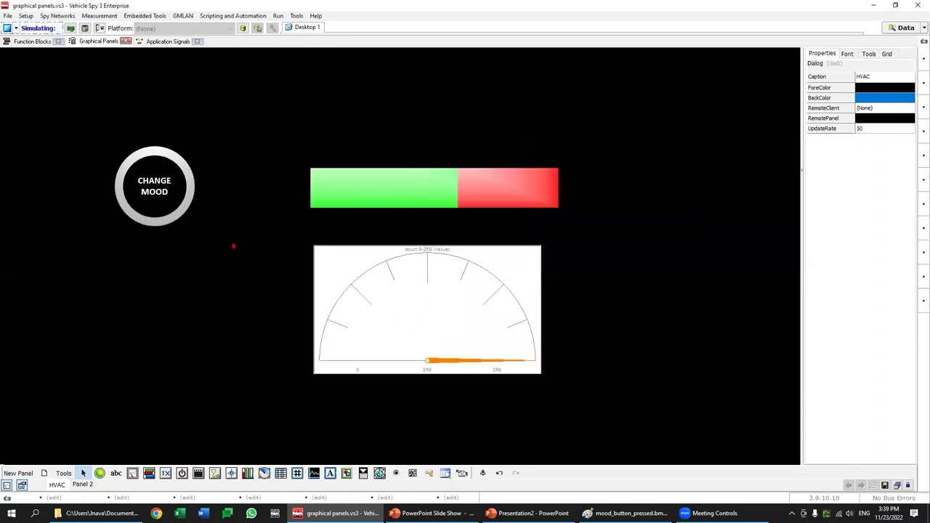
# Step: Lock the panel and test the CHANGE MOOD button's pressed appearance several times
pyautogui.click(178, 193)
pyautogui.click(908, 485)
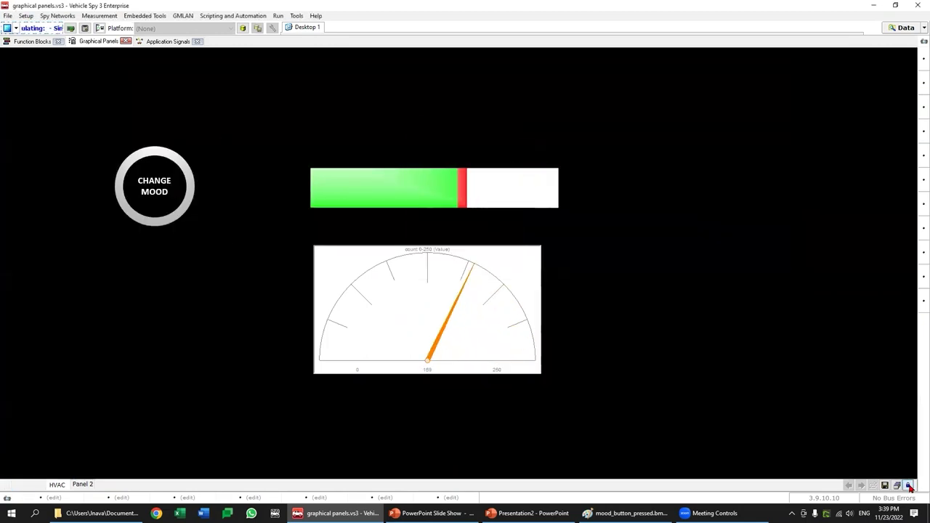
pyautogui.click(153, 199)
pyautogui.click(153, 199)
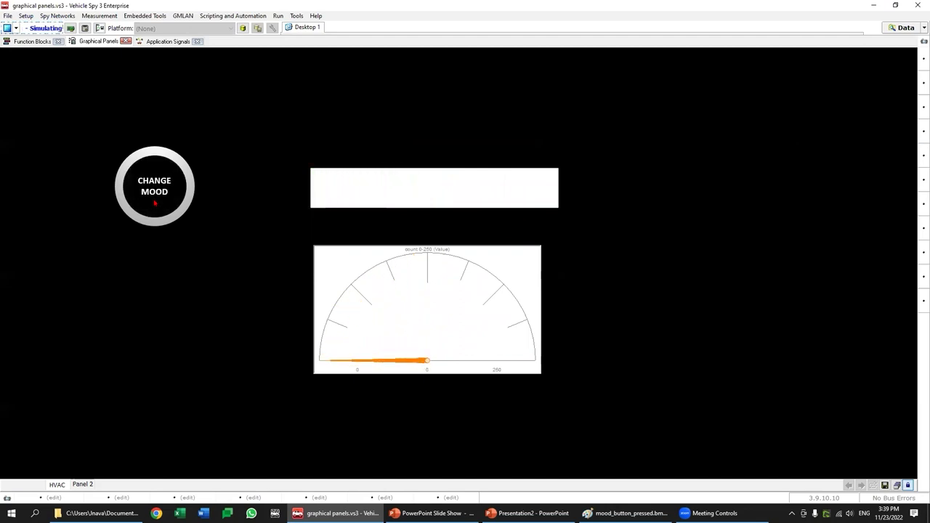
pyautogui.click(153, 201)
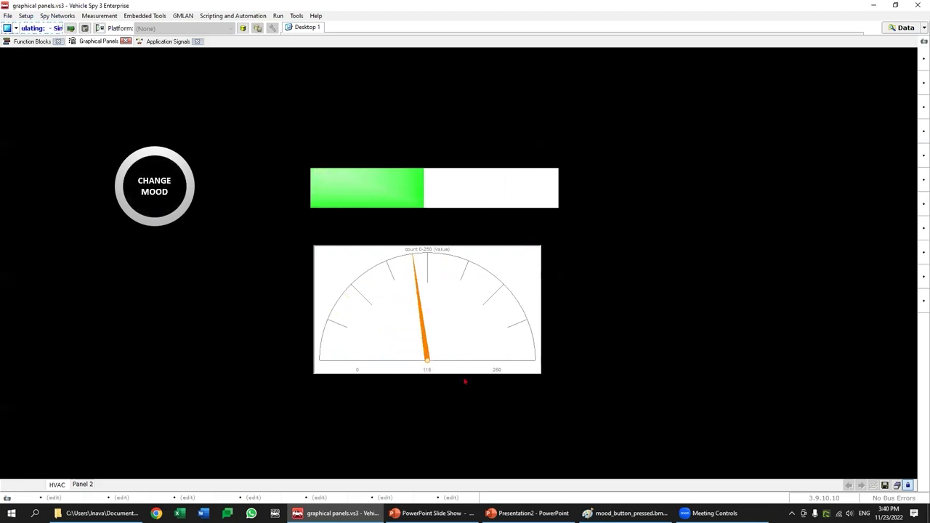
# Step: Unlock the panel for editing and assign the mood_button application signal to the CHANGE MOOD button
pyautogui.hotkey('ctrl', 'e')
pyautogui.click(180, 198)
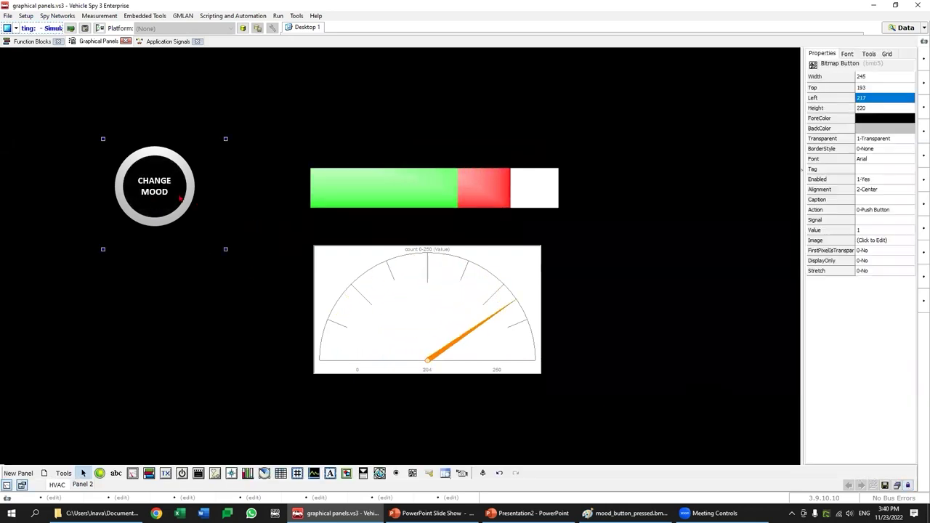
pyautogui.click(864, 222)
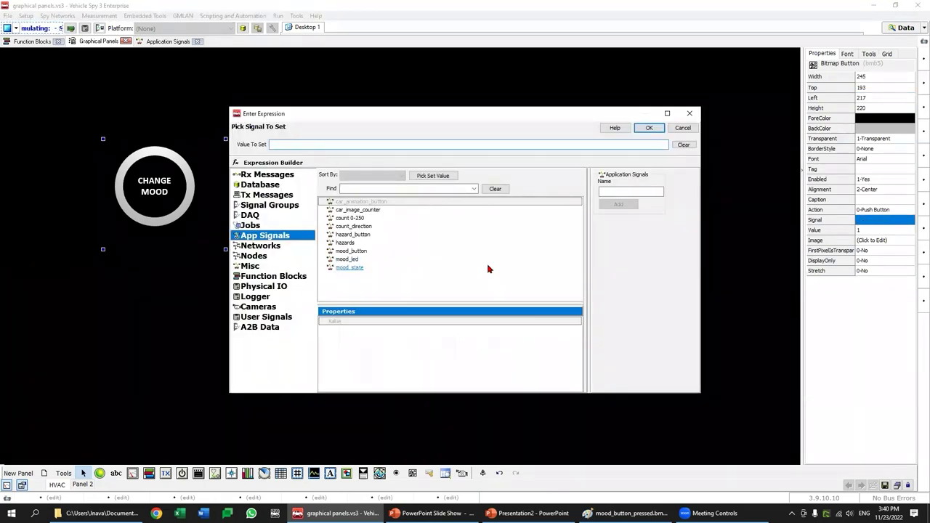
pyautogui.click(356, 251)
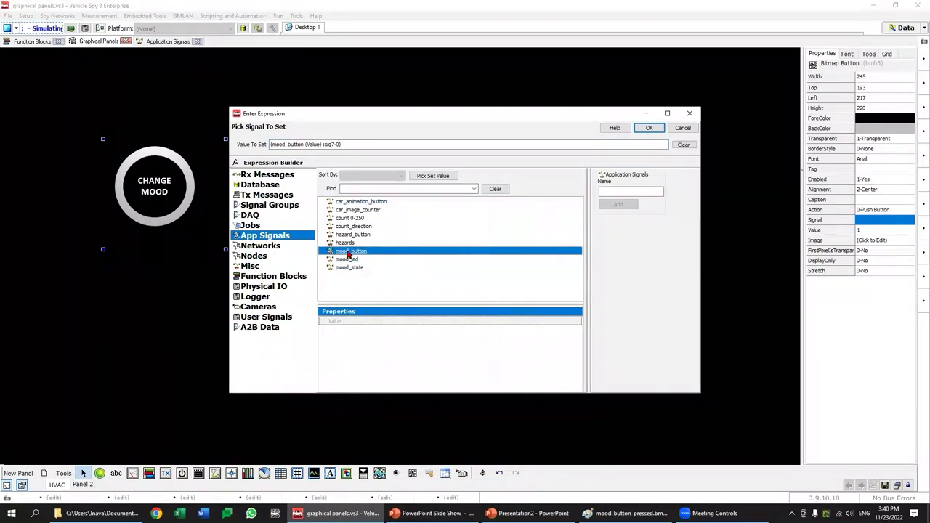
pyautogui.click(649, 128)
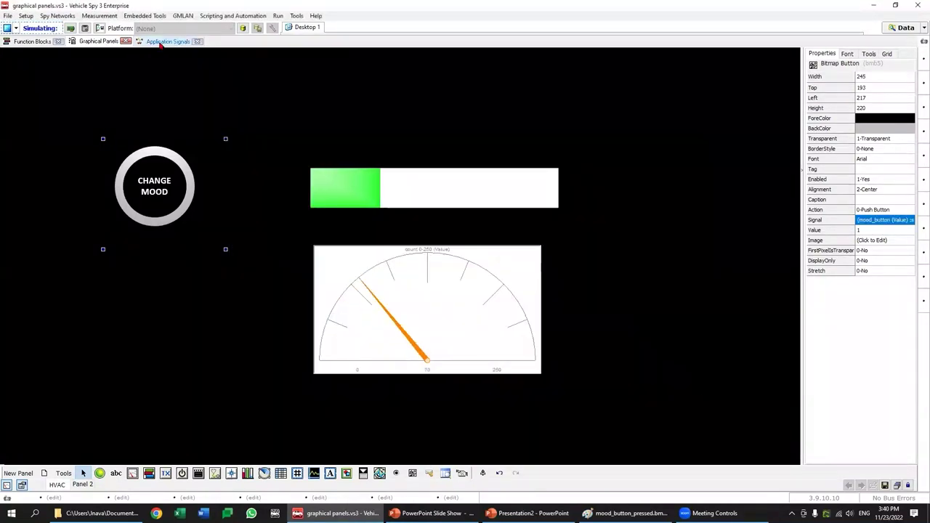
# Step: Examine the states and raw values defined for the mood_button application signal
pyautogui.click(160, 41)
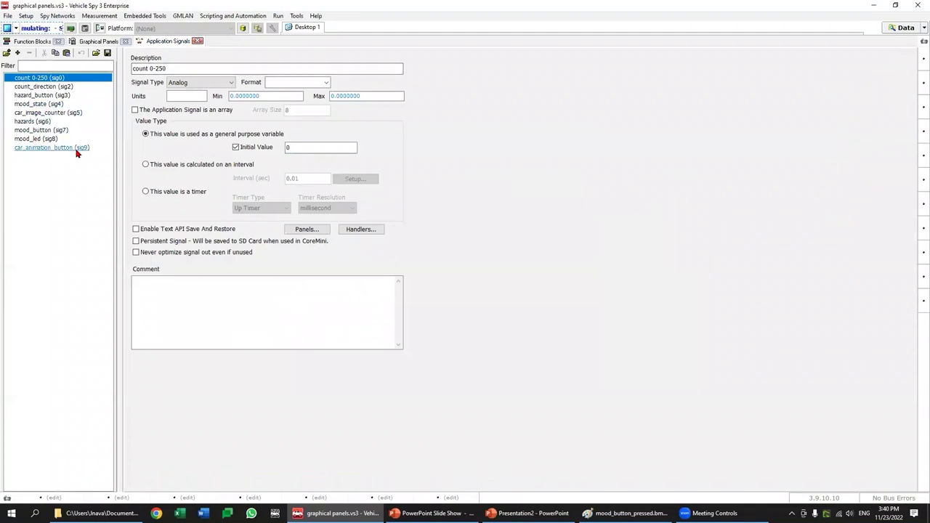
pyautogui.click(27, 130)
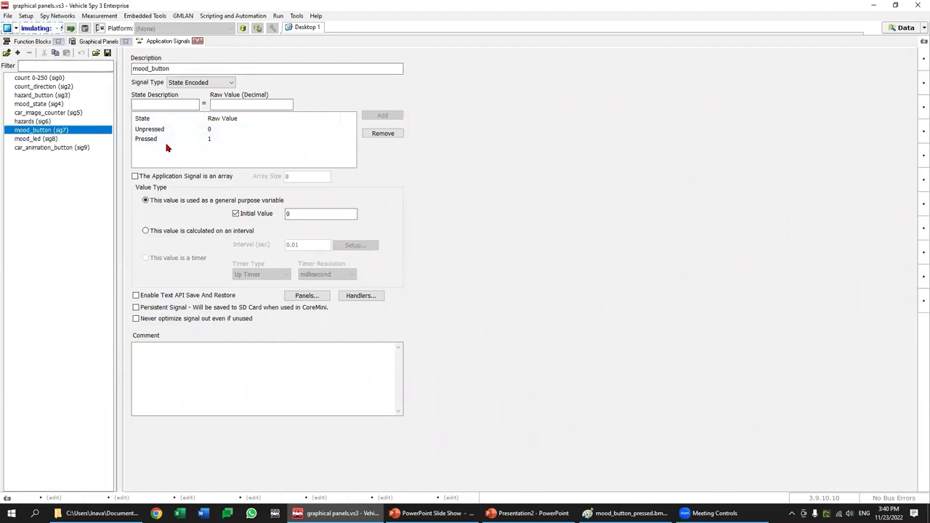
pyautogui.press('XF86AudioLowerVolume')
# Step: Rename the "start button" function block script to "mood button"
pyautogui.click(13, 42)
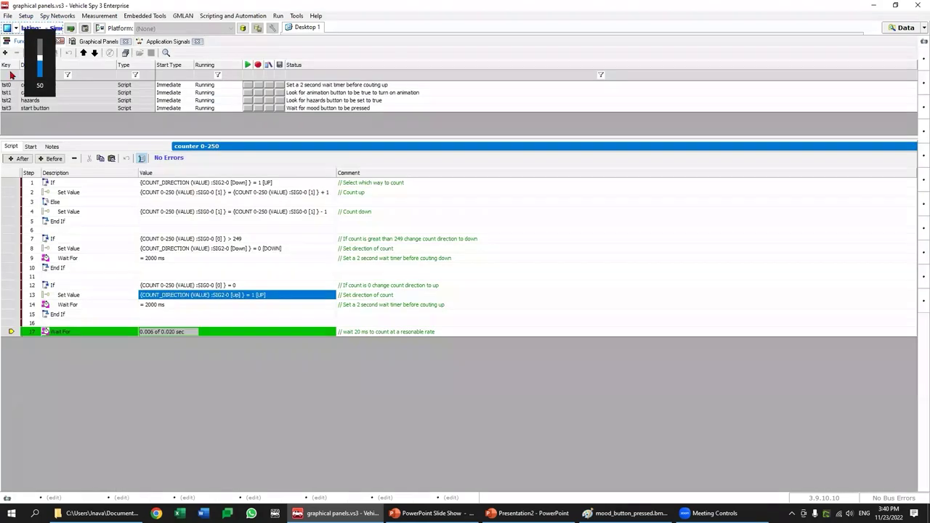
pyautogui.click(45, 109)
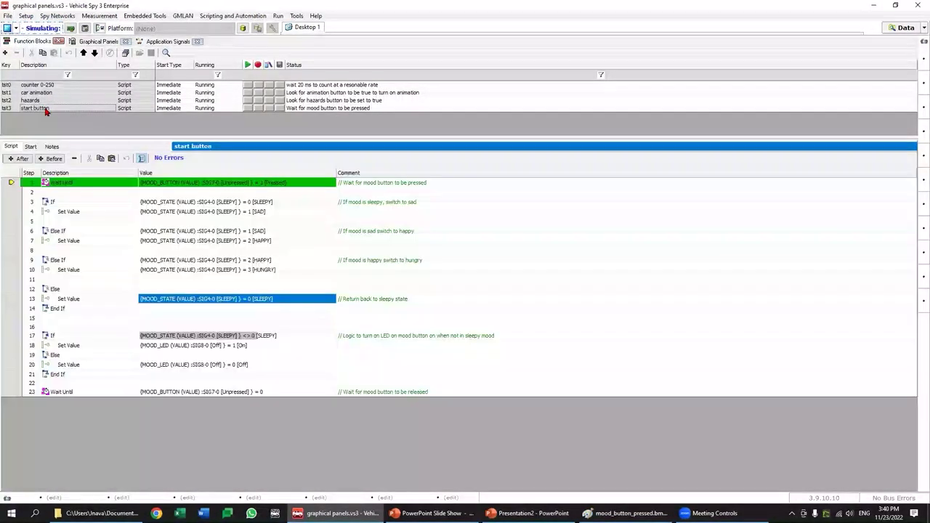
pyautogui.click(40, 109)
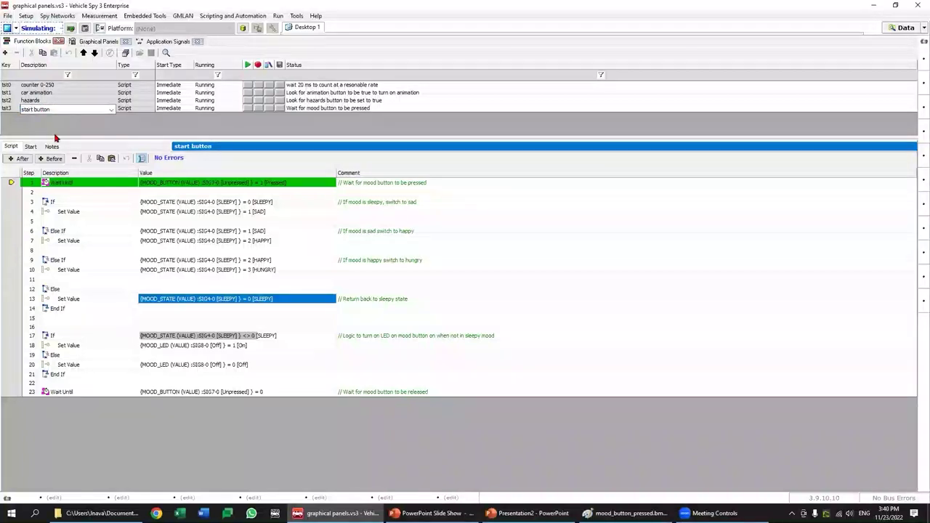
pyautogui.press('BackSpace')
pyautogui.press('BackSpace')
pyautogui.press('BackSpace')
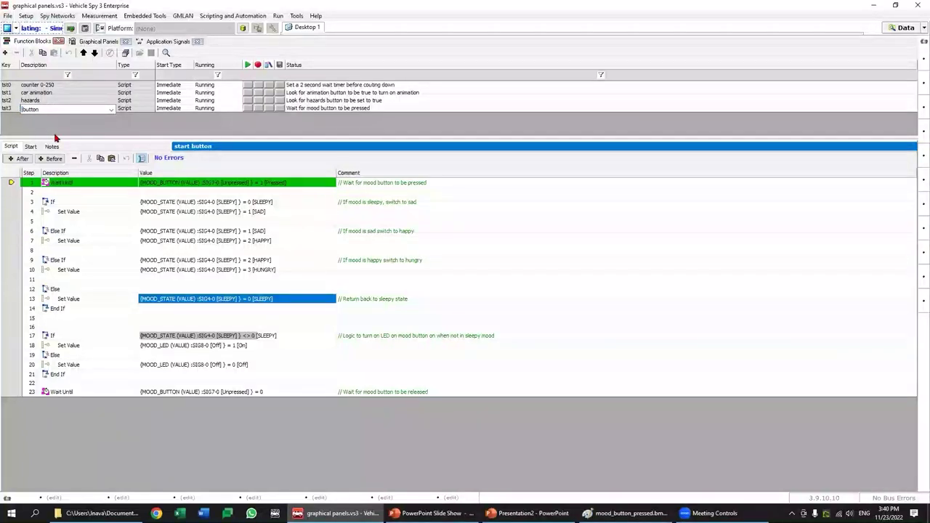
pyautogui.press('Return')
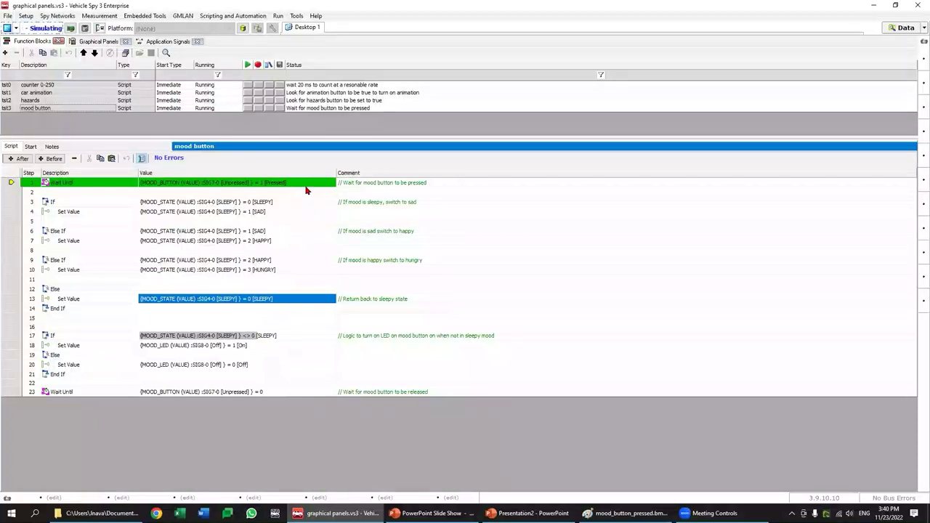
# Step: Add an LED indicator below the CHANGE MOOD button on the graphical panel, with 4 LEDs and about 225 by 78 in size
pyautogui.click(275, 393)
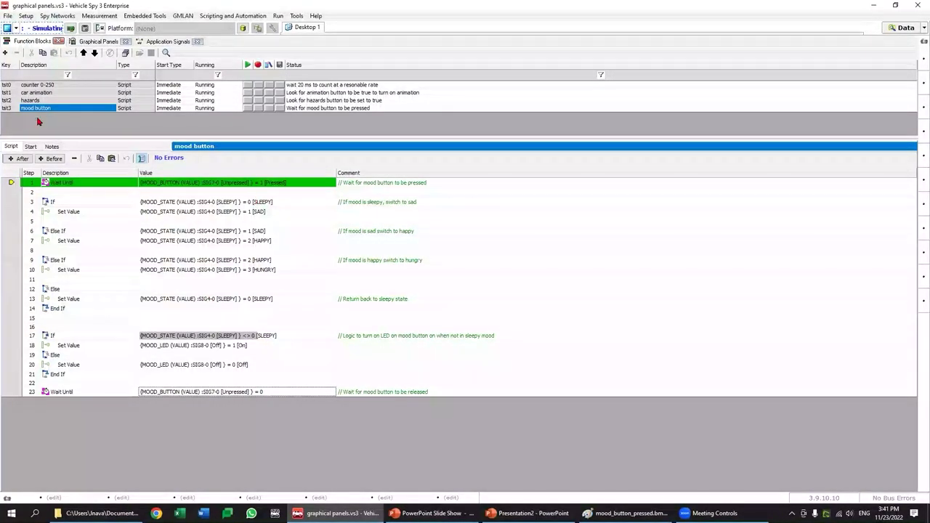
pyautogui.click(97, 42)
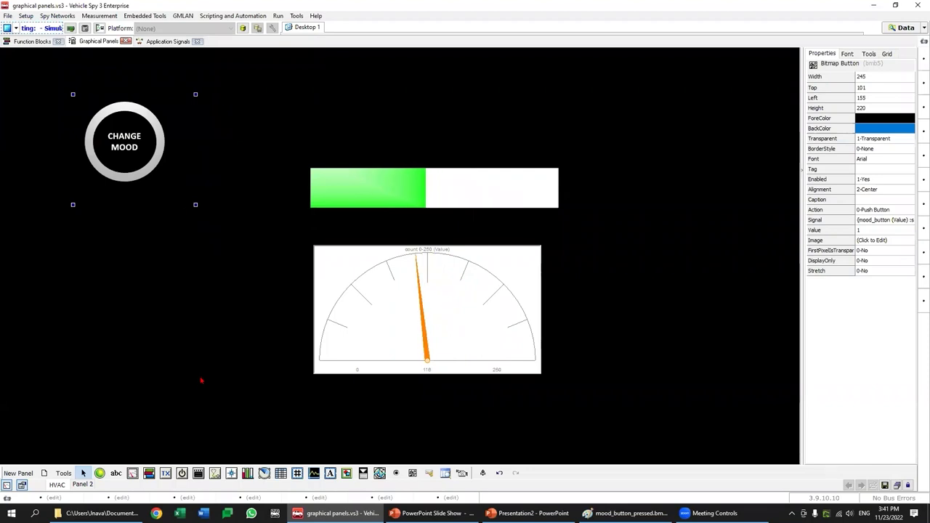
pyautogui.click(99, 474)
pyautogui.click(87, 244)
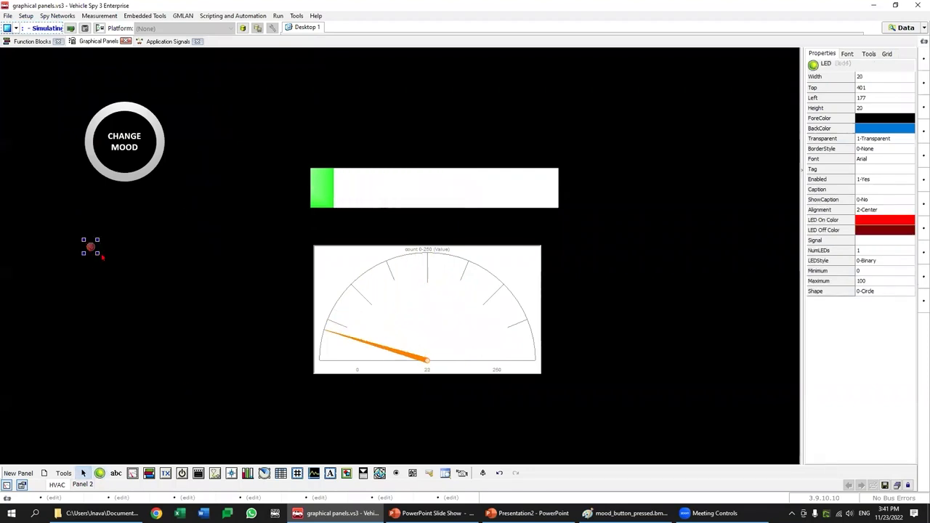
pyautogui.click(874, 250)
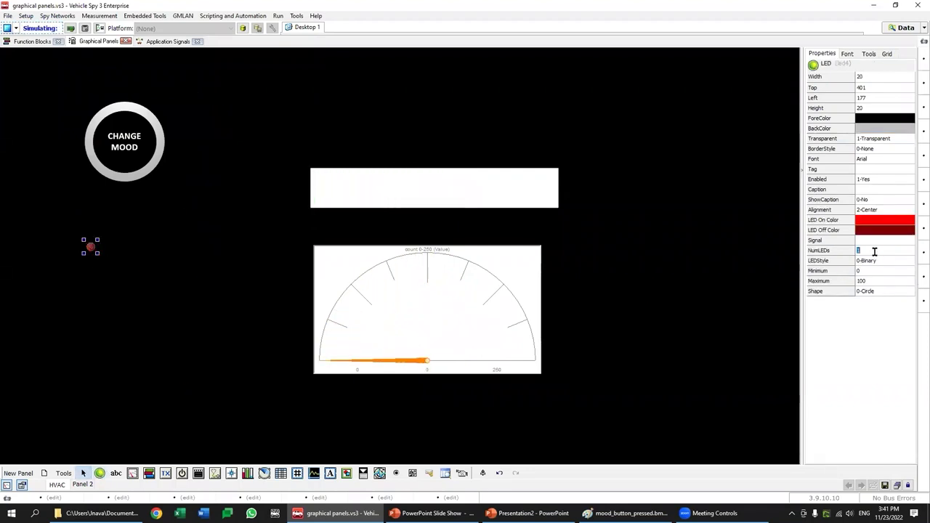
pyautogui.write('4')
pyautogui.press('Return')
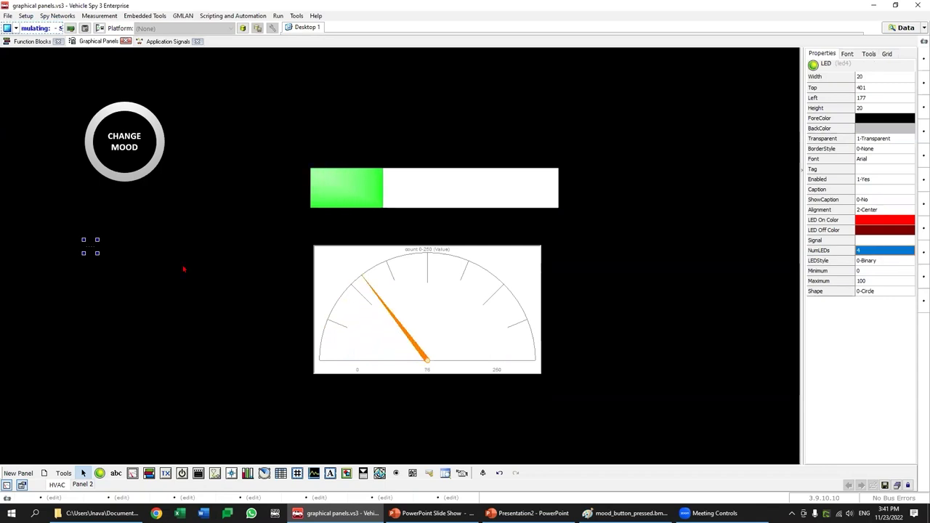
pyautogui.moveTo(99, 253); pyautogui.dragTo(196, 282)
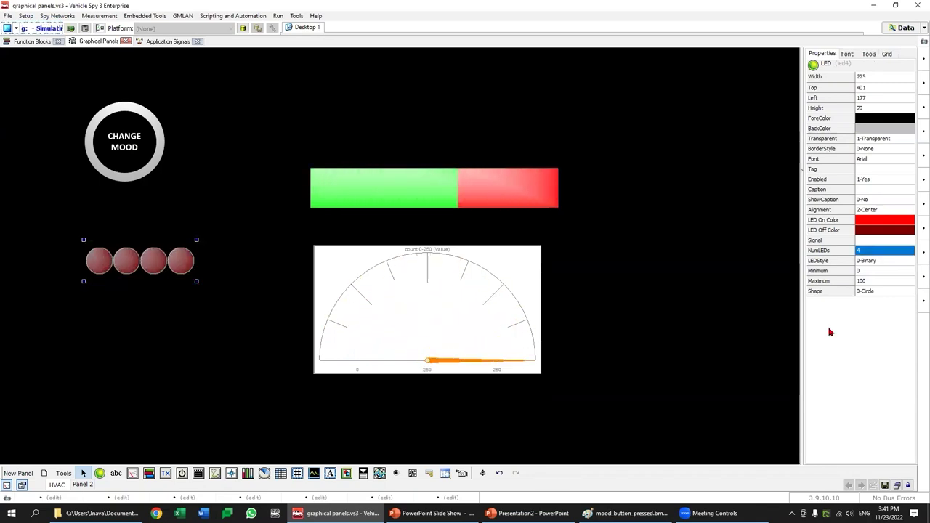
# Step: Assign the mood_state application signal to the row of four LEDs
pyautogui.click(864, 242)
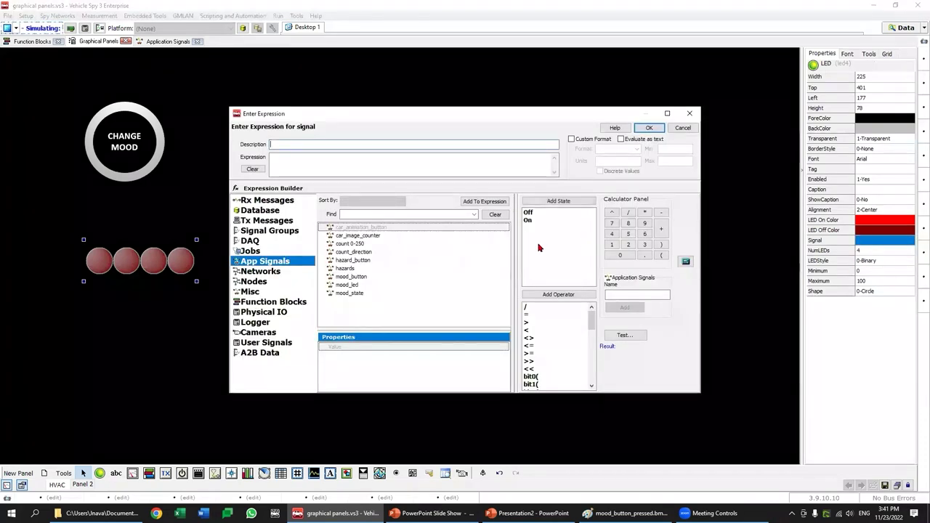
pyautogui.click(352, 294)
pyautogui.doubleClick(352, 293)
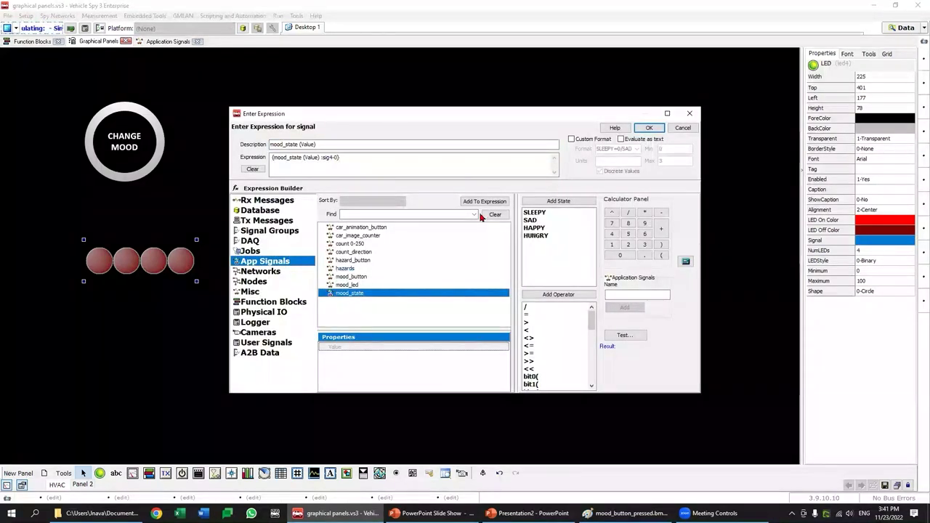
pyautogui.click(649, 127)
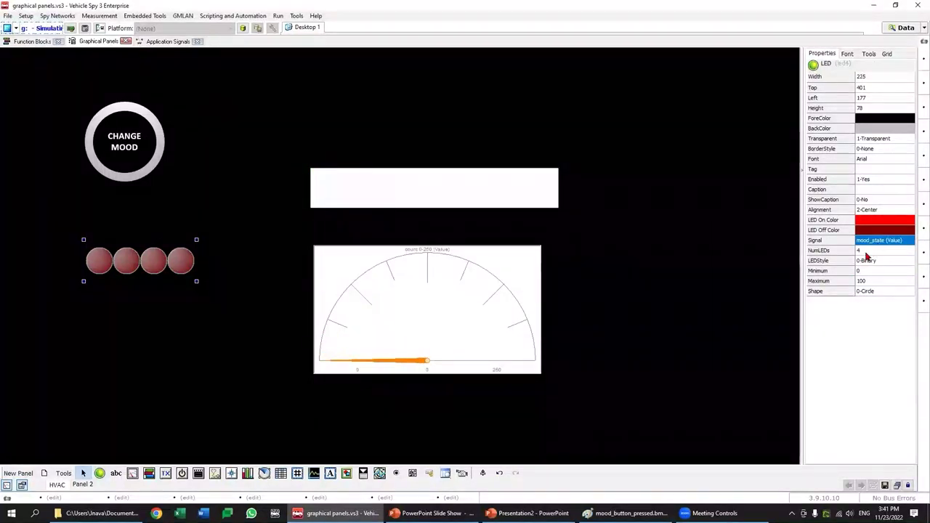
# Step: Set the LED row's maximum to 3 and move it up closer beneath the CHANGE MOOD button
pyautogui.click(872, 282)
pyautogui.write('3')
pyautogui.press('Return')
pyautogui.click(892, 291)
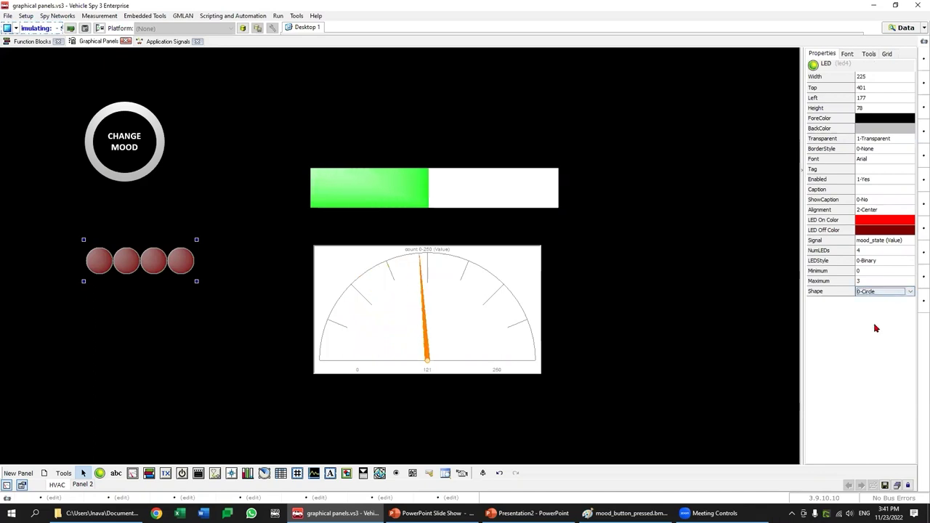
pyautogui.click(658, 317)
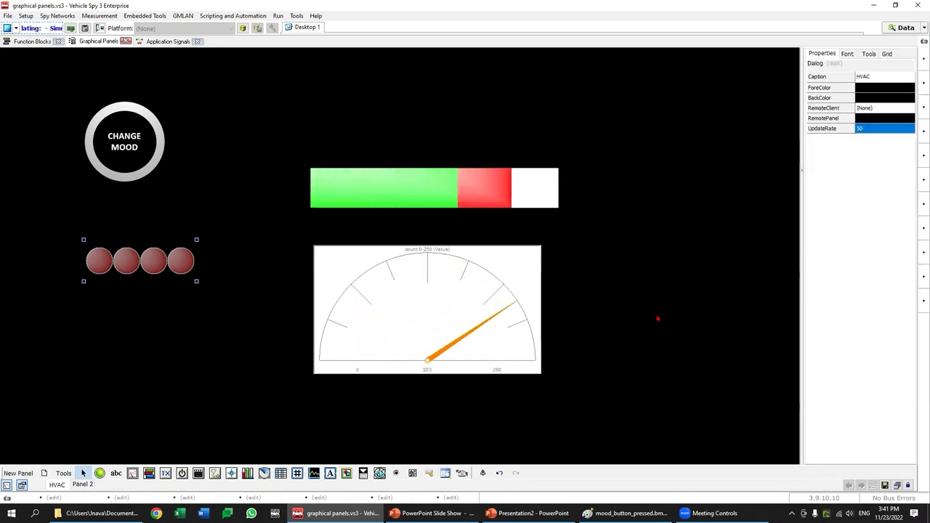
pyautogui.moveTo(165, 253); pyautogui.dragTo(149, 229)
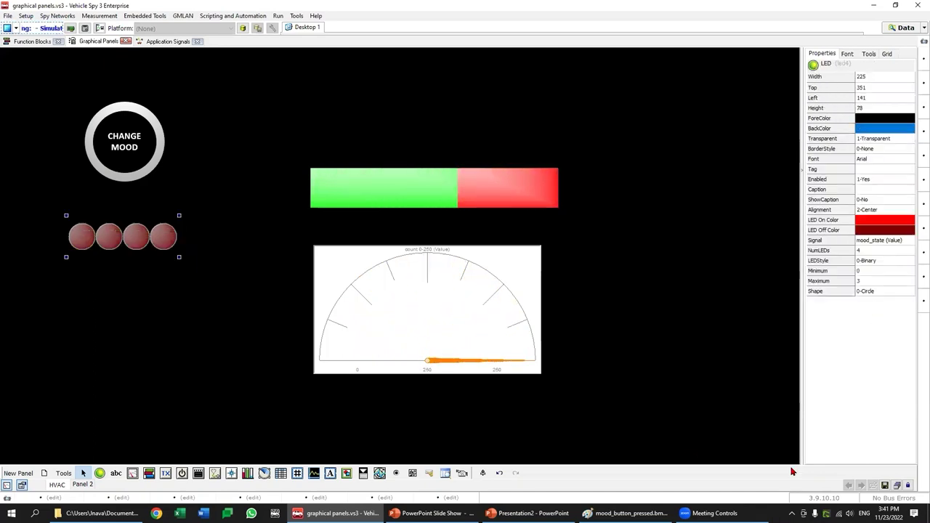
# Step: Lock the panel and test repeatedly how the CHANGE MOOD button drives the LED row
pyautogui.click(899, 485)
pyautogui.click(130, 146)
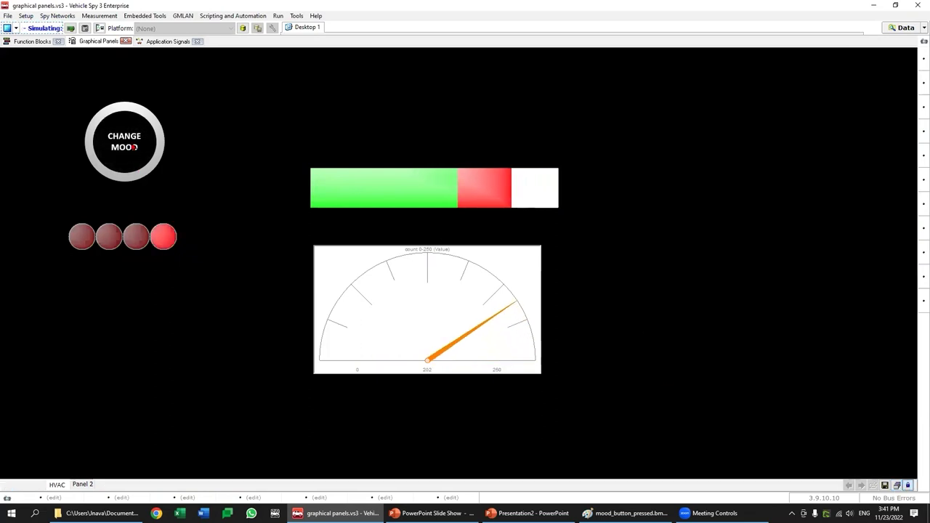
pyautogui.click(134, 148)
pyautogui.click(134, 148)
pyautogui.click(134, 148)
pyautogui.click(134, 147)
pyautogui.click(133, 148)
pyautogui.click(134, 148)
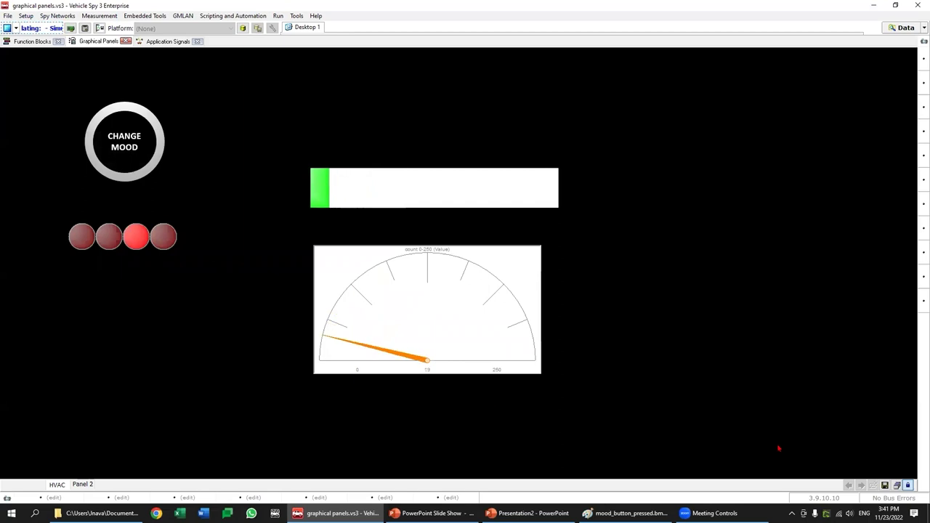
# Step: Unlock the panel and change the LED row's style to 2-Cylon
pyautogui.click(906, 485)
pyautogui.click(145, 245)
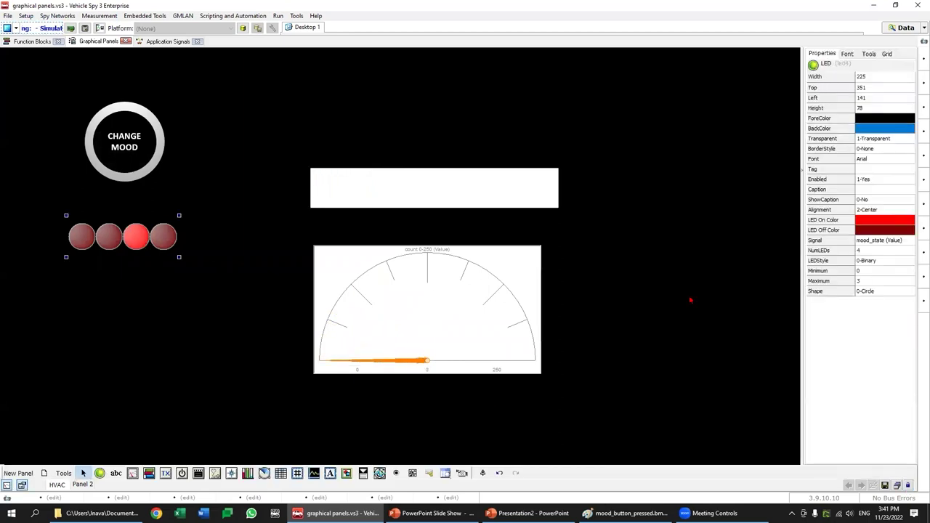
pyautogui.click(894, 263)
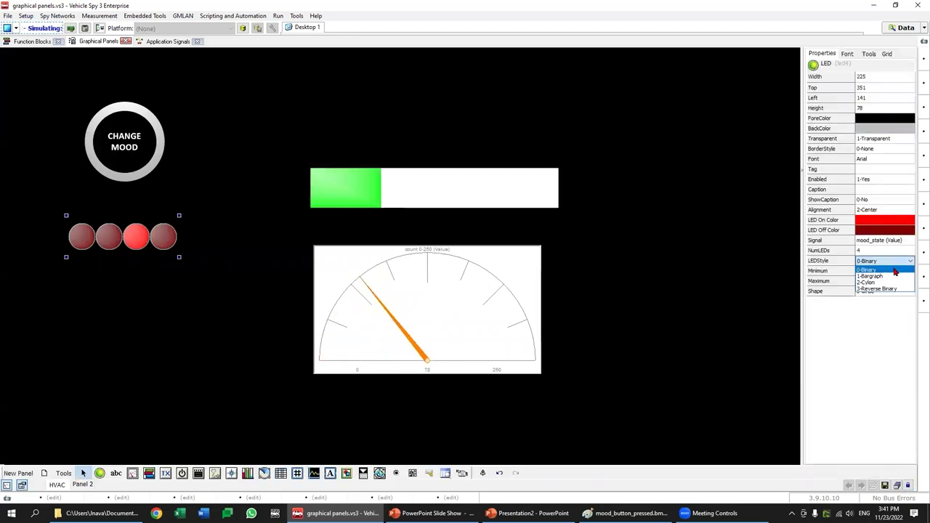
pyautogui.click(894, 281)
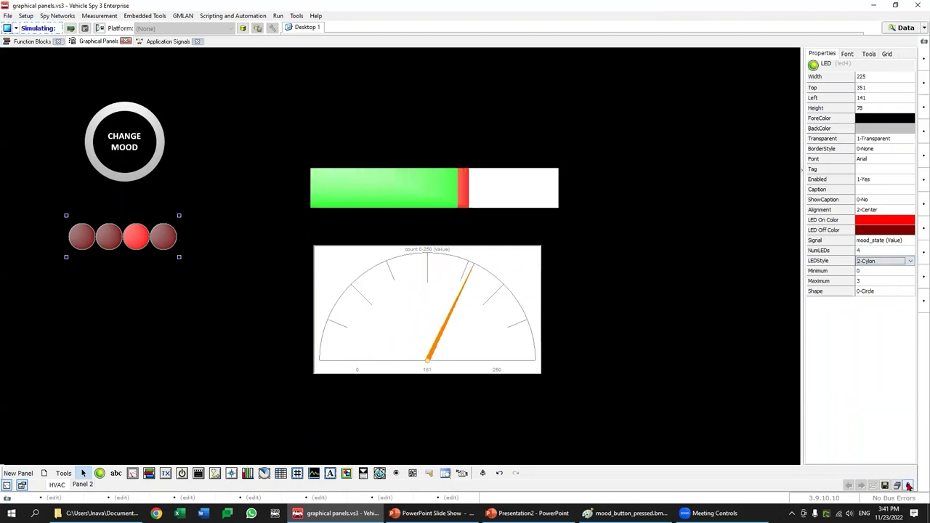
# Step: Lock the panel and cycle through the moods with the CHANGE MOOD button to test the Cylon-style LED row
pyautogui.click(907, 484)
pyautogui.click(125, 153)
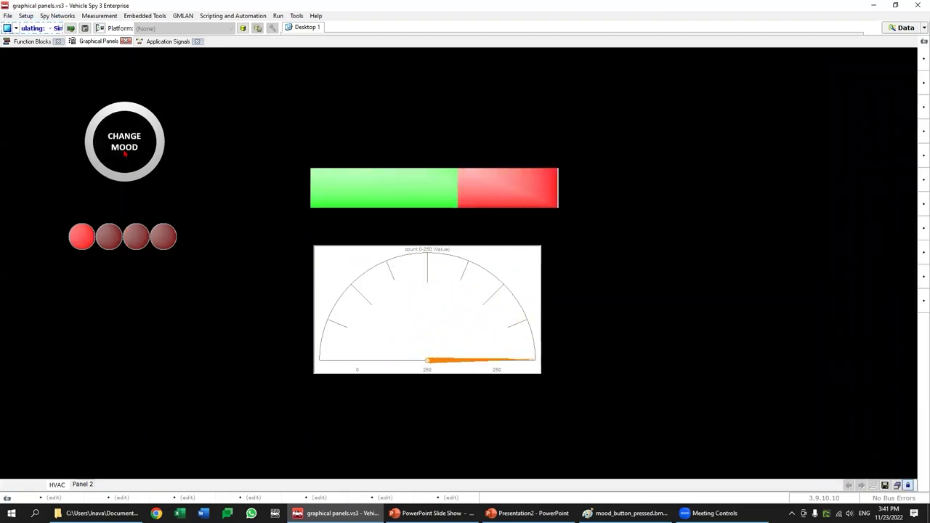
pyautogui.click(124, 153)
pyautogui.click(124, 152)
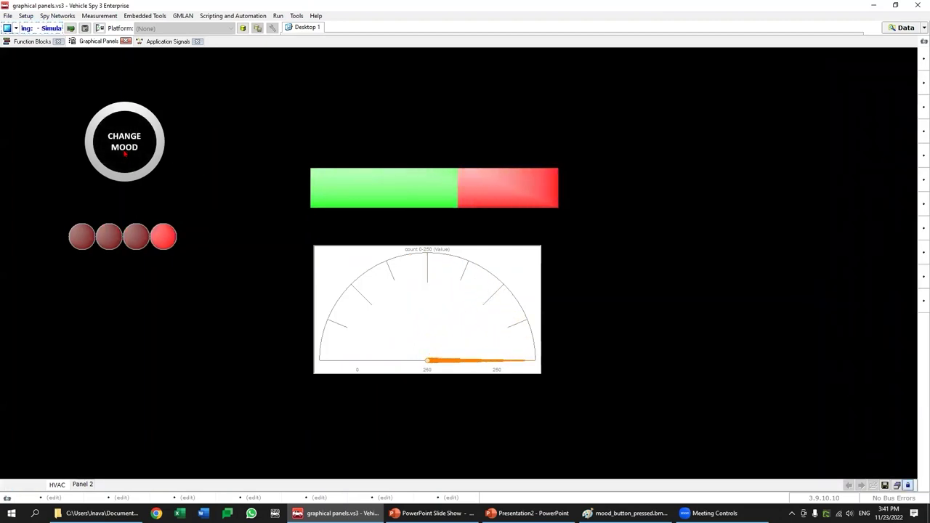
pyautogui.click(124, 152)
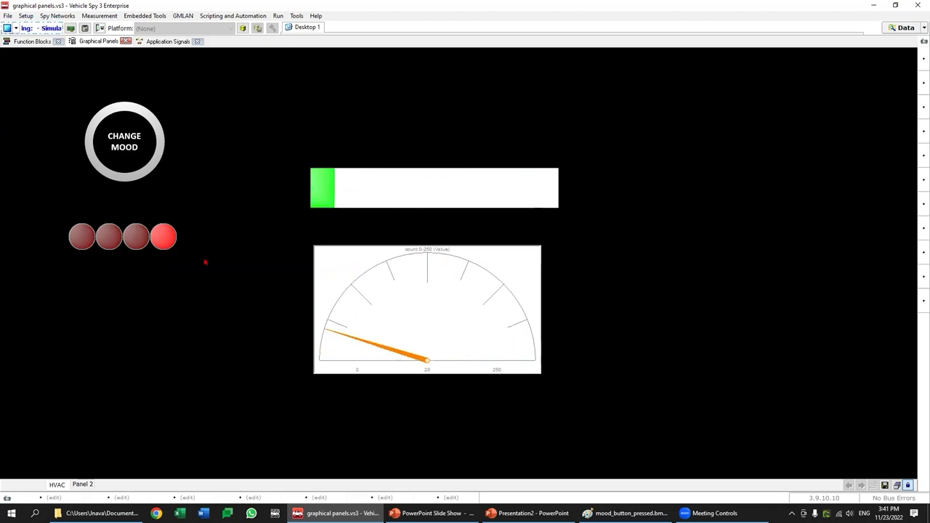
pyautogui.click(136, 147)
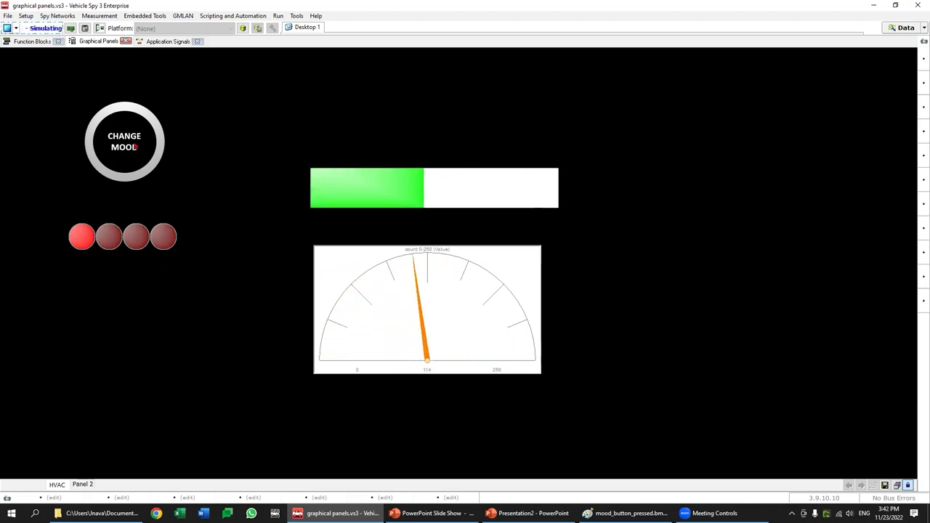
pyautogui.click(136, 147)
pyautogui.click(135, 147)
pyautogui.click(135, 147)
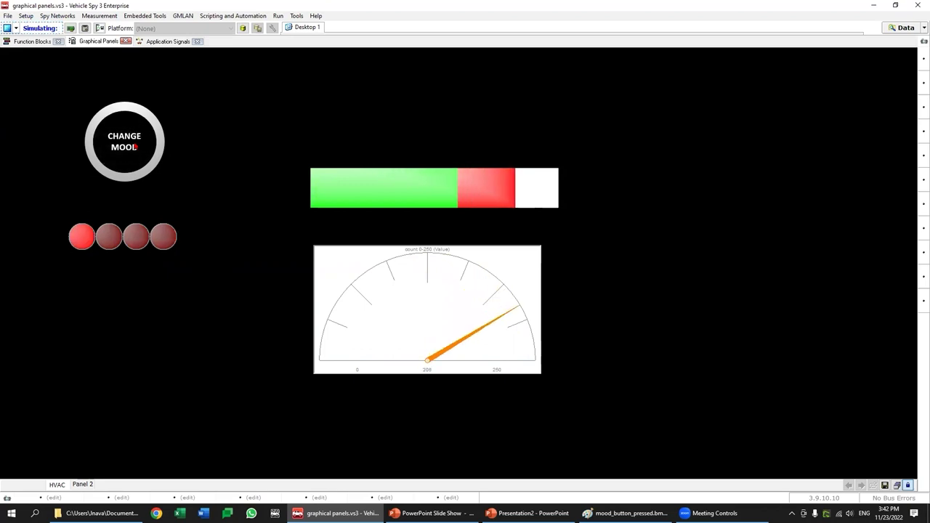
pyautogui.click(135, 147)
pyautogui.click(128, 154)
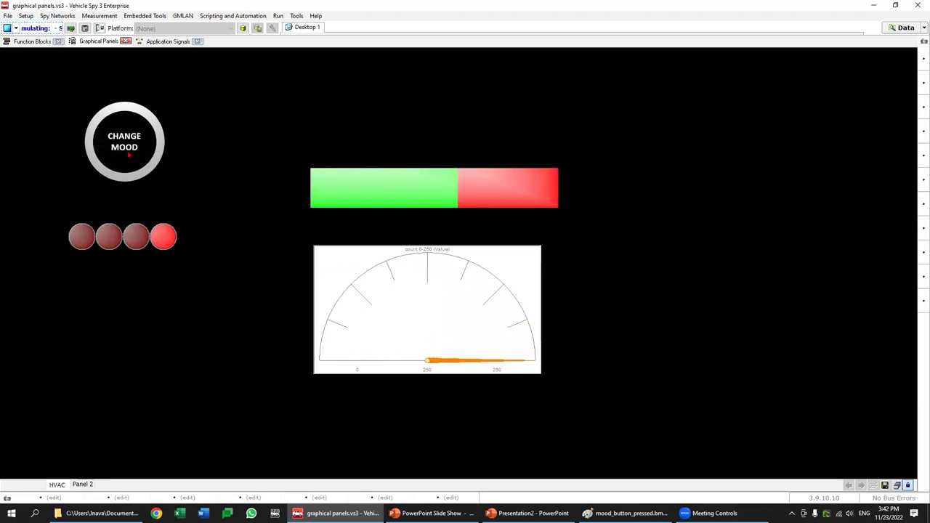
pyautogui.click(129, 162)
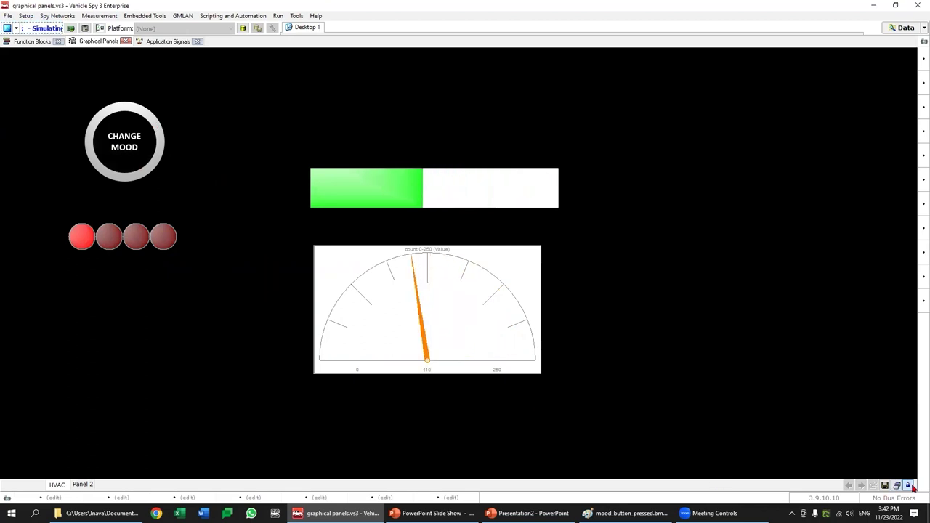
# Step: Unlock the panel for editing and try out a Tx button with an opaque background below the LED row
pyautogui.doubleClick(265, 288)
pyautogui.click(155, 477)
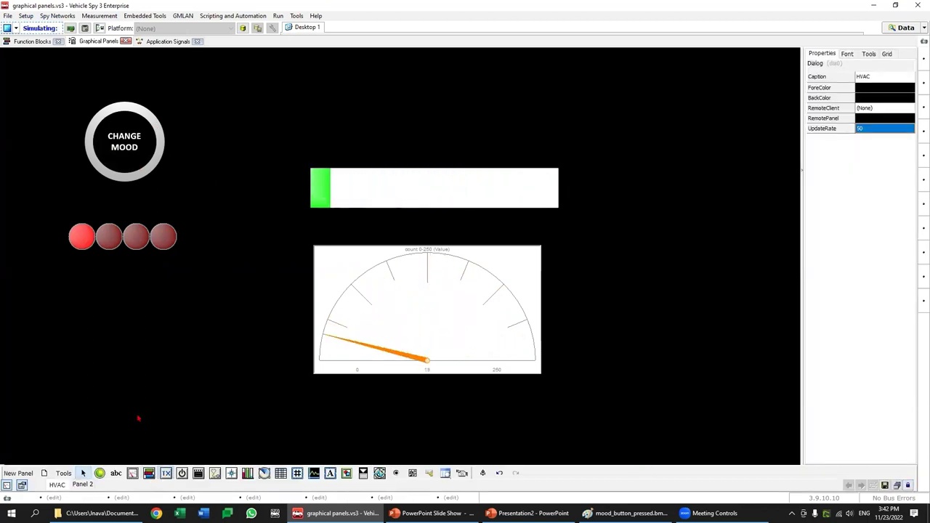
pyautogui.click(128, 357)
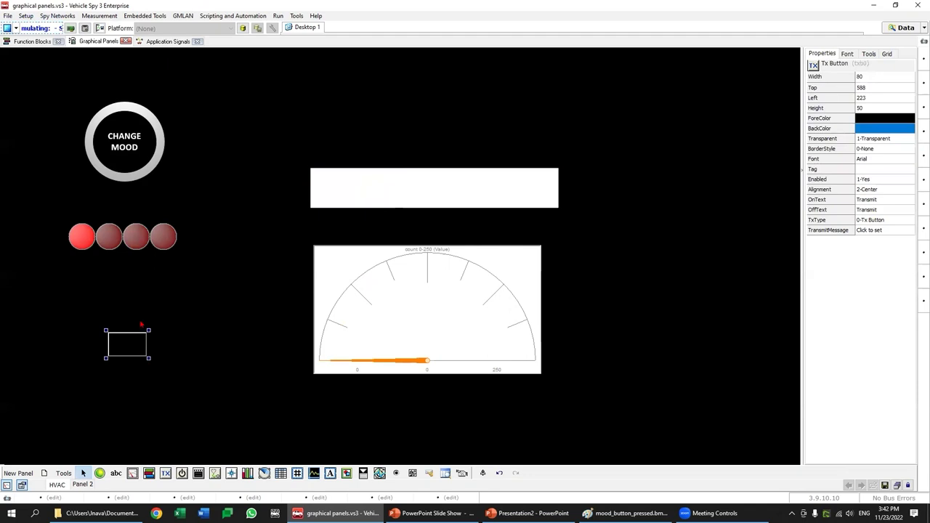
pyautogui.click(872, 138)
pyautogui.click(871, 139)
pyautogui.click(872, 148)
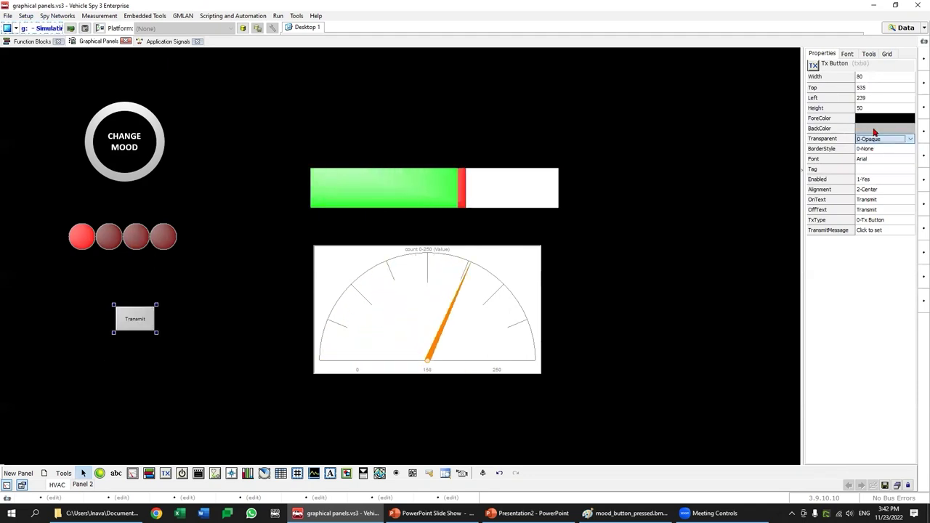
# Step: Try a yellow background on the Tx button, then delete the button from the panel
pyautogui.click(879, 127)
pyautogui.click(879, 127)
pyautogui.click(432, 161)
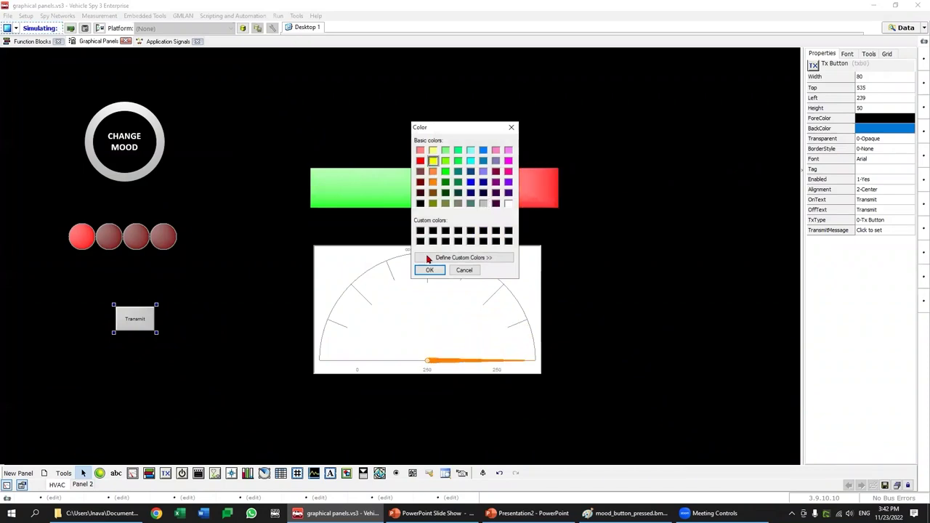
pyautogui.click(428, 270)
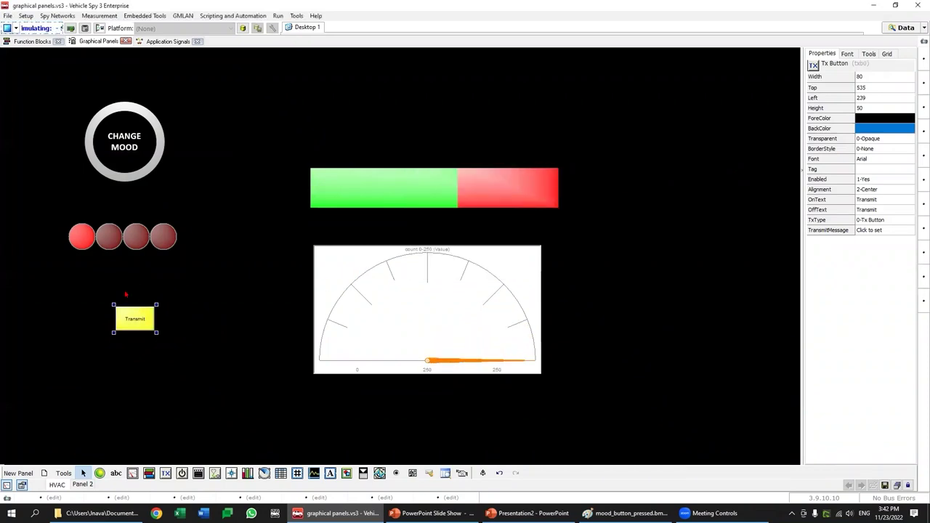
pyautogui.moveTo(131, 313); pyautogui.dragTo(116, 294)
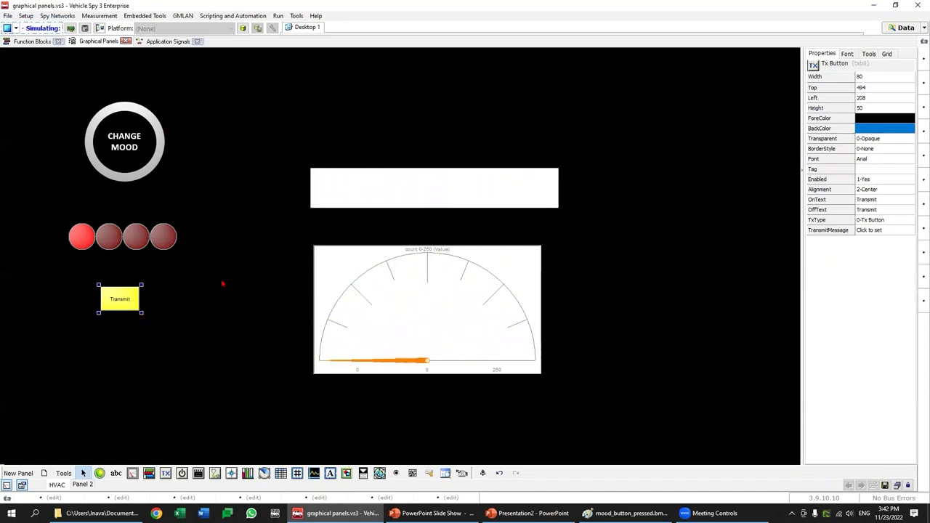
pyautogui.press('Delete')
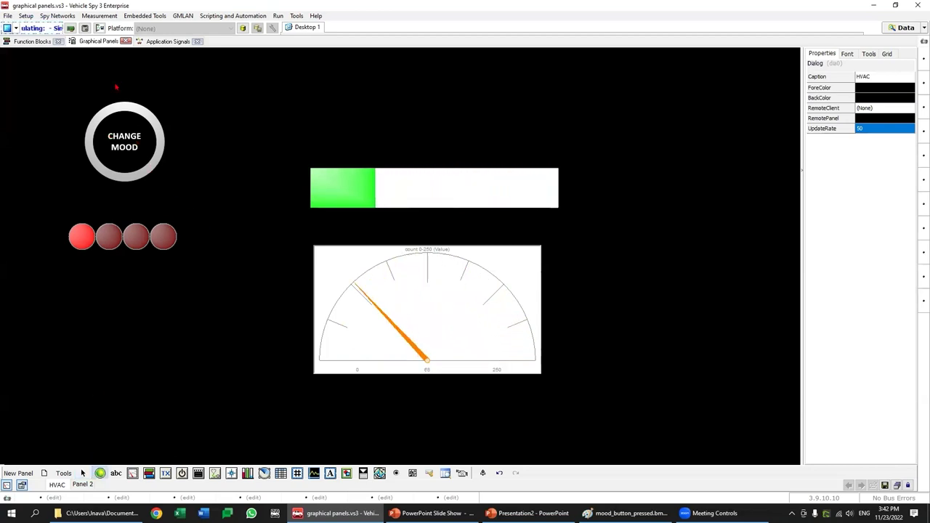
# Step: Place a 20 by 20 LED above the CHANGE MOOD text and align it with the bitmap button by their centers
pyautogui.click(130, 123)
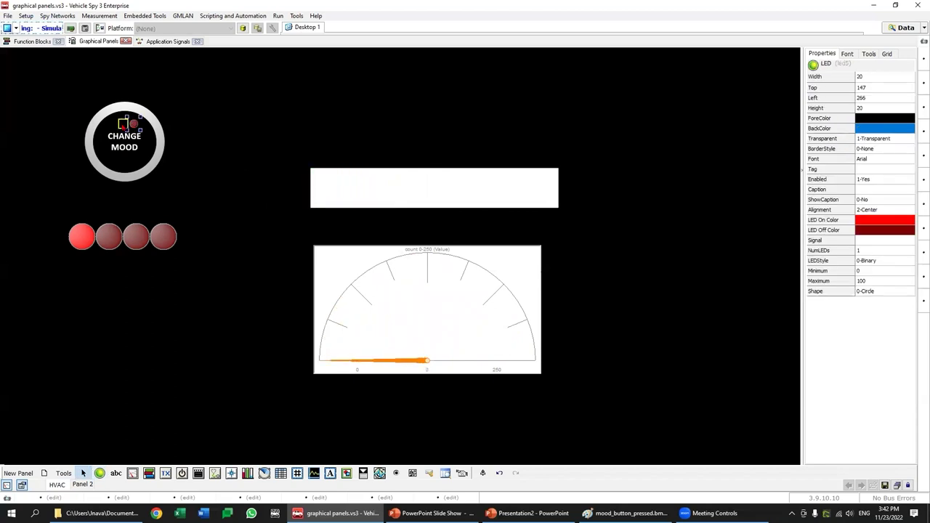
pyautogui.moveTo(124, 121)
pyautogui.mouseDown()
pyautogui.moveTo(116, 120)
pyautogui.moveTo(123, 122)
pyautogui.mouseUp()
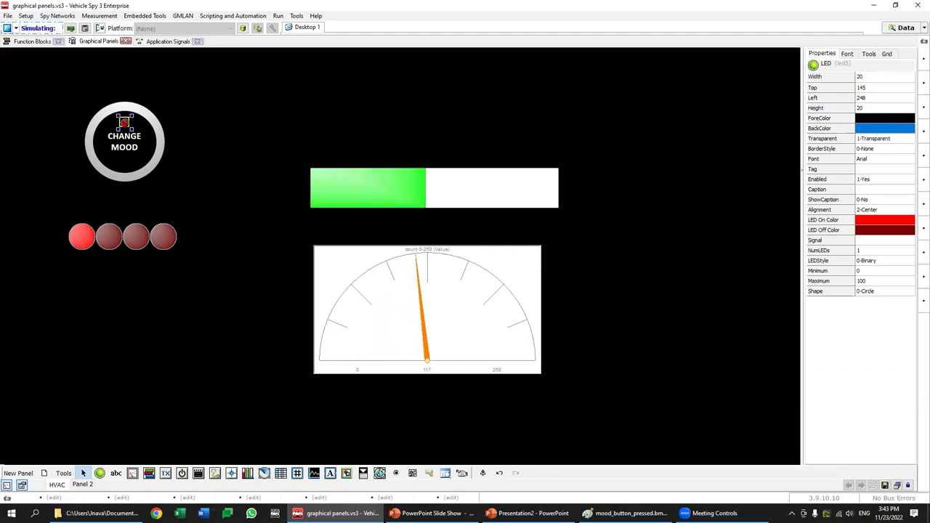
pyautogui.click(131, 148)
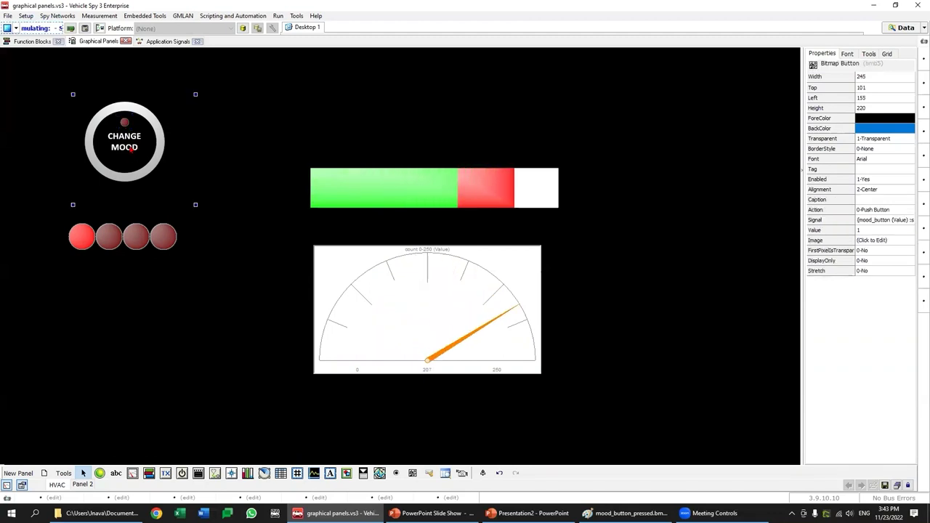
pyautogui.click(124, 124)
pyautogui.click(120, 145)
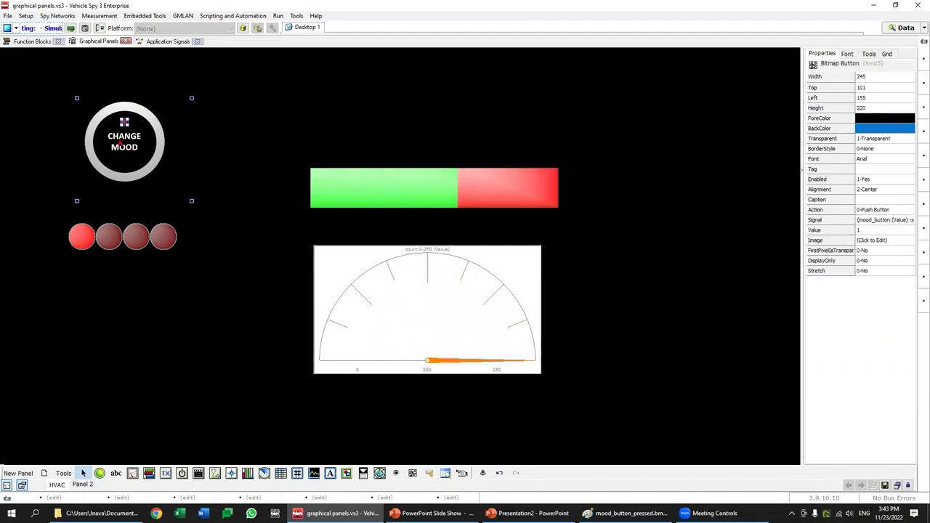
pyautogui.click(483, 476)
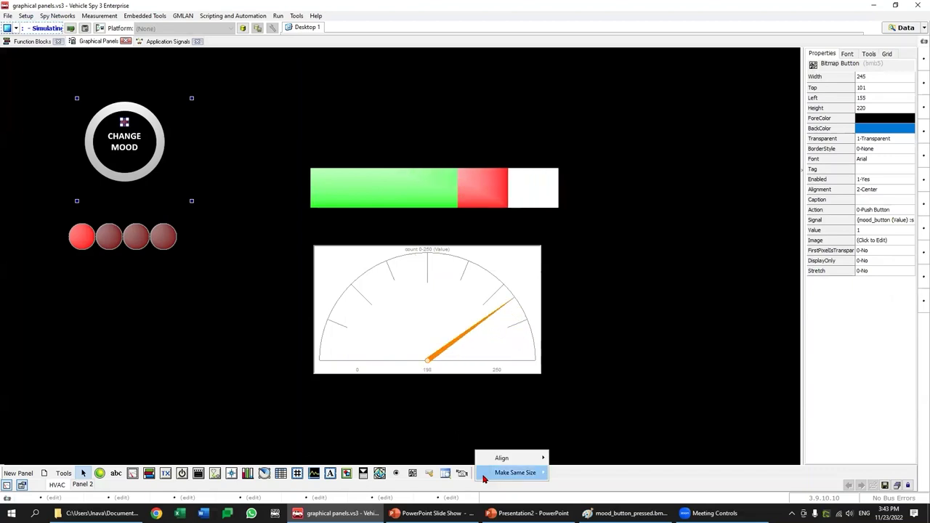
pyautogui.moveTo(522, 464)
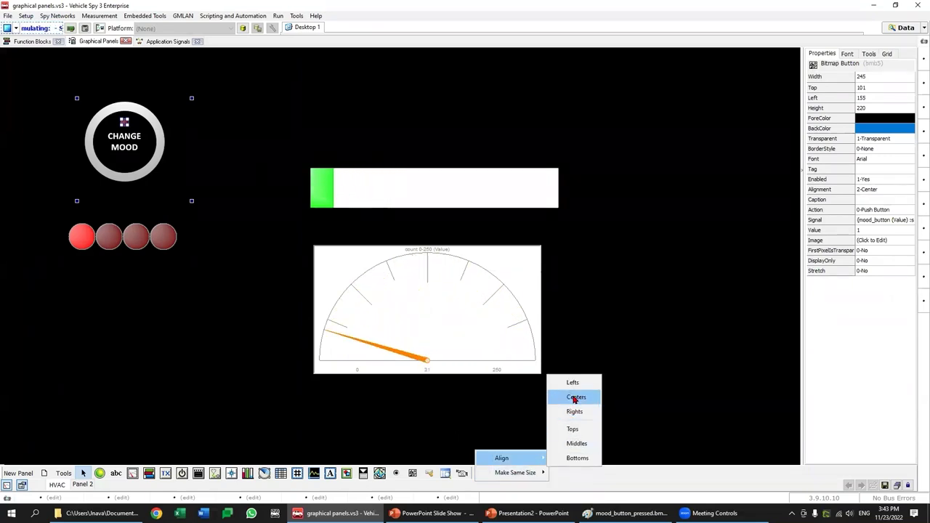
pyautogui.click(575, 397)
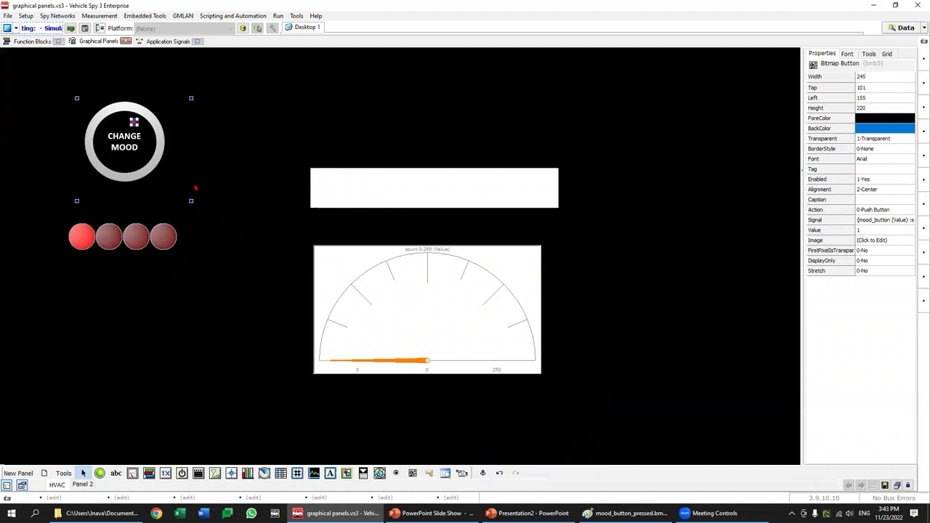
# Step: Resize the bitmap button to about 214 by 209 and move the small LED to sit centrally above the CHANGE MOOD text
pyautogui.moveTo(191, 202); pyautogui.dragTo(188, 201)
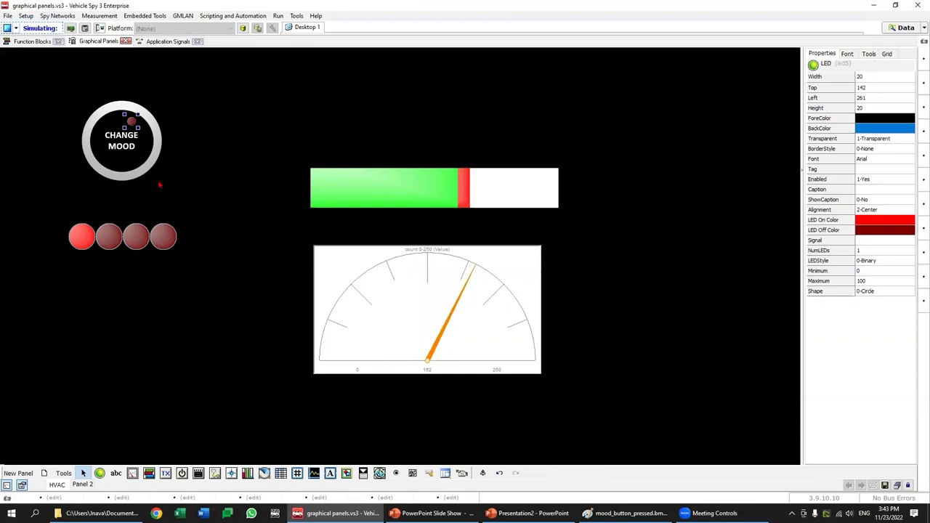
pyautogui.click(172, 96)
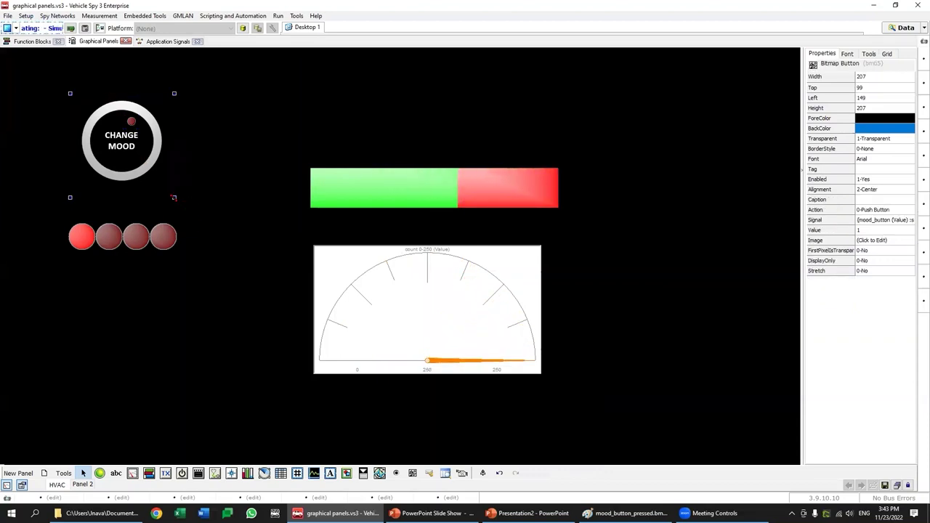
pyautogui.moveTo(174, 196); pyautogui.dragTo(172, 197)
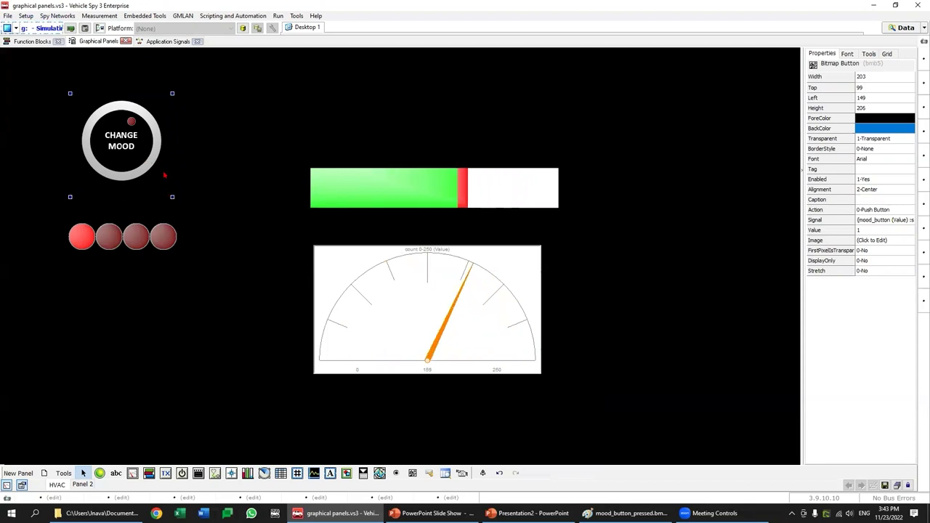
pyautogui.moveTo(172, 197); pyautogui.dragTo(178, 202)
pyautogui.click(131, 121)
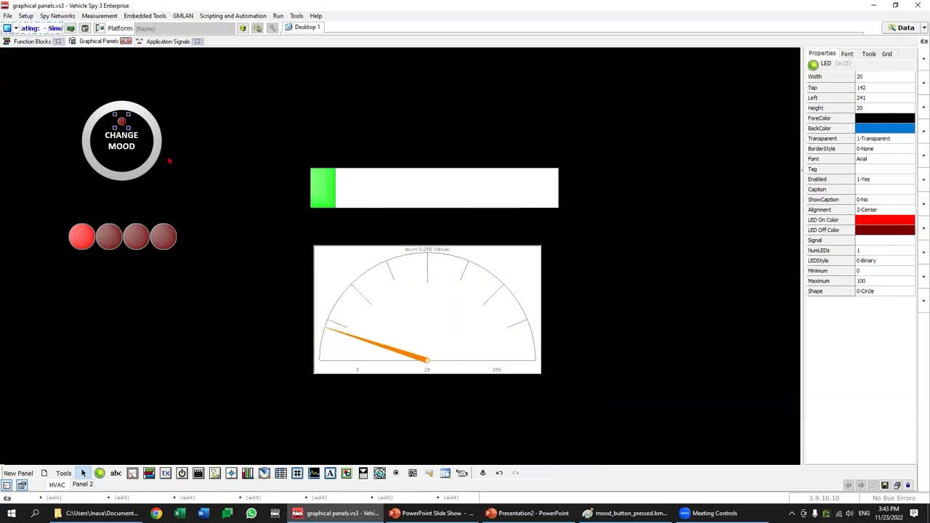
# Step: Set the shape of the small LED inside the button to 1-Rectangle
pyautogui.click(876, 291)
pyautogui.click(876, 292)
pyautogui.click(876, 308)
pyautogui.click(691, 272)
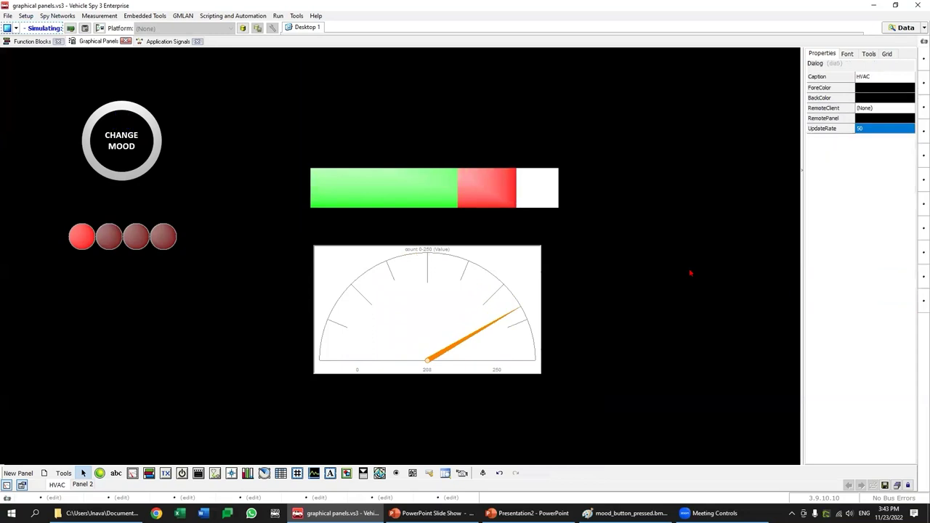
# Step: Assign the application signal mood_led (Value) to the small LED inside the button
pyautogui.click(129, 125)
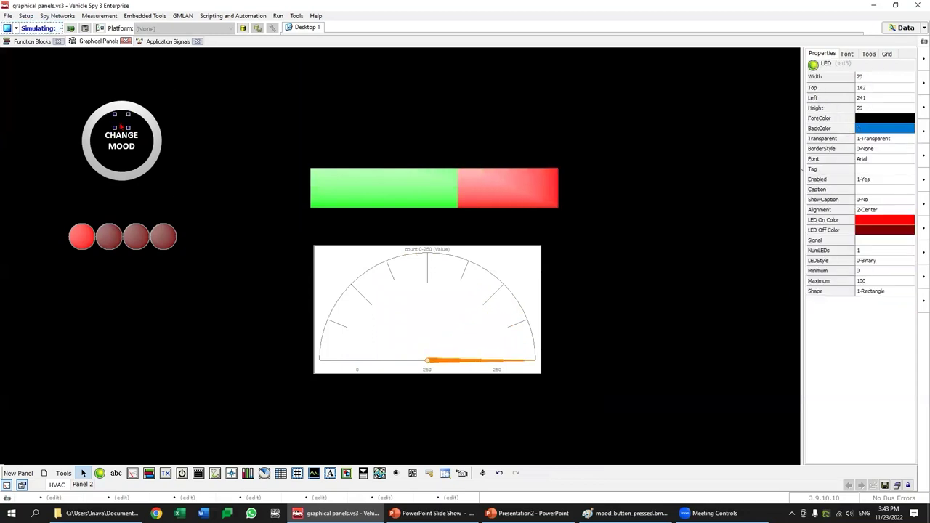
pyautogui.click(883, 242)
pyautogui.click(883, 242)
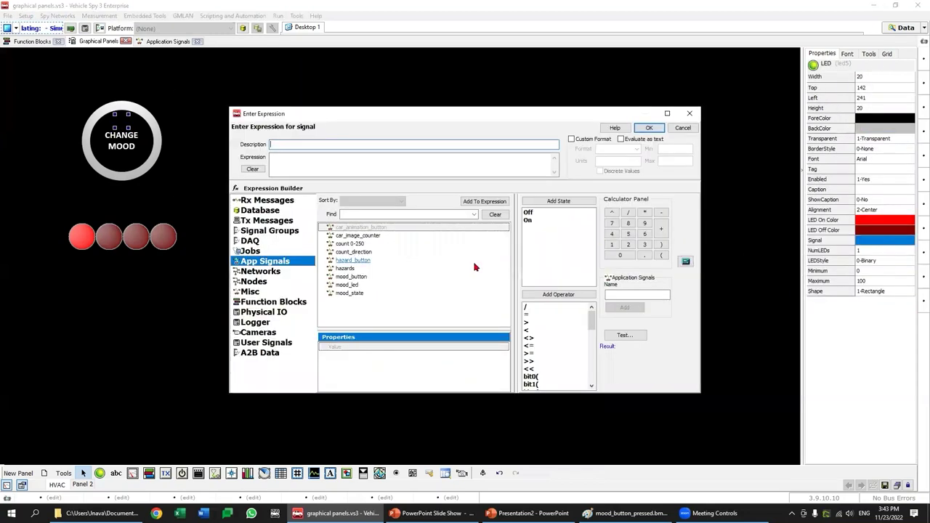
pyautogui.click(341, 287)
pyautogui.click(646, 128)
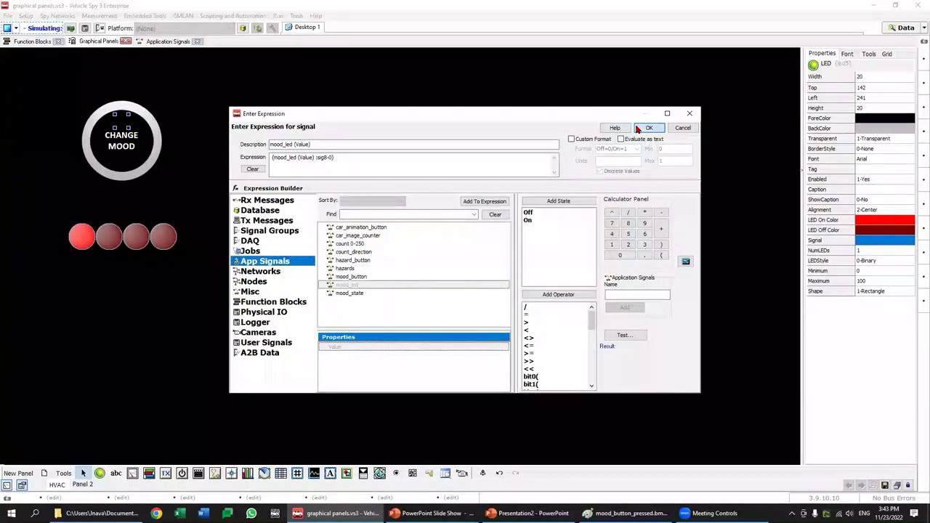
# Step: Lock the panel and cycle through the moods with the CHANGE MOOD button to test its rectangular LED
pyautogui.click(152, 146)
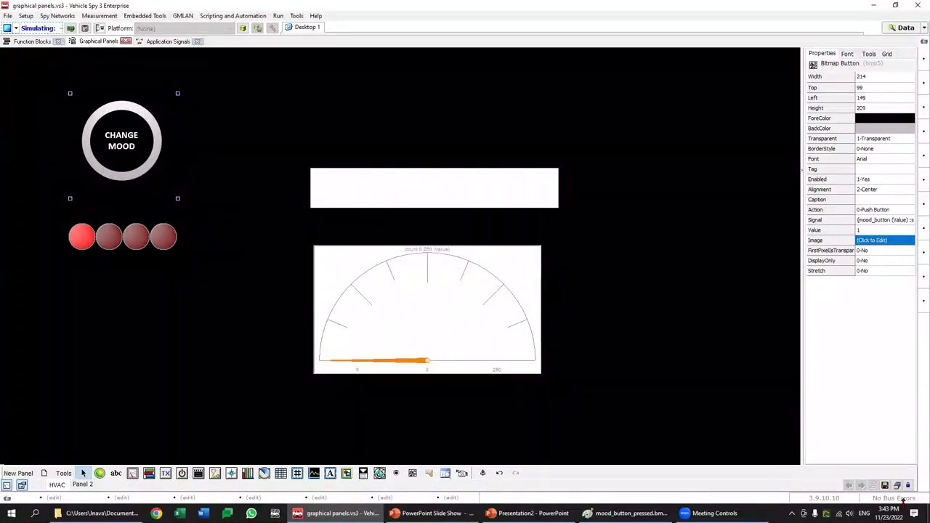
pyautogui.click(906, 486)
pyautogui.click(132, 146)
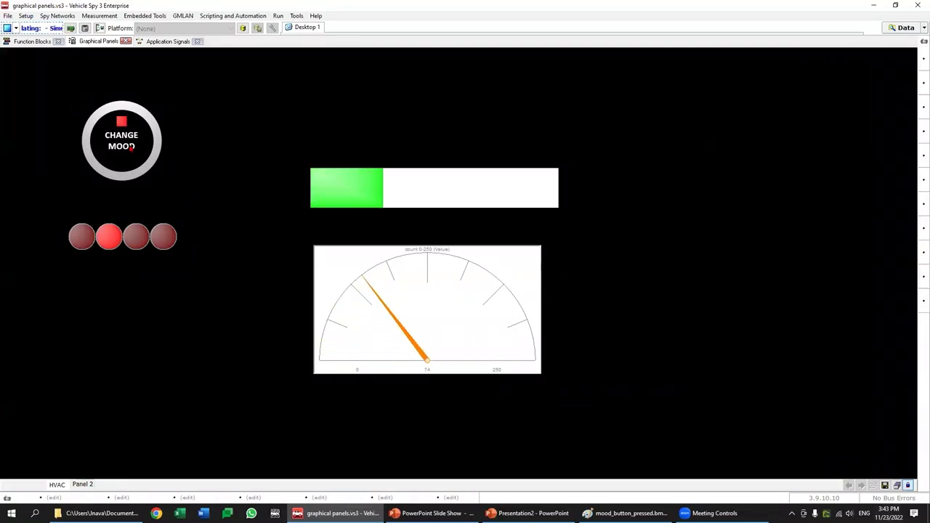
pyautogui.click(132, 147)
pyautogui.click(132, 147)
pyautogui.click(132, 147)
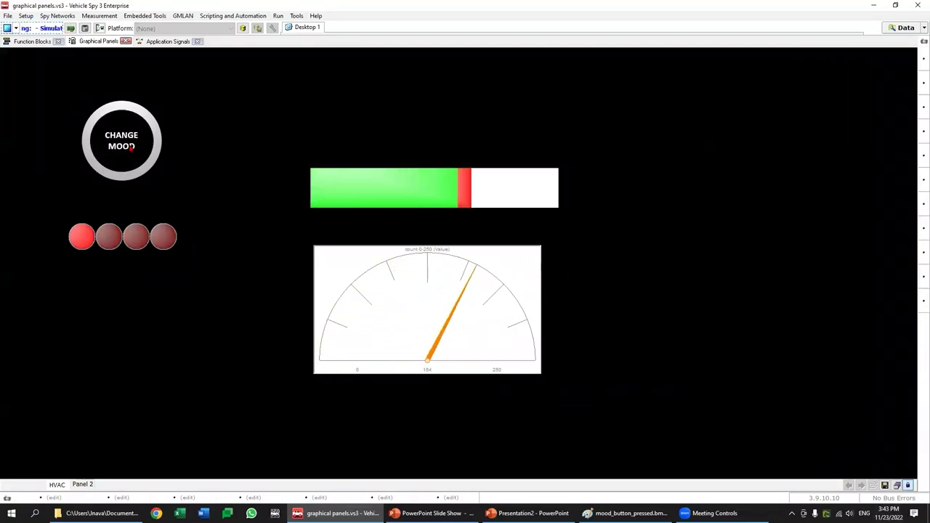
pyautogui.click(127, 145)
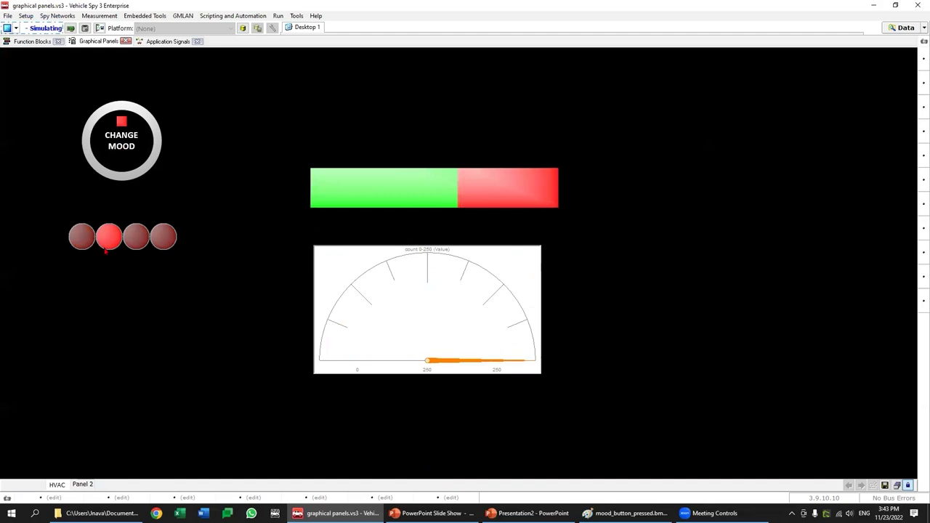
pyautogui.click(115, 157)
pyautogui.click(116, 154)
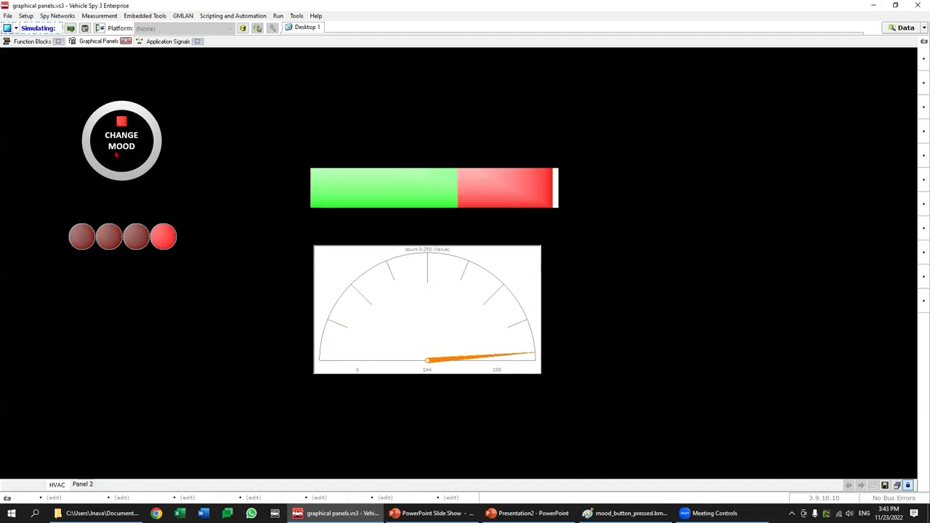
pyautogui.click(82, 237)
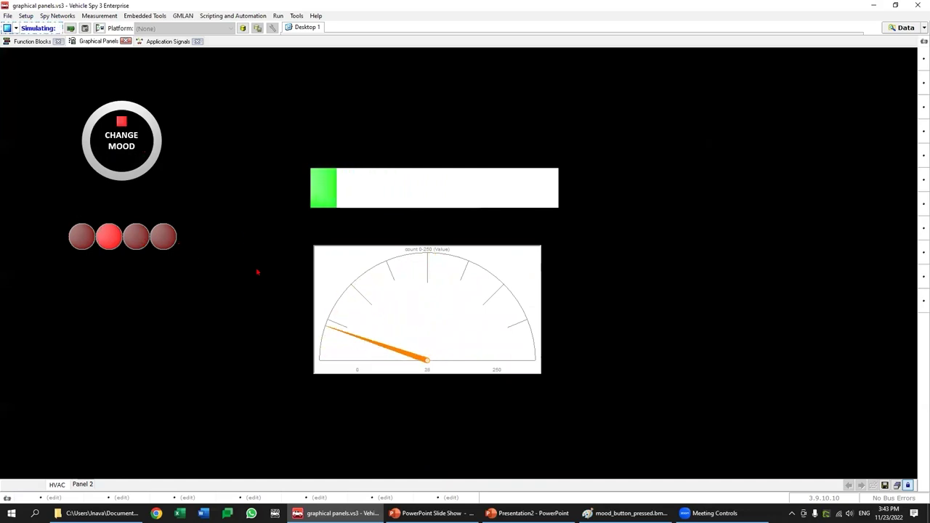
# Step: Unlock the panel and widen the mood LED row to about 237, with a height of about 79
pyautogui.doubleClick(218, 269)
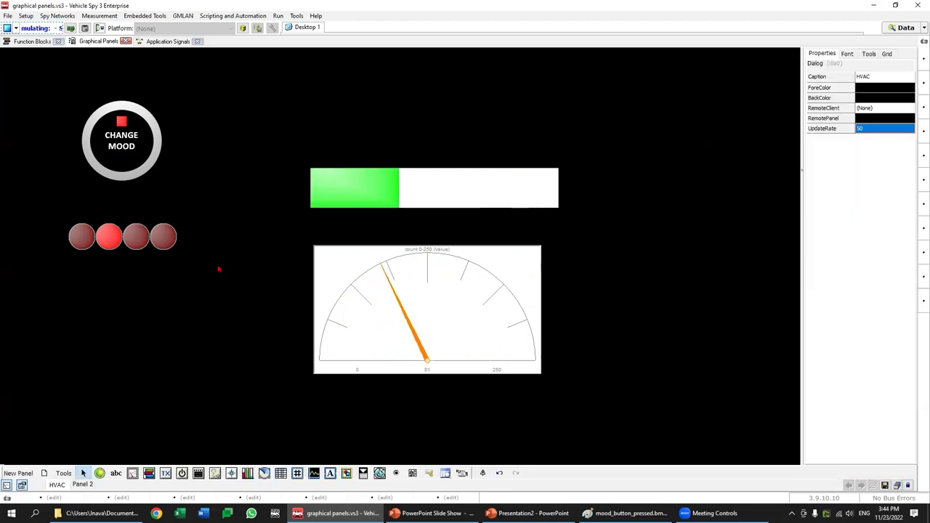
pyautogui.click(163, 236)
pyautogui.moveTo(179, 257); pyautogui.dragTo(218, 262)
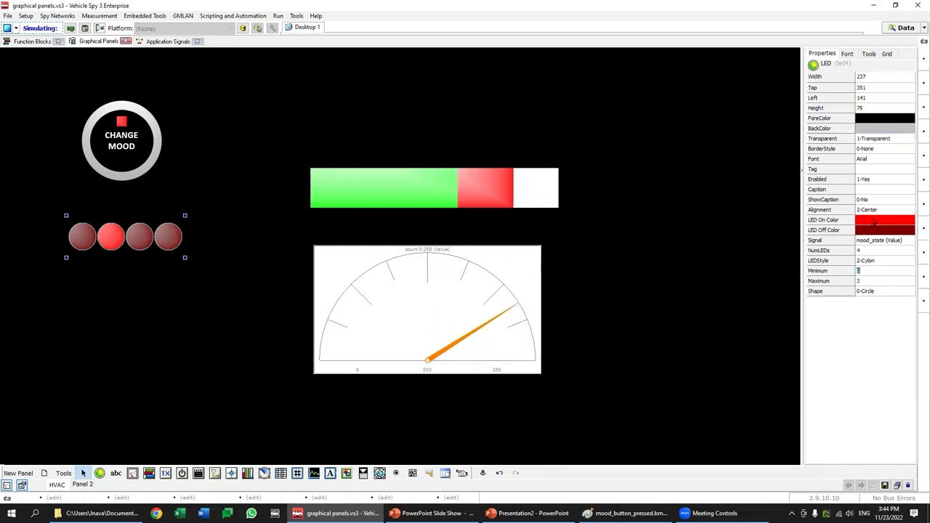
# Step: Give the mood LED row the caption Sleepy and a white foreground color
pyautogui.click(893, 270)
pyautogui.click(884, 191)
pyautogui.write('Sleepy')
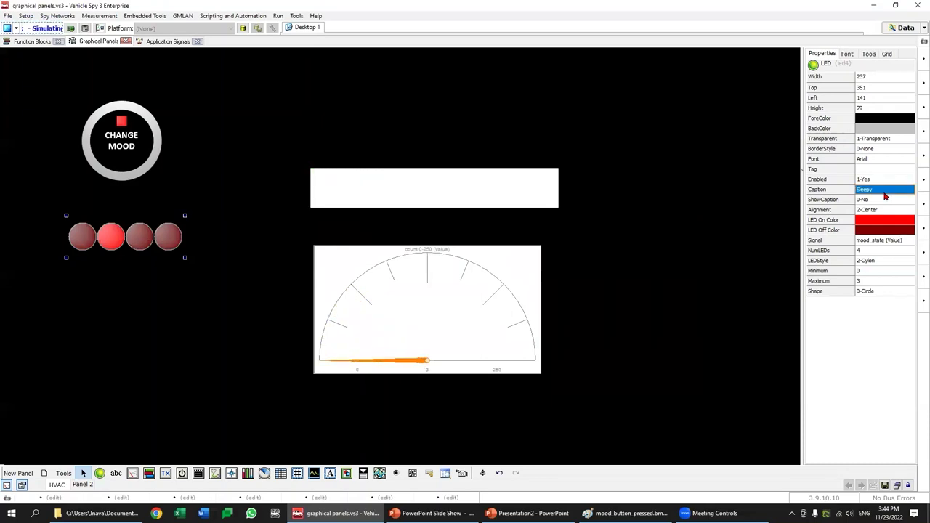
pyautogui.click(886, 117)
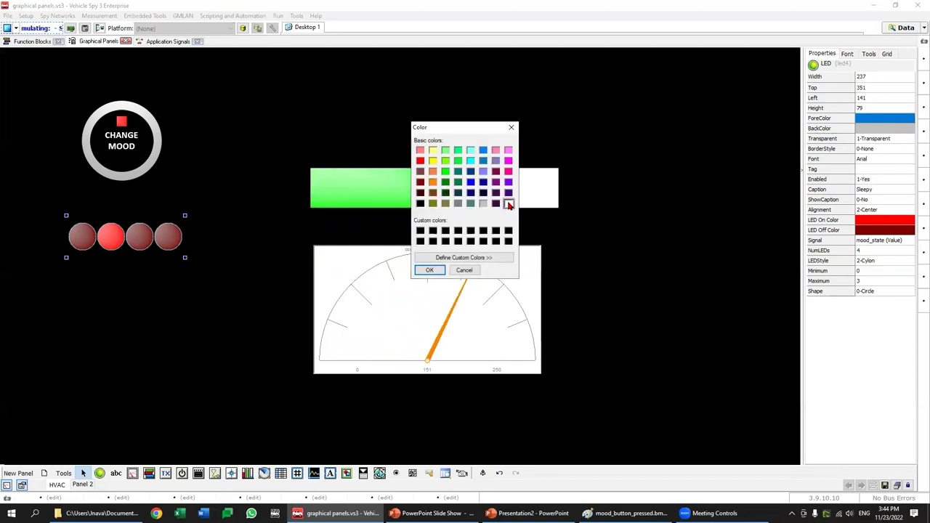
pyautogui.click(429, 270)
pyautogui.click(622, 245)
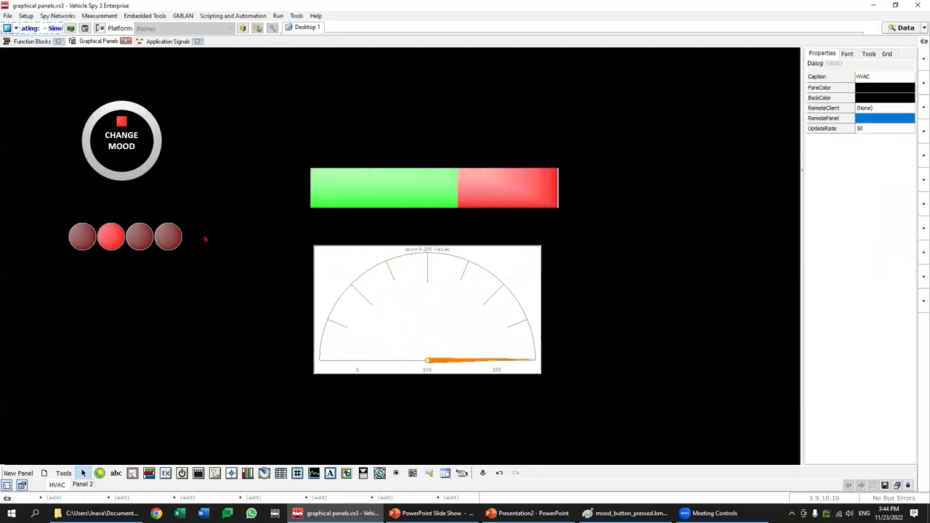
# Step: Change the HVAC panel's background color to gray
pyautogui.click(163, 236)
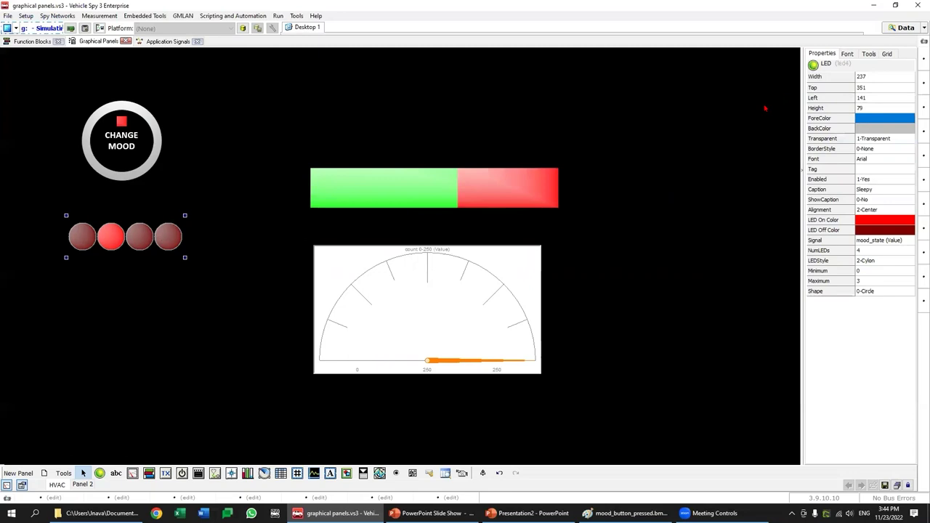
pyautogui.click(709, 99)
pyautogui.rightClick(710, 100)
pyautogui.click(685, 126)
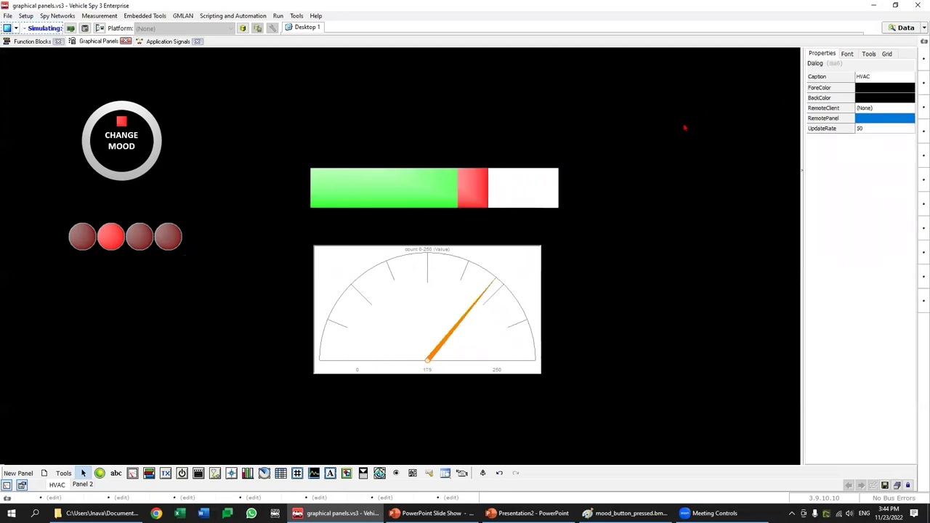
pyautogui.click(865, 96)
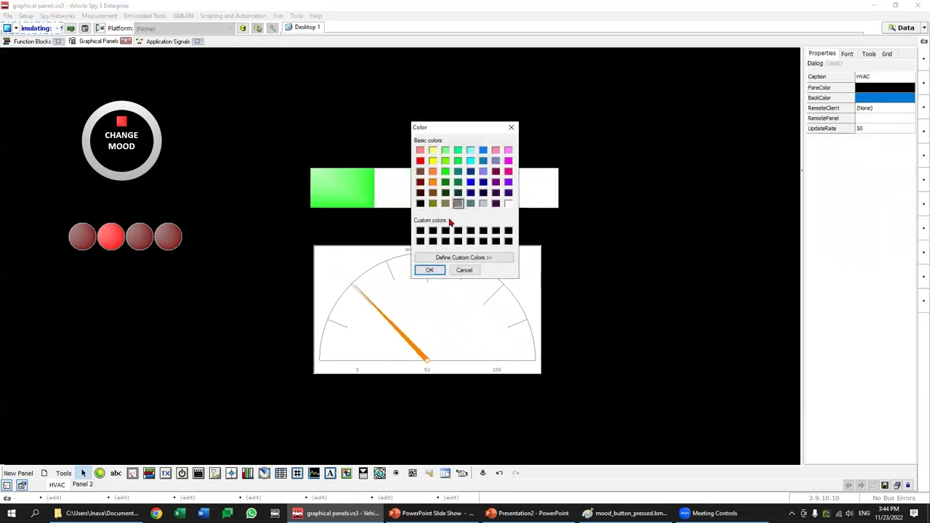
pyautogui.click(429, 269)
# Step: Turn on the mood LED row's caption display and extend the caption to "Sleepy Sad Happy Hungry"
pyautogui.click(169, 244)
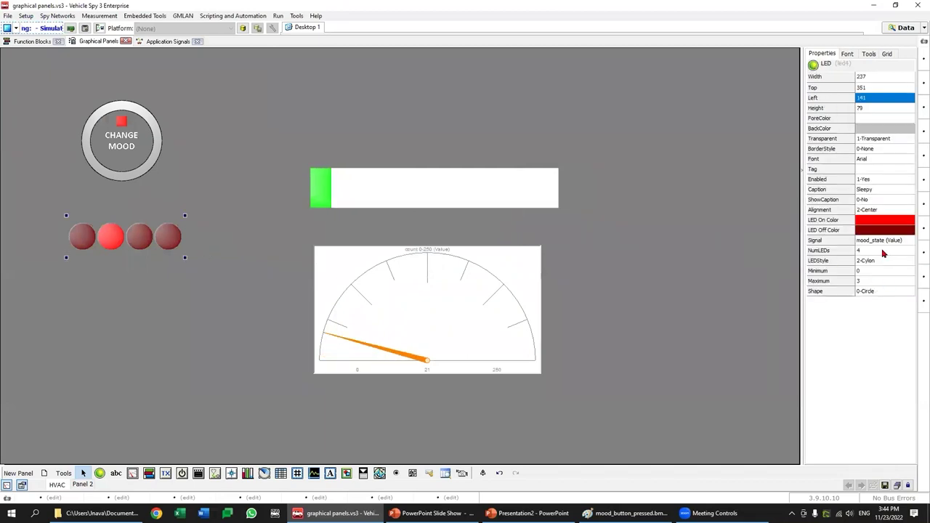
pyautogui.click(882, 200)
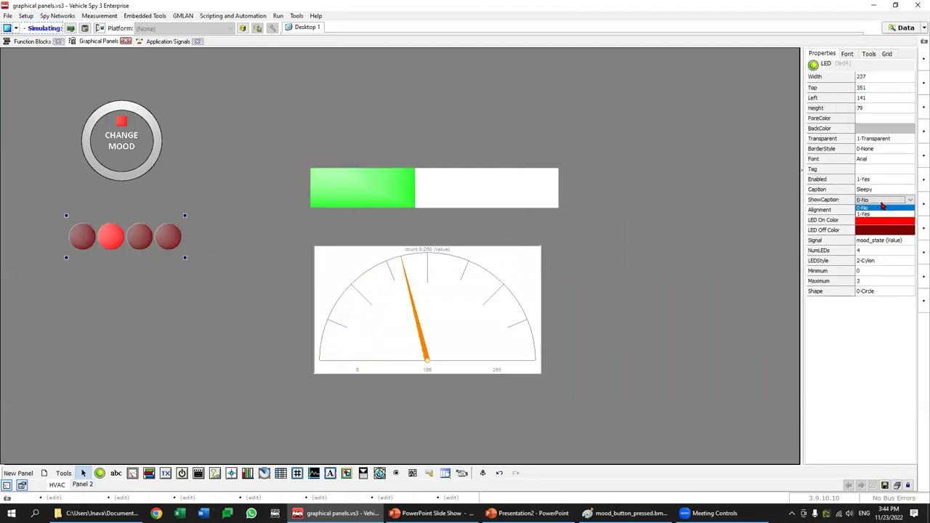
pyautogui.click(877, 213)
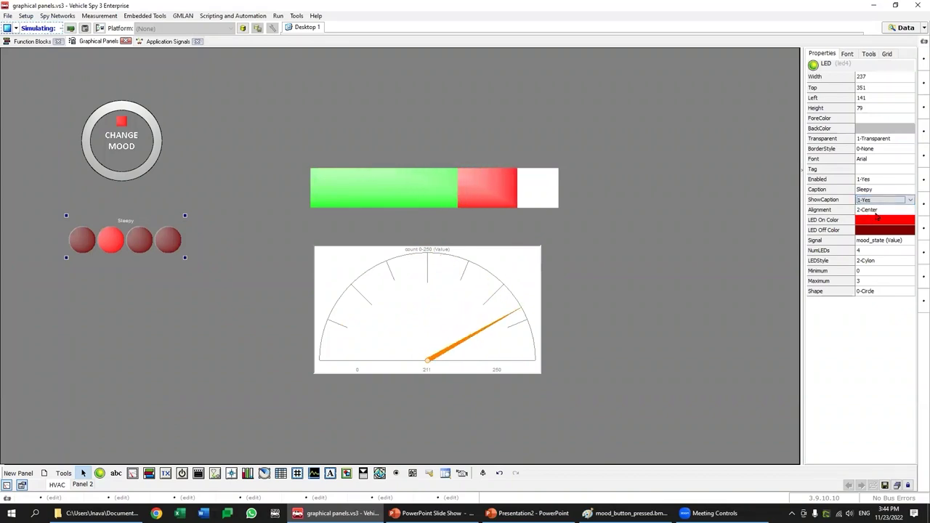
pyautogui.click(889, 189)
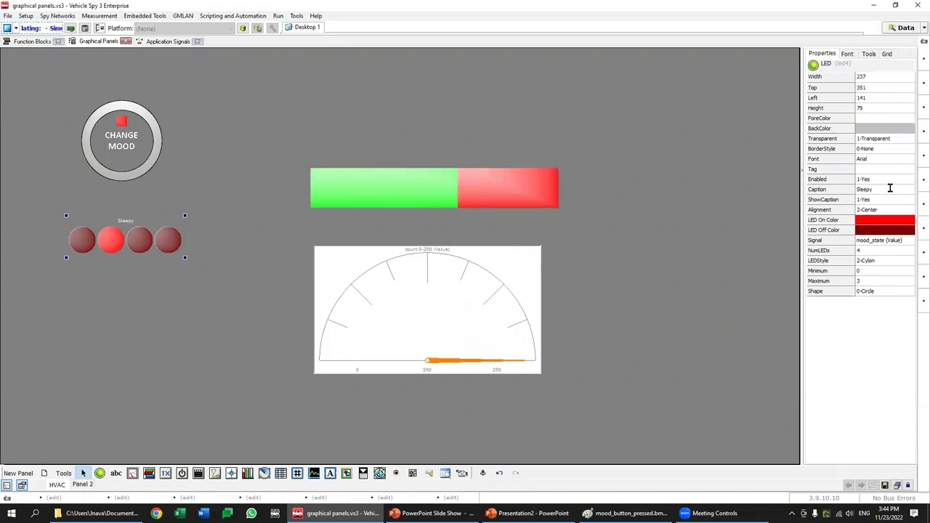
pyautogui.write('Sad')
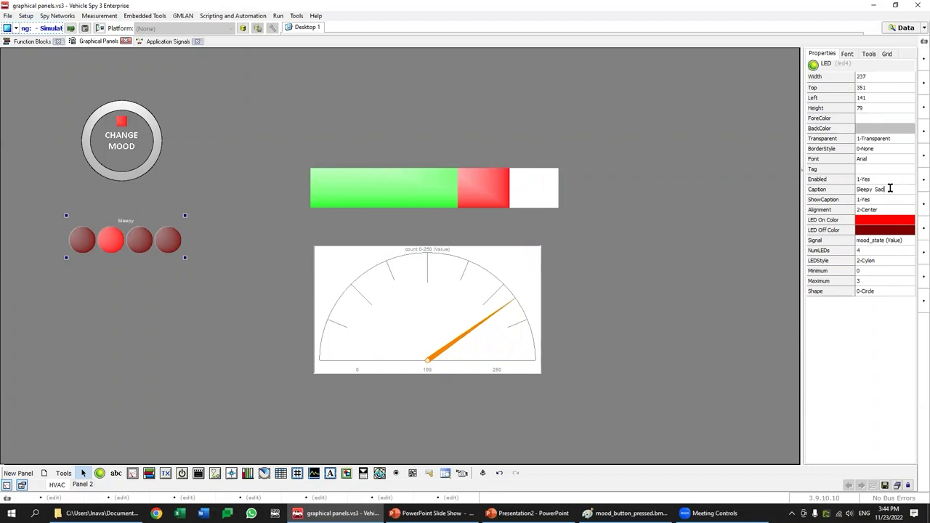
pyautogui.write(' Happy Hungry')
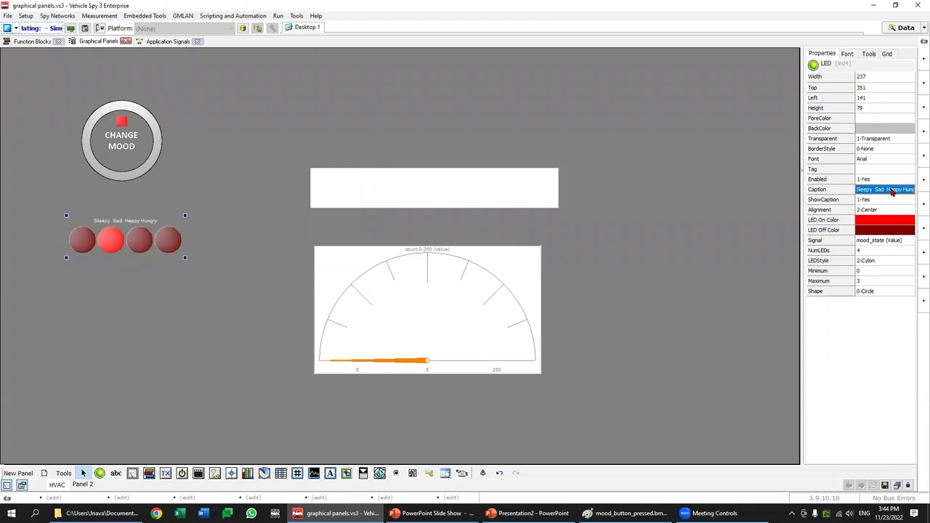
# Step: Set the font size of the mood LED row's caption to 12
pyautogui.click(870, 190)
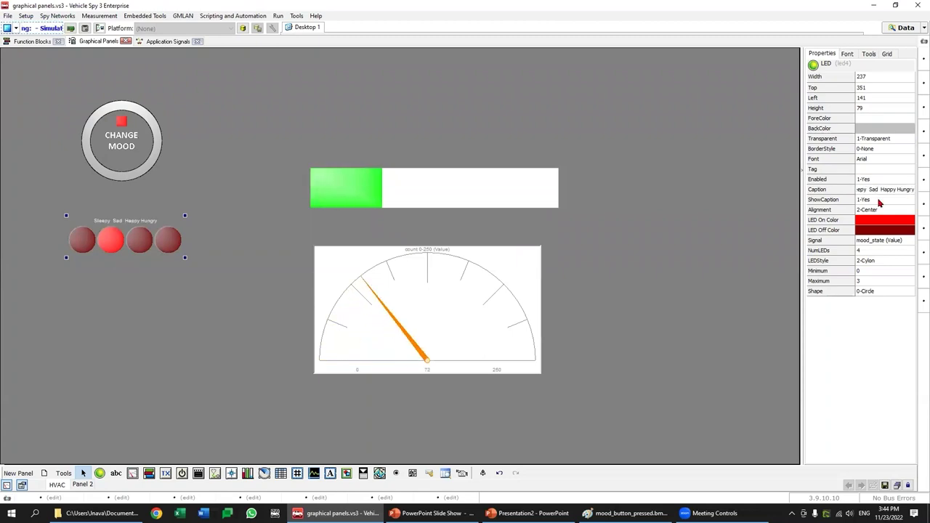
pyautogui.click(847, 54)
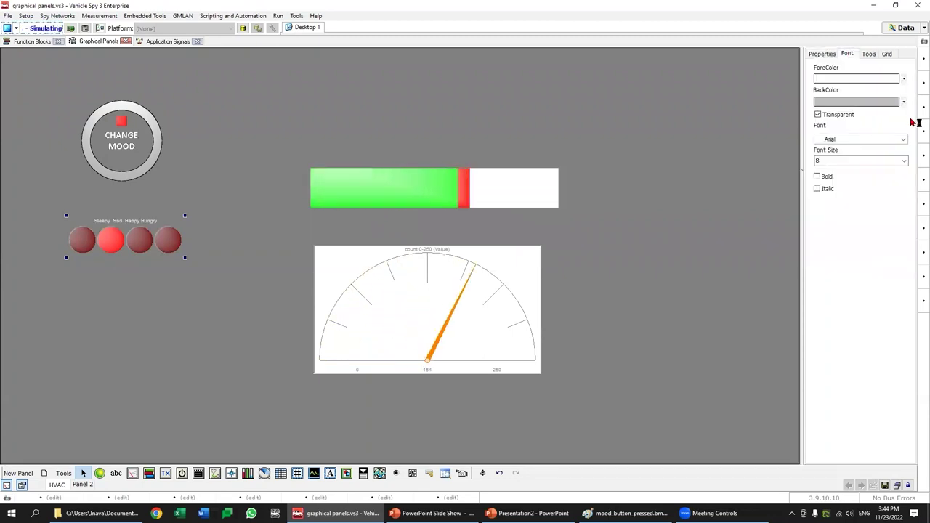
pyautogui.click(904, 162)
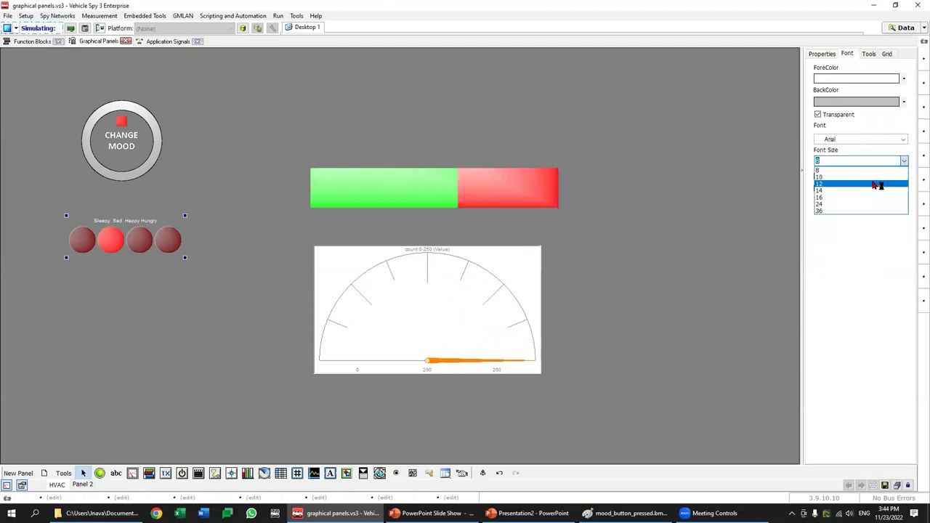
pyautogui.click(877, 185)
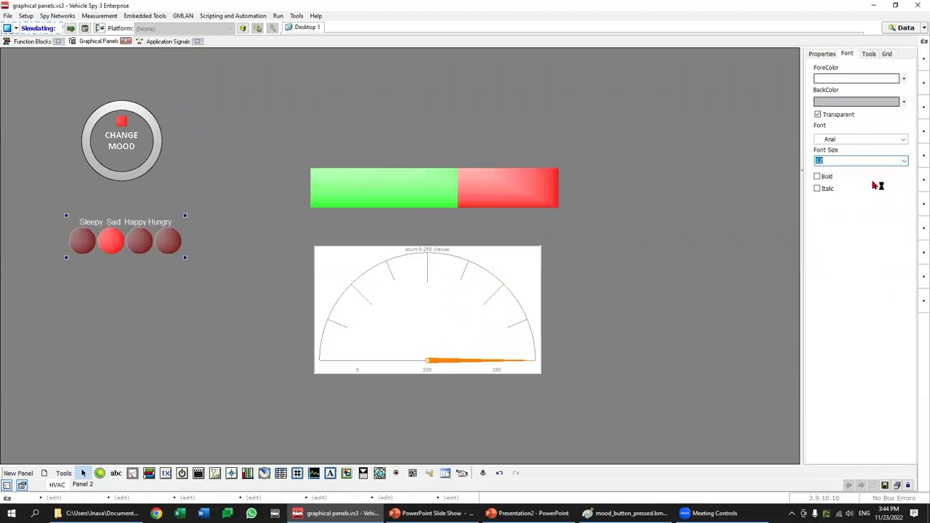
# Step: Adjust the spacing in the LED row's caption so Sleepy, Sad, Happy and Hungry each sit above their own LED
pyautogui.click(822, 54)
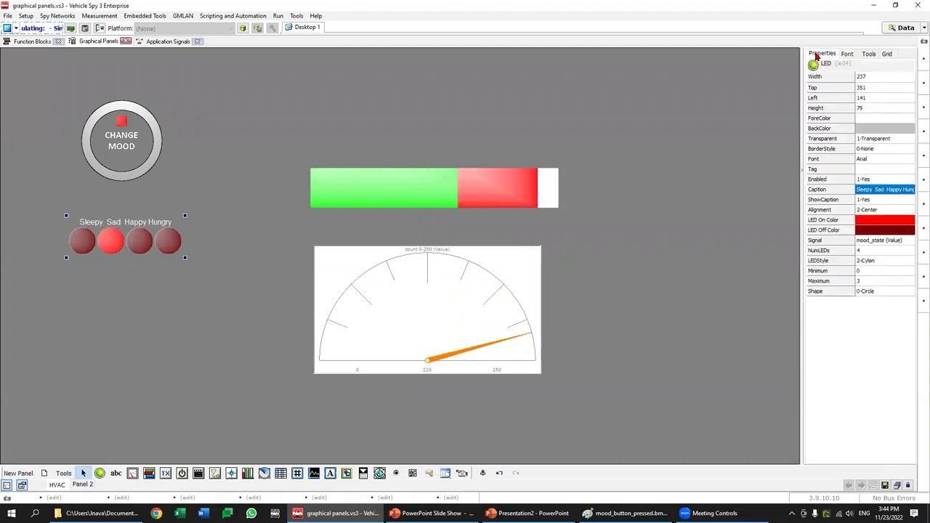
pyautogui.click(868, 188)
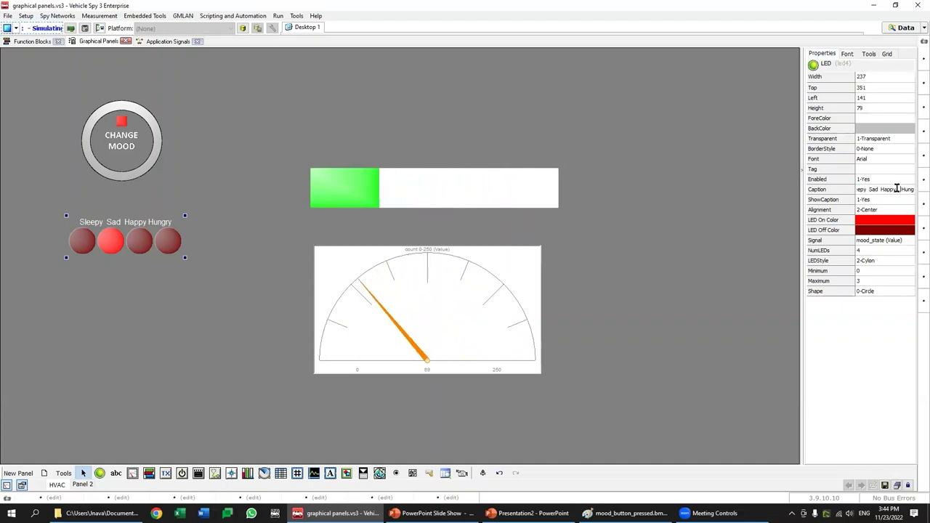
pyautogui.click(885, 210)
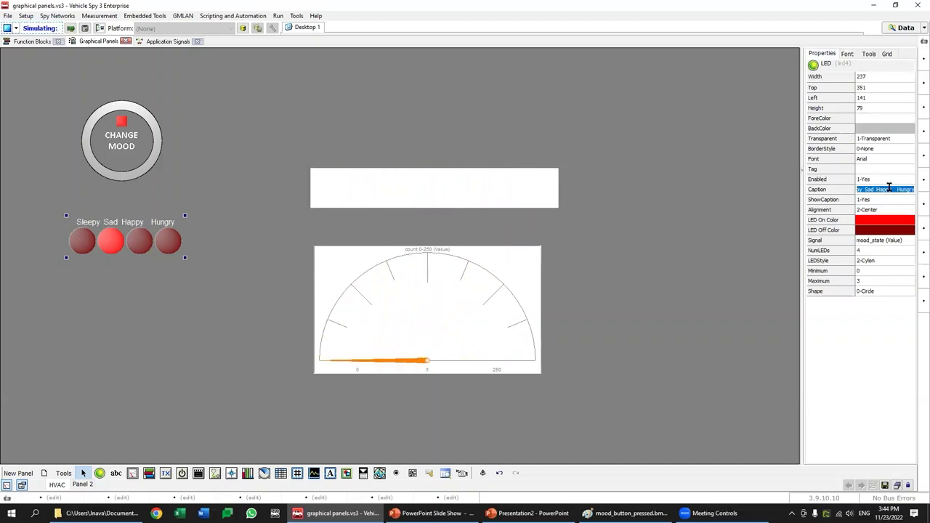
pyautogui.click(887, 218)
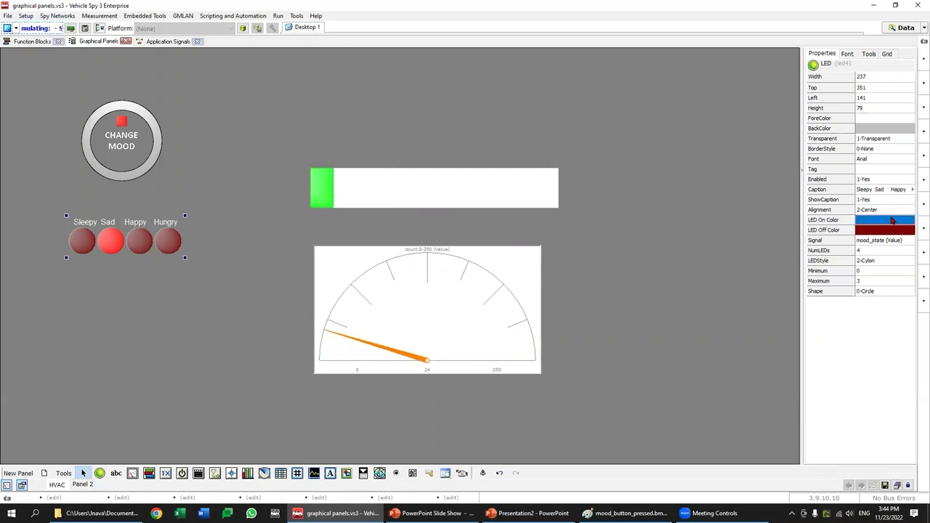
pyautogui.click(867, 188)
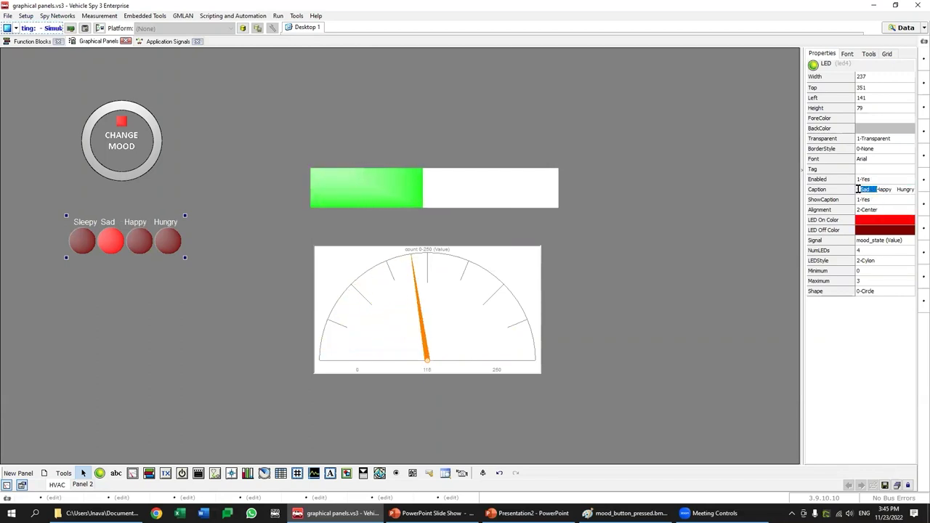
pyautogui.click(883, 230)
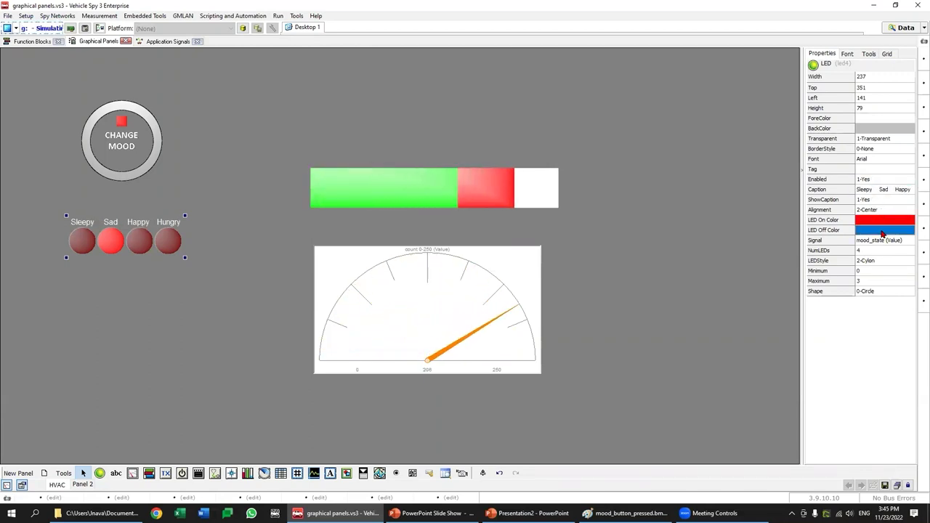
# Step: Change the HVAC panel's background color to black
pyautogui.click(741, 280)
pyautogui.rightClick(779, 271)
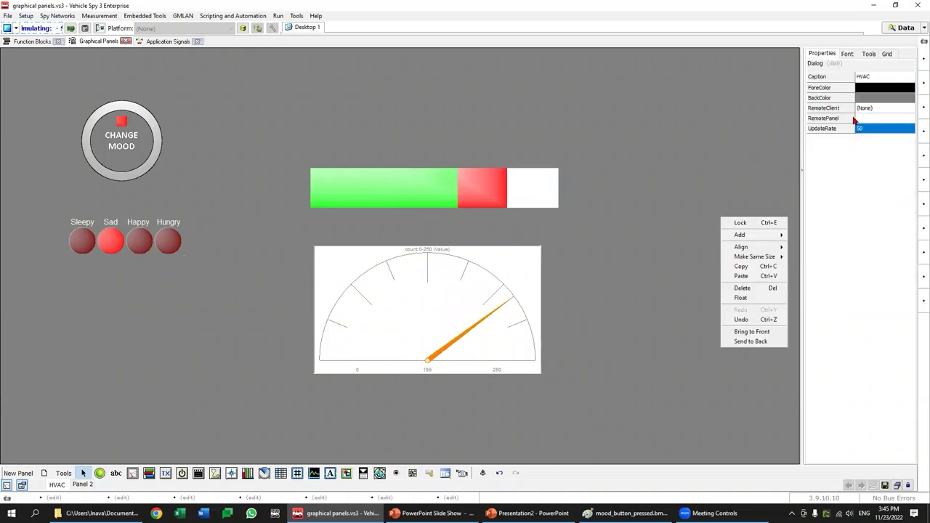
pyautogui.press('Escape')
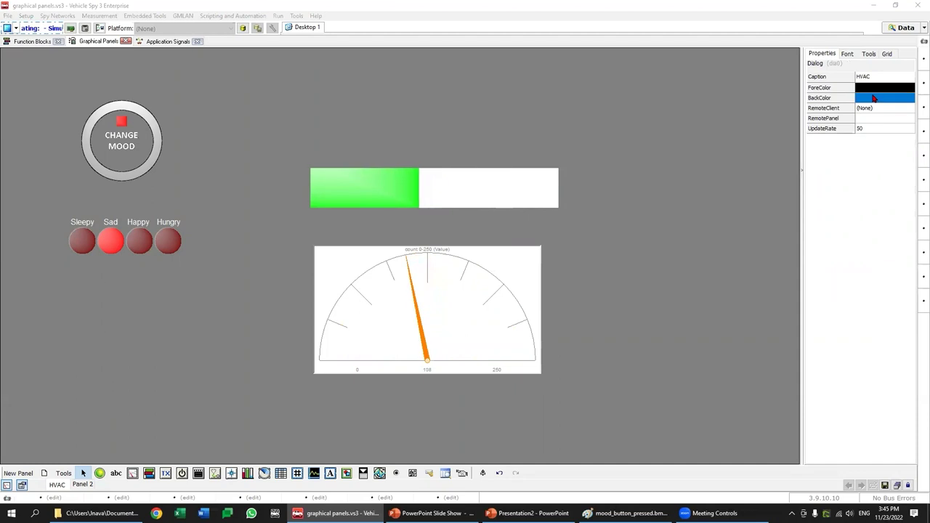
pyautogui.click(871, 99)
pyautogui.click(425, 272)
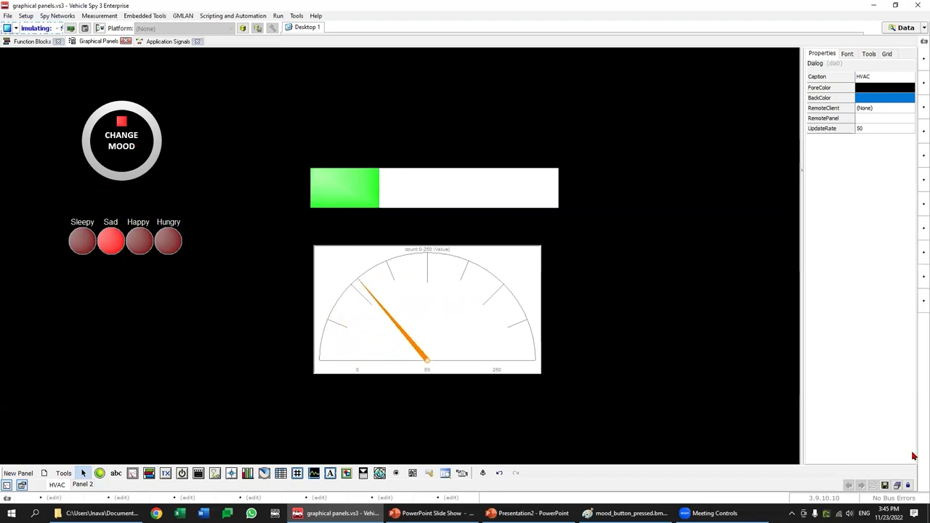
# Step: Lock the panel and test the CHANGE MOOD button by cycling the LED row through its moods
pyautogui.click(908, 486)
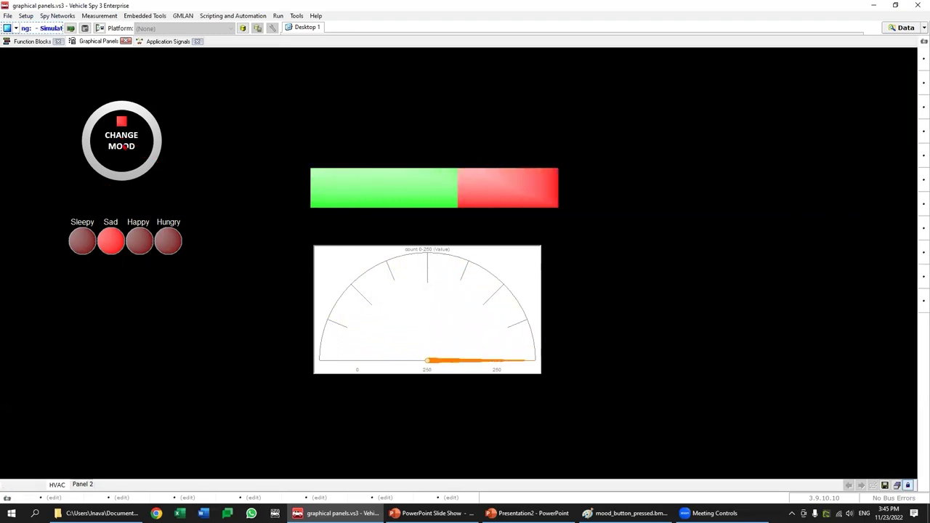
pyautogui.click(123, 145)
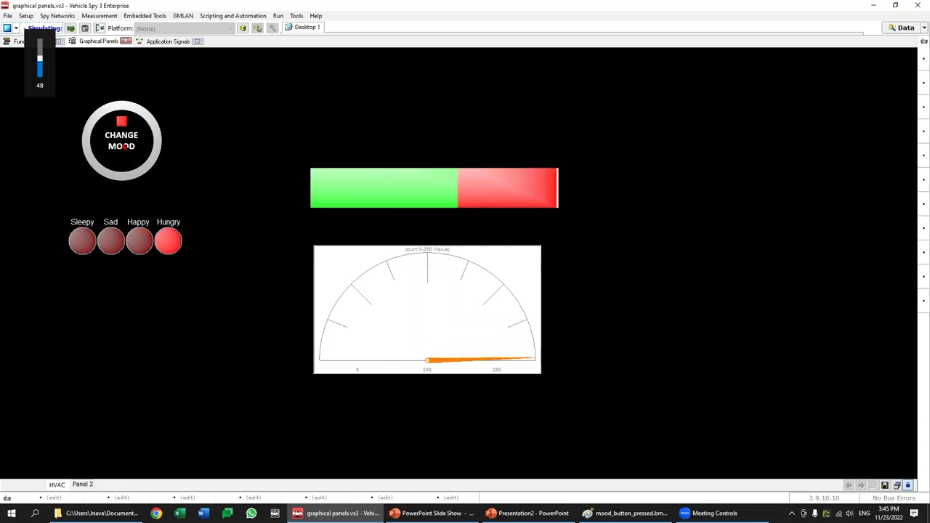
pyautogui.click(124, 146)
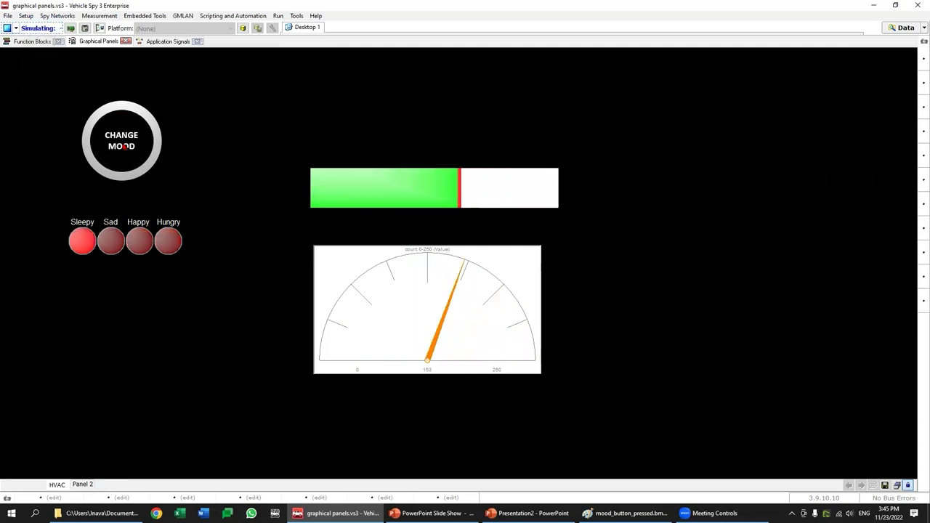
pyautogui.click(123, 146)
pyautogui.click(123, 146)
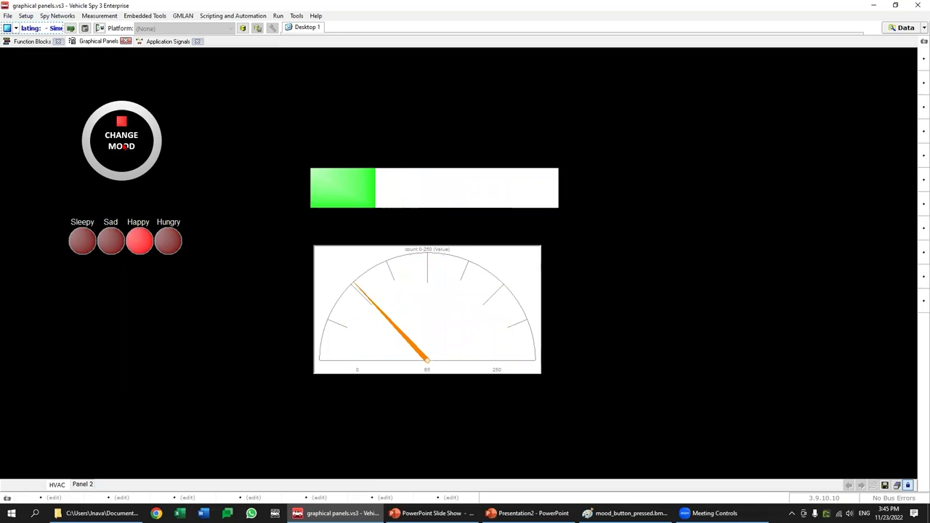
pyautogui.click(123, 146)
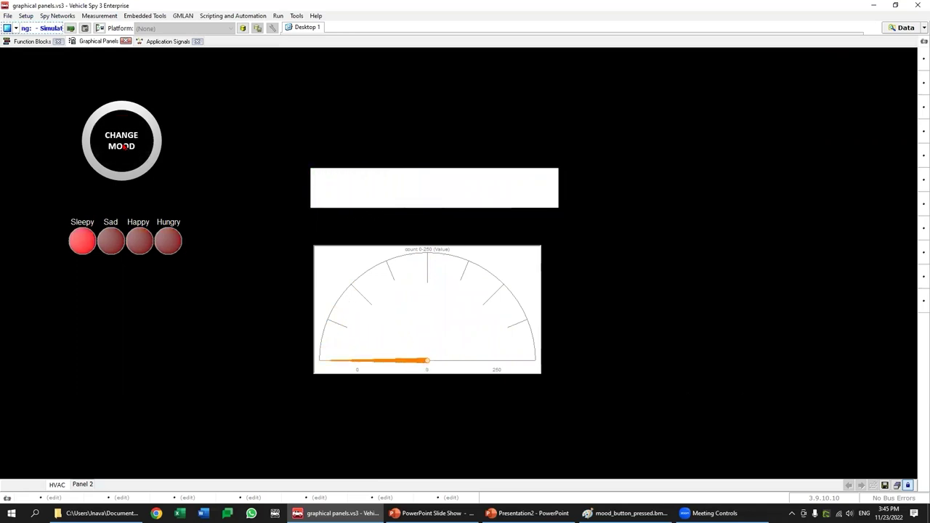
pyautogui.click(124, 147)
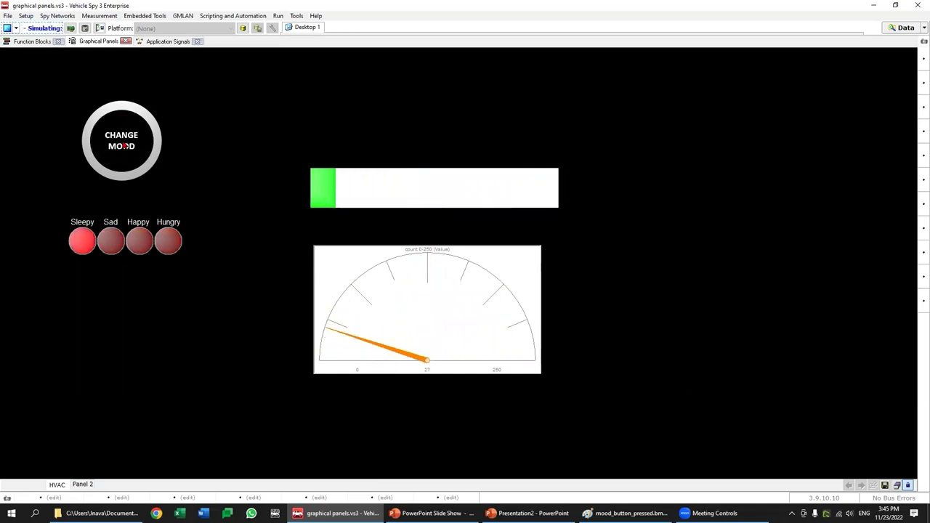
pyautogui.click(120, 151)
pyautogui.click(118, 153)
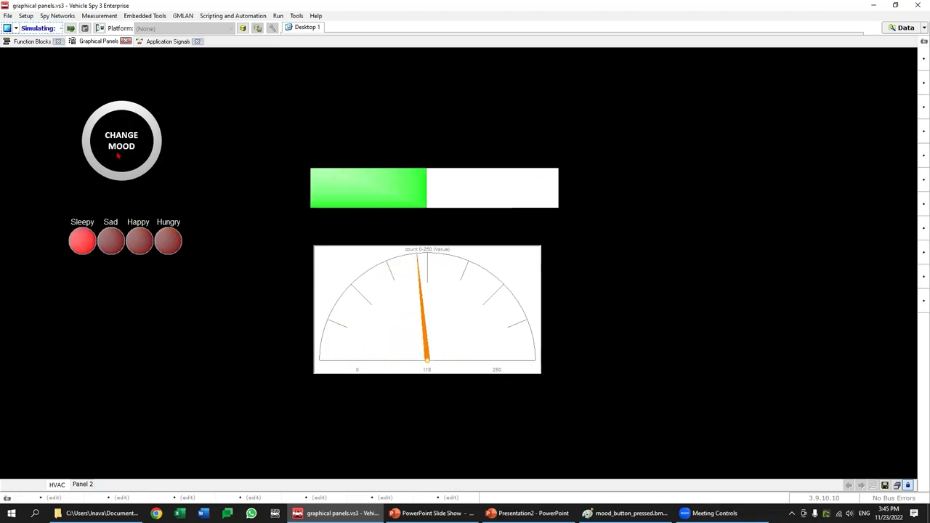
# Step: Unlock the panel and move the mood LED row closer beneath the CHANGE MOOD button, to about left 131, top 313
pyautogui.click(896, 485)
pyautogui.click(107, 245)
pyautogui.moveTo(111, 245); pyautogui.dragTo(103, 225)
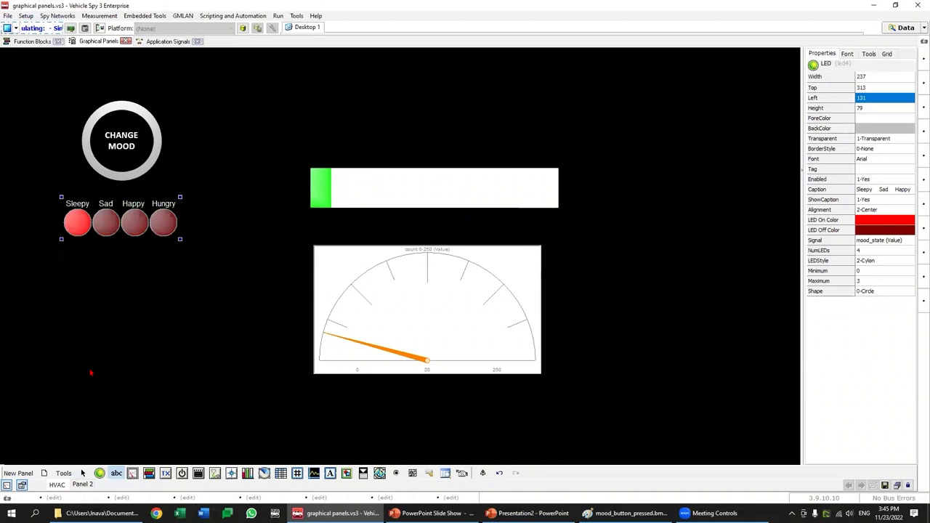
# Step: Add a text display beside the CHANGE MOOD button with the 5-GroupBox border style and a white foreground color
pyautogui.click(30, 98)
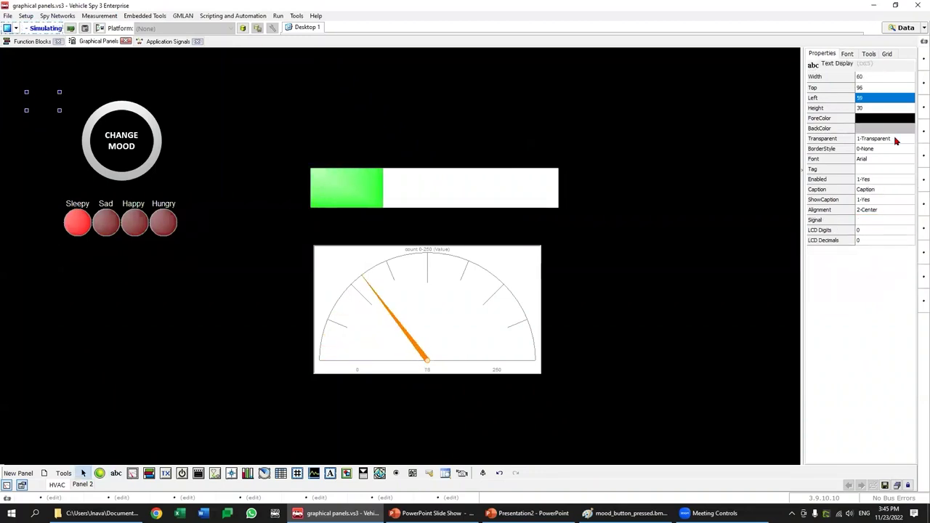
pyautogui.click(889, 149)
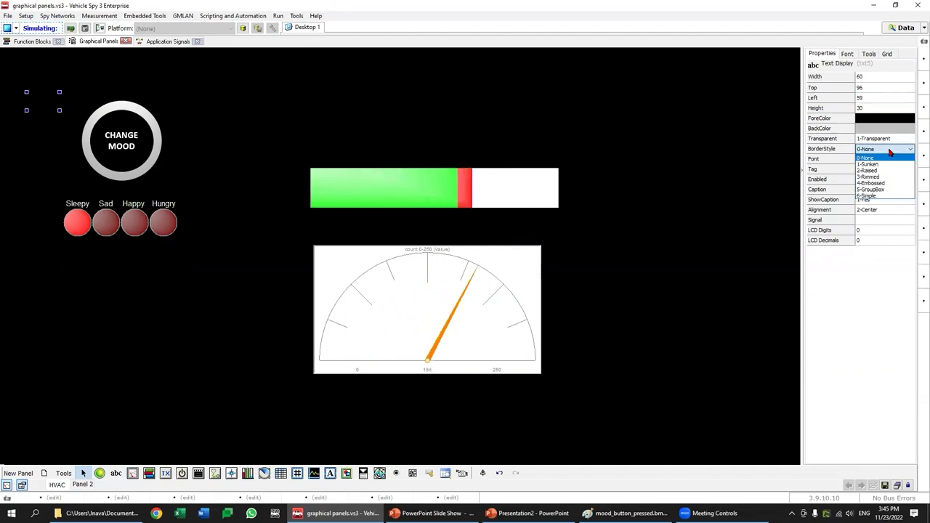
pyautogui.click(879, 189)
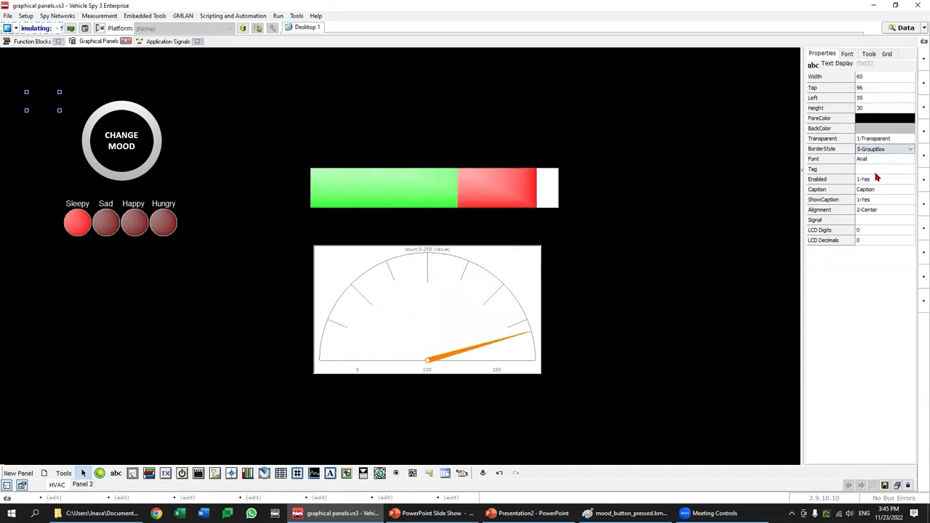
pyautogui.click(878, 122)
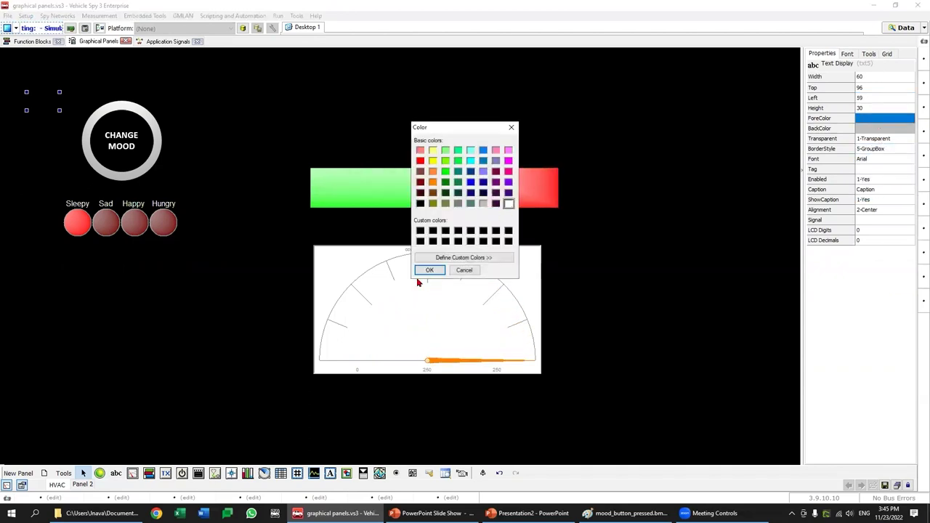
pyautogui.click(430, 270)
# Step: Resize the group box so it closely frames the CHANGE MOOD button and the mood LED row
pyautogui.moveTo(60, 110); pyautogui.dragTo(221, 245)
pyautogui.moveTo(26, 91); pyautogui.dragTo(44, 84)
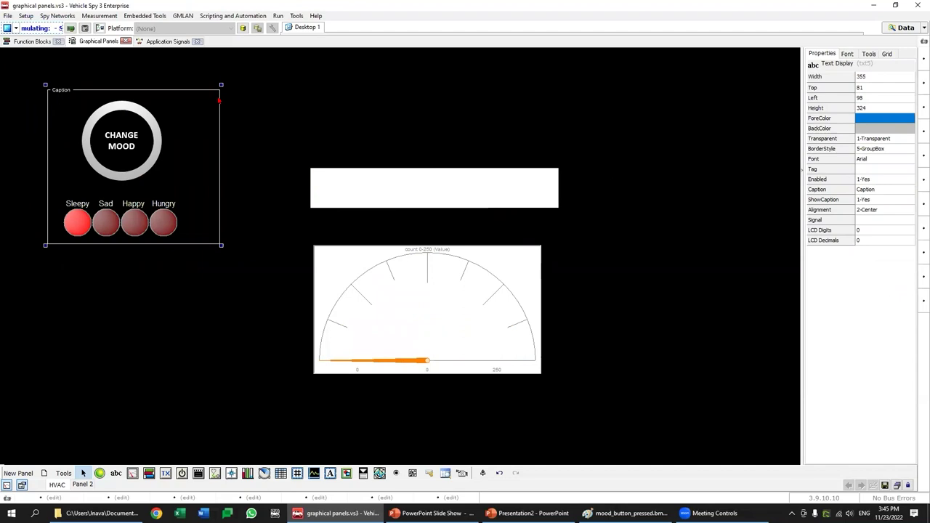
pyautogui.moveTo(221, 84); pyautogui.dragTo(195, 88)
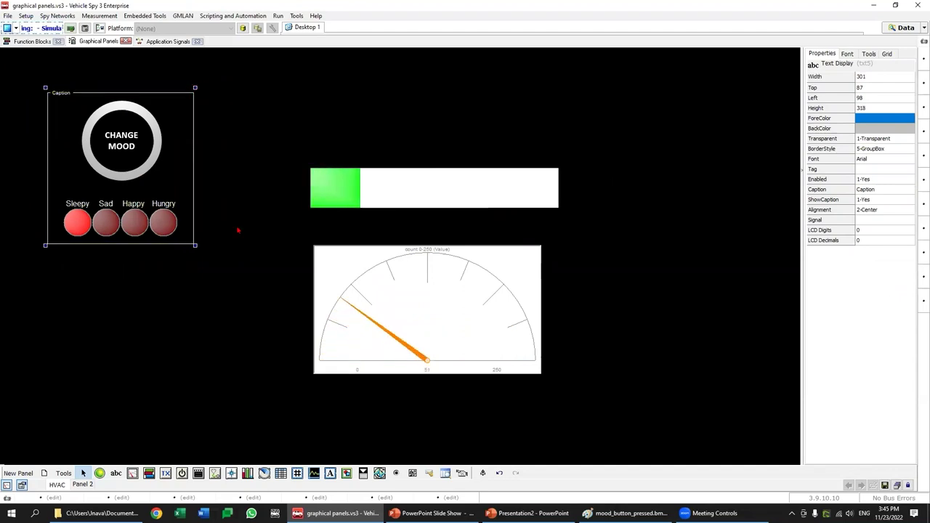
pyautogui.click(49, 90)
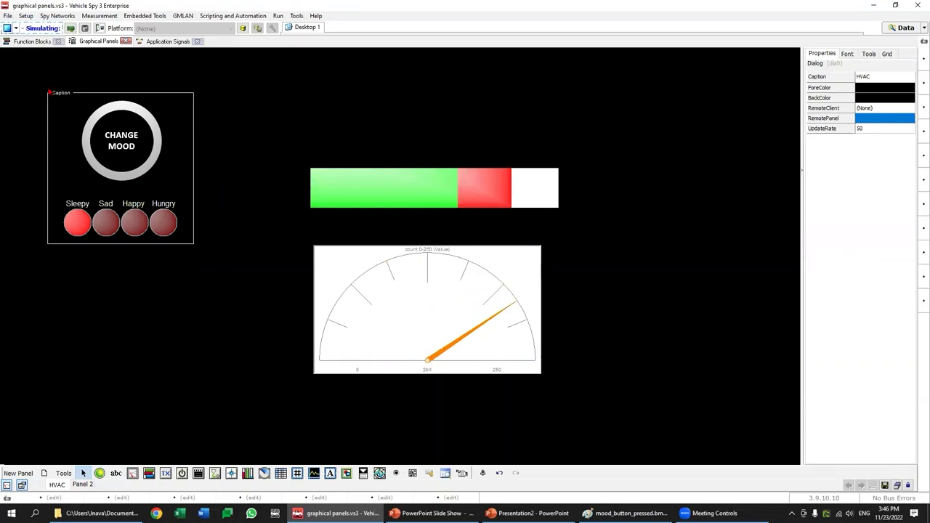
pyautogui.click(50, 92)
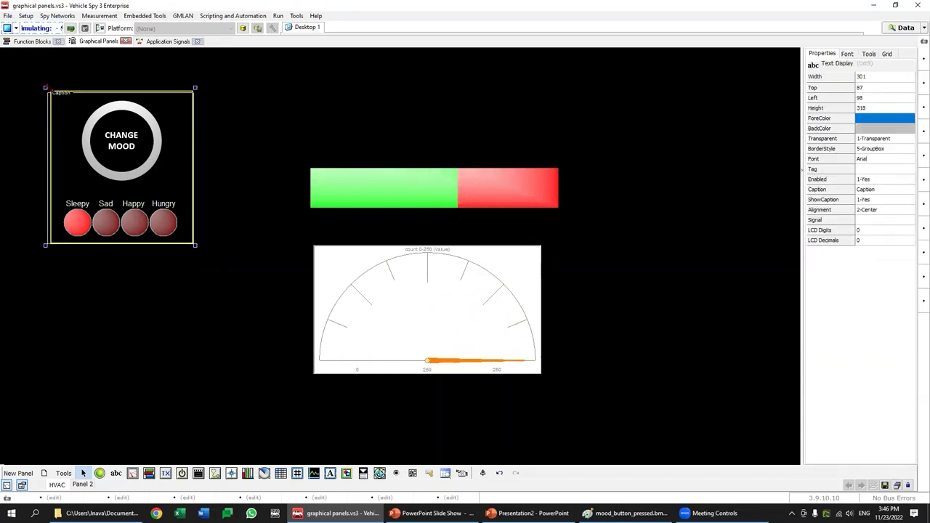
pyautogui.click(48, 88)
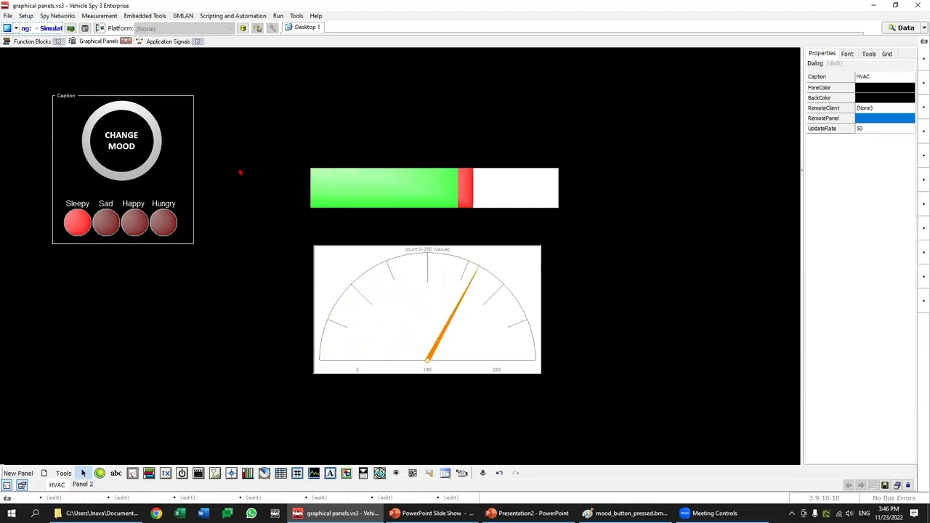
# Step: Test the framed CHANGE MOOD button with the panel locked, then unlock the panel and inspect the button's properties
pyautogui.press('XF86AudioRaiseVolume')
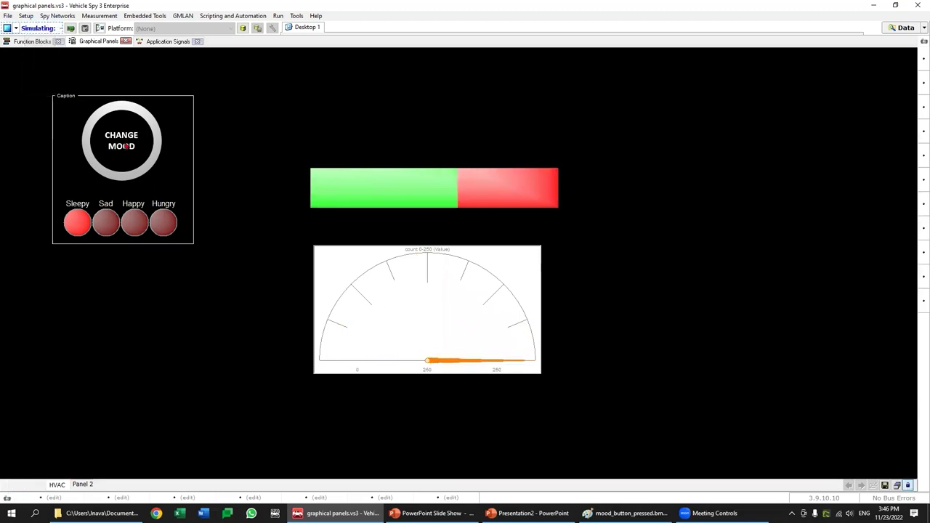
pyautogui.click(125, 146)
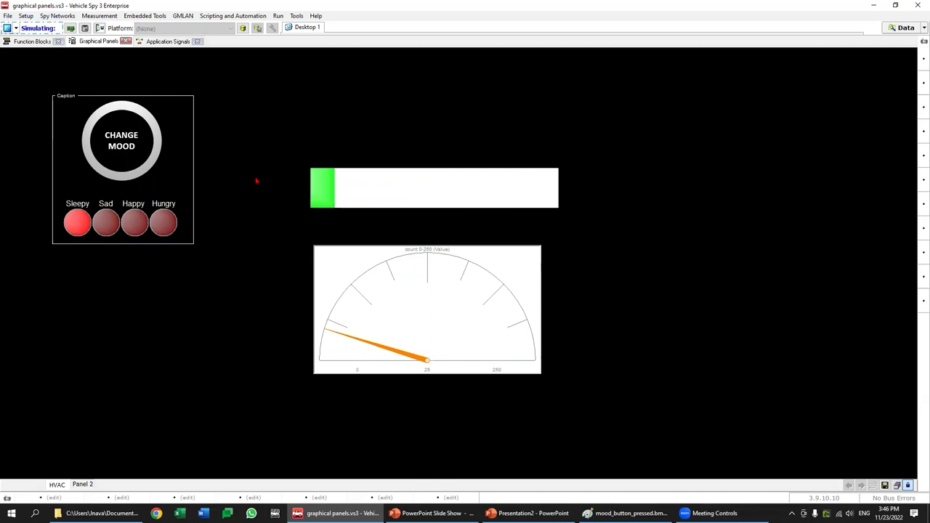
pyautogui.click(910, 485)
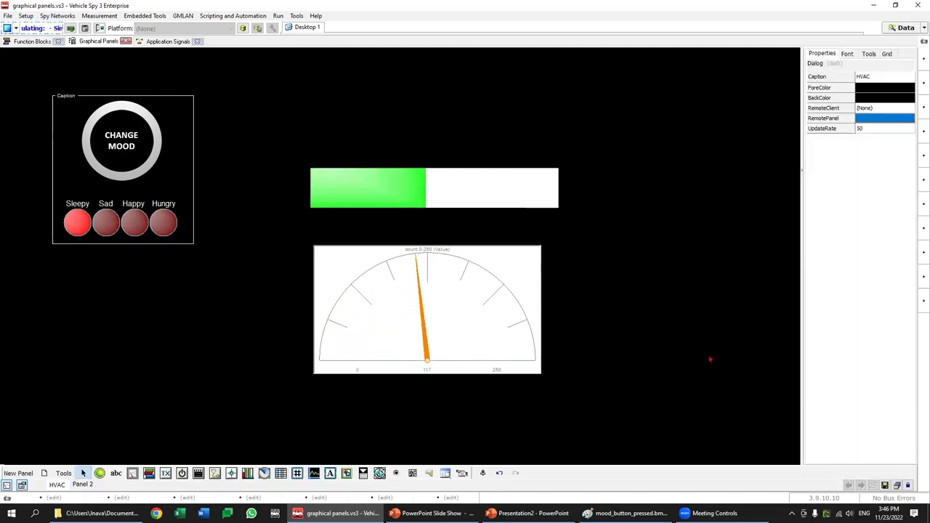
pyautogui.click(103, 142)
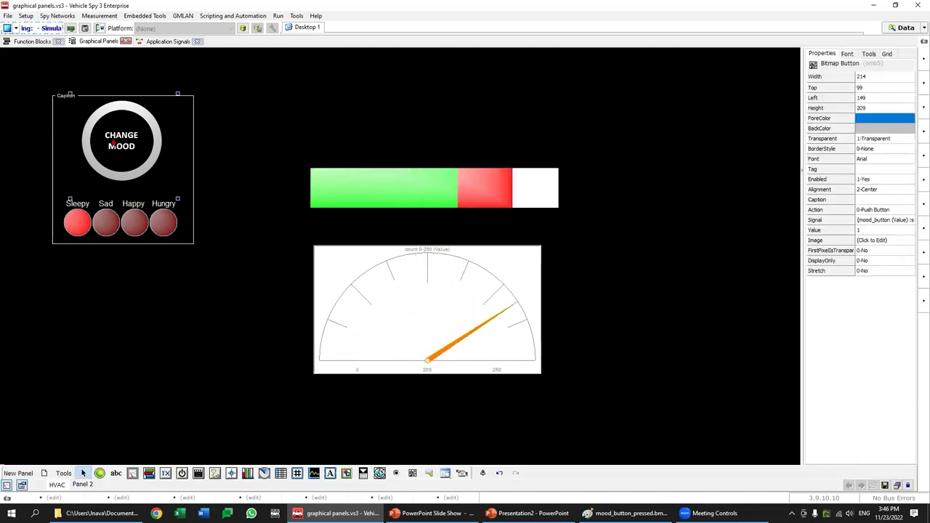
pyautogui.click(226, 138)
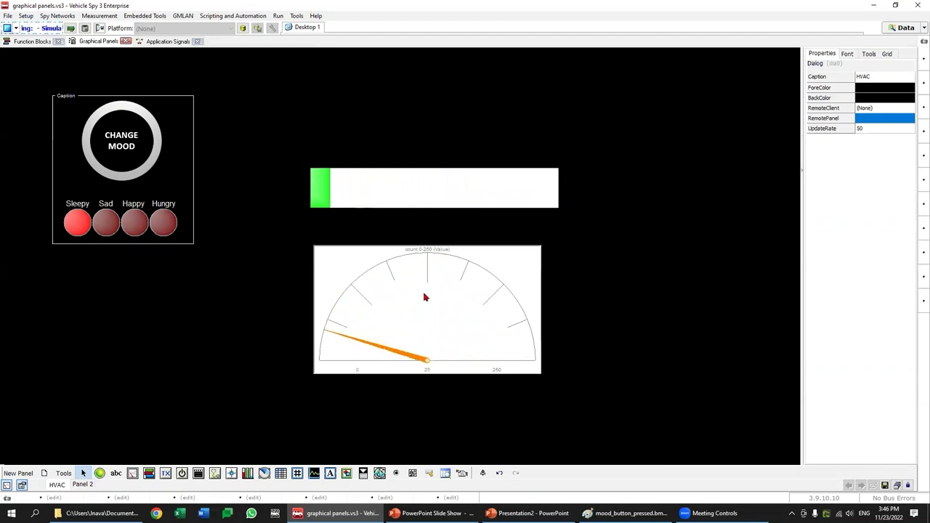
# Step: Move the bar graph to the panel's lower right and the meter beside the mood group box, to about left 546, top 98
pyautogui.moveTo(294, 134); pyautogui.dragTo(587, 226)
pyautogui.moveTo(415, 191); pyautogui.dragTo(647, 426)
pyautogui.click(498, 346)
pyautogui.moveTo(498, 346); pyautogui.dragTo(450, 196)
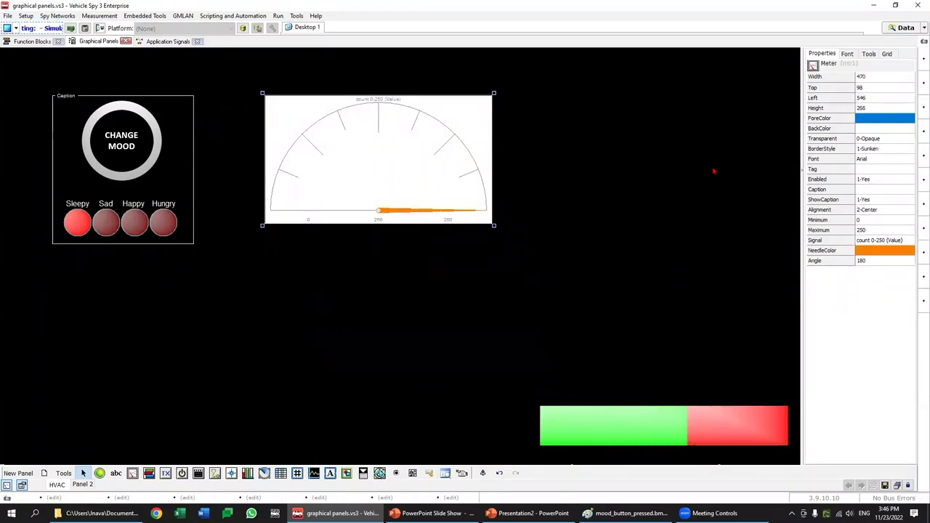
# Step: Make the meter's background 1-Transparent and set its border style to 0-None
pyautogui.click(875, 141)
pyautogui.click(875, 156)
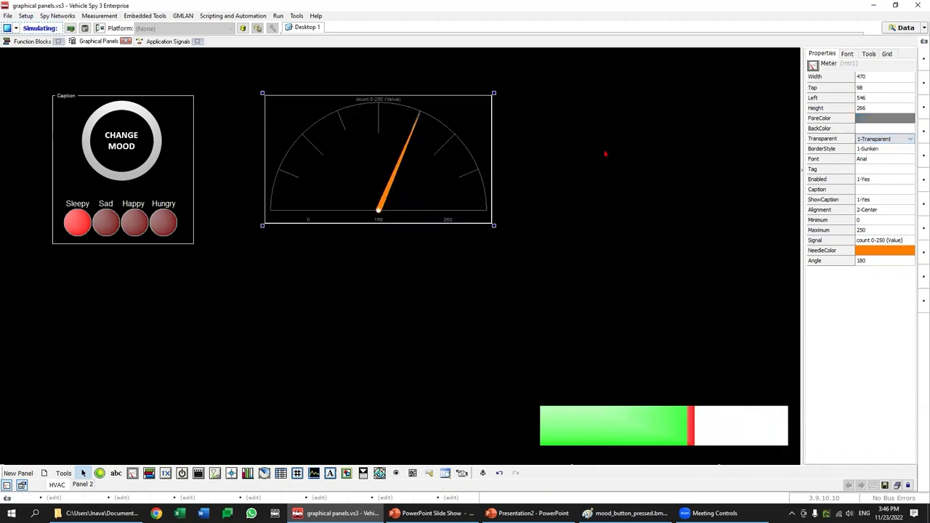
pyautogui.click(878, 149)
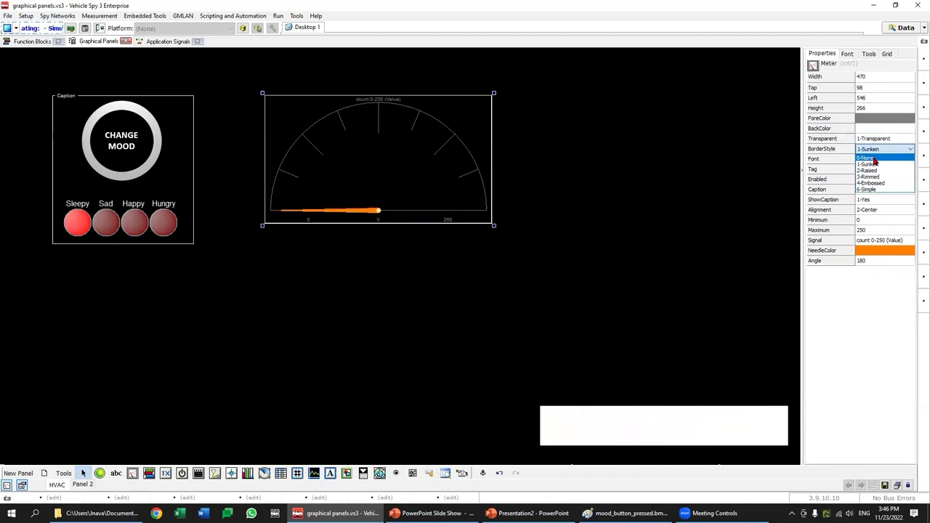
pyautogui.click(874, 159)
pyautogui.click(647, 198)
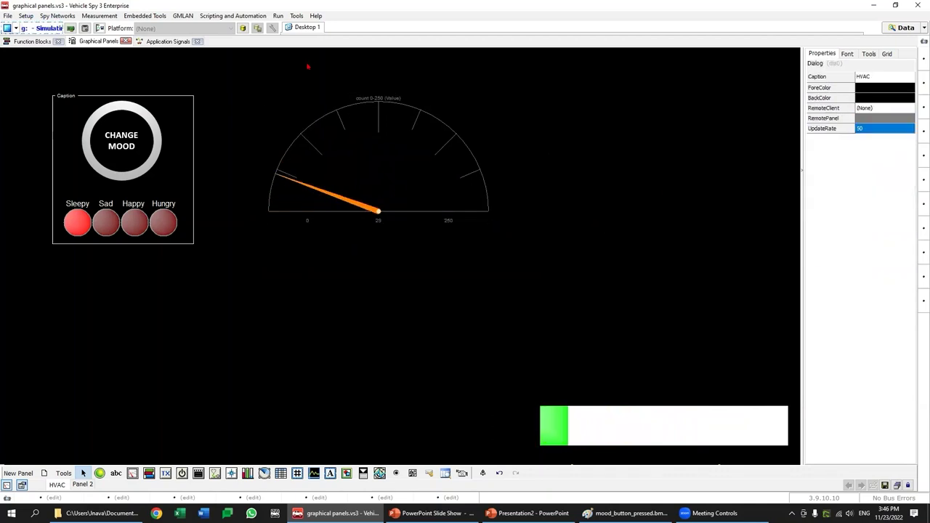
# Step: Set the meter's foreground color to black so only its needle stands out against the panel
pyautogui.click(461, 167)
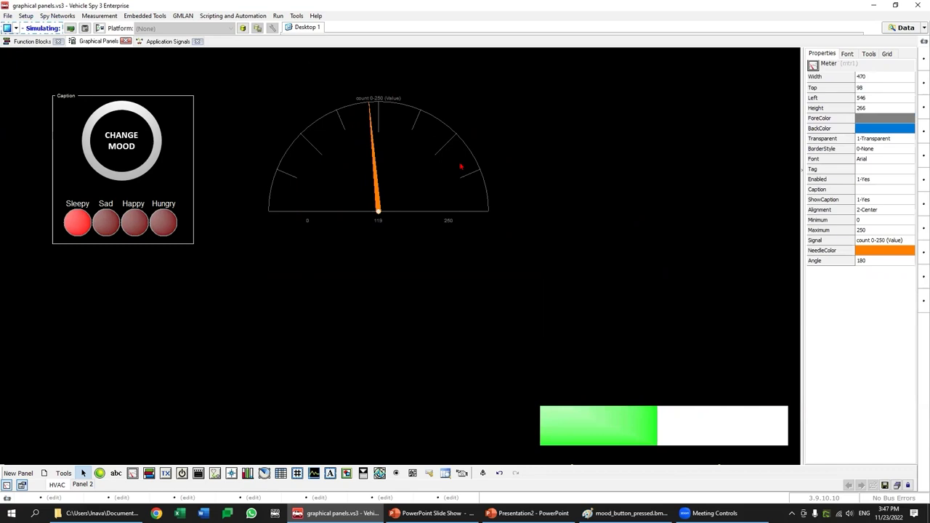
pyautogui.click(869, 118)
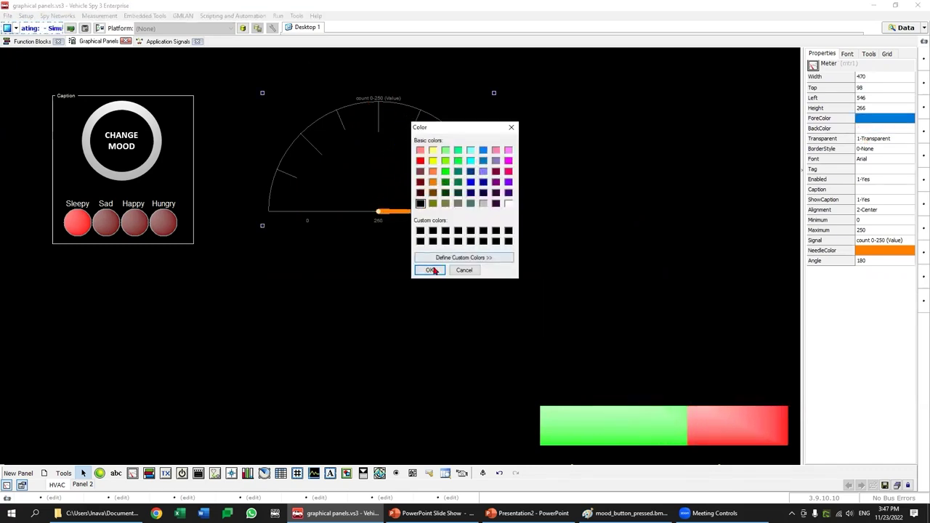
pyautogui.click(424, 269)
pyautogui.click(610, 259)
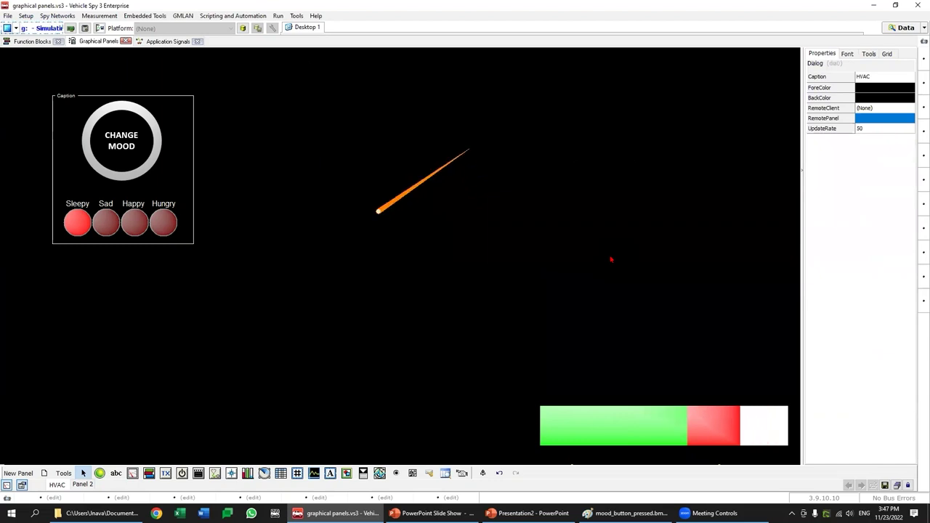
# Step: Switch to Presentation2 in PowerPoint and add a blank slide after the CHANGE MOOD slide
pyautogui.click(433, 513)
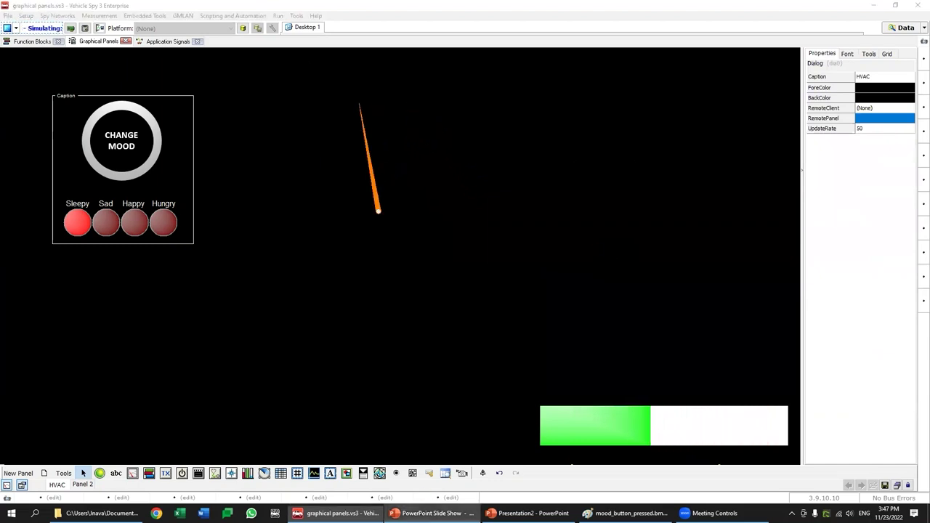
pyautogui.hotkey('alt', 'Tab')
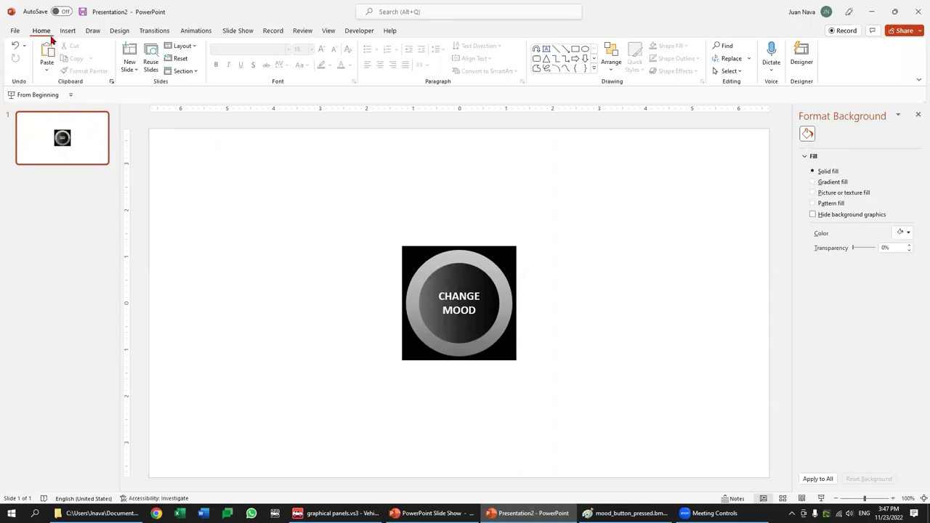
pyautogui.click(134, 71)
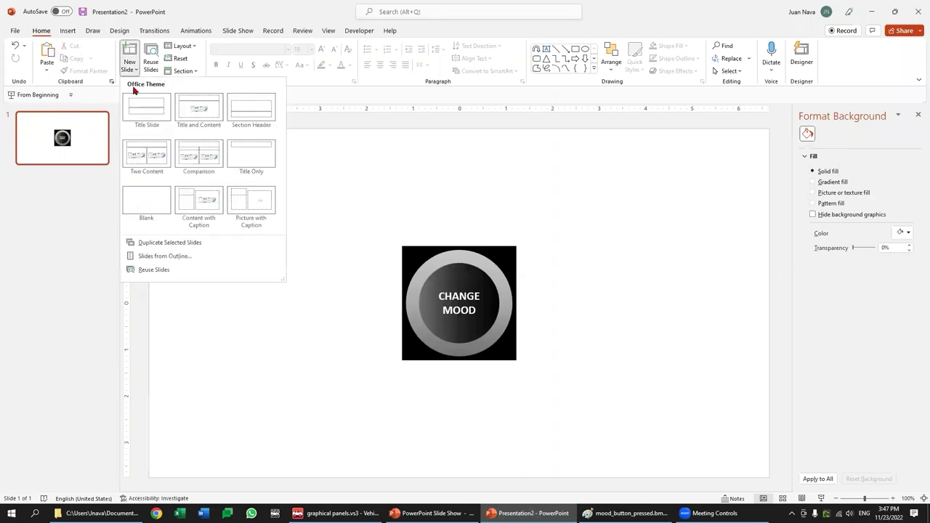
pyautogui.click(142, 202)
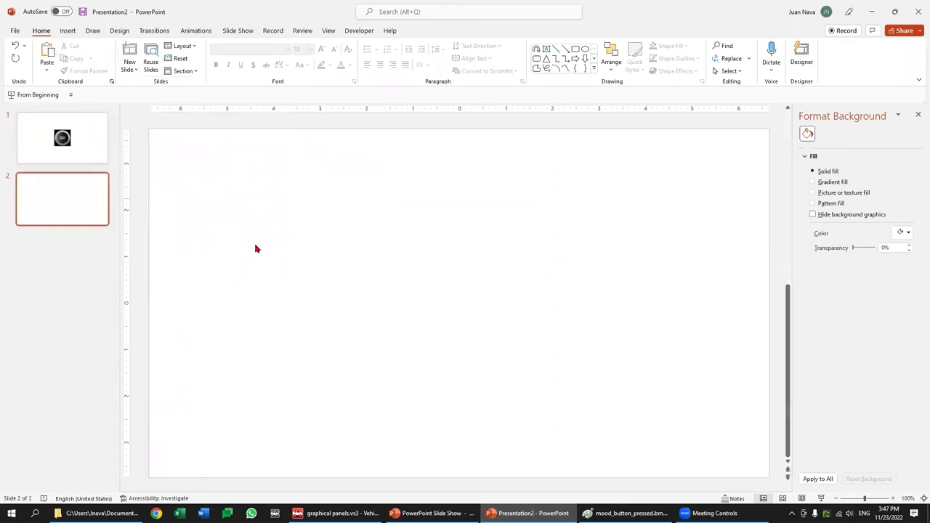
# Step: Insert a circle on the blank slide, enlarge it to about 5 inches across, and center it
pyautogui.click(68, 30)
pyautogui.click(185, 65)
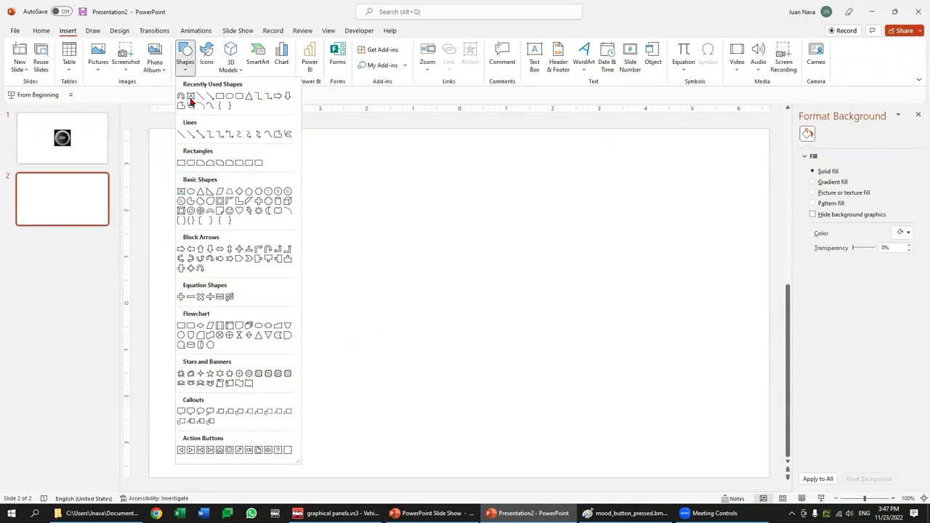
pyautogui.click(230, 99)
pyautogui.moveTo(355, 295)
pyautogui.mouseDown()
pyautogui.moveTo(399, 338)
pyautogui.moveTo(389, 285)
pyautogui.mouseUp()
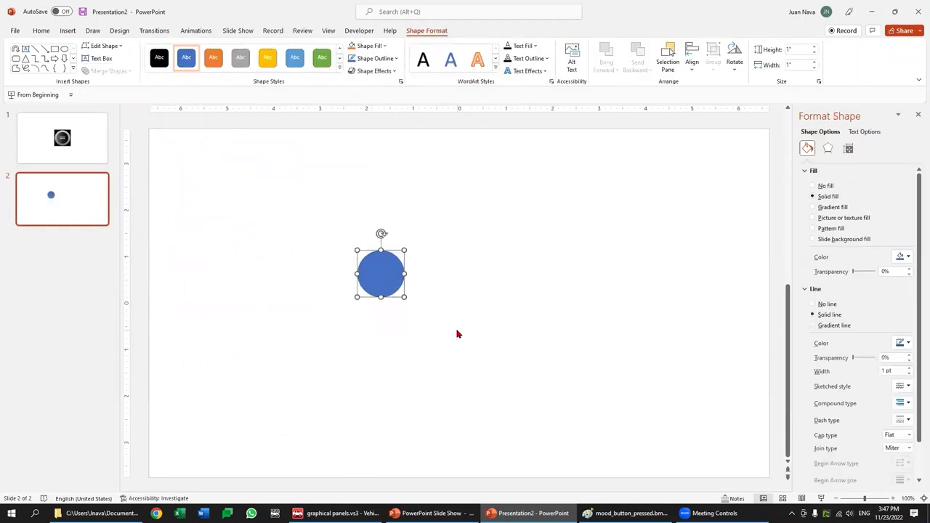
pyautogui.moveTo(402, 296); pyautogui.dragTo(591, 404)
pyautogui.moveTo(471, 377); pyautogui.dragTo(457, 319)
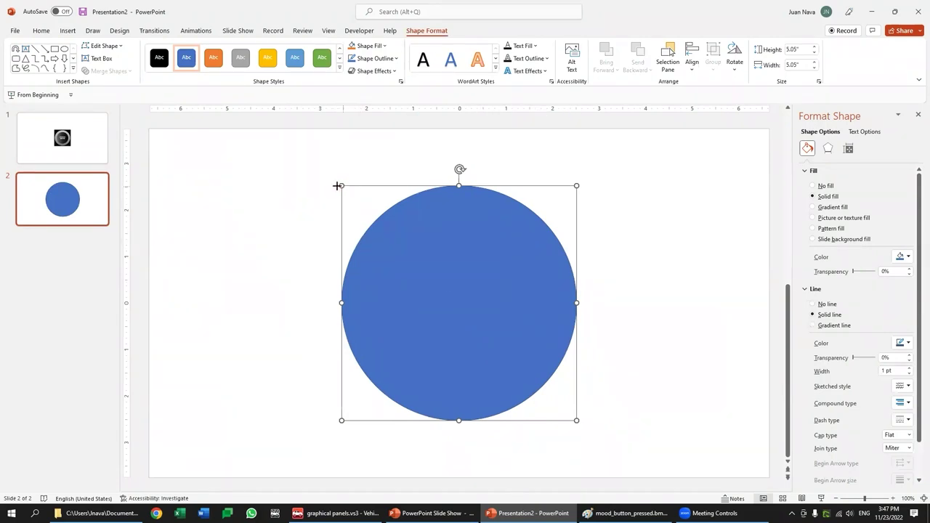
pyautogui.moveTo(336, 185); pyautogui.dragTo(331, 181)
pyautogui.moveTo(488, 302); pyautogui.dragTo(491, 305)
pyautogui.click(602, 363)
# Step: Duplicate the circle, shrink the copy slightly, and center it inside the original to form a ring
pyautogui.click(465, 281)
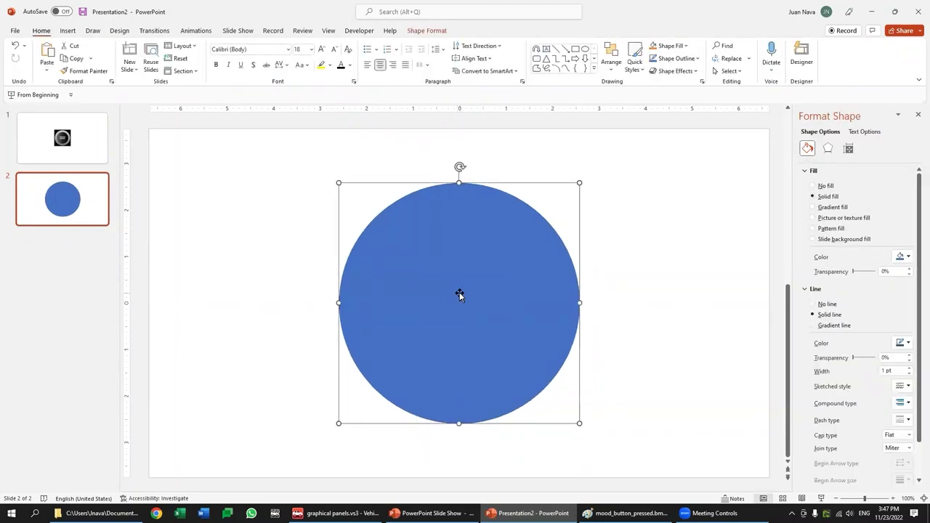
pyautogui.hotkey('ctrl', 'v')
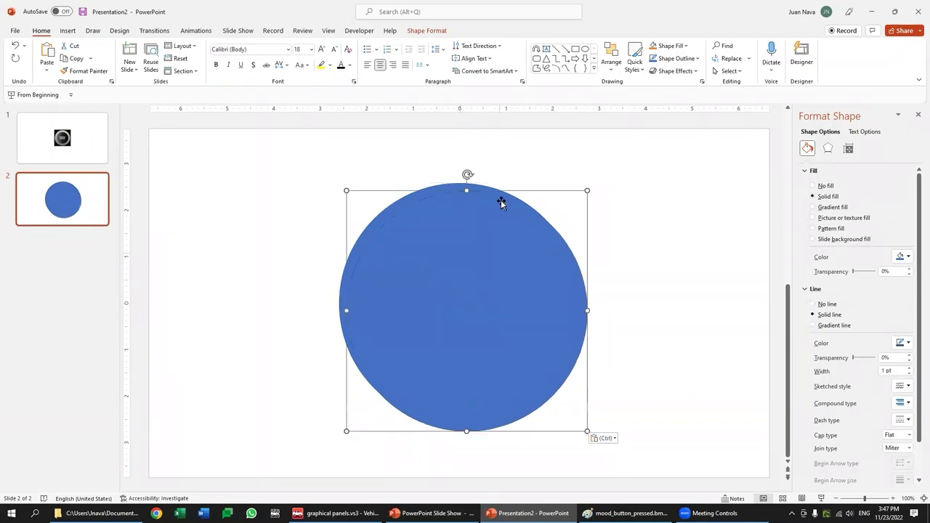
pyautogui.moveTo(588, 430); pyautogui.dragTo(535, 396)
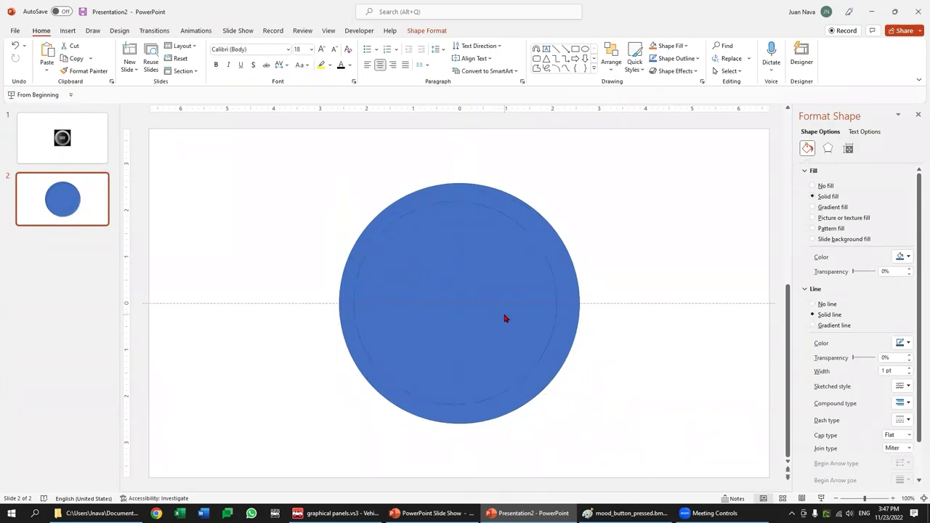
# Step: Give the outer circle a linear gradient fill using the lightest blue preset gradient
pyautogui.click(565, 300)
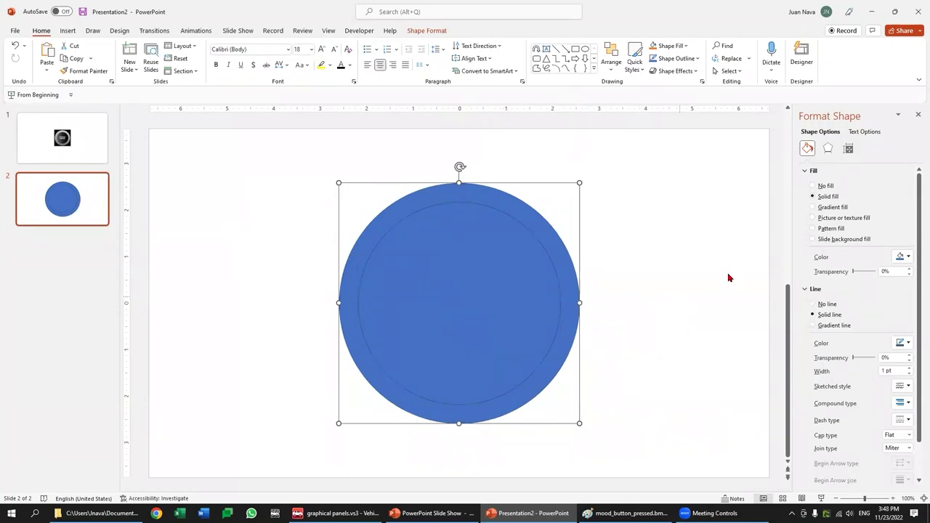
pyautogui.click(812, 207)
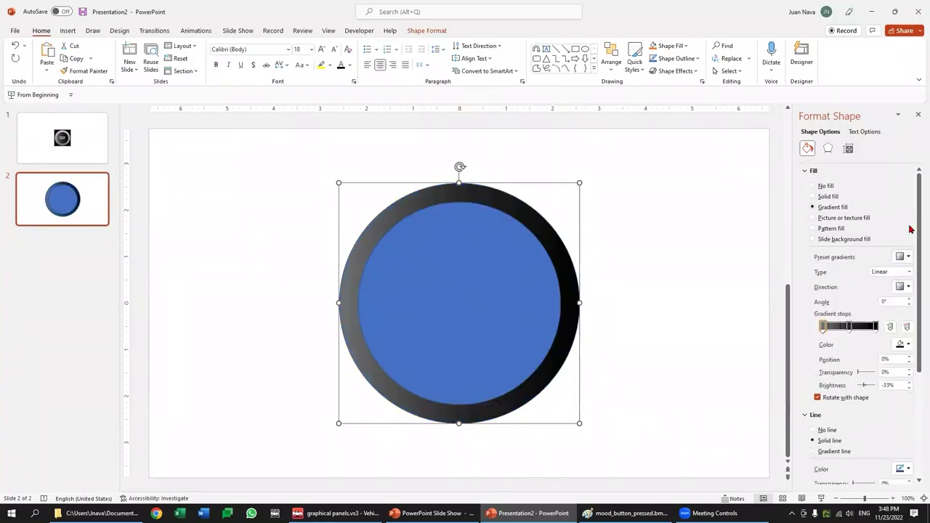
pyautogui.click(908, 272)
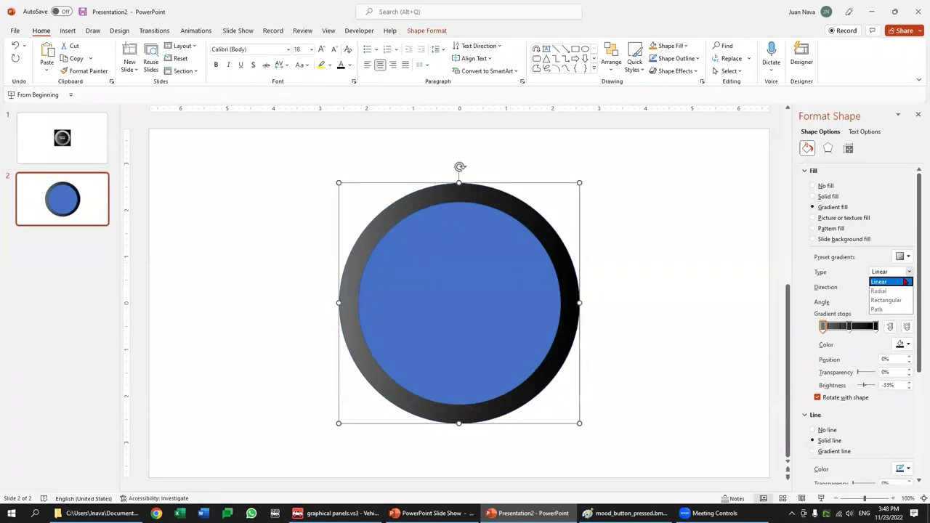
pyautogui.click(884, 231)
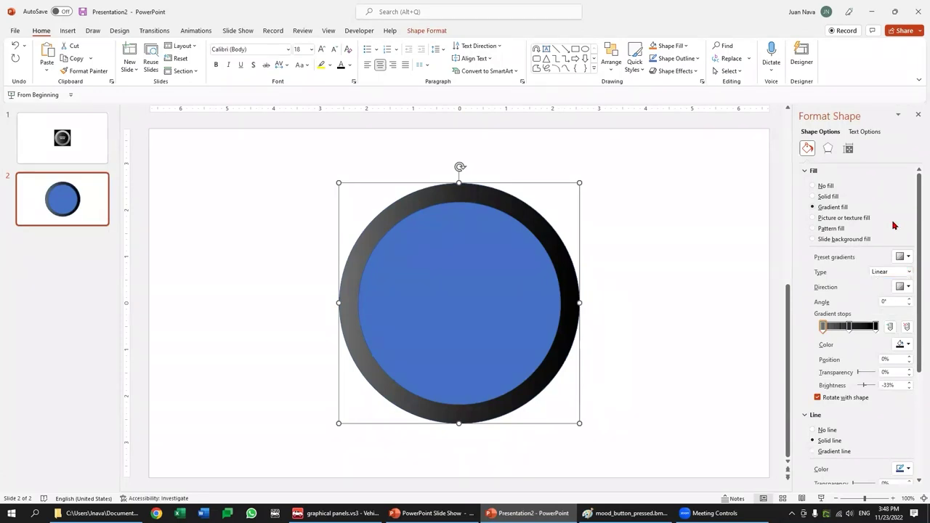
pyautogui.click(833, 196)
pyautogui.click(826, 207)
pyautogui.click(908, 259)
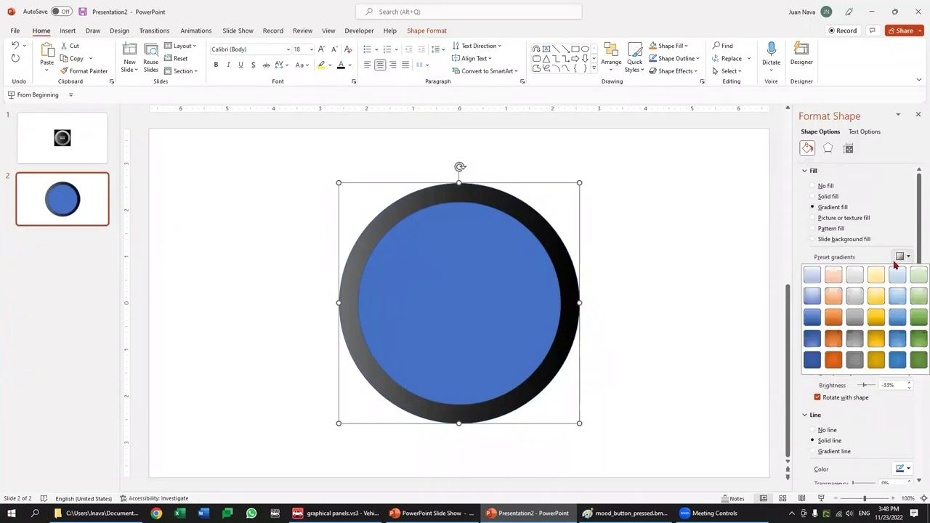
pyautogui.click(812, 274)
pyautogui.click(904, 258)
pyautogui.click(904, 258)
# Step: Recolor the outer circle's gradient stops to green at the start, orange at 83%, and red at the end
pyautogui.click(875, 327)
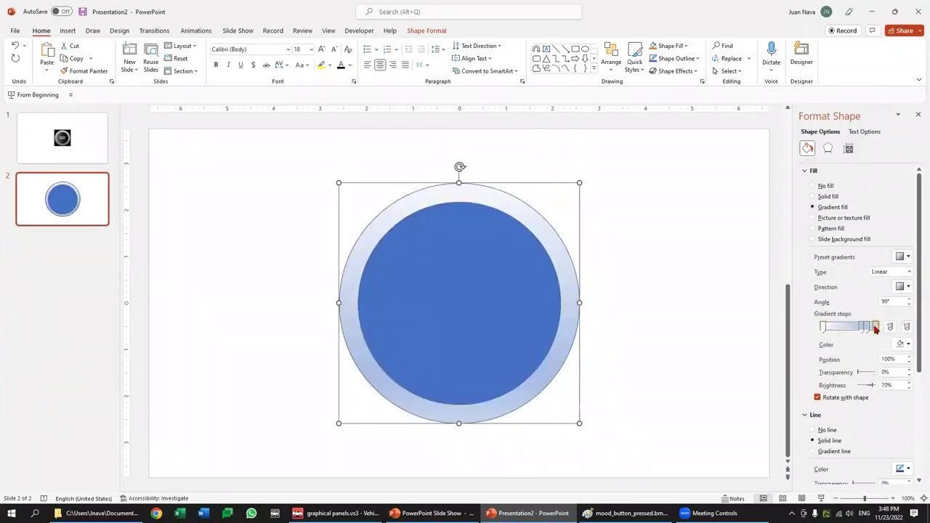
pyautogui.click(909, 346)
pyautogui.click(859, 436)
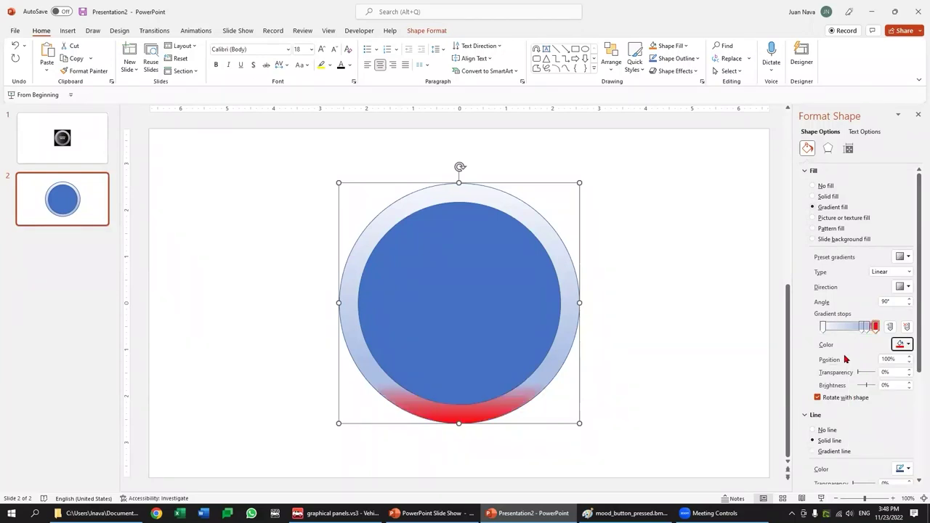
pyautogui.click(908, 345)
pyautogui.click(884, 436)
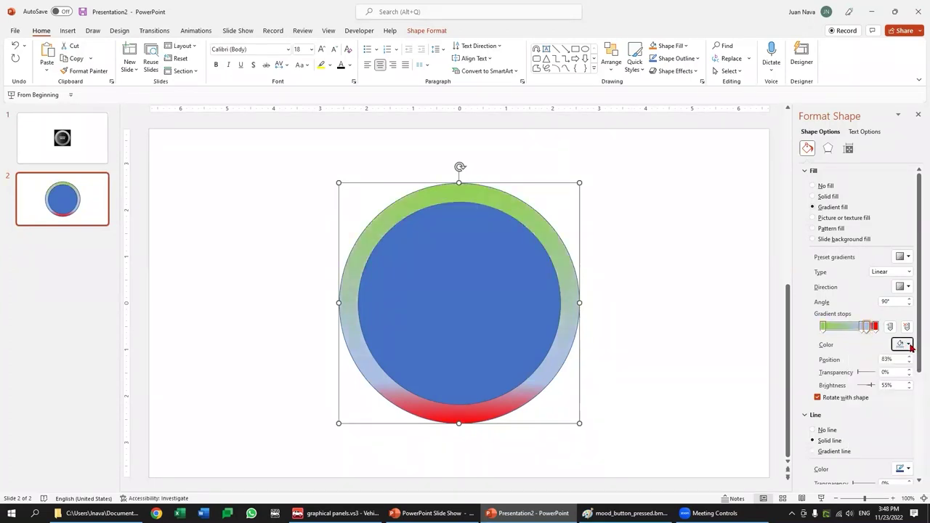
pyautogui.click(910, 346)
pyautogui.click(868, 435)
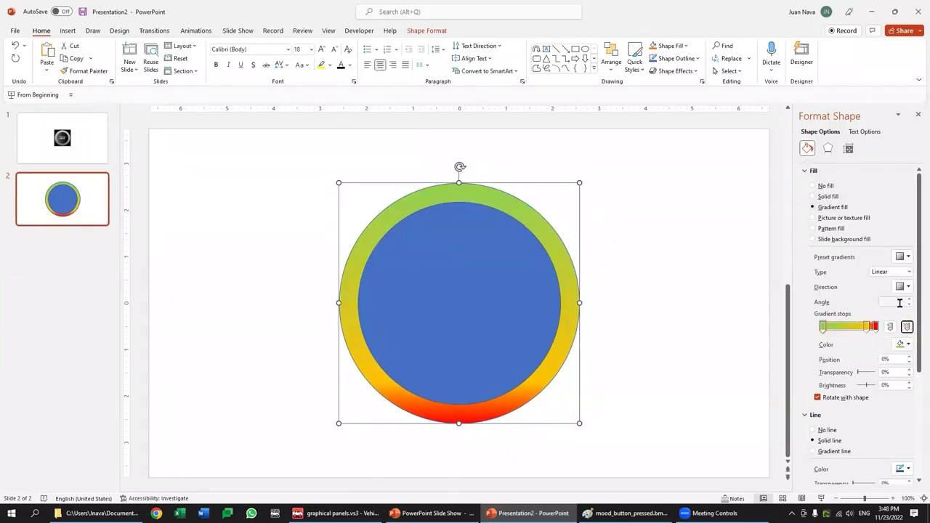
# Step: Set the outer circle's gradient angle to 0° and shift the orange and red stops toward the green end
pyautogui.write('0')
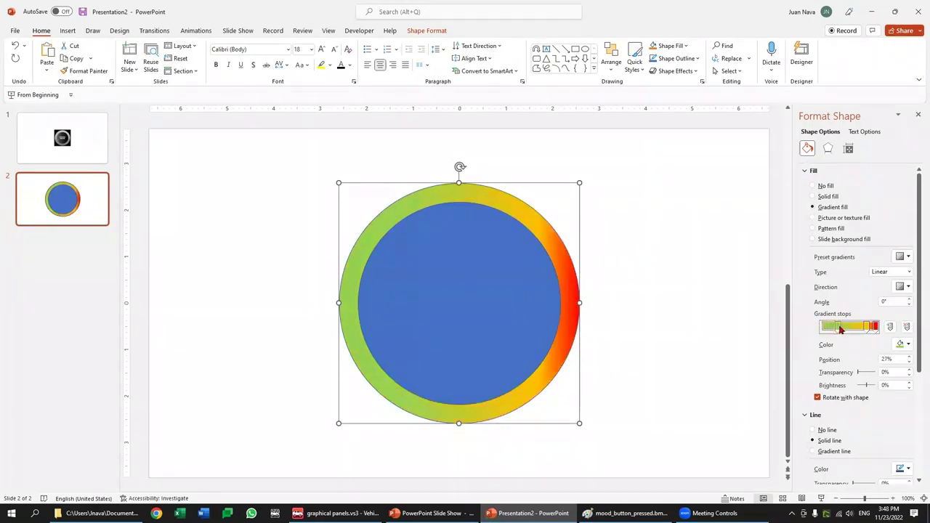
pyautogui.moveTo(865, 328); pyautogui.dragTo(855, 328)
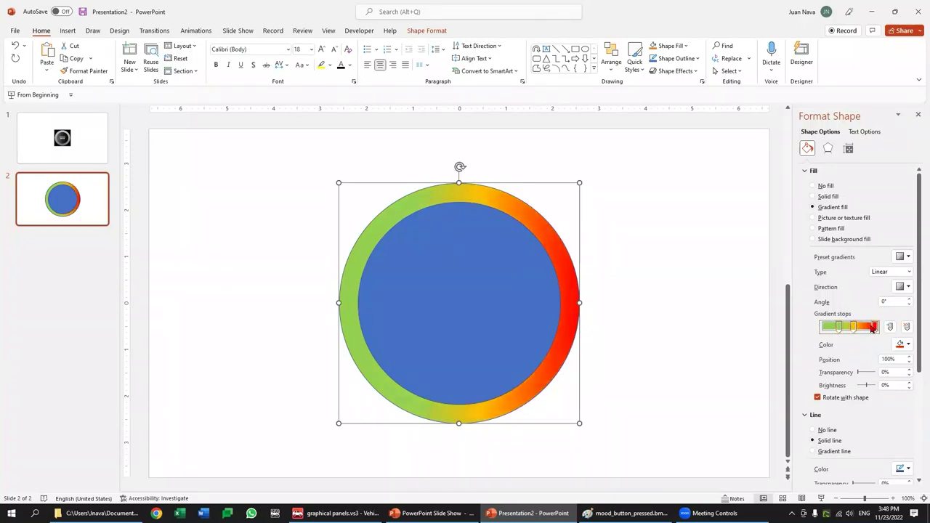
pyautogui.moveTo(872, 329); pyautogui.dragTo(870, 329)
# Step: Shift the inner circle against the outer circle's left edge and remove the outer circle's outline
pyautogui.click(492, 306)
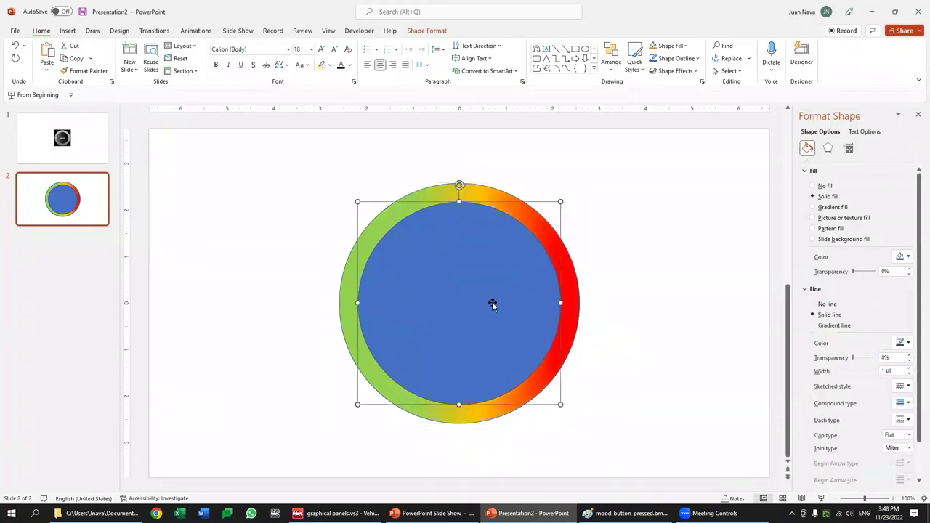
pyautogui.moveTo(499, 305); pyautogui.dragTo(481, 305)
pyautogui.click(562, 297)
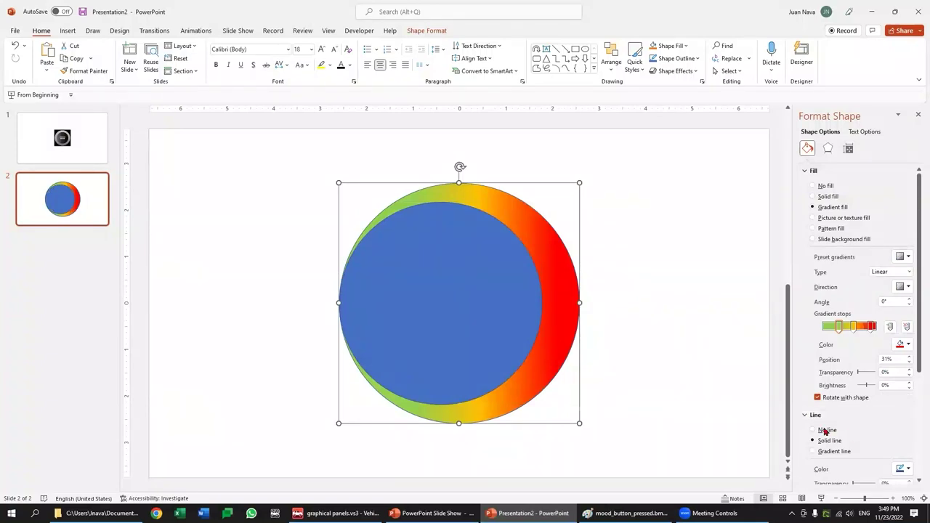
# Step: Fill the inner circle with solid black
pyautogui.click(504, 301)
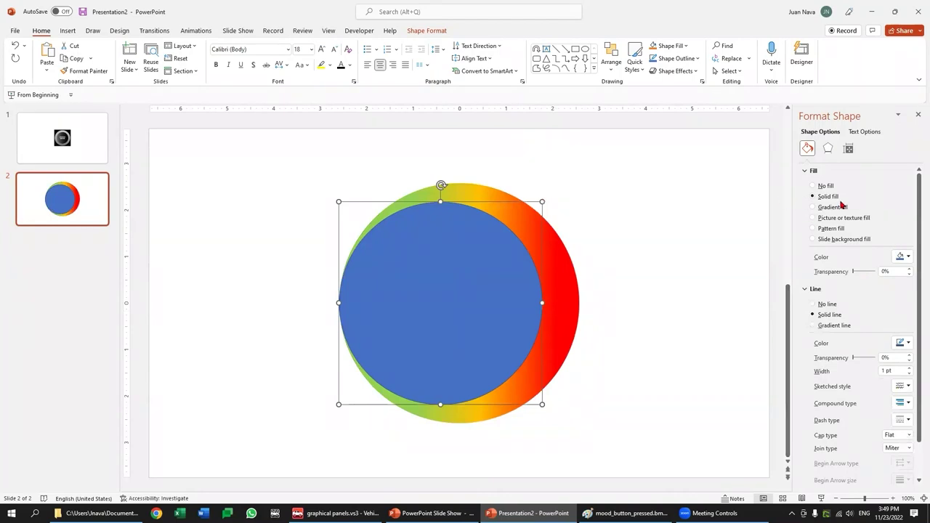
pyautogui.click(908, 257)
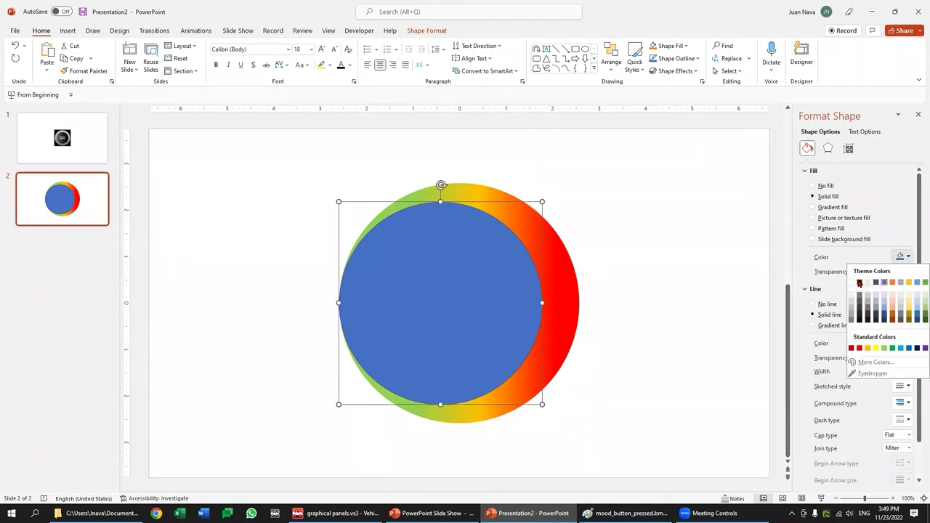
pyautogui.click(859, 283)
pyautogui.click(695, 272)
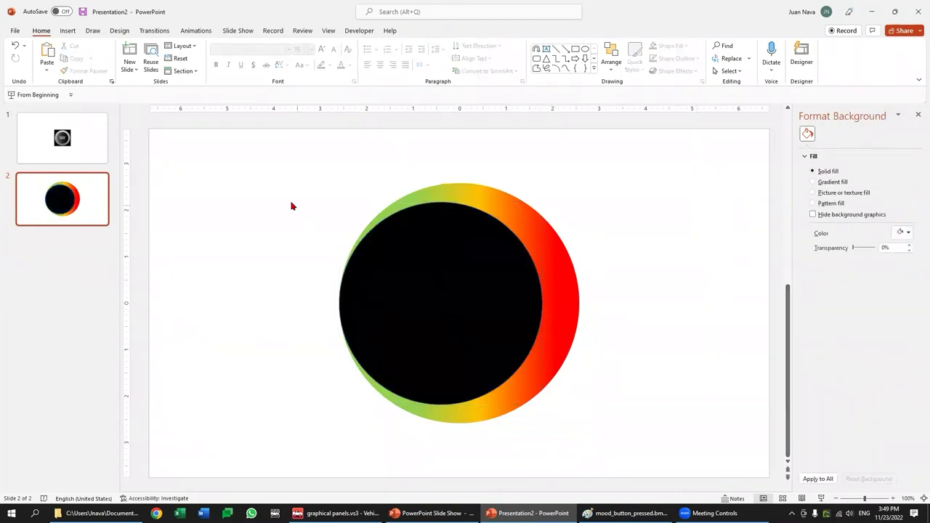
# Step: Draw a rectangle about 9.16" wide and 2.99" high covering the upper half of the two circles
pyautogui.click(69, 30)
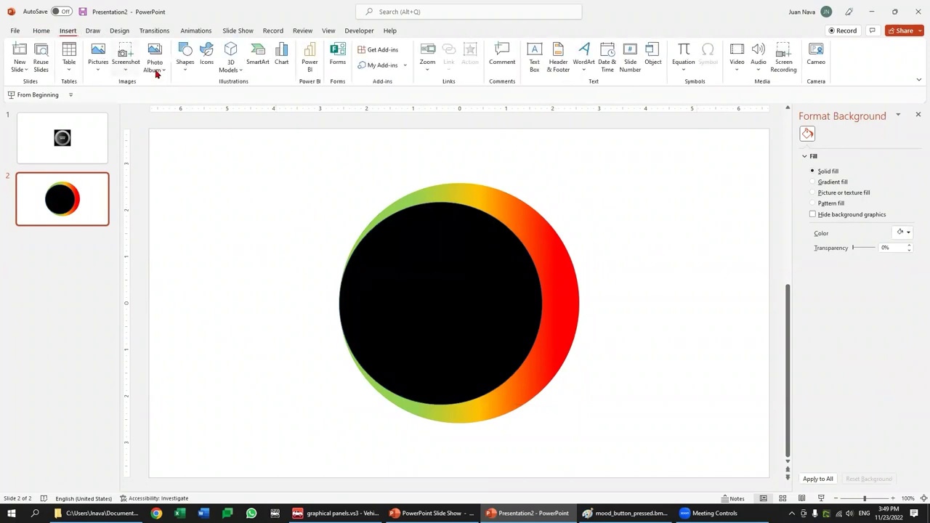
pyautogui.click(186, 65)
pyautogui.click(219, 98)
pyautogui.click(247, 165)
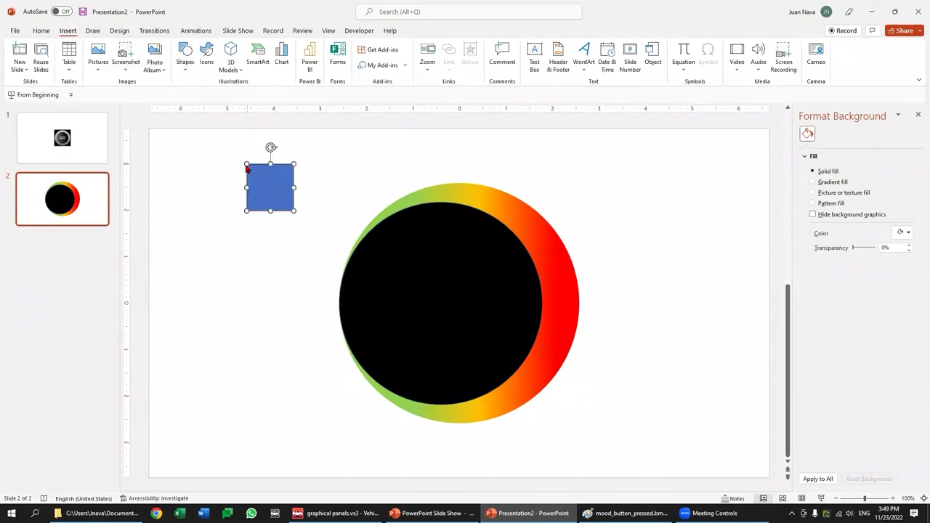
pyautogui.moveTo(295, 214); pyautogui.dragTo(672, 306)
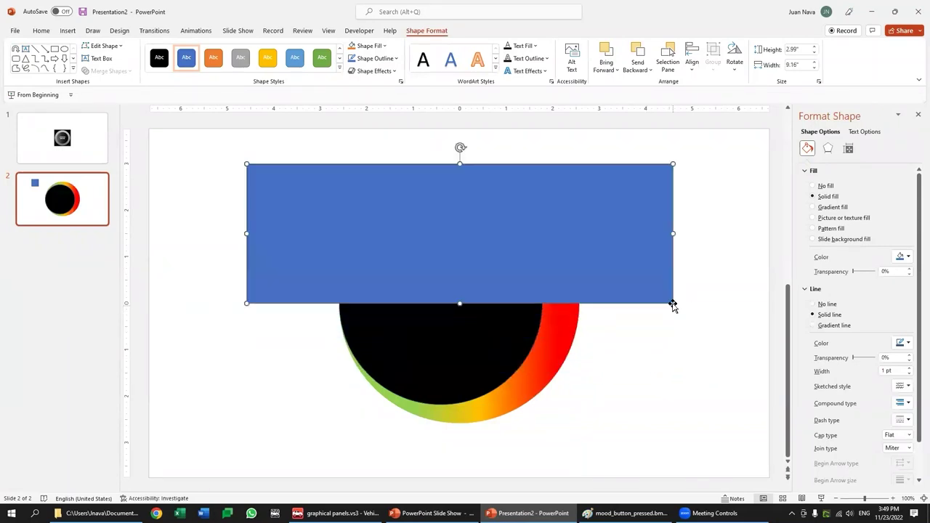
# Step: Shift the rectangle slightly and send it behind both circles
pyautogui.moveTo(624, 224)
pyautogui.mouseDown()
pyautogui.moveTo(637, 225)
pyautogui.moveTo(632, 212)
pyautogui.moveTo(631, 229)
pyautogui.mouseUp()
pyautogui.rightClick(631, 233)
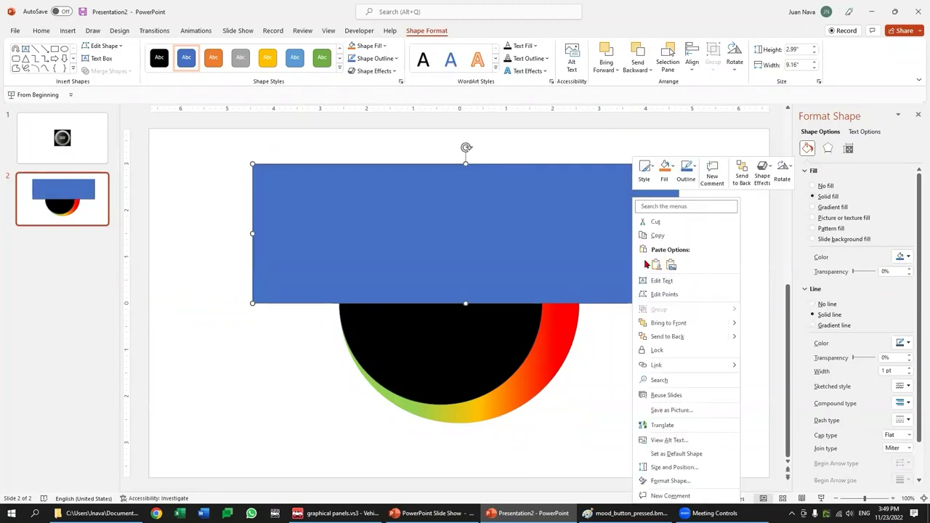
pyautogui.click(680, 339)
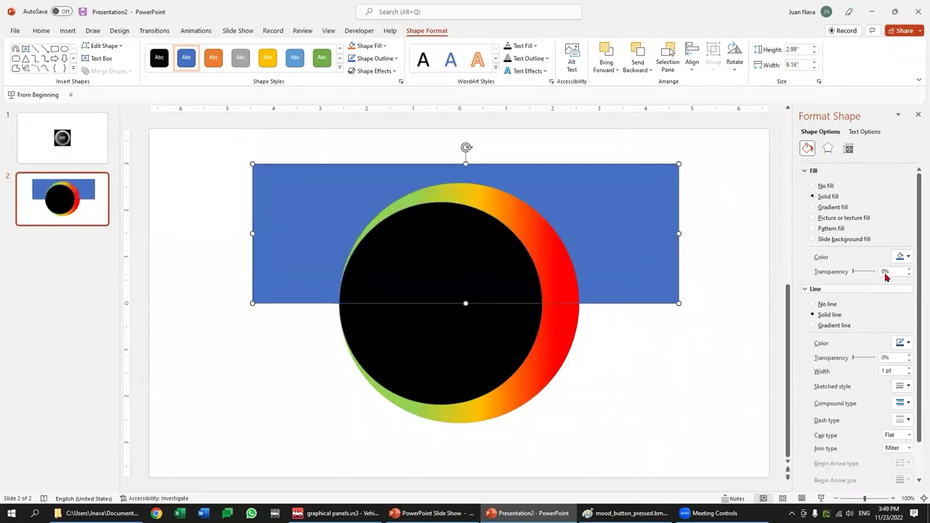
# Step: Fill the rectangle with solid black and remove its outline
pyautogui.click(908, 257)
pyautogui.click(859, 283)
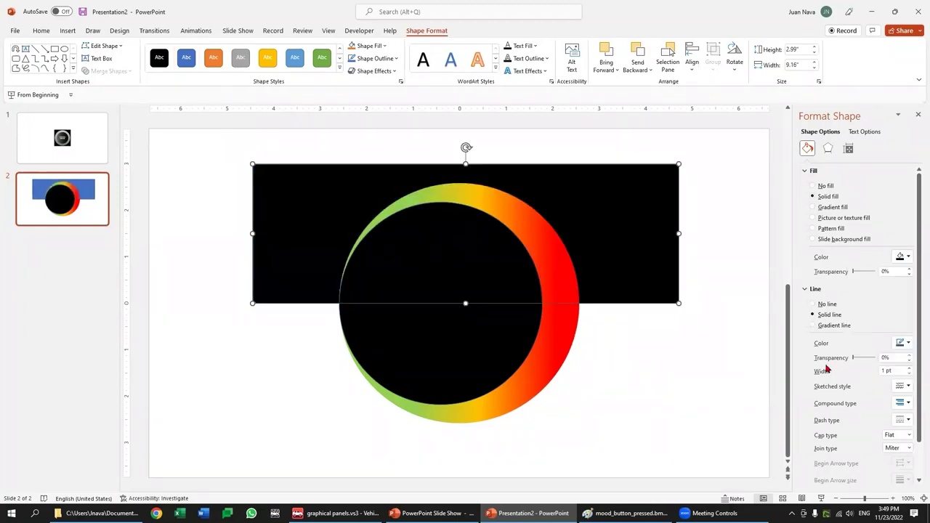
pyautogui.click(814, 304)
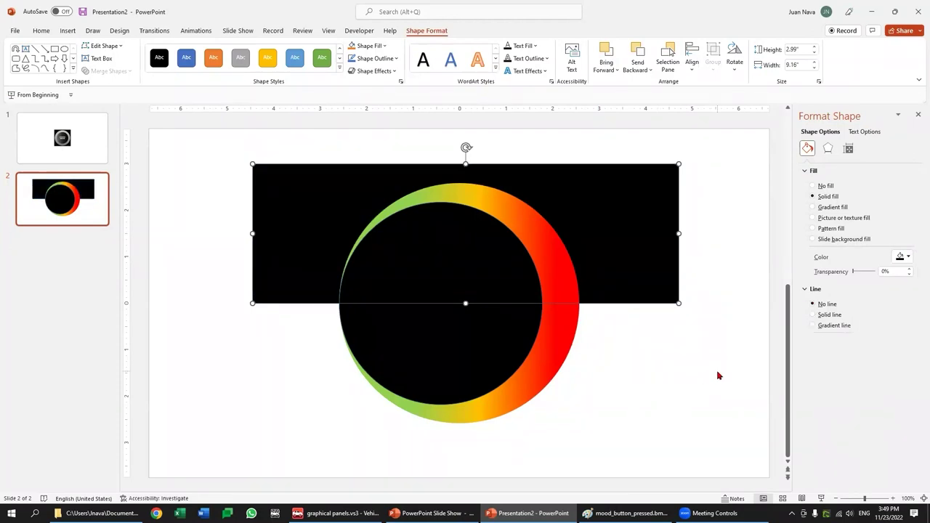
pyautogui.click(717, 375)
# Step: Duplicate the black rectangle and place the copy directly below the original, covering the lower half of the circles
pyautogui.click(670, 284)
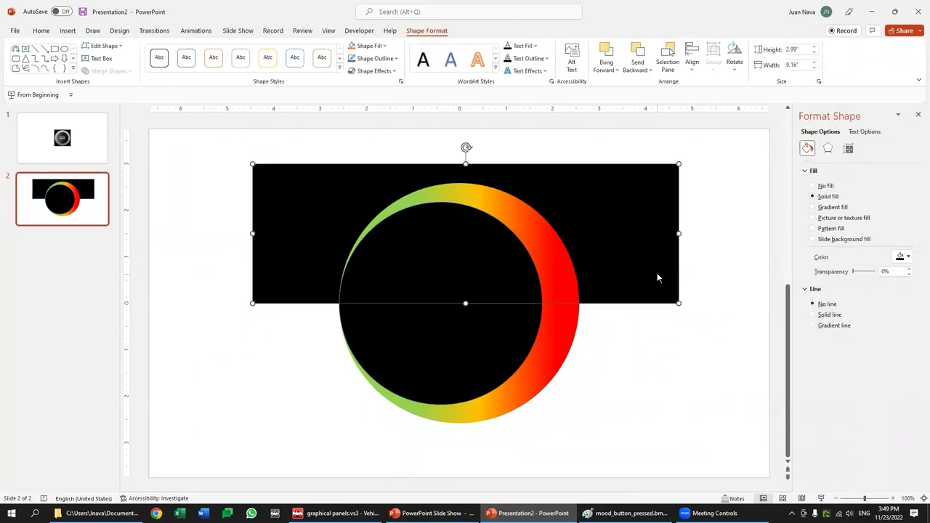
pyautogui.hotkey('ctrl', 'c')
pyautogui.hotkey('ctrl', 'v')
pyautogui.moveTo(657, 261); pyautogui.dragTo(650, 391)
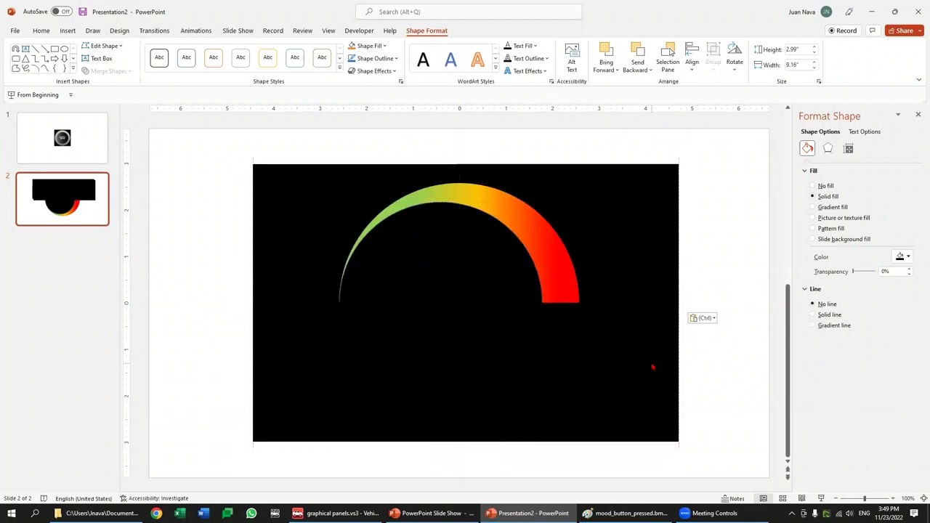
pyautogui.click(719, 371)
# Step: Shift the inner black circle slightly toward the red side so the arc's green end gets thicker
pyautogui.click(535, 207)
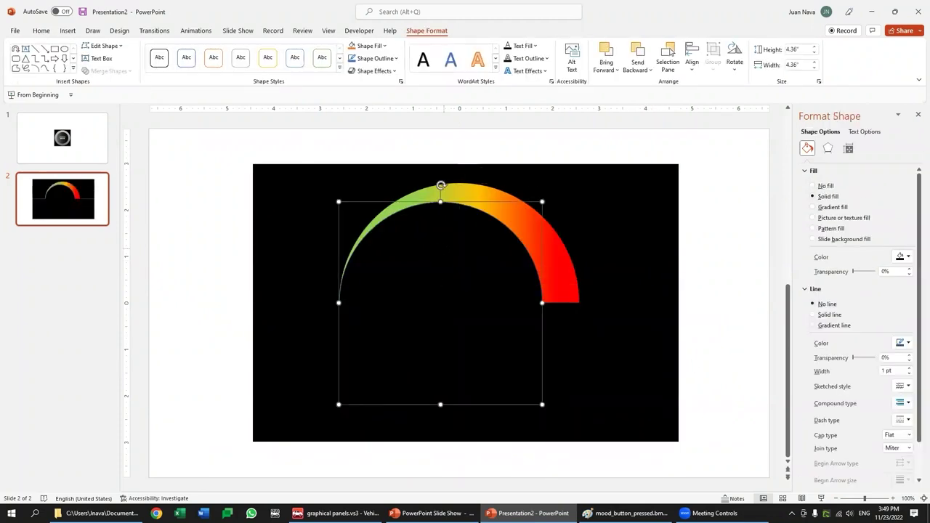
pyautogui.moveTo(440, 186); pyautogui.dragTo(449, 253)
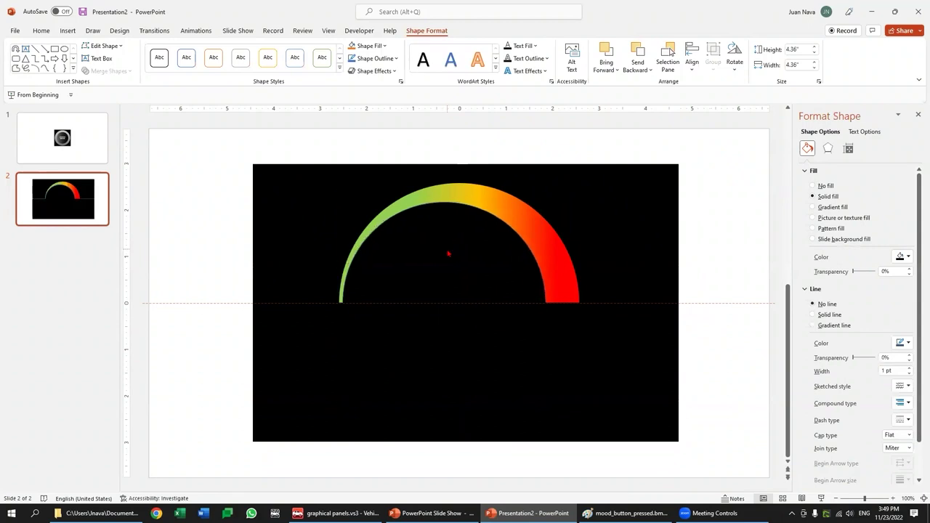
pyautogui.click(722, 261)
# Step: Capture a screen region of about 520 x 269 px around the half-circle gauge
pyautogui.click(334, 513)
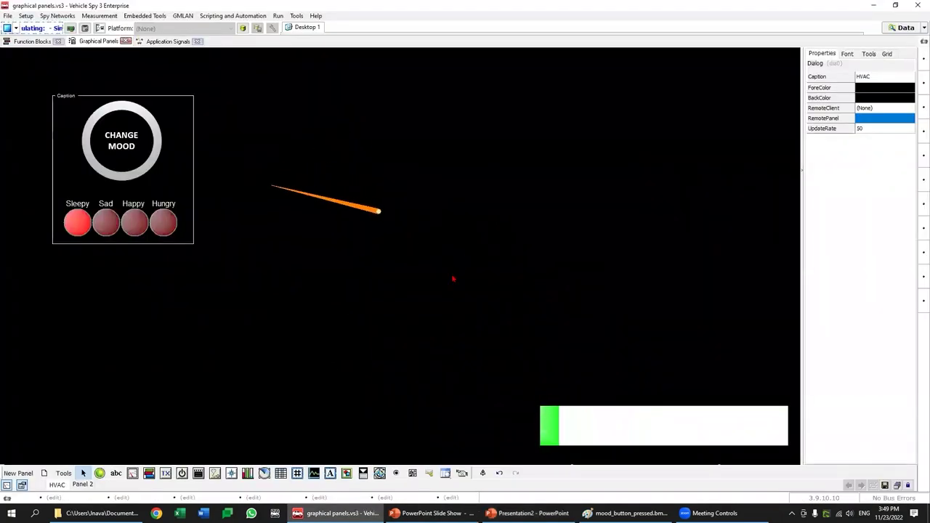
pyautogui.click(530, 513)
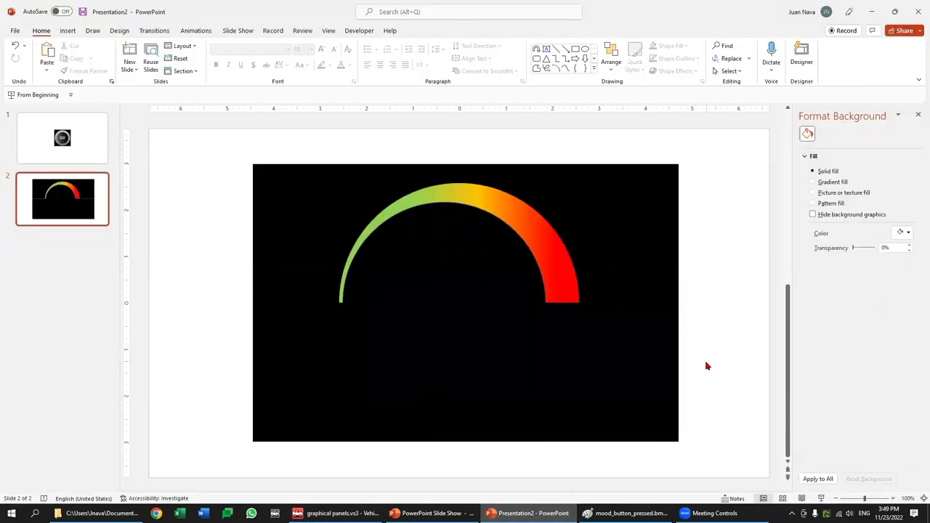
pyautogui.press('Print')
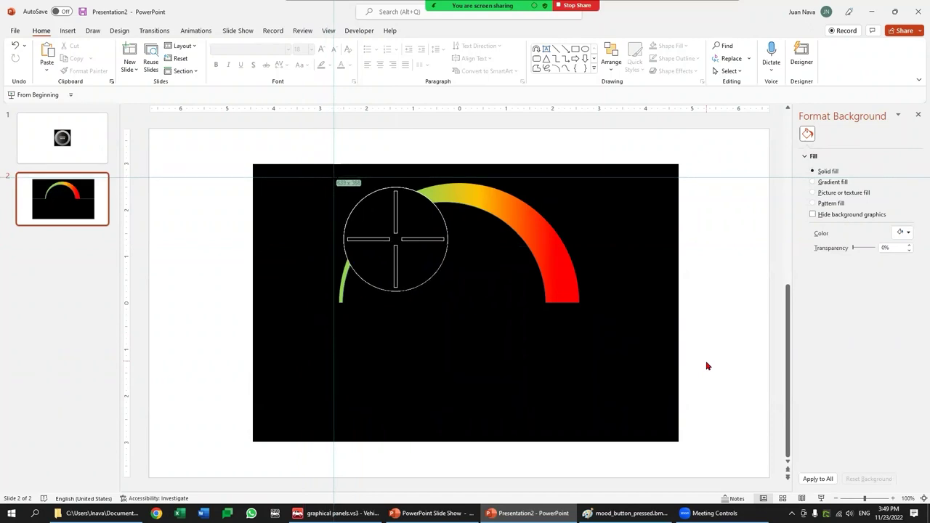
pyautogui.moveTo(332, 176); pyautogui.dragTo(584, 307)
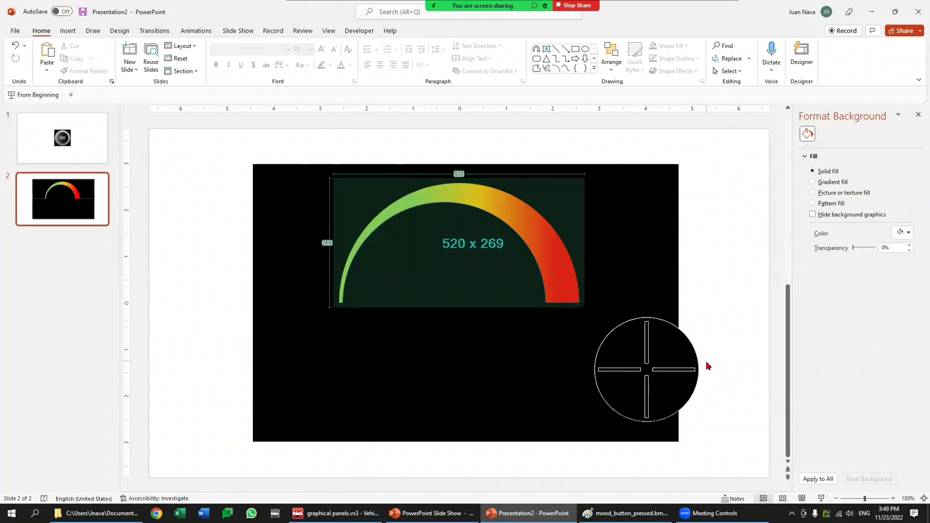
pyautogui.moveTo(584, 307); pyautogui.dragTo(584, 307)
pyautogui.click(590, 339)
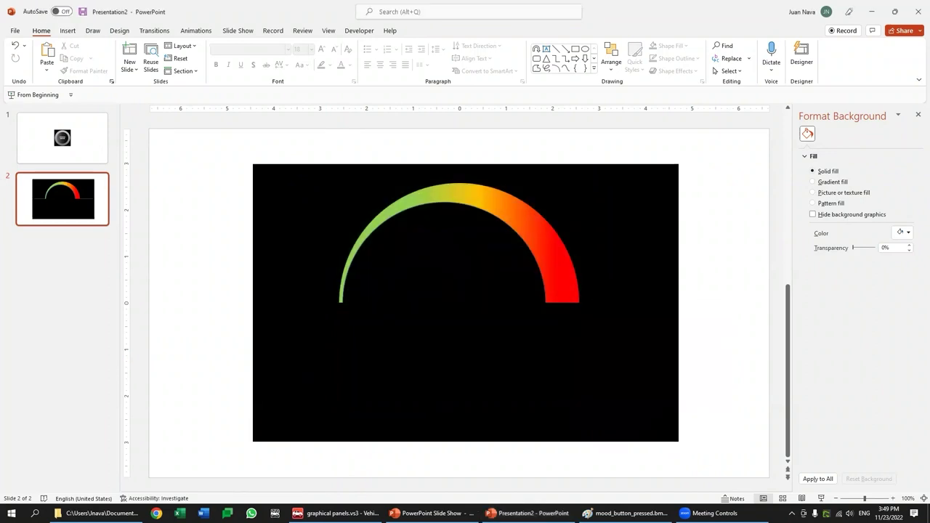
# Step: Switch to Paint and paste the captured gauge into a new picture
pyautogui.hotkey('alt', 'Tab')
pyautogui.click(13, 17)
pyautogui.click(25, 32)
pyautogui.click(13, 36)
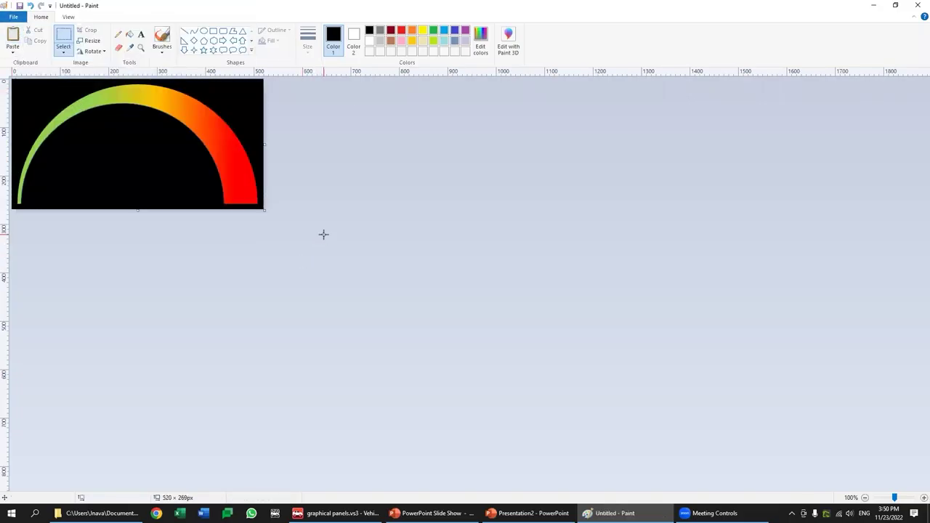
# Step: Save the gauge picture as a 24-bit bitmap named meter1 in the Default folder
pyautogui.click(13, 17)
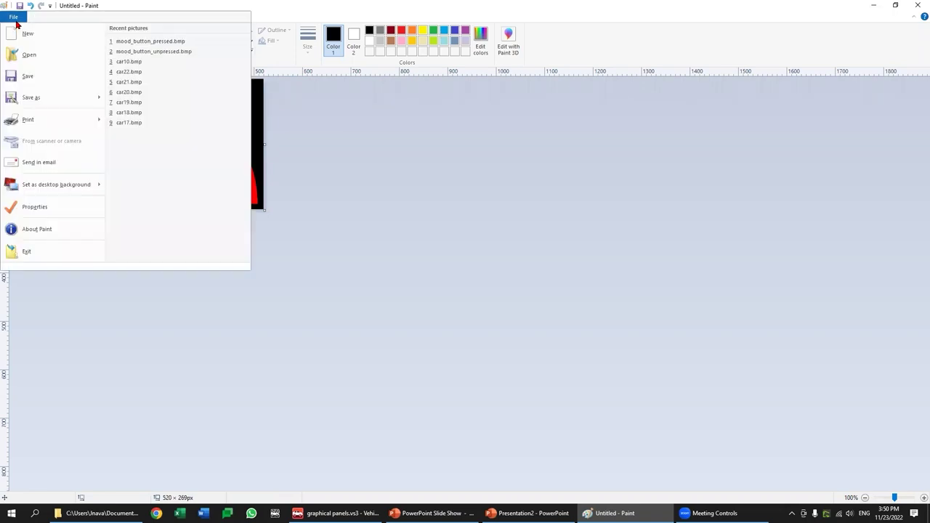
pyautogui.moveTo(87, 98)
pyautogui.click(127, 100)
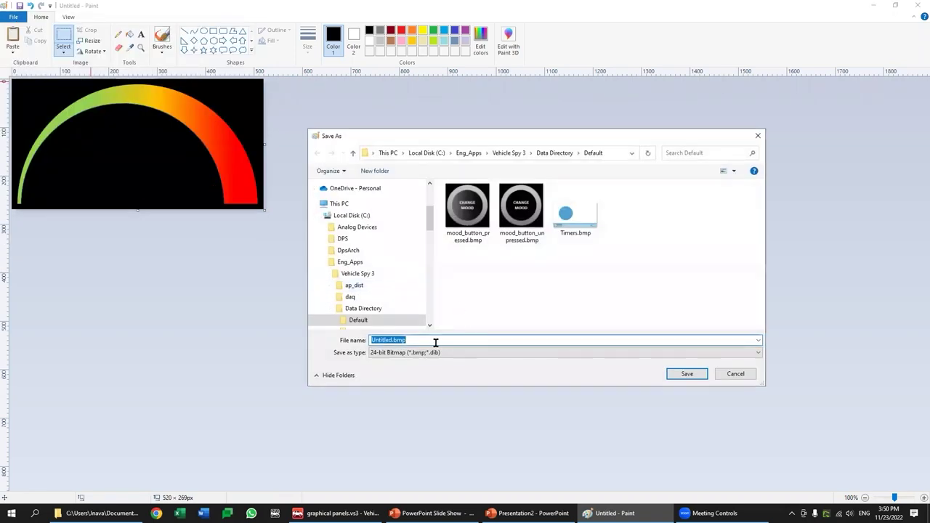
pyautogui.write('meter1')
pyautogui.click(686, 373)
# Step: Switch to Vehicle Spy and add a graphical display of about 491 x 305 in the panel's empty lower area
pyautogui.click(338, 513)
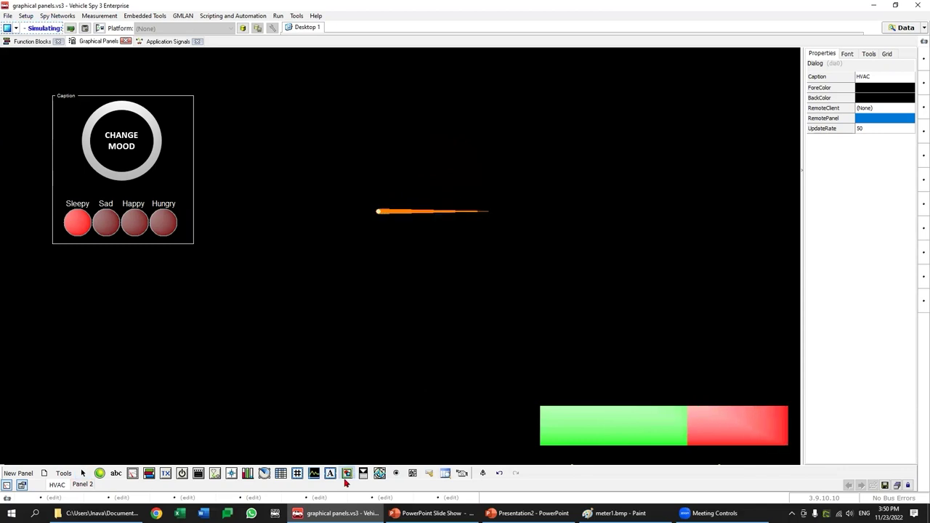
pyautogui.click(286, 302)
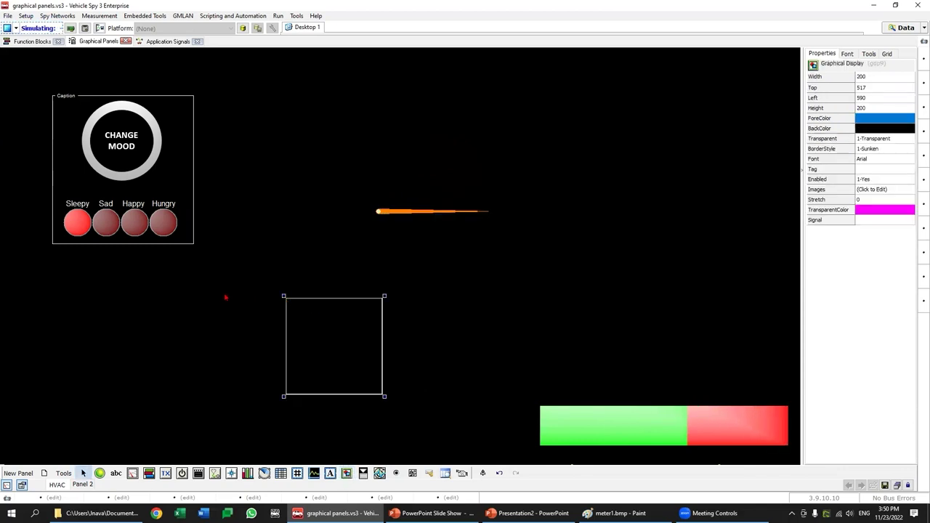
pyautogui.moveTo(384, 396); pyautogui.dragTo(297, 377)
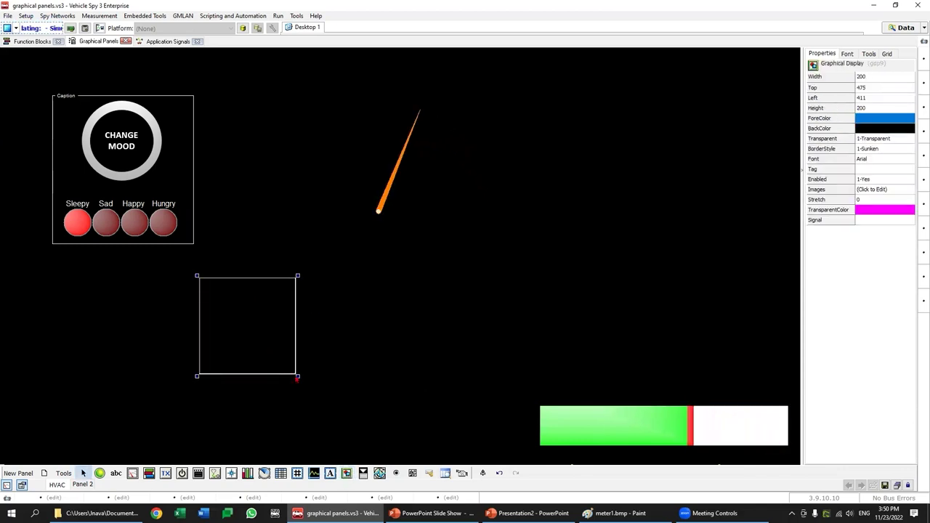
pyautogui.moveTo(297, 377); pyautogui.dragTo(439, 428)
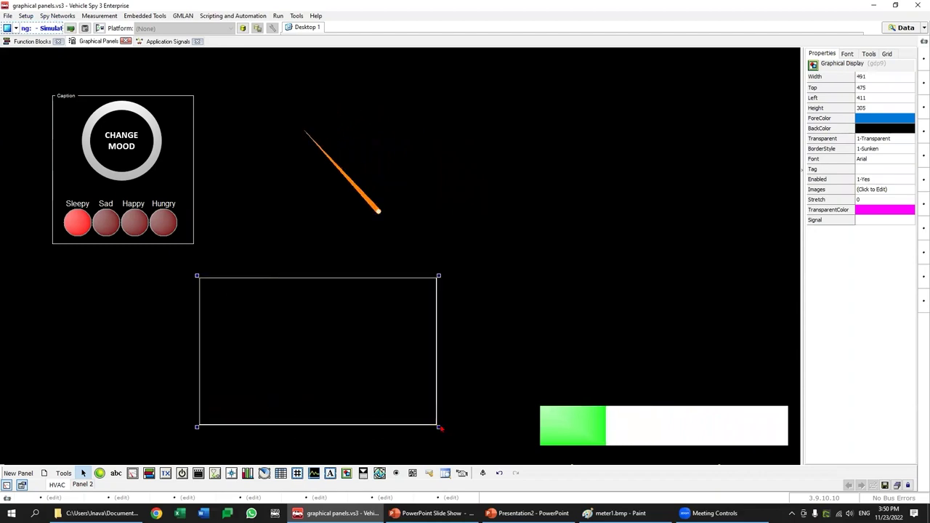
# Step: Load meter1.bmp from the Default folder as the graphical display's image
pyautogui.click(863, 190)
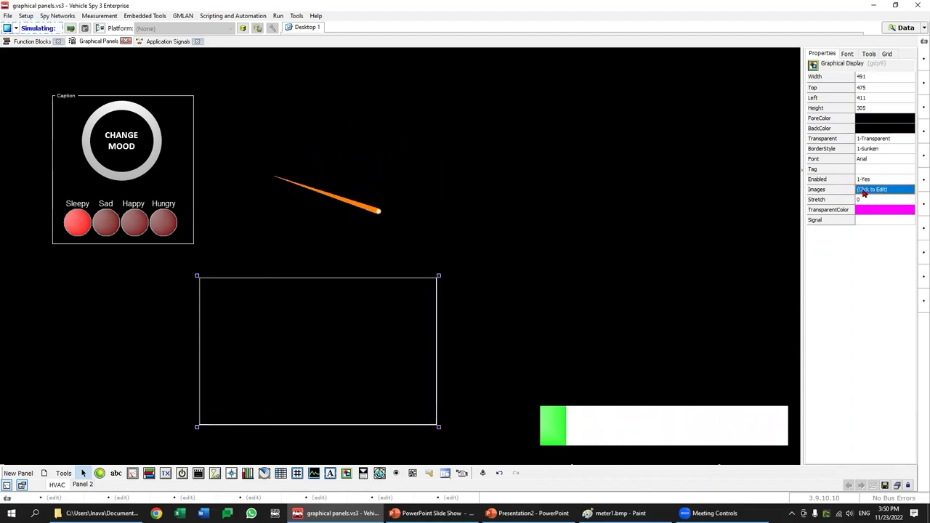
pyautogui.click(863, 190)
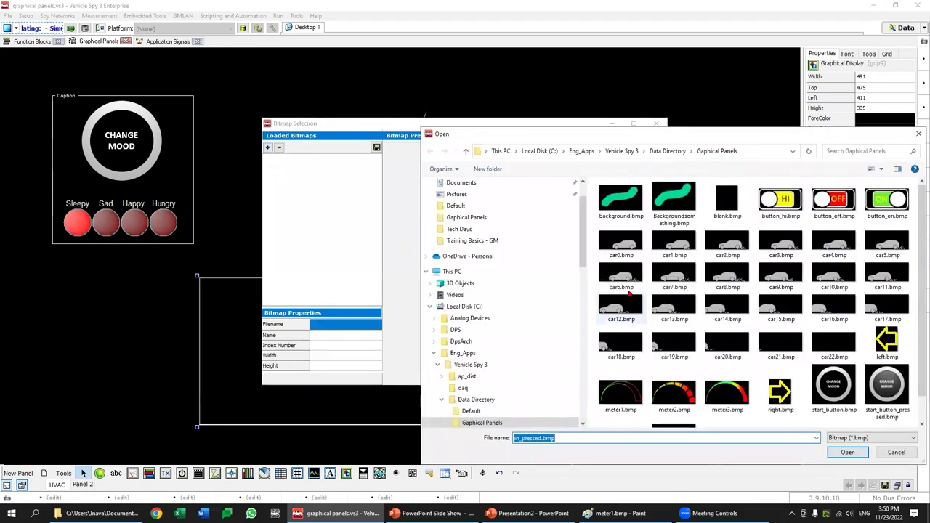
pyautogui.click(471, 411)
pyautogui.click(622, 224)
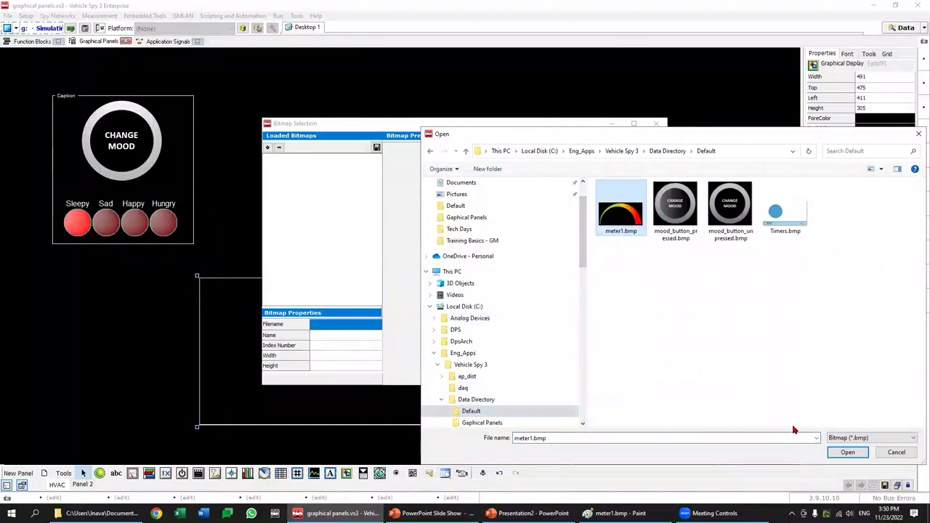
pyautogui.click(847, 452)
pyautogui.click(644, 138)
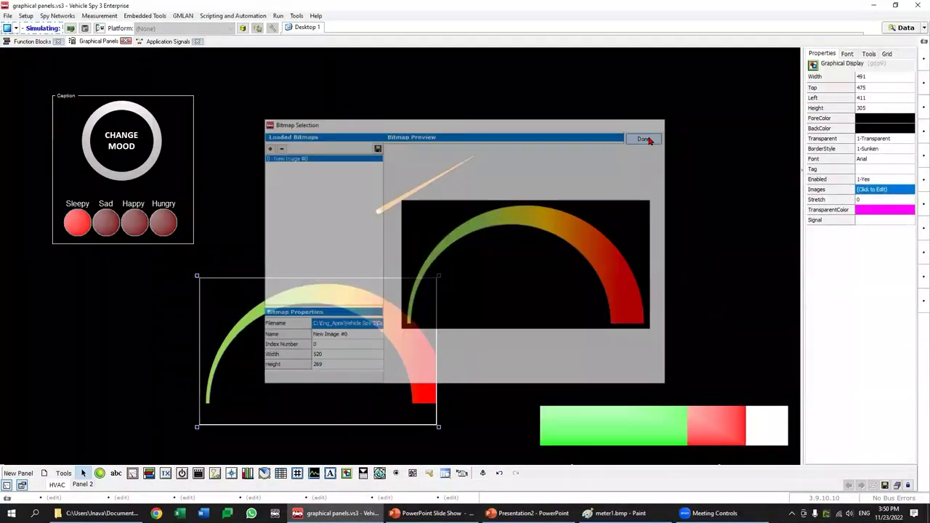
# Step: Place the gauge display over the needle meter, enlarged to about 571 x 315, with border style 0-None
pyautogui.moveTo(433, 281); pyautogui.dragTo(519, 142)
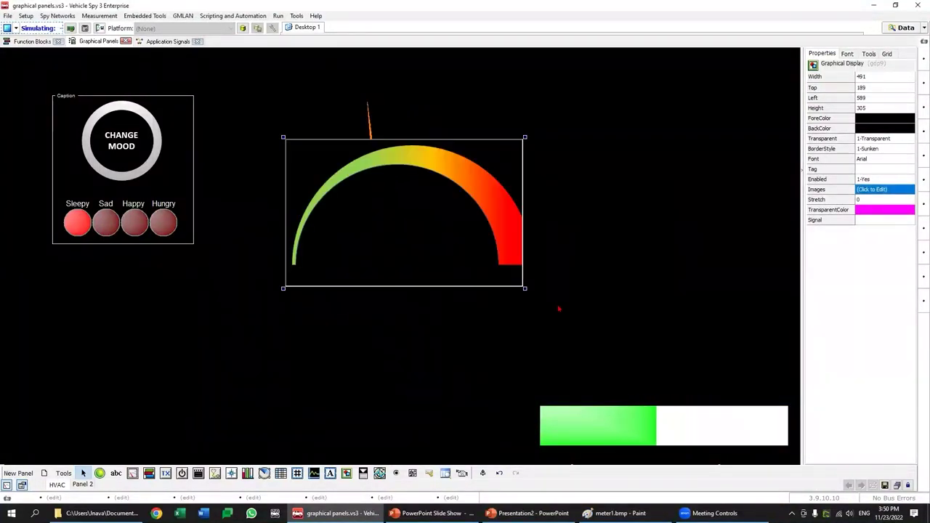
pyautogui.moveTo(525, 287); pyautogui.dragTo(564, 293)
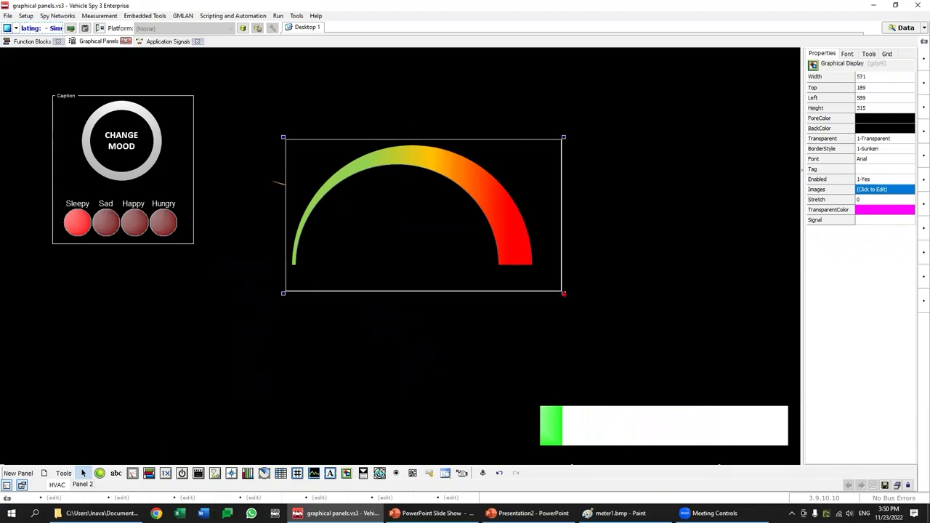
pyautogui.click(878, 149)
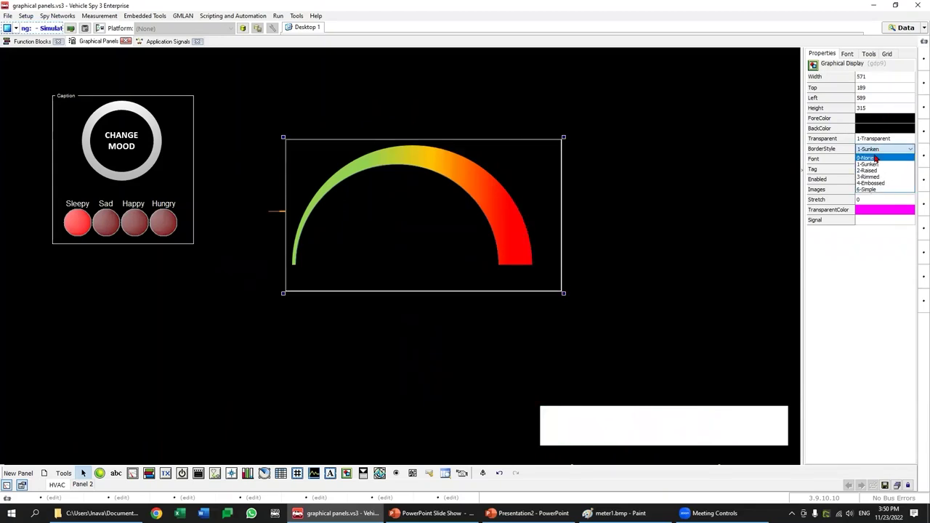
pyautogui.click(876, 158)
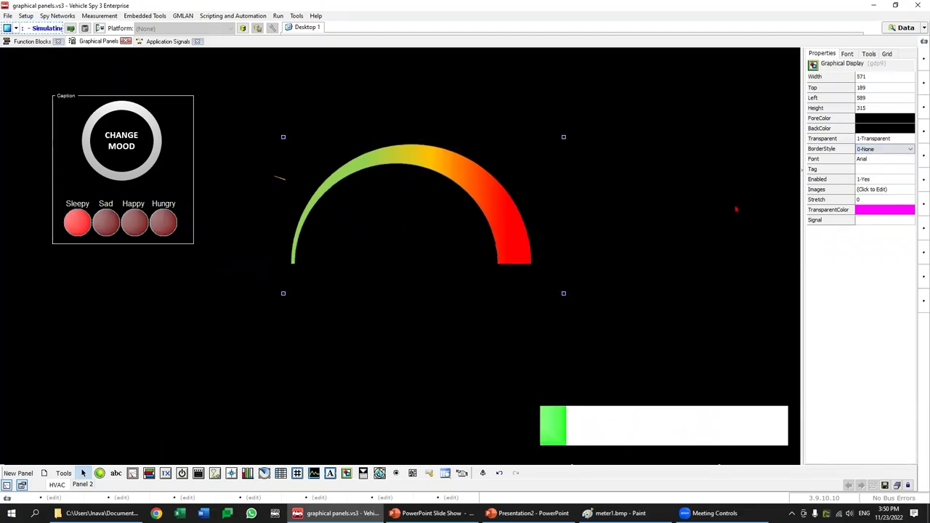
# Step: Layer the gauge display behind the needle meter and align its arc with the meter's scale
pyautogui.rightClick(521, 229)
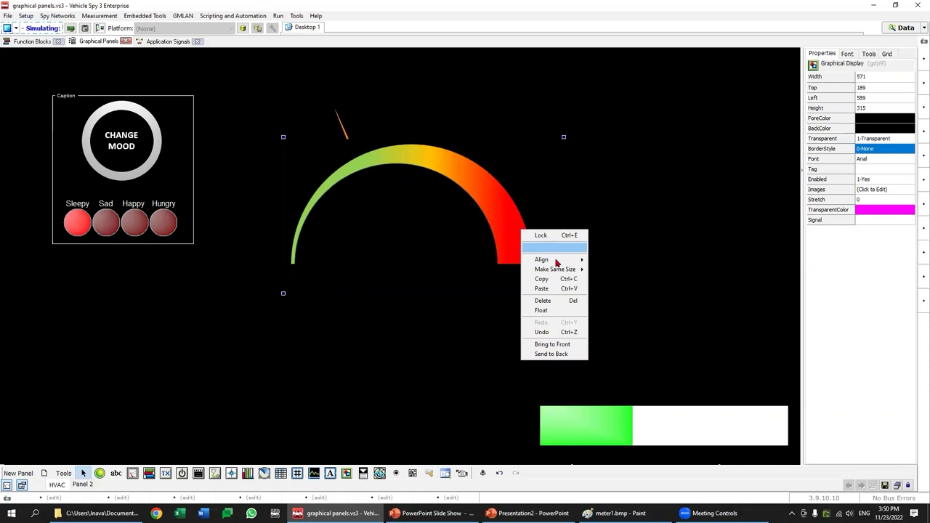
pyautogui.click(557, 345)
pyautogui.moveTo(517, 242); pyautogui.dragTo(497, 205)
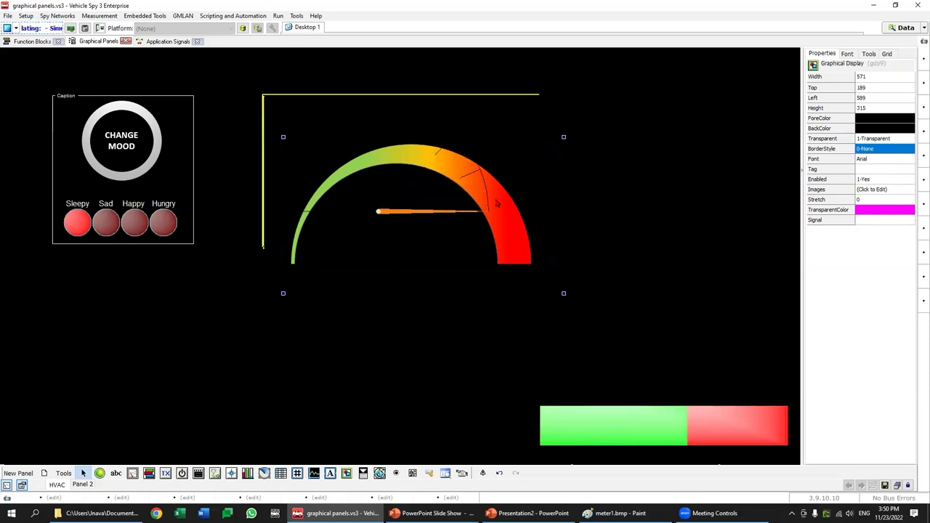
pyautogui.click(702, 156)
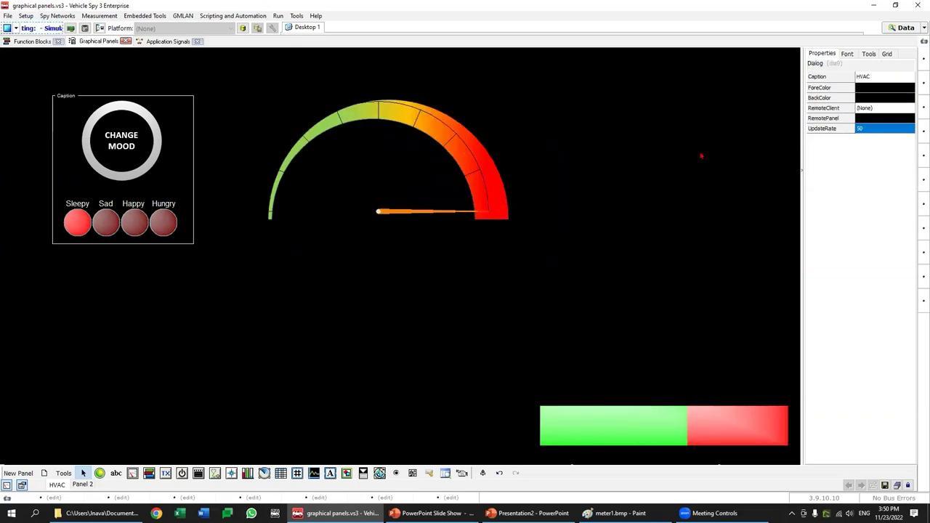
# Step: Set the panel's background color to gray
pyautogui.click(871, 101)
pyautogui.click(457, 203)
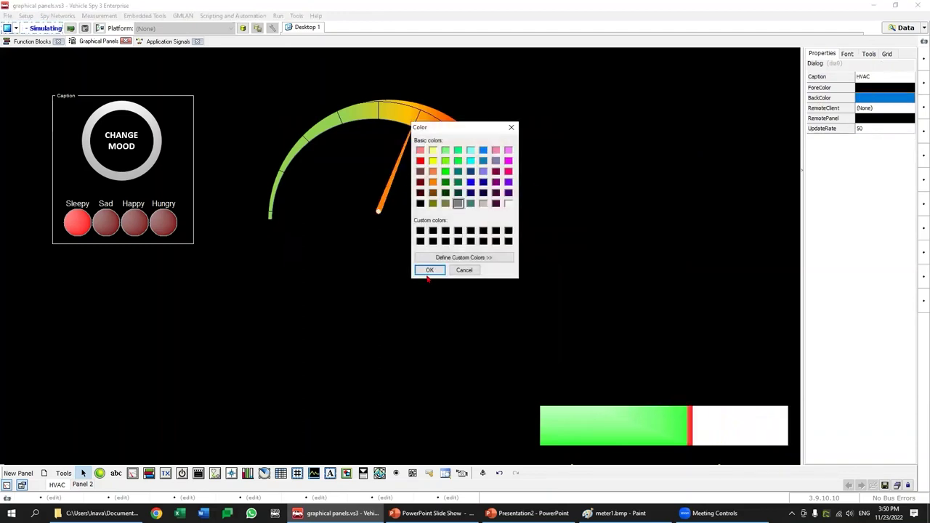
pyautogui.click(429, 270)
# Step: Separate the gauge image and the needle meter, and reposition them so the meter lies over the gauge arc
pyautogui.click(488, 130)
pyautogui.moveTo(488, 131); pyautogui.dragTo(582, 196)
pyautogui.moveTo(456, 160); pyautogui.dragTo(383, 350)
pyautogui.moveTo(544, 274); pyautogui.dragTo(469, 201)
pyautogui.click(415, 322)
pyautogui.moveTo(415, 322); pyautogui.dragTo(495, 188)
pyautogui.moveTo(496, 241); pyautogui.dragTo(498, 242)
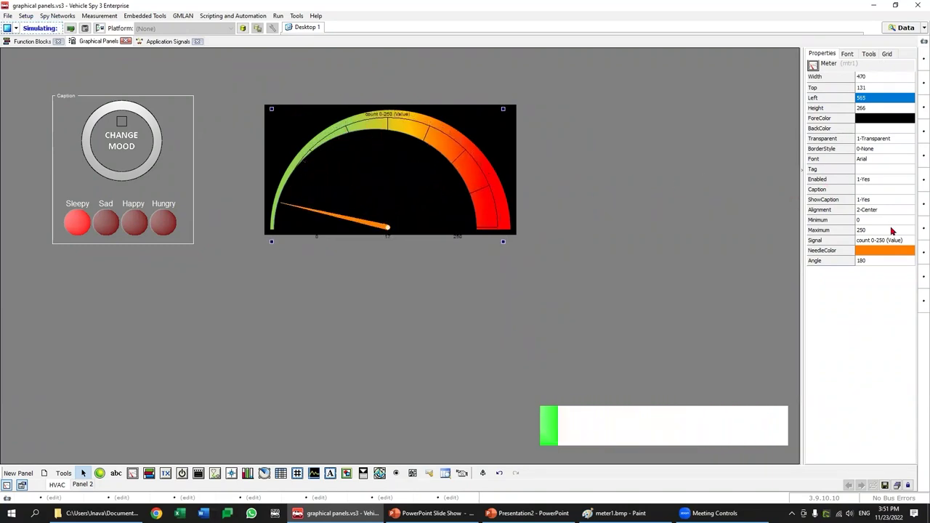
# Step: Set the needle meter's ShowCaption to 0-No and enlarge it to about 521 x 289 to match the gauge arc
pyautogui.click(877, 200)
pyautogui.click(910, 200)
pyautogui.click(868, 209)
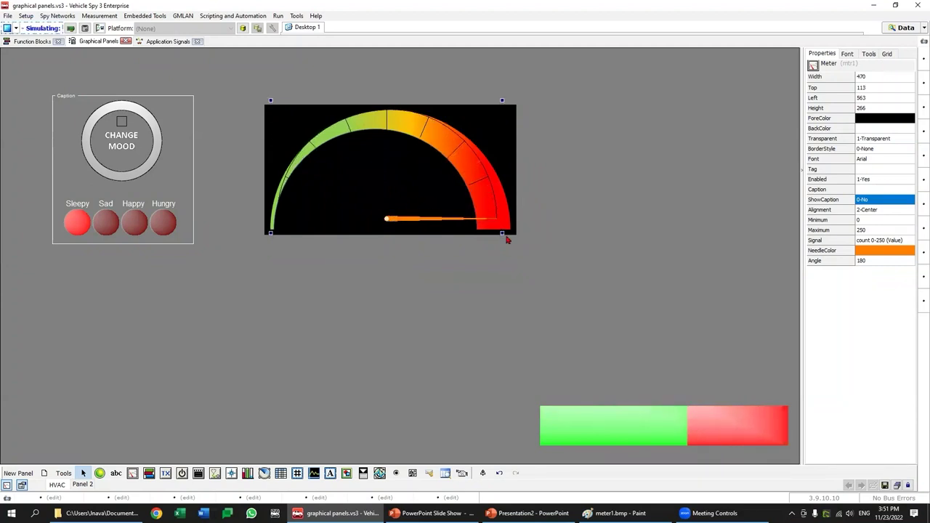
pyautogui.moveTo(502, 234); pyautogui.dragTo(526, 247)
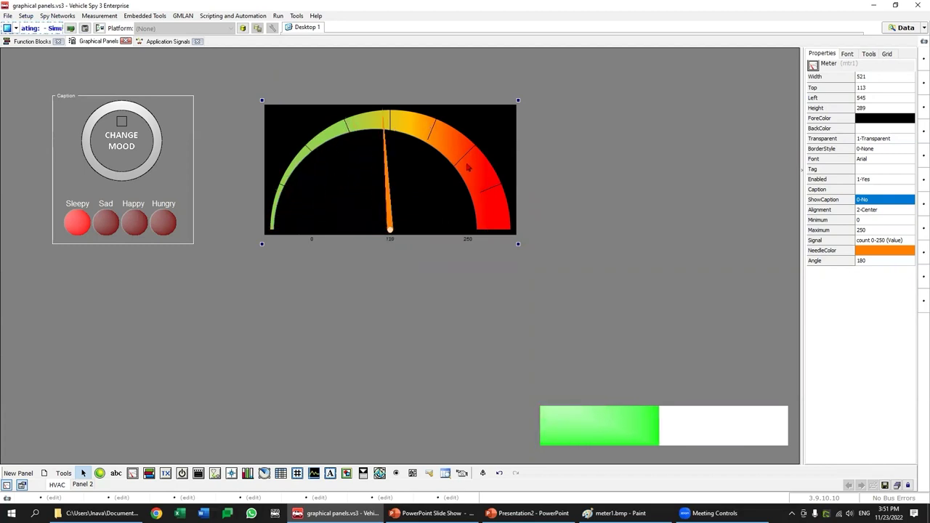
# Step: Switch to the gauge slide in PowerPoint and draw a rectangle about 0.96" high and 0.2" wide across the arc's top
pyautogui.click(432, 513)
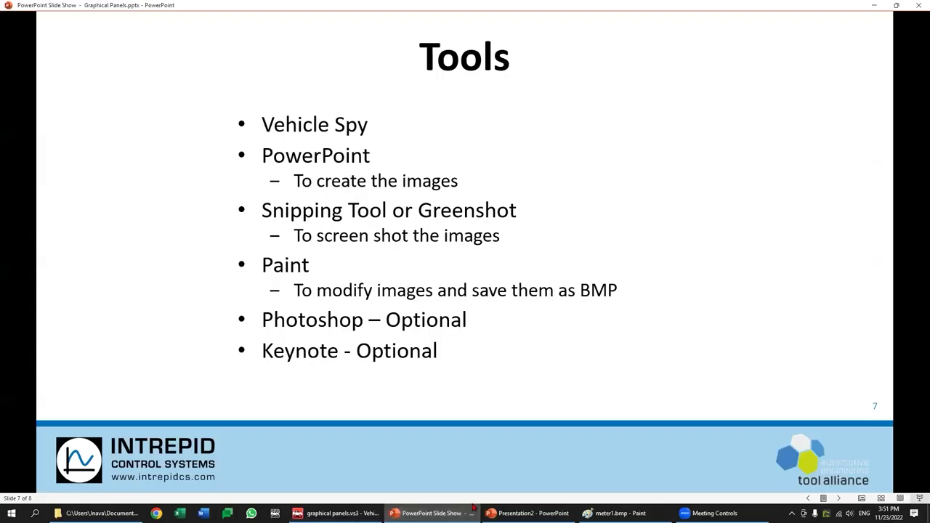
pyautogui.click(529, 513)
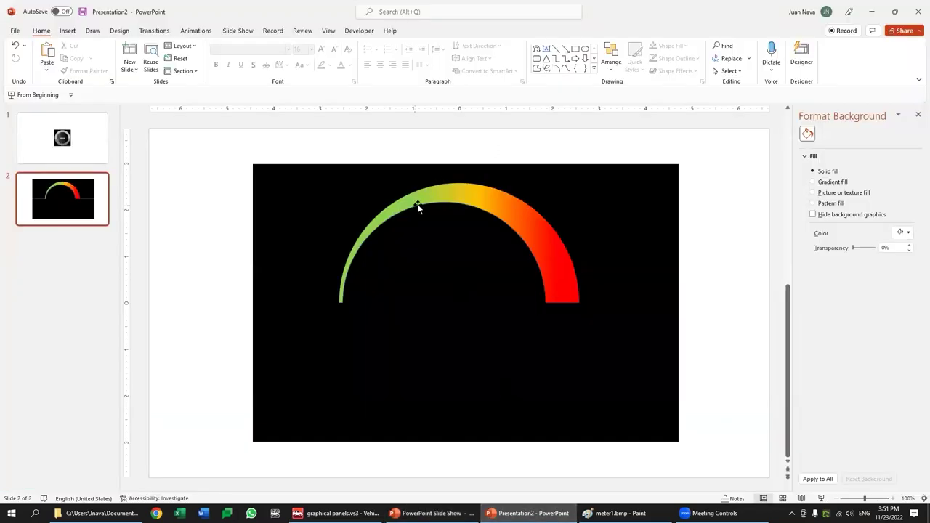
pyautogui.click(338, 513)
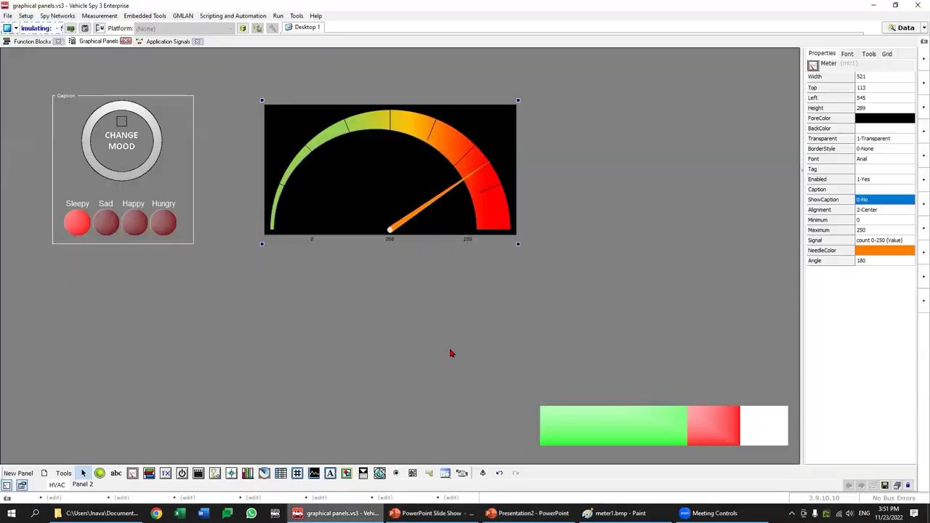
pyautogui.hotkey('alt', 'Tab')
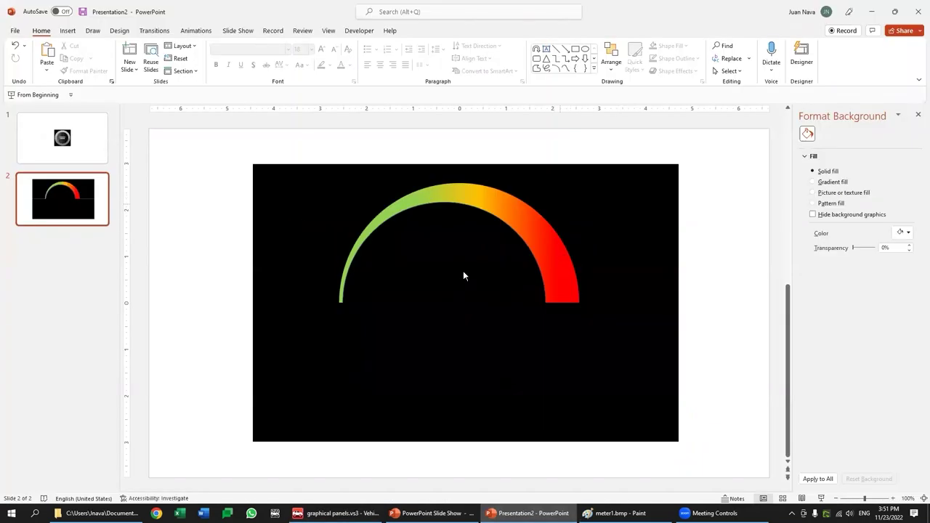
pyautogui.click(67, 32)
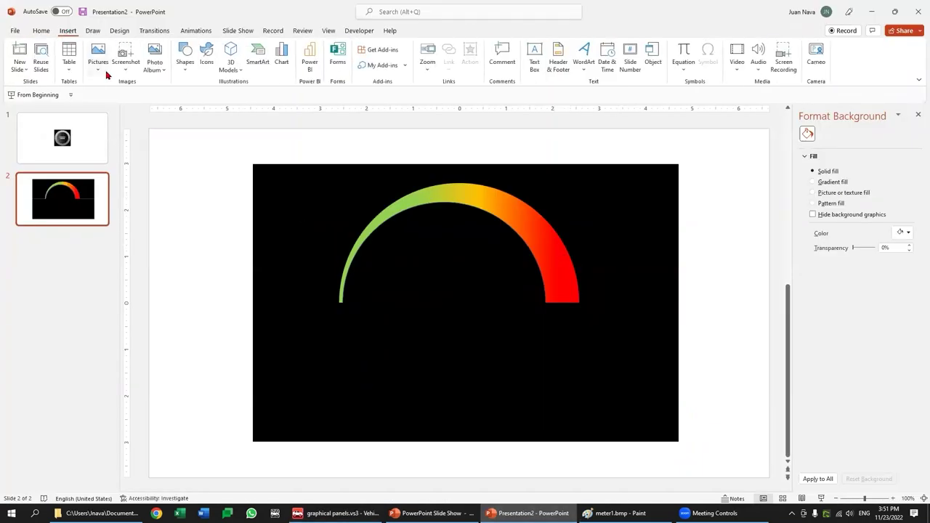
pyautogui.click(184, 62)
pyautogui.click(220, 100)
pyautogui.moveTo(444, 172); pyautogui.dragTo(451, 216)
pyautogui.click(452, 217)
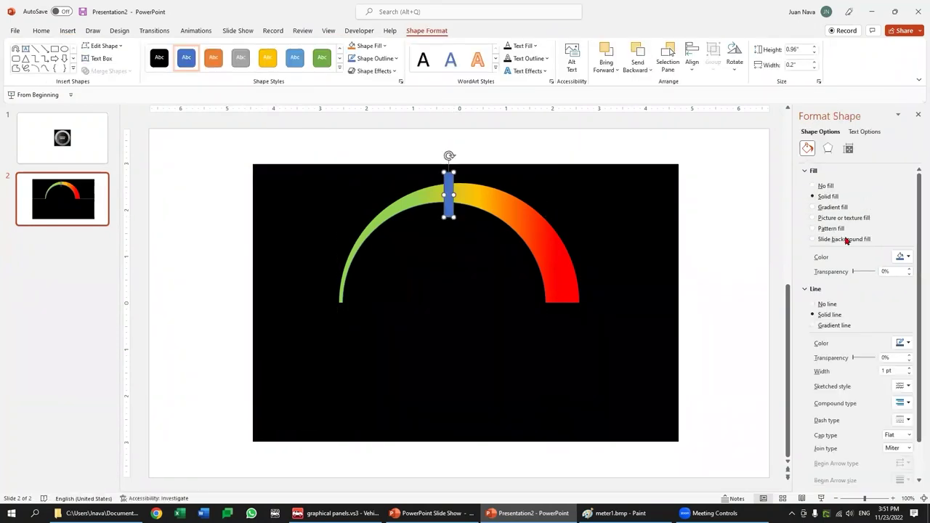
# Step: Make the rectangle solid black with no outline and move it onto the center of the arc's top
pyautogui.click(908, 258)
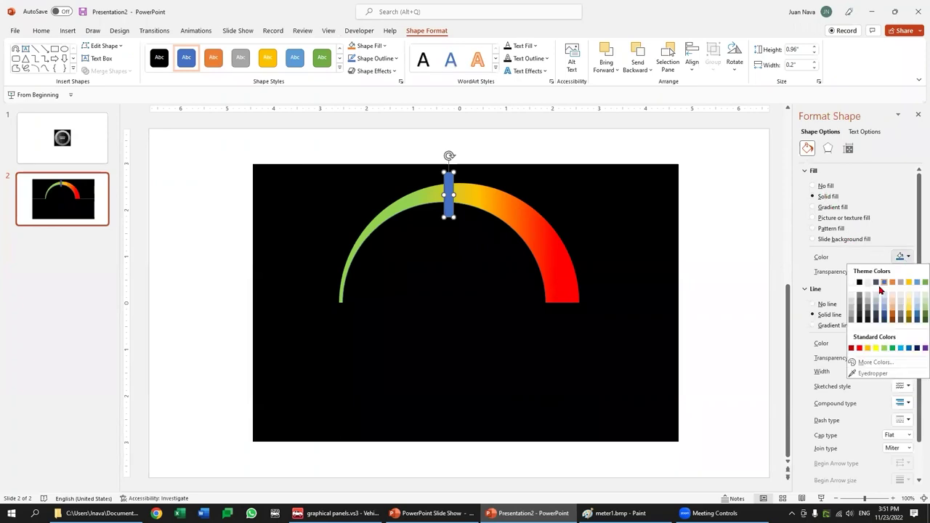
pyautogui.click(860, 283)
pyautogui.click(450, 215)
pyautogui.click(450, 215)
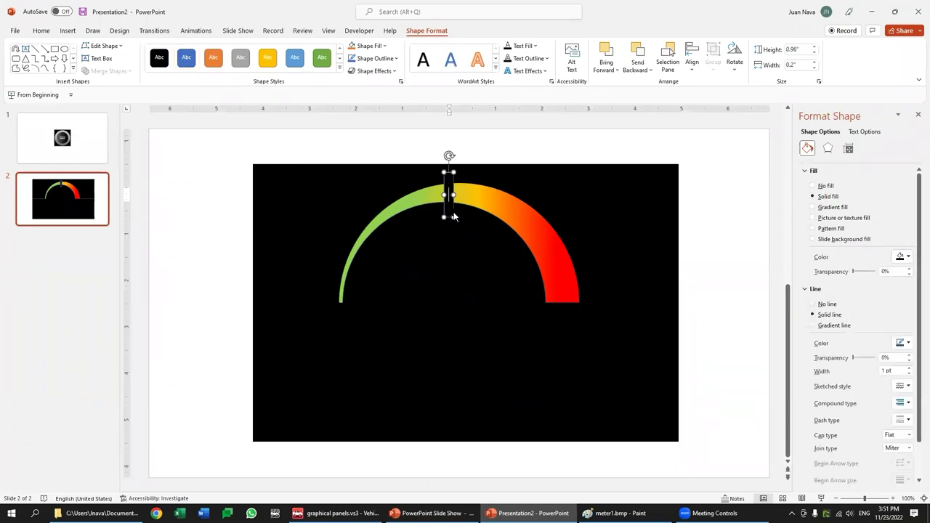
pyautogui.moveTo(450, 215); pyautogui.dragTo(452, 223)
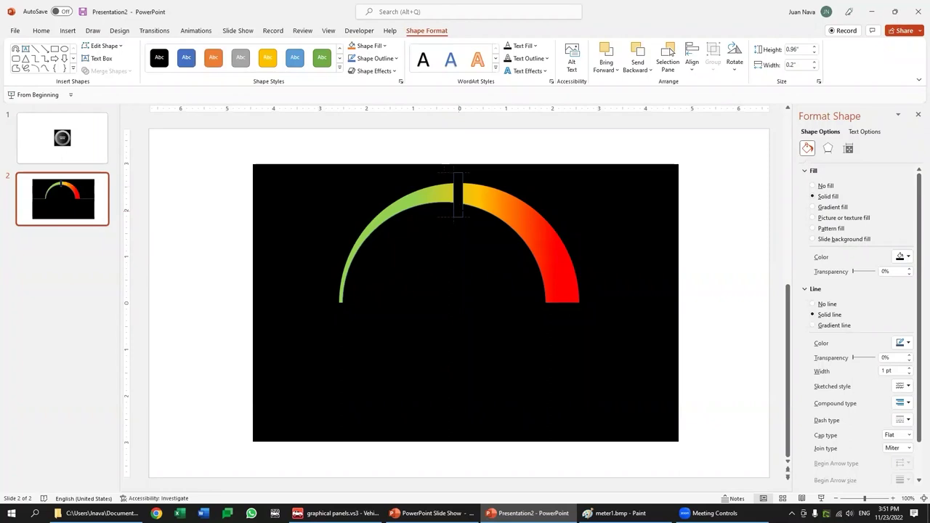
pyautogui.scroll(-2, 878, 393)
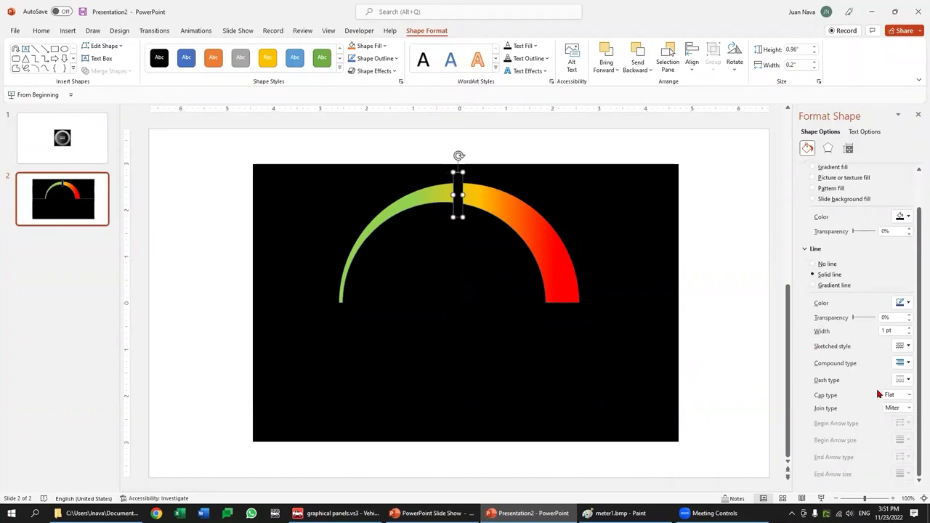
pyautogui.click(828, 264)
pyautogui.click(722, 292)
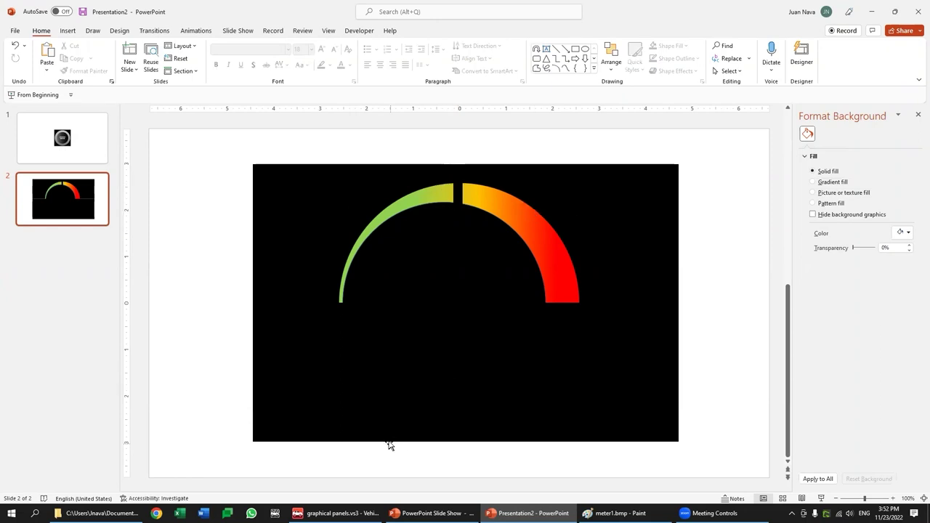
# Step: Switch back to Vehicle Spy and set the gauge display's TransparentColor to black
pyautogui.click(338, 513)
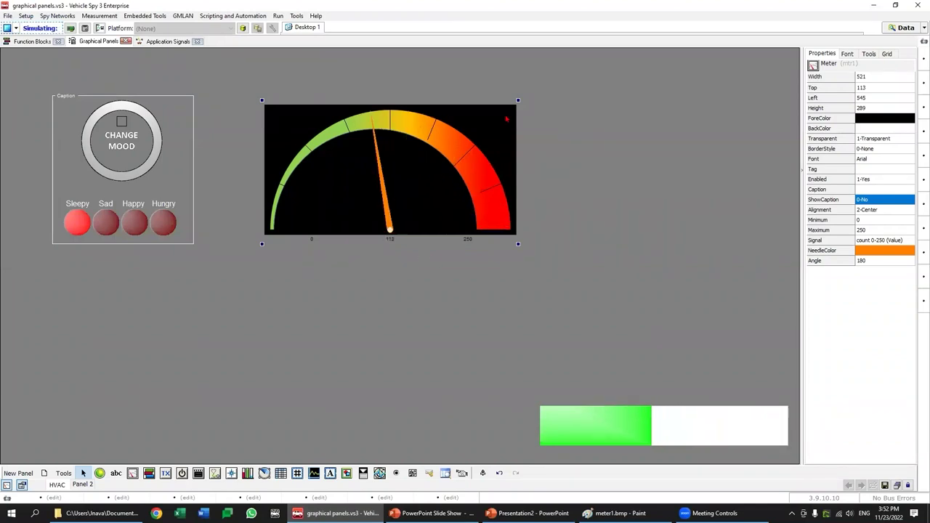
pyautogui.click(380, 286)
pyautogui.click(296, 247)
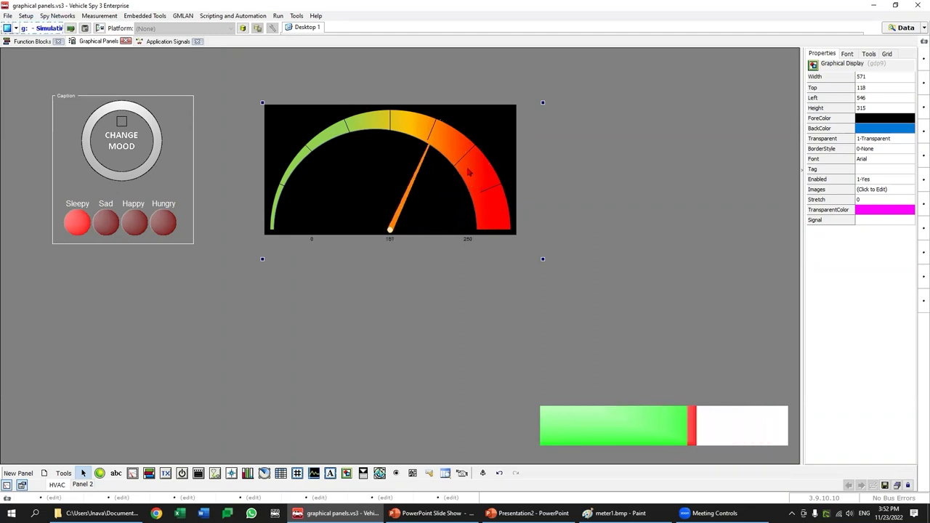
pyautogui.click(876, 210)
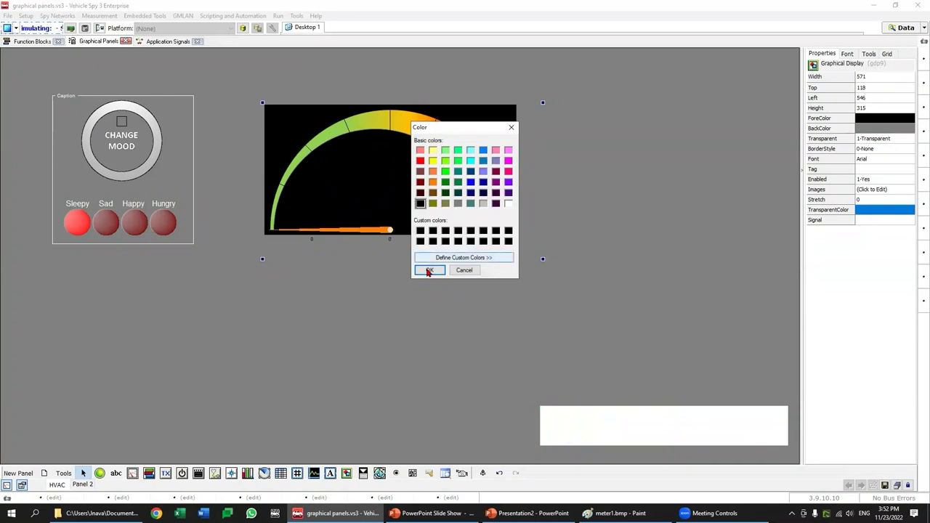
pyautogui.click(429, 269)
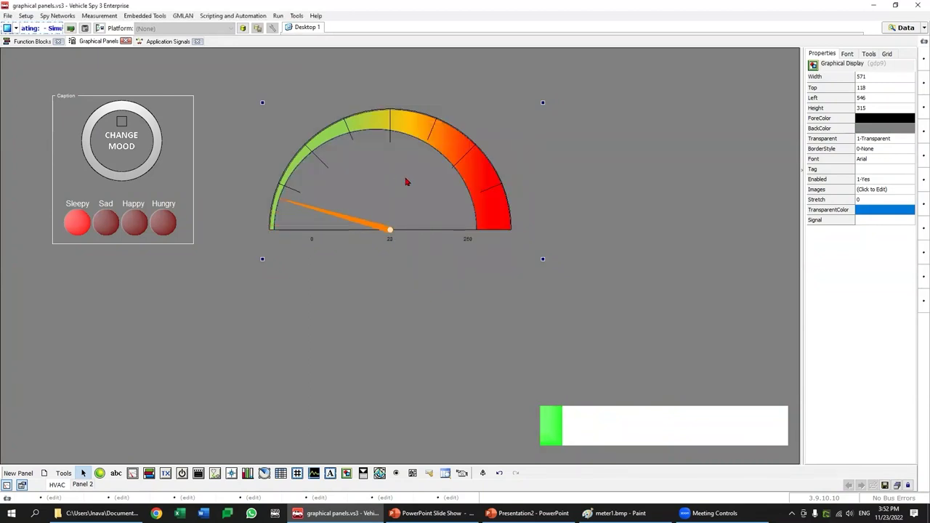
# Step: Send the needle meter to the back of the stacking order
pyautogui.click(396, 231)
pyautogui.rightClick(397, 231)
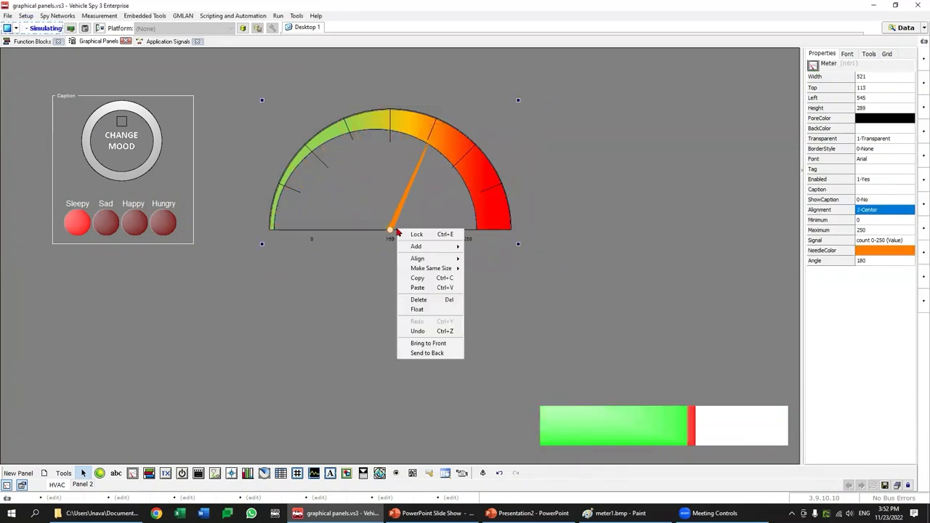
pyautogui.click(432, 354)
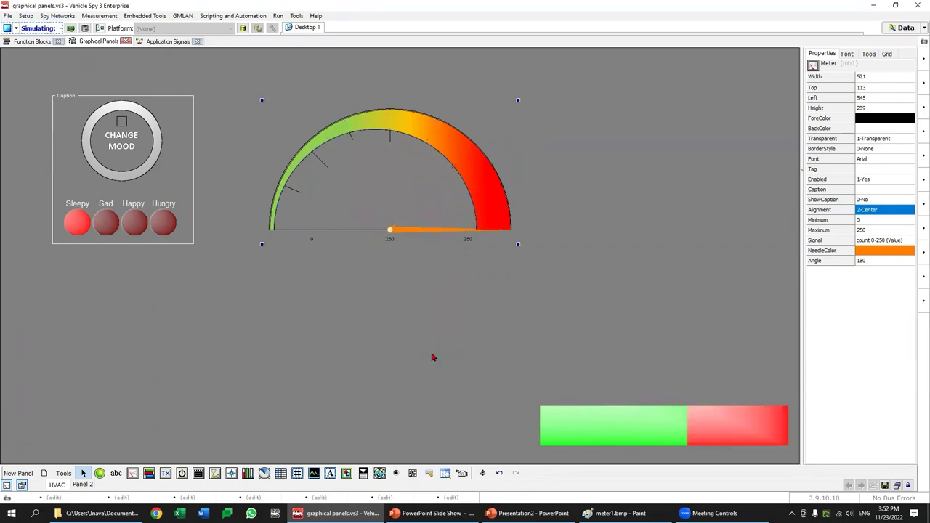
pyautogui.click(544, 320)
pyautogui.click(349, 182)
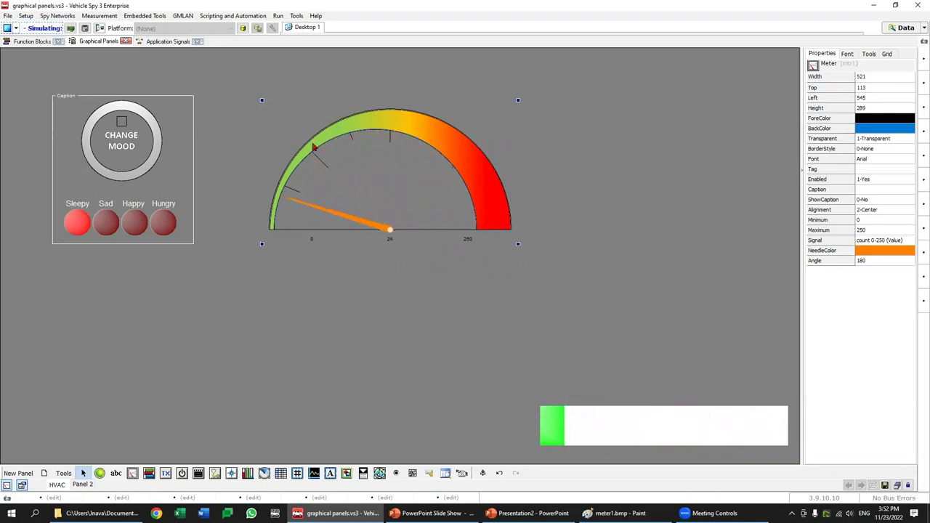
# Step: Set the panel's background color to black
pyautogui.click(593, 194)
pyautogui.click(880, 101)
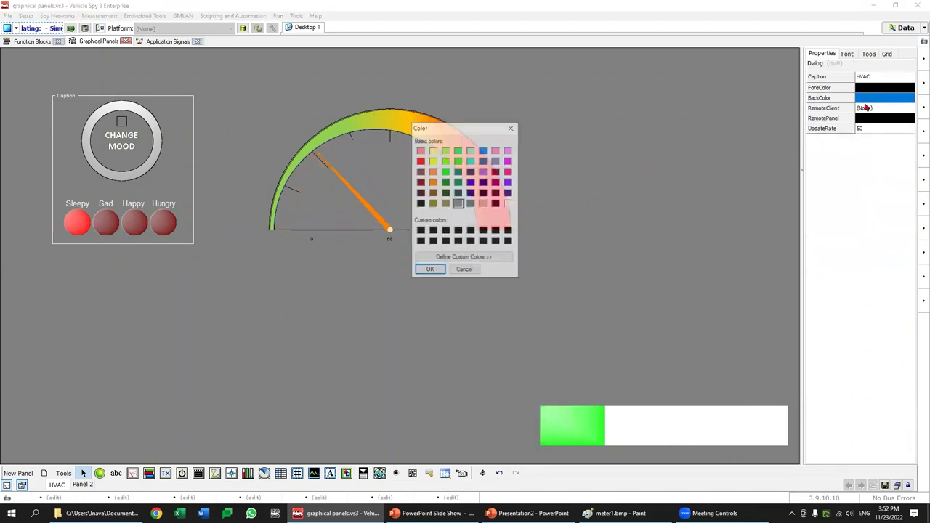
pyautogui.click(430, 270)
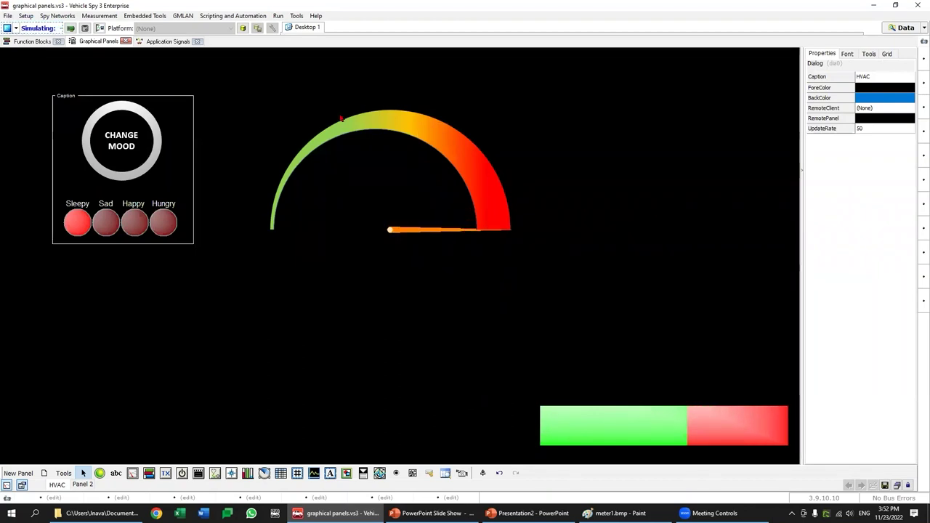
# Step: Examine the needle meter's signal expression and needle color choices without changing them
pyautogui.click(471, 181)
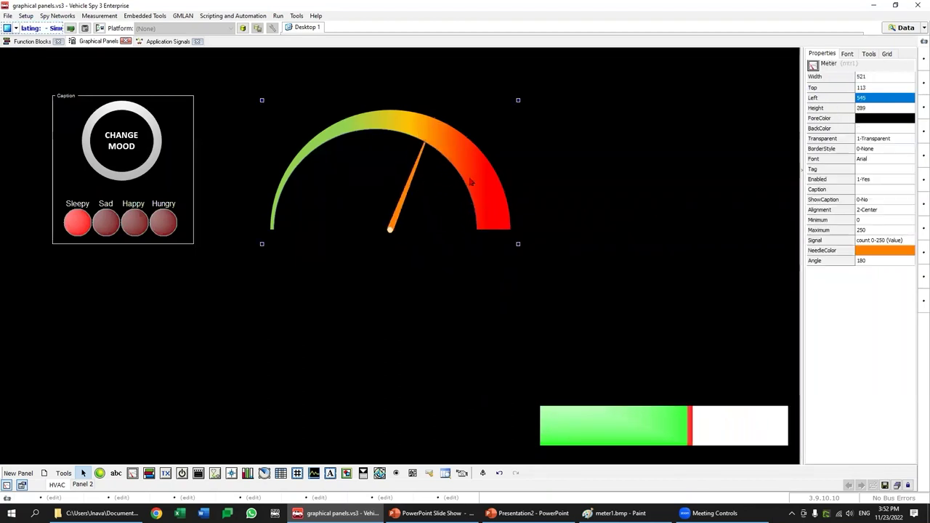
pyautogui.click(883, 239)
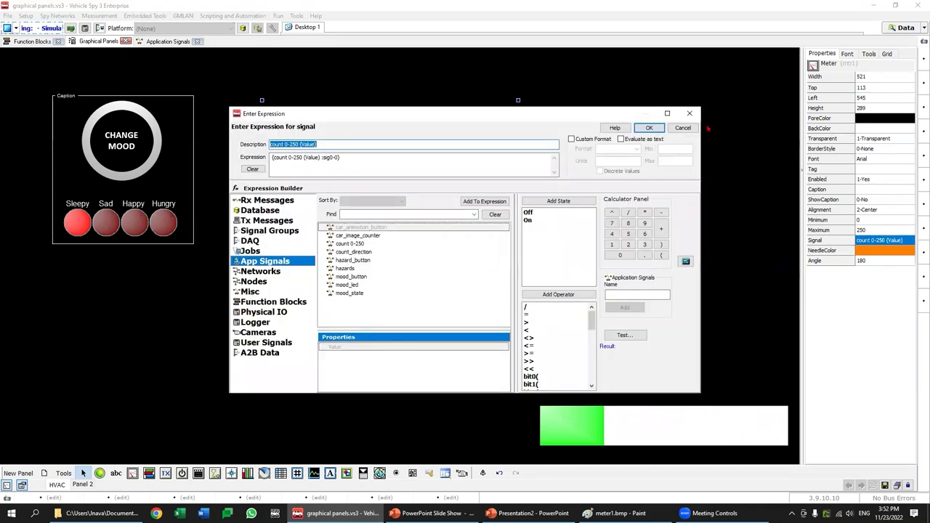
pyautogui.click(682, 127)
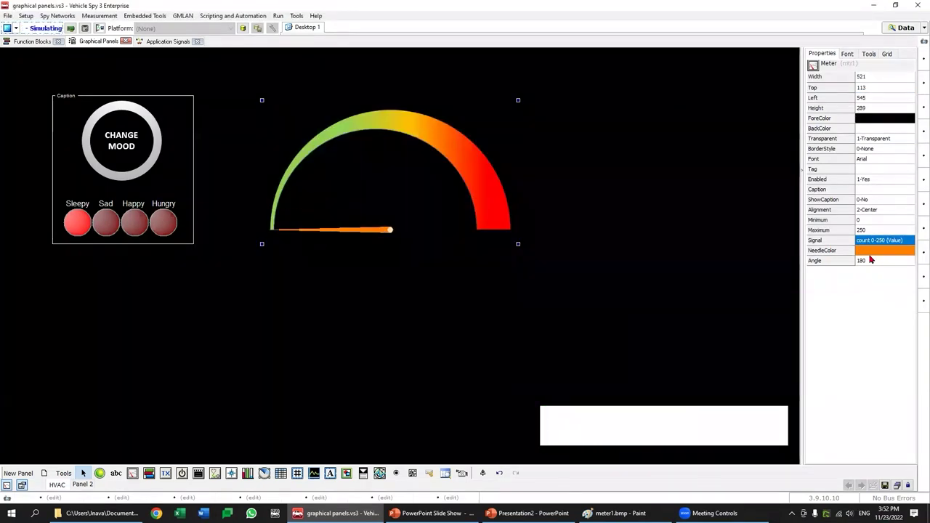
pyautogui.click(873, 253)
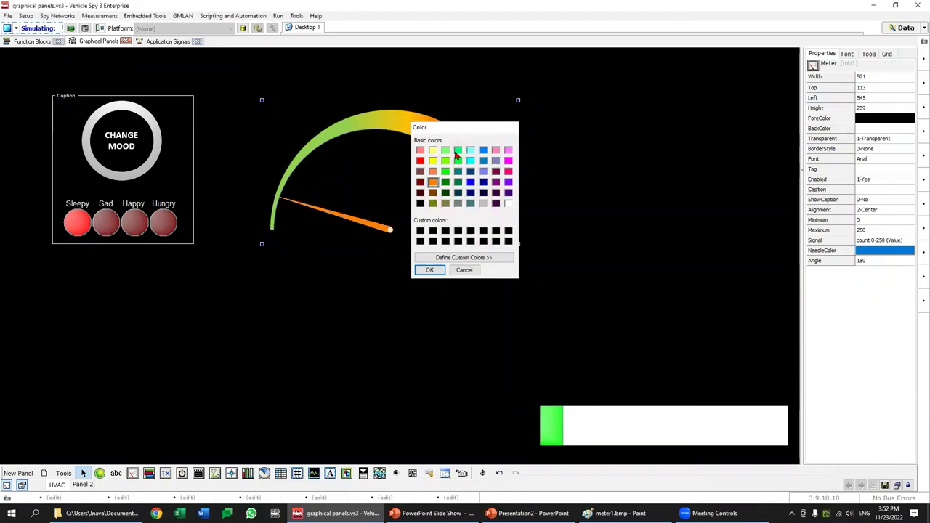
pyautogui.click(511, 127)
# Step: Set the gauge display's TransparentColor to pink
pyautogui.click(357, 258)
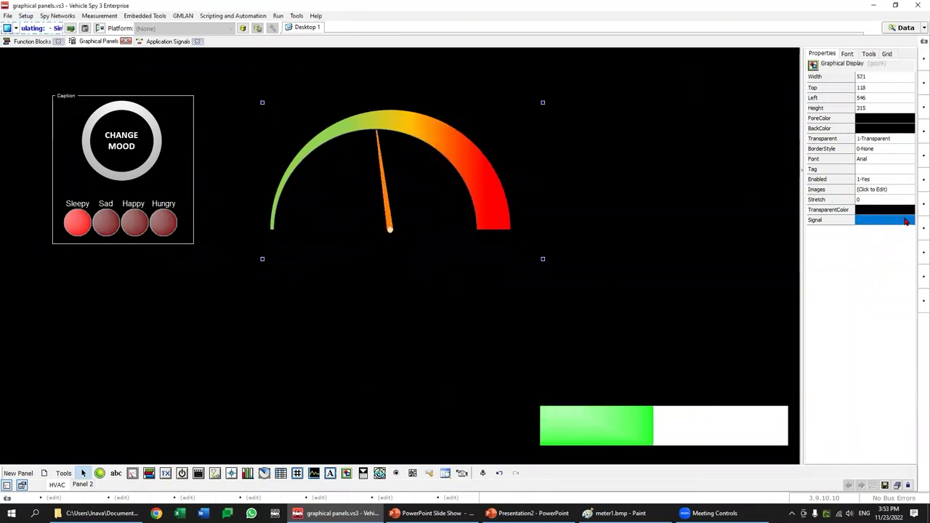
pyautogui.click(885, 209)
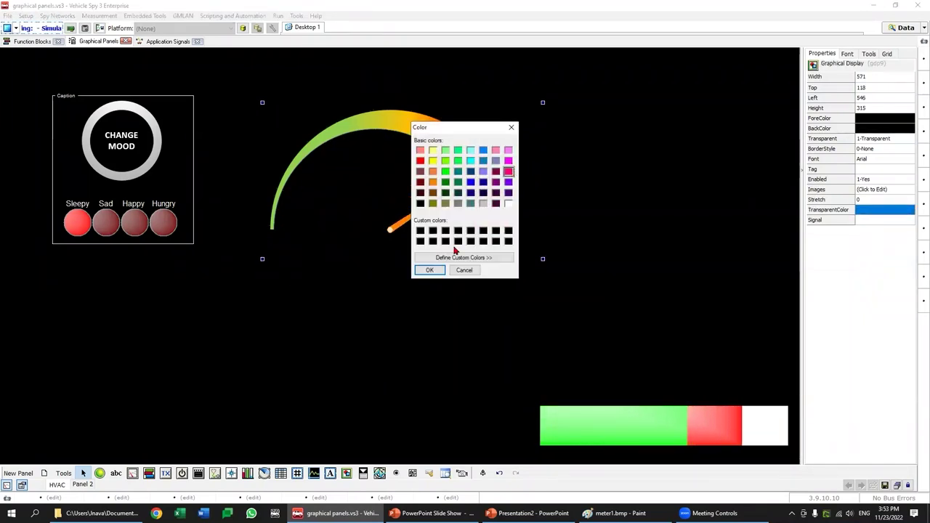
pyautogui.click(429, 269)
# Step: Try Bring to Front on the needle meter, and use Send to Back to layer its needle and ticks over the gauge image
pyautogui.click(478, 186)
pyautogui.rightClick(478, 186)
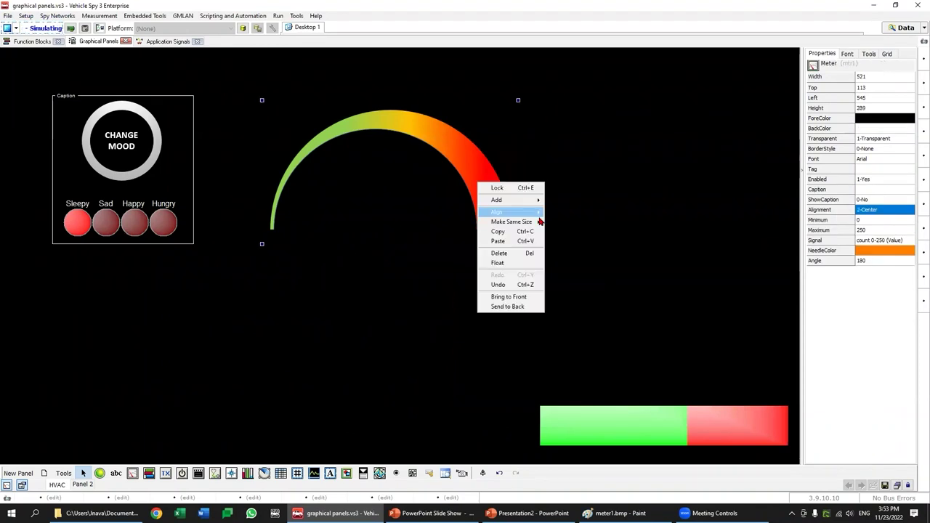
pyautogui.click(523, 299)
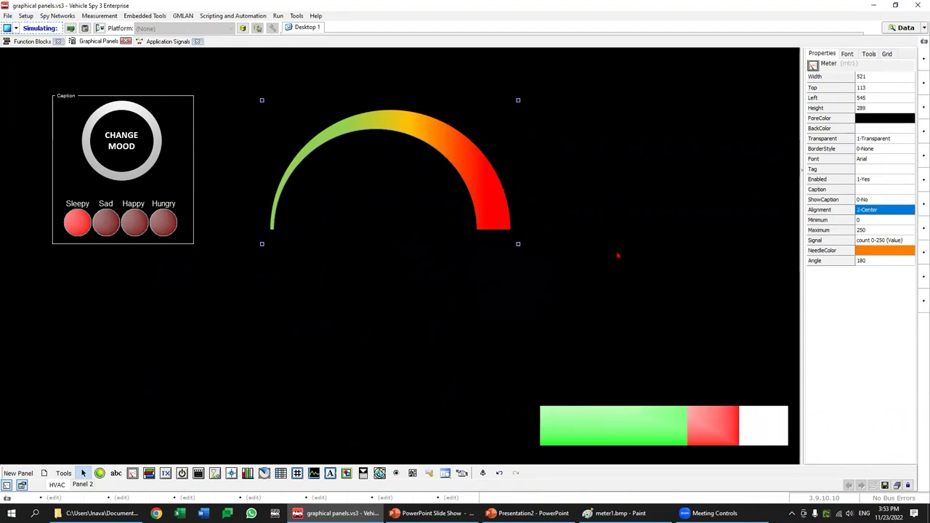
pyautogui.rightClick(481, 194)
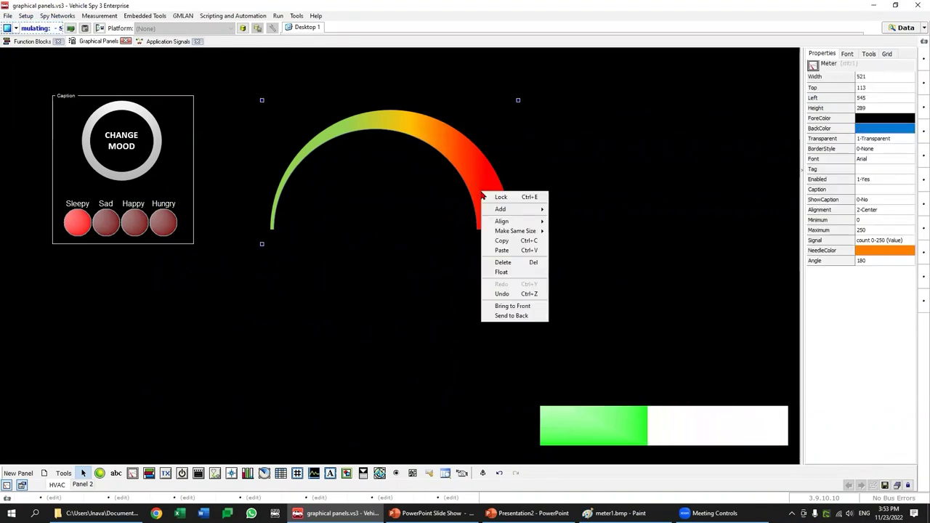
pyautogui.click(528, 314)
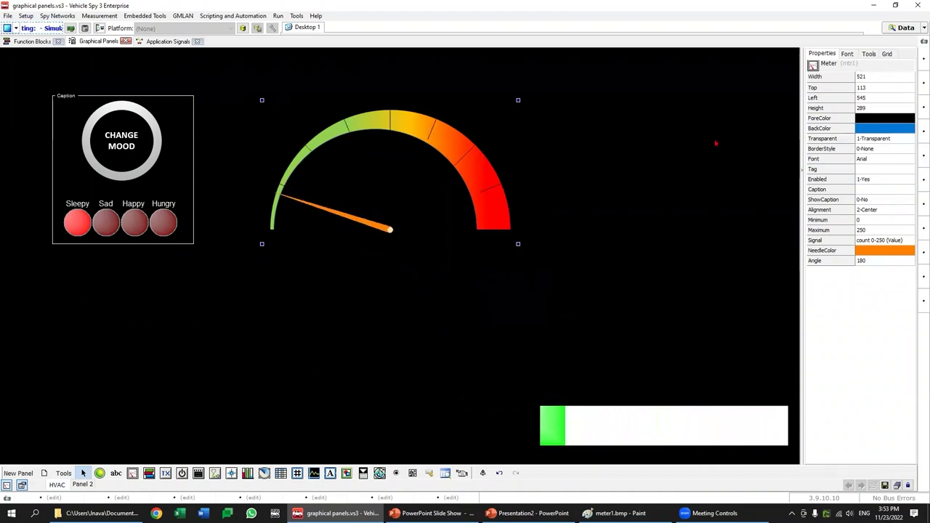
pyautogui.click(641, 216)
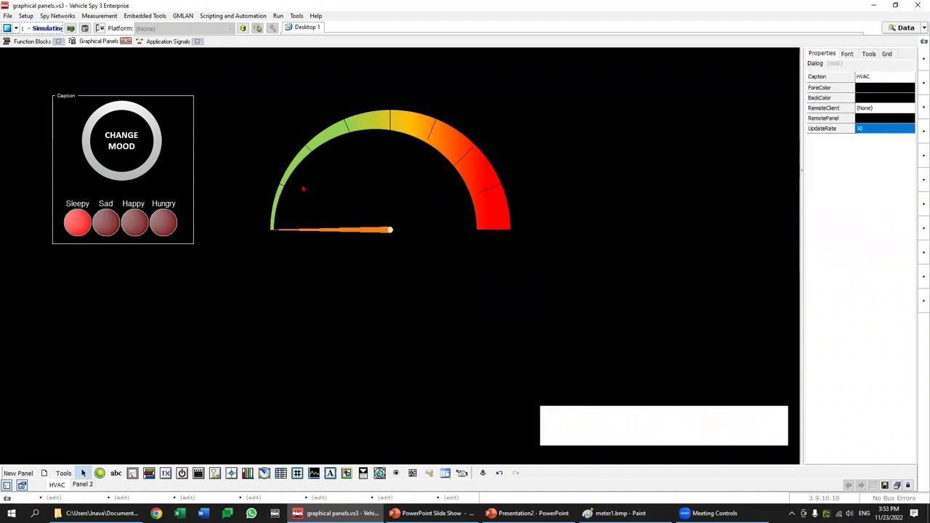
# Step: Switch to Presentation2 in PowerPoint, delete the black divider across the gauge arc, and set the arc to No fill
pyautogui.press('XF86AudioLowerVolume')
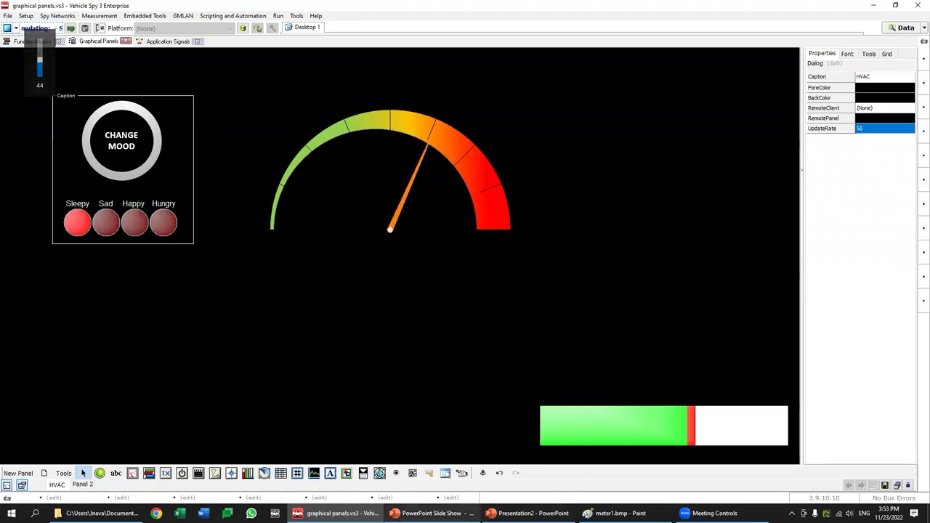
pyautogui.click(432, 513)
pyautogui.click(529, 513)
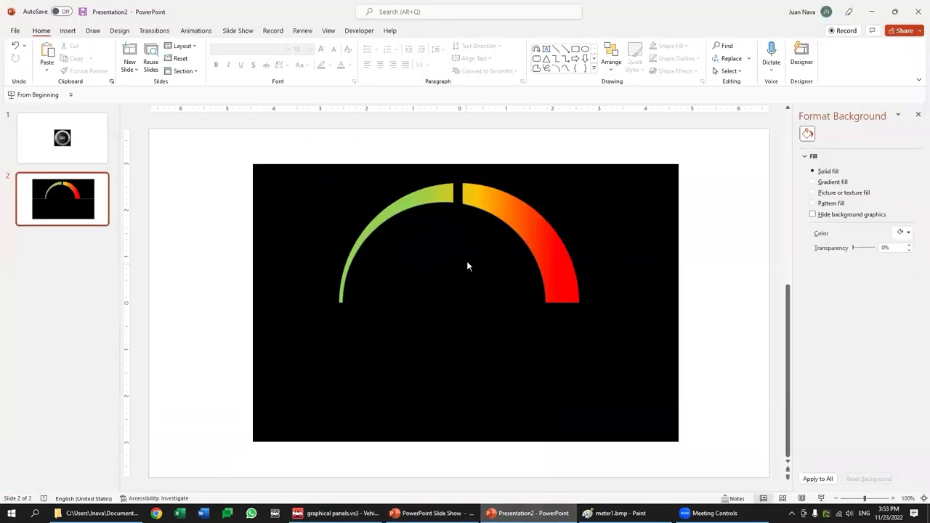
pyautogui.click(459, 206)
pyautogui.press('Delete')
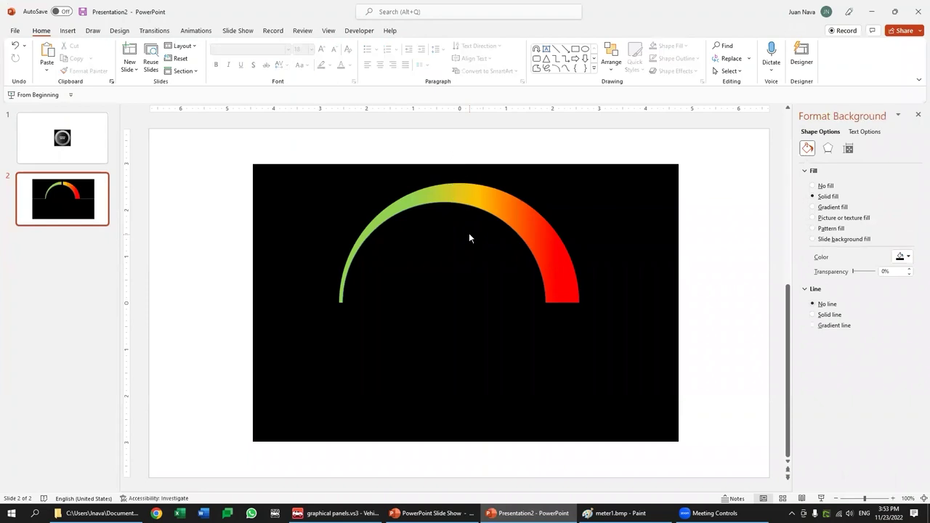
pyautogui.click(518, 216)
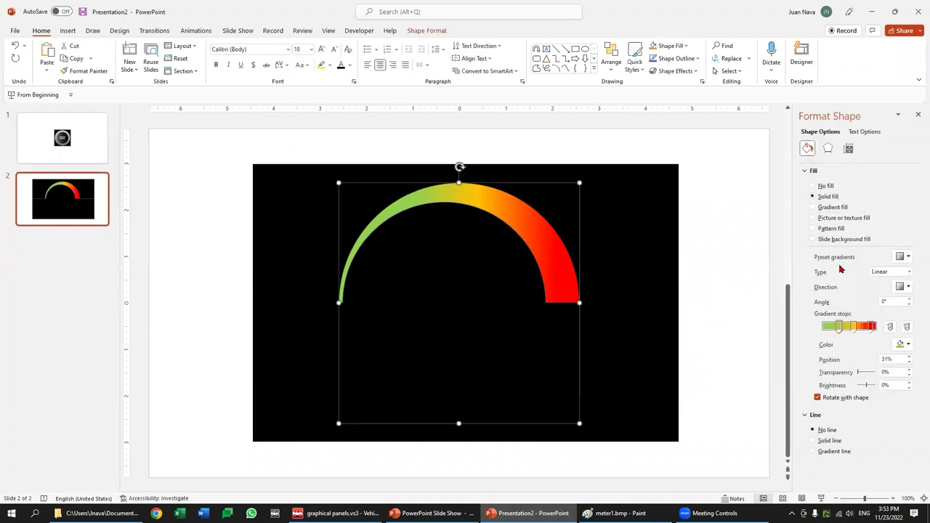
pyautogui.click(826, 186)
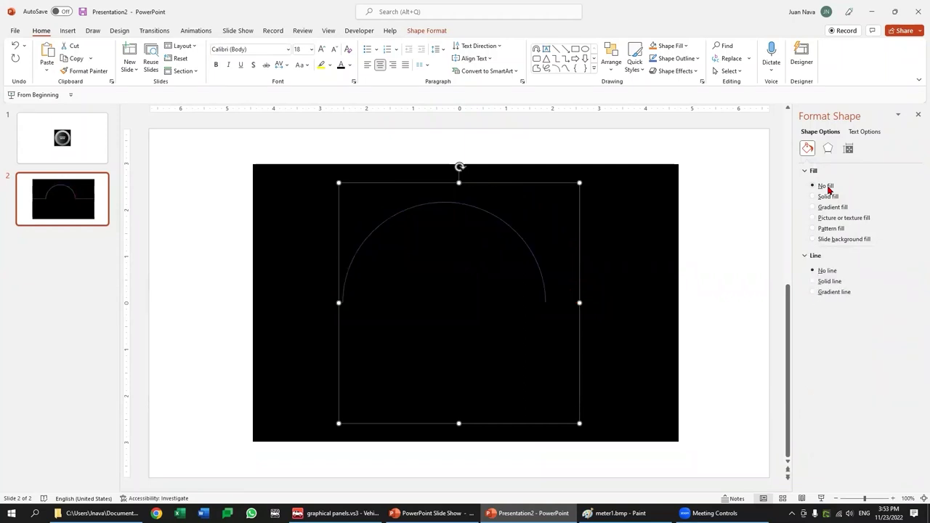
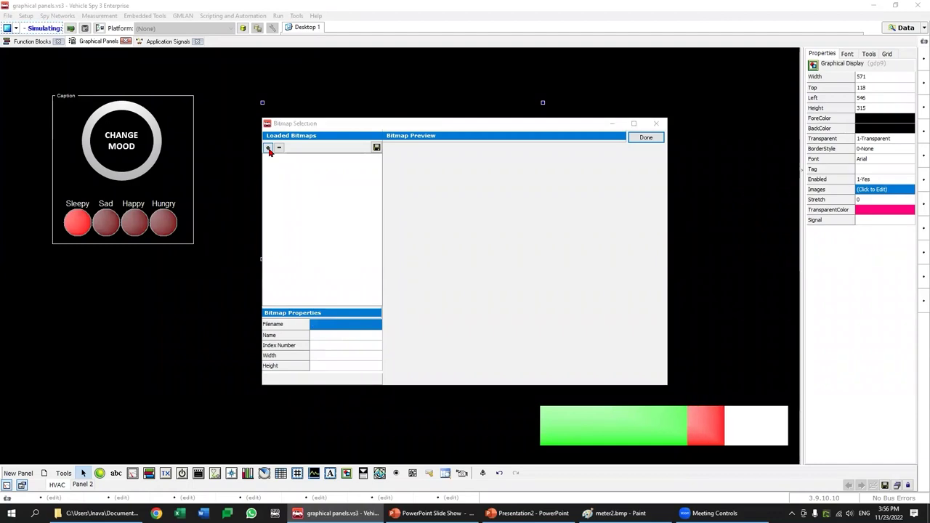
# Step: Load meter2.bmp as the gauge display's image and finish the bitmap selection
pyautogui.click(675, 212)
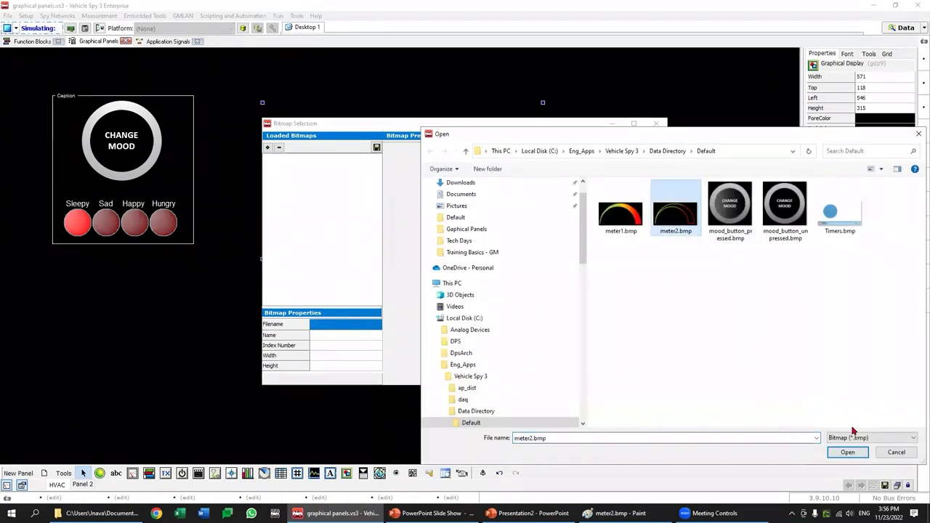
pyautogui.click(848, 453)
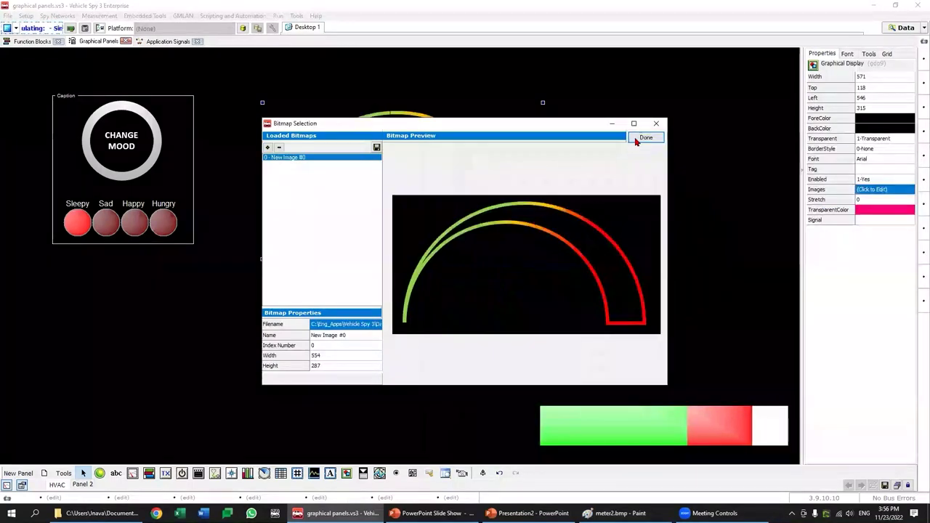
pyautogui.click(638, 140)
pyautogui.click(716, 202)
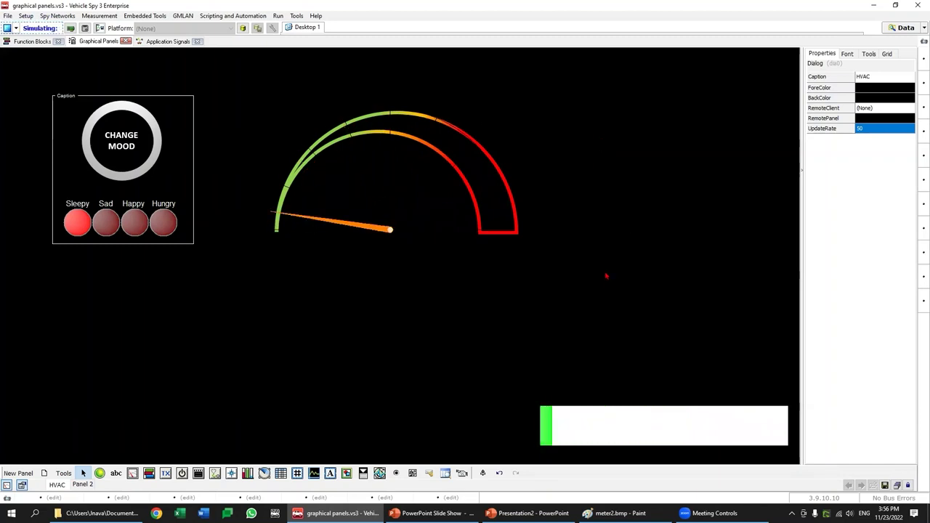
# Step: Open graphical panel drawings.pptx from the file folder and look at the car drawing on slide 1
pyautogui.moveTo(432, 513)
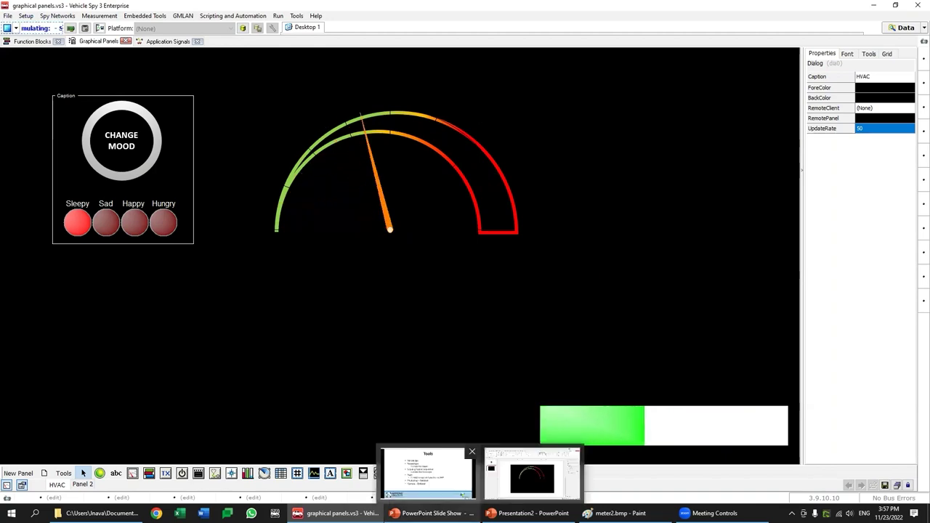
pyautogui.click(98, 512)
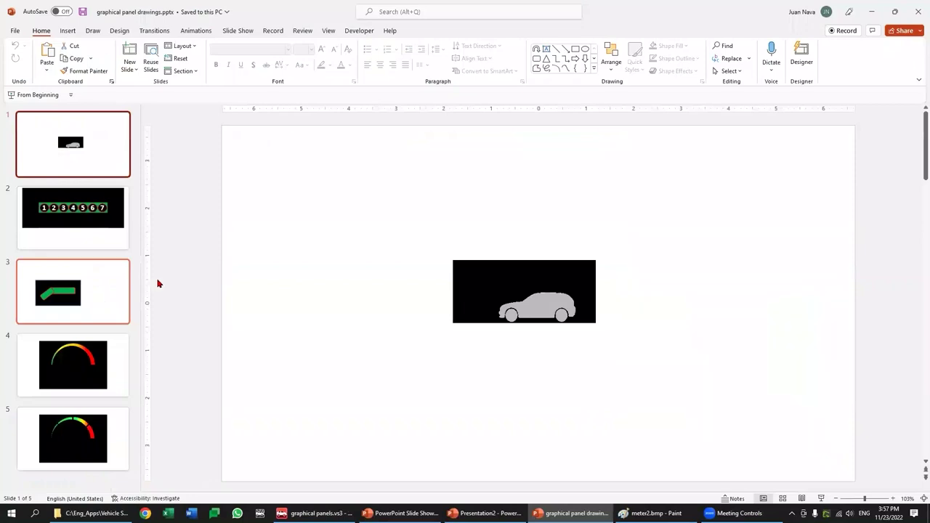
pyautogui.click(472, 365)
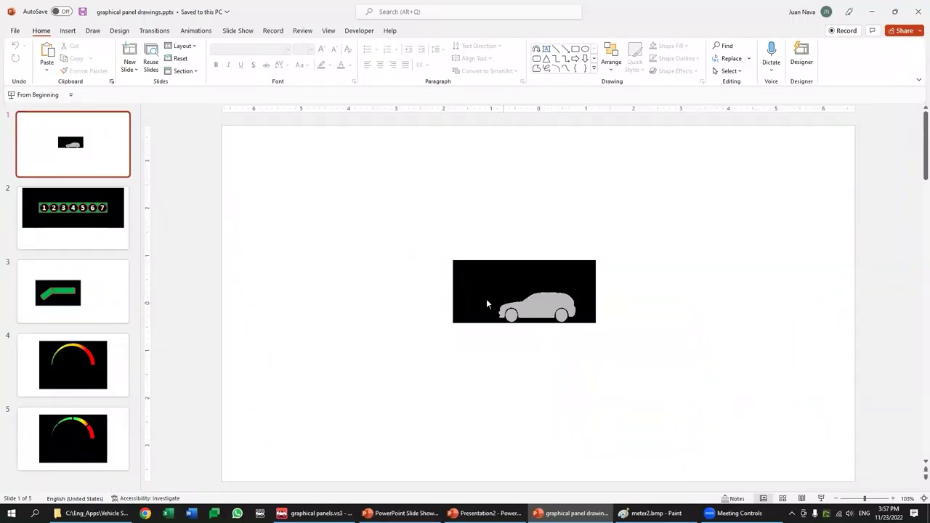
pyautogui.click(539, 306)
pyautogui.click(553, 369)
# Step: Take a screen capture of the black rectangle containing the car and discard it without saving
pyautogui.press('Print')
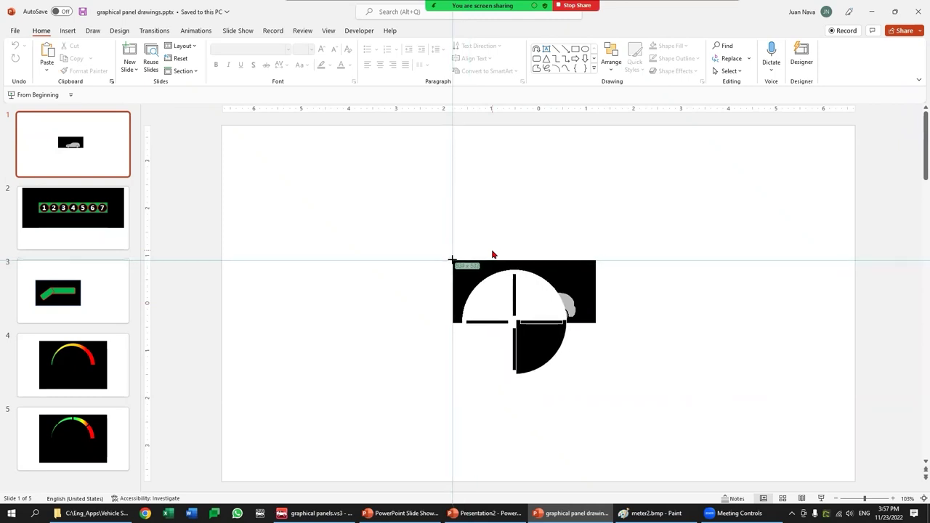
pyautogui.press('Escape')
pyautogui.moveTo(452, 260); pyautogui.dragTo(596, 322)
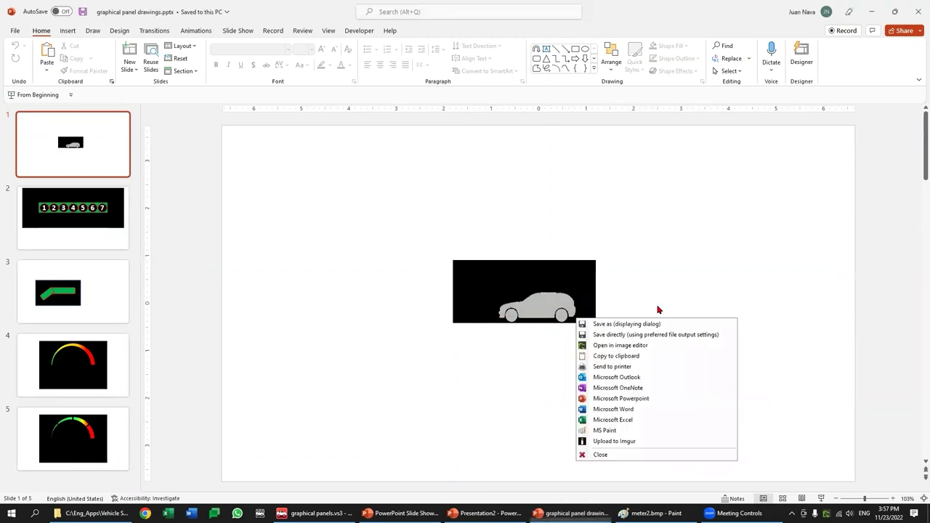
pyautogui.click(617, 456)
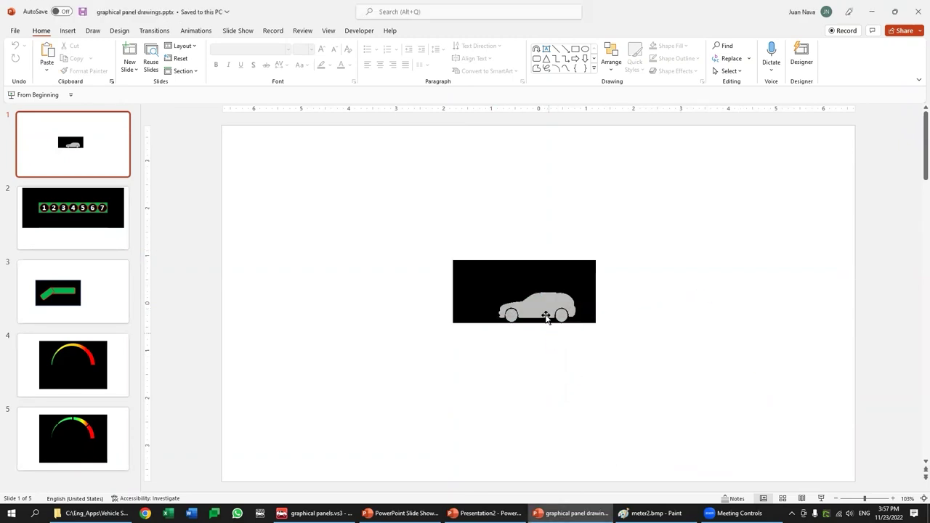
# Step: Nudge the car picture slightly to the left within the black rectangle
pyautogui.click(548, 312)
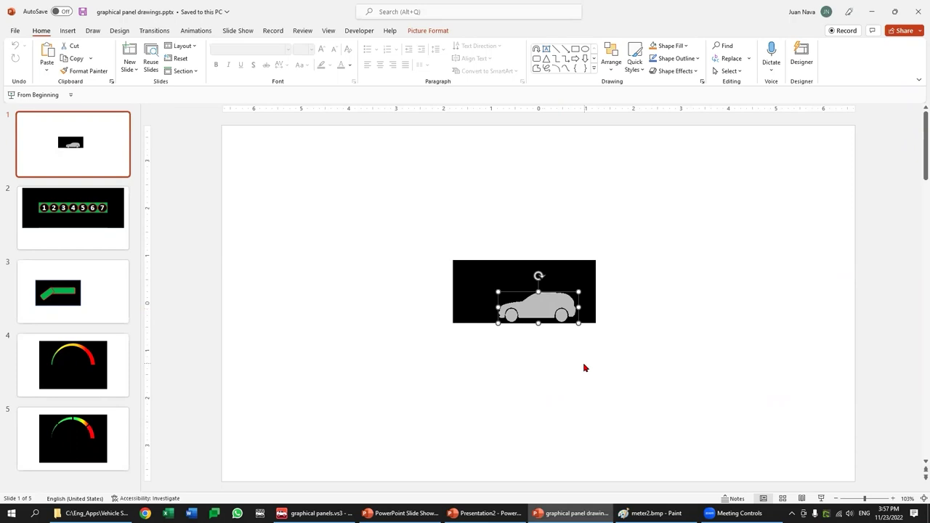
pyautogui.hotkey('ctrl', 'Left')
pyautogui.hotkey('ctrl', 'Left')
pyautogui.hotkey('ctrl', 'Left')
pyautogui.hotkey('ctrl', 'Left')
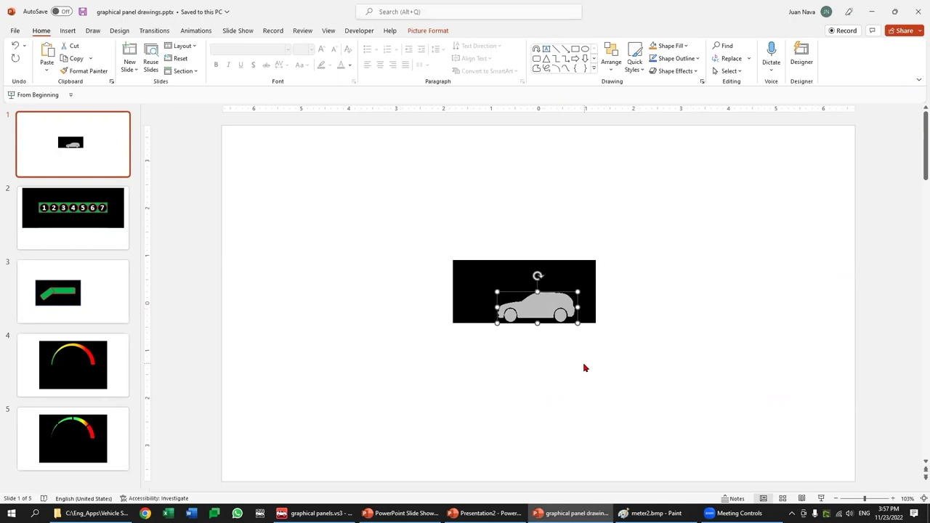
# Step: Draw small silver exhaust dots behind the car with a drawing pen
pyautogui.click(99, 32)
pyautogui.click(160, 57)
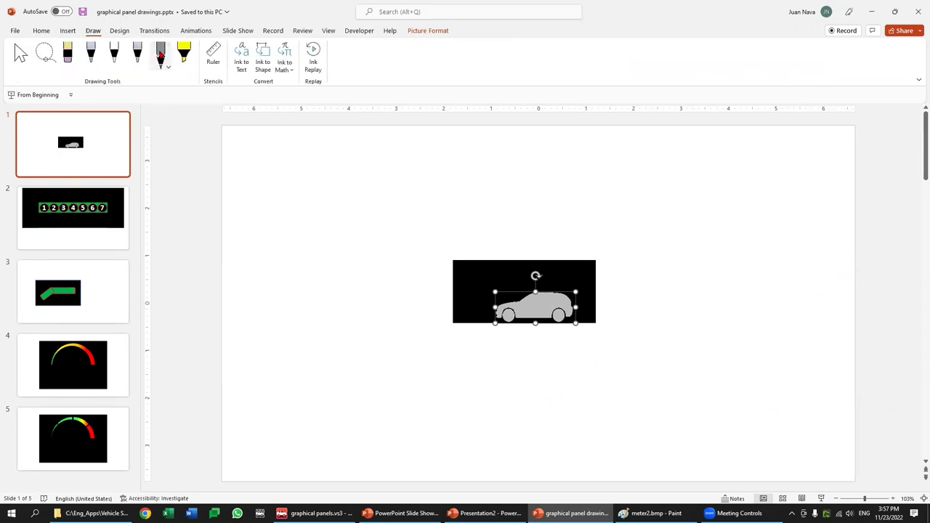
pyautogui.click(137, 55)
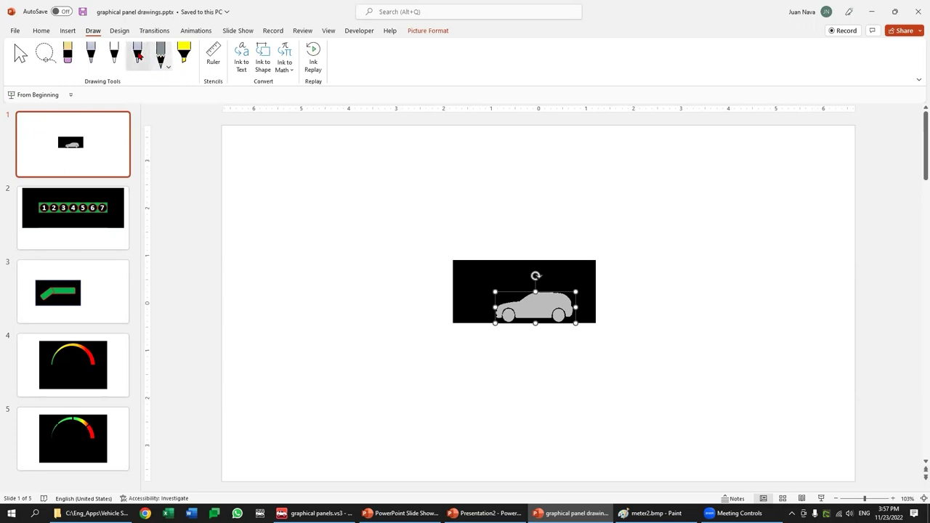
pyautogui.click(138, 58)
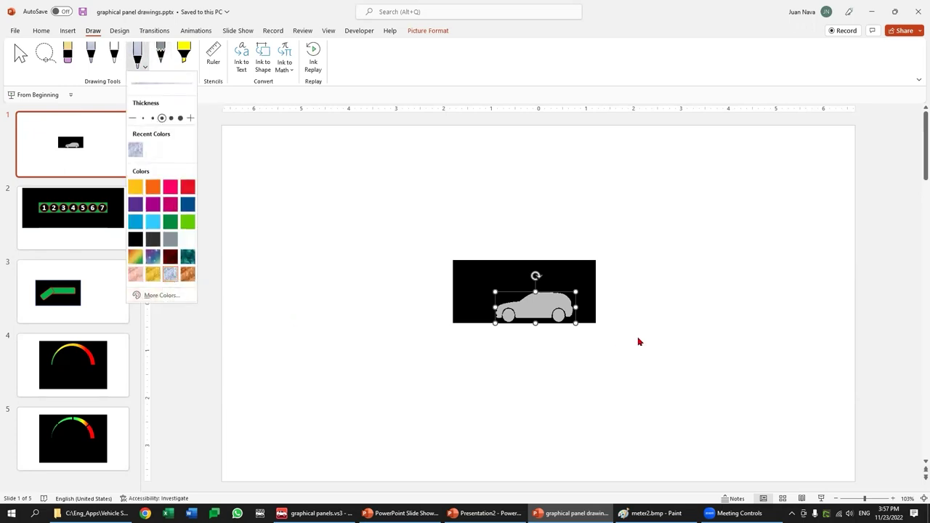
pyautogui.click(597, 327)
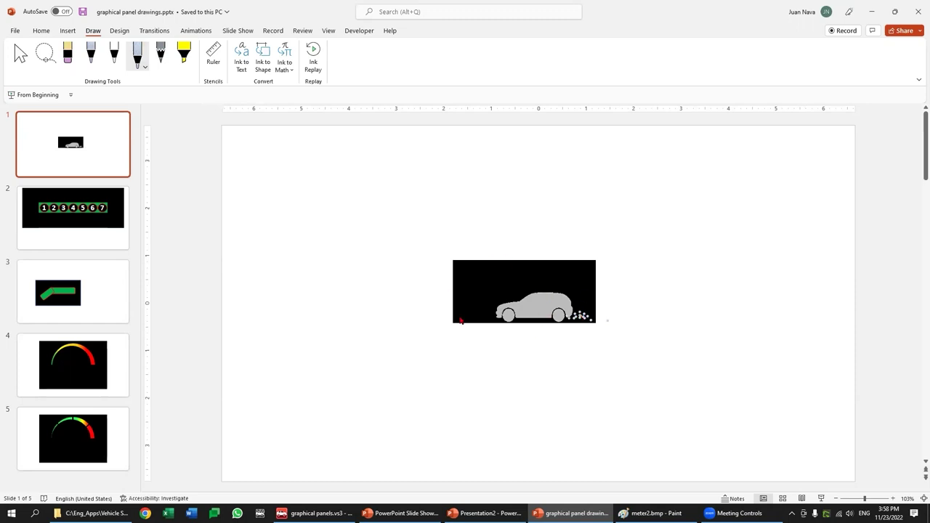
# Step: Look through the car animation bitmaps in the Gaphical Panels folder, starting with car0.bmp
pyautogui.click(94, 512)
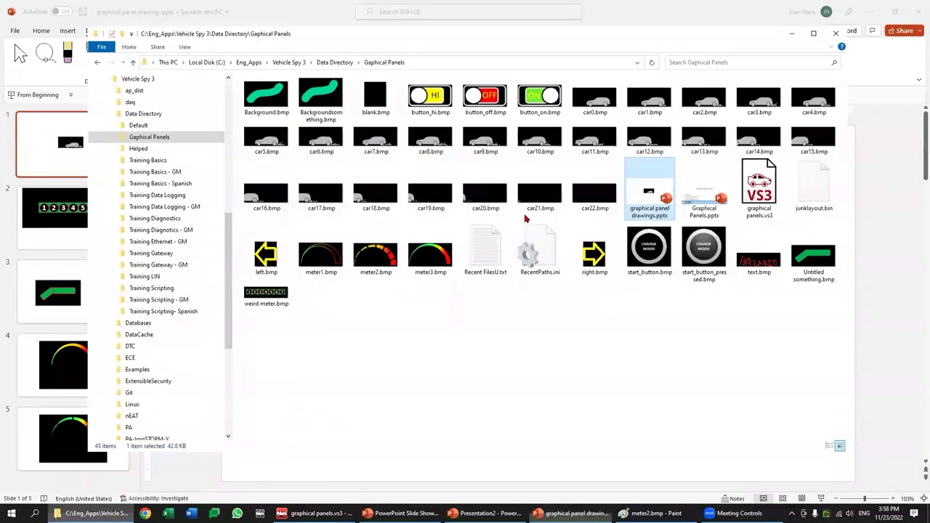
pyautogui.click(594, 98)
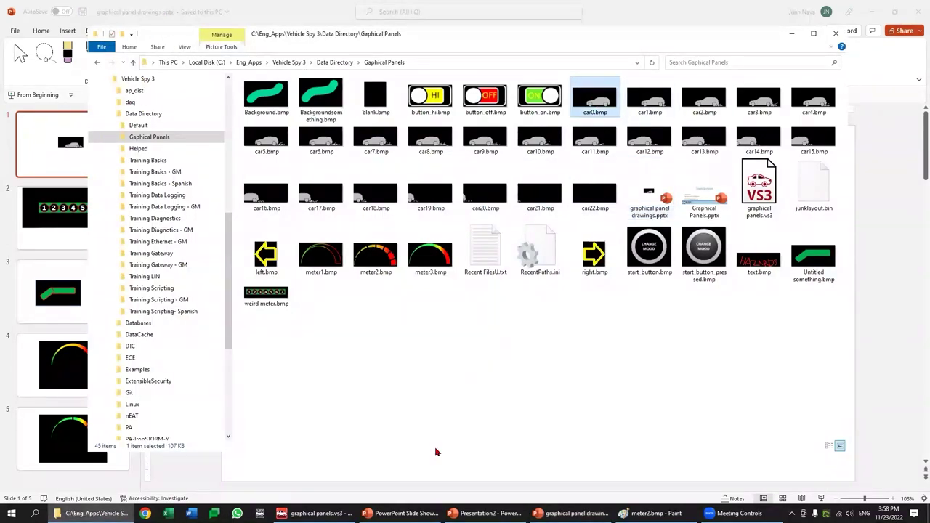
# Step: Switch to Vehicle Spy and examine the properties of the needle meter and the gauge's graphical display
pyautogui.click(316, 513)
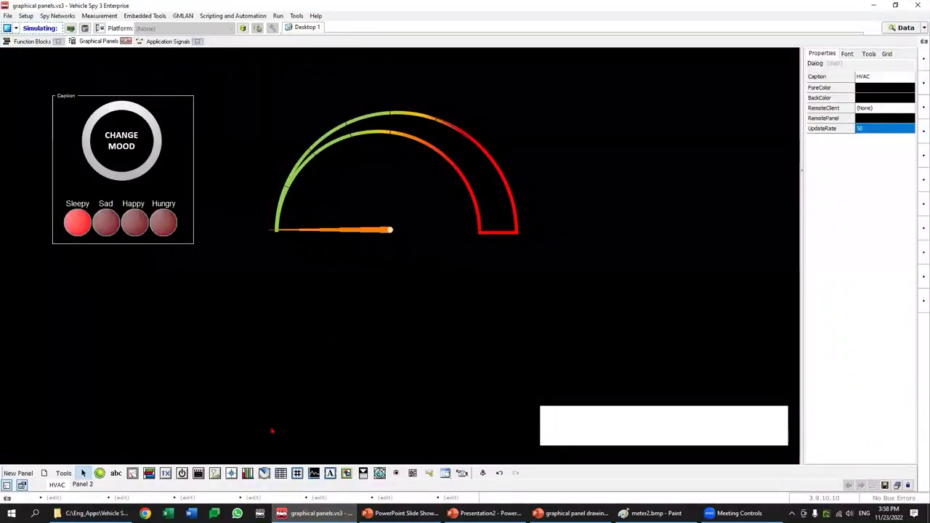
pyautogui.click(392, 218)
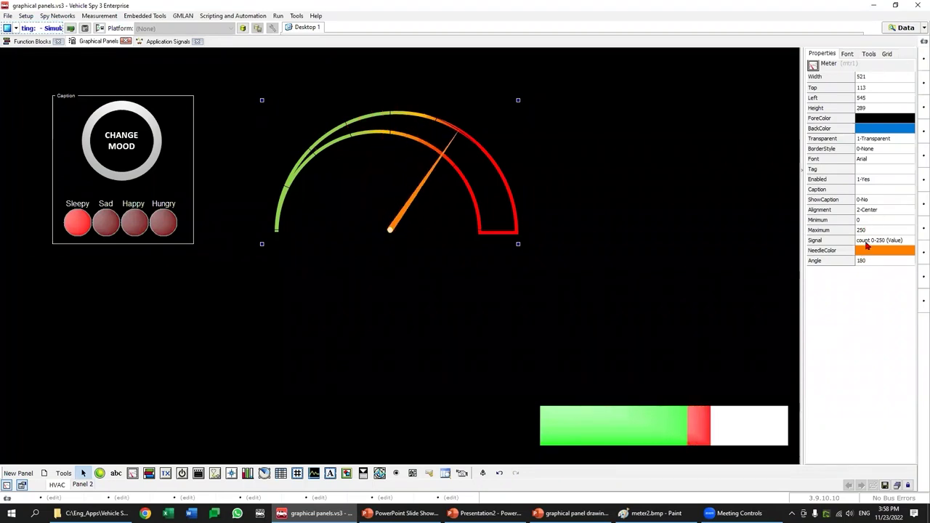
pyautogui.click(341, 270)
pyautogui.click(304, 254)
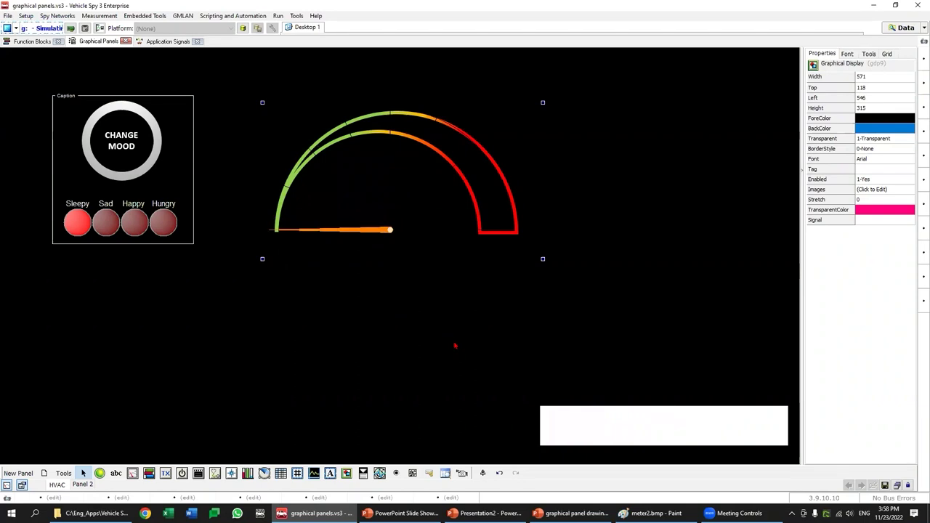
pyautogui.click(394, 351)
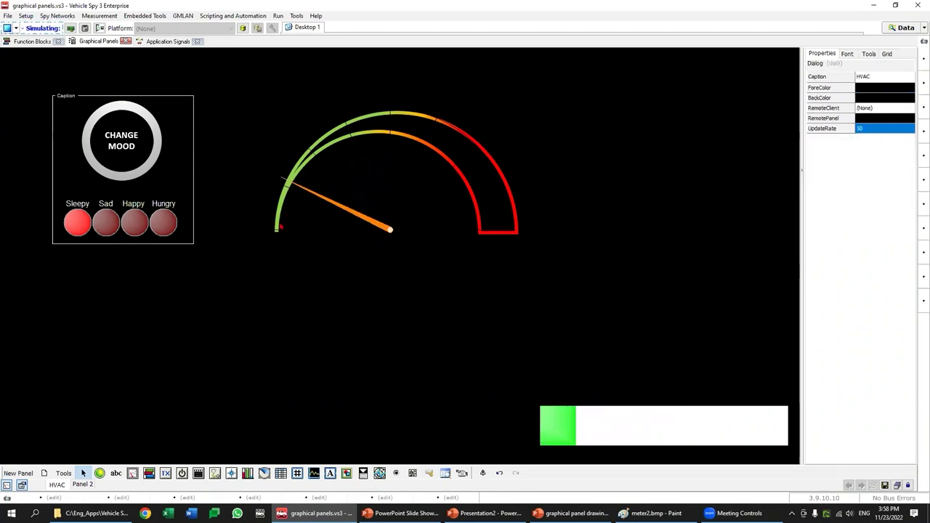
# Step: Show the car animation script in the function blocks and stop the simulation
pyautogui.click(32, 41)
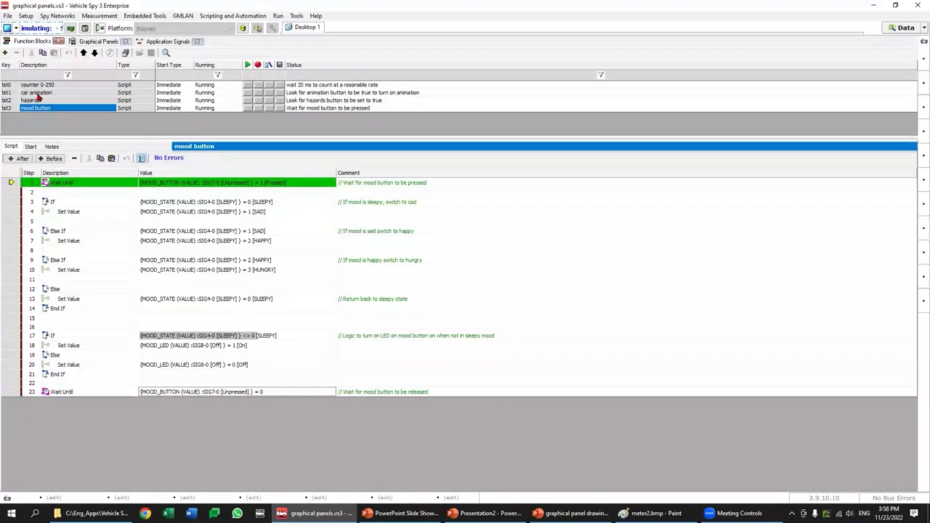
pyautogui.click(36, 93)
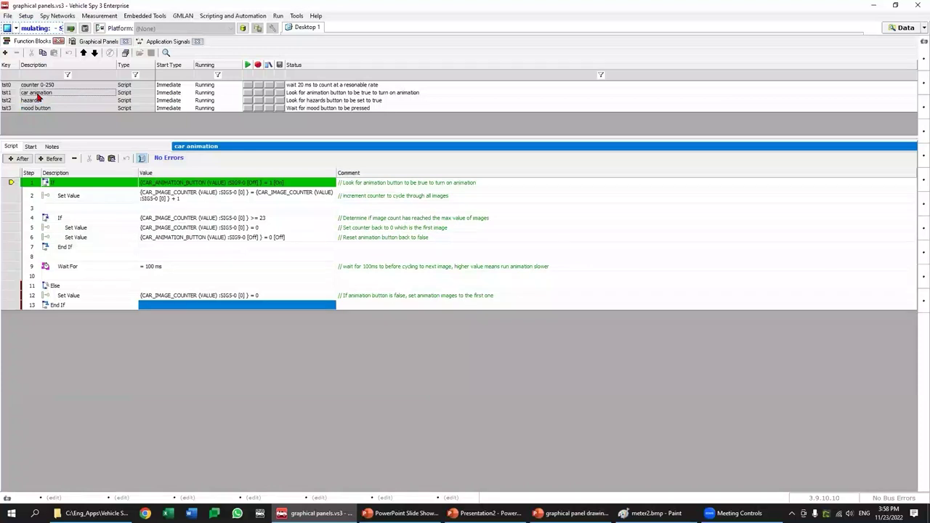
pyautogui.click(8, 29)
pyautogui.click(75, 93)
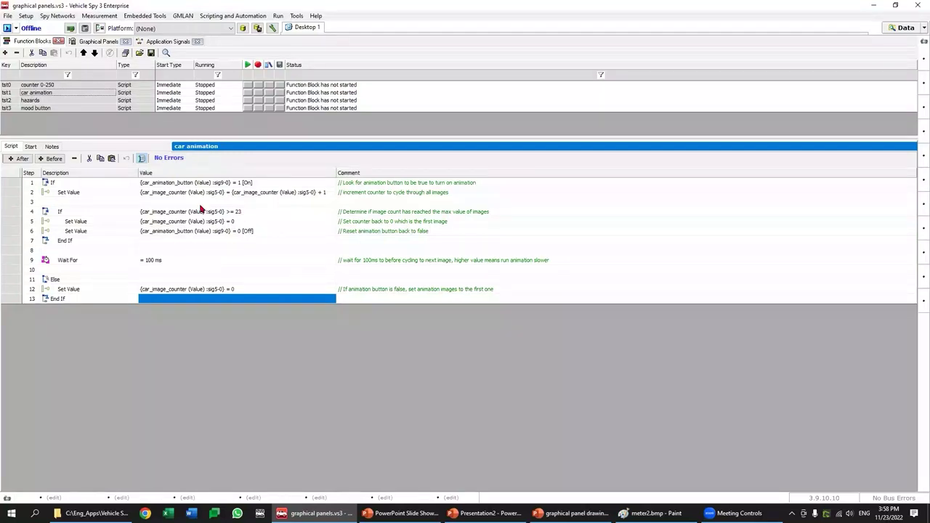
# Step: Return to the graphical panel, and switch to the PowerPoint slide show of Graphical Panels.pptx
pyautogui.click(99, 42)
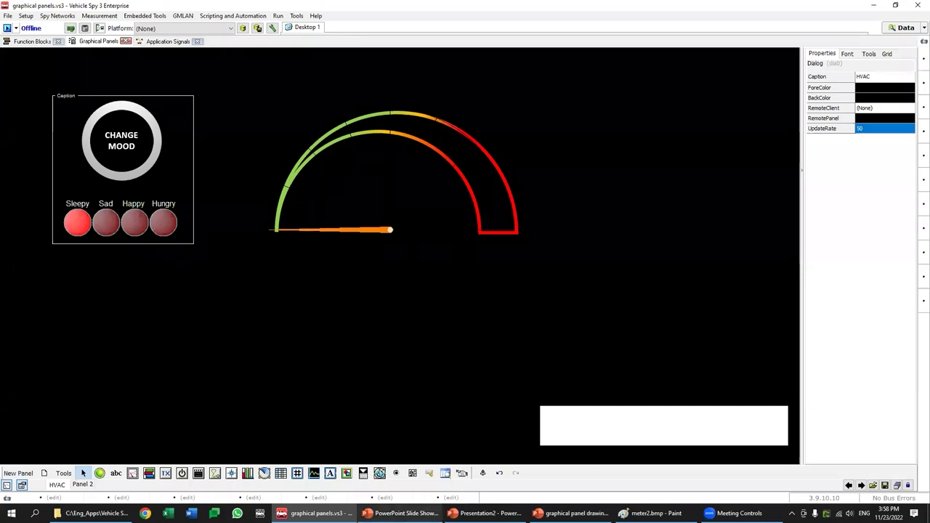
pyautogui.click(485, 512)
pyautogui.click(404, 513)
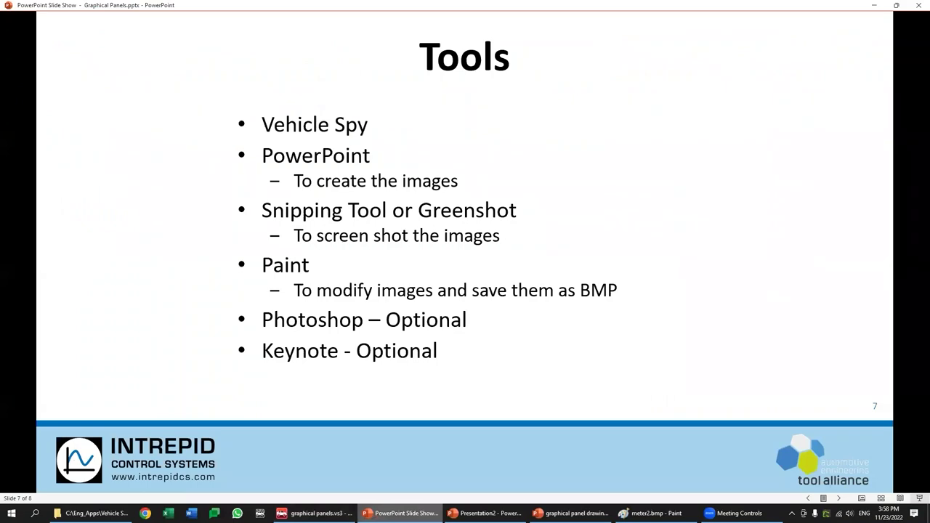
# Step: Switch to the Presentation2 file in PowerPoint and add a new slide with the Blank layout after slide 2
pyautogui.click(485, 513)
pyautogui.click(572, 513)
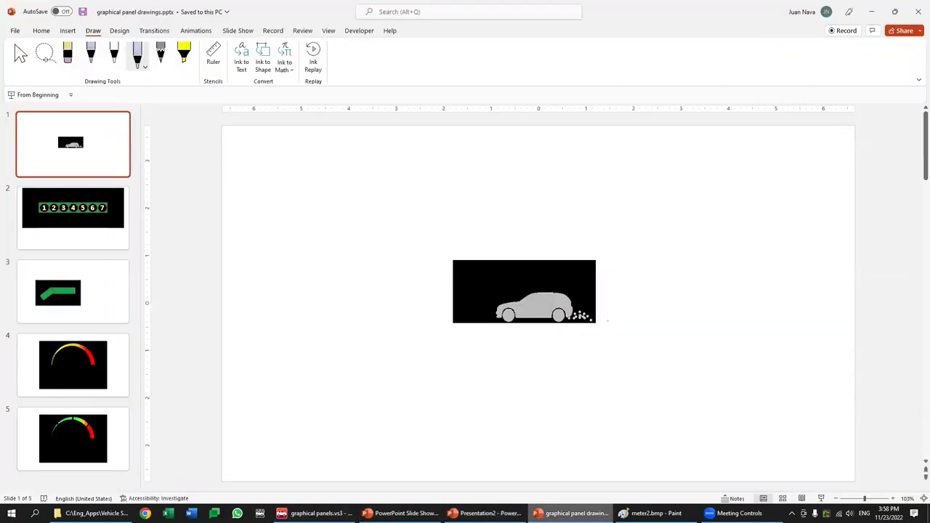
pyautogui.click(485, 513)
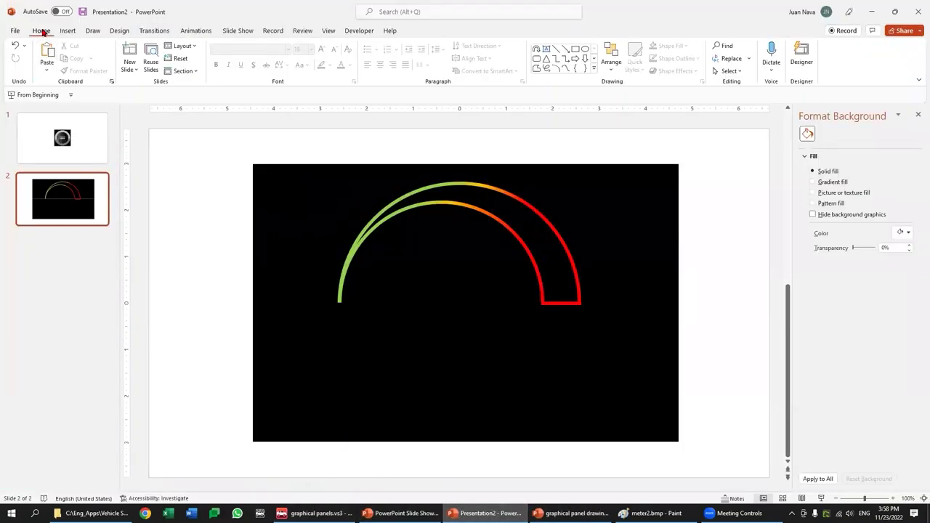
pyautogui.click(131, 74)
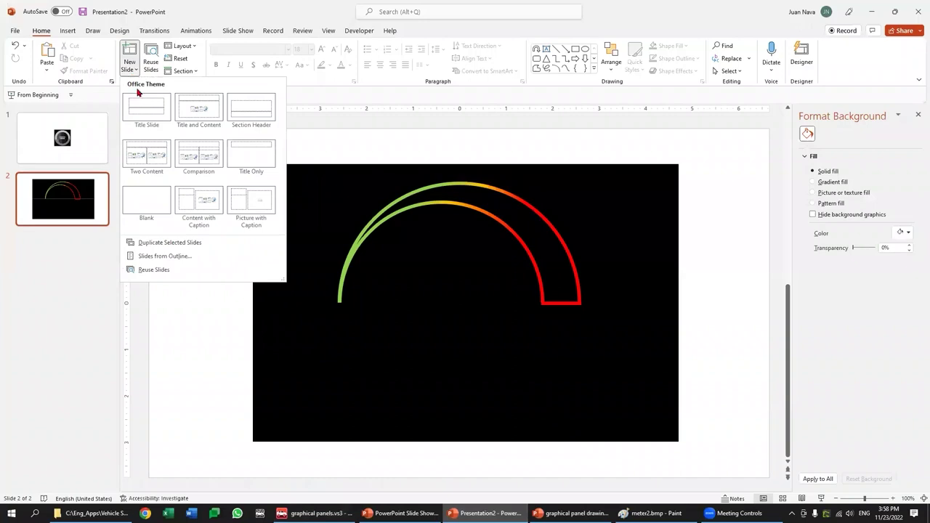
pyautogui.click(146, 209)
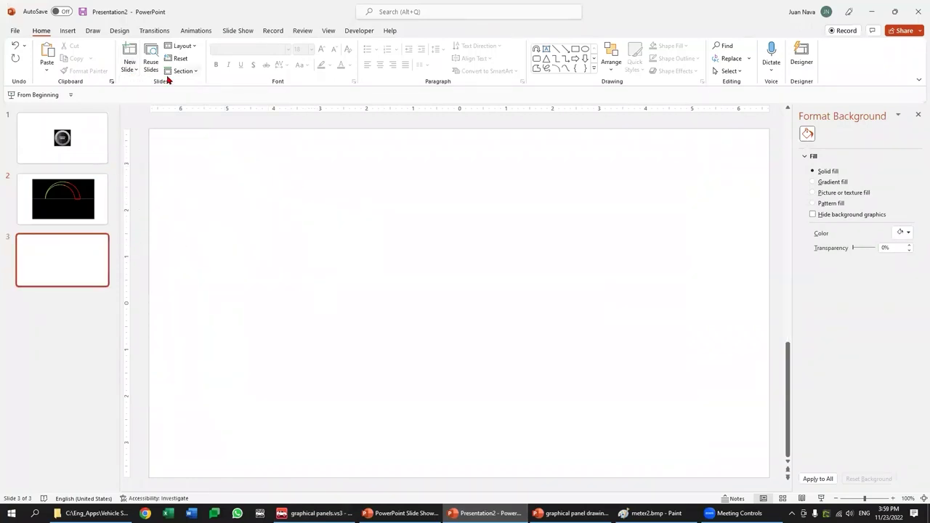
# Step: Insert a rounded rectangle about 0.75" high and 1.74" wide at the centre of the blank slide
pyautogui.click(68, 30)
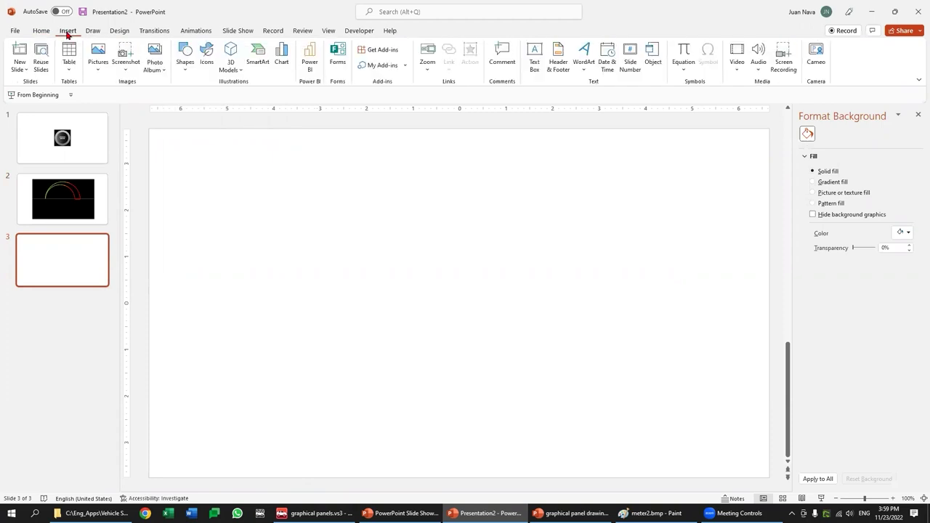
pyautogui.click(185, 58)
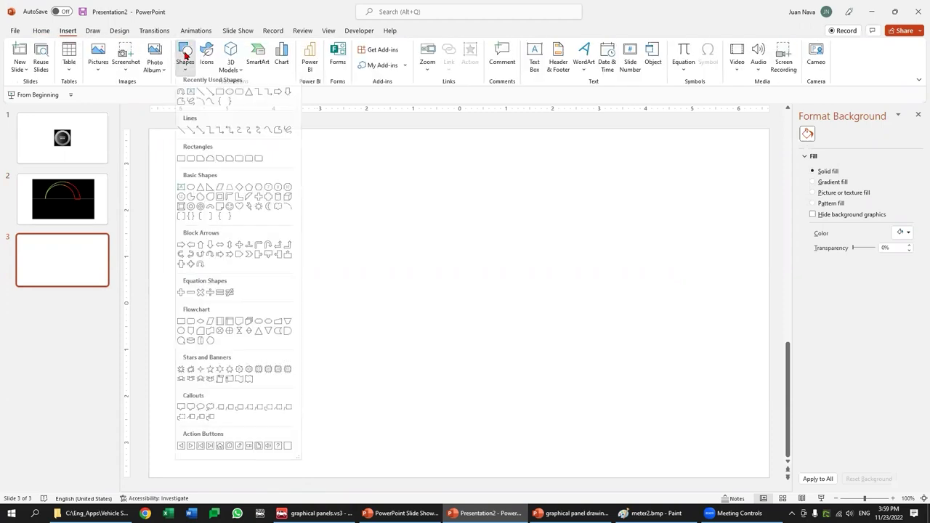
pyautogui.click(239, 97)
pyautogui.click(420, 278)
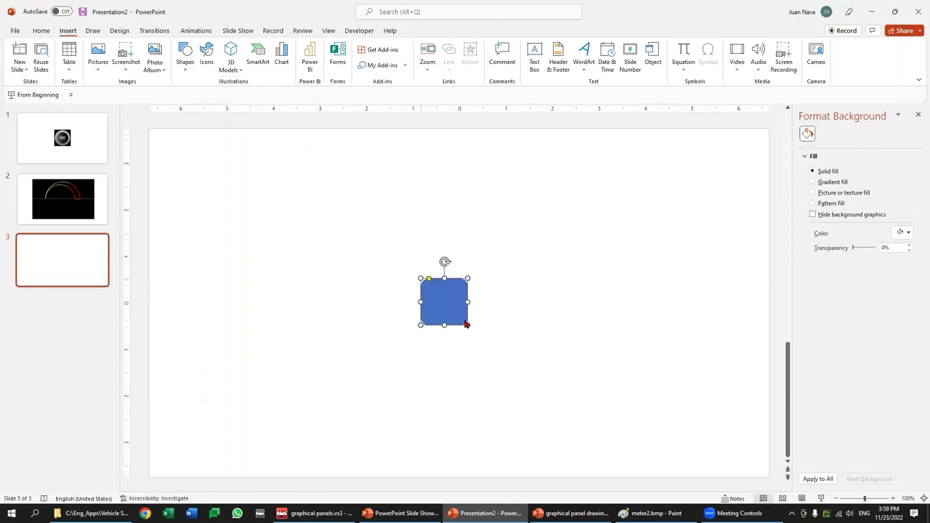
pyautogui.moveTo(460, 329); pyautogui.dragTo(458, 307)
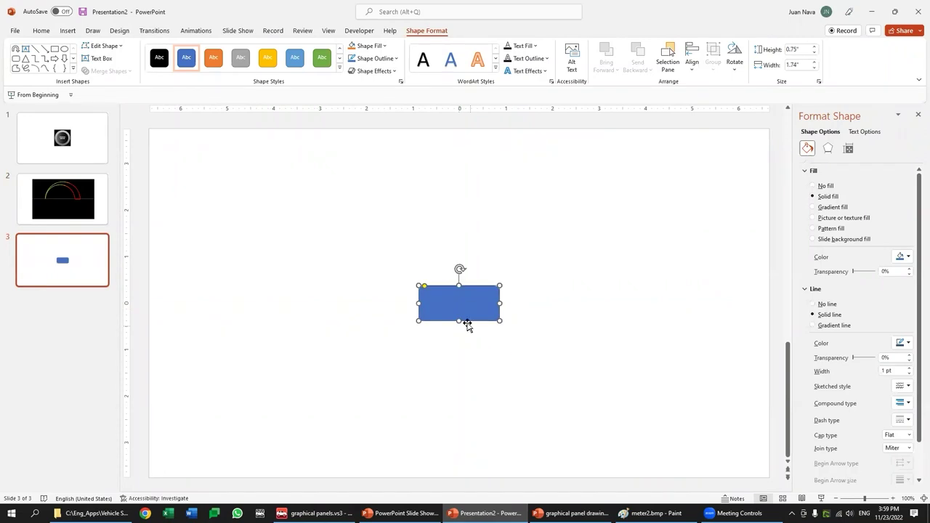
pyautogui.click(268, 169)
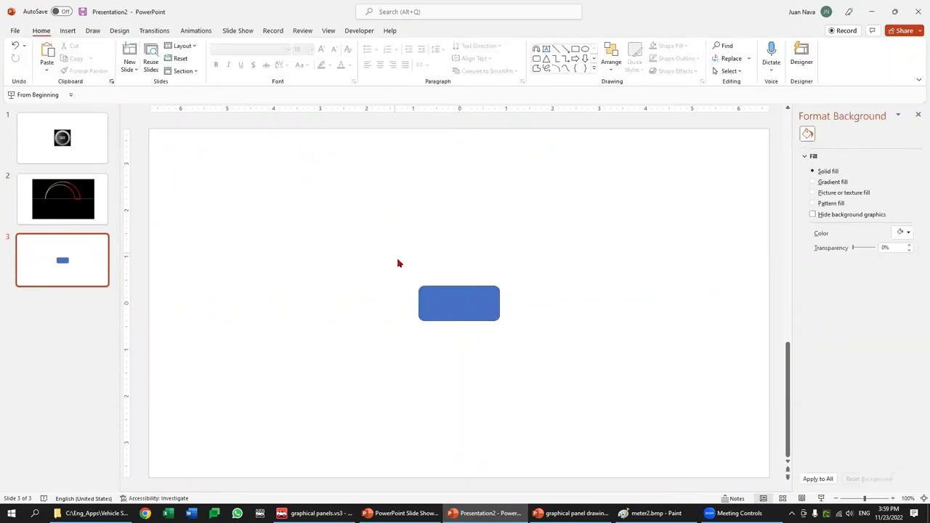
# Step: Duplicate the rounded rectangle, shrink the copy and centre it inside the original
pyautogui.click(438, 311)
pyautogui.hotkey('ctrl', 'c')
pyautogui.hotkey('ctrl', 'v')
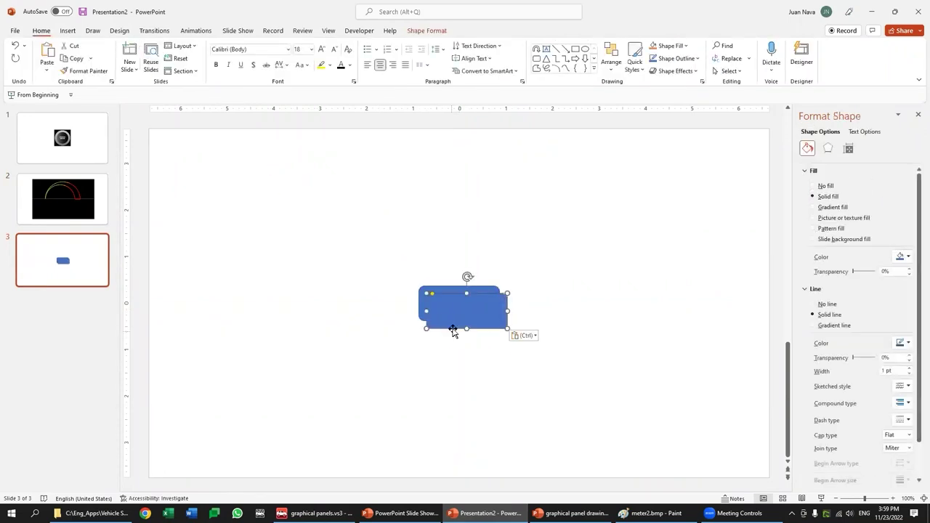
pyautogui.moveTo(461, 315)
pyautogui.mouseDown()
pyautogui.moveTo(478, 310)
pyautogui.moveTo(468, 308)
pyautogui.mouseUp()
# Step: Give the outer rounded rectangle a black fill and a white outline
pyautogui.click(497, 309)
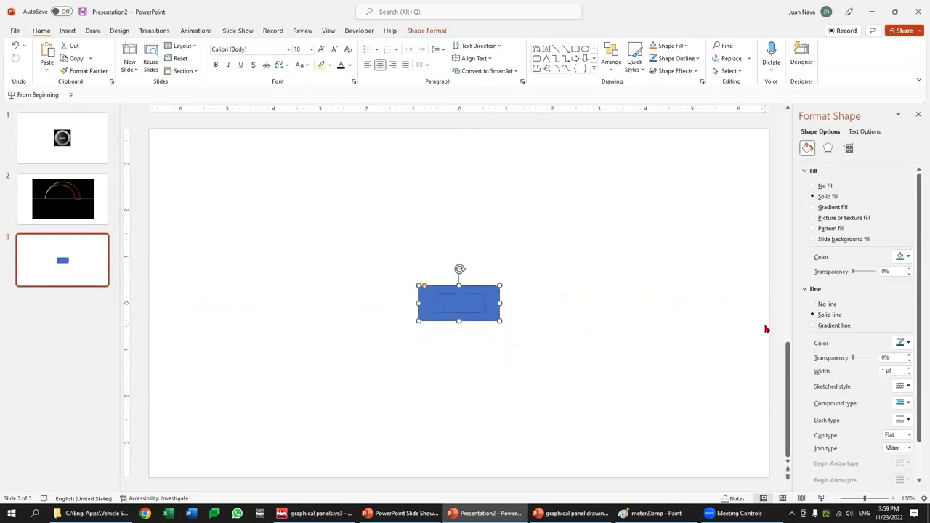
pyautogui.click(907, 258)
pyautogui.click(877, 212)
pyautogui.click(907, 257)
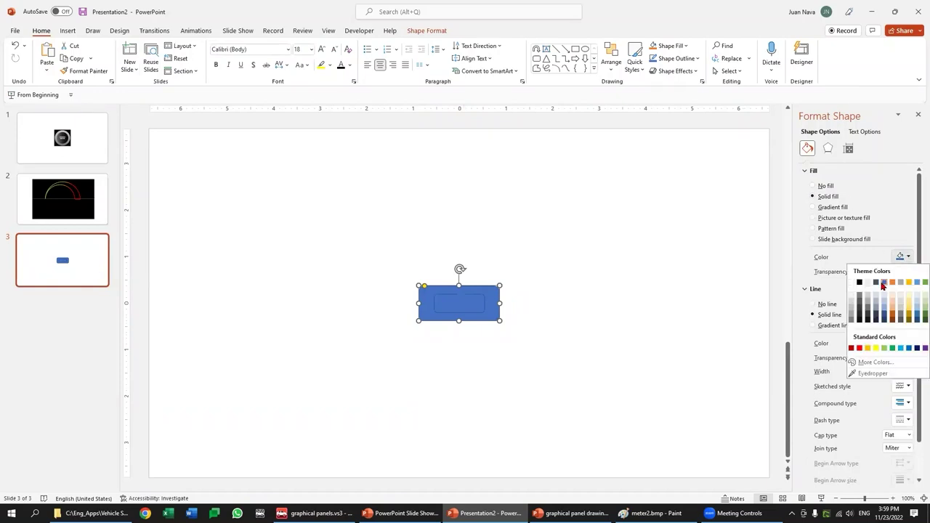
pyautogui.click(859, 283)
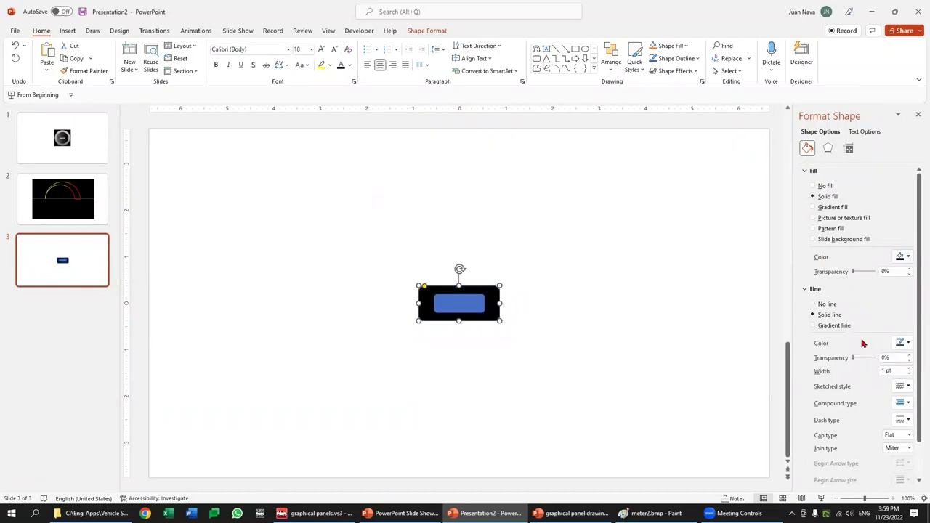
pyautogui.click(908, 345)
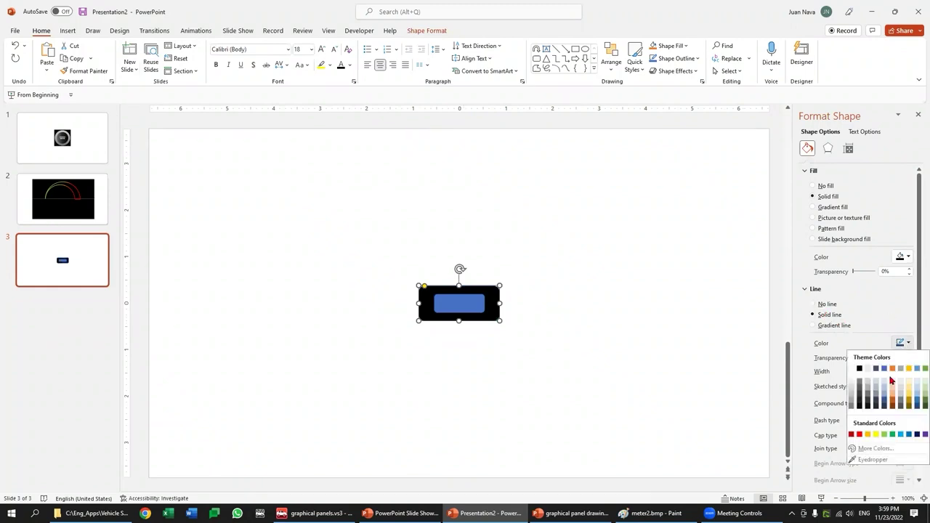
pyautogui.click(852, 370)
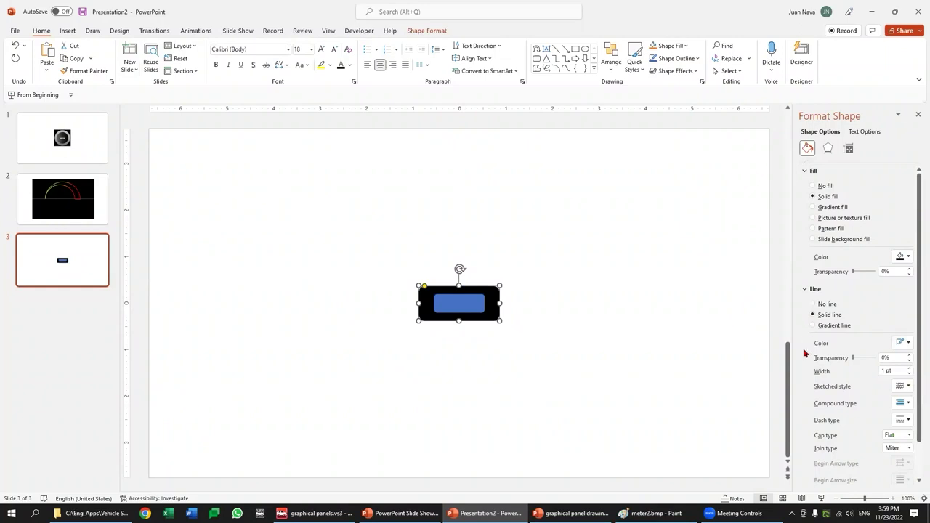
pyautogui.click(709, 352)
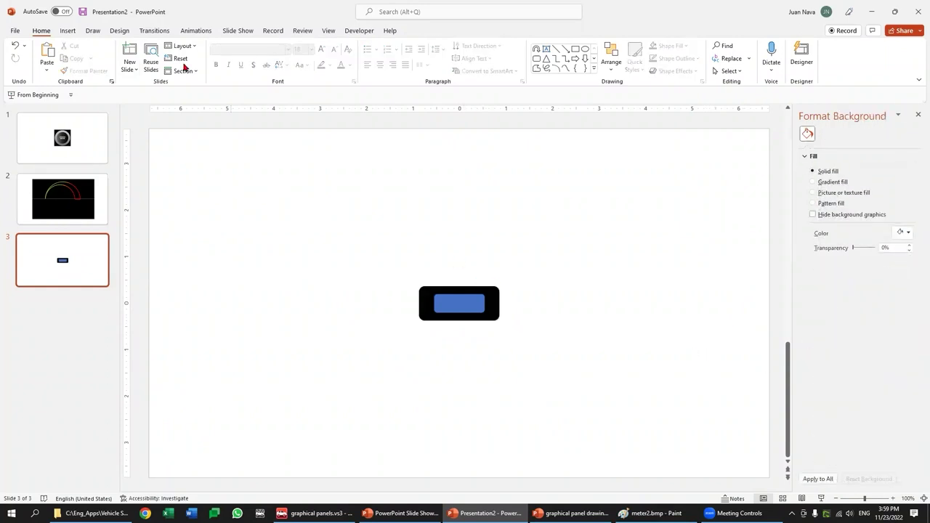
# Step: Draw a rectangle about 1.57" high and 3.45" wide over the rounded rectangles and send it to the back
pyautogui.click(90, 31)
pyautogui.click(65, 31)
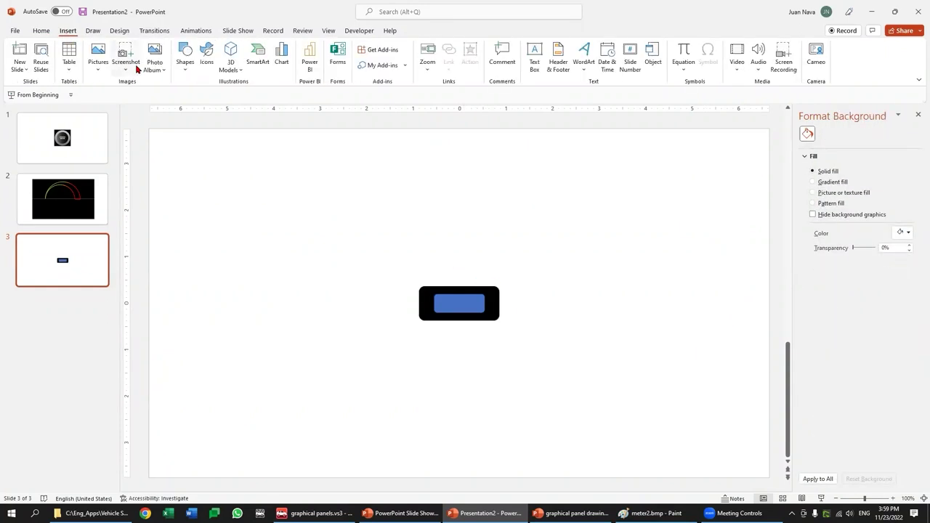
pyautogui.click(184, 66)
pyautogui.click(220, 97)
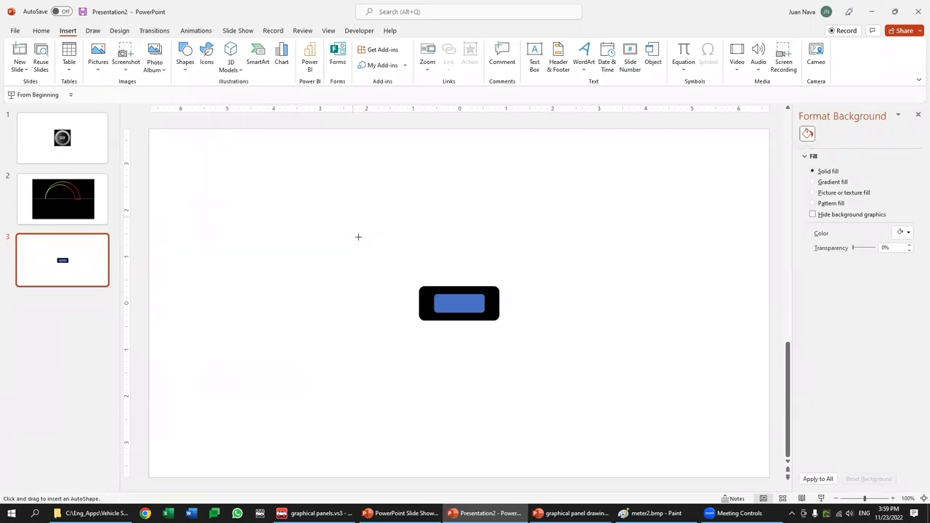
pyautogui.moveTo(388, 265); pyautogui.dragTo(527, 322)
pyautogui.rightClick(528, 321)
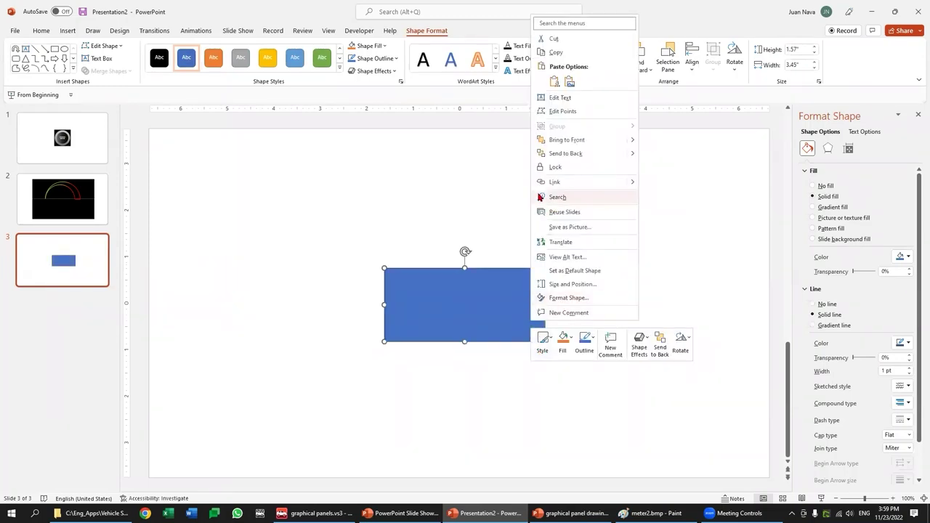
pyautogui.click(571, 155)
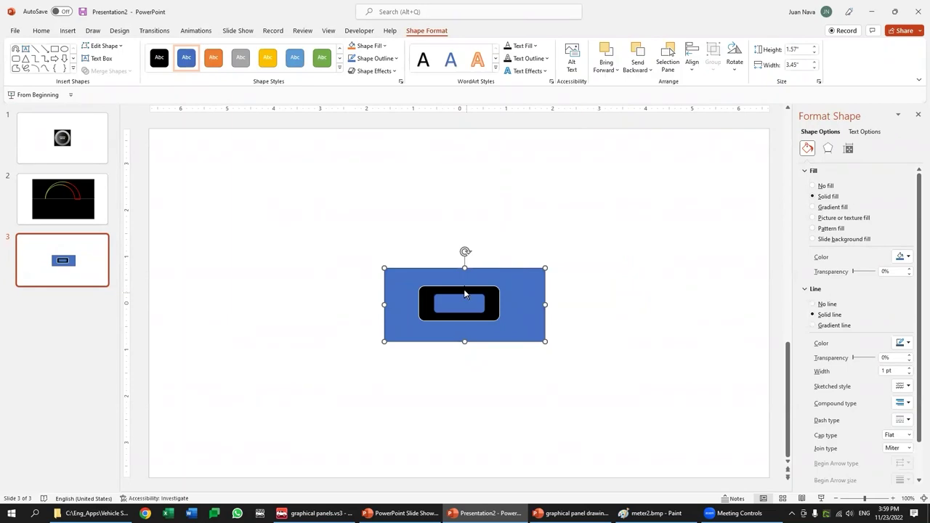
# Step: Centre the large blue background rectangle on the slide behind the rounded rectangles
pyautogui.click(614, 335)
pyautogui.moveTo(525, 323); pyautogui.dragTo(523, 320)
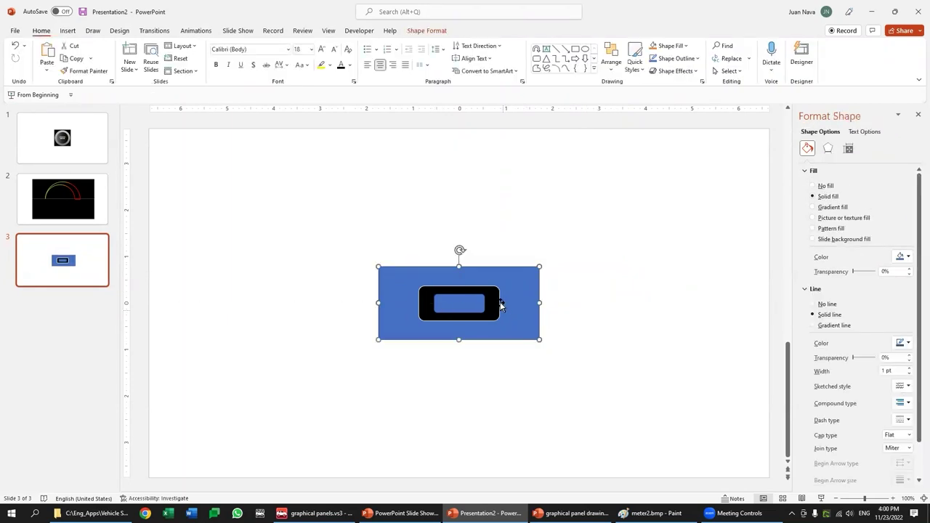
pyautogui.hotkey('ctrl', 'z')
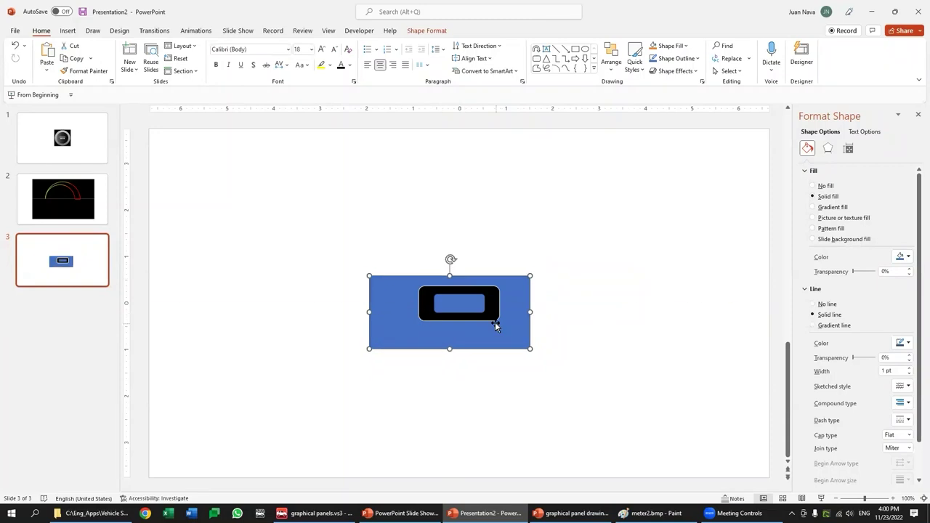
pyautogui.hotkey('ctrl', 'y')
# Step: Set the black rounded rectangle's outline width to 2.75 pt
pyautogui.click(480, 303)
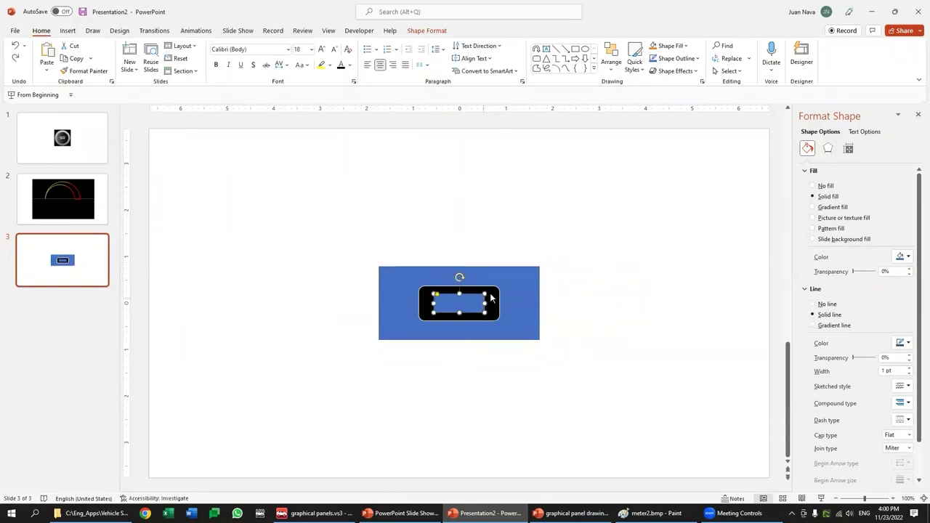
pyautogui.click(908, 369)
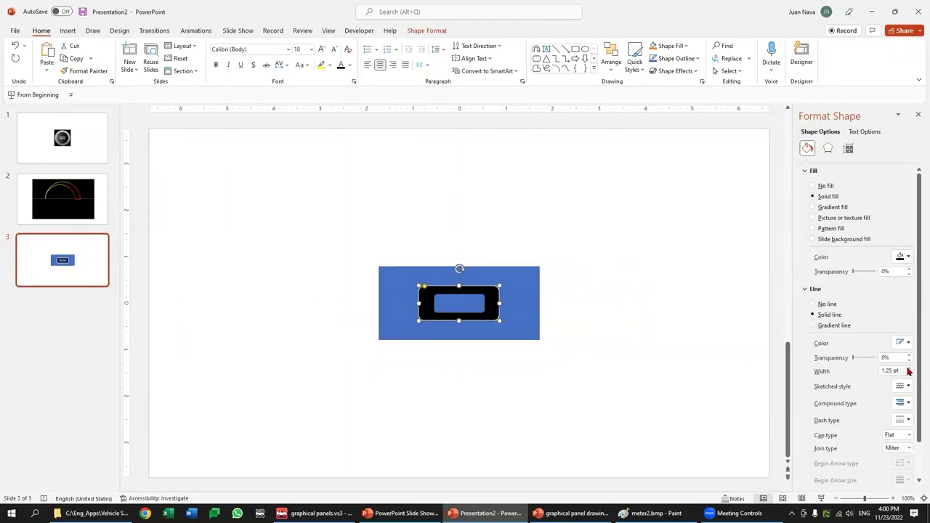
pyautogui.click(908, 368)
pyautogui.click(908, 369)
pyautogui.click(908, 369)
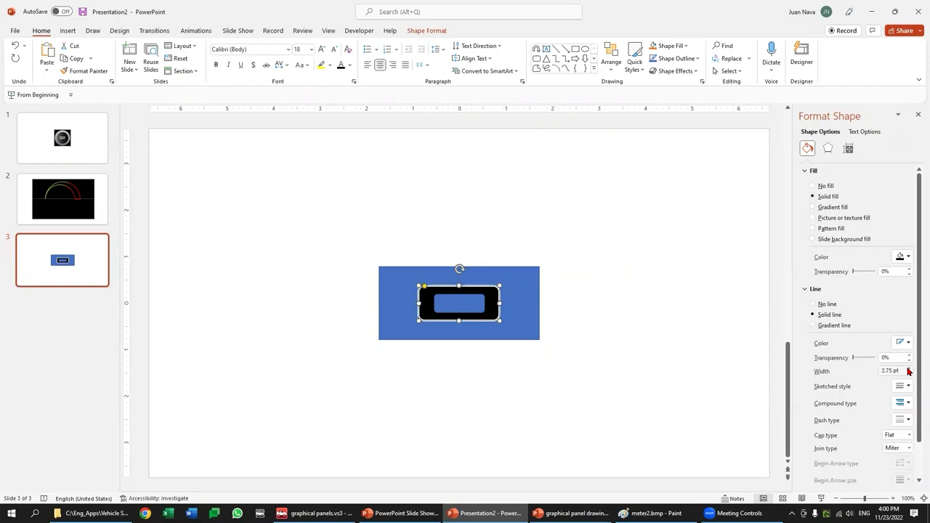
pyautogui.click(581, 344)
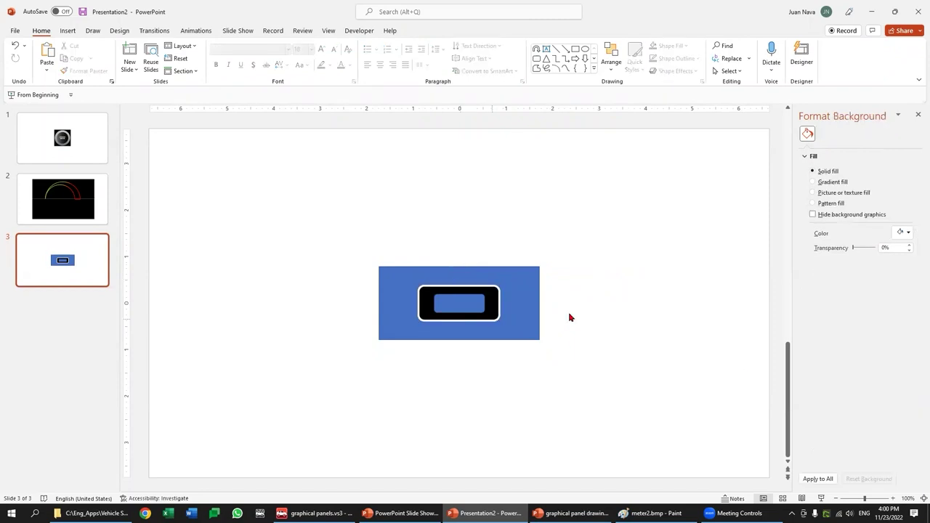
# Step: Fill the inner rounded rectangle with red
pyautogui.click(456, 309)
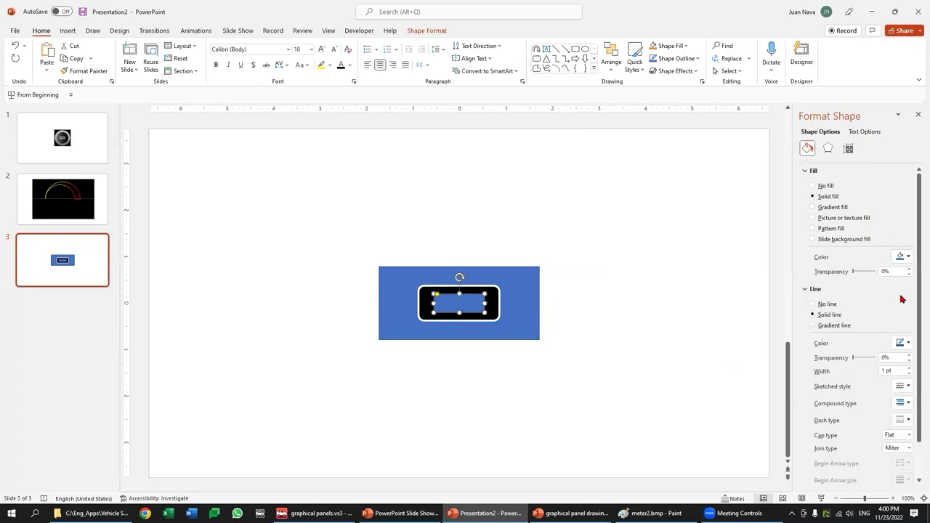
pyautogui.click(907, 260)
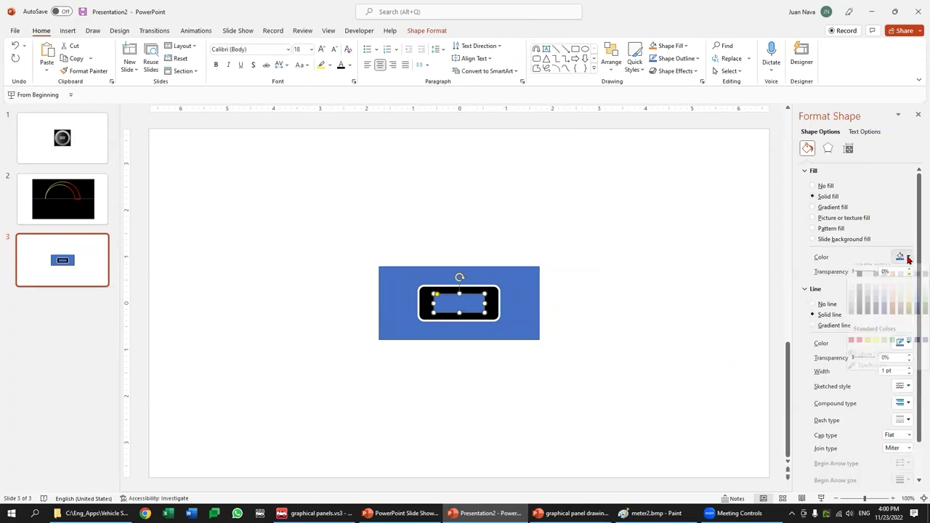
pyautogui.click(861, 347)
pyautogui.click(742, 344)
# Step: Draw a circle about 0.64" in diameter and place it at the left end inside the black rounded rectangle
pyautogui.click(93, 34)
pyautogui.click(67, 31)
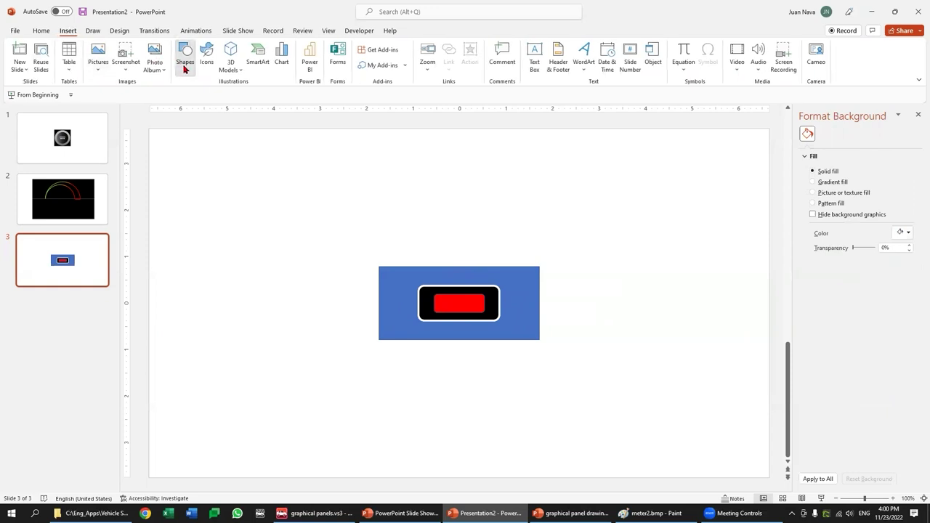
pyautogui.click(184, 64)
pyautogui.click(226, 95)
pyautogui.moveTo(433, 285); pyautogui.dragTo(479, 332)
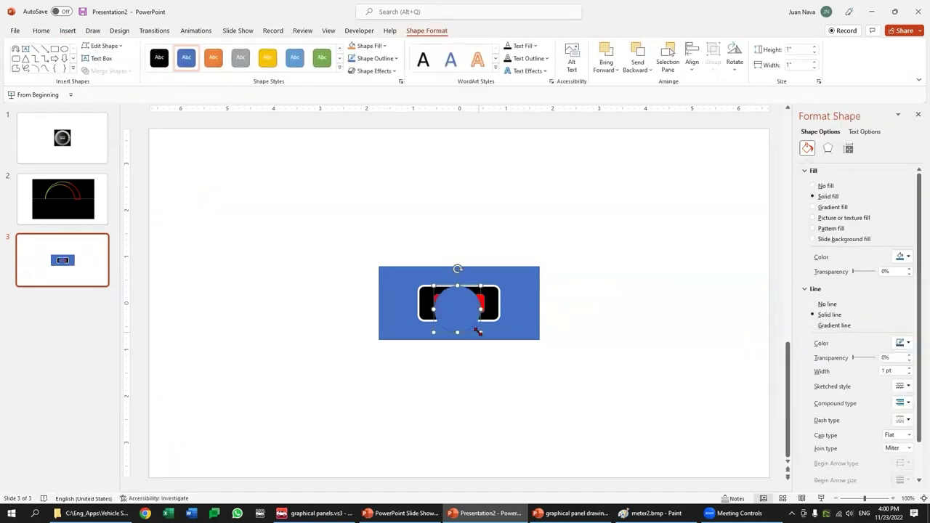
pyautogui.moveTo(478, 332); pyautogui.dragTo(442, 308)
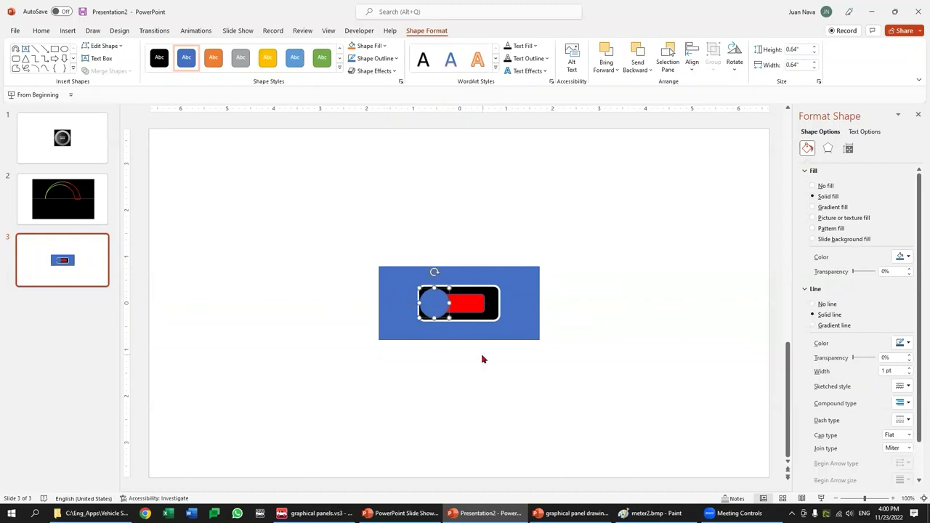
pyautogui.click(482, 359)
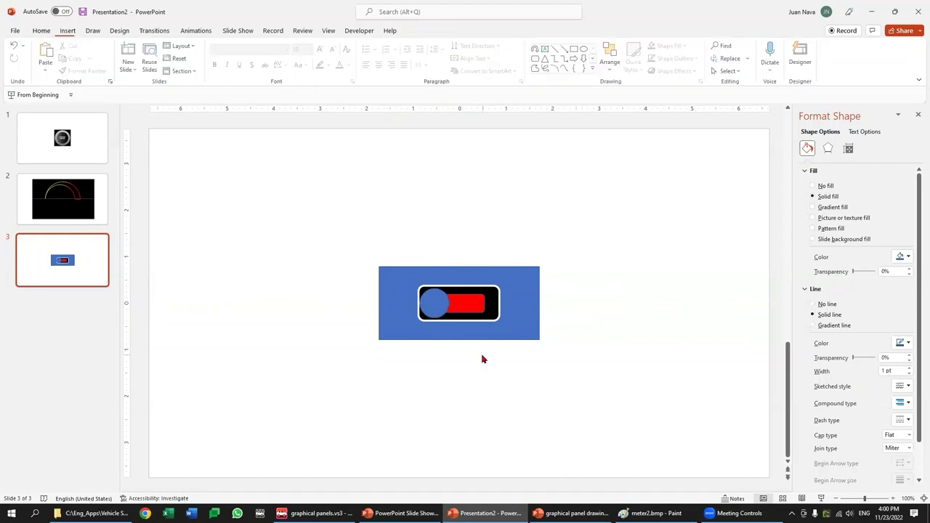
# Step: Fill the circle inside the black rounded rectangle with white and make its outline black
pyautogui.click(439, 293)
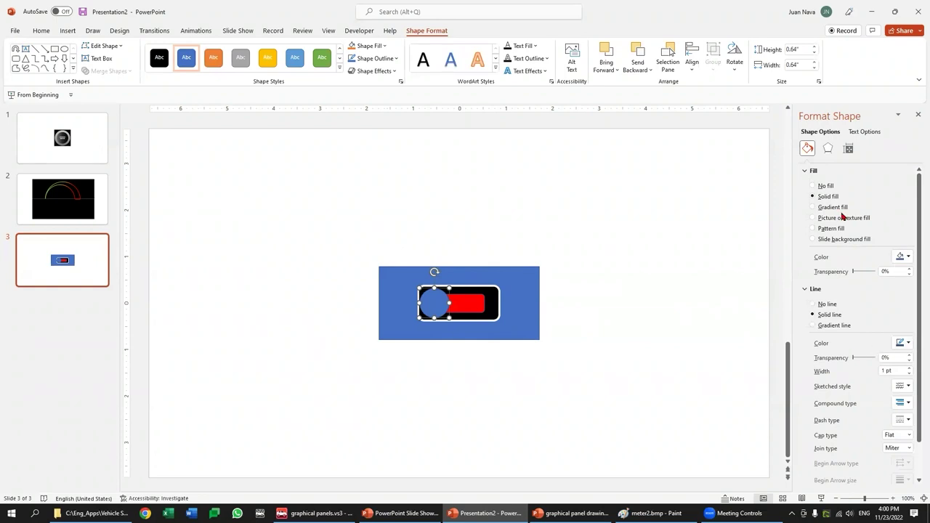
pyautogui.click(906, 256)
pyautogui.click(906, 256)
pyautogui.click(907, 256)
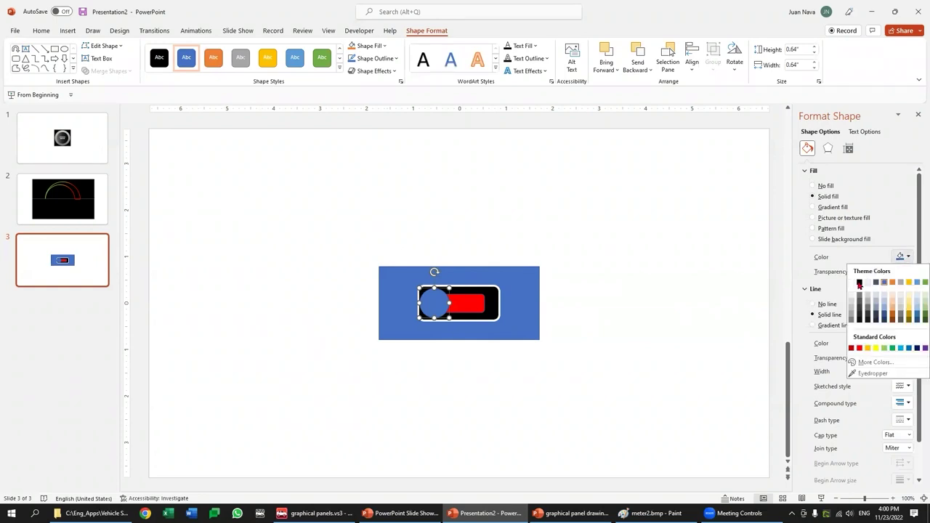
pyautogui.click(851, 282)
pyautogui.click(909, 345)
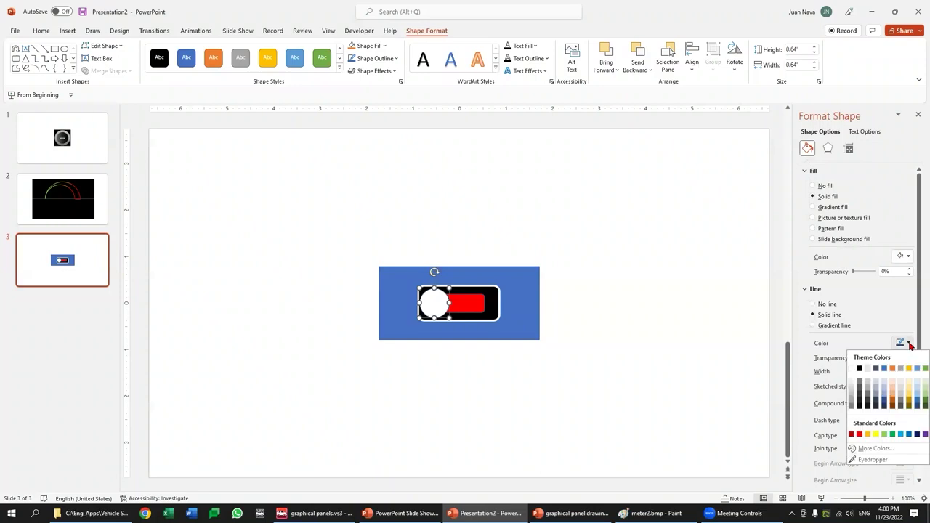
pyautogui.click(862, 370)
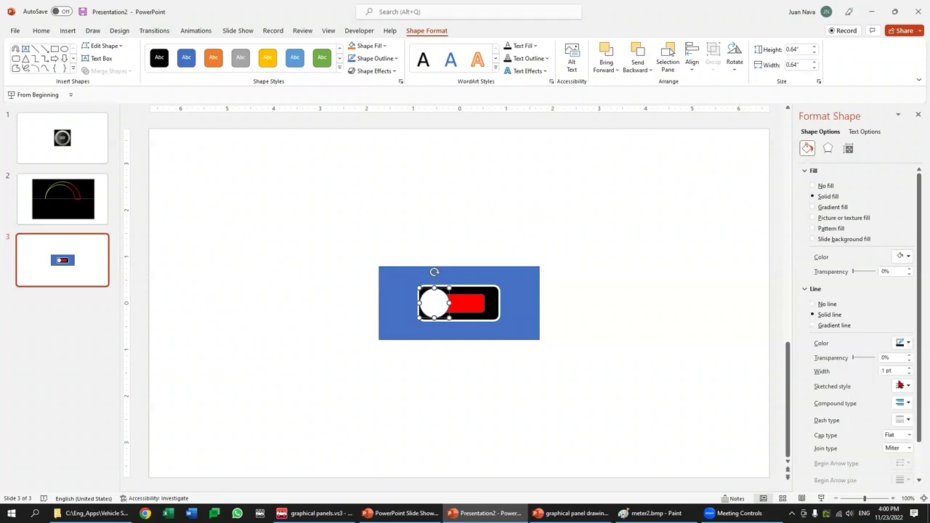
# Step: Set the white circle's outline width to 3 pt
pyautogui.click(910, 370)
pyautogui.click(909, 370)
pyautogui.click(676, 359)
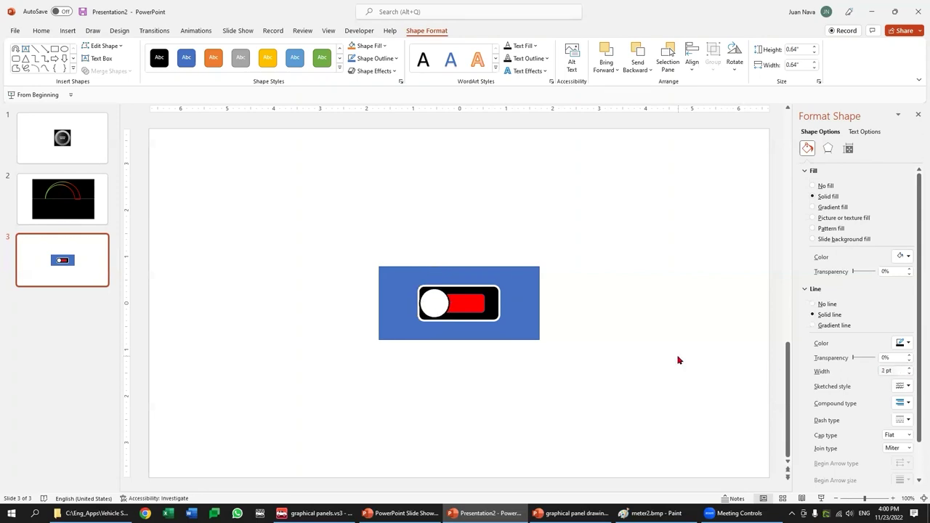
pyautogui.click(445, 302)
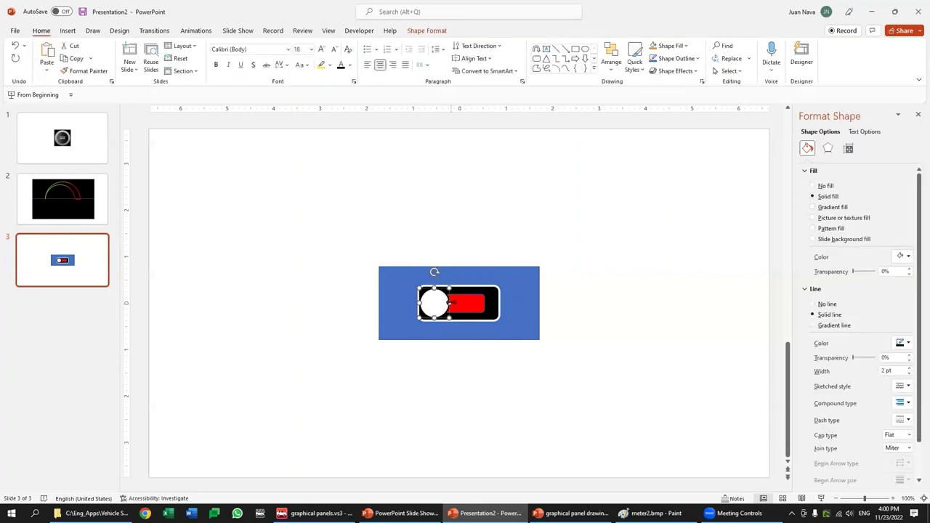
pyautogui.click(910, 372)
pyautogui.click(678, 335)
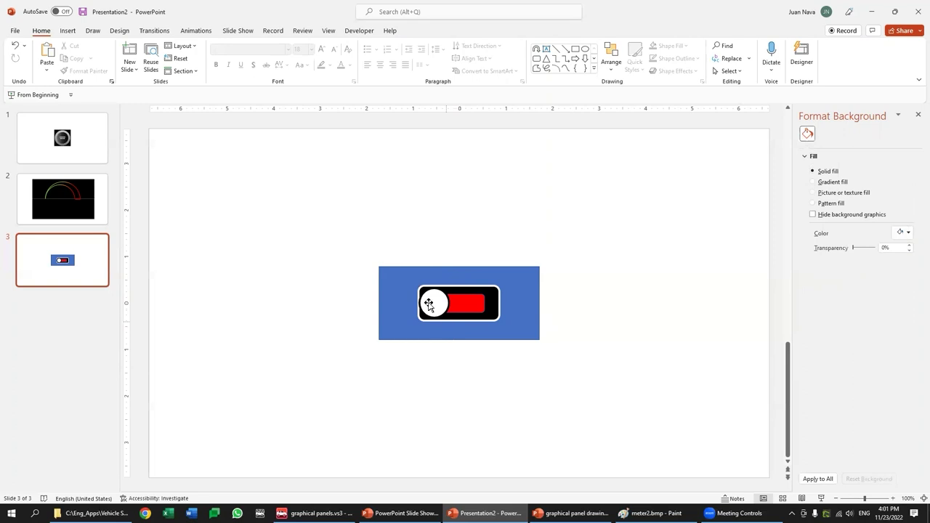
# Step: Nudge the white circle slightly to the right inside the black rounded rectangle
pyautogui.click(425, 302)
pyautogui.hotkey('ctrl', 'Right')
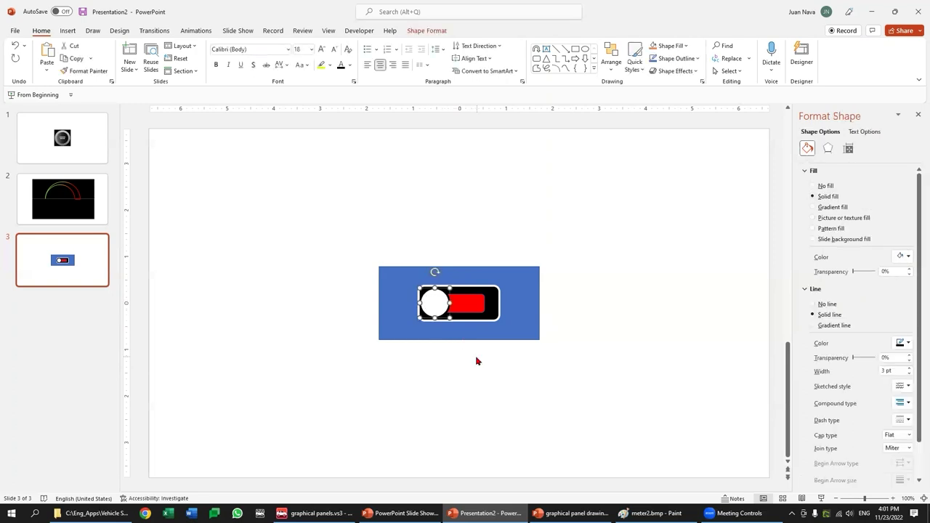
pyautogui.click(476, 361)
pyautogui.click(435, 305)
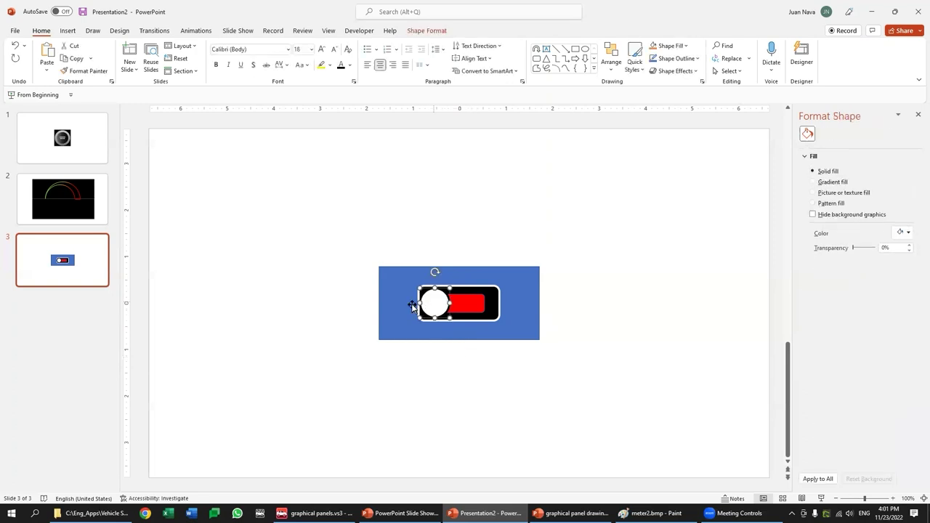
pyautogui.hotkey('ctrl', 'Right')
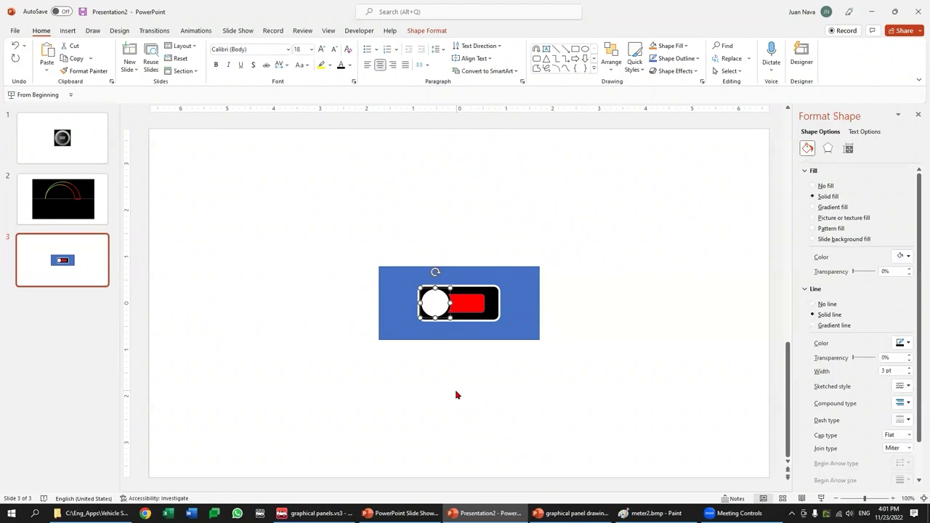
pyautogui.click(475, 388)
# Step: Add the text OFF to the red rounded rectangle and shift it right, clear of the white circle
pyautogui.click(458, 305)
pyautogui.click(458, 305)
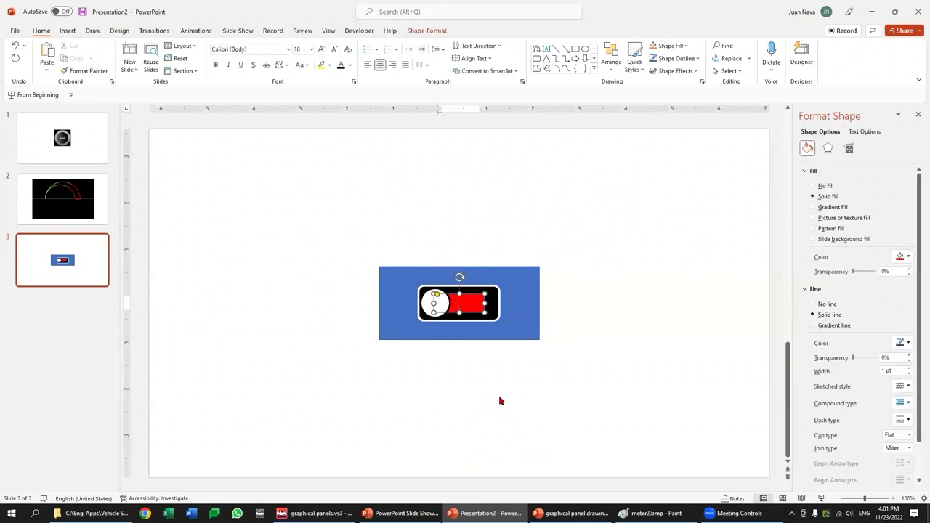
pyautogui.write('OFF')
pyautogui.click(561, 337)
pyautogui.click(466, 308)
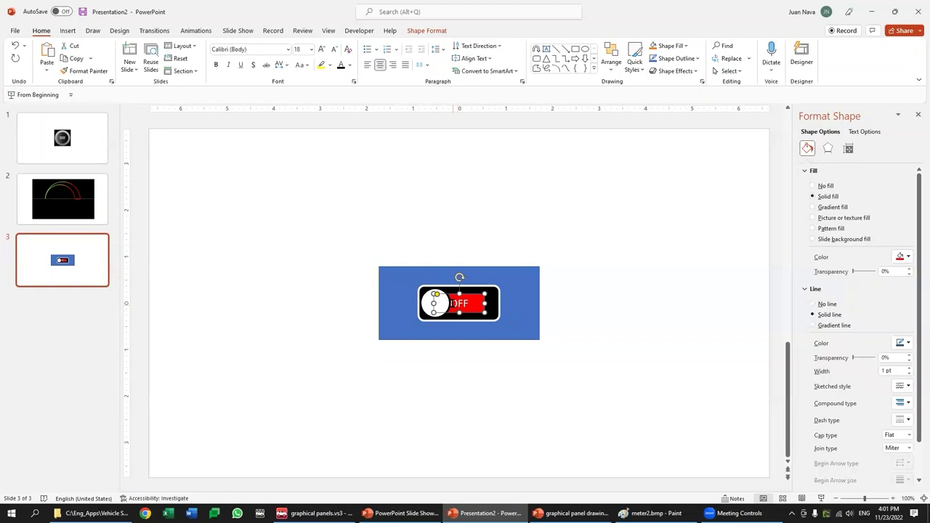
pyautogui.click(459, 310)
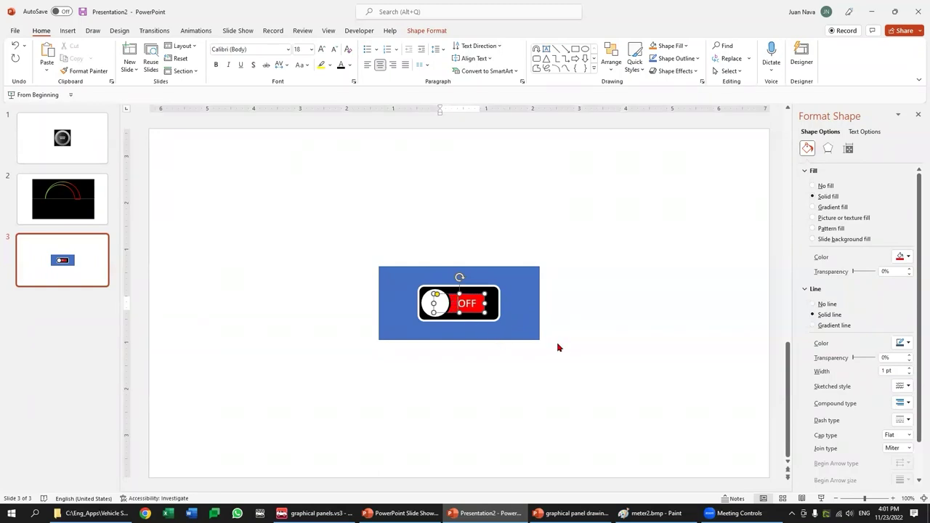
pyautogui.click(590, 375)
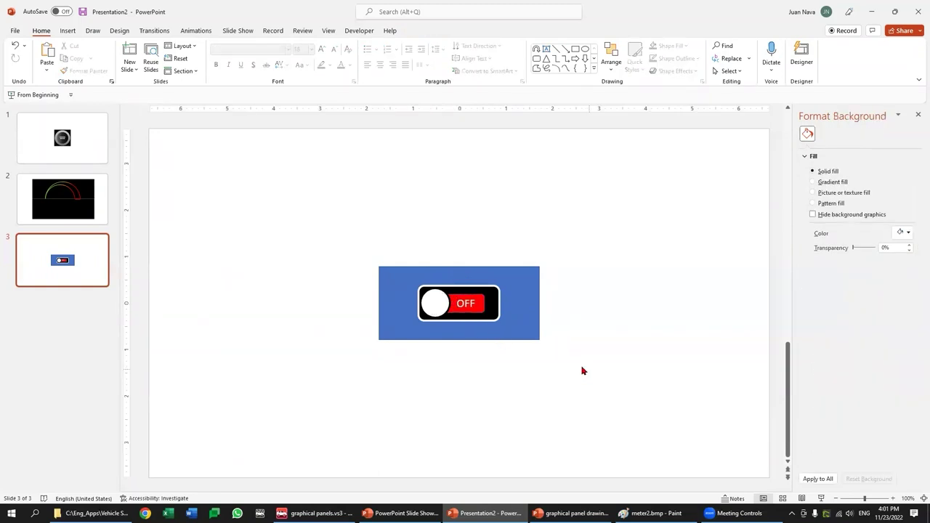
# Step: Fill the large background rectangle with black and move the white circle to the right end of the switch
pyautogui.click(491, 273)
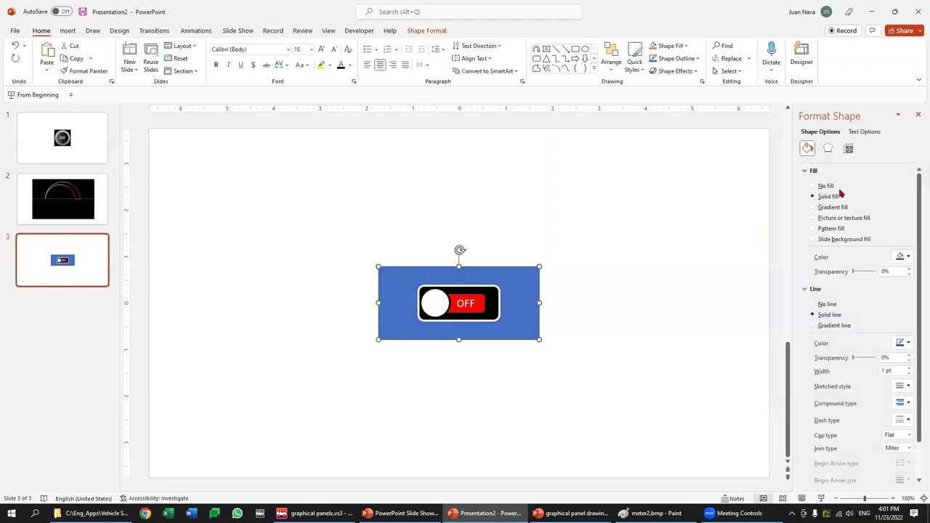
pyautogui.click(908, 257)
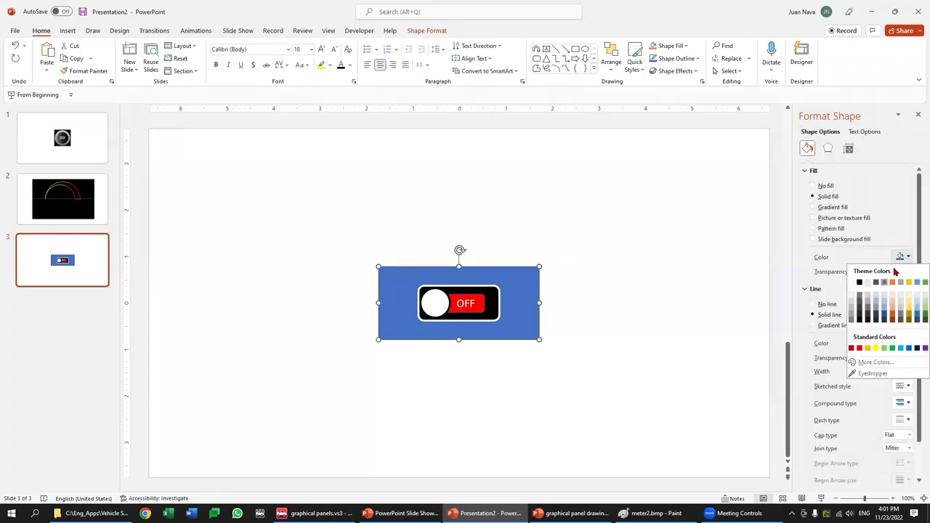
pyautogui.click(857, 281)
pyautogui.click(559, 299)
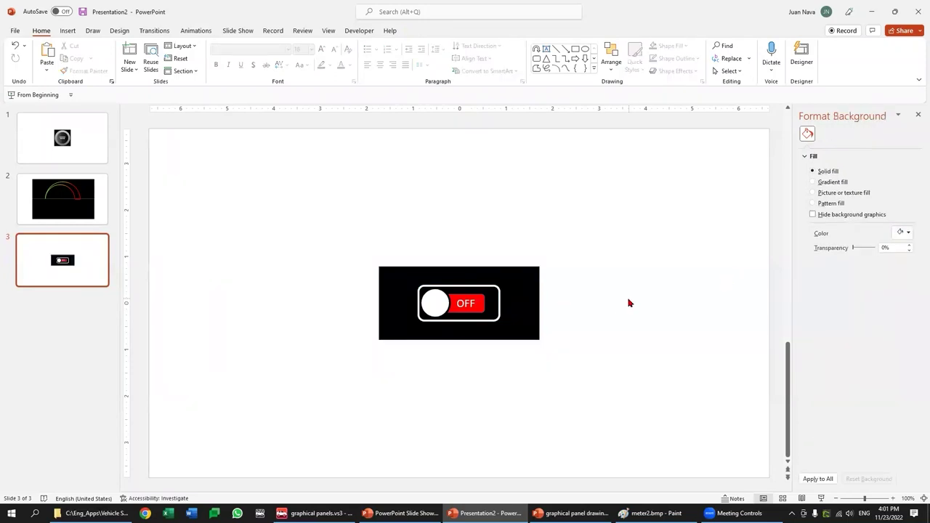
pyautogui.moveTo(438, 303); pyautogui.dragTo(486, 303)
# Step: Switch to the Gaphical Panels folder in File Explorer and compare the finished button_off.bmp and button_on.bmp images
pyautogui.click(91, 512)
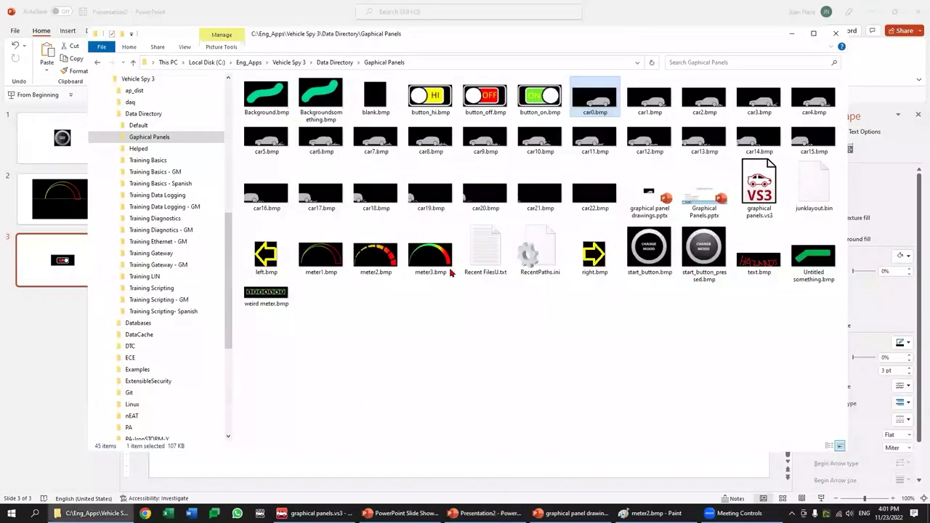
pyautogui.click(485, 102)
pyautogui.click(532, 99)
pyautogui.click(485, 99)
pyautogui.click(538, 100)
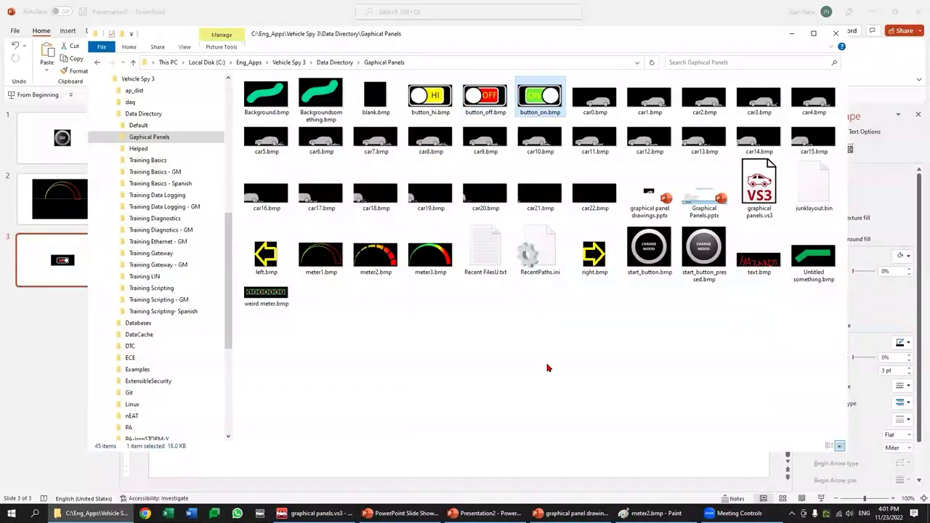
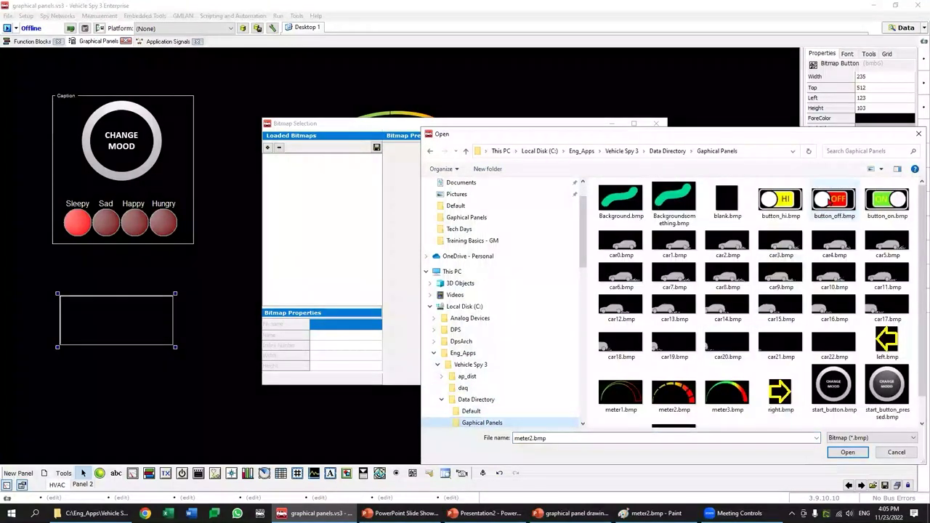
# Step: In Vehicle Spy, load button_off.bmp as the bitmap button's Disabled and State 1 images and button_on.bmp as State 2
pyautogui.doubleClick(815, 206)
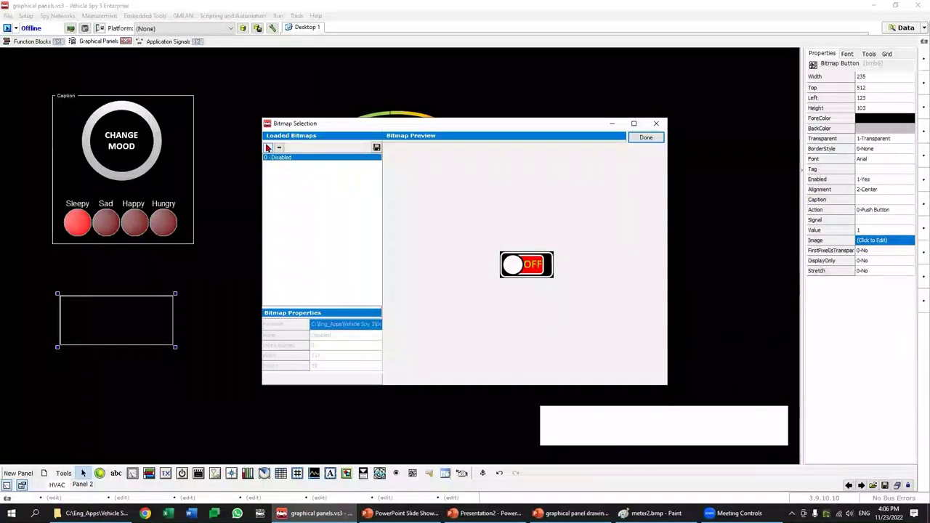
pyautogui.click(267, 147)
pyautogui.doubleClick(830, 88)
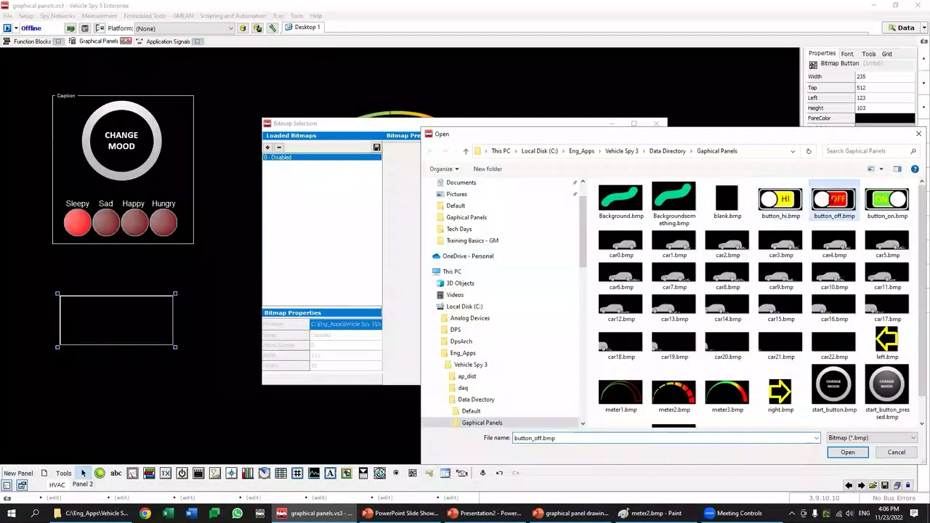
pyautogui.click(571, 250)
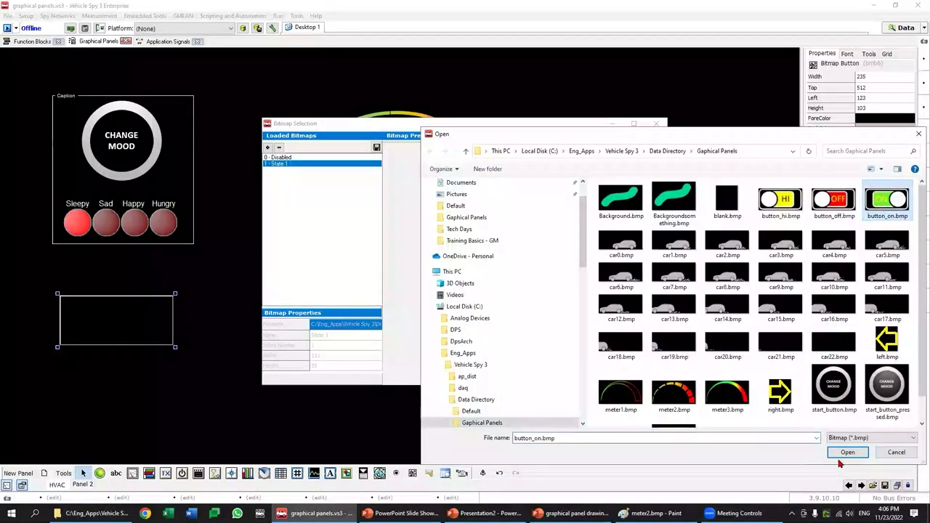
pyautogui.click(845, 452)
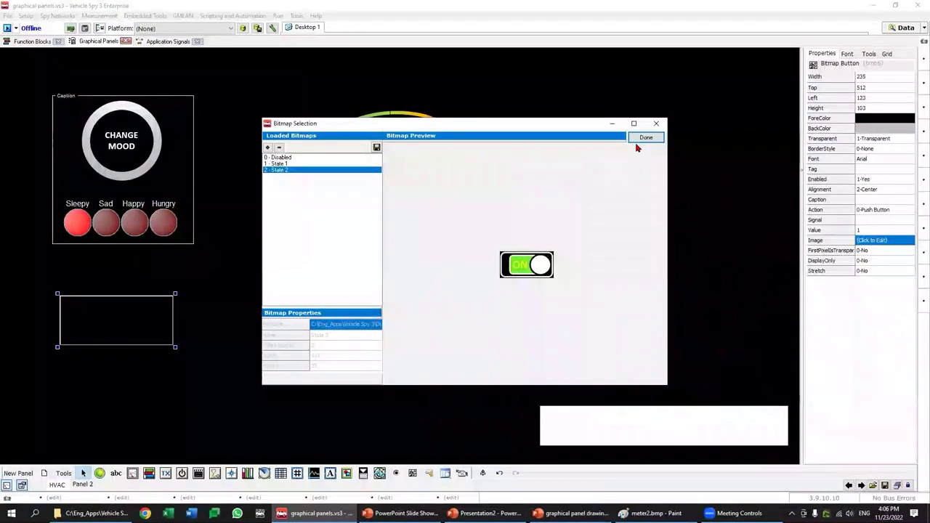
pyautogui.click(645, 138)
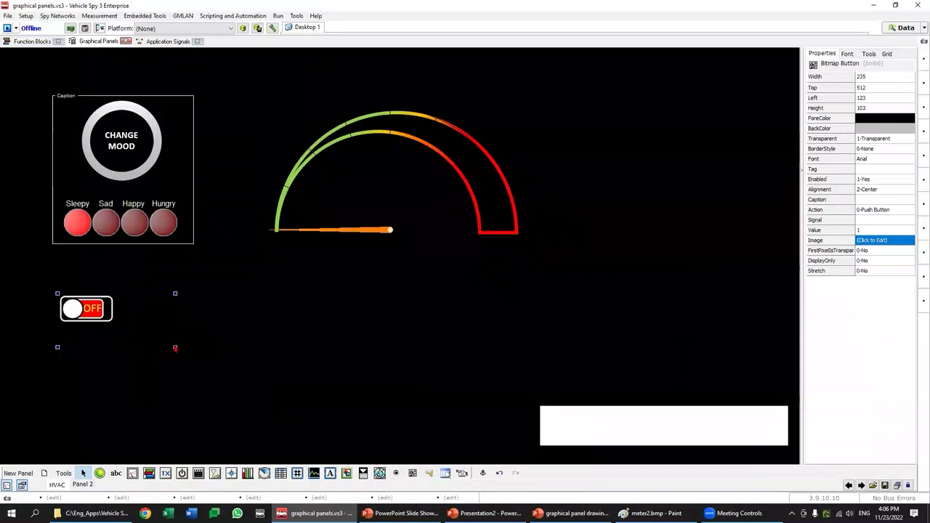
# Step: Shrink the bitmap button to about 126 by 68 around the switch image and move it slightly down and right
pyautogui.click(175, 348)
pyautogui.click(117, 314)
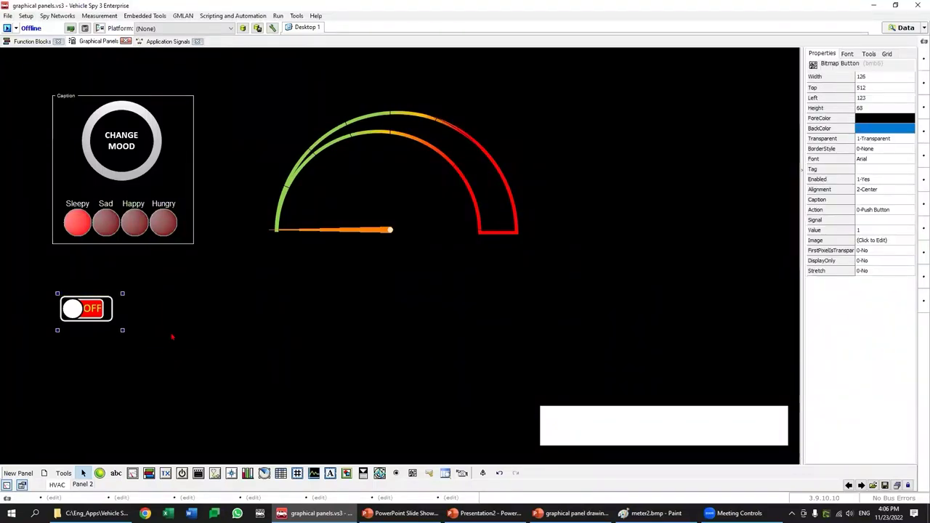
pyautogui.moveTo(115, 321); pyautogui.dragTo(117, 325)
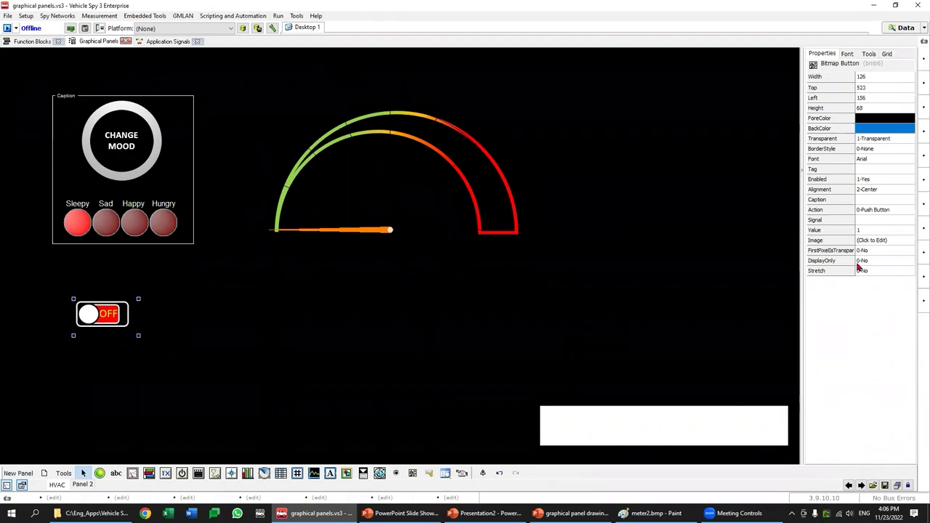
# Step: Assign the application signal car_animation_button to the bitmap button
pyautogui.click(864, 219)
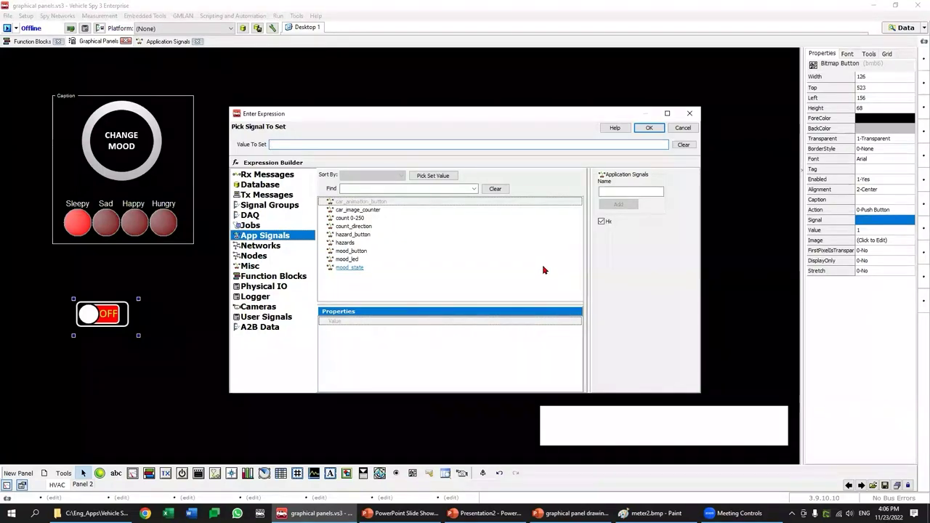
pyautogui.click(373, 204)
pyautogui.click(649, 128)
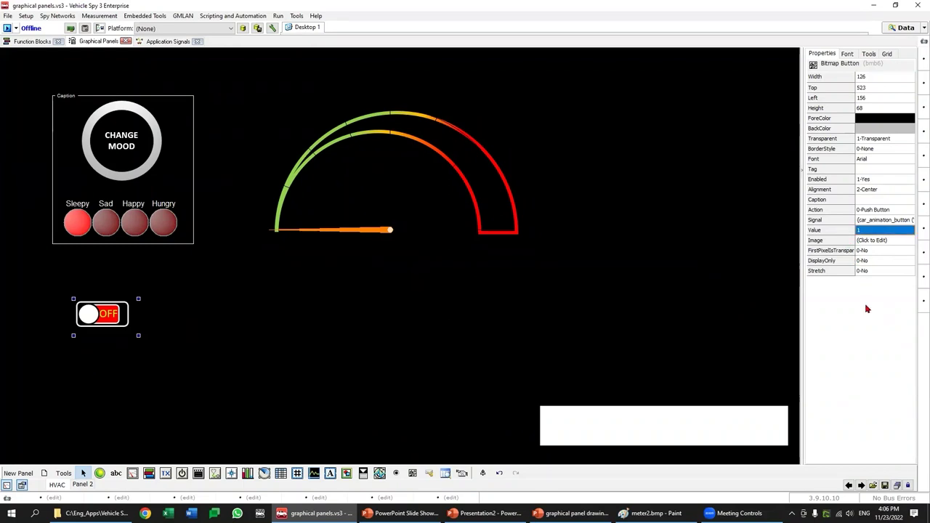
# Step: Lock the panel and test the switch as a push button
pyautogui.click(908, 486)
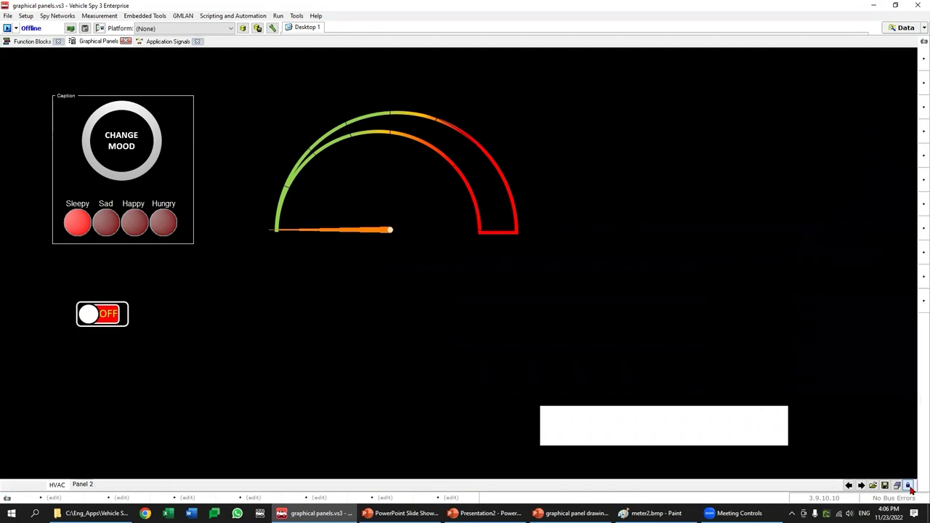
pyautogui.click(109, 322)
pyautogui.click(109, 322)
# Step: Unlock the panel and set the bitmap button's action to 1-Toggle
pyautogui.click(907, 486)
pyautogui.click(127, 321)
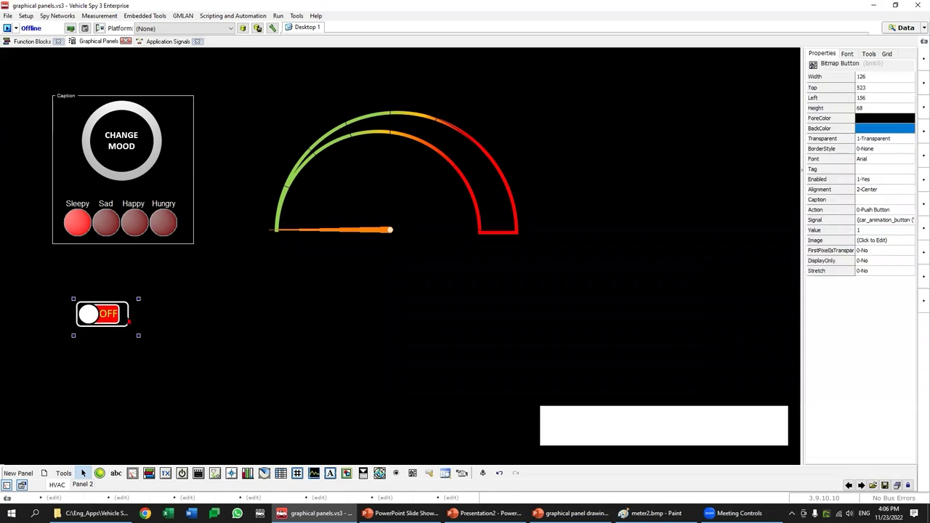
pyautogui.click(888, 210)
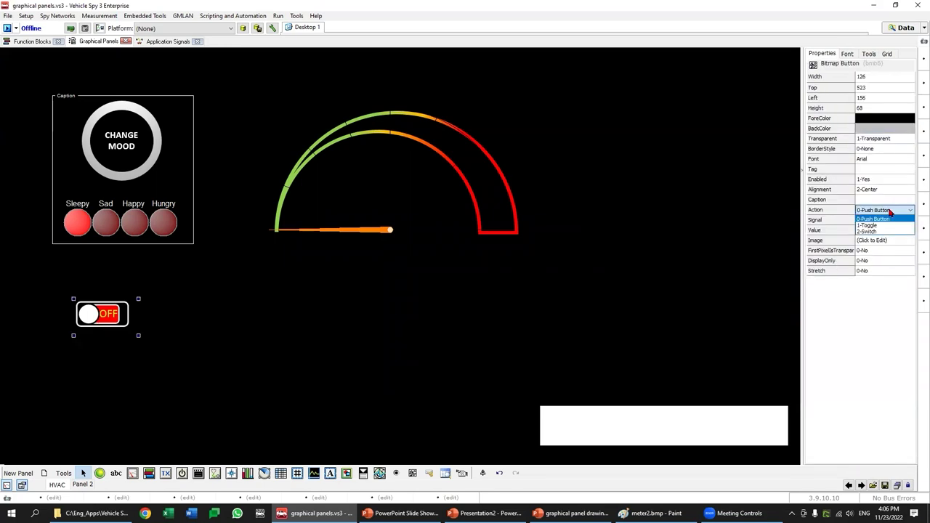
pyautogui.click(879, 226)
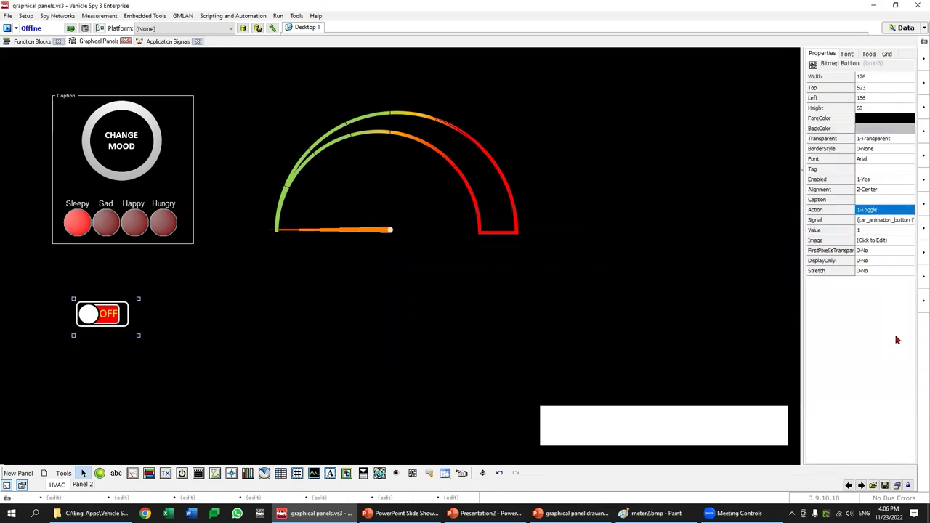
# Step: Lock the panel and test the toggle switch by turning it on and off several times
pyautogui.click(909, 485)
pyautogui.click(115, 323)
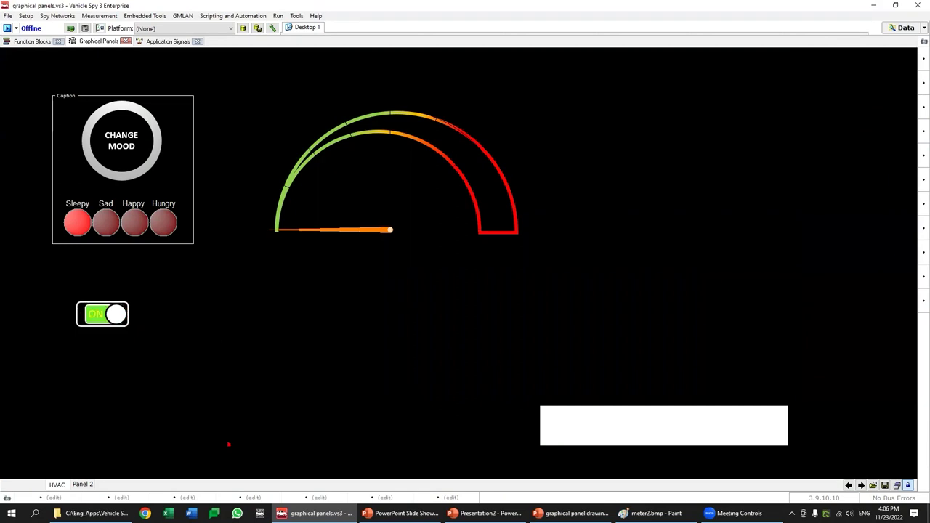
pyautogui.click(94, 324)
pyautogui.click(108, 320)
pyautogui.click(108, 320)
pyautogui.click(107, 319)
pyautogui.click(108, 320)
pyautogui.click(107, 320)
# Step: Unlock the panel and move the toggle switch below the gauge, at about left 478 and top 716
pyautogui.click(907, 484)
pyautogui.click(100, 317)
pyautogui.moveTo(100, 317); pyautogui.dragTo(245, 412)
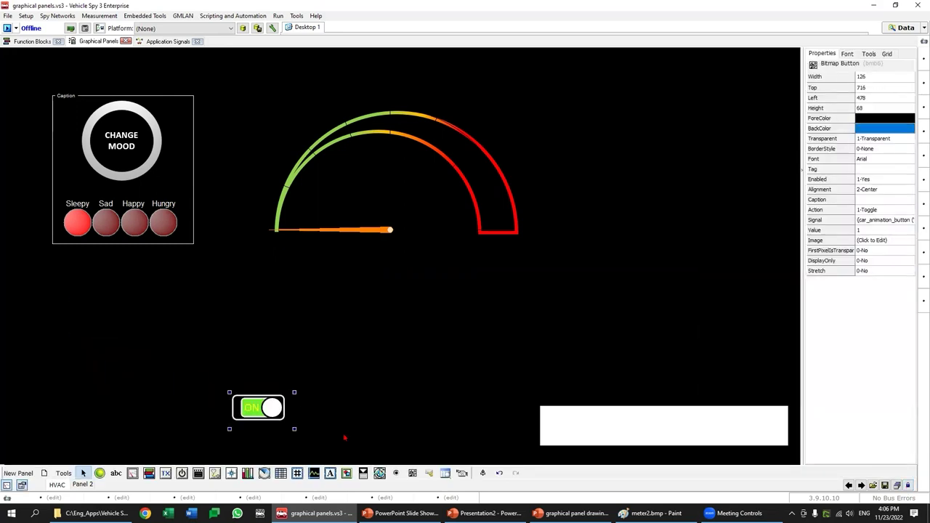
# Step: Add a graphical display above the toggle switch at about left 423, top 482, and load car0.bmp as its first image
pyautogui.click(220, 287)
pyautogui.moveTo(274, 316); pyautogui.dragTo(259, 314)
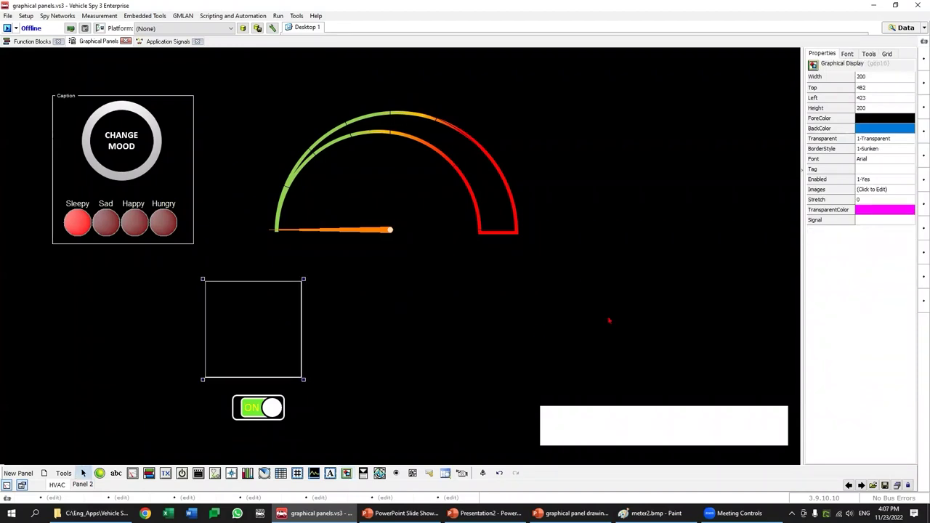
pyautogui.click(864, 190)
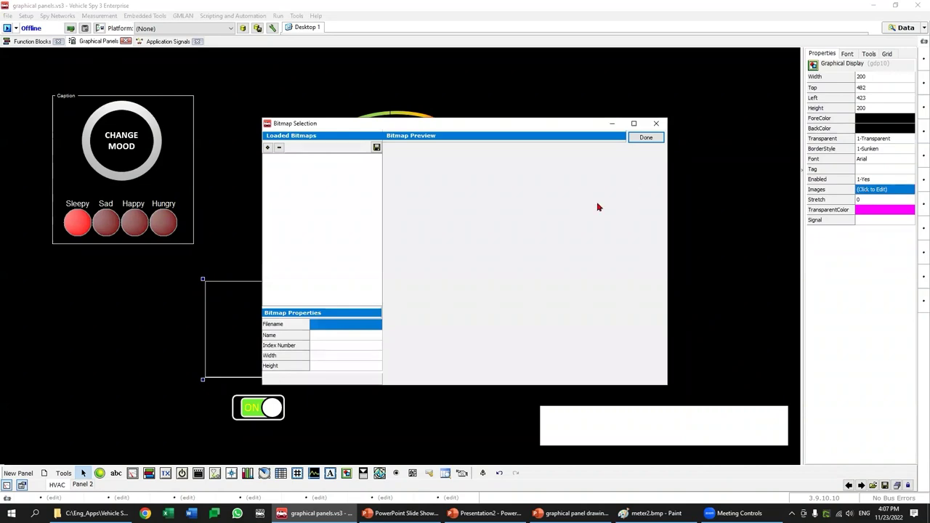
pyautogui.click(445, 287)
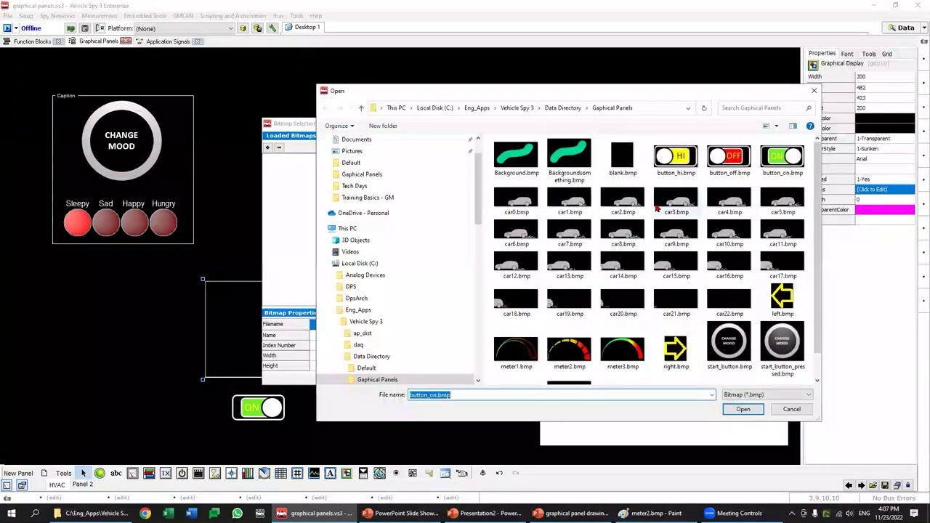
pyautogui.click(516, 202)
pyautogui.click(742, 409)
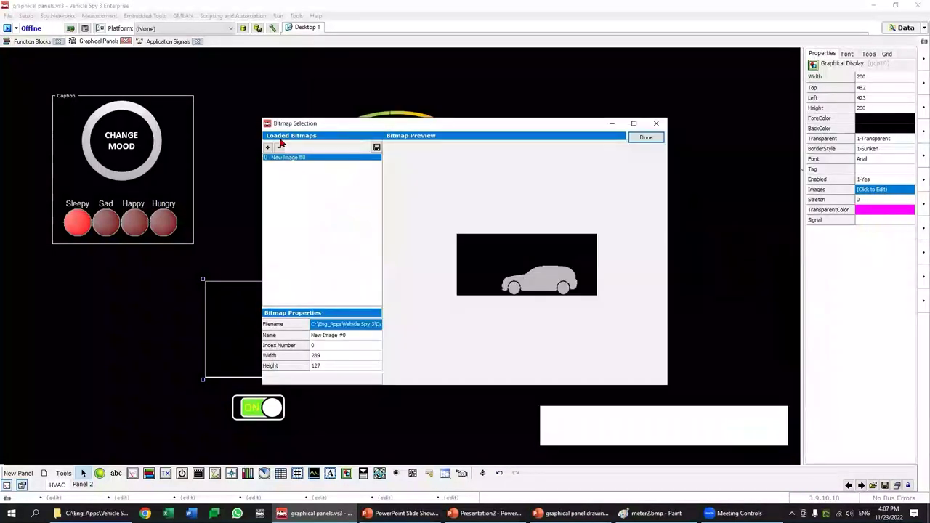
# Step: Load car1.bmp through car5.bmp in order into the graphical display's image list
pyautogui.doubleClick(303, 172)
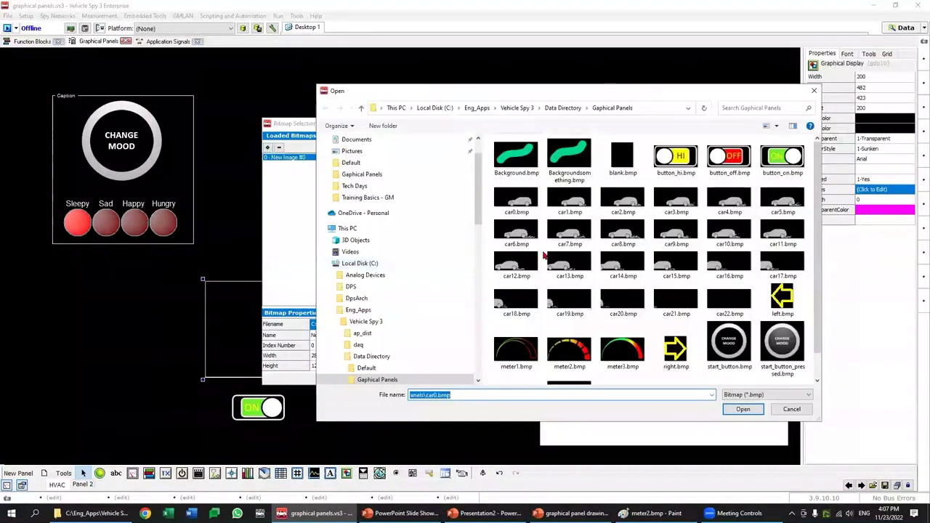
pyautogui.doubleClick(566, 201)
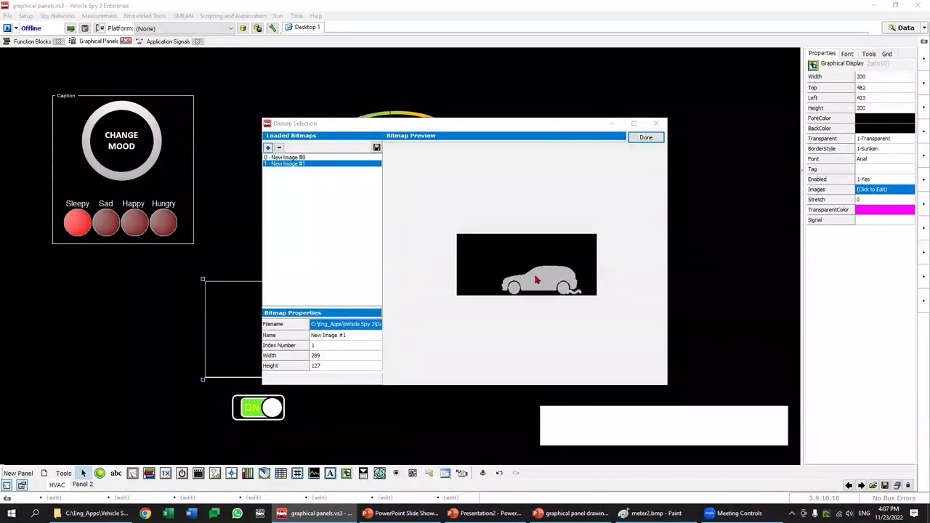
pyautogui.doubleClick(276, 171)
pyautogui.doubleClick(621, 204)
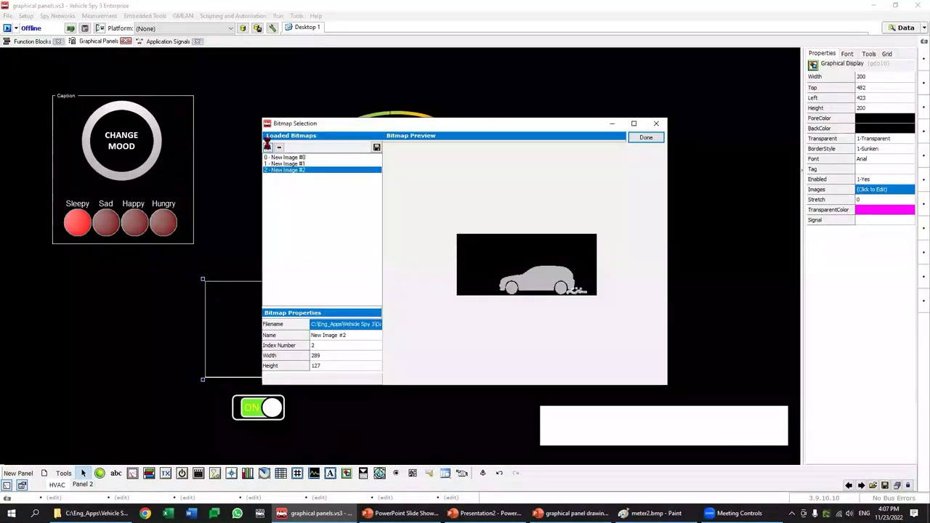
pyautogui.click(267, 147)
pyautogui.doubleClick(508, 207)
pyautogui.press('Return')
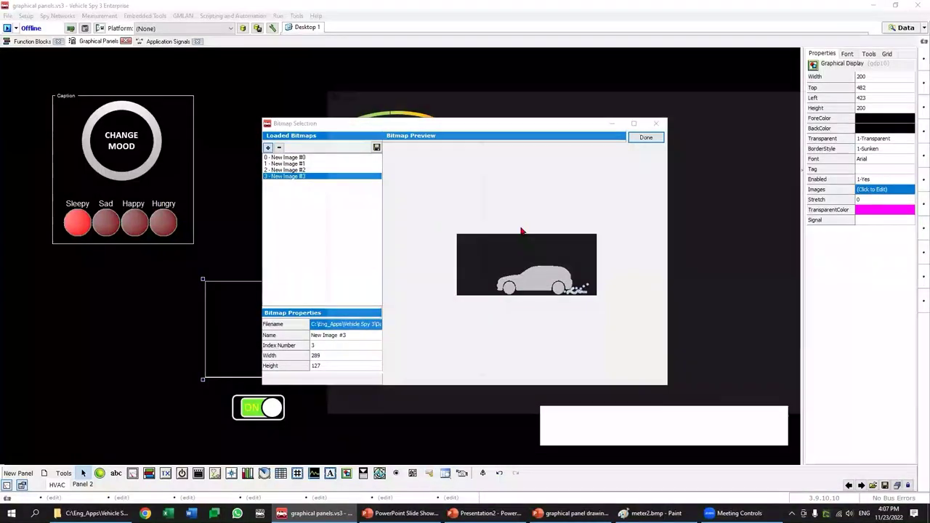
pyautogui.doubleClick(538, 206)
pyautogui.click(267, 146)
pyautogui.doubleClick(596, 206)
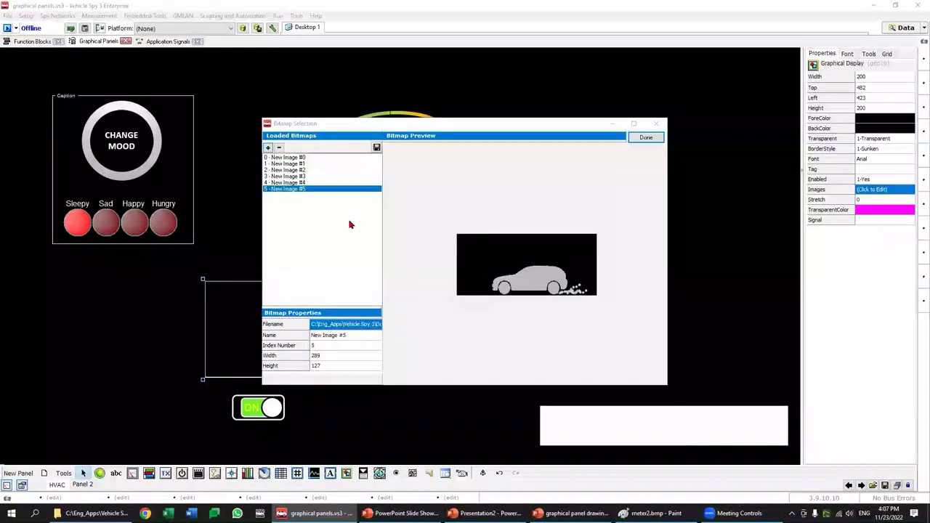
# Step: Add car6.bmp through car10.bmp to the display's image list in numerical order
pyautogui.press('Return')
pyautogui.click(266, 147)
pyautogui.press('Return')
pyautogui.click(267, 147)
pyautogui.press('Return')
pyautogui.click(267, 147)
pyautogui.click(663, 234)
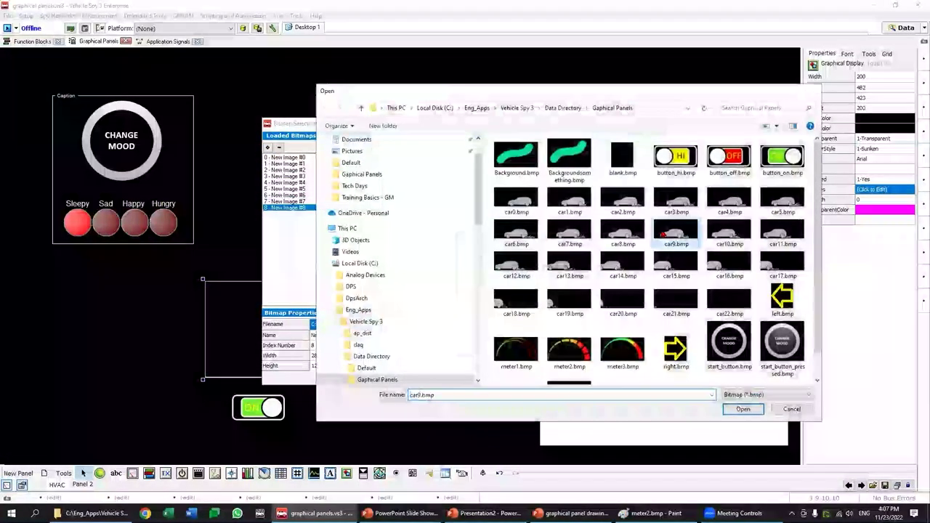
pyautogui.press('Return')
pyautogui.click(267, 147)
pyautogui.click(729, 233)
pyautogui.press('Return')
# Step: Continue the car image sequence by loading car11.bmp through car15.bmp in order
pyautogui.click(267, 147)
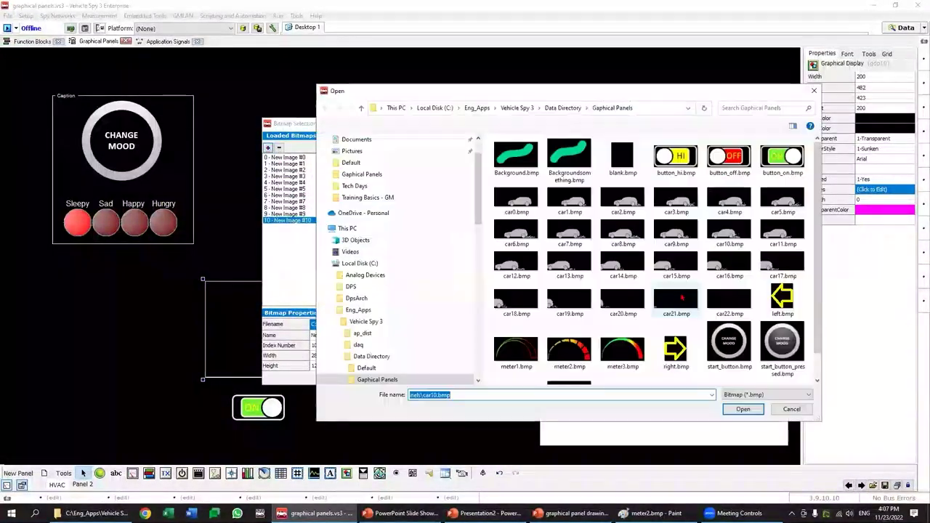
pyautogui.click(782, 229)
pyautogui.press('Return')
pyautogui.click(266, 147)
pyautogui.click(516, 262)
pyautogui.press('Return')
pyautogui.click(266, 147)
pyautogui.click(577, 263)
pyautogui.press('Return')
pyautogui.click(266, 146)
pyautogui.click(632, 263)
pyautogui.press('Return')
pyautogui.click(266, 147)
pyautogui.click(675, 263)
pyautogui.press('Return')
# Step: Append car16.bmp through car19.bmp in order to the display's loaded bitmaps
pyautogui.click(267, 147)
pyautogui.click(729, 263)
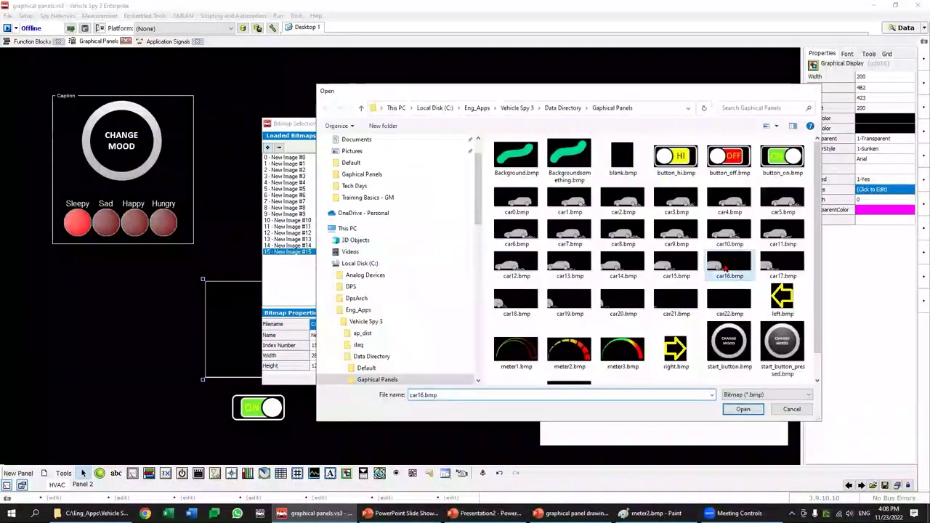
pyautogui.press('Return')
pyautogui.click(267, 146)
pyautogui.click(782, 263)
pyautogui.press('Return')
pyautogui.click(266, 147)
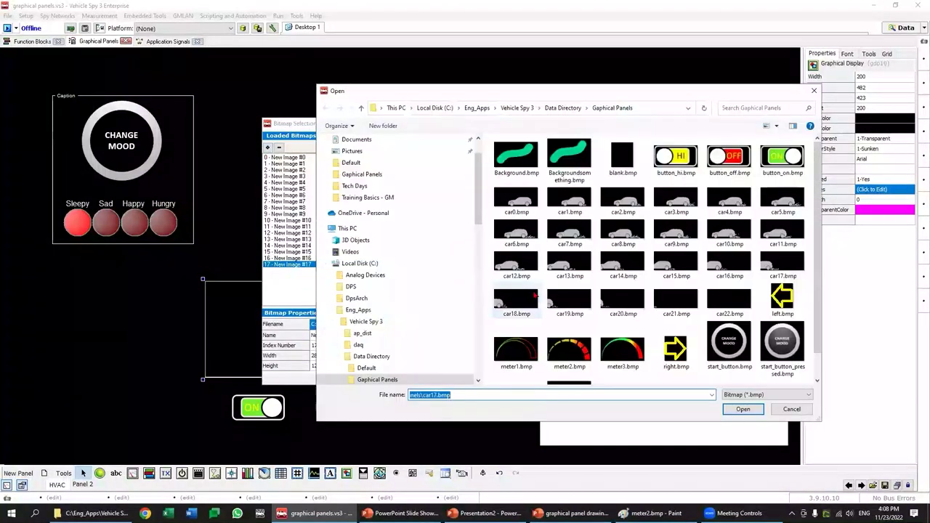
pyautogui.click(538, 289)
pyautogui.press('Return')
pyautogui.click(267, 147)
pyautogui.click(570, 294)
pyautogui.press('Return')
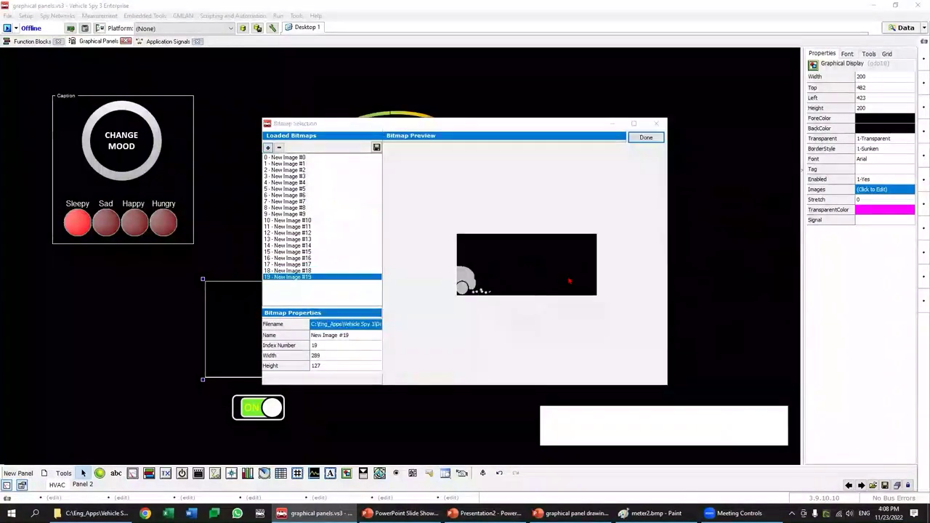
# Step: Load the last frames, car20.bmp to car22.bmp, and finish the bitmap selection
pyautogui.click(267, 147)
pyautogui.click(623, 298)
pyautogui.press('Return')
pyautogui.click(266, 147)
pyautogui.click(668, 295)
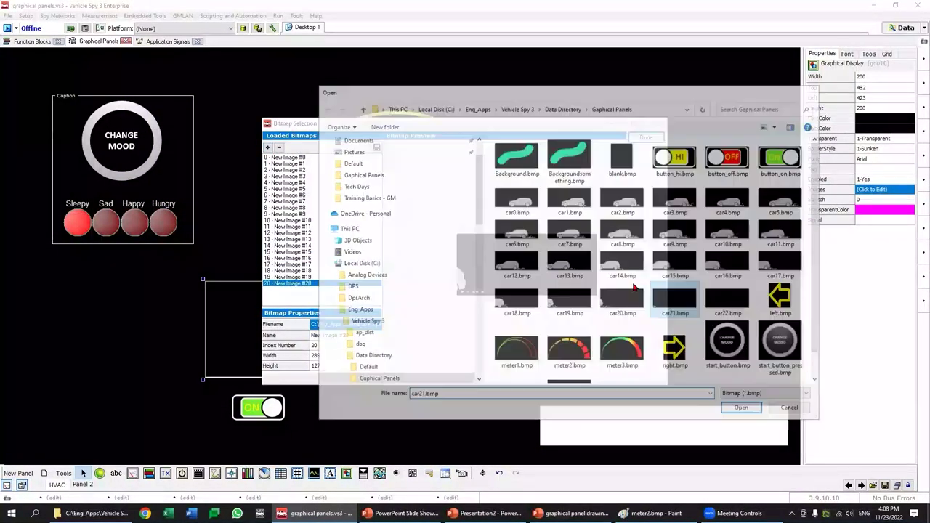
pyautogui.press('Return')
pyautogui.click(267, 147)
pyautogui.click(729, 298)
pyautogui.press('Return')
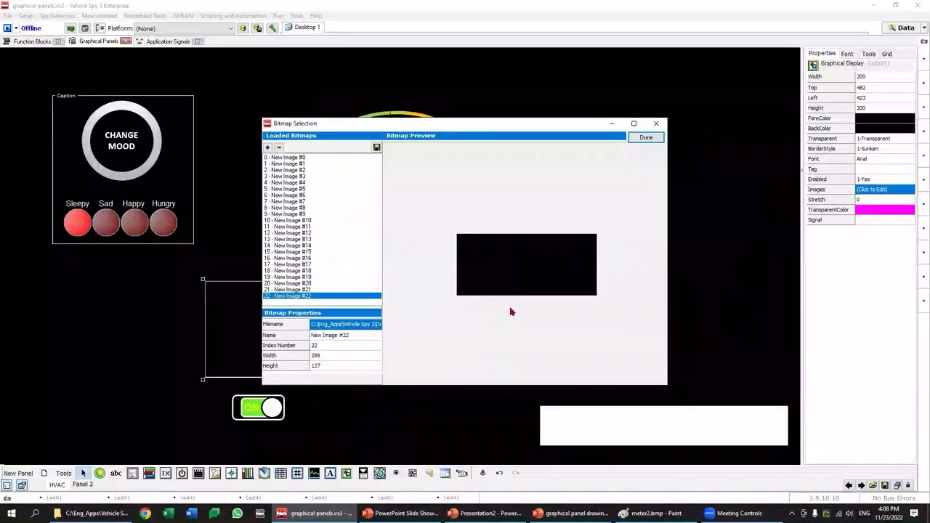
pyautogui.click(647, 139)
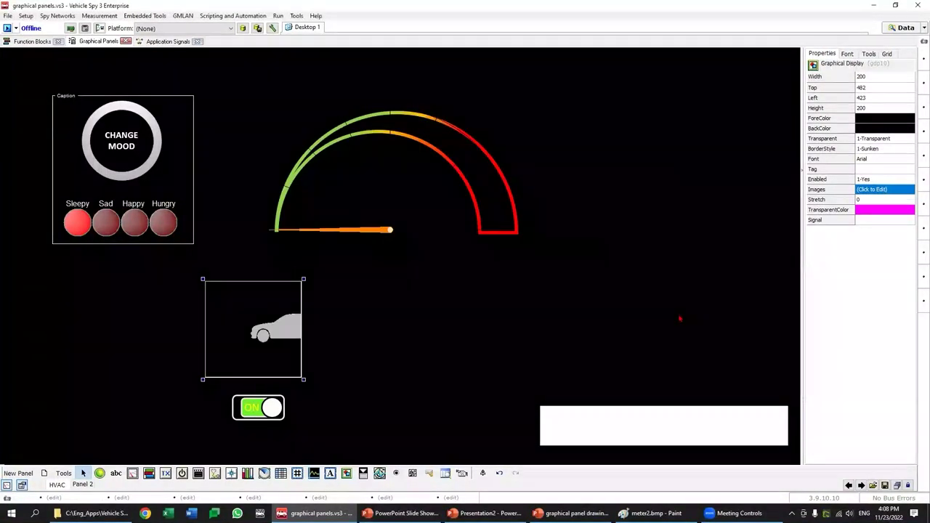
# Step: Resize the car graphical display to about 378 wide by 177 high and set its border style to 0-None
pyautogui.moveTo(303, 379); pyautogui.dragTo(390, 368)
pyautogui.click(390, 374)
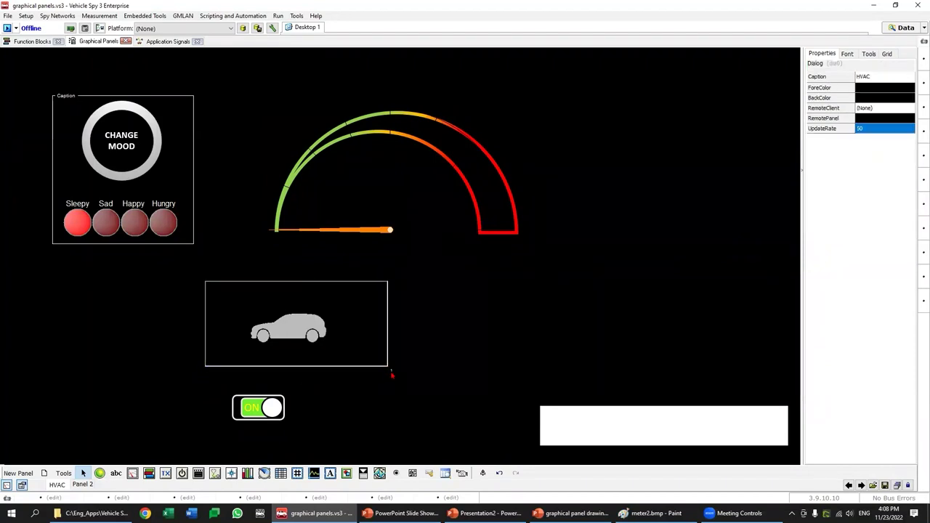
pyautogui.click(368, 352)
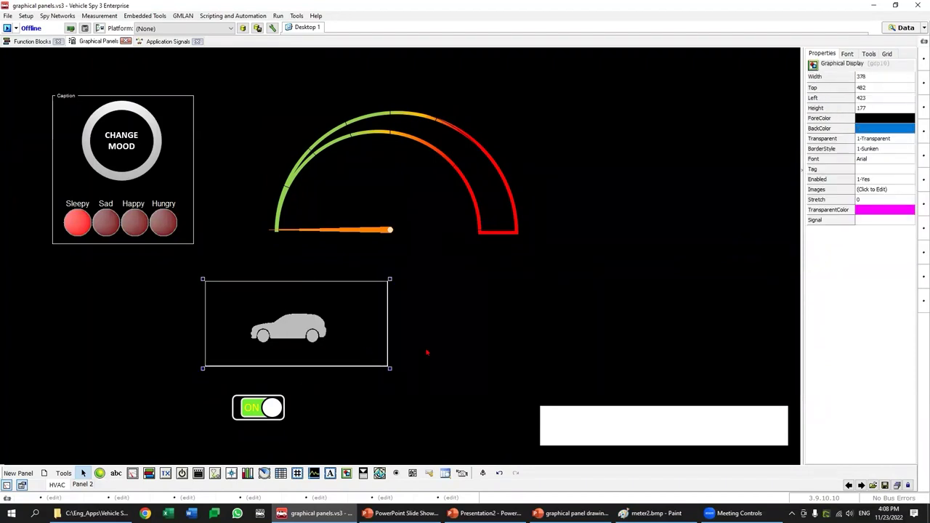
pyautogui.click(877, 151)
pyautogui.click(877, 161)
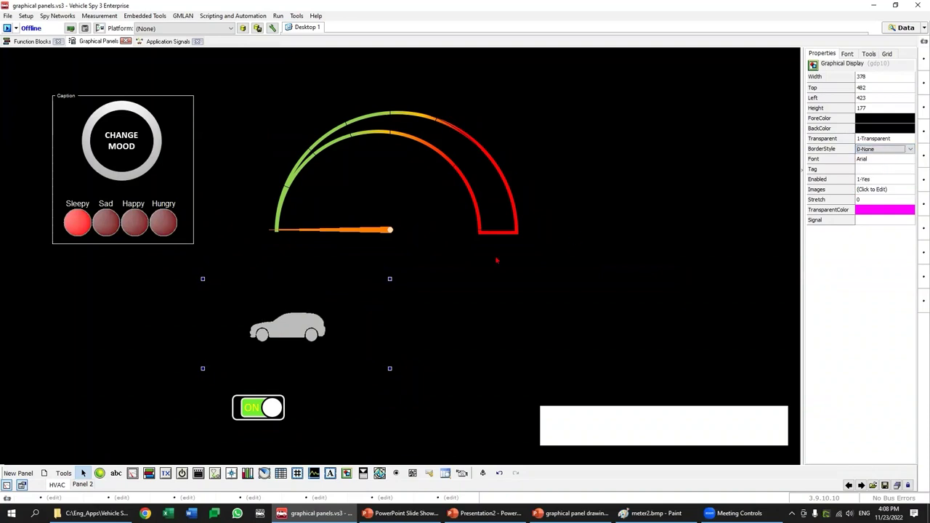
# Step: Link the car graphical display's signal to the application signal car_image_counter
pyautogui.click(869, 220)
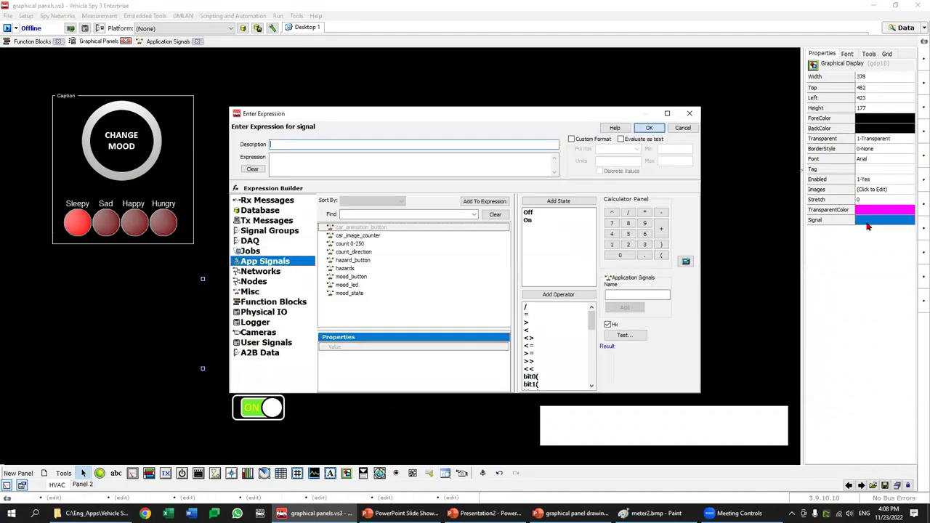
pyautogui.click(368, 236)
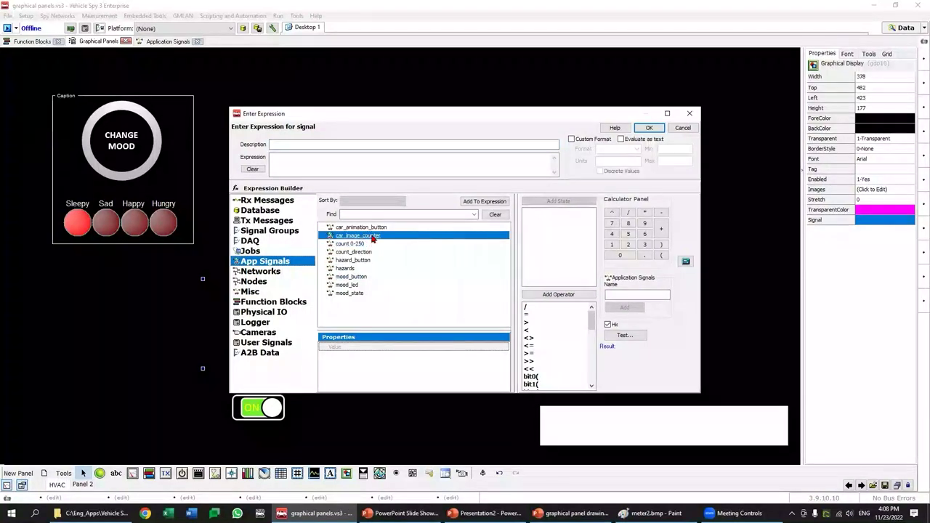
pyautogui.click(647, 127)
# Step: Centre the toggle switch beneath the car and run the simulation with the panel locked
pyautogui.click(283, 401)
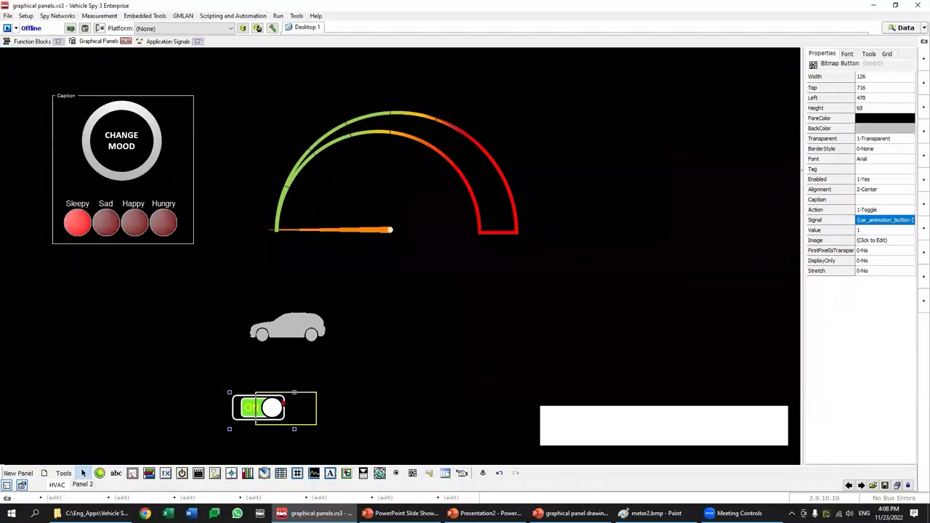
pyautogui.click(375, 401)
pyautogui.click(907, 485)
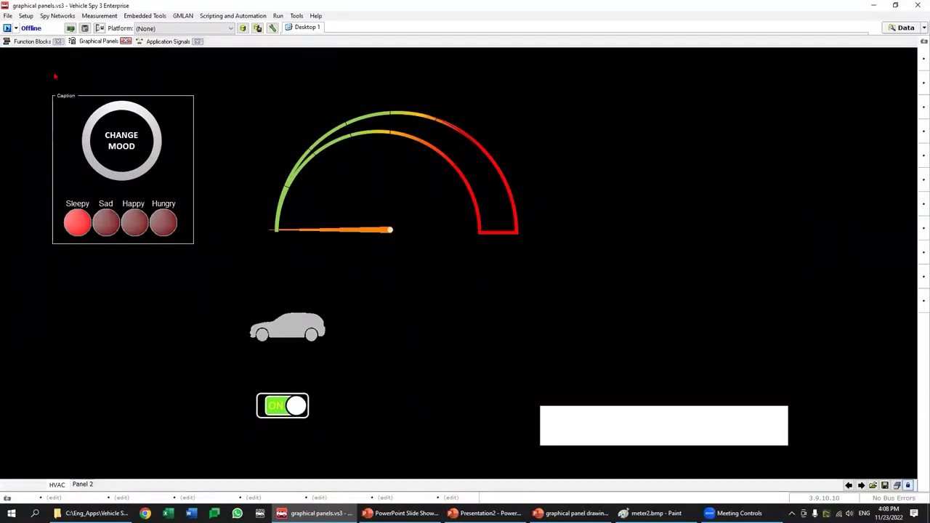
pyautogui.click(7, 28)
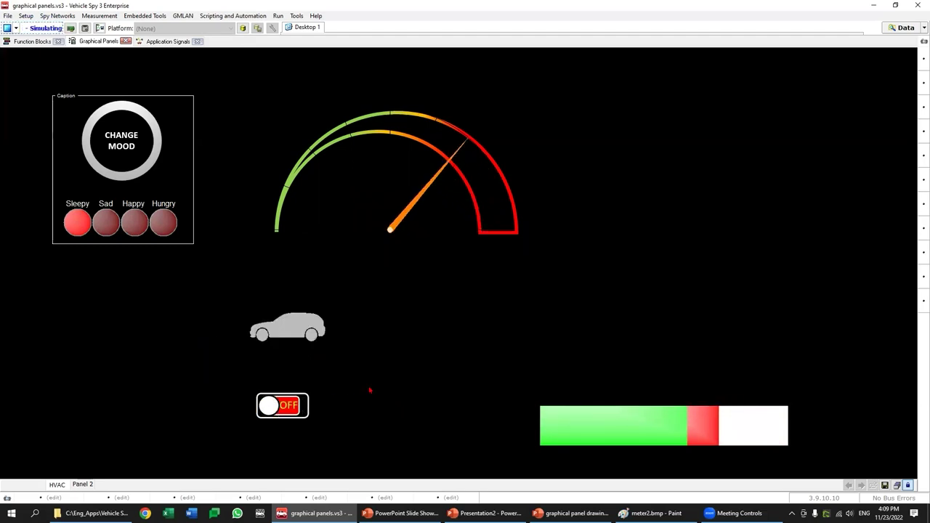
# Step: Unlock the panel and add a text display below the gauge at about left 864, top 449, linked to the count 0-250 signal
pyautogui.click(907, 485)
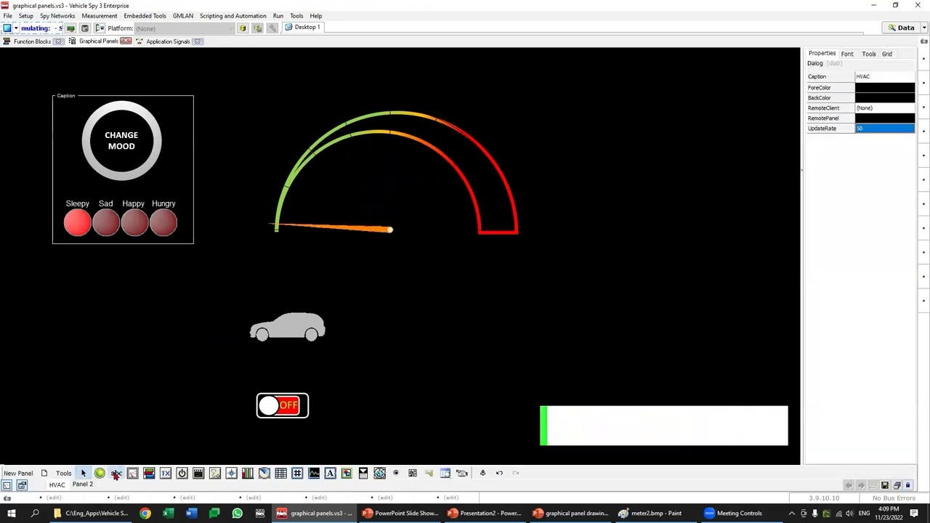
pyautogui.click(82, 473)
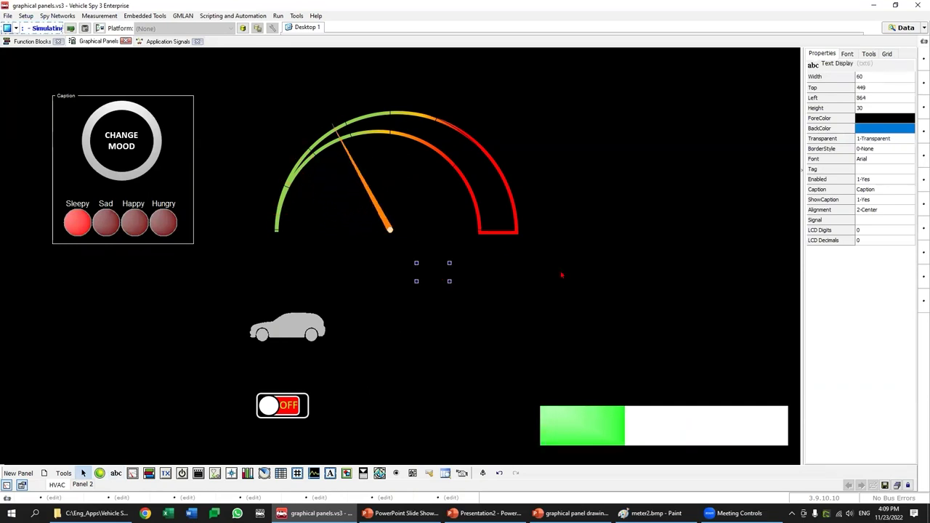
pyautogui.doubleClick(865, 221)
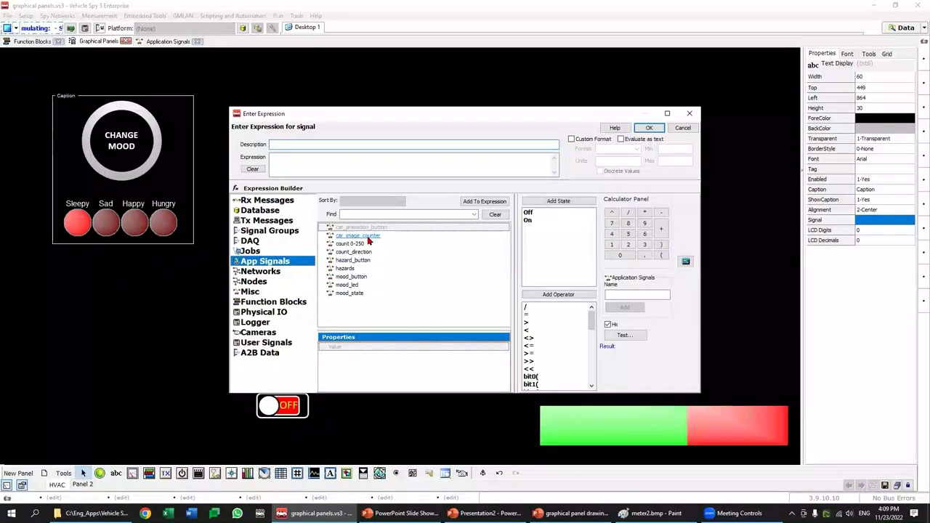
pyautogui.click(353, 245)
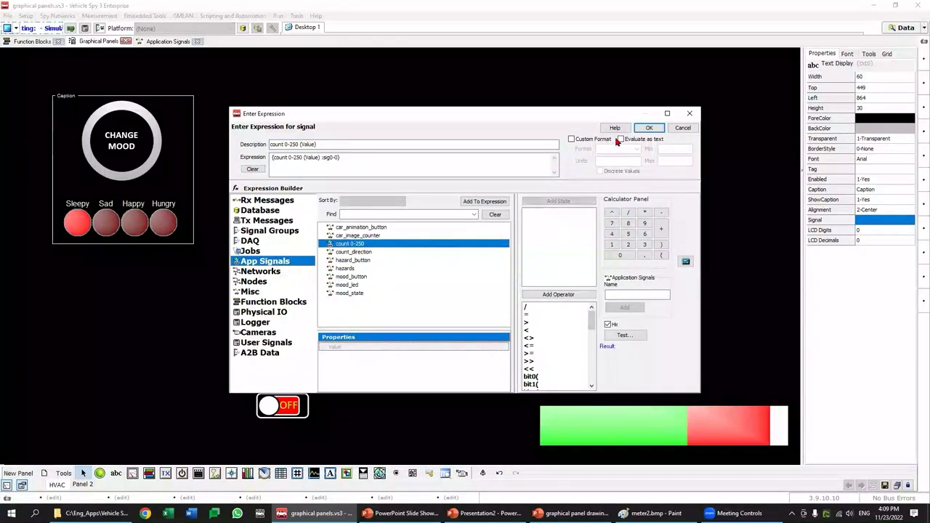
pyautogui.click(648, 128)
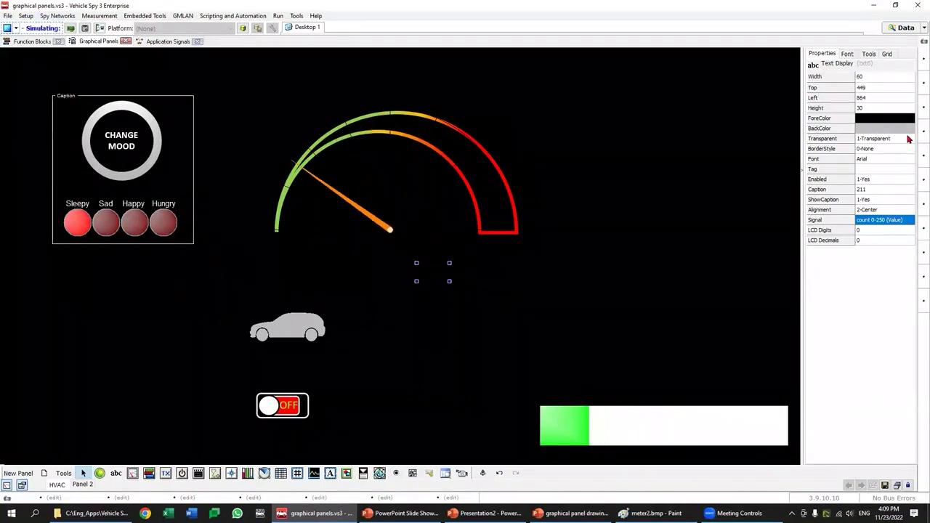
# Step: Set the text display's foreground colour to the basic cyan
pyautogui.click(886, 119)
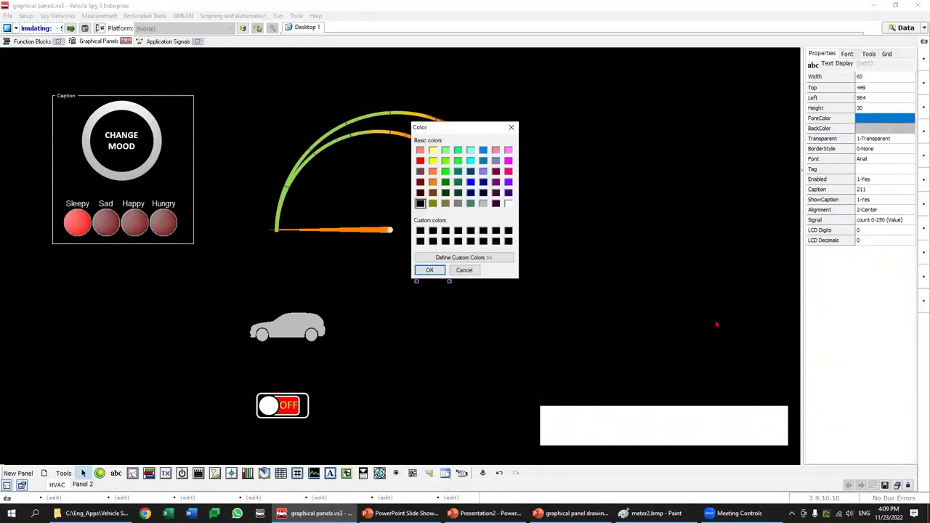
pyautogui.click(470, 161)
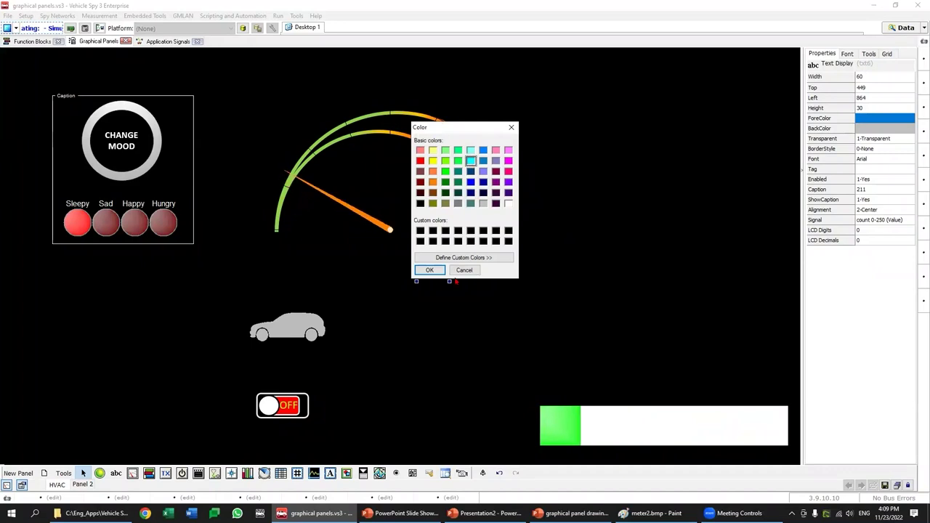
pyautogui.click(431, 270)
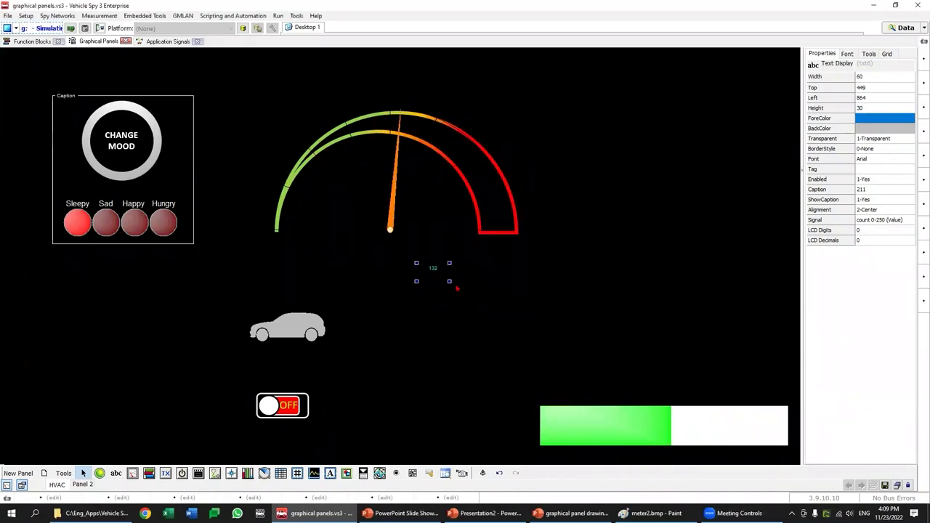
# Step: Enlarge the text display to about 186 wide by 75 high and set its LCD digits to 3
pyautogui.moveTo(503, 297); pyautogui.dragTo(560, 303)
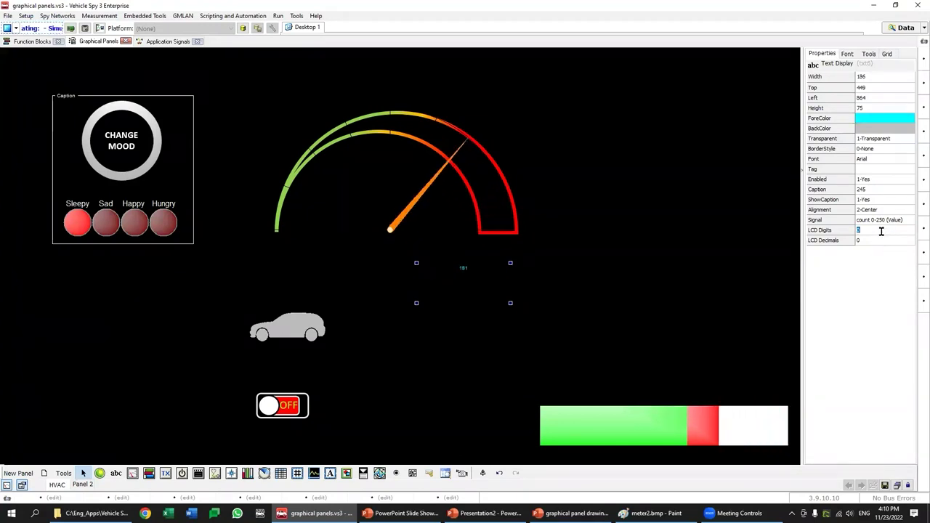
pyautogui.write('3')
pyautogui.press('Return')
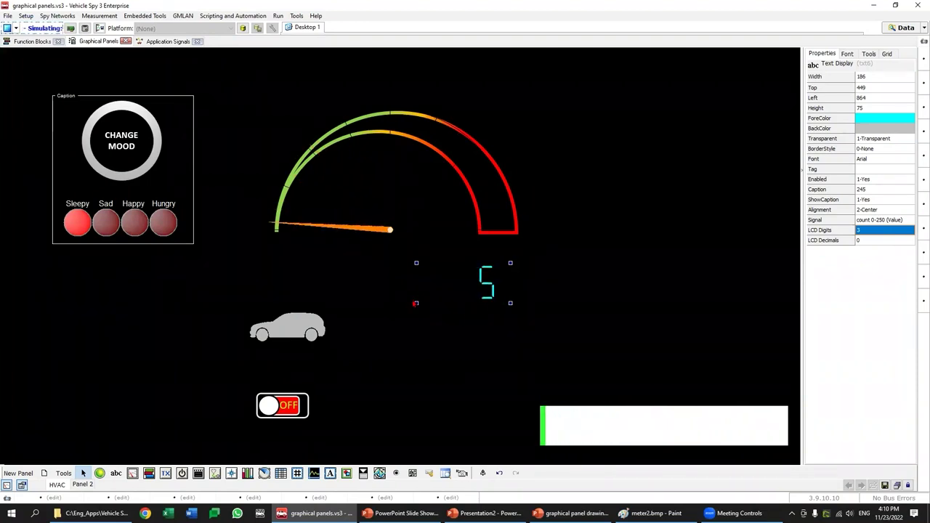
# Step: Enlarge the LCD count display to about 193 by 78 and move it inside the gauge arc at about left 709, top 253
pyautogui.click(524, 331)
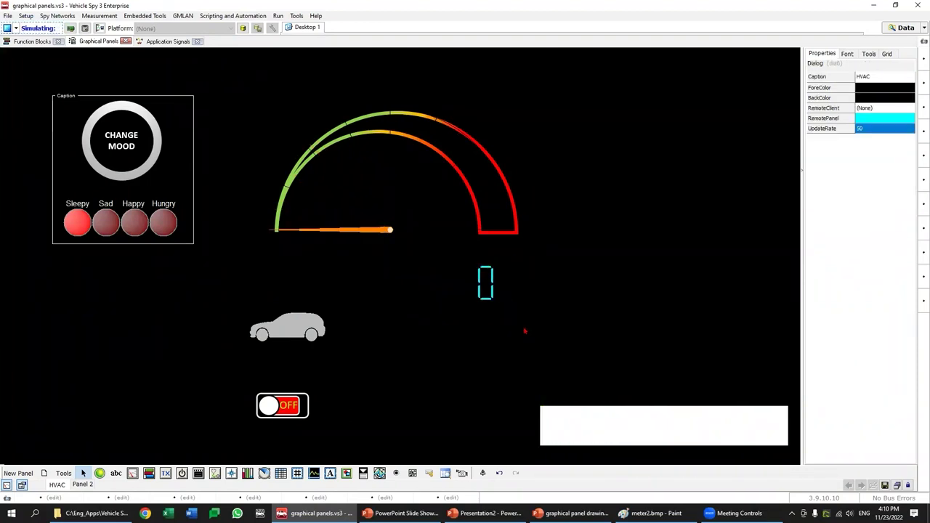
pyautogui.click(471, 281)
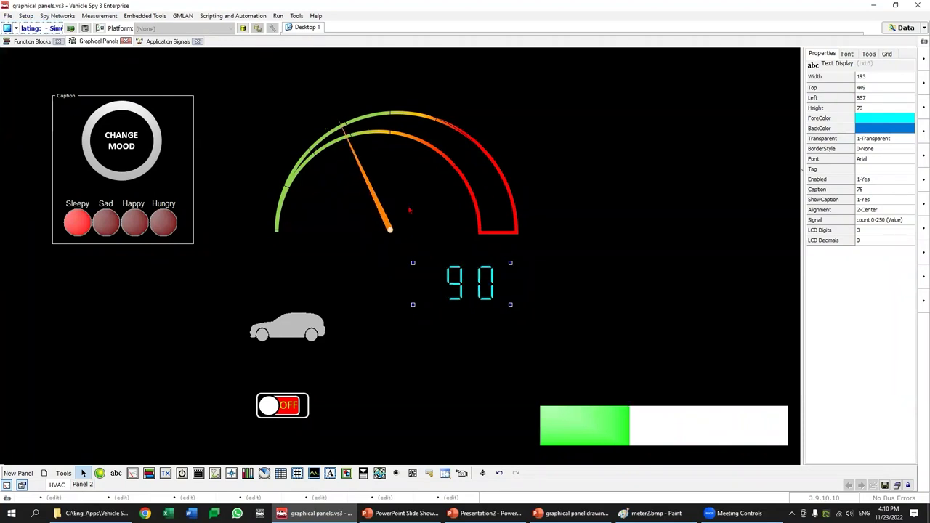
pyautogui.moveTo(481, 304); pyautogui.dragTo(409, 208)
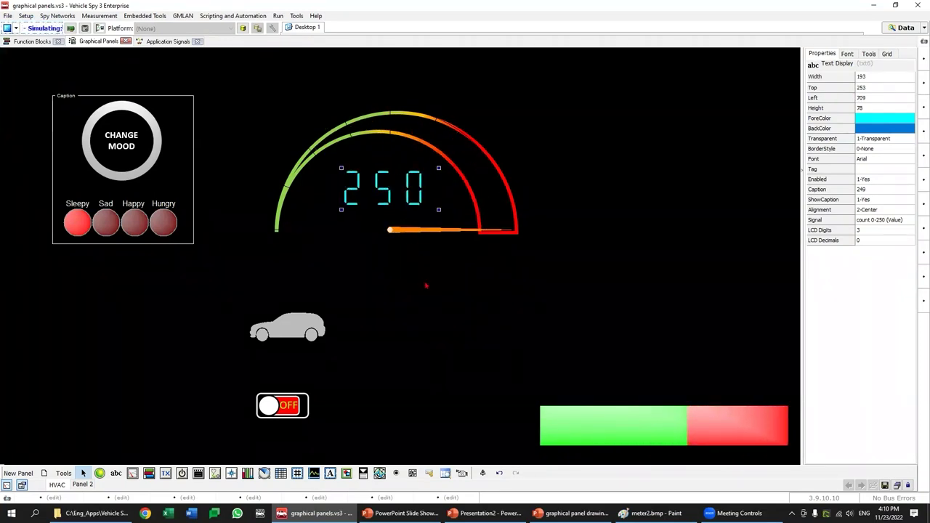
pyautogui.click(425, 285)
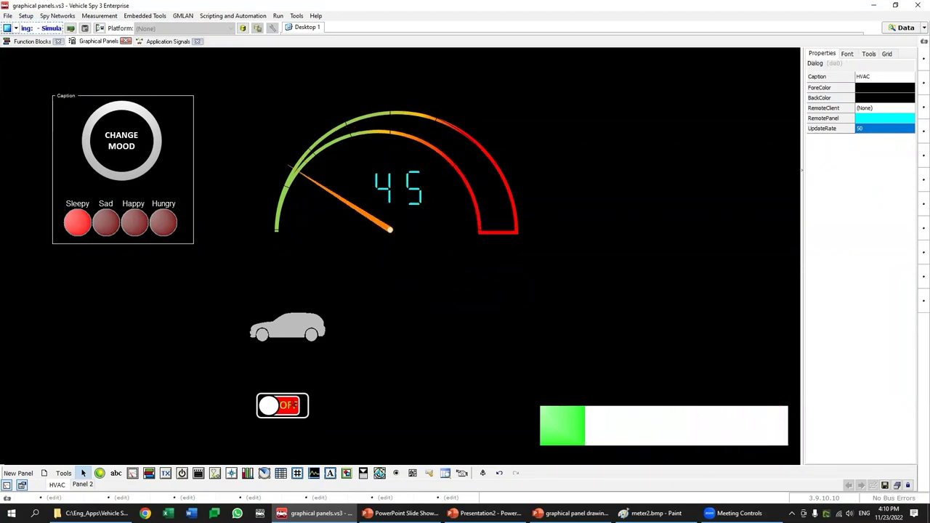
# Step: Move the toggle switch up closer to the car, to about left 533, top 662
pyautogui.click(289, 405)
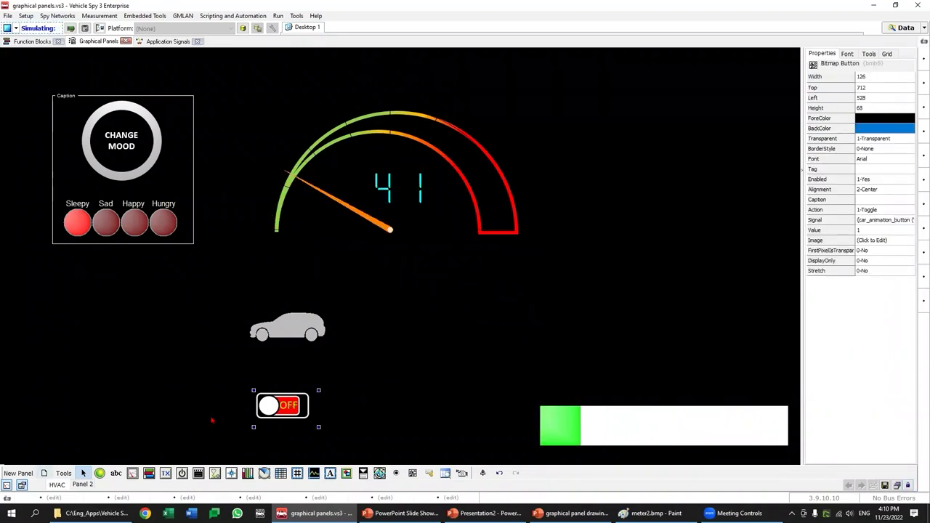
pyautogui.moveTo(280, 391); pyautogui.dragTo(282, 367)
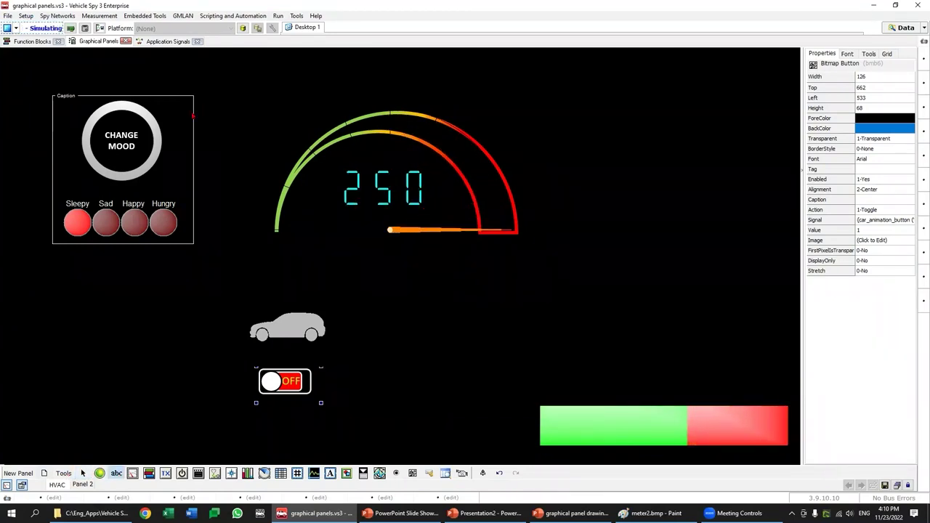
pyautogui.click(209, 122)
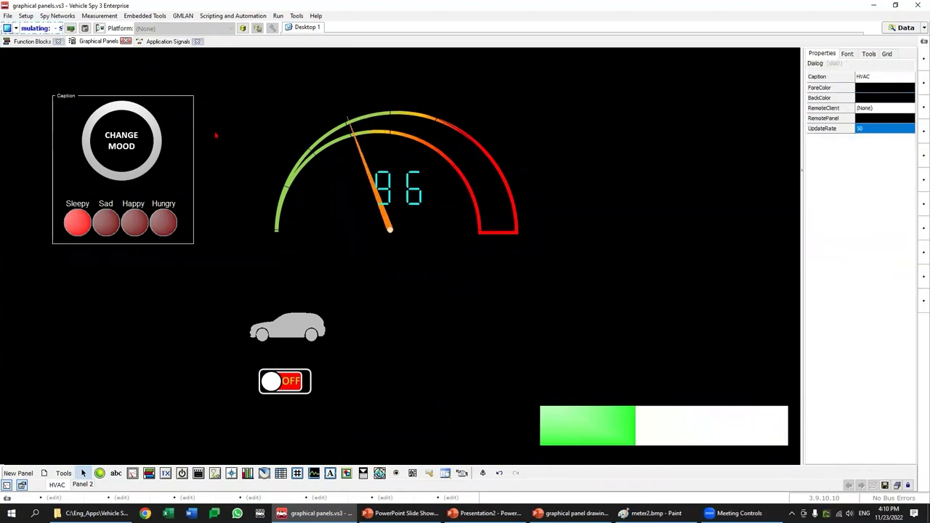
# Step: Duplicate the mood group box and place the copy around the car and toggle switch
pyautogui.click(194, 145)
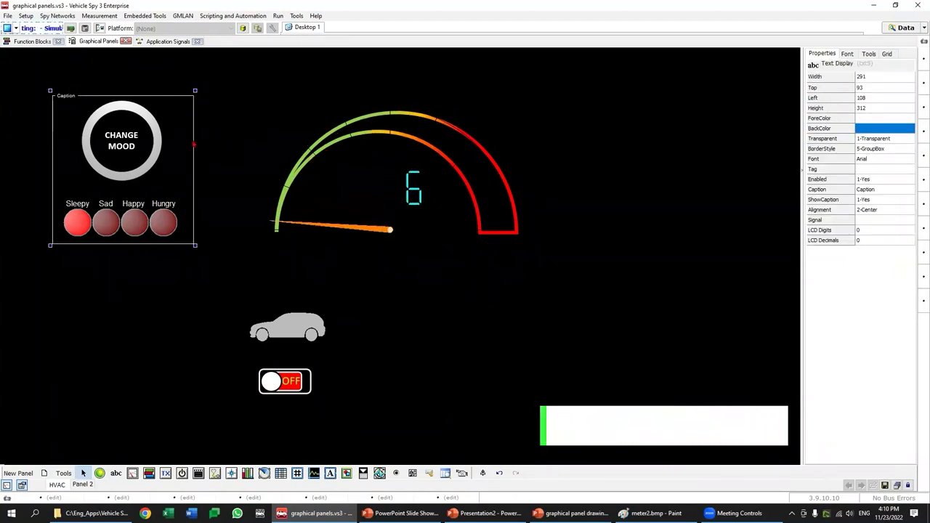
pyautogui.moveTo(194, 145); pyautogui.dragTo(200, 203)
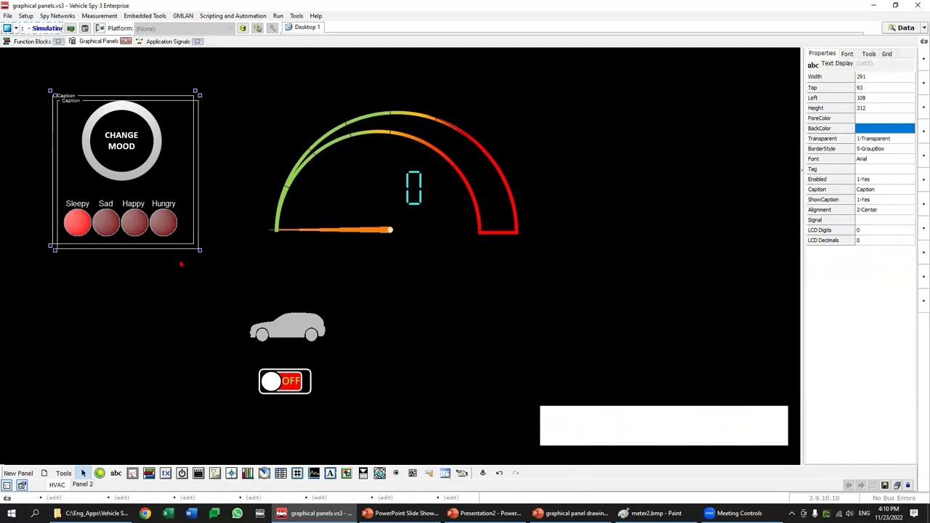
pyautogui.moveTo(186, 253); pyautogui.dragTo(344, 432)
# Step: Set the caption of the group box around the mood controls to My Mood
pyautogui.click(163, 221)
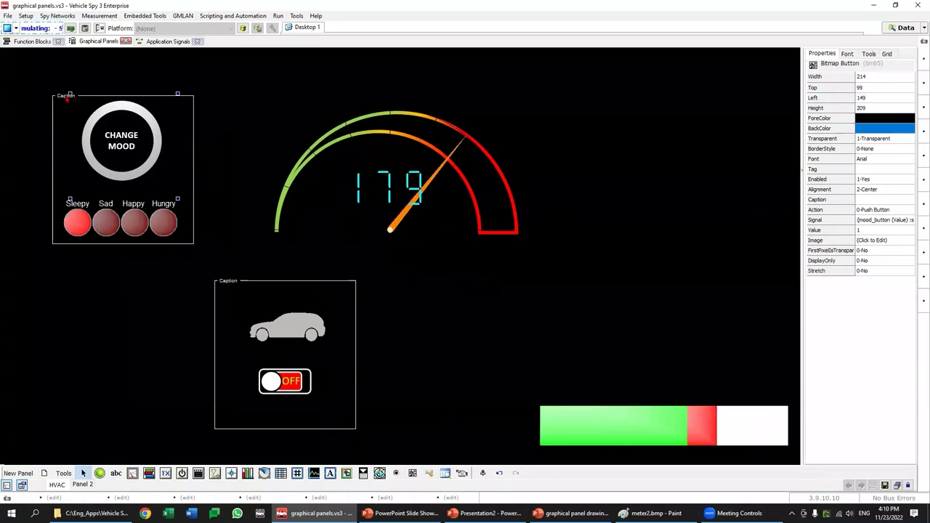
pyautogui.click(54, 99)
pyautogui.click(885, 191)
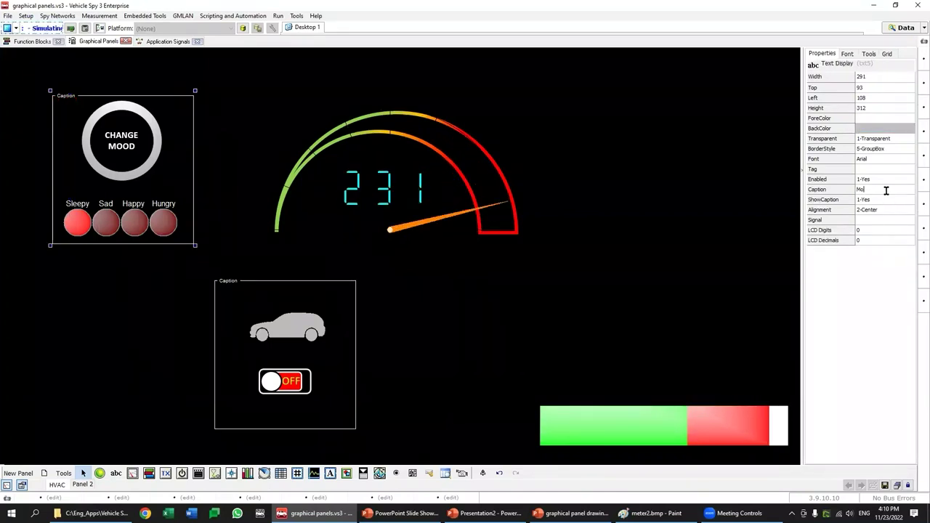
pyautogui.write('My Mood')
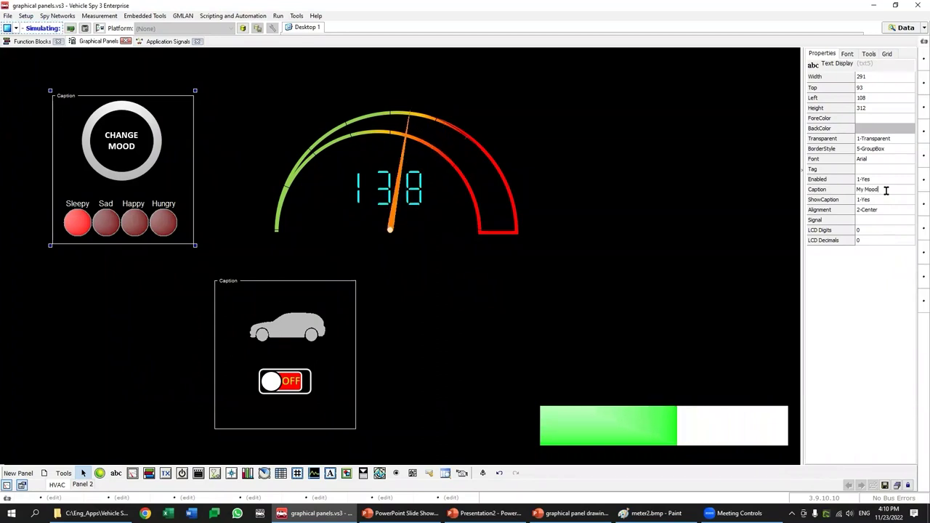
pyautogui.press('Return')
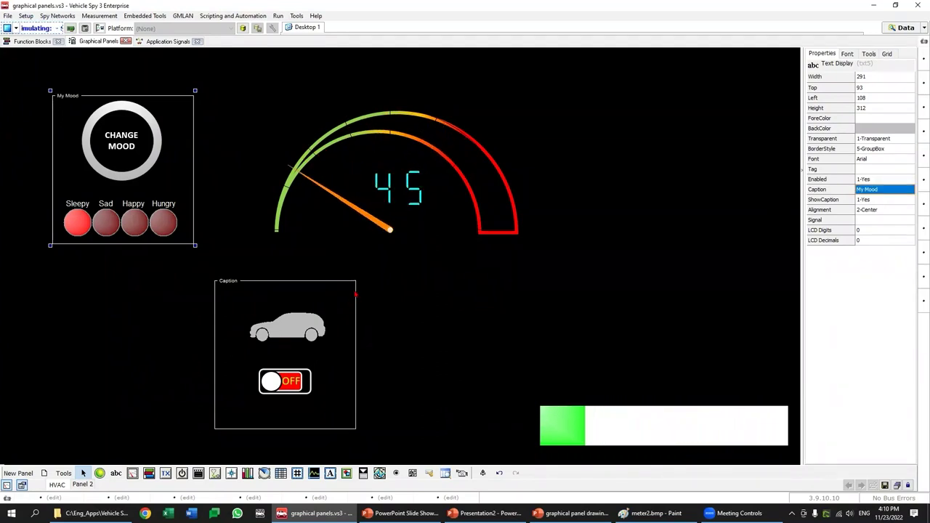
# Step: Set the caption of the group box around the car and toggle to Animation
pyautogui.click(348, 300)
pyautogui.click(330, 429)
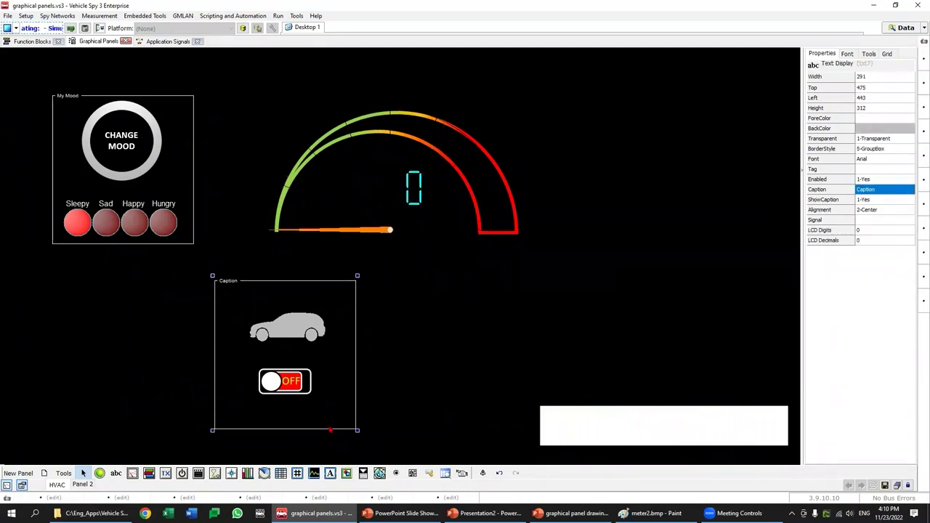
pyautogui.click(879, 189)
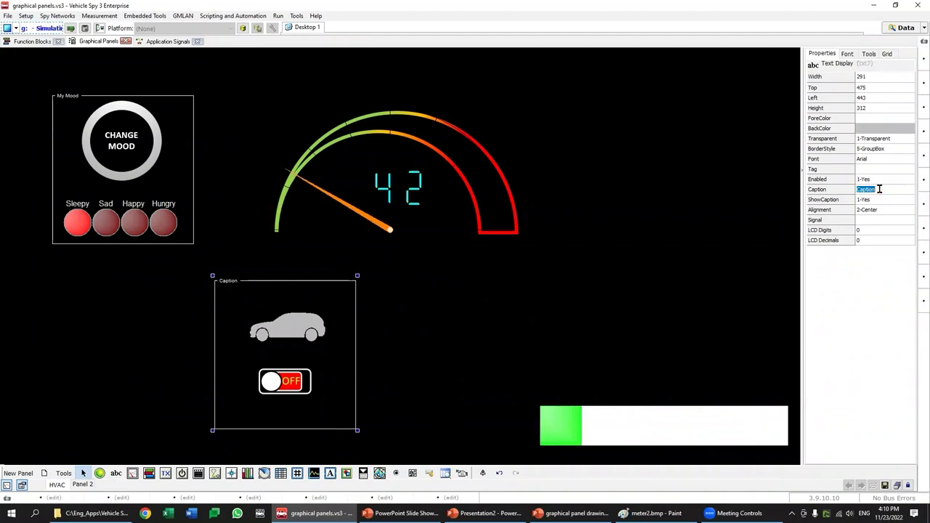
pyautogui.write('Anim')
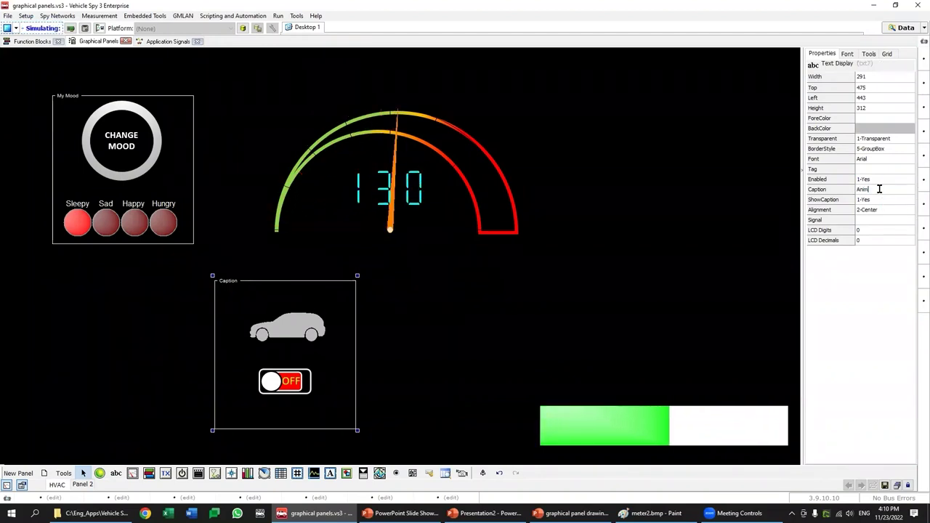
pyautogui.write('ation')
pyautogui.press('Return')
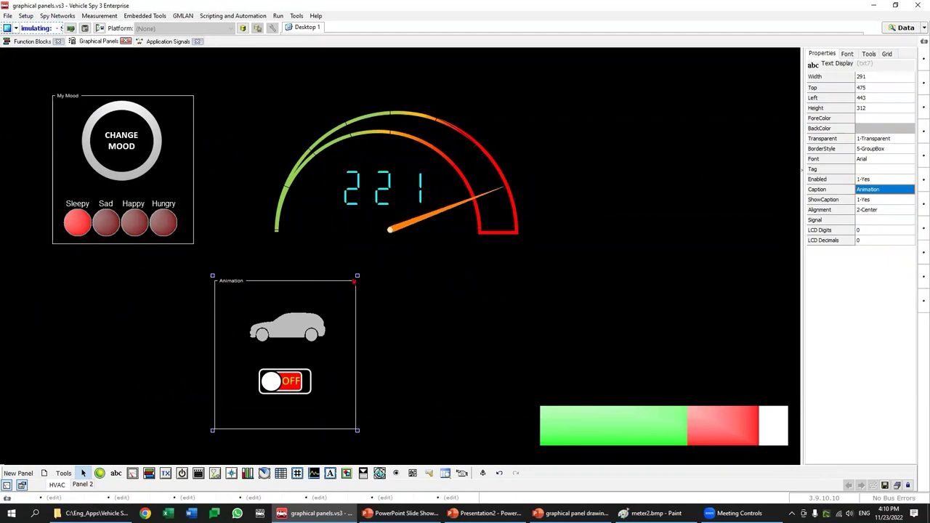
# Step: Shrink the Animation group box to about 299 by 222 around the car and toggle, and test the animation with the panel locked
pyautogui.click(357, 277)
pyautogui.click(354, 300)
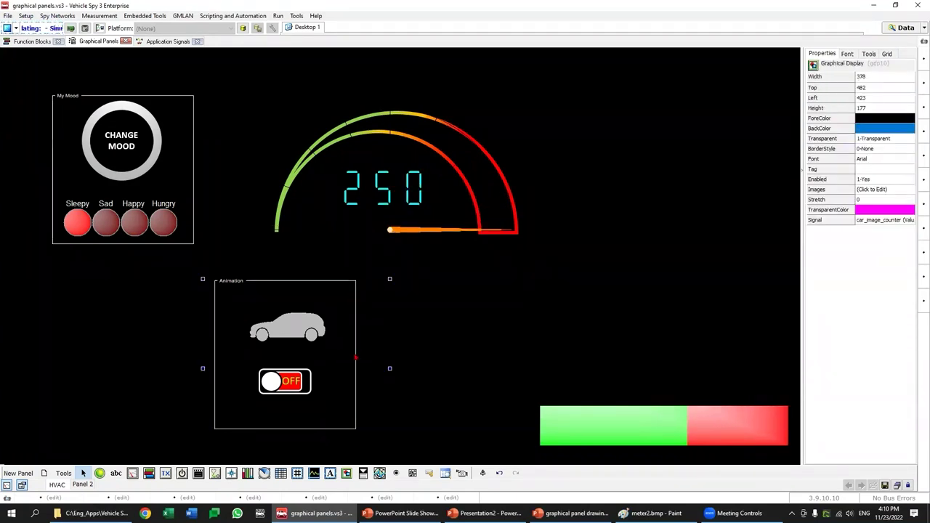
pyautogui.click(358, 390)
pyautogui.click(356, 399)
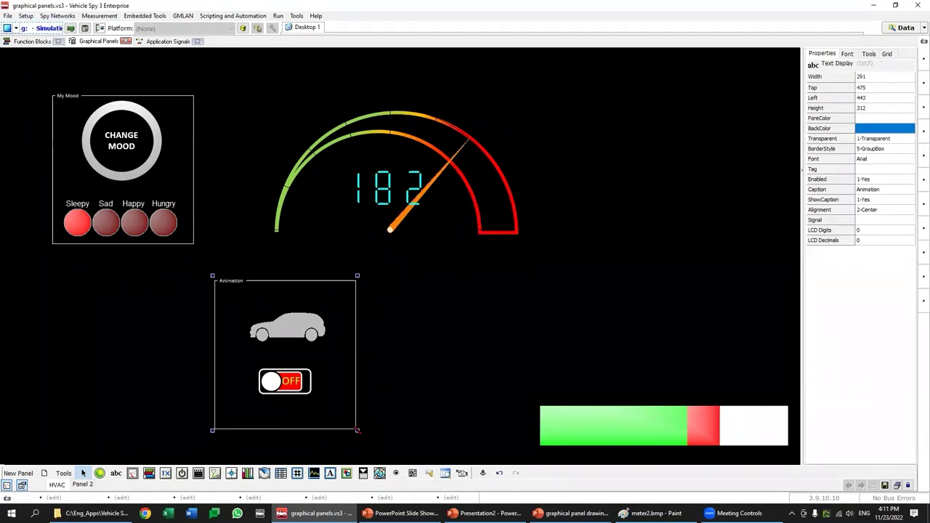
pyautogui.moveTo(362, 410); pyautogui.dragTo(362, 409)
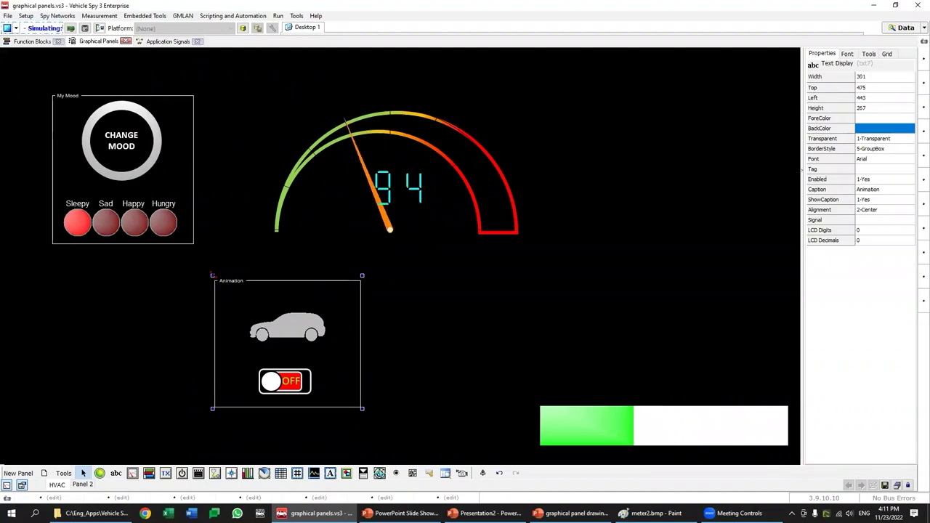
pyautogui.moveTo(212, 276); pyautogui.dragTo(215, 299)
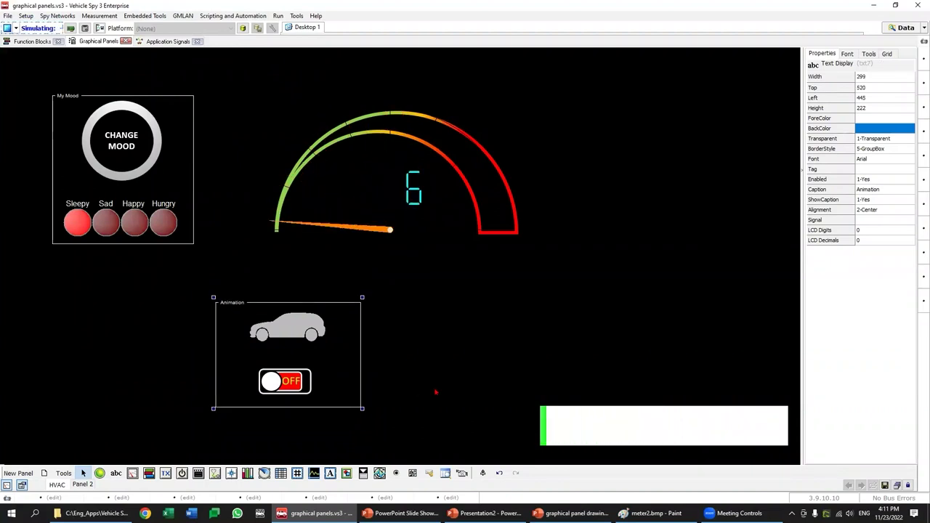
pyautogui.click(436, 390)
pyautogui.click(906, 485)
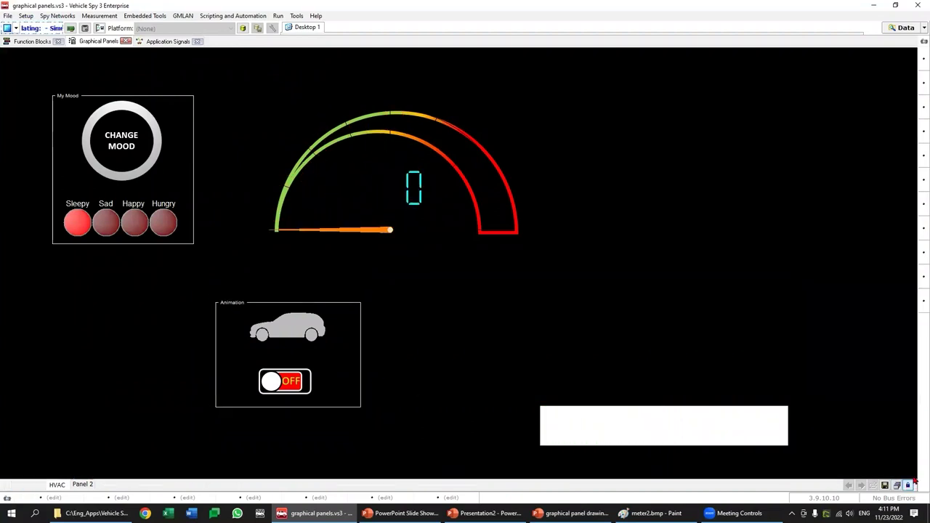
pyautogui.click(282, 376)
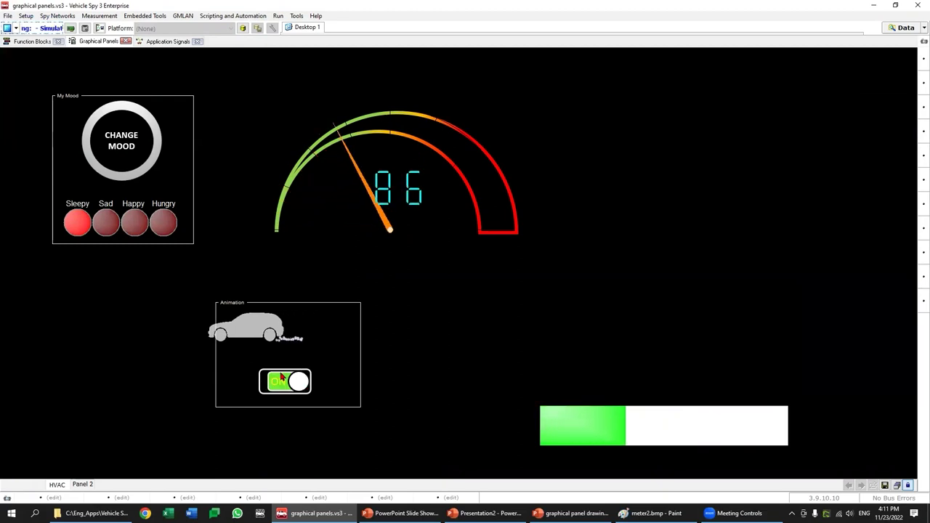
# Step: Shift the Animation group box to about left 411 and the toggle to about left 494, and test the animation with the panel locked
pyautogui.click(906, 485)
pyautogui.click(332, 408)
pyautogui.moveTo(332, 408); pyautogui.dragTo(315, 409)
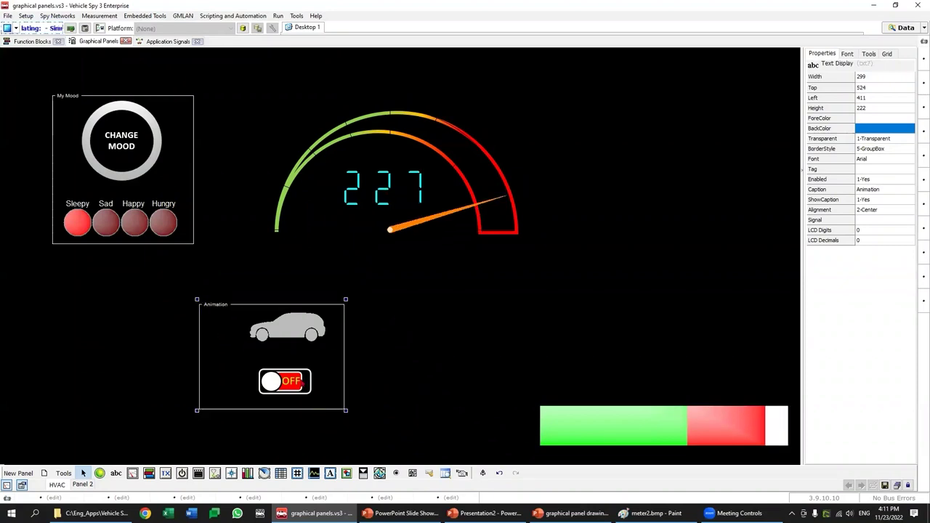
pyautogui.moveTo(285, 382); pyautogui.dragTo(266, 381)
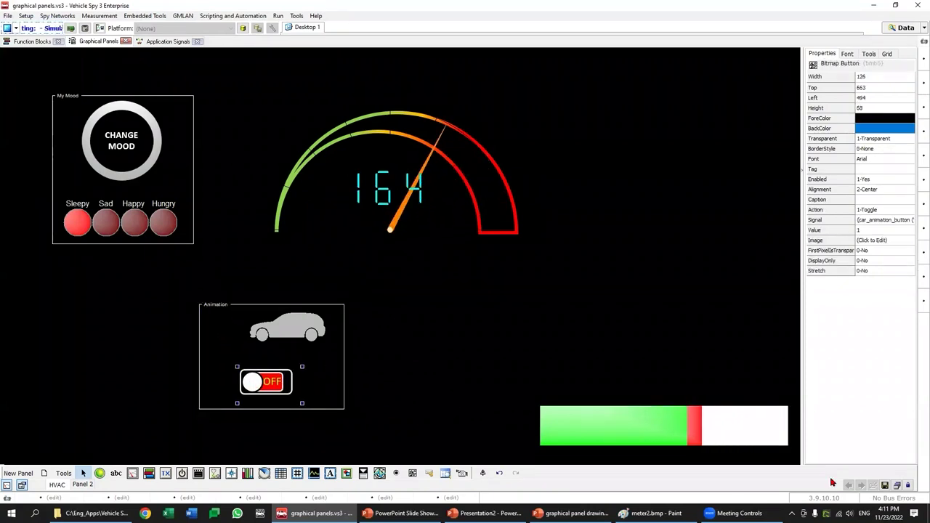
pyautogui.click(908, 485)
pyautogui.click(266, 381)
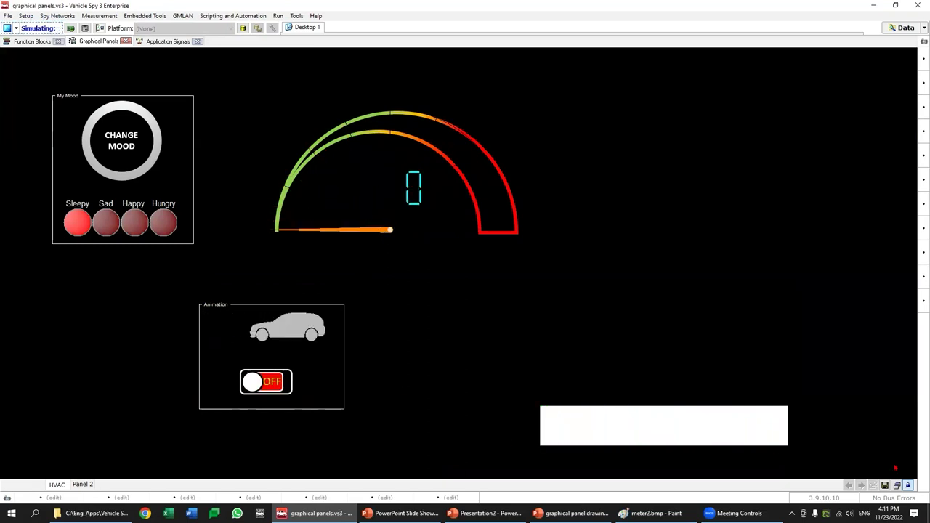
# Step: Unlock the panel and move the Animation group box, car and toggle together to beneath the My Mood group box
pyautogui.click(907, 485)
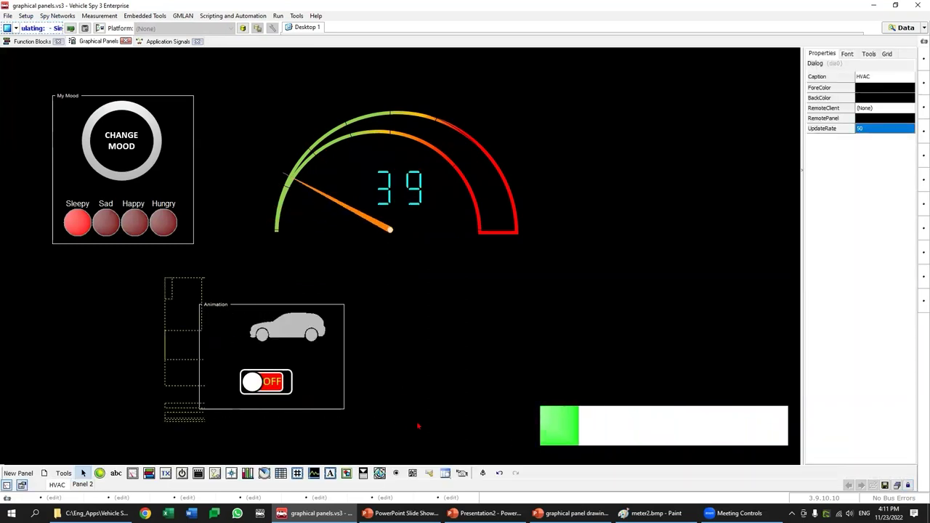
pyautogui.click(342, 361)
pyautogui.moveTo(344, 398); pyautogui.dragTo(188, 386)
pyautogui.click(308, 377)
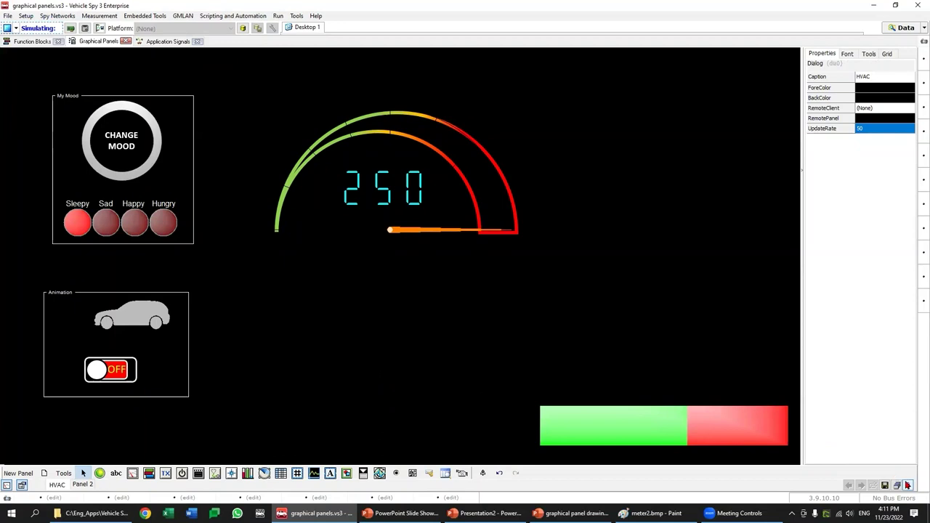
# Step: Lock the panel and test the car animation toggle and the Change Mood button in the running simulation
pyautogui.click(907, 485)
pyautogui.click(111, 369)
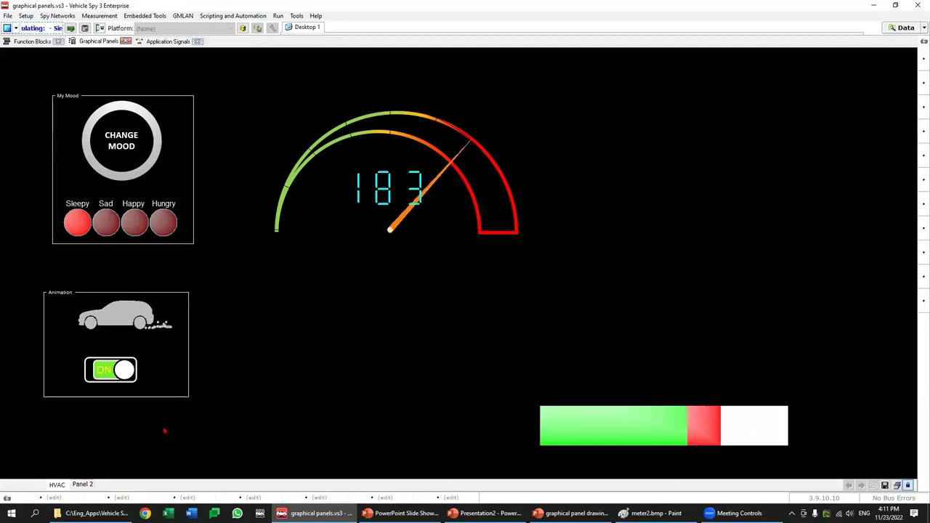
pyautogui.click(121, 152)
pyautogui.click(121, 153)
pyautogui.click(120, 153)
pyautogui.click(121, 152)
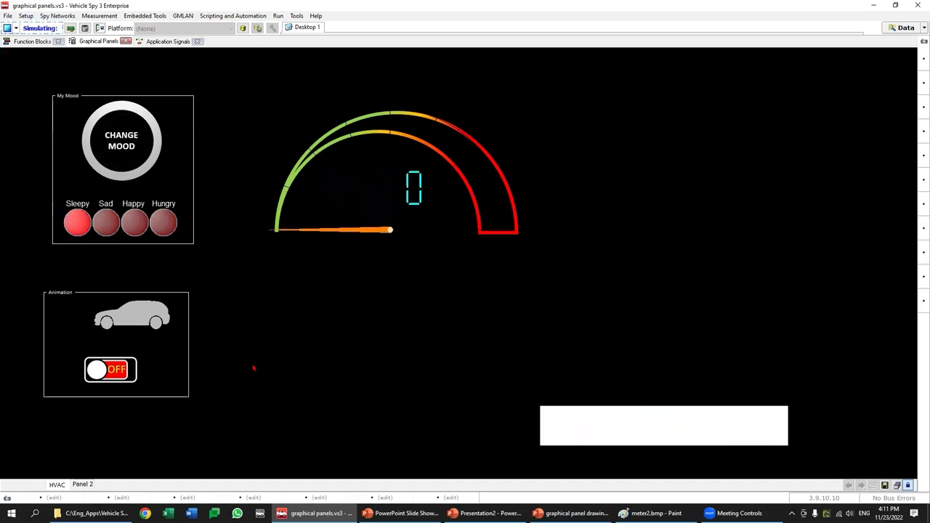
pyautogui.click(110, 370)
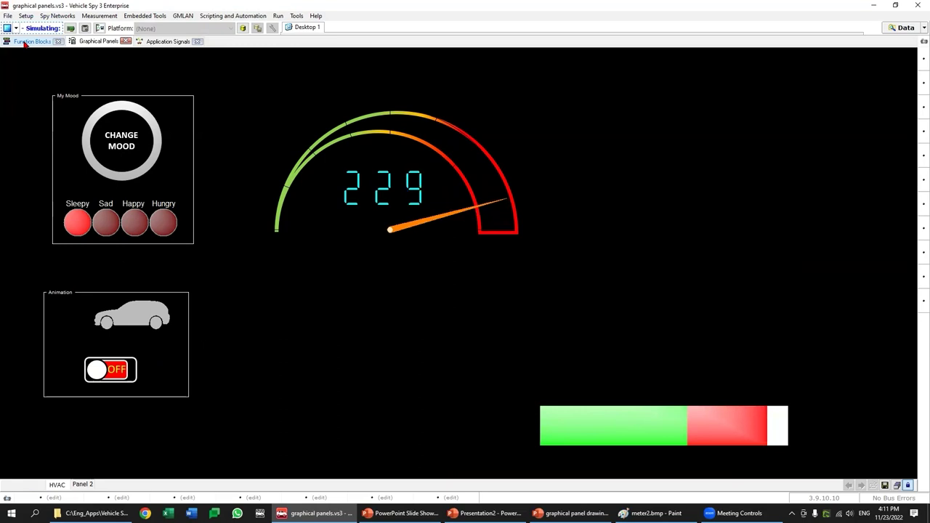
# Step: Open the counter 0-250 and car animation scripts in the function blocks to review their logic
pyautogui.click(25, 42)
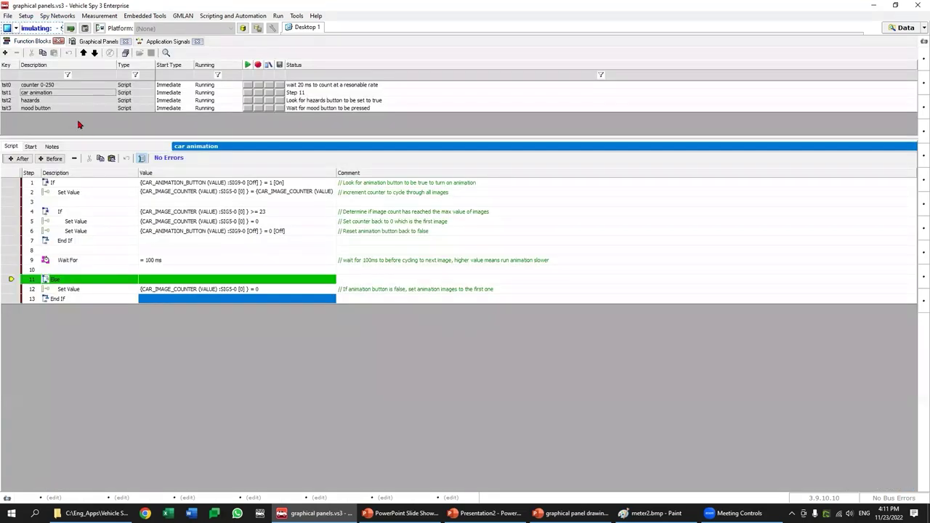
pyautogui.click(45, 85)
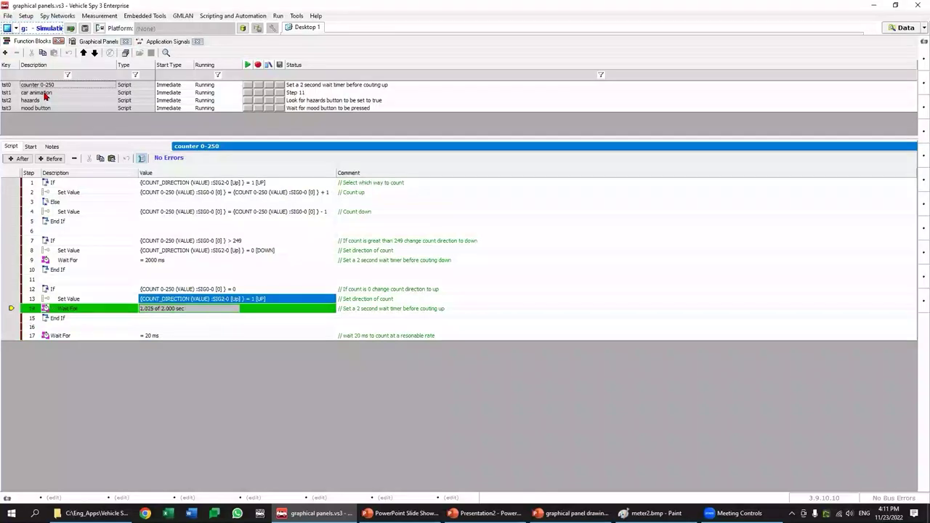
pyautogui.click(46, 92)
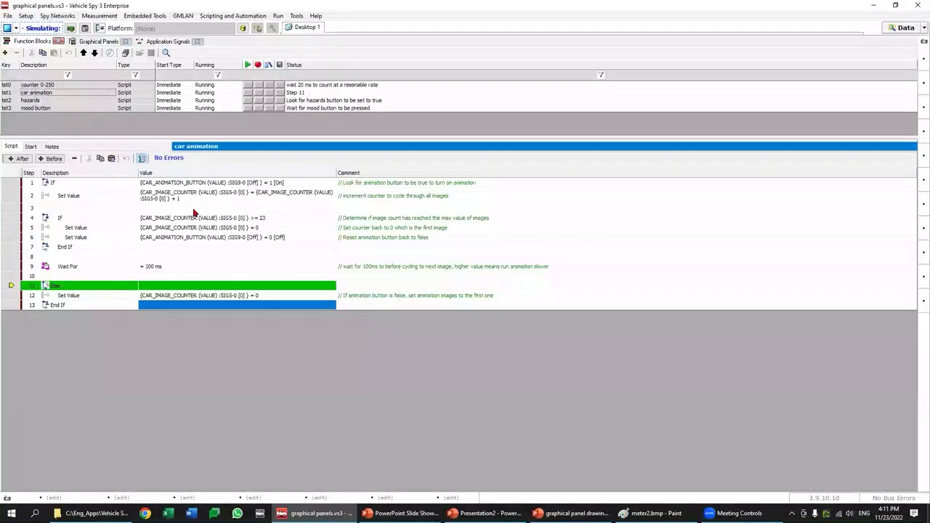
# Step: Extend the first If condition of the car animation script with "or {count 0-250 (Value)} > 200"
pyautogui.doubleClick(259, 183)
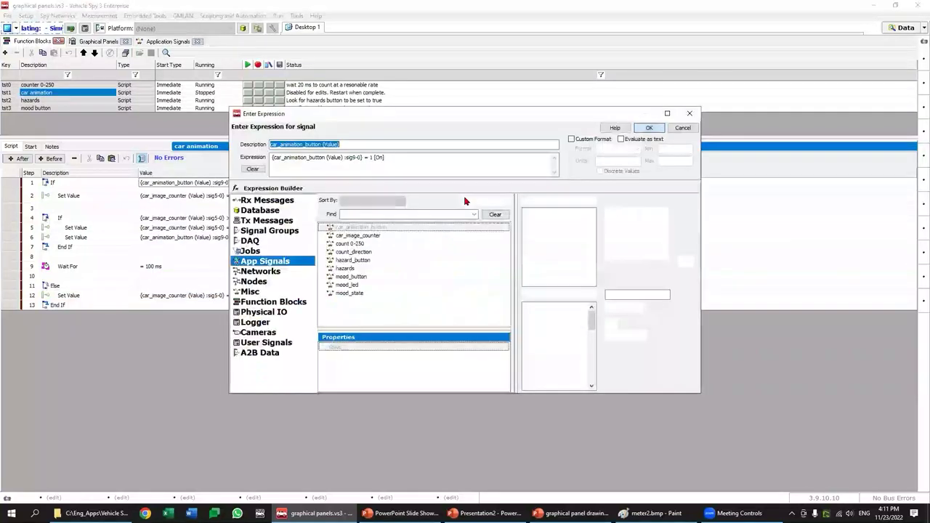
pyautogui.click(467, 157)
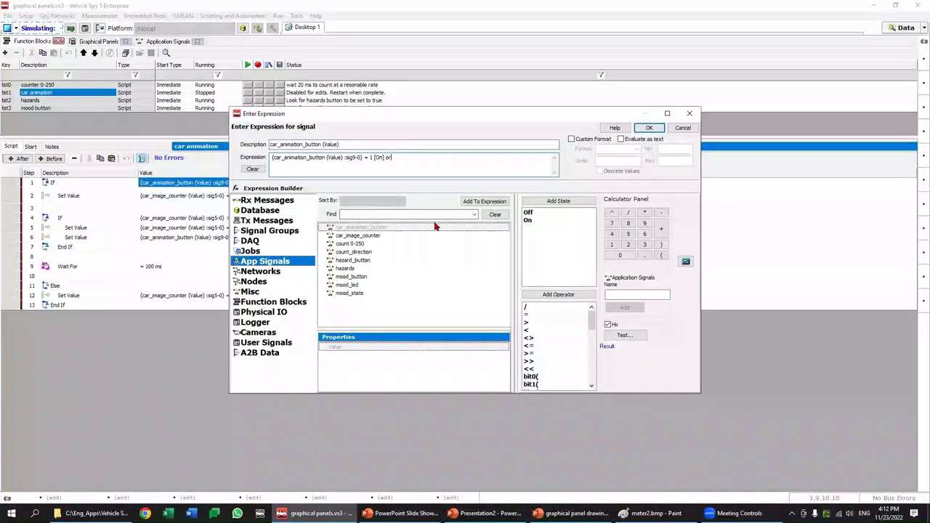
pyautogui.doubleClick(354, 245)
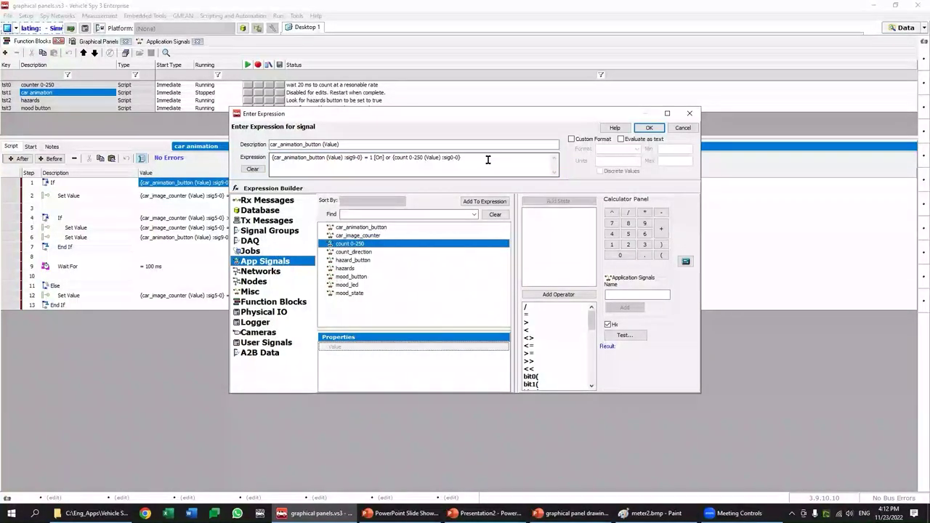
pyautogui.write('> 200')
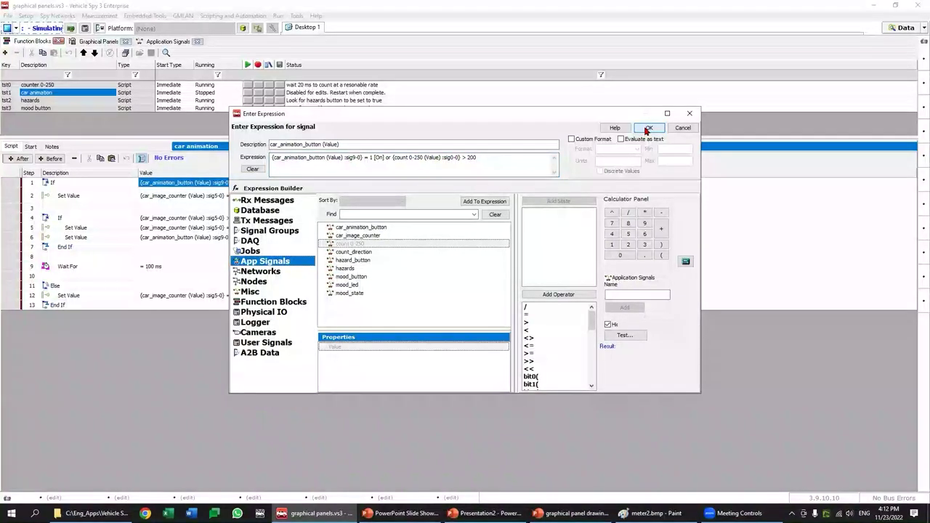
pyautogui.click(647, 128)
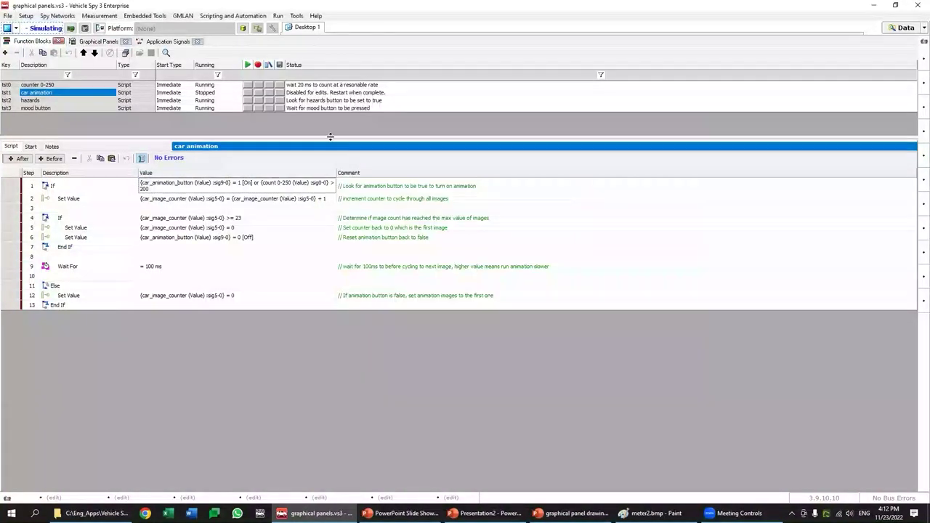
# Step: Restart the car animation script and test the animation and its toggle on the graphical panel
pyautogui.click(247, 93)
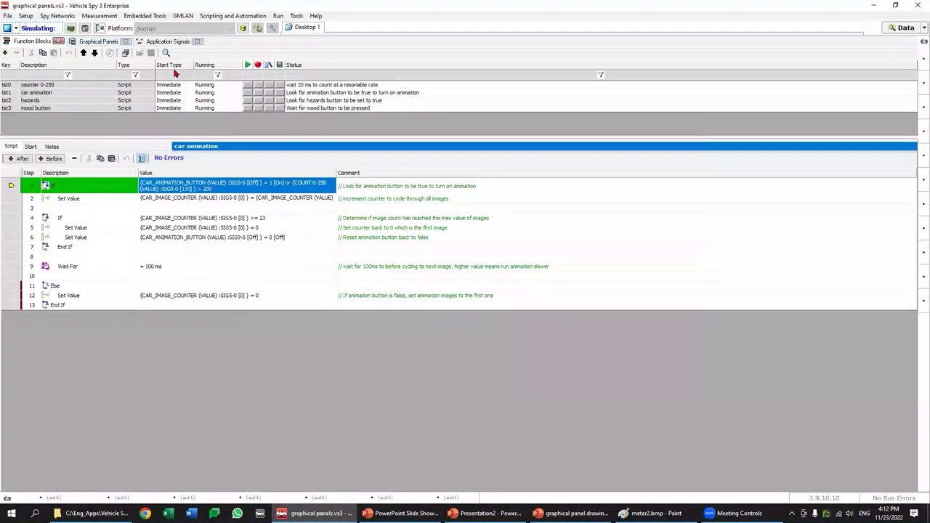
pyautogui.click(93, 41)
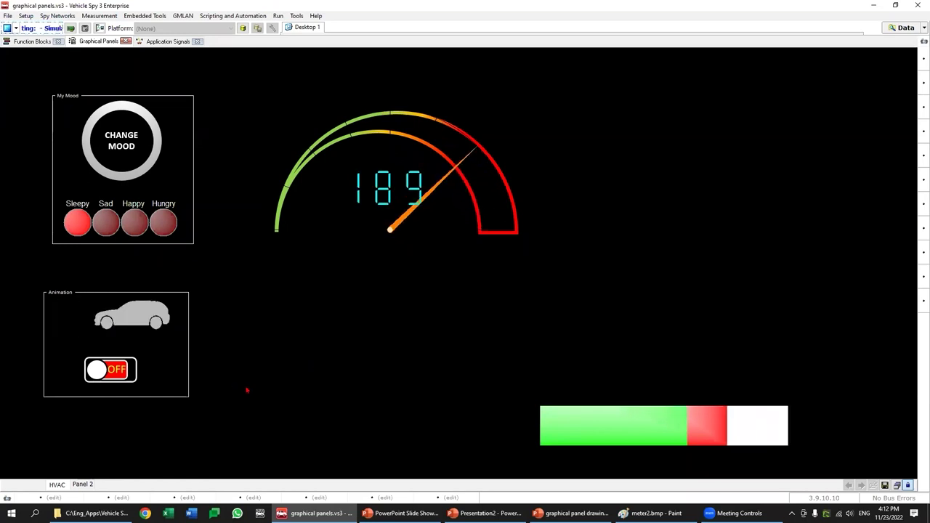
pyautogui.click(114, 379)
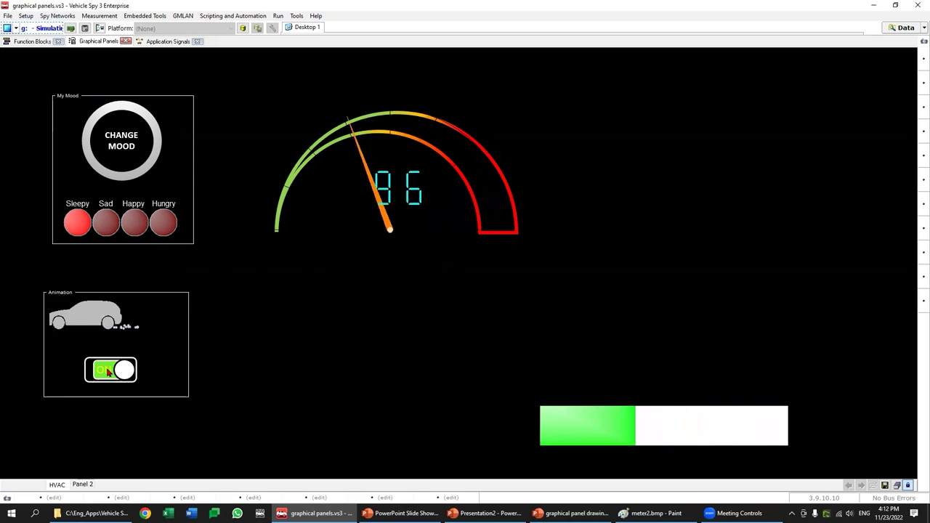
# Step: Remove the "or count 0-250 > 200" part from the car animation script's first If condition, keeping only the car_animation_button check
pyautogui.click(32, 40)
pyautogui.doubleClick(237, 190)
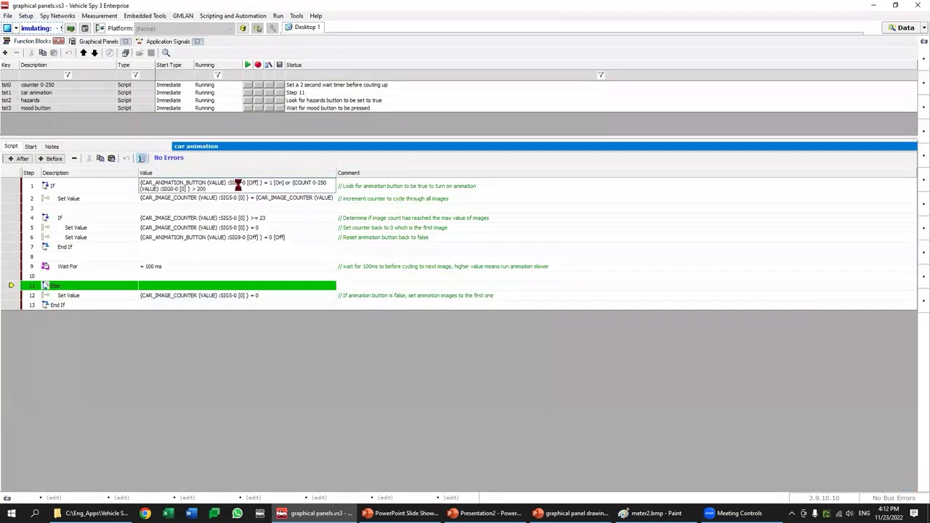
pyautogui.click(682, 128)
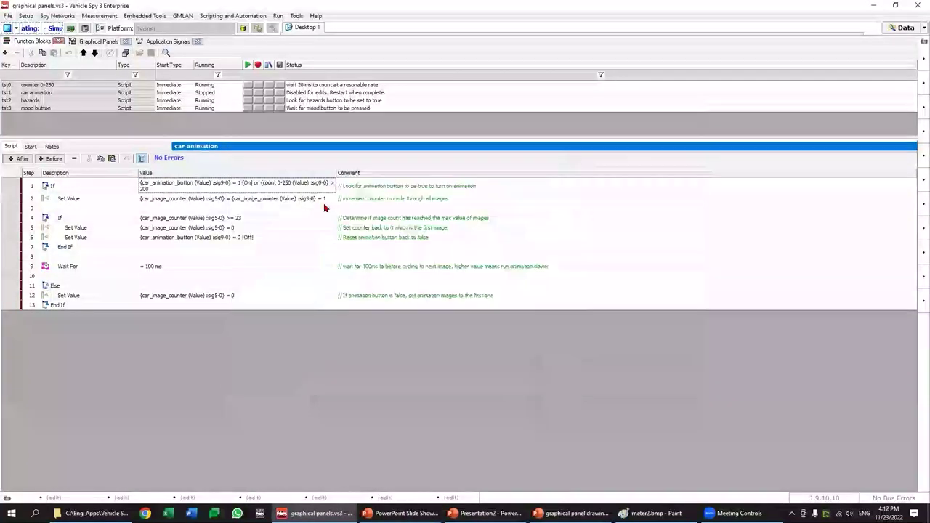
pyautogui.doubleClick(237, 188)
pyautogui.moveTo(393, 158); pyautogui.dragTo(529, 163)
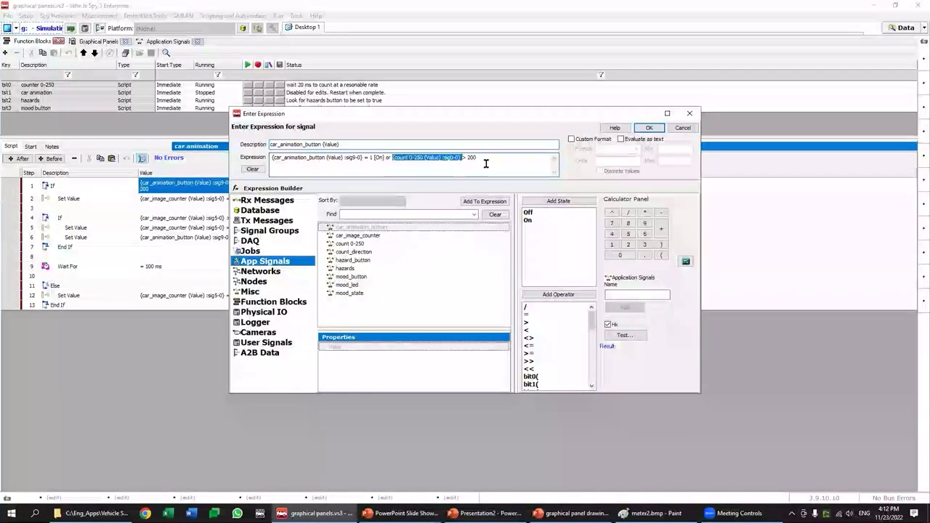
pyautogui.press('Delete')
pyautogui.press('BackSpace')
pyautogui.press('BackSpace')
pyautogui.press('BackSpace')
pyautogui.press('BackSpace')
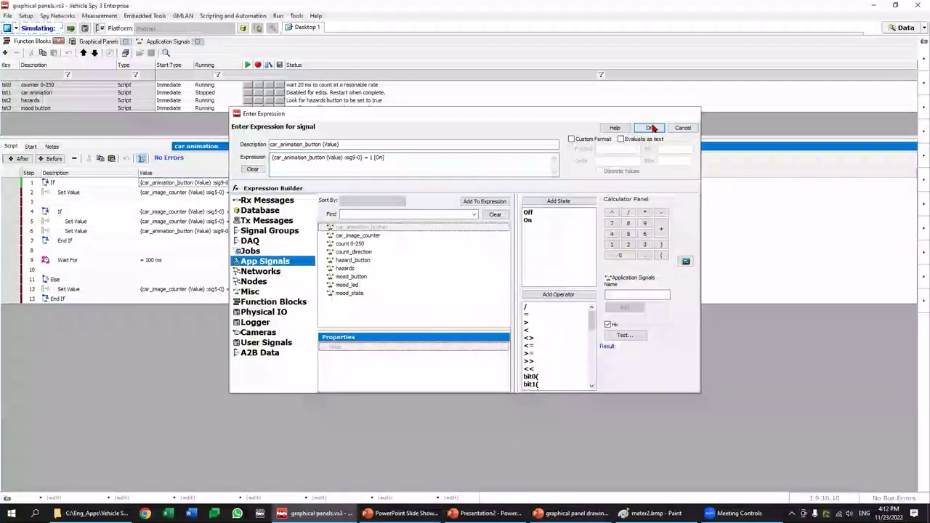
pyautogui.click(683, 128)
# Step: Review the counter 0-250 script against the panel, restart the car animation script, and inspect the mood button script
pyautogui.click(57, 85)
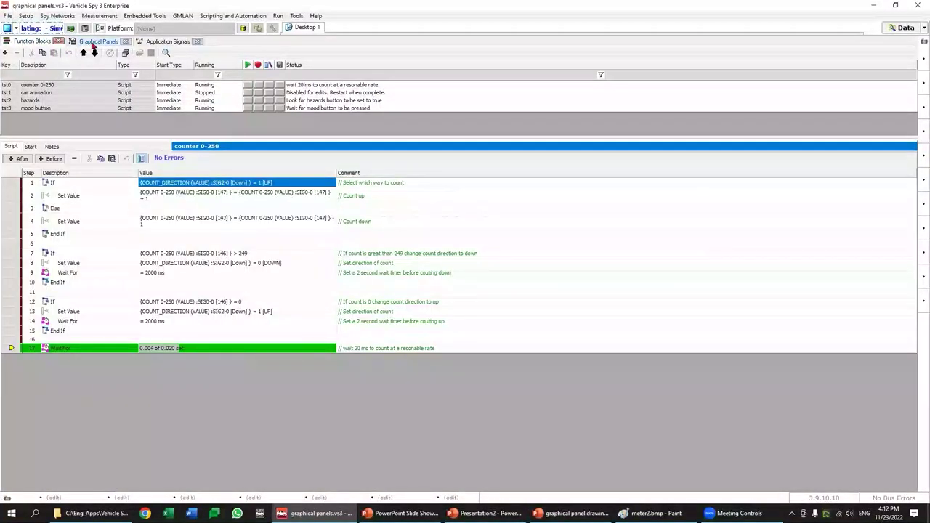
pyautogui.click(168, 41)
pyautogui.click(100, 41)
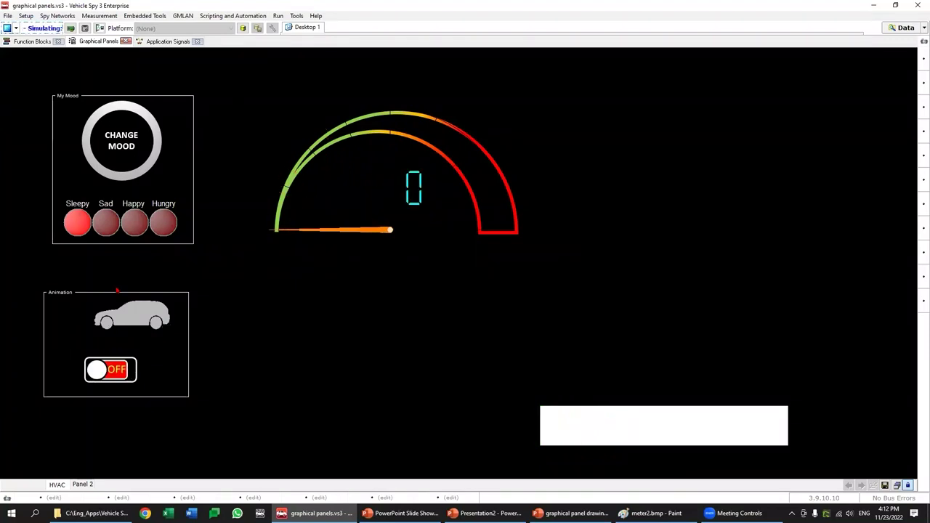
pyautogui.click(33, 43)
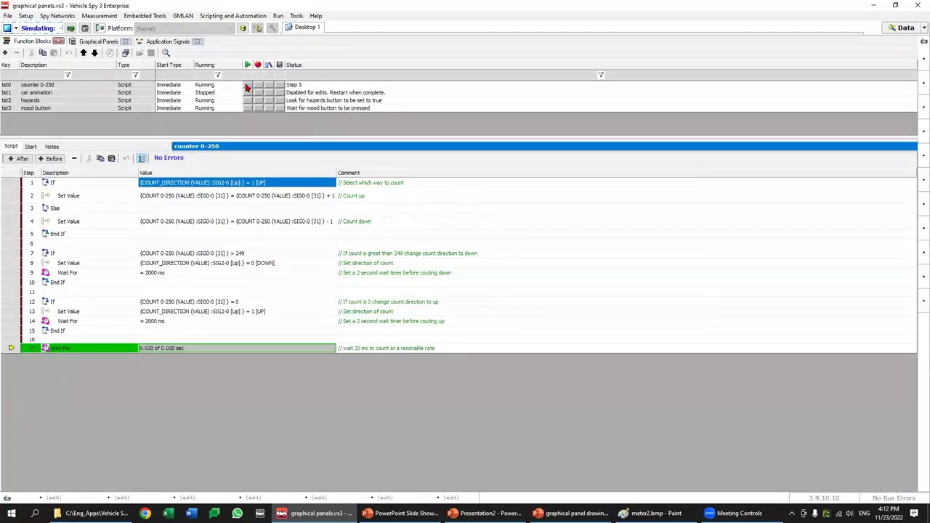
pyautogui.press('Down')
pyautogui.press('Down')
pyautogui.press('Down')
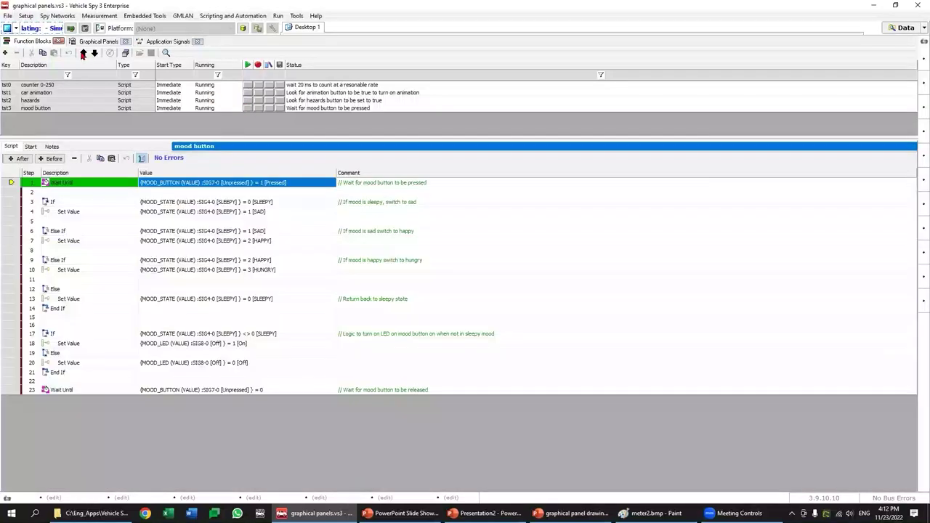
# Step: Unlock the HVAC panel and place a 200 by 200 graphical display beneath the gauge at about left 662, top 468
pyautogui.click(98, 41)
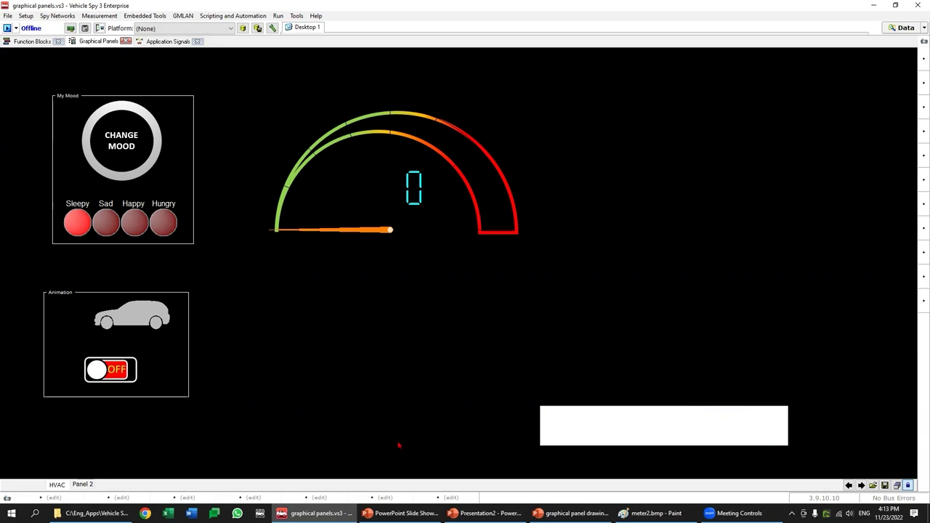
pyautogui.click(907, 485)
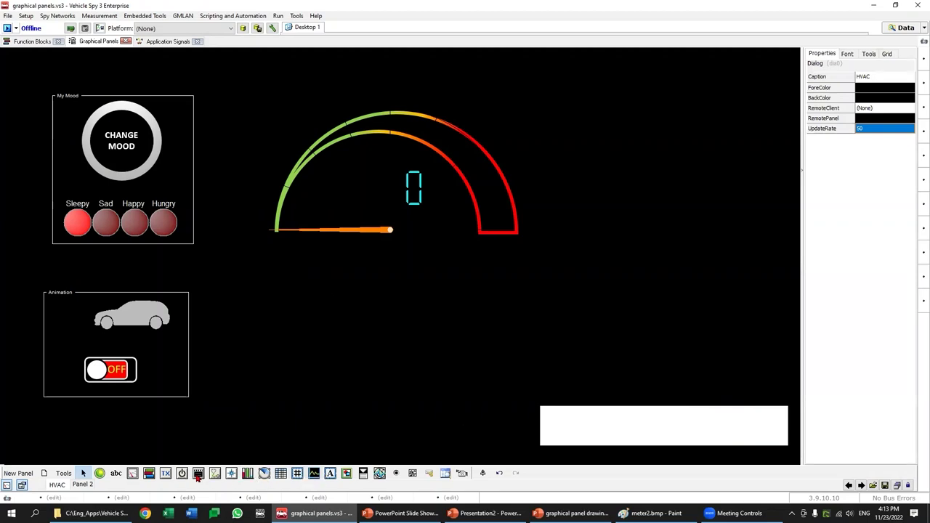
pyautogui.click(321, 278)
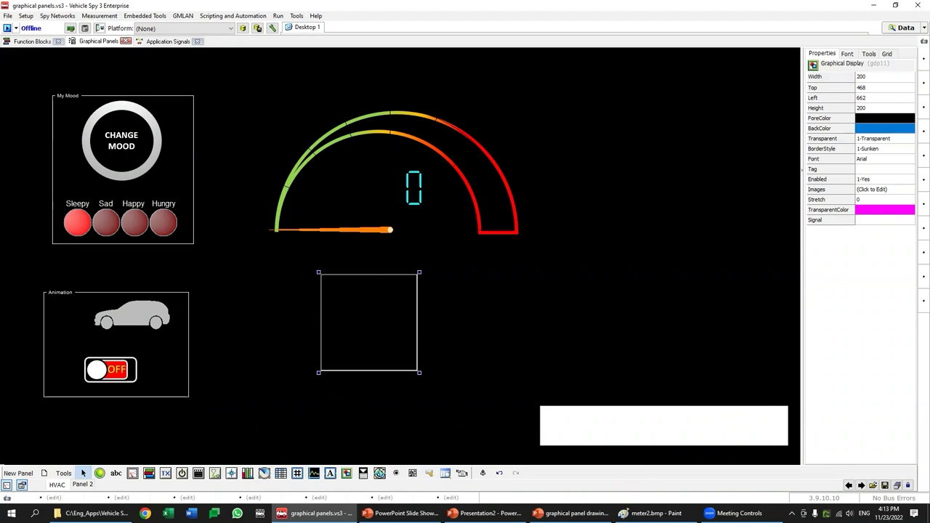
pyautogui.click(650, 513)
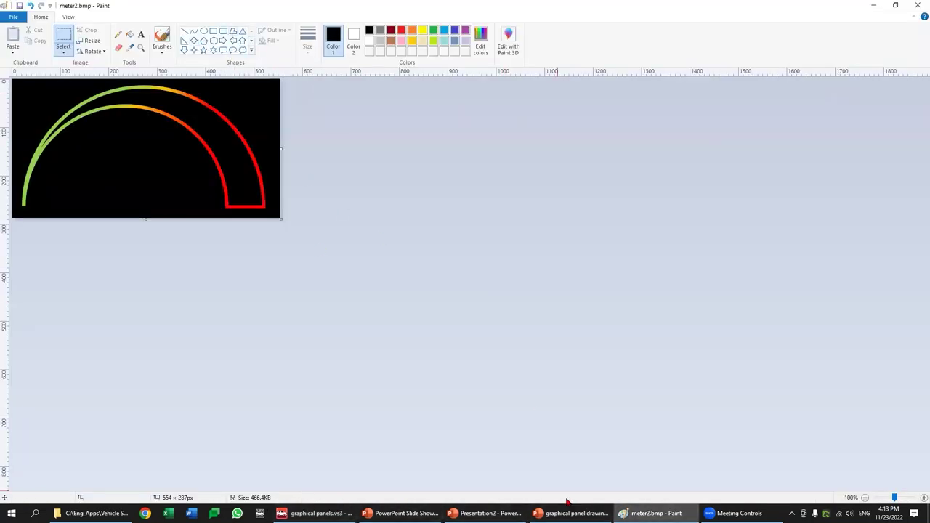
pyautogui.click(316, 513)
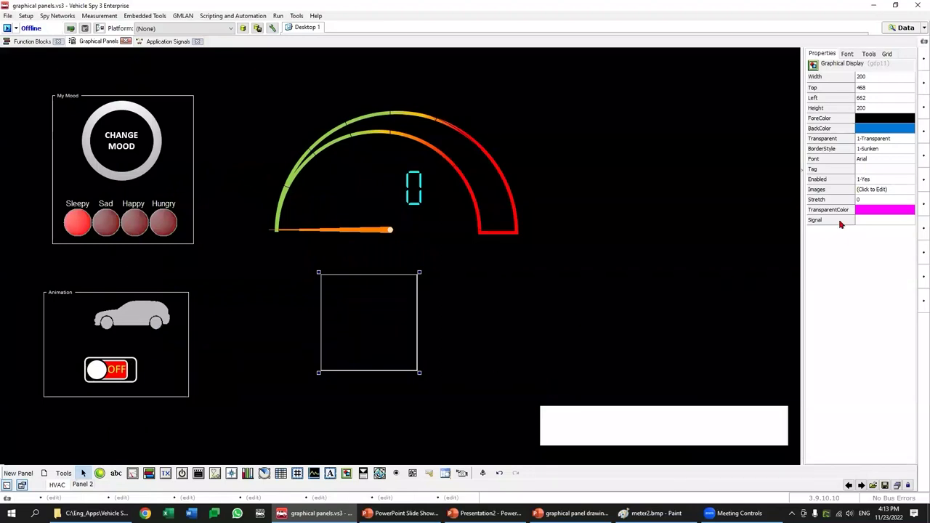
# Step: Load blank.bmp and left.bmp, in that order, as the images of the new graphical display
pyautogui.click(871, 190)
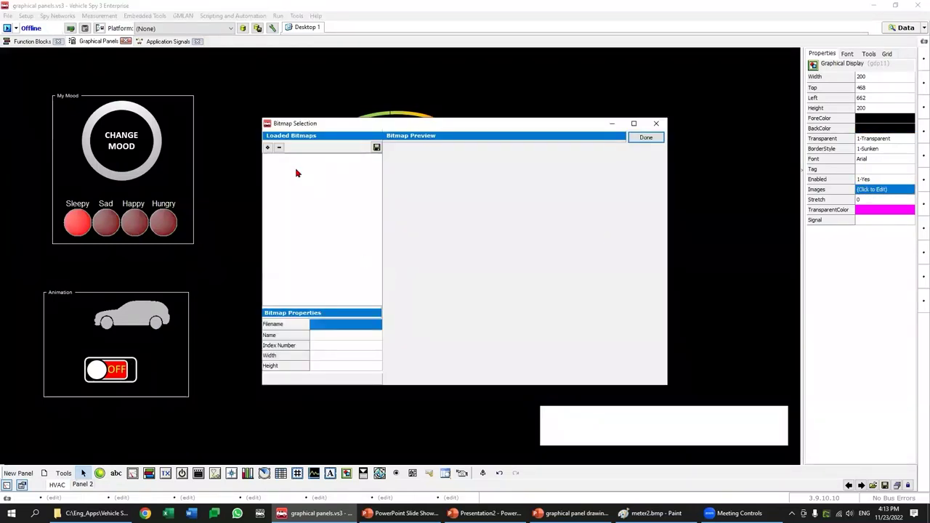
pyautogui.doubleClick(389, 259)
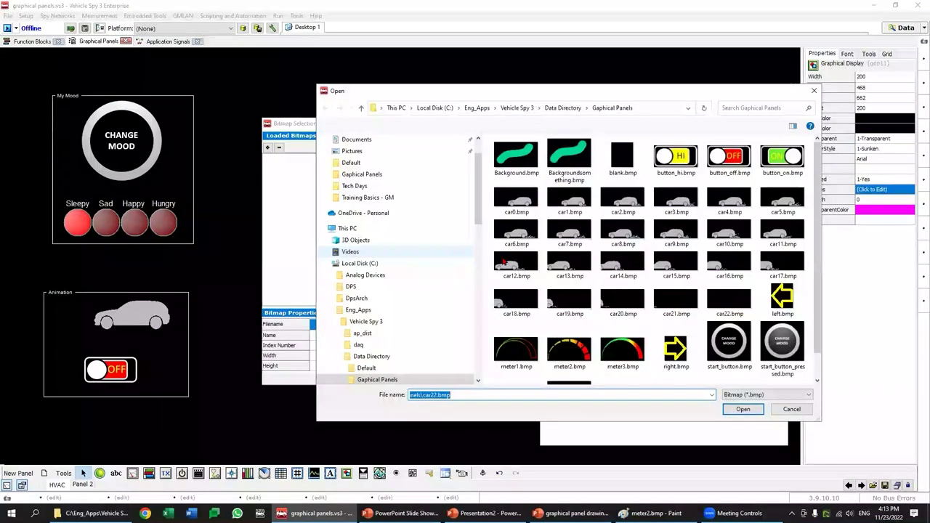
pyautogui.doubleClick(623, 149)
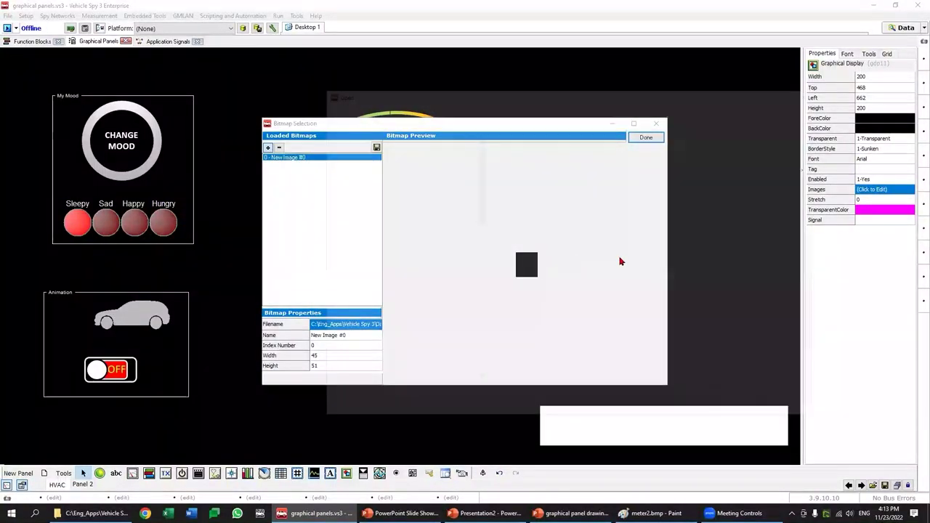
pyautogui.doubleClick(618, 260)
pyautogui.doubleClick(782, 298)
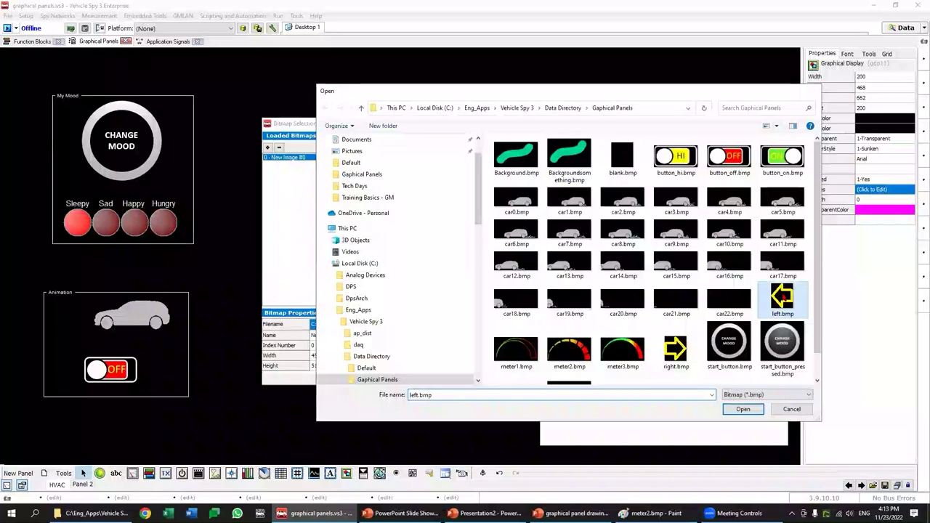
pyautogui.click(633, 140)
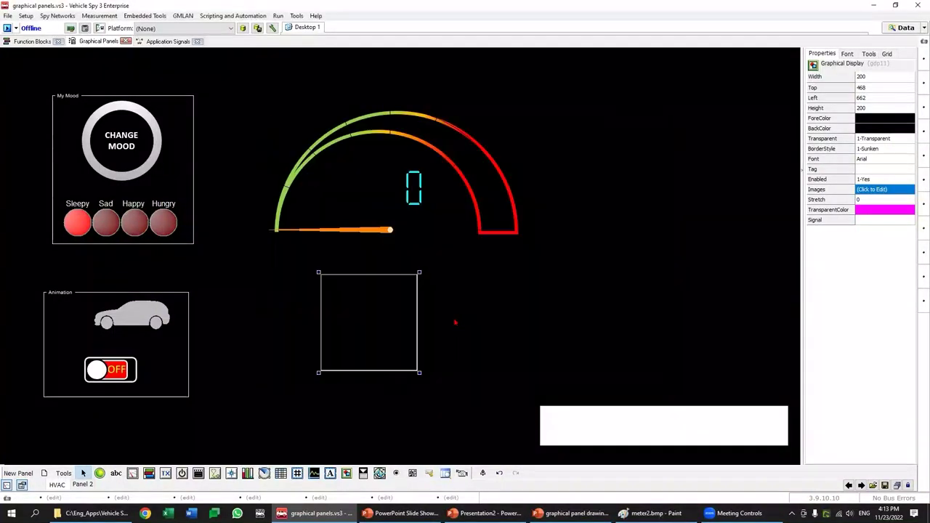
# Step: Shrink the graphical display to about 108 by 90 and set its border style to 0-None
pyautogui.click(420, 346)
pyautogui.click(396, 358)
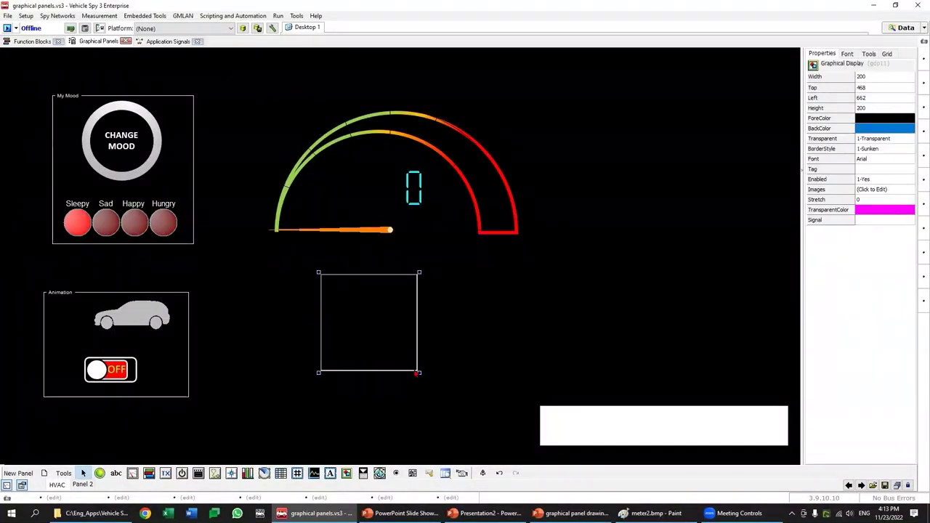
pyautogui.moveTo(398, 331); pyautogui.dragTo(398, 327)
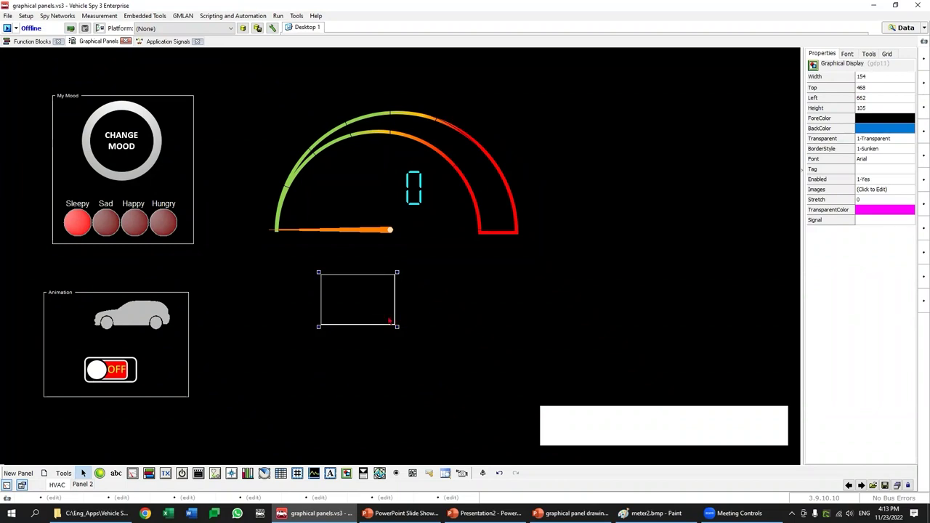
pyautogui.click(884, 156)
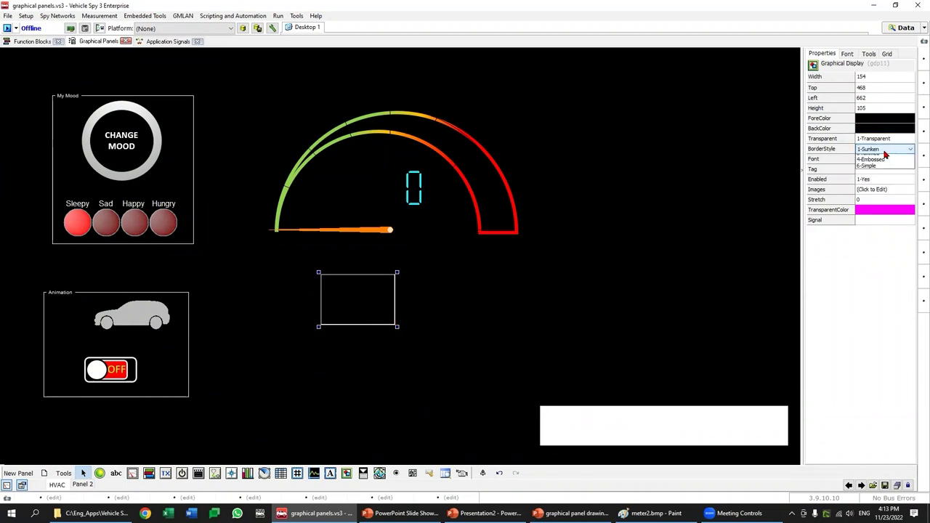
pyautogui.click(868, 156)
pyautogui.moveTo(396, 326); pyautogui.dragTo(374, 319)
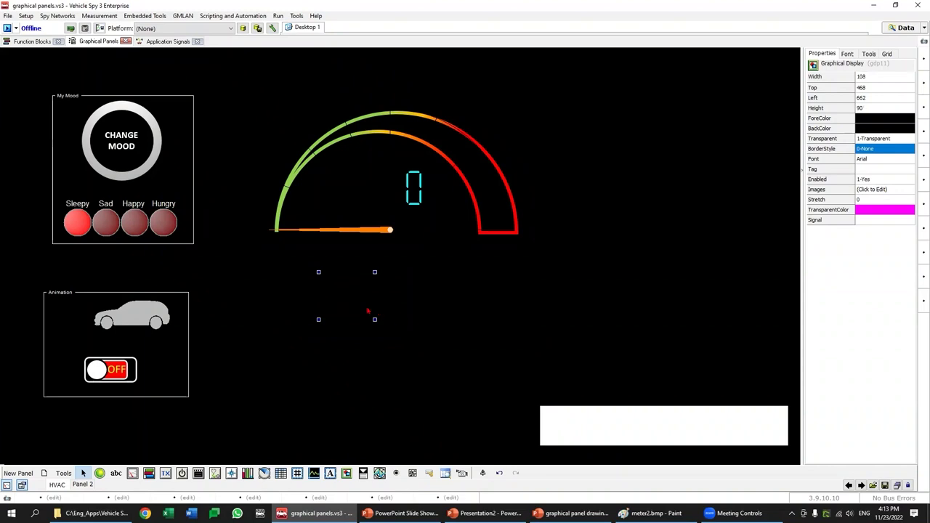
# Step: Place a copy of the graphical display beside the original at about left 822, top 471, and check the copy's loaded images
pyautogui.moveTo(369, 307); pyautogui.dragTo(444, 307)
pyautogui.click(869, 190)
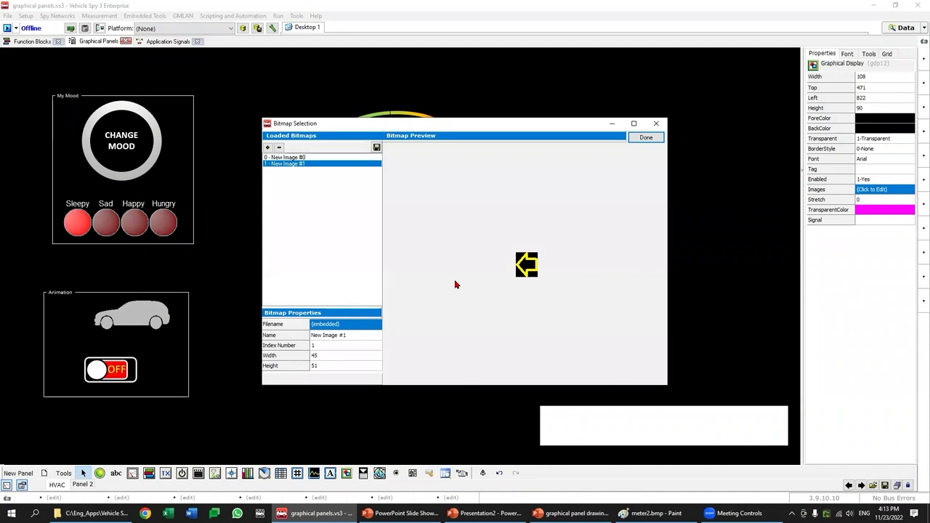
pyautogui.click(652, 137)
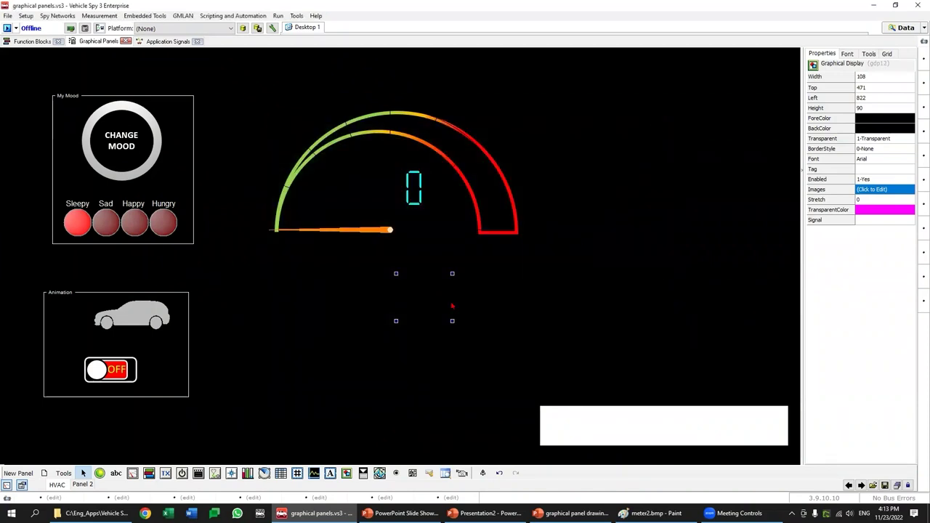
# Step: Undo the placement of the copied graphical display and assign the hazards application signal to the original display
pyautogui.hotkey('ctrl', 'z')
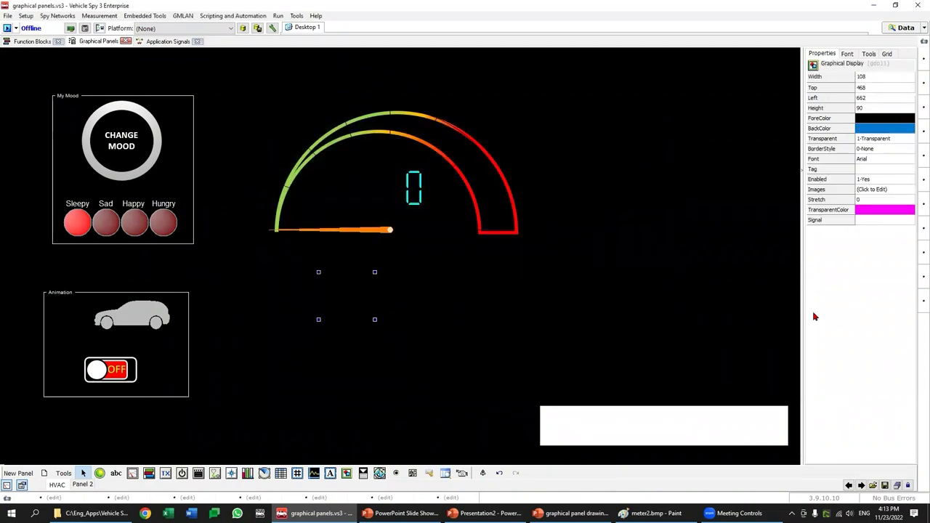
pyautogui.click(879, 219)
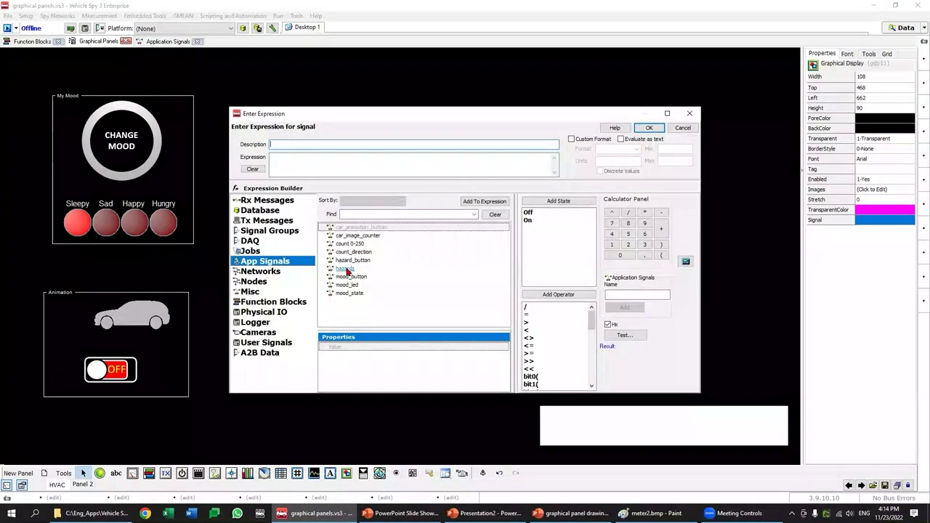
pyautogui.doubleClick(348, 269)
pyautogui.click(648, 128)
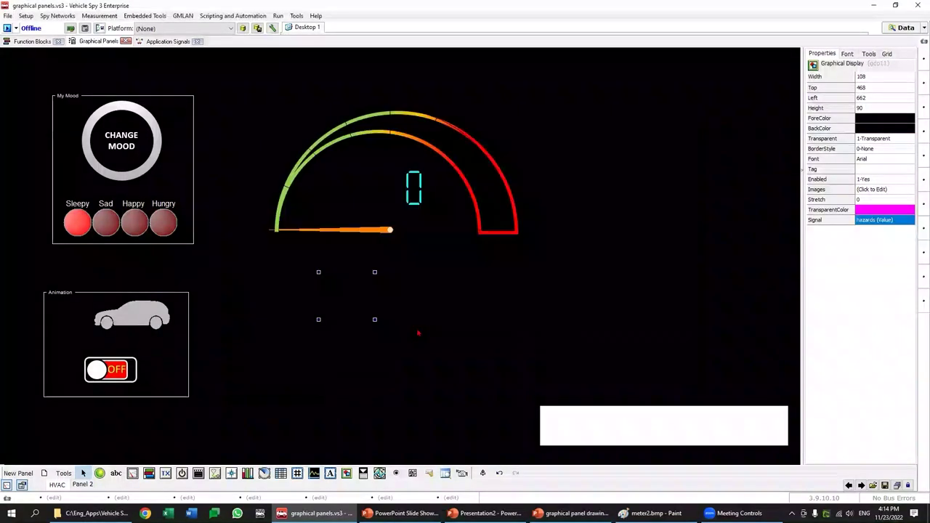
# Step: Place a copy of the graphical display beside the original at about left 823, top 484, and replace its second image with right.bmp
pyautogui.moveTo(339, 306); pyautogui.dragTo(412, 299)
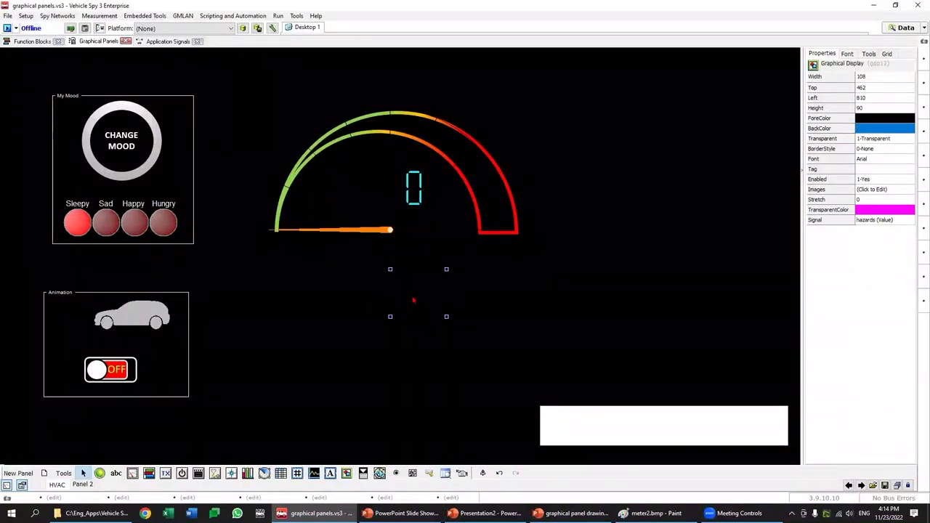
pyautogui.click(875, 190)
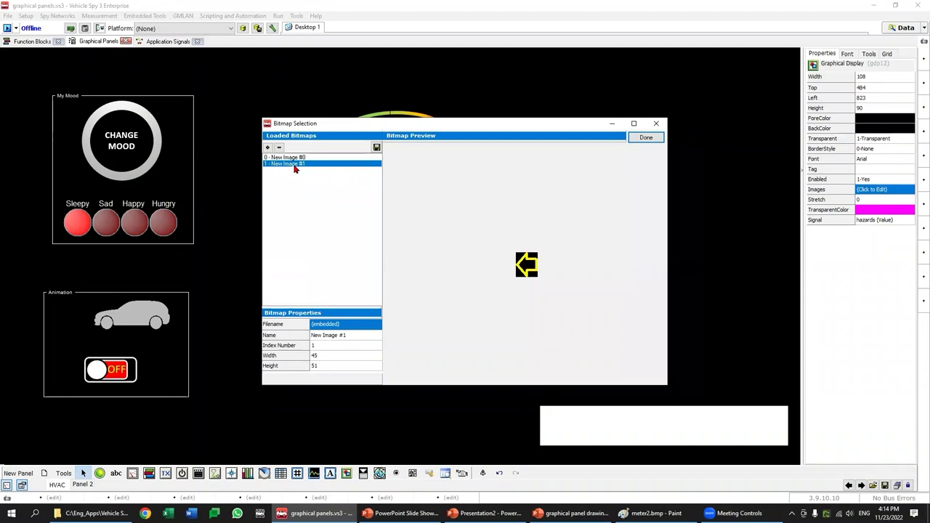
pyautogui.click(279, 149)
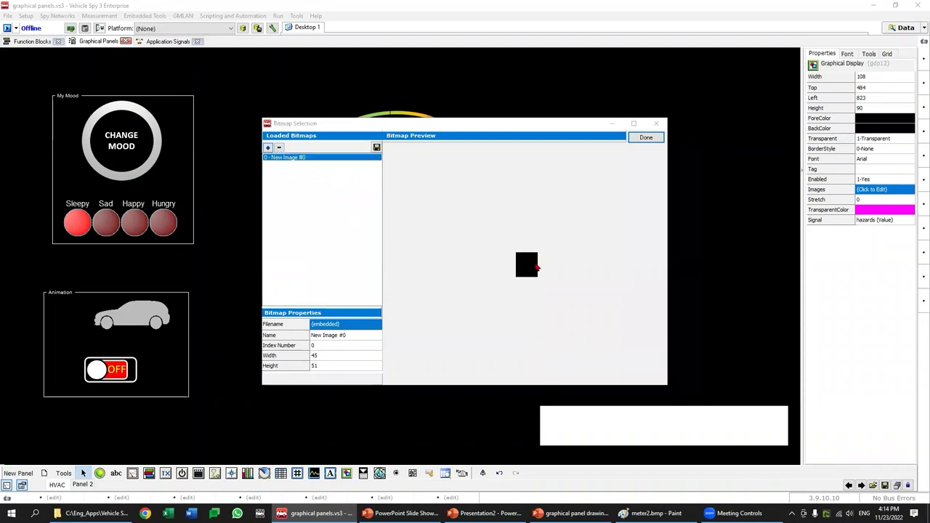
pyautogui.click(536, 268)
pyautogui.doubleClick(676, 343)
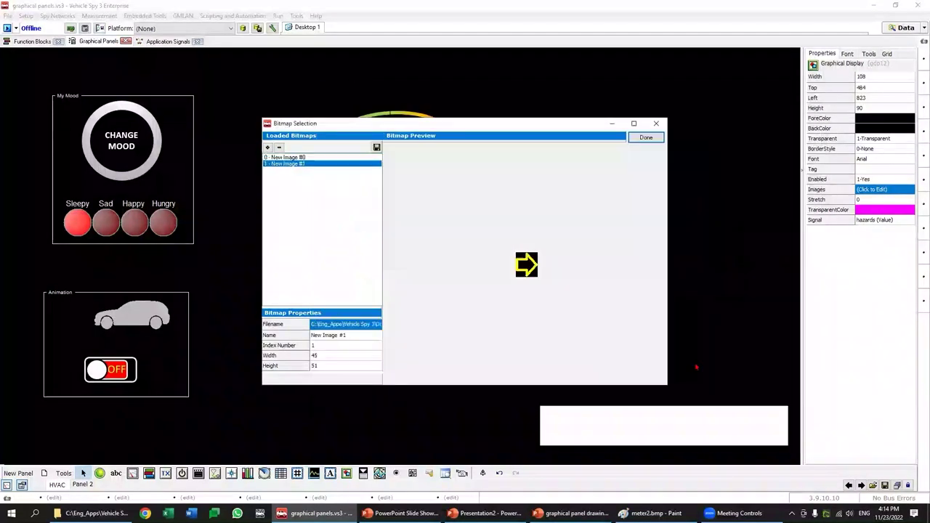
pyautogui.click(646, 138)
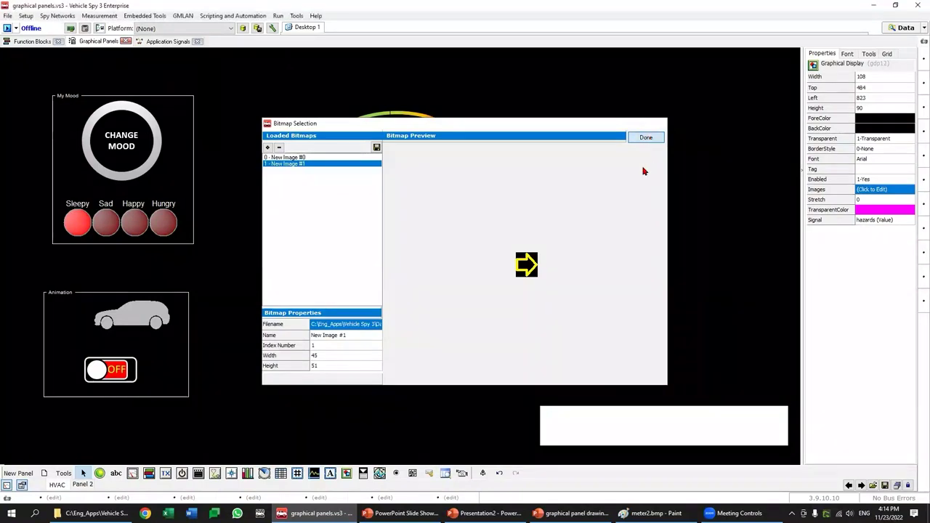
# Step: Move the left-arrow and right-arrow displays to the upper left and upper right sides of the gauge
pyautogui.moveTo(426, 299); pyautogui.dragTo(348, 291)
pyautogui.moveTo(329, 260); pyautogui.dragTo(291, 115)
pyautogui.click(394, 292)
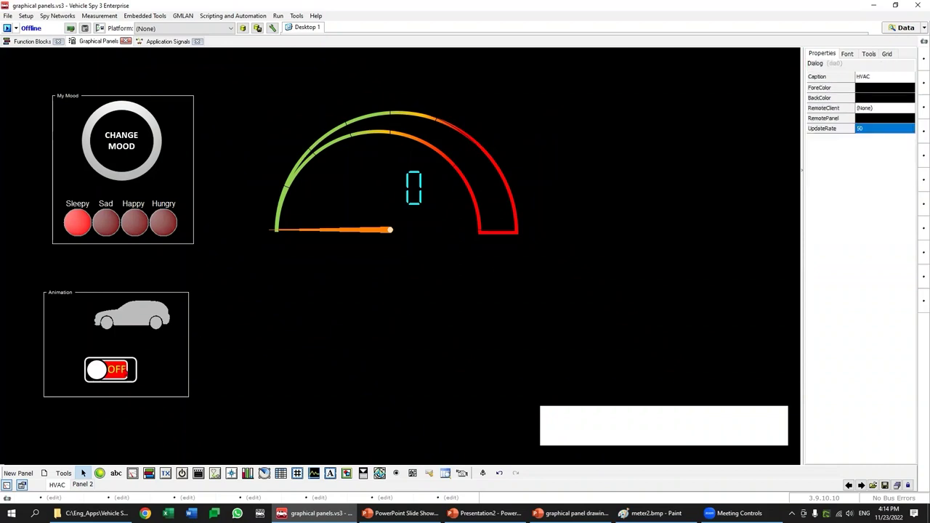
# Step: Copy the animation toggle switch to about left 1240, top 206, and assign the hazard_button signal to the copy
pyautogui.click(132, 374)
pyautogui.moveTo(149, 374); pyautogui.dragTo(150, 374)
pyautogui.moveTo(304, 329); pyautogui.dragTo(636, 164)
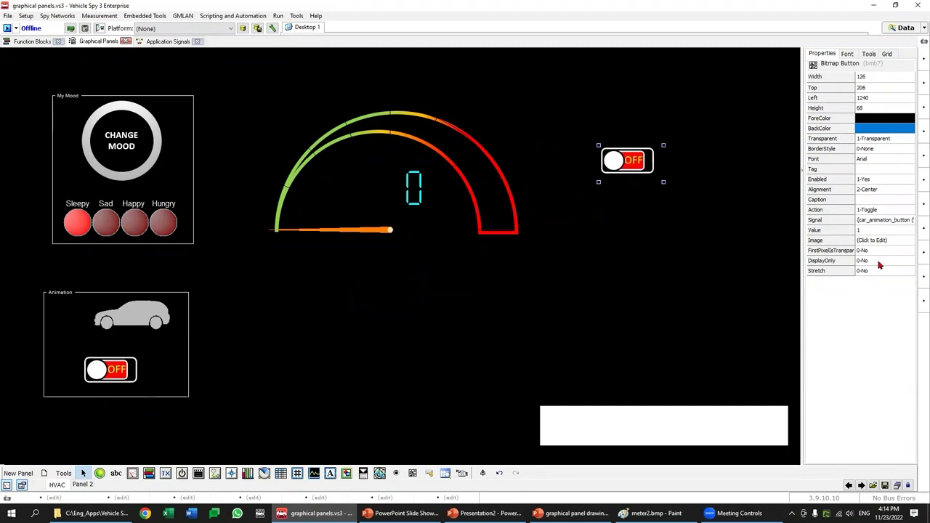
pyautogui.click(887, 220)
pyautogui.click(887, 219)
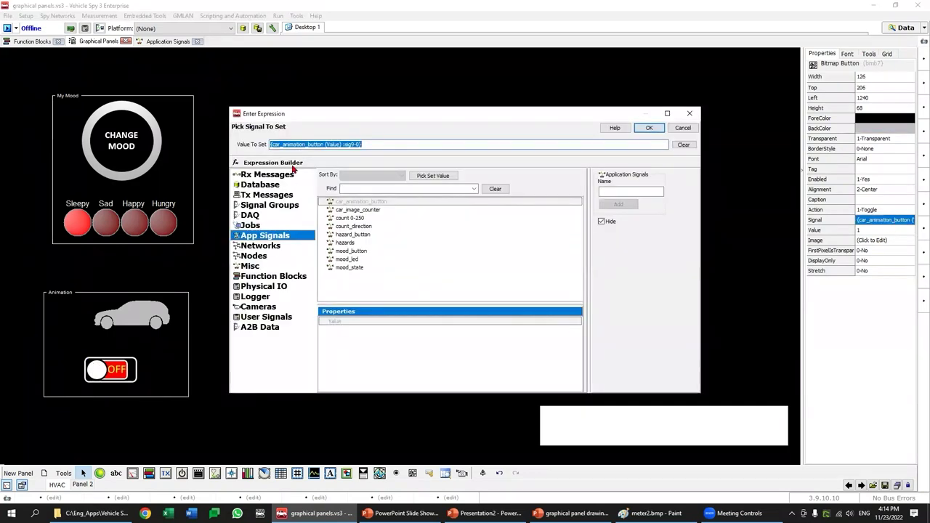
pyautogui.click(353, 234)
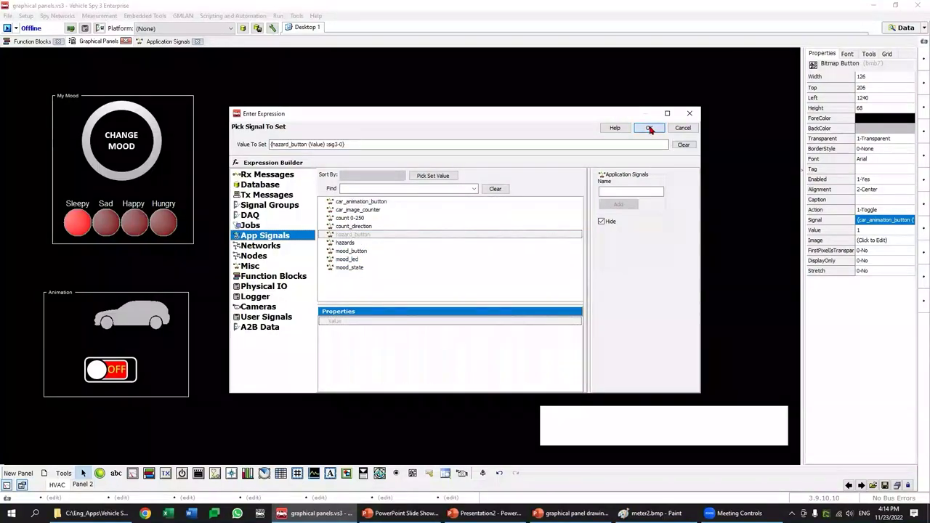
pyautogui.click(649, 127)
# Step: Review the script of the hazards function block and return to the graphical panel
pyautogui.click(23, 44)
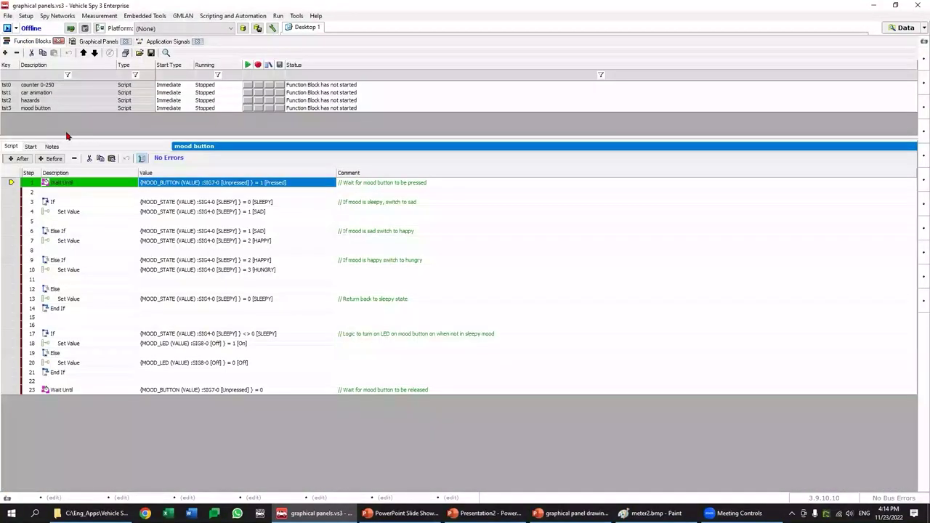
pyautogui.click(38, 101)
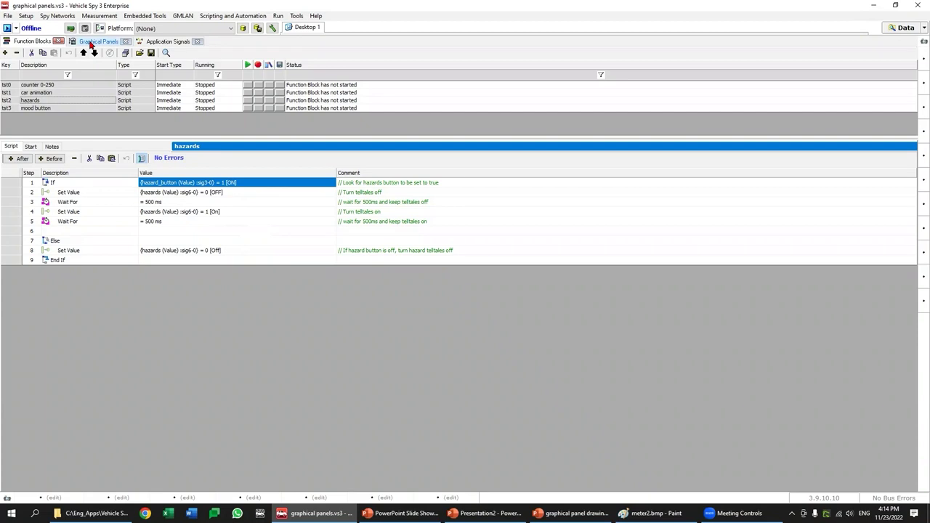
pyautogui.click(90, 44)
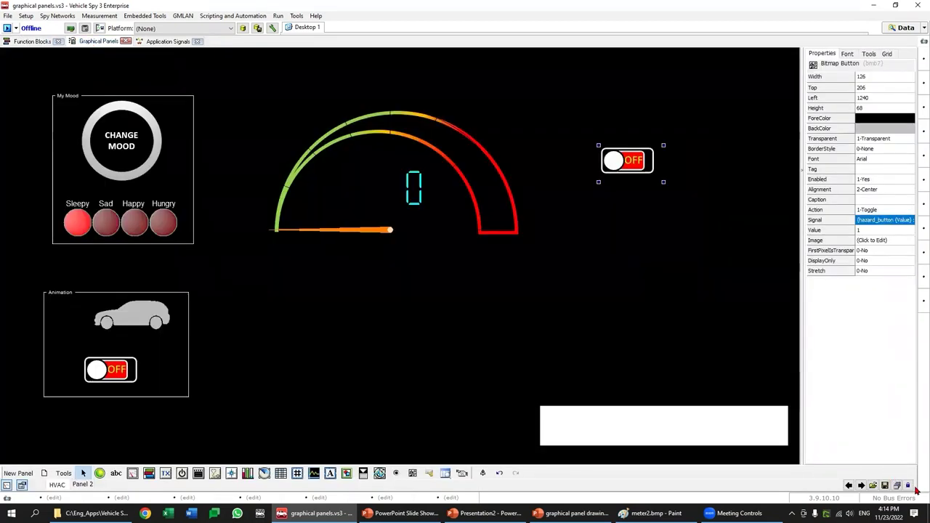
# Step: Lock the HVAC panel, start the simulation, and switch the new hazard toggle on to test the arrows
pyautogui.click(909, 486)
pyautogui.click(617, 160)
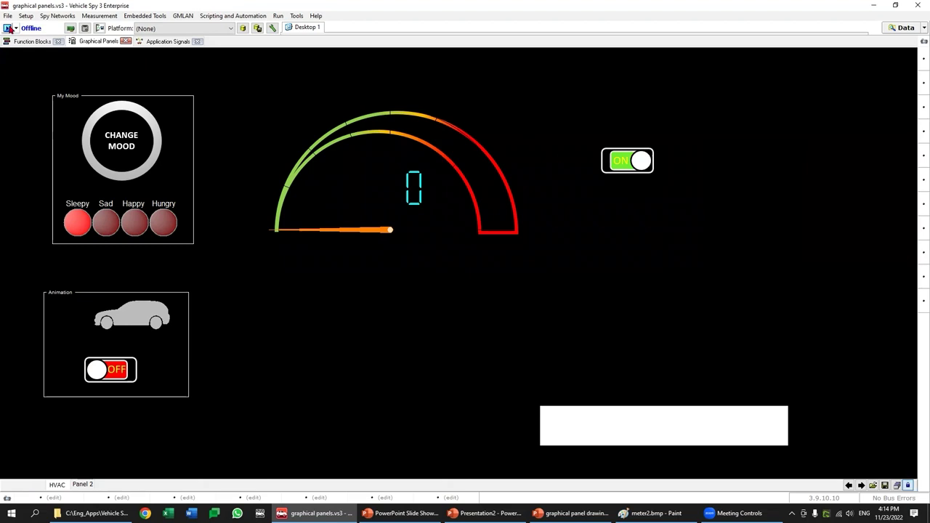
pyautogui.press('F9')
pyautogui.click(627, 159)
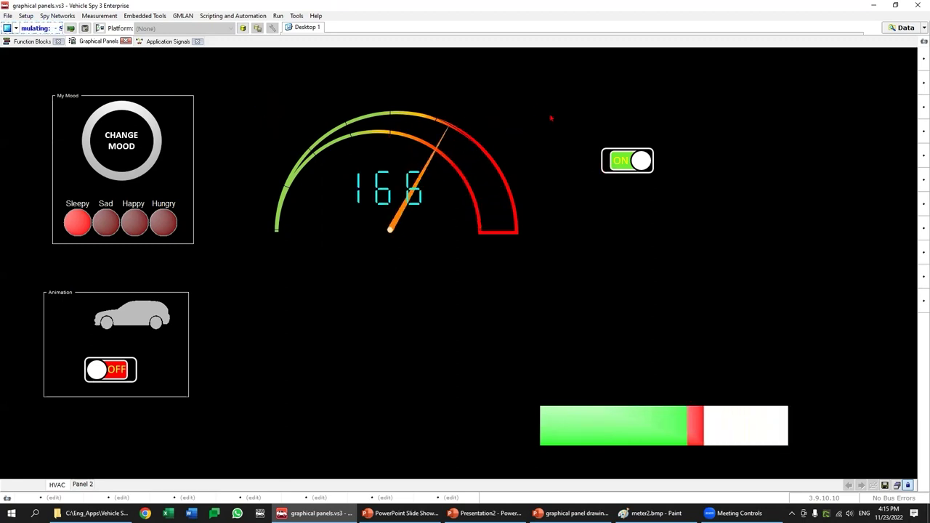
# Step: Unlock the panel, add a graphical display at about left 1220, top 398, and load text.bmp as its image
pyautogui.doubleClick(581, 189)
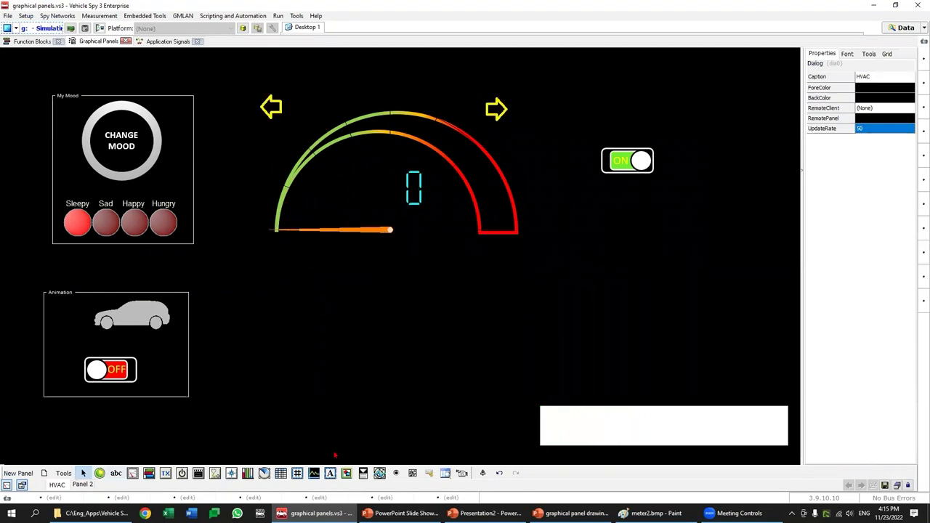
pyautogui.click(346, 474)
pyautogui.click(590, 240)
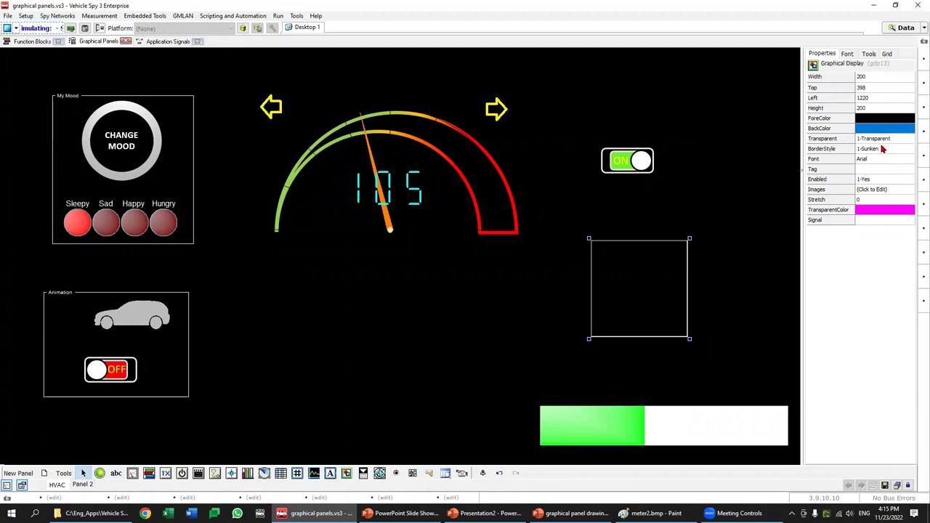
pyautogui.click(879, 189)
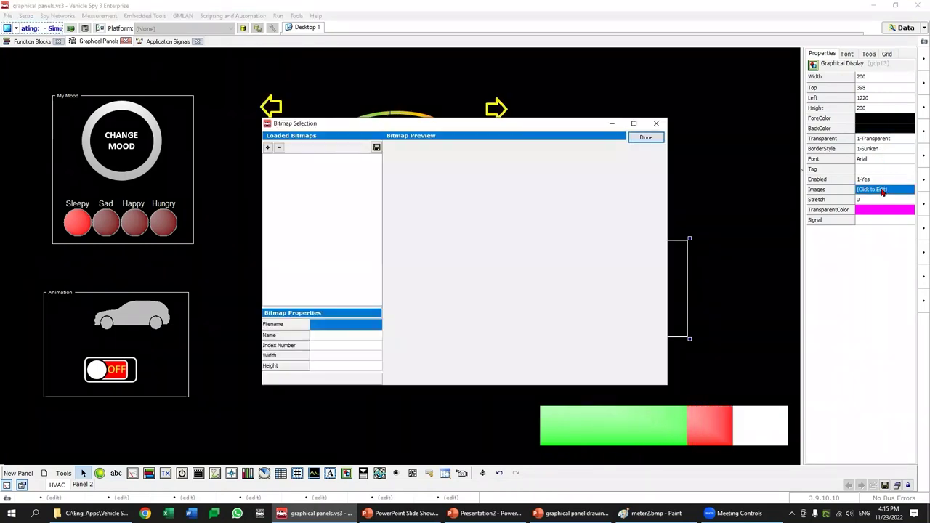
pyautogui.click(267, 147)
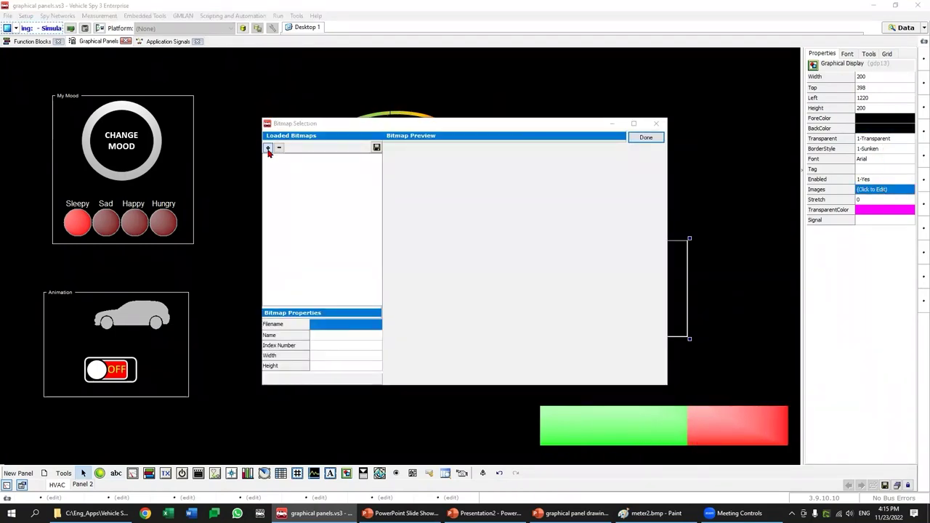
pyautogui.scroll(-1, 639, 188)
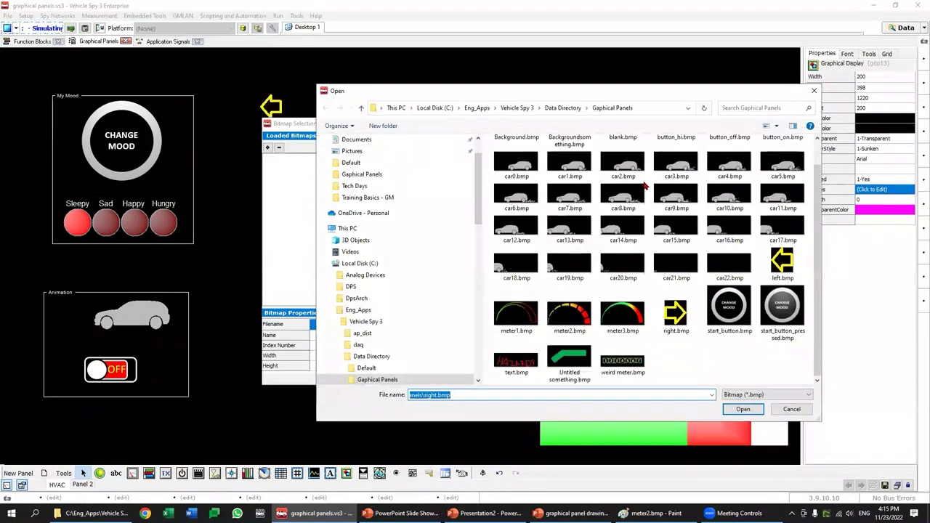
pyautogui.doubleClick(539, 371)
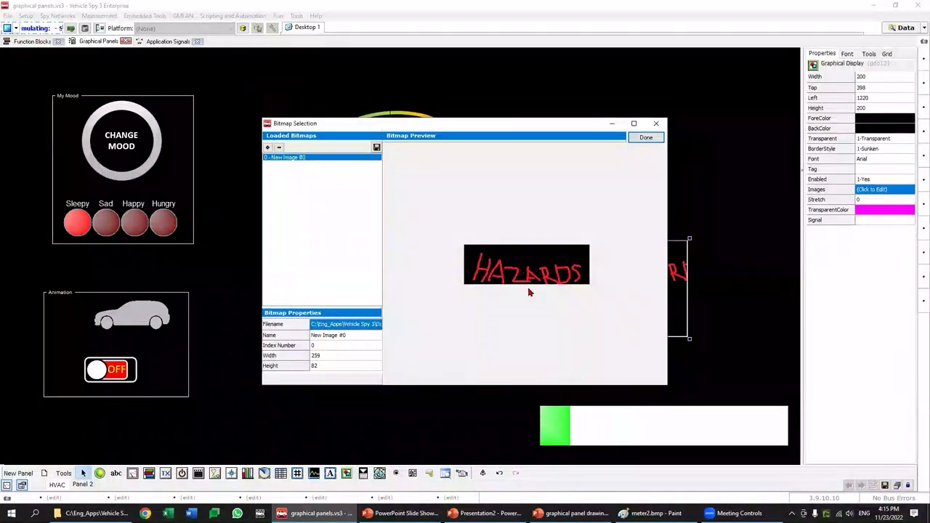
pyautogui.click(646, 138)
# Step: Move the HAZARDS text display above the hazard toggle, set its border style to 0-None, and resize it to about 265 by 108
pyautogui.moveTo(688, 338); pyautogui.dragTo(721, 316)
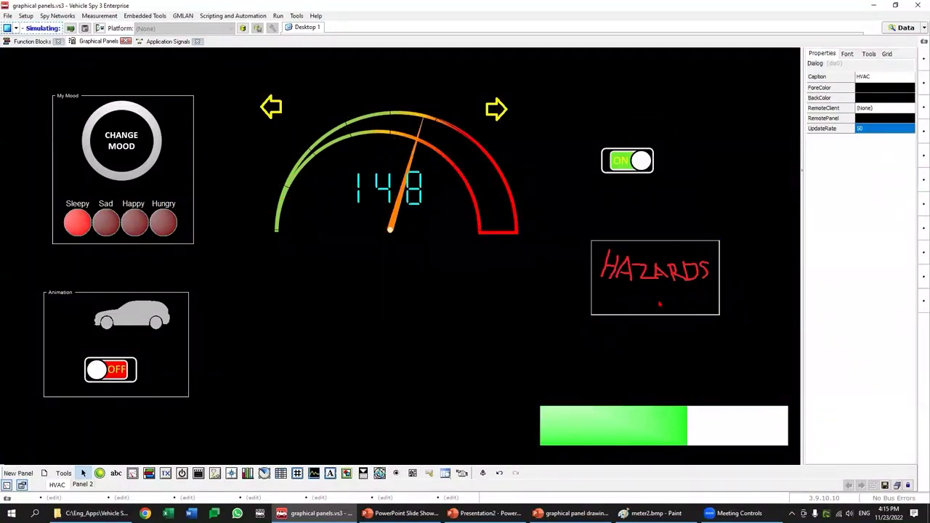
pyautogui.moveTo(654, 276); pyautogui.dragTo(630, 122)
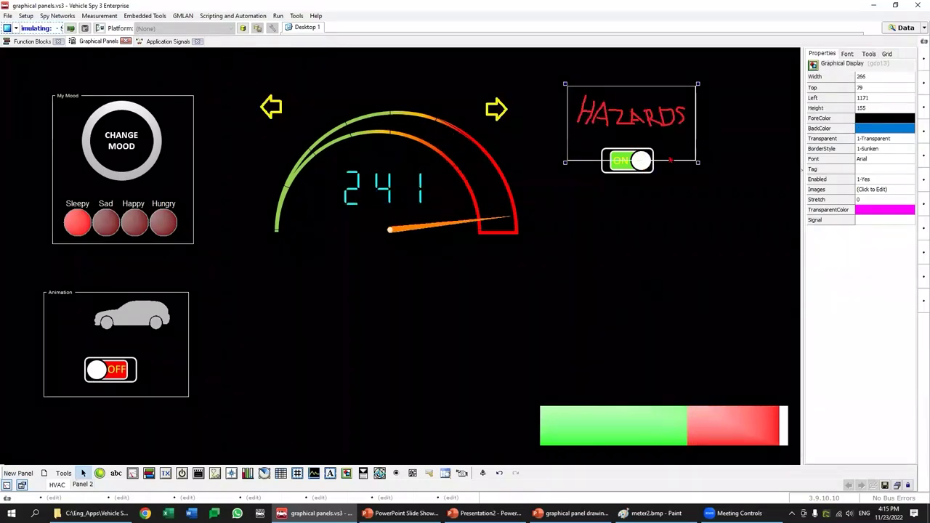
pyautogui.click(872, 149)
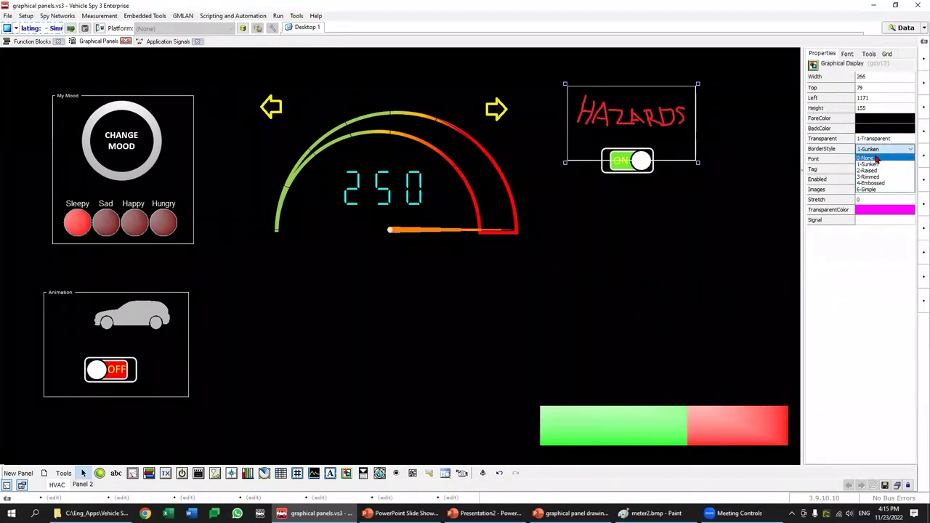
pyautogui.click(872, 158)
pyautogui.moveTo(694, 161)
pyautogui.mouseDown()
pyautogui.moveTo(698, 171)
pyautogui.moveTo(697, 148)
pyautogui.mouseUp()
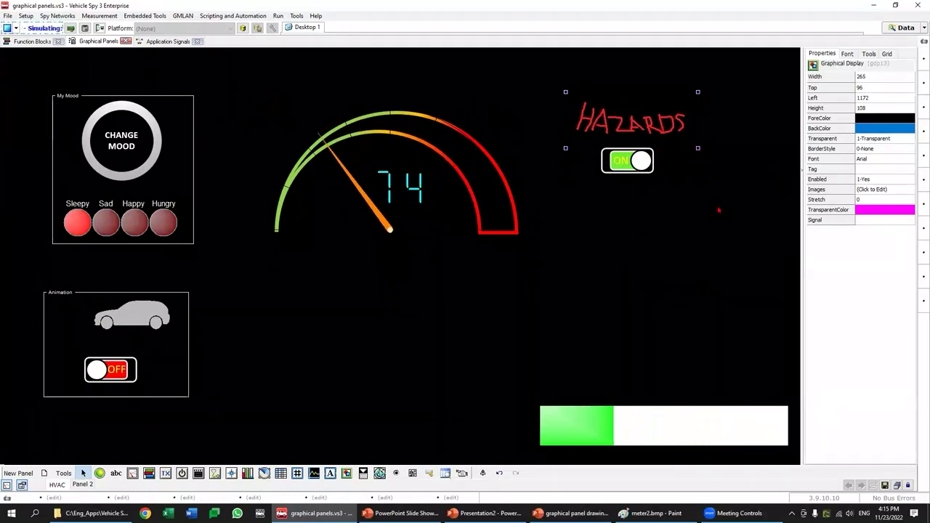
# Step: Lock the panel and test the hazard toggle, the car animation switch and the change mood button in the running simulation
pyautogui.click(888, 485)
pyautogui.click(630, 164)
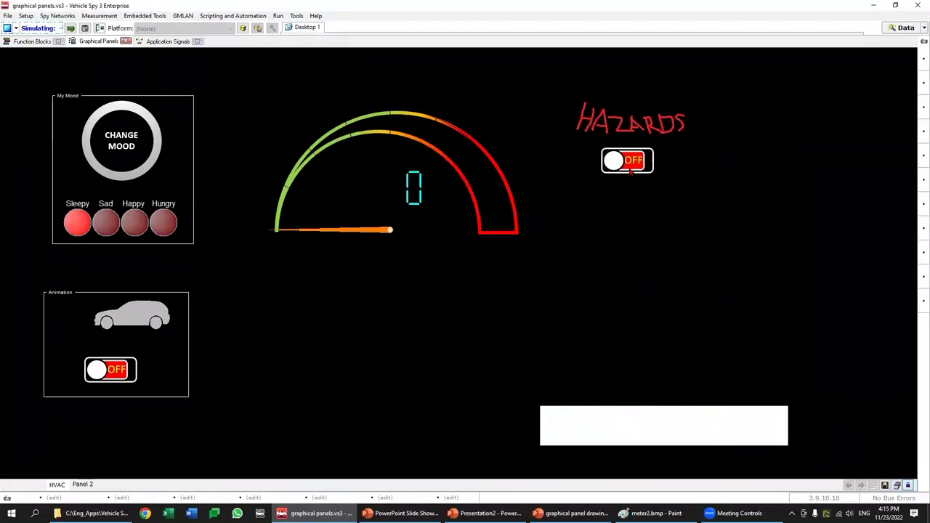
pyautogui.click(629, 165)
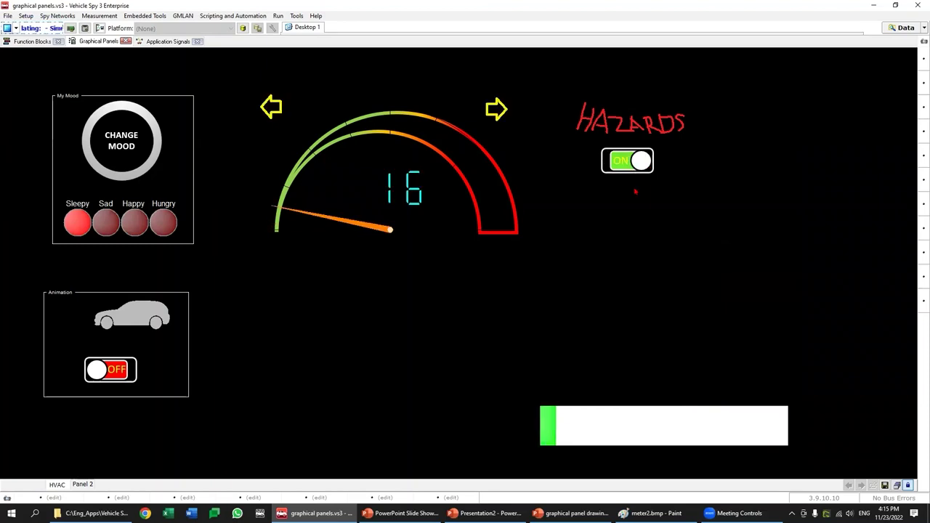
pyautogui.click(115, 371)
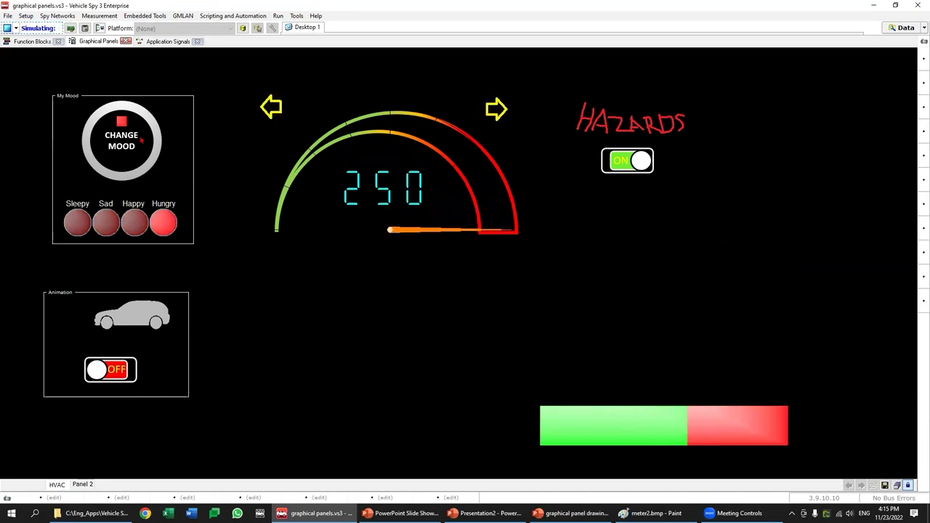
pyautogui.click(142, 140)
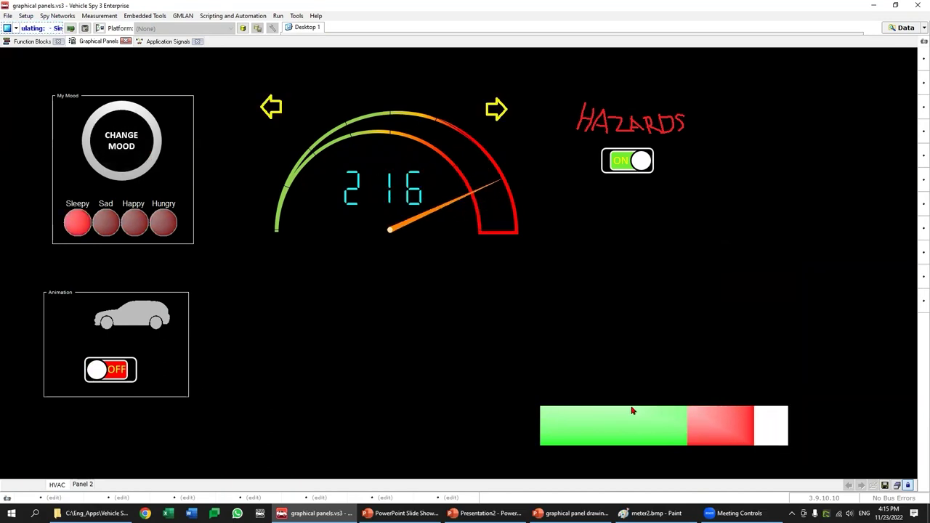
# Step: Unlock the panel, switch to PowerPoint, and view the bent green shape on slide 3 of graphical panel drawings.pptx
pyautogui.click(909, 486)
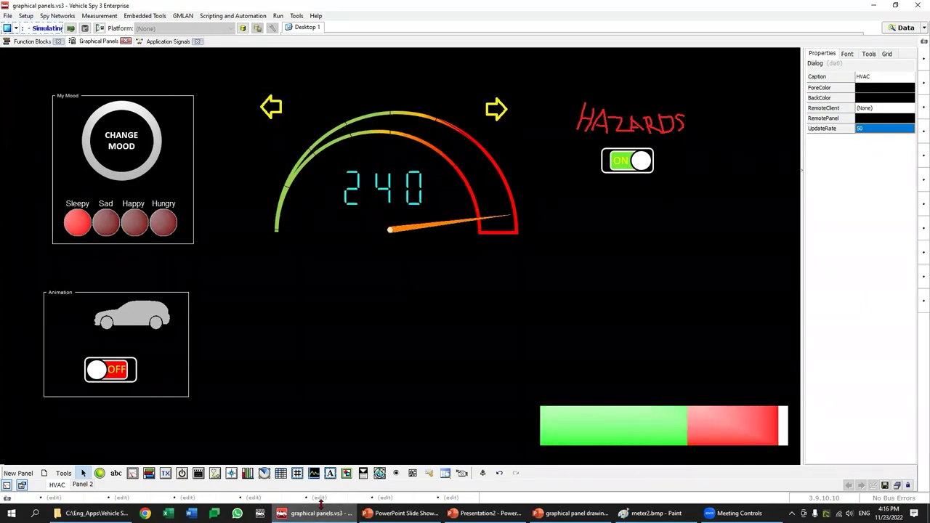
pyautogui.click(403, 512)
pyautogui.click(485, 513)
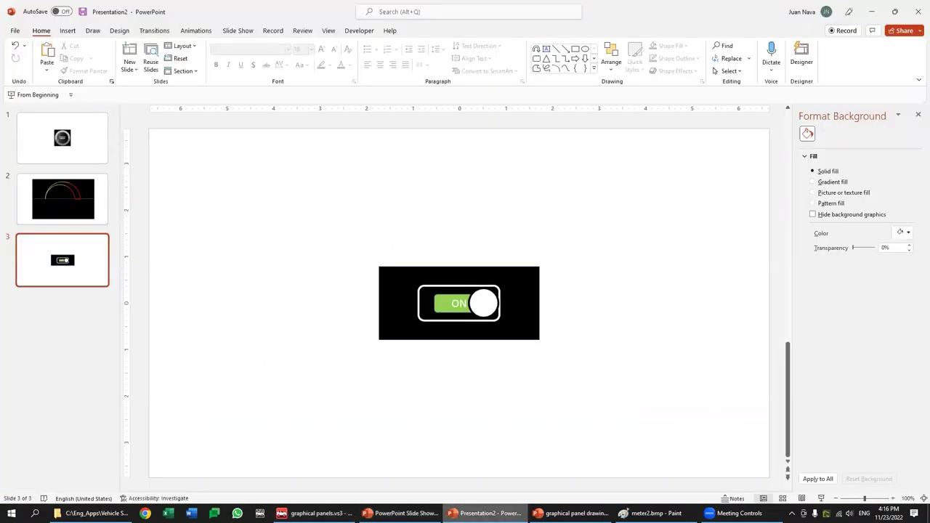
pyautogui.click(572, 513)
pyautogui.click(72, 292)
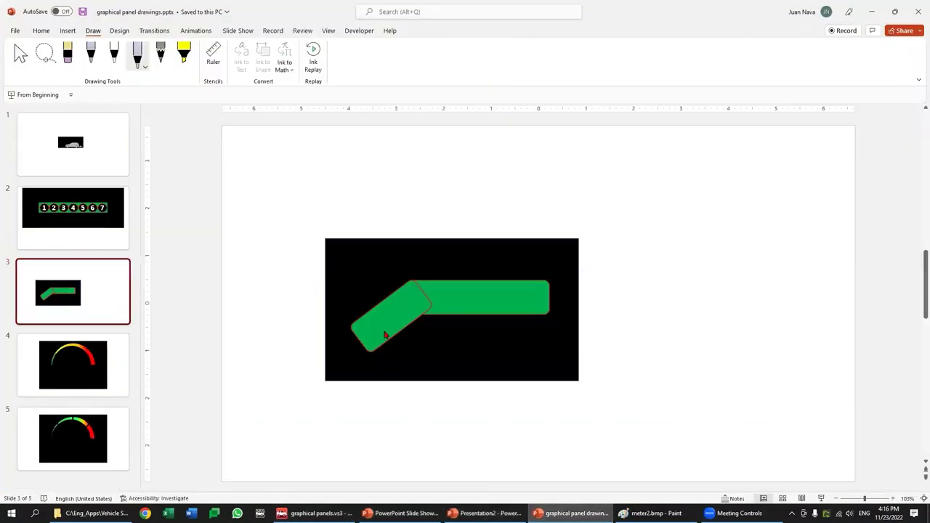
pyautogui.click(466, 300)
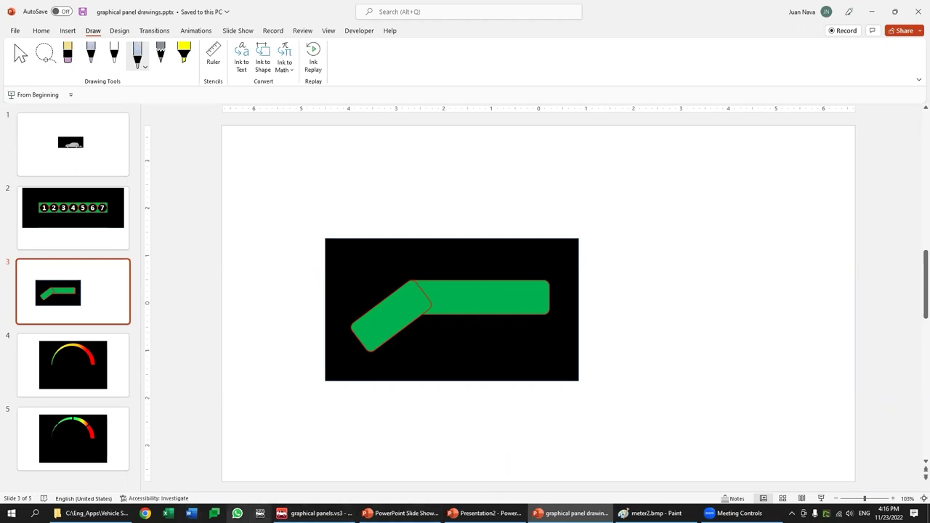
# Step: Switch to Vehicle Spy, add a graphical display below the gauge at about left 555, top 477, and load Untitled something.bmp as its image
pyautogui.click(316, 512)
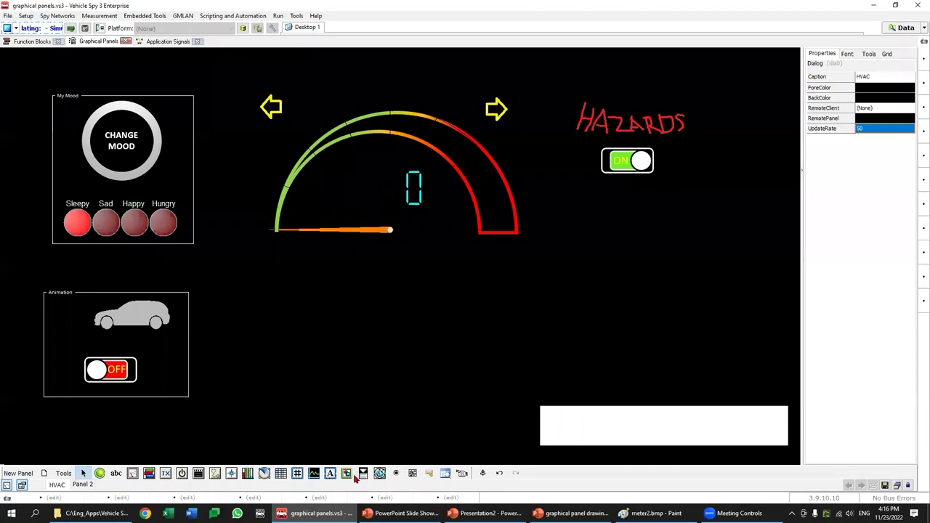
pyautogui.click(338, 364)
pyautogui.moveTo(323, 329); pyautogui.dragTo(277, 273)
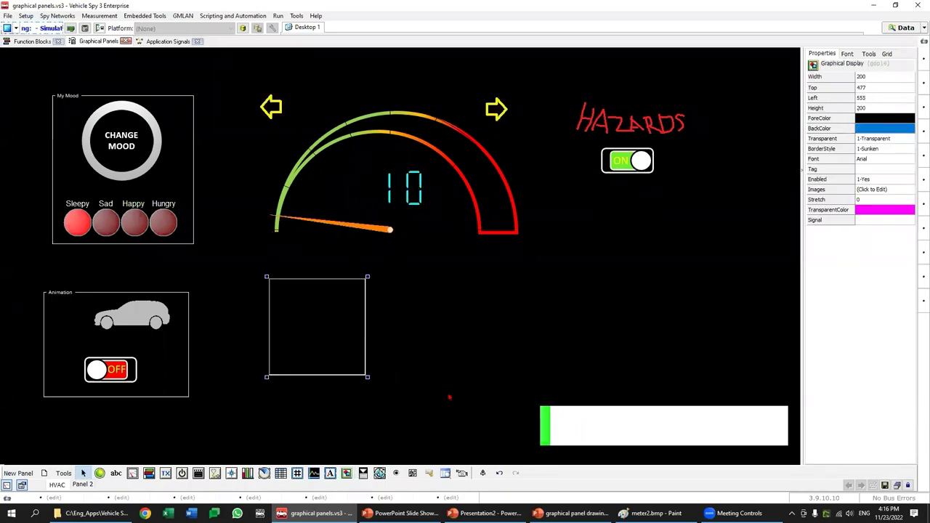
pyautogui.click(873, 190)
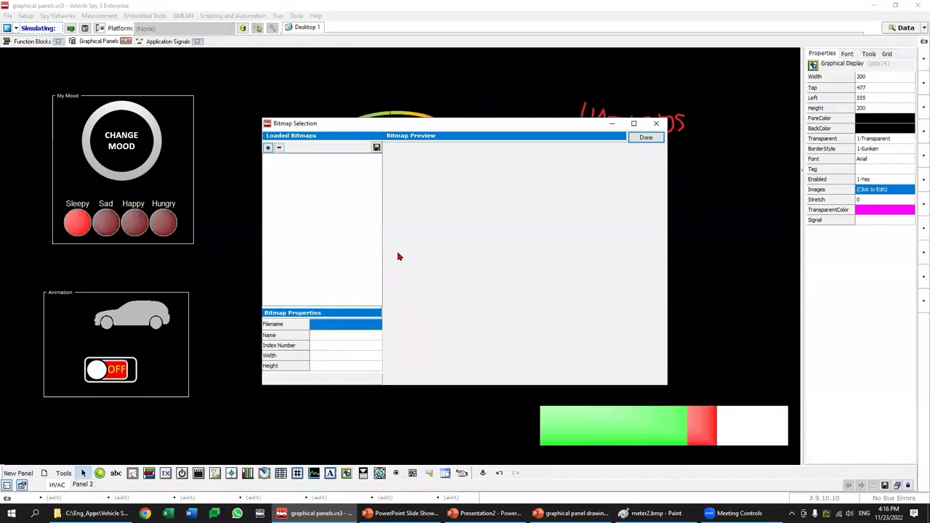
pyautogui.click(461, 264)
pyautogui.scroll(-1, 622, 265)
pyautogui.click(564, 356)
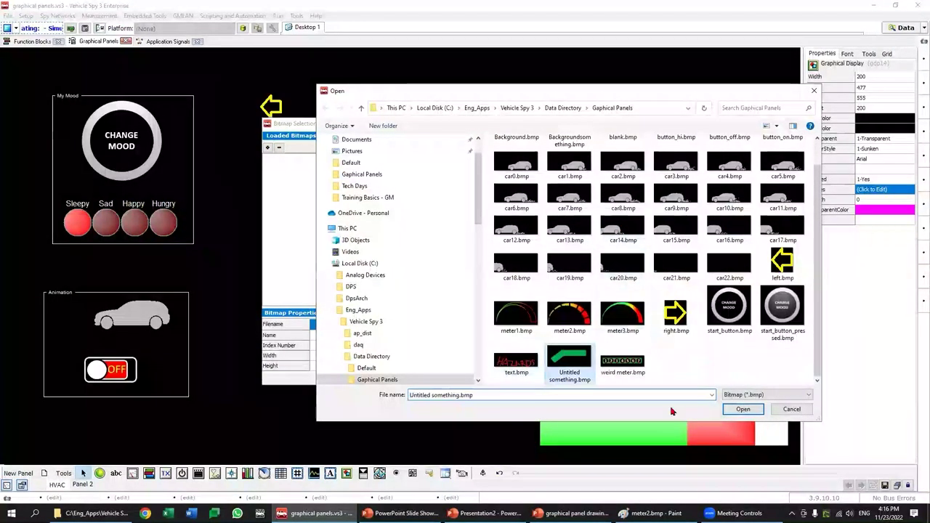
pyautogui.click(741, 409)
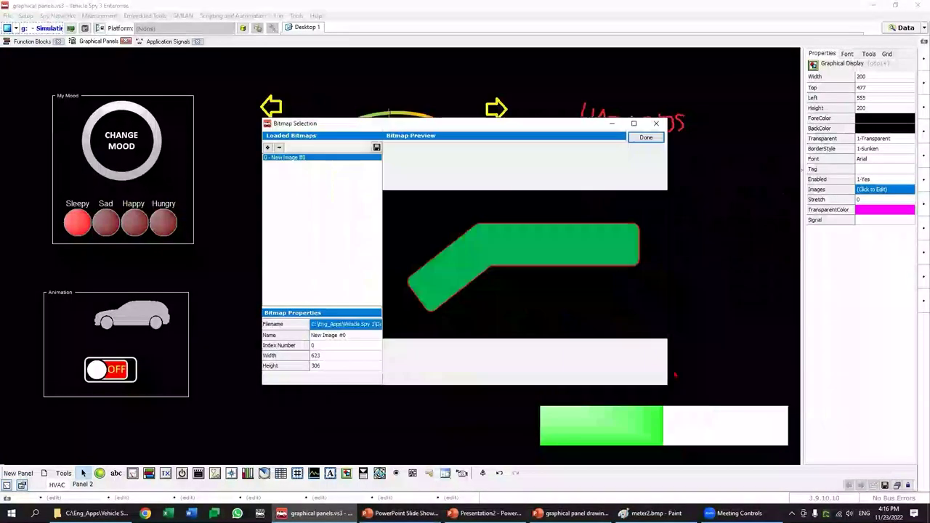
pyautogui.click(651, 139)
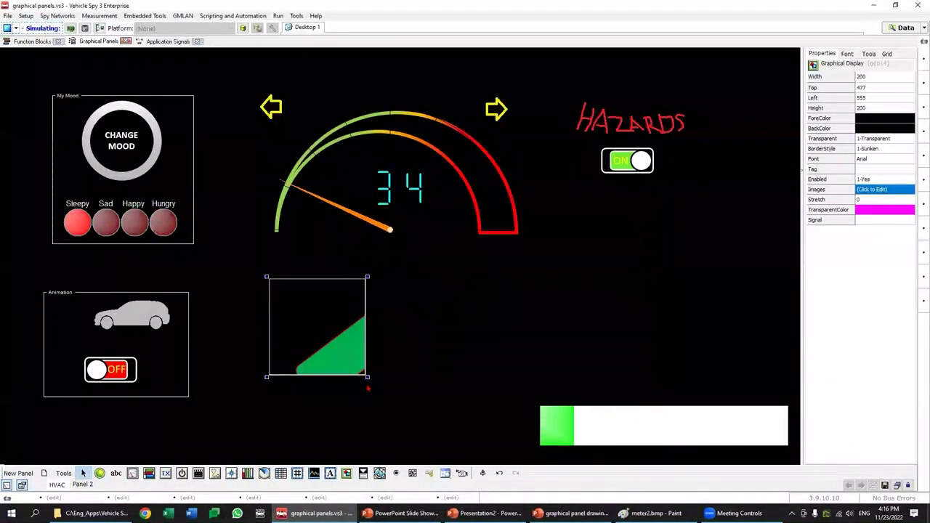
# Step: Resize the green shape's display to about 614 by 325 and place it below the gauge at about left 563, top 488
pyautogui.moveTo(368, 377); pyautogui.dragTo(569, 437)
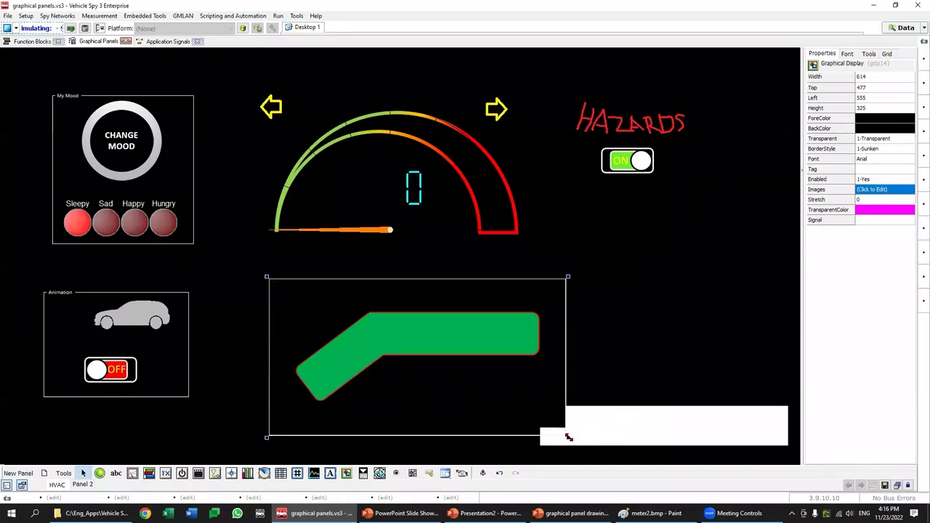
pyautogui.moveTo(544, 359); pyautogui.dragTo(661, 422)
pyautogui.click(661, 421)
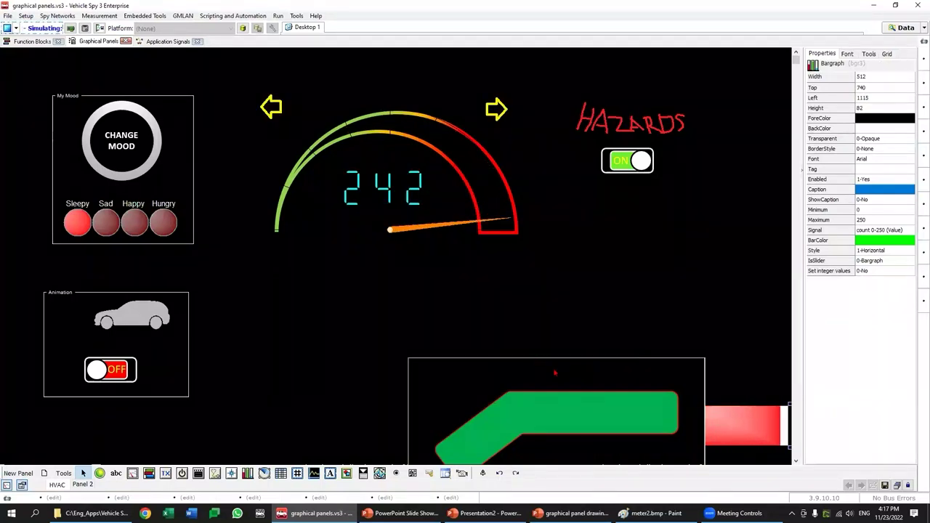
pyautogui.click(589, 372)
pyautogui.moveTo(589, 373); pyautogui.dragTo(455, 298)
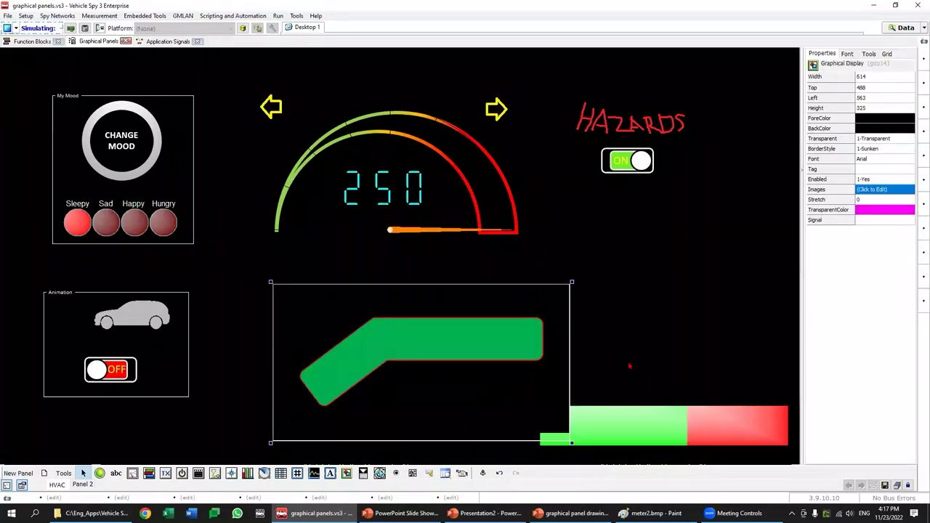
# Step: Try to move the bargraph out from behind the graphical display
pyautogui.click(629, 381)
pyautogui.click(631, 407)
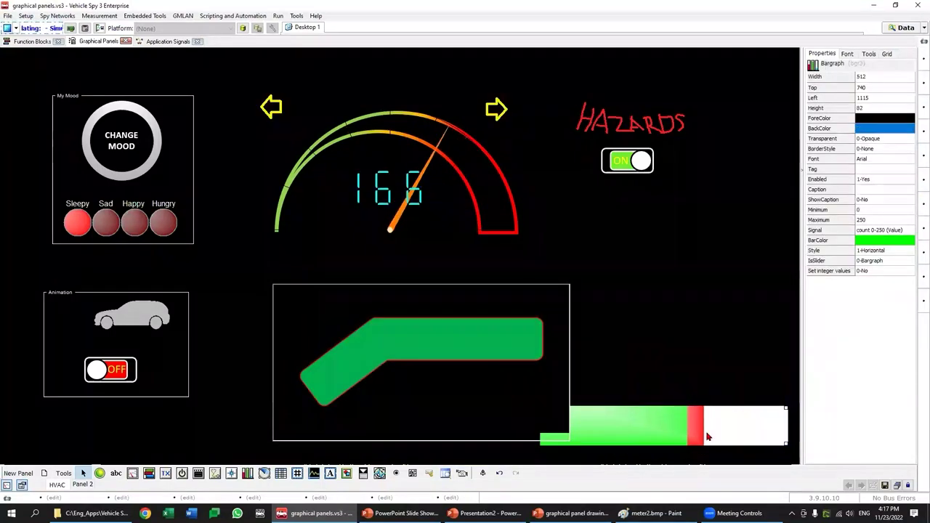
pyautogui.moveTo(631, 406); pyautogui.dragTo(826, 313)
pyautogui.hotkey('ctrl', 'z')
# Step: Move the green shape's display to about left 1043, top 331, and the bargraph to about left 582, top 617, below the gauge
pyautogui.click(501, 292)
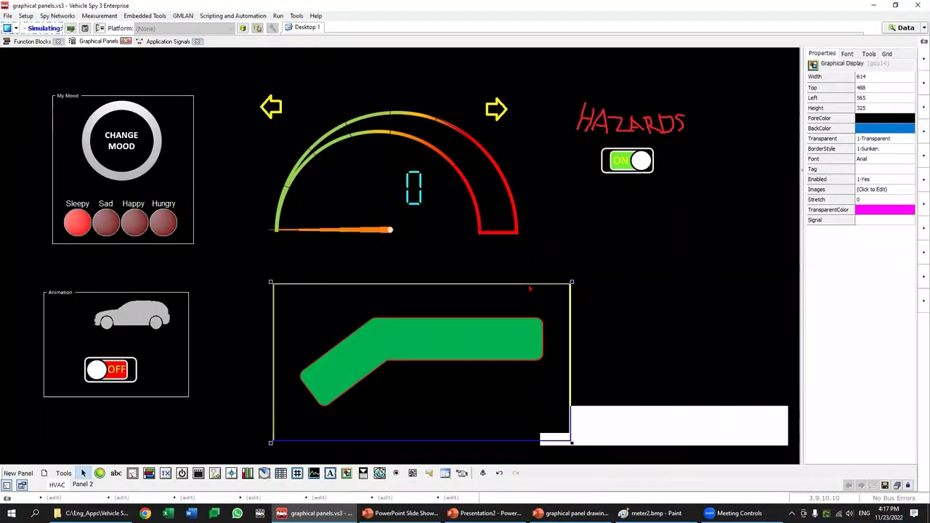
pyautogui.moveTo(499, 292); pyautogui.dragTo(732, 217)
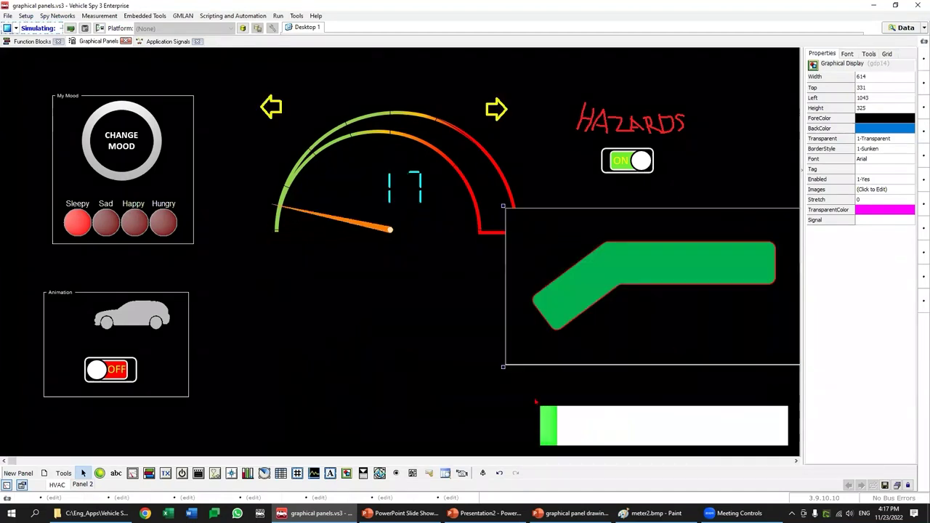
pyautogui.click(731, 451)
pyautogui.click(662, 429)
pyautogui.moveTo(654, 429); pyautogui.dragTo(419, 392)
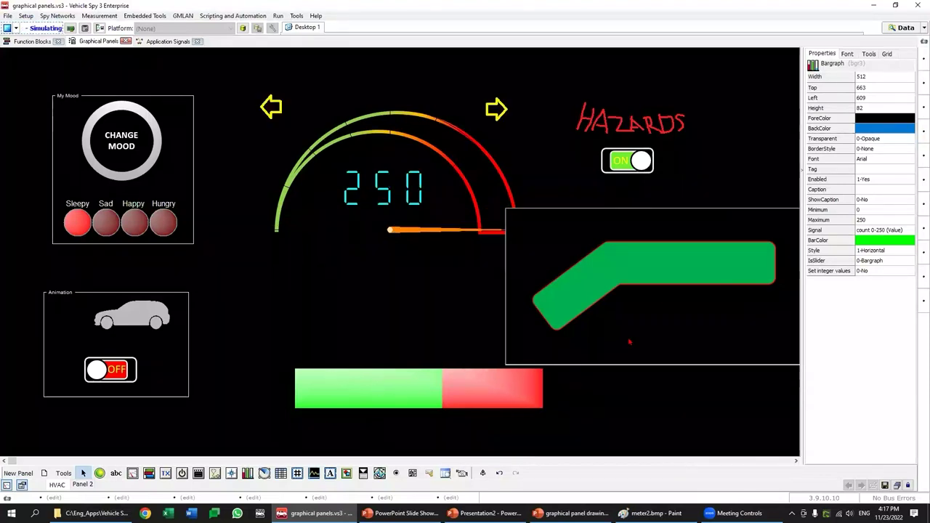
pyautogui.moveTo(458, 374); pyautogui.dragTo(422, 370)
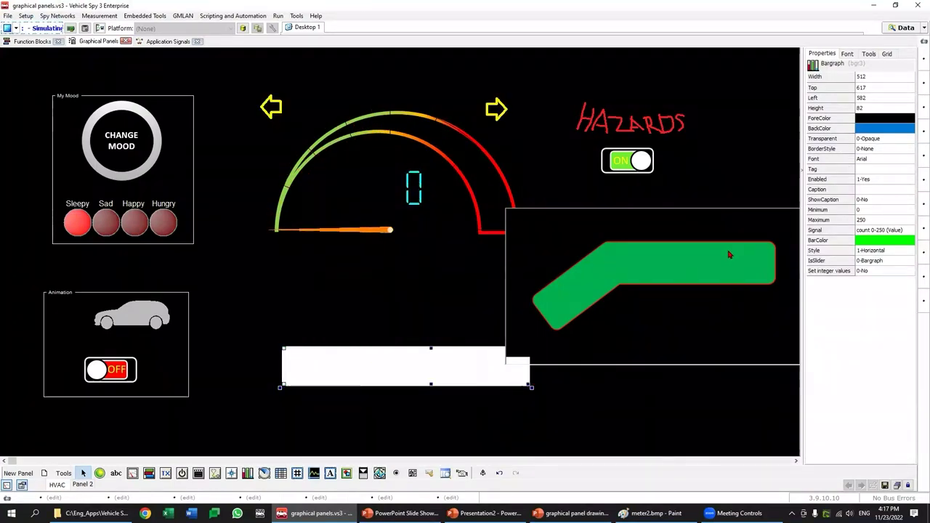
# Step: Set the bargraph's height to 150 and move the green shape's display over it, at about left 516, top 514
pyautogui.click(872, 107)
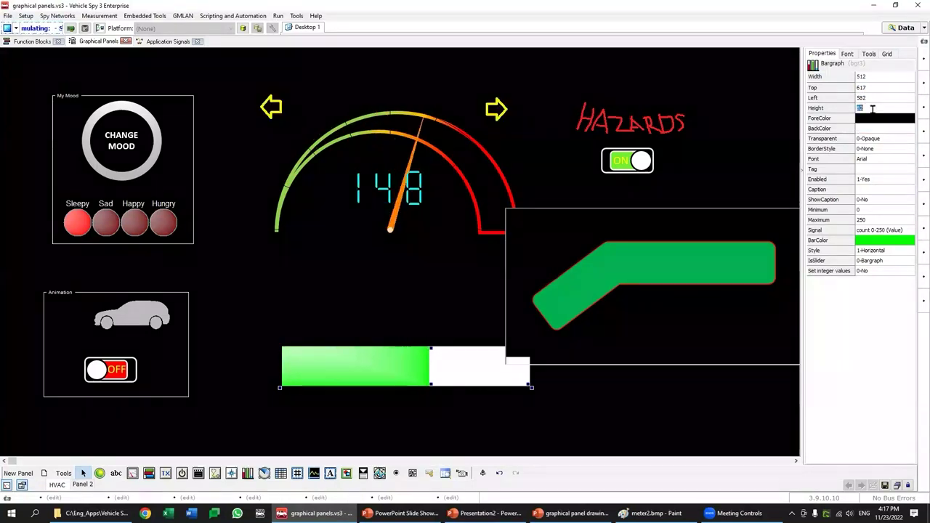
pyautogui.write('150')
pyautogui.press('Return')
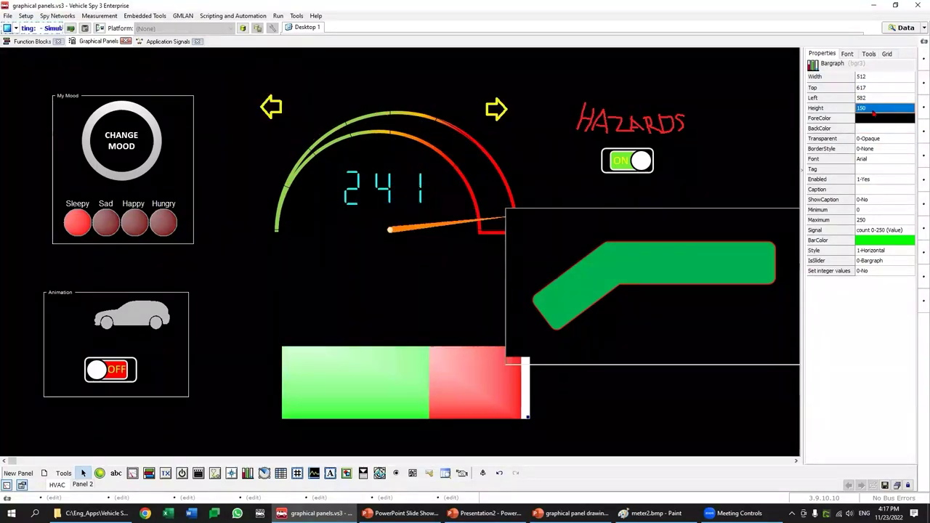
pyautogui.click(738, 238)
pyautogui.moveTo(721, 250); pyautogui.dragTo(464, 337)
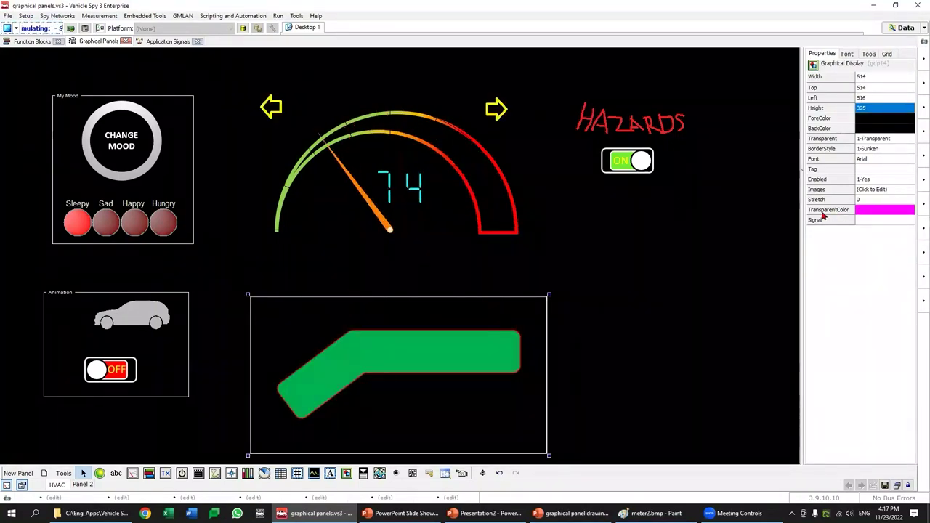
# Step: Open the custom color definition for the display's transparent color and switch to graphical panel drawings.pptx in PowerPoint
pyautogui.click(874, 214)
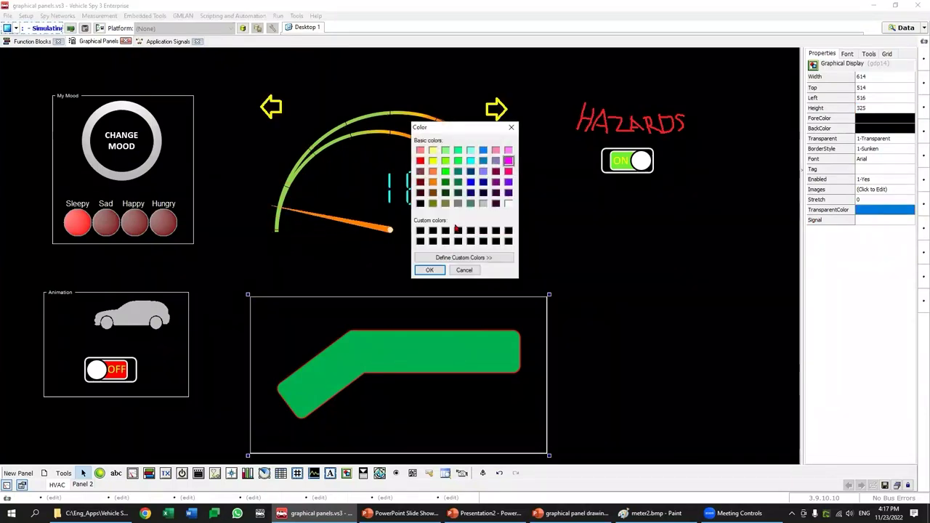
pyautogui.click(465, 257)
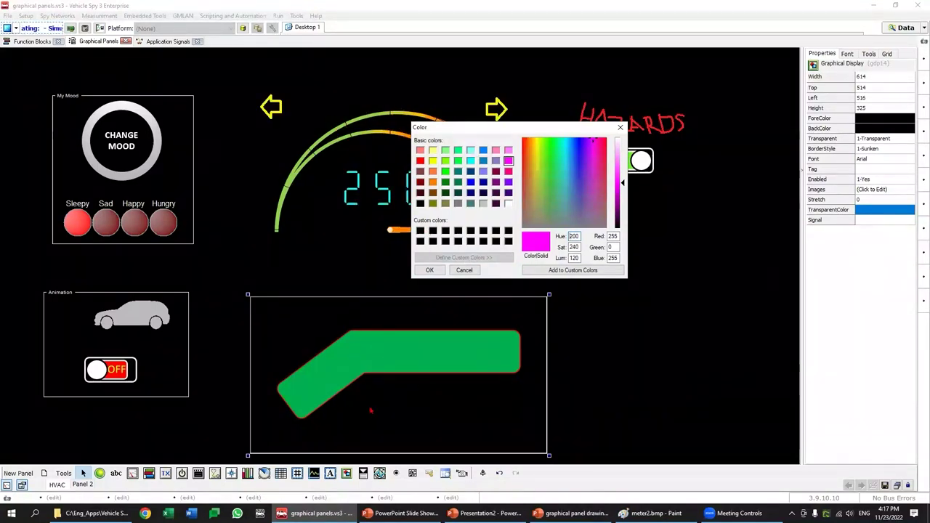
pyautogui.click(400, 513)
pyautogui.click(485, 513)
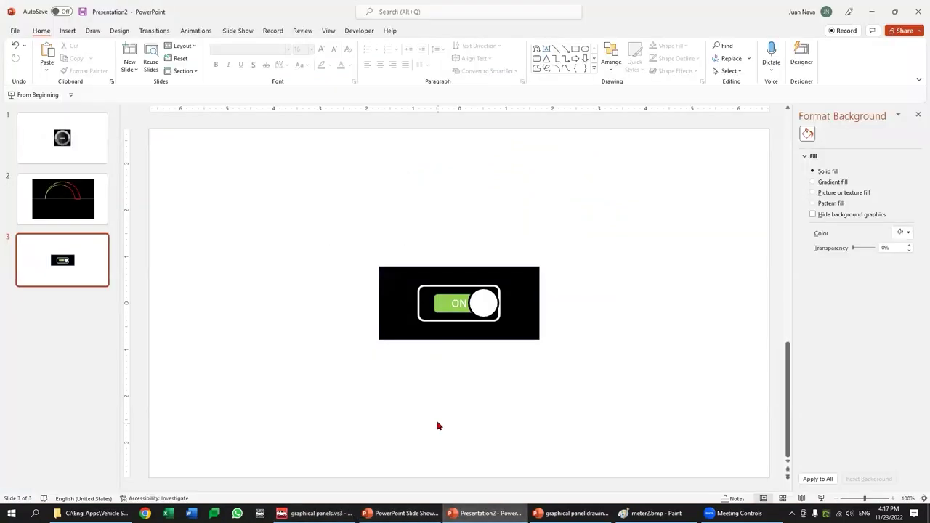
pyautogui.click(572, 513)
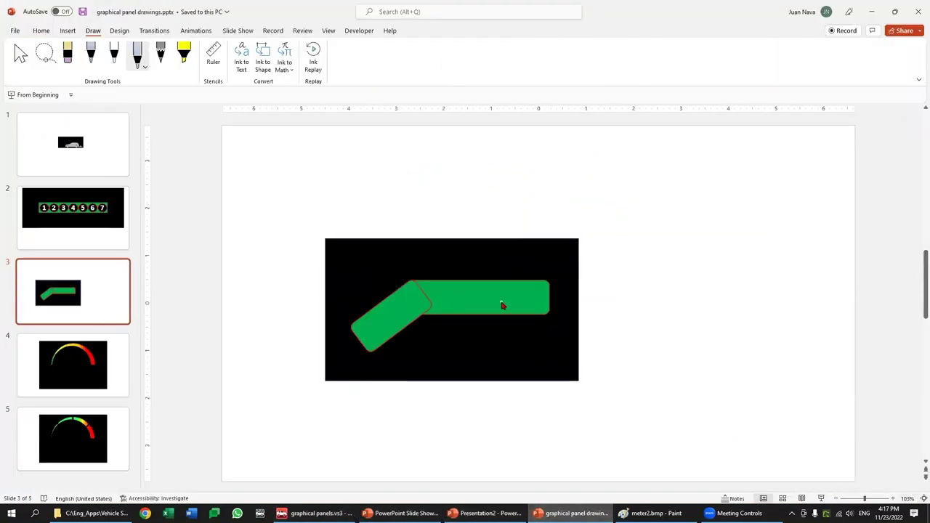
# Step: Stop inking on slide 3 and open the shape fill formatting for the horizontal green bar
pyautogui.press('Escape')
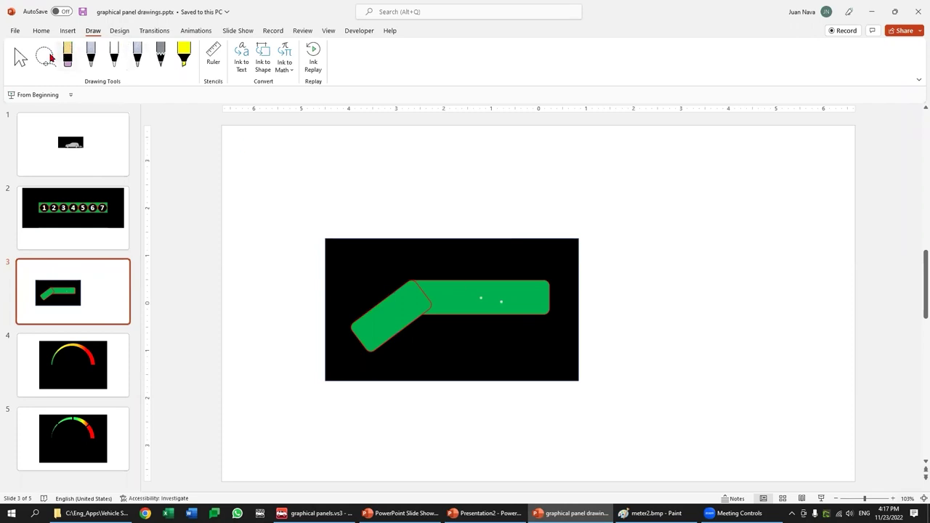
pyautogui.click(522, 296)
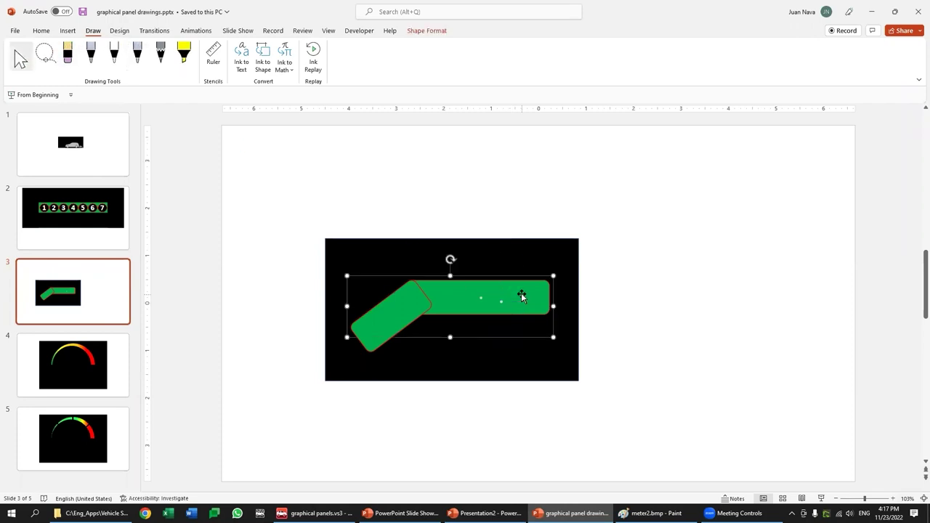
pyautogui.rightClick(522, 297)
pyautogui.click(561, 273)
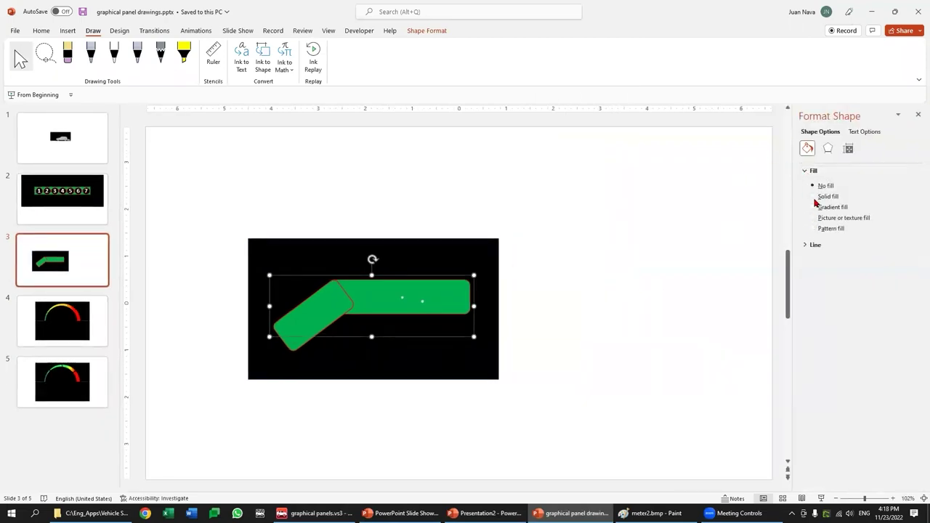
pyautogui.click(370, 297)
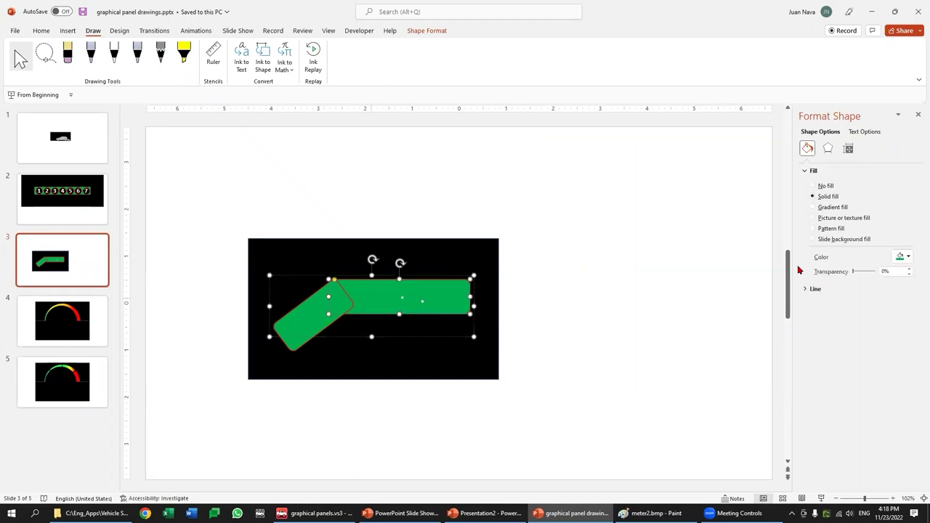
# Step: Try to sample the horizontal green bar's fill color with the Eyedropper
pyautogui.click(909, 259)
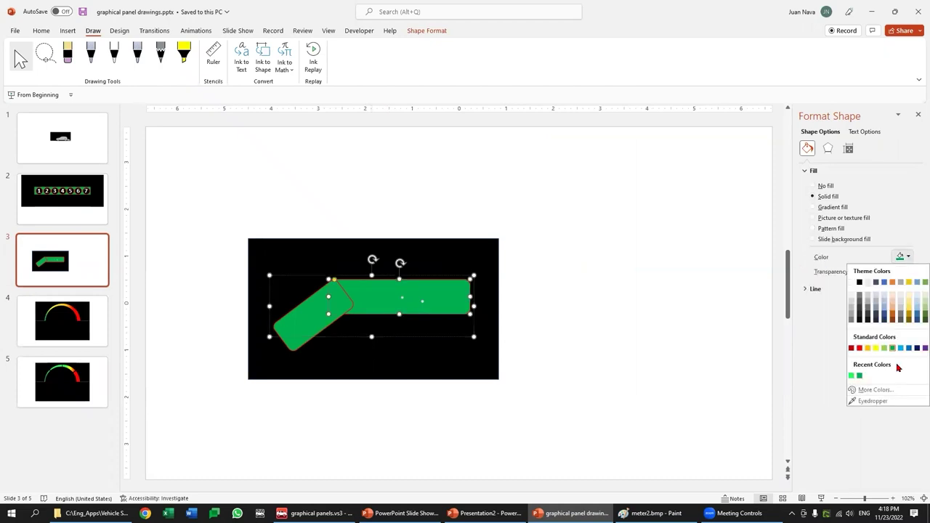
pyautogui.click(872, 401)
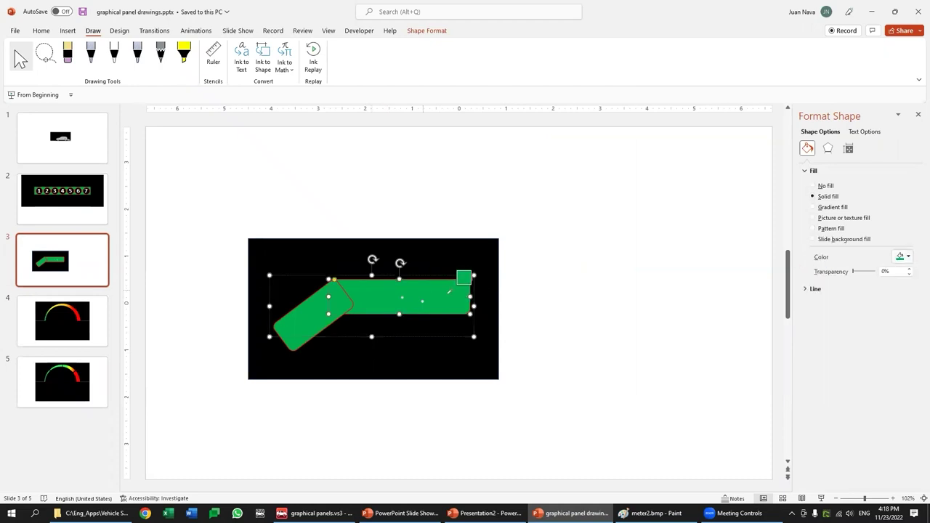
pyautogui.click(831, 271)
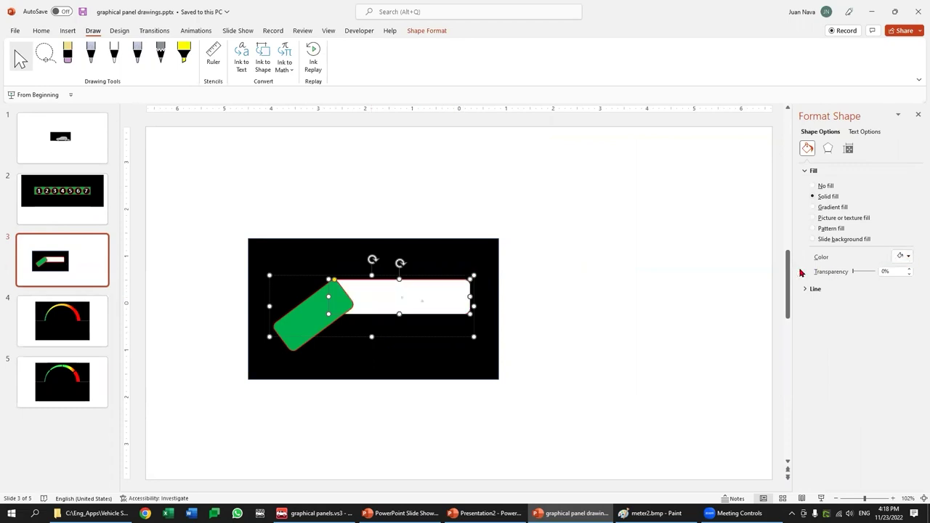
pyautogui.hotkey('ctrl', 'z')
# Step: Check the custom RGB values of the horizontal green bar's fill color and close the color definition without changes
pyautogui.click(909, 259)
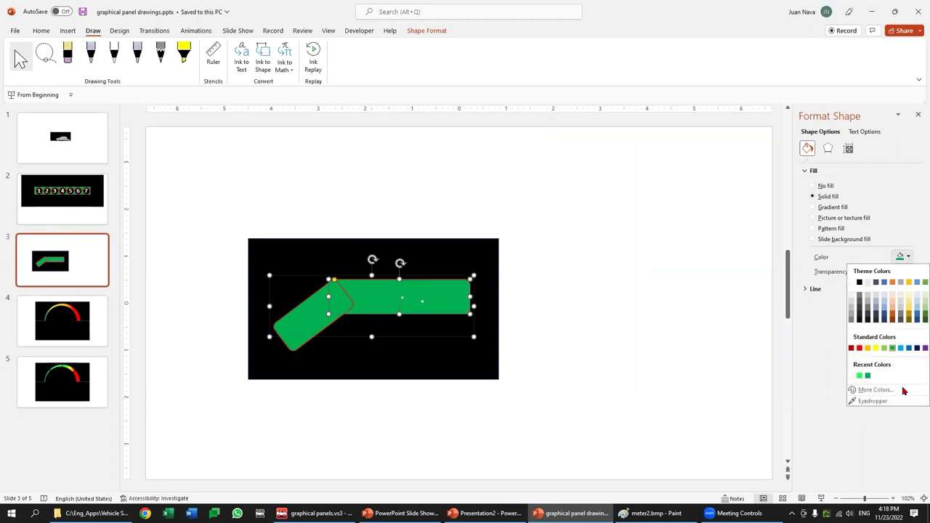
pyautogui.click(875, 390)
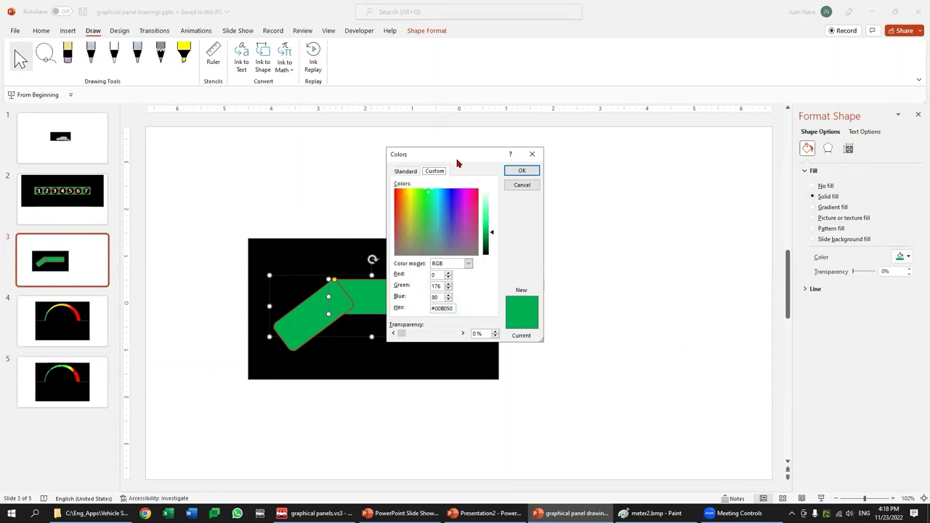
pyautogui.moveTo(457, 163); pyautogui.dragTo(572, 163)
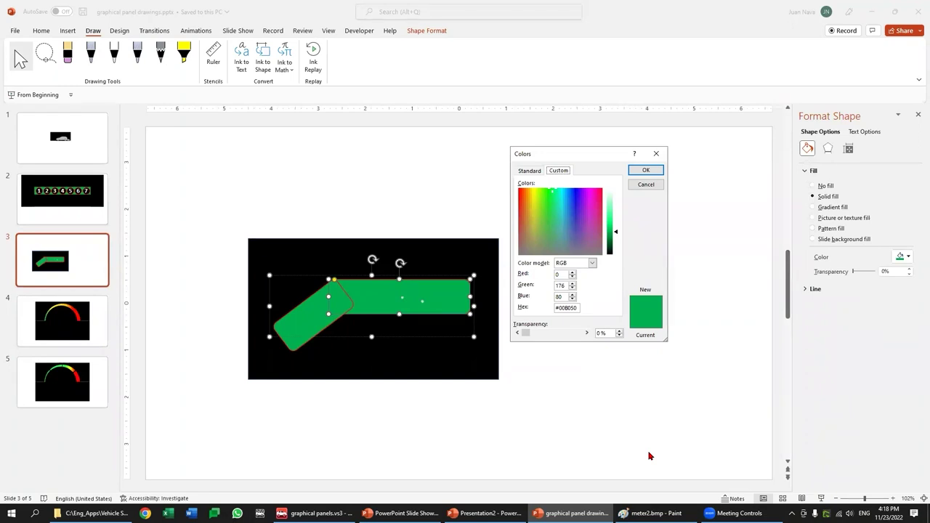
pyautogui.click(646, 184)
# Step: Switch to Vehicle Spy and set the graphical display's transparent color to a custom RGB of 0, 176, 80
pyautogui.click(314, 513)
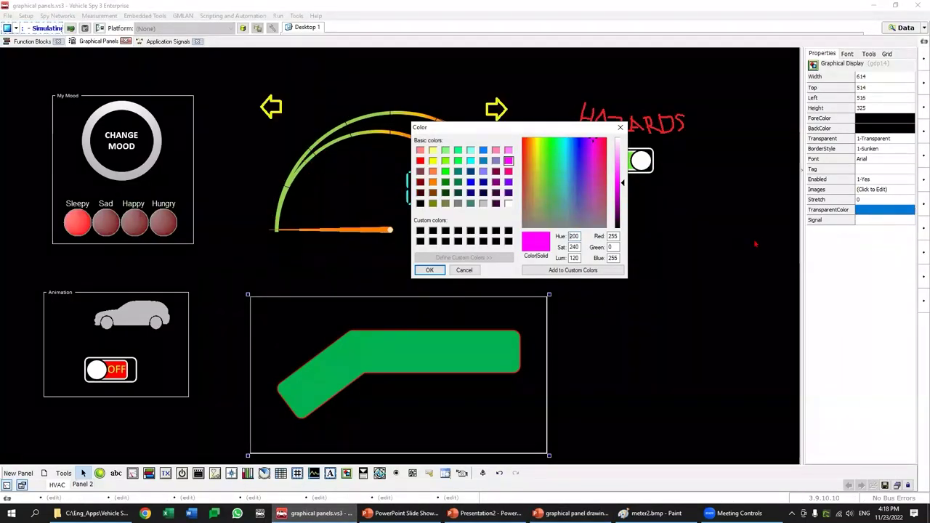
pyautogui.doubleClick(612, 236)
pyautogui.write('0')
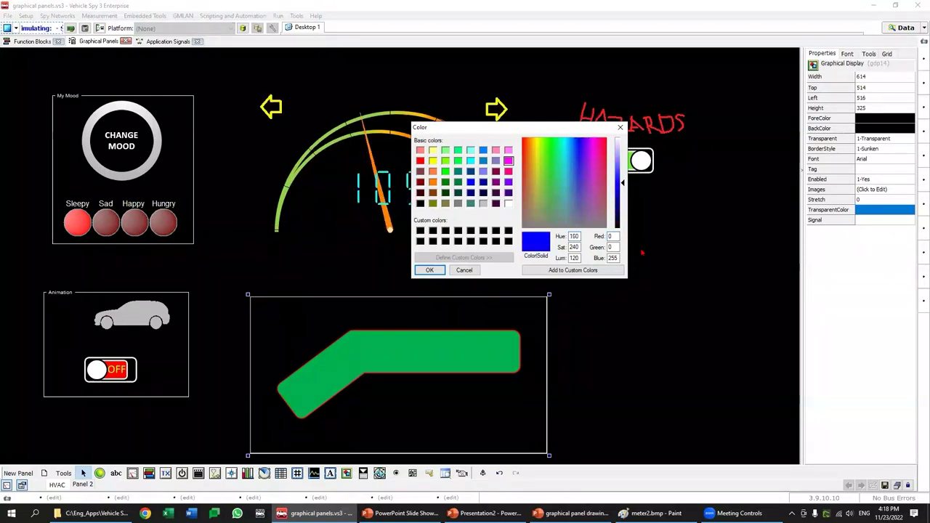
pyautogui.doubleClick(613, 247)
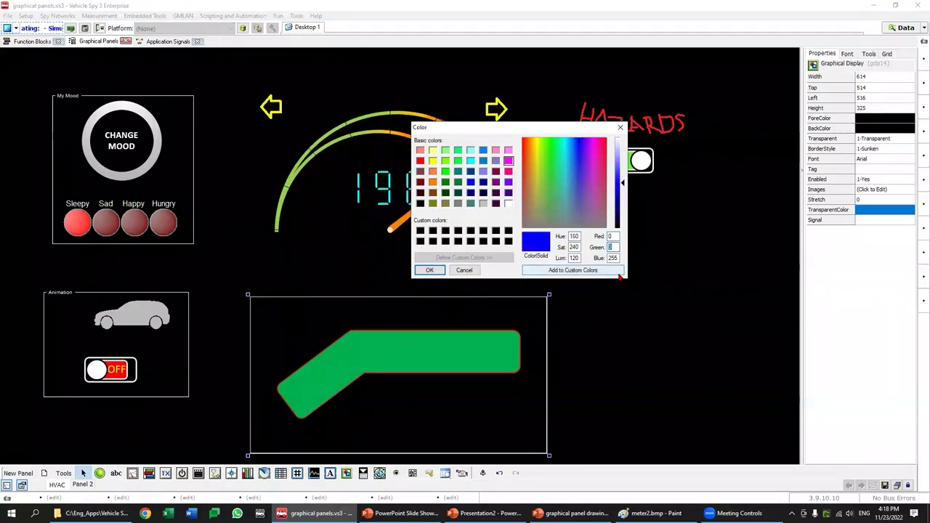
pyautogui.write('176')
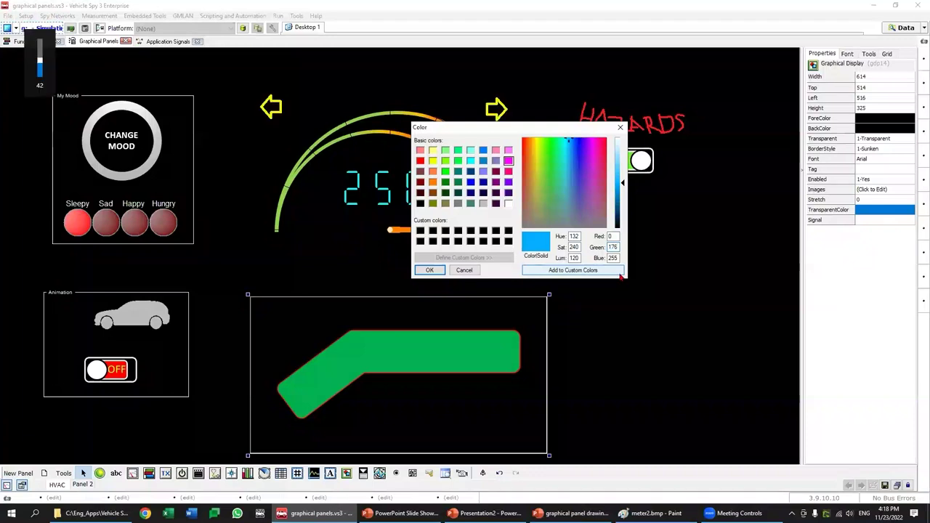
pyautogui.write('80')
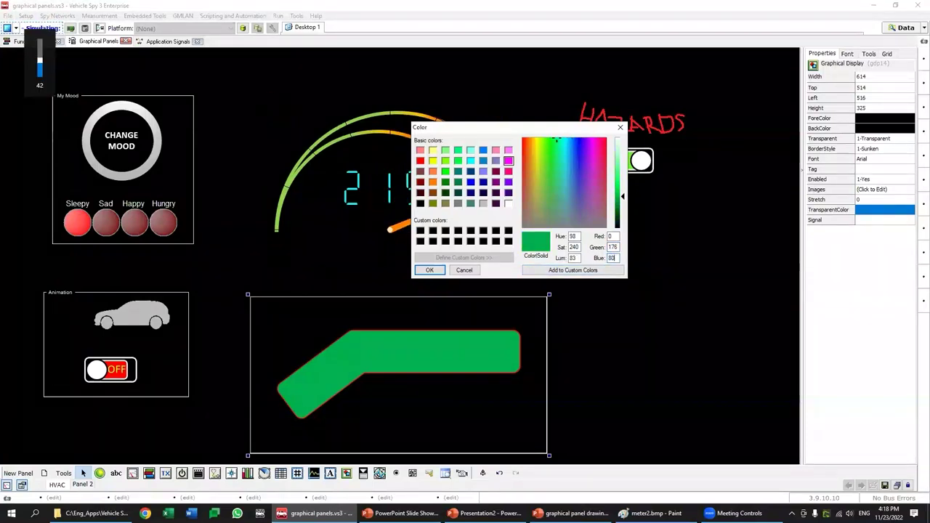
pyautogui.click(547, 271)
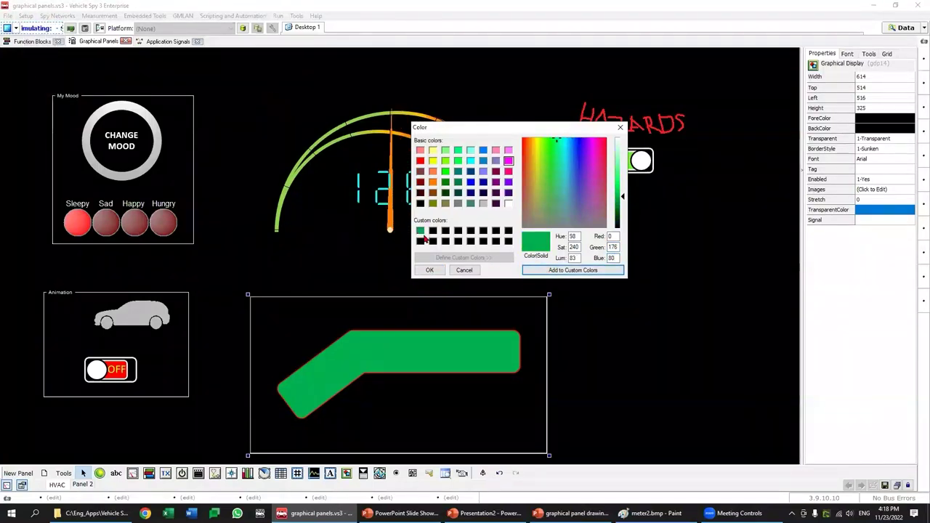
pyautogui.click(429, 270)
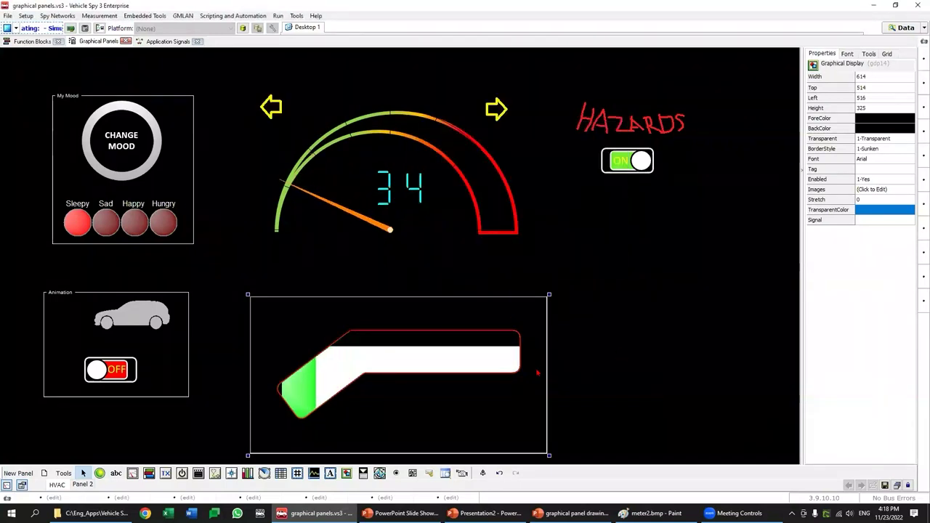
# Step: Move the bent-shape display off the bargraphs and set the bargraphs' height to 200
pyautogui.moveTo(537, 378); pyautogui.dragTo(468, 379)
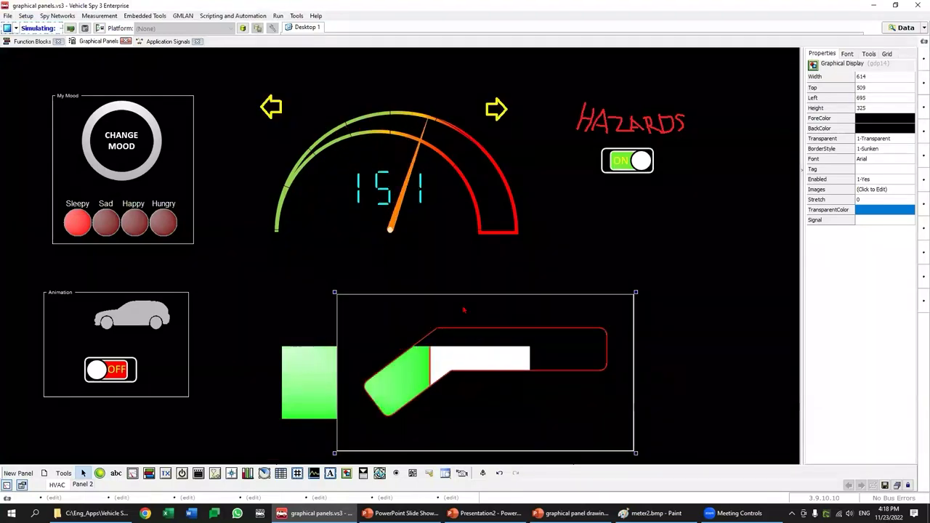
pyautogui.moveTo(464, 310); pyautogui.dragTo(629, 319)
pyautogui.click(380, 373)
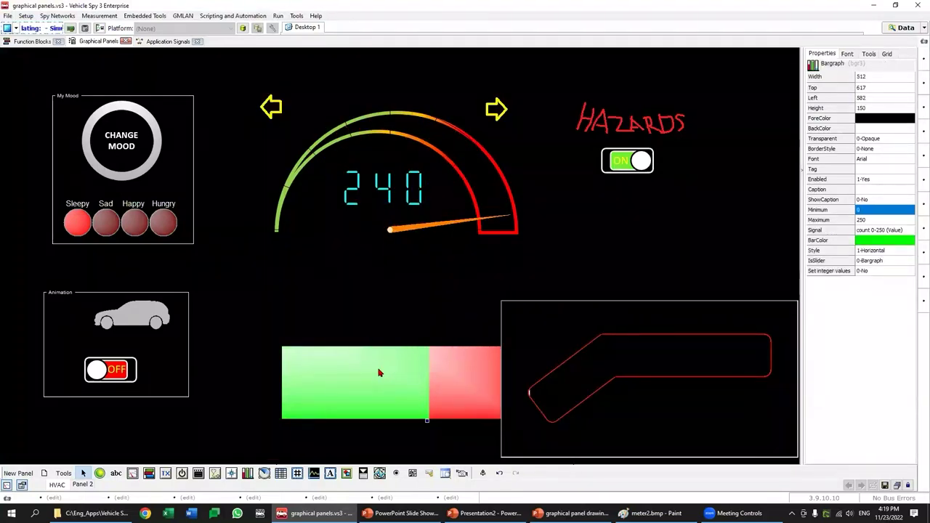
pyautogui.write('200')
pyautogui.press('Return')
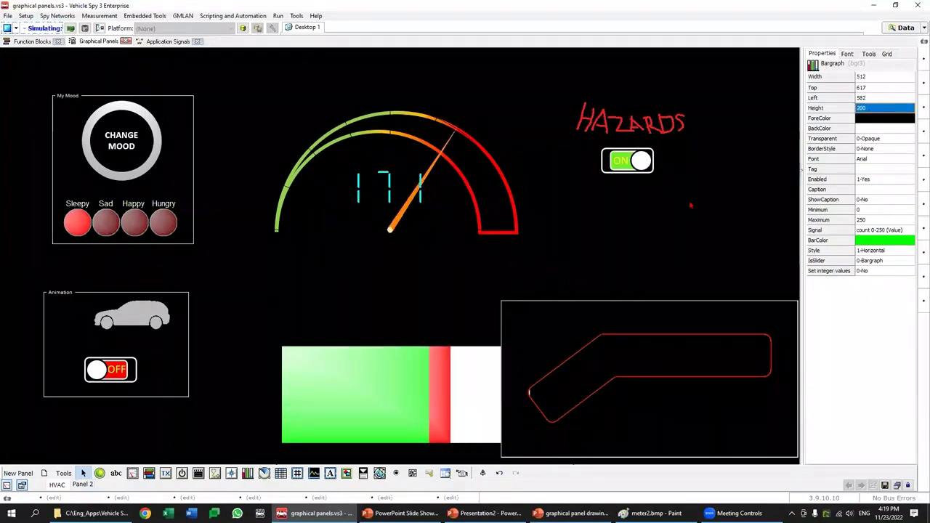
# Step: Undo the green bargraph's shift and place the bent-shape display back over both bargraphs
pyautogui.moveTo(393, 396); pyautogui.dragTo(250, 403)
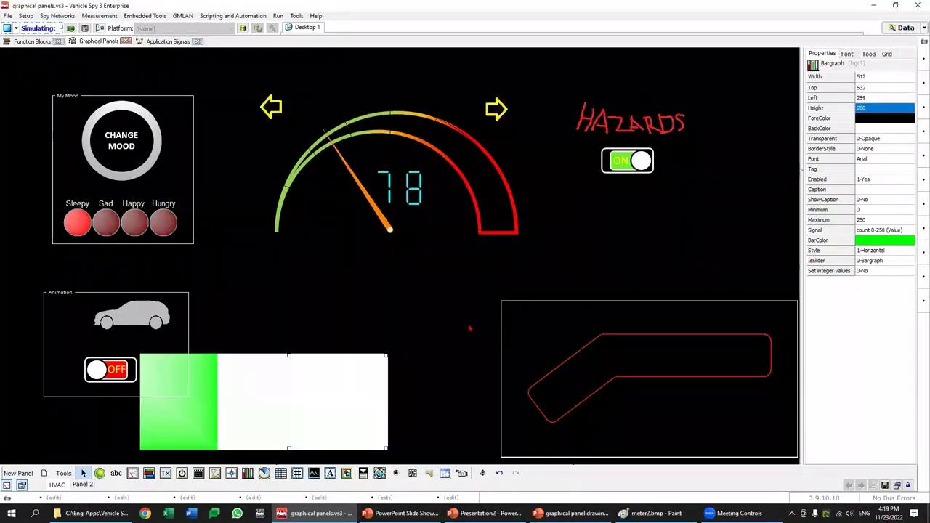
pyautogui.hotkey('ctrl', 'z')
pyautogui.moveTo(472, 312)
pyautogui.mouseDown()
pyautogui.moveTo(484, 312)
pyautogui.moveTo(461, 325)
pyautogui.mouseUp()
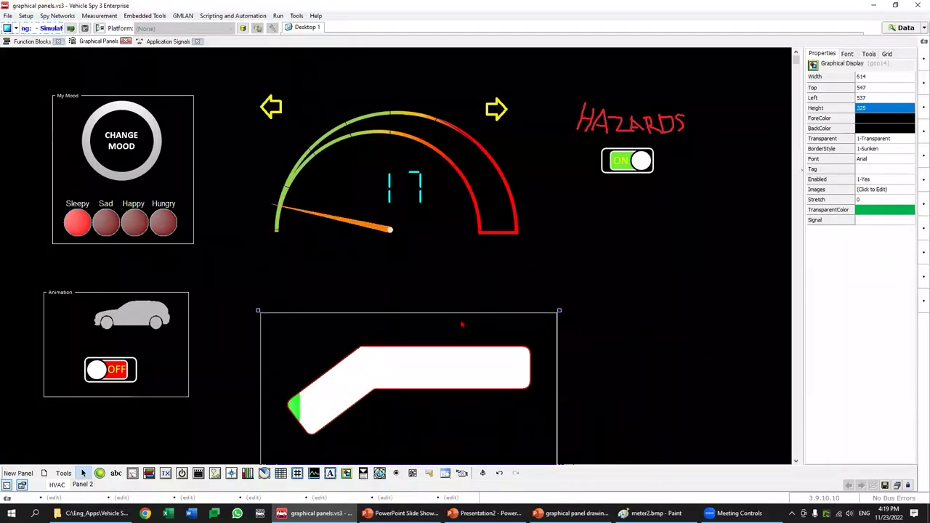
# Step: Set the bent-shape display's border style to 0-None and preview the panel locked before unlocking it again
pyautogui.click(868, 150)
pyautogui.click(868, 159)
pyautogui.click(705, 378)
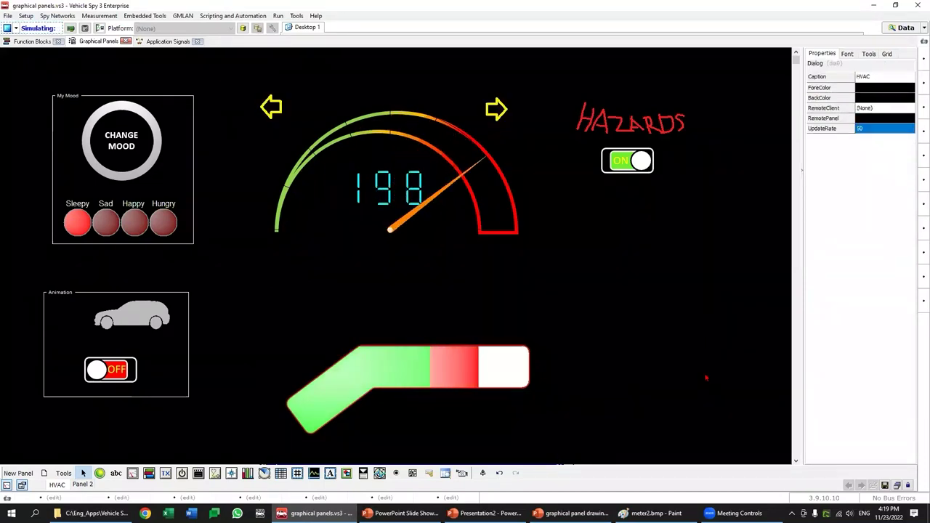
pyautogui.click(906, 486)
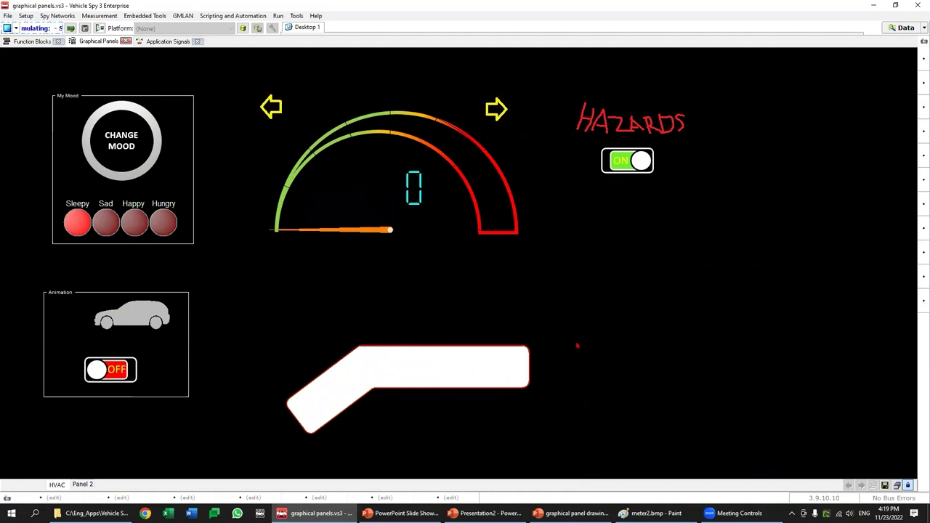
pyautogui.click(907, 485)
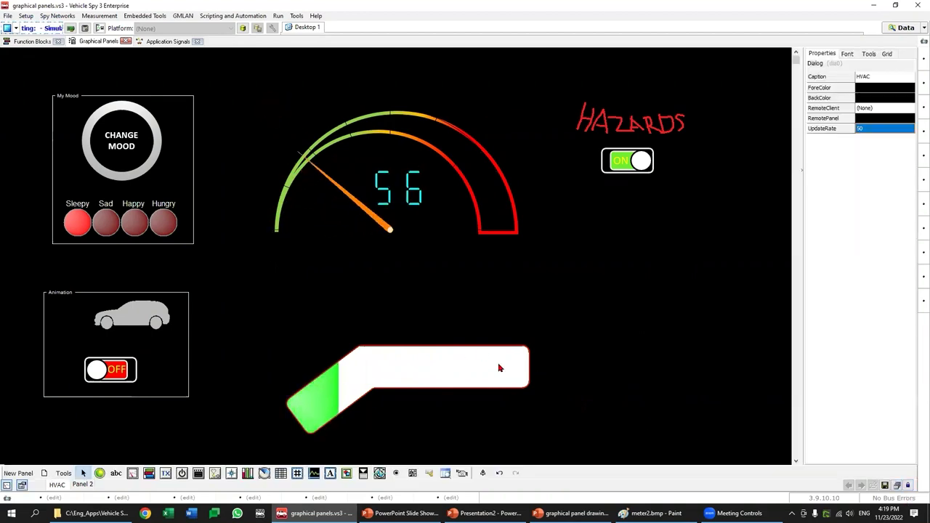
# Step: Set the red bargraph's back color to magenta
pyautogui.click(908, 128)
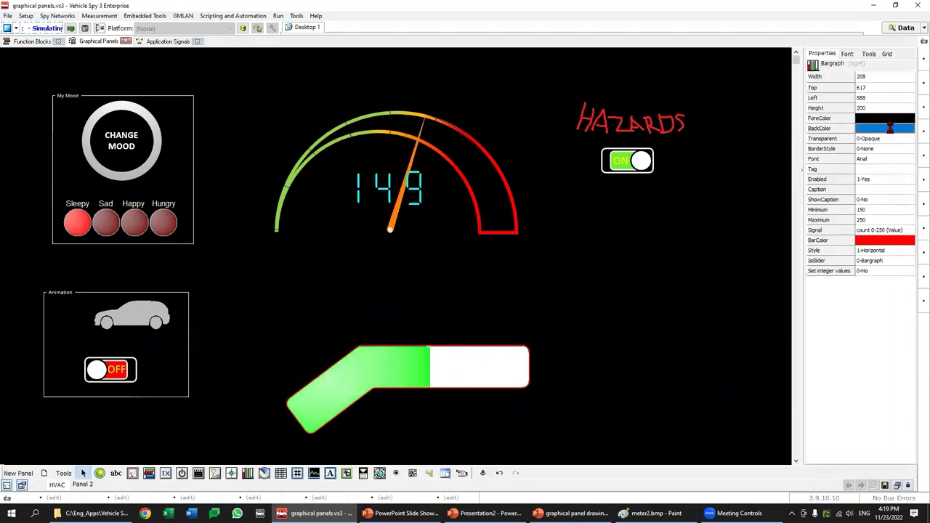
pyautogui.click(908, 128)
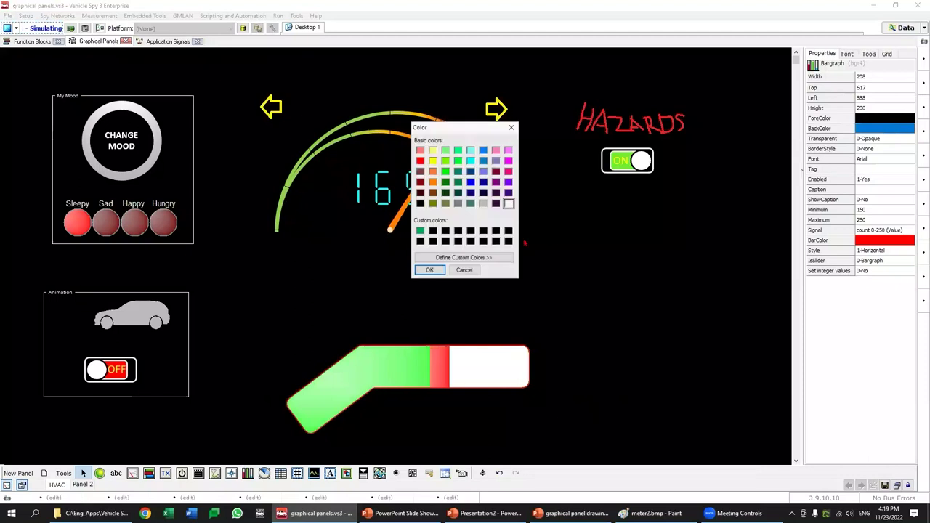
pyautogui.click(427, 269)
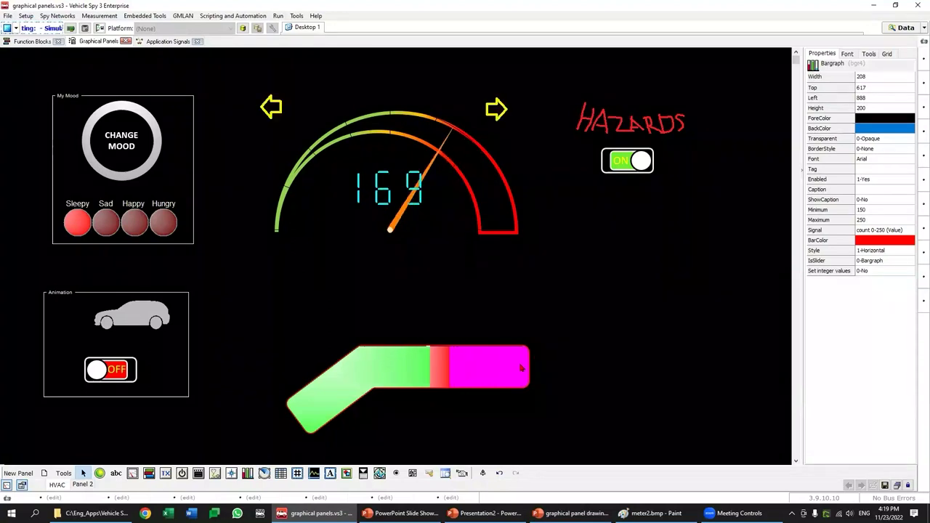
# Step: Set the red bargraph's back color to black and deselect it
pyautogui.click(908, 128)
pyautogui.click(908, 128)
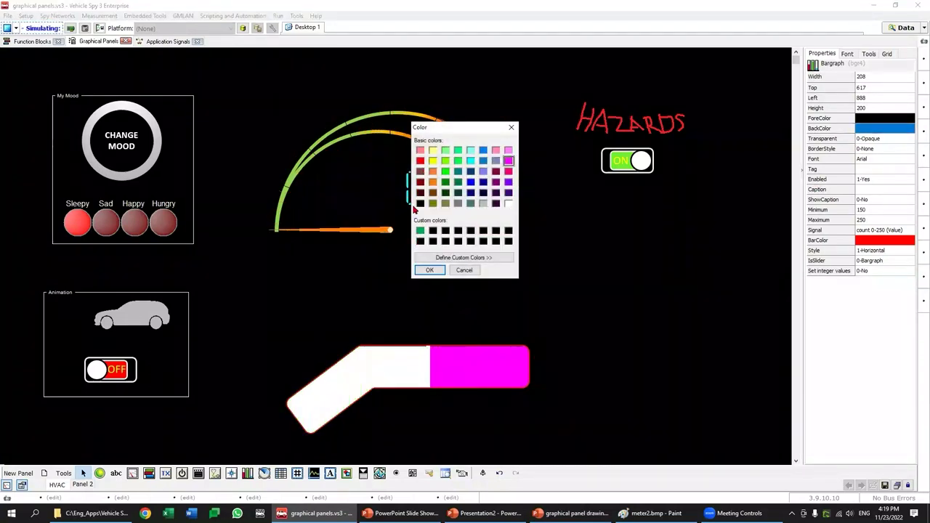
pyautogui.click(425, 271)
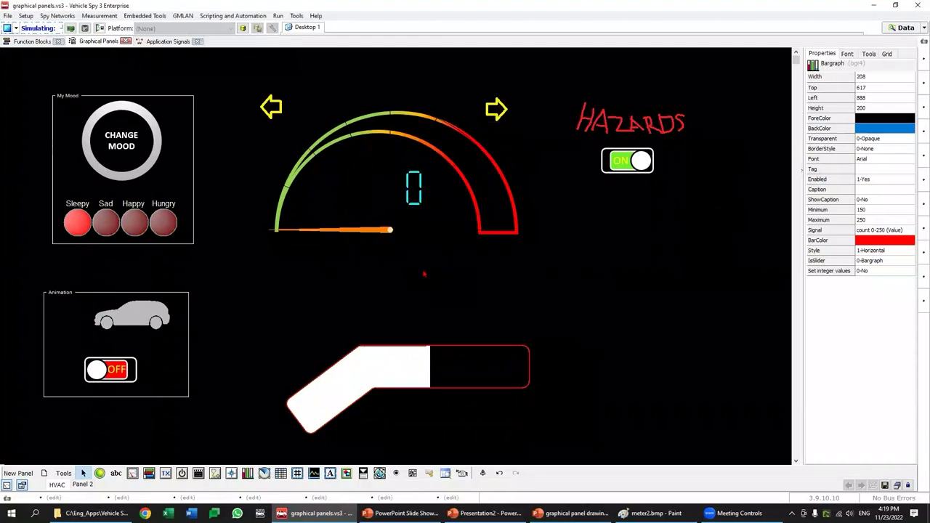
pyautogui.click(710, 316)
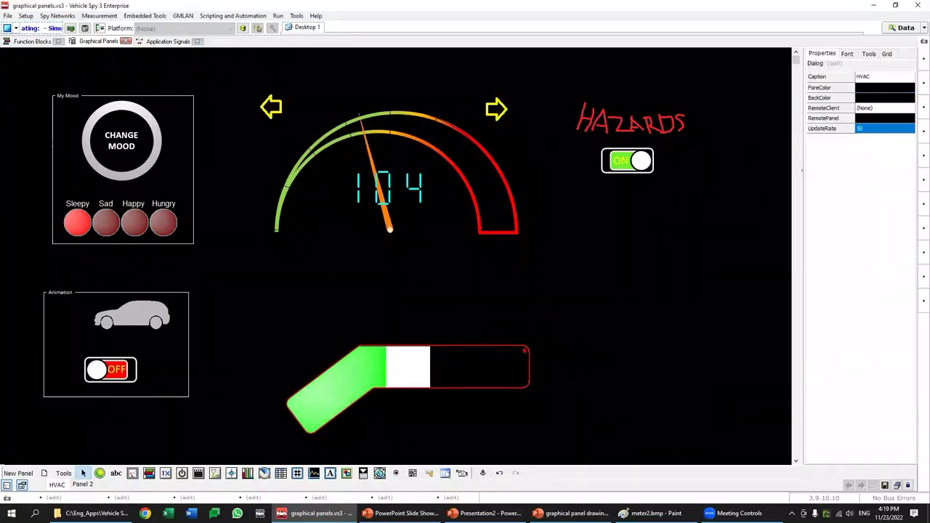
# Step: Set the ForeColor of the bent-shape graphical display to white and deselect it
pyautogui.click(544, 357)
pyautogui.click(556, 357)
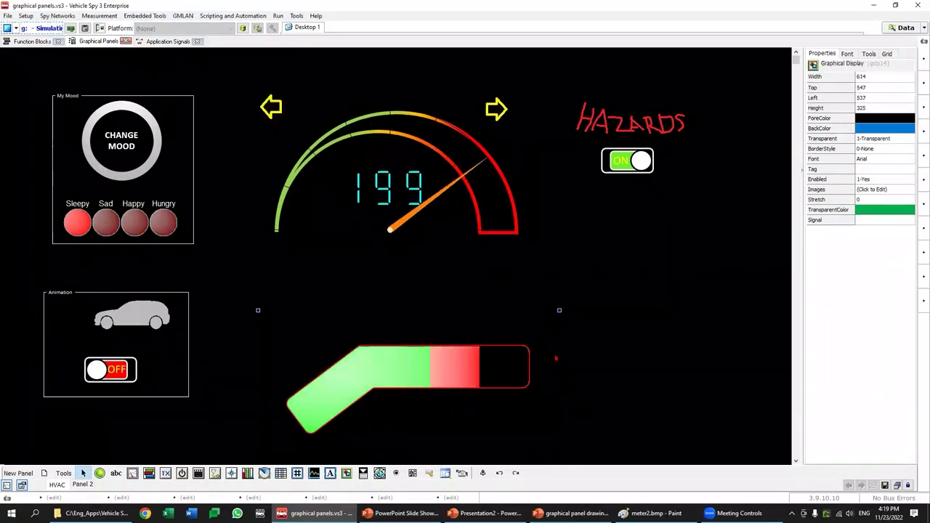
pyautogui.click(615, 377)
pyautogui.click(538, 365)
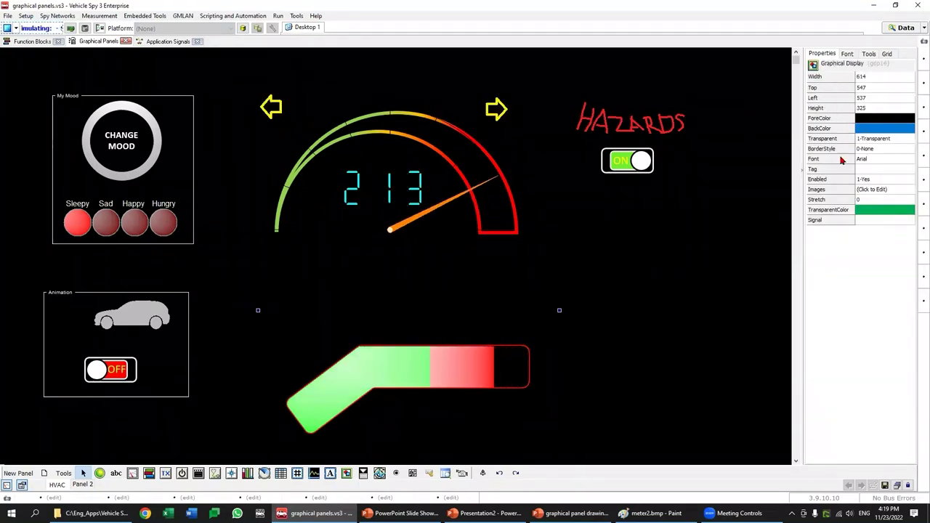
pyautogui.click(885, 119)
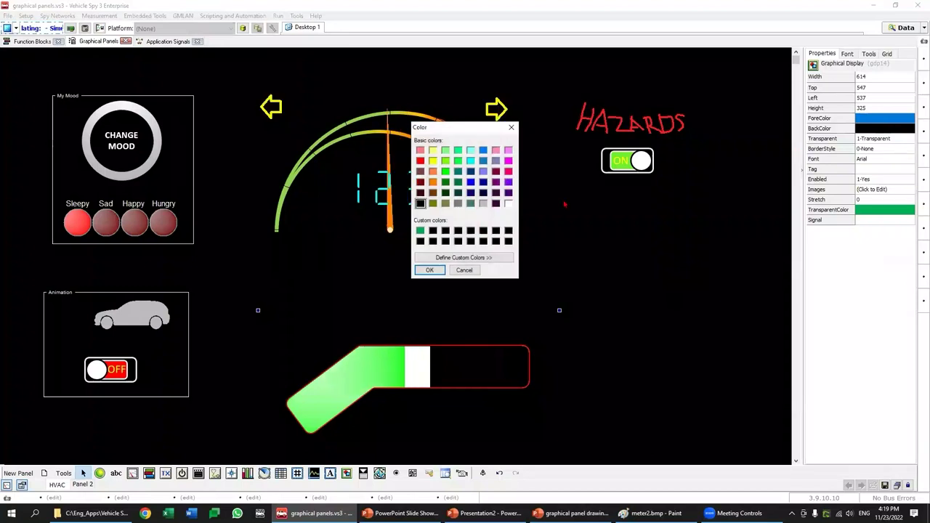
pyautogui.click(507, 203)
pyautogui.click(430, 270)
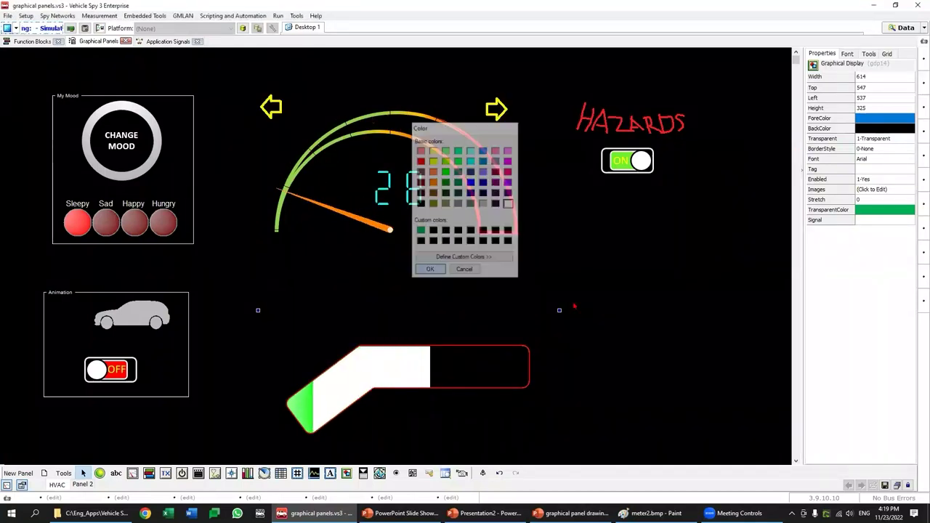
pyautogui.click(666, 304)
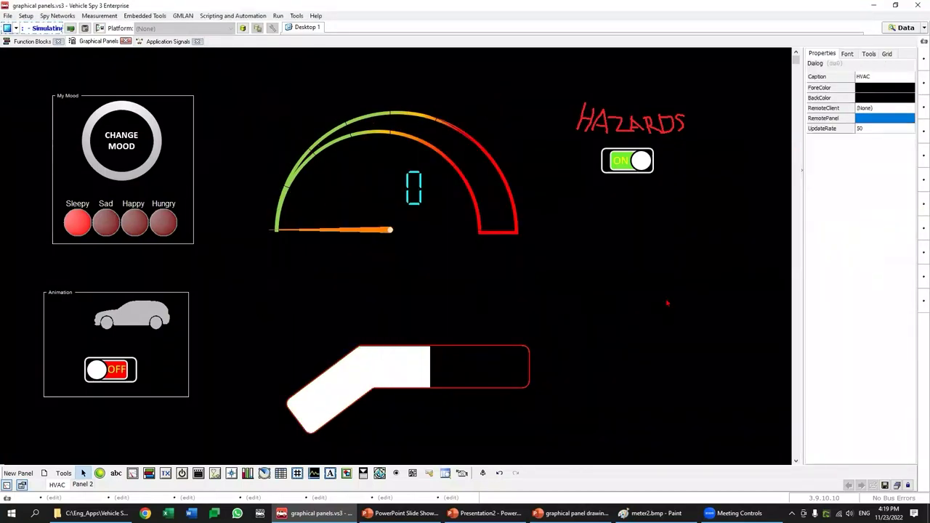
# Step: Check the green bargraph's back color and close the color selection without changes
pyautogui.click(519, 372)
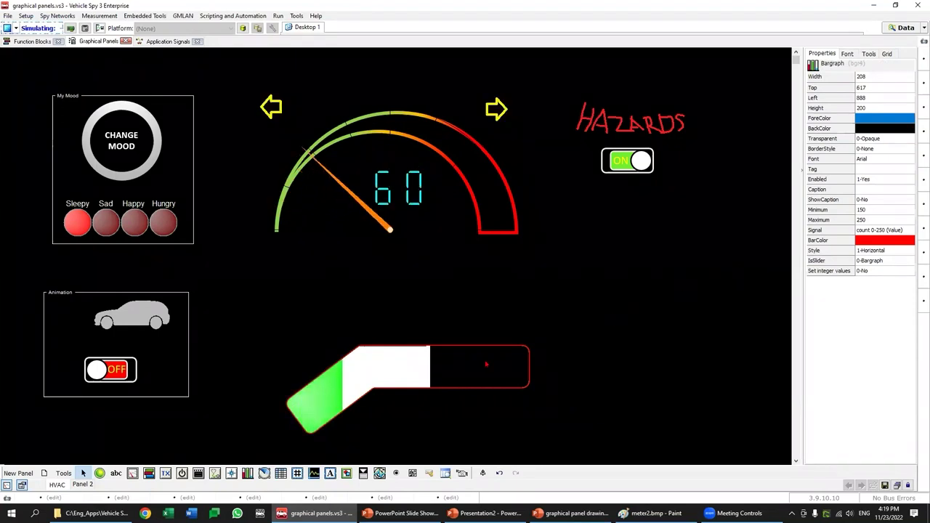
pyautogui.click(467, 364)
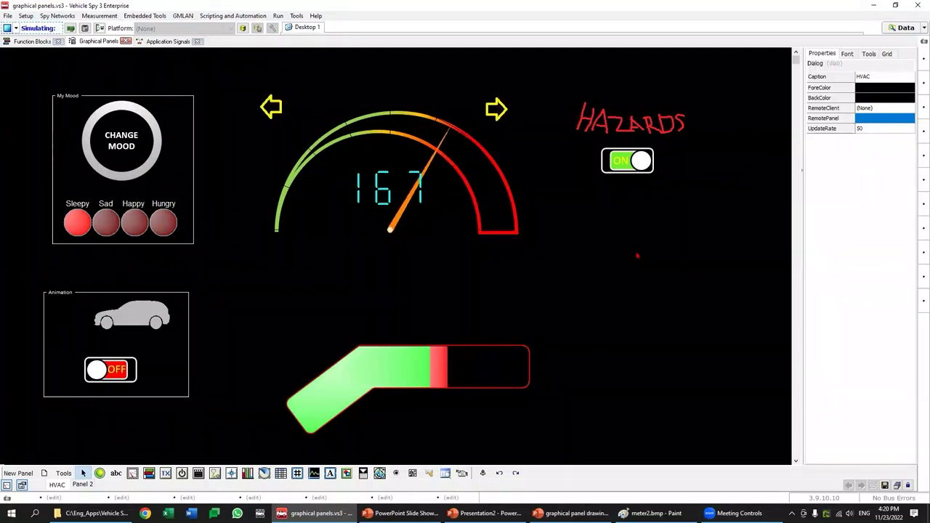
pyautogui.click(416, 369)
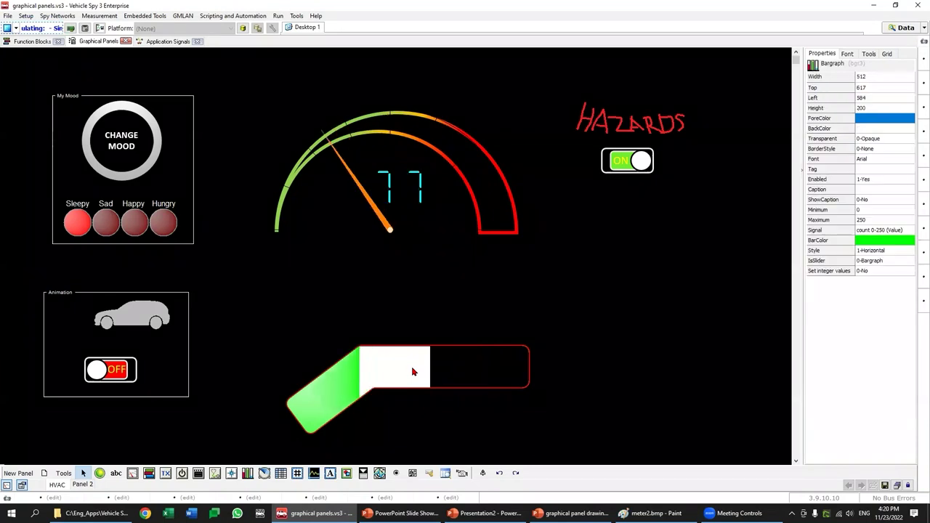
pyautogui.click(876, 129)
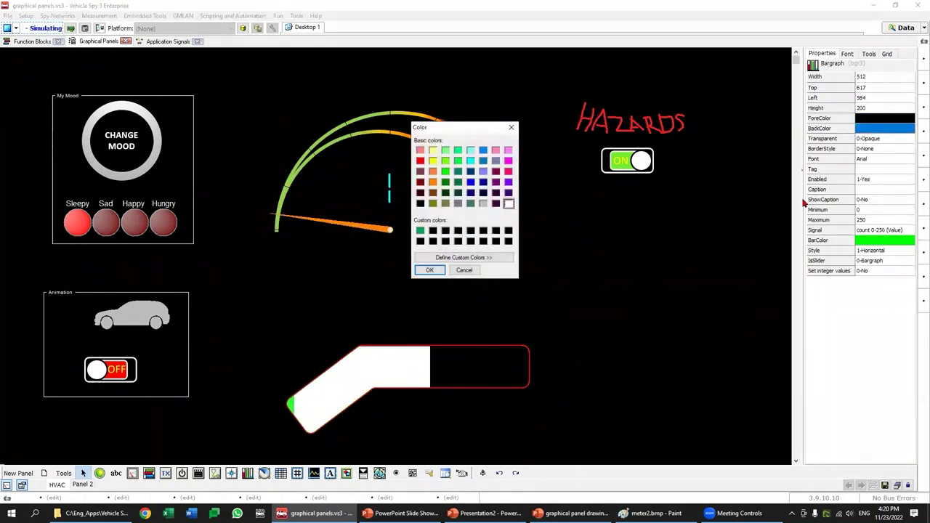
pyautogui.click(463, 269)
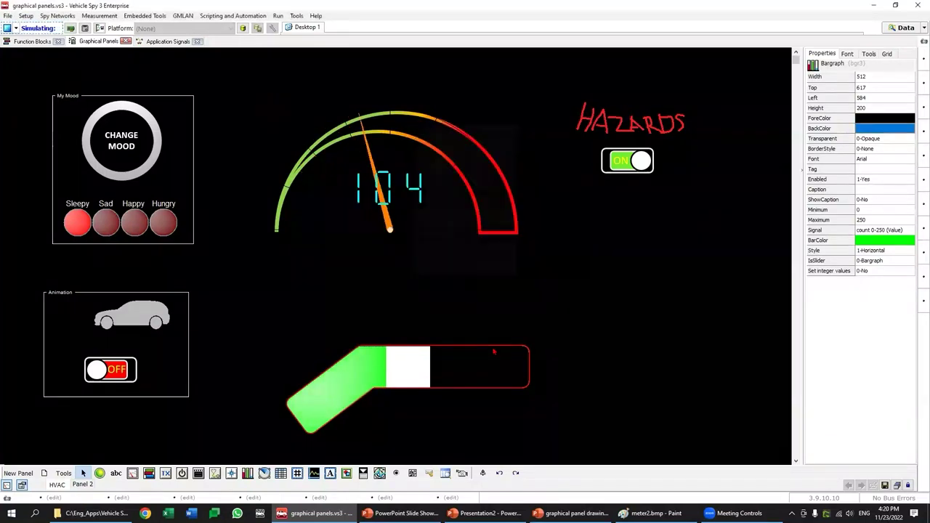
# Step: Set the red bargraph's back color to white and deselect it
pyautogui.click(493, 352)
pyautogui.click(860, 116)
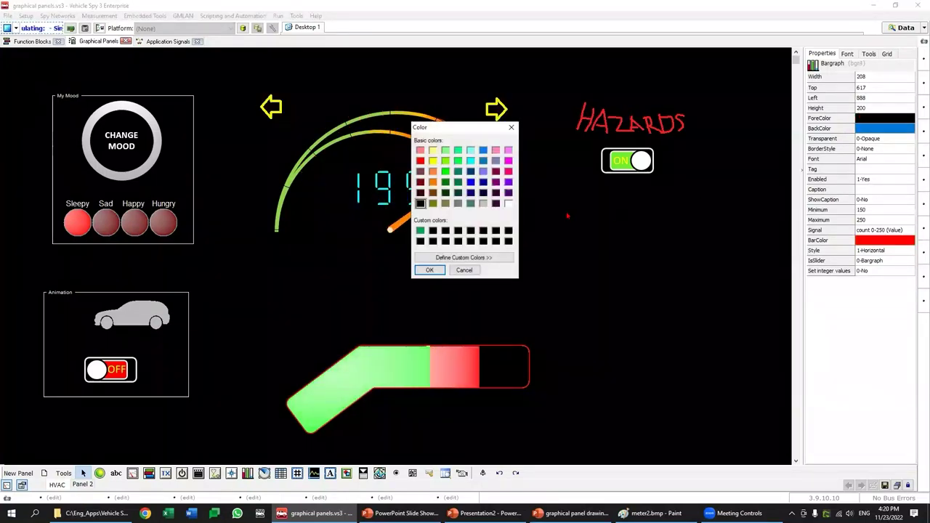
pyautogui.click(429, 270)
pyautogui.click(703, 296)
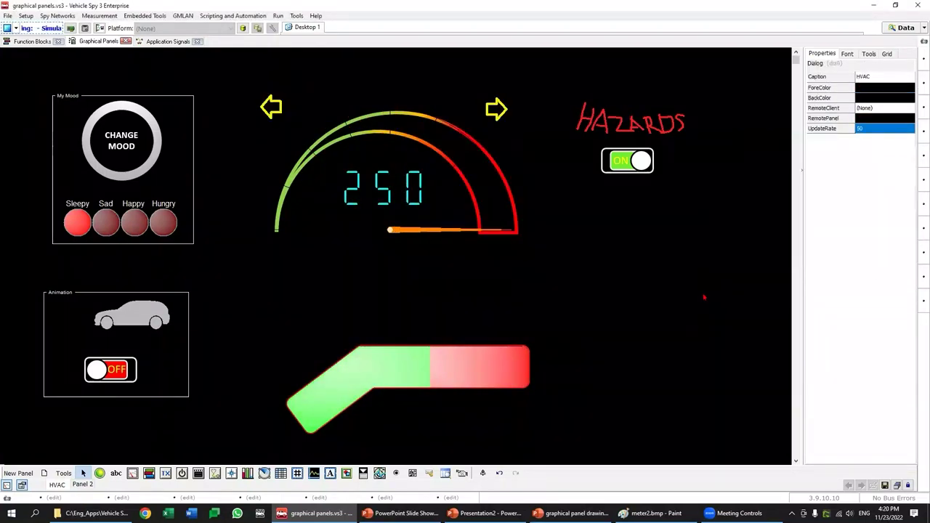
# Step: Lock the panel, test the hazards, animation and mood controls, and switch to the Graphical Panels.pptx slide show in PowerPoint
pyautogui.click(907, 485)
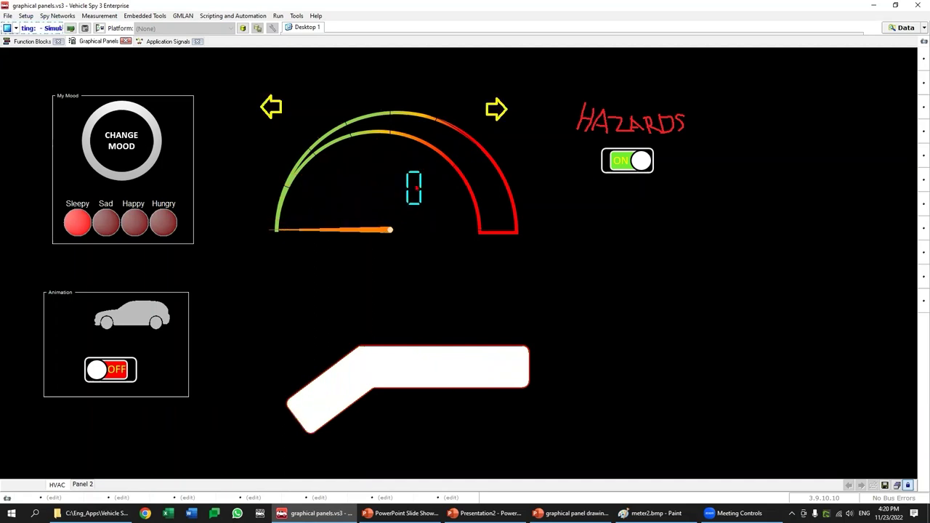
pyautogui.click(638, 160)
pyautogui.click(114, 371)
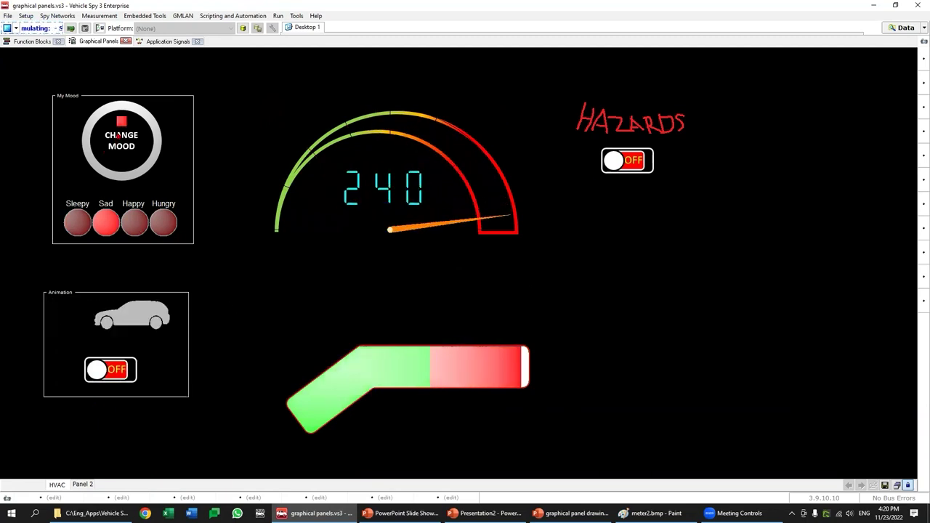
pyautogui.click(117, 136)
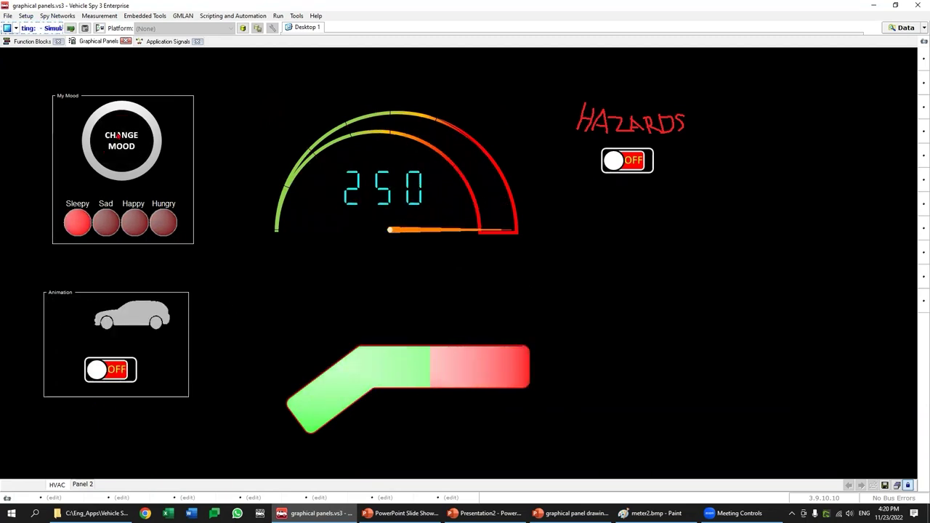
pyautogui.hotkey('alt', 'Tab')
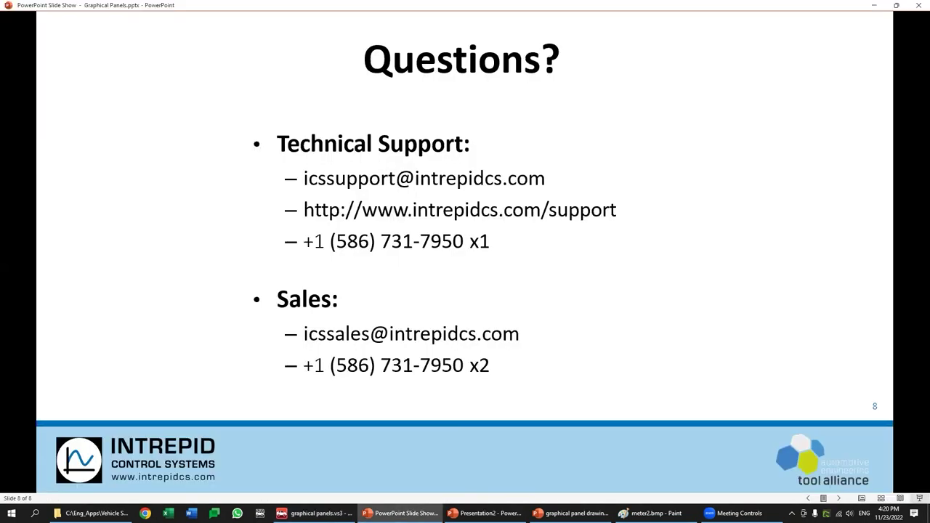